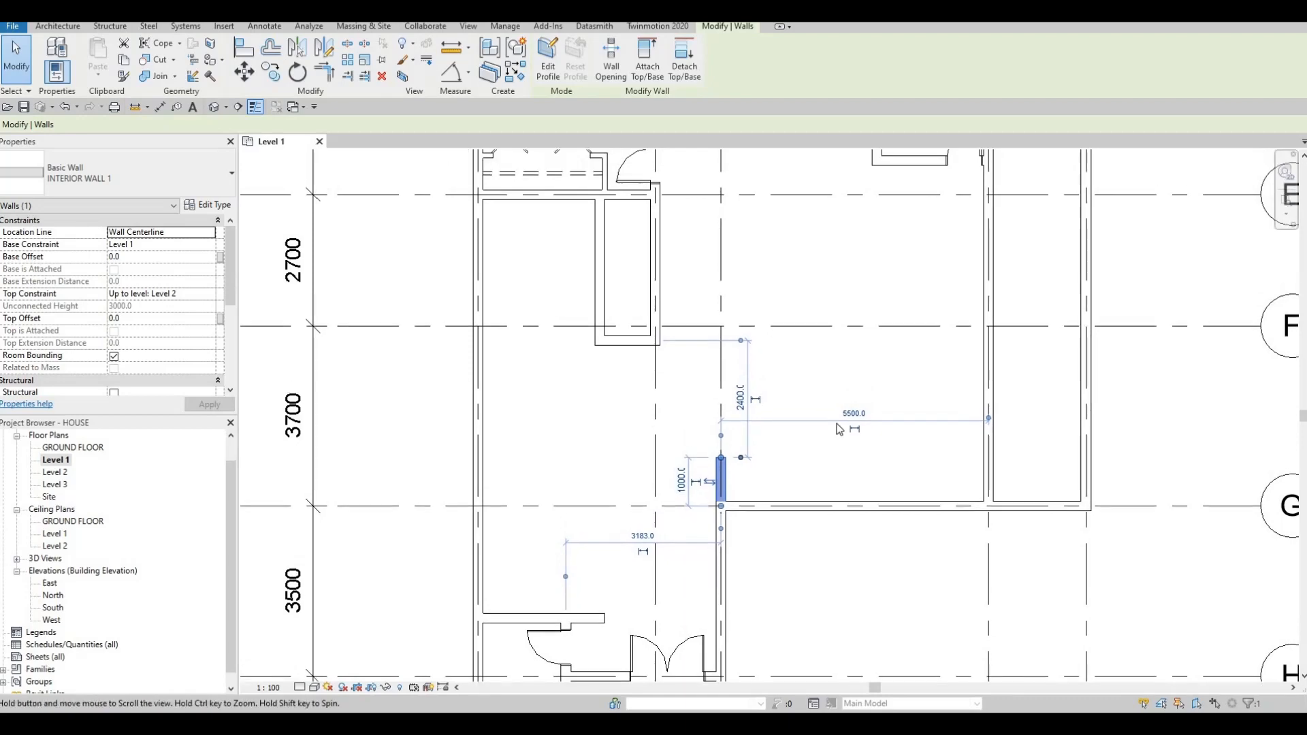
# Shorten the interior wall stub at the intersection of grids 3 and G to 700 mm by moving its free end
pyautogui.press('Escape')
pyautogui.press('Escape')
pyautogui.scroll(-1, 818, 470)
pyautogui.moveTo(752, 501); pyautogui.dragTo(763, 487, button='middle')
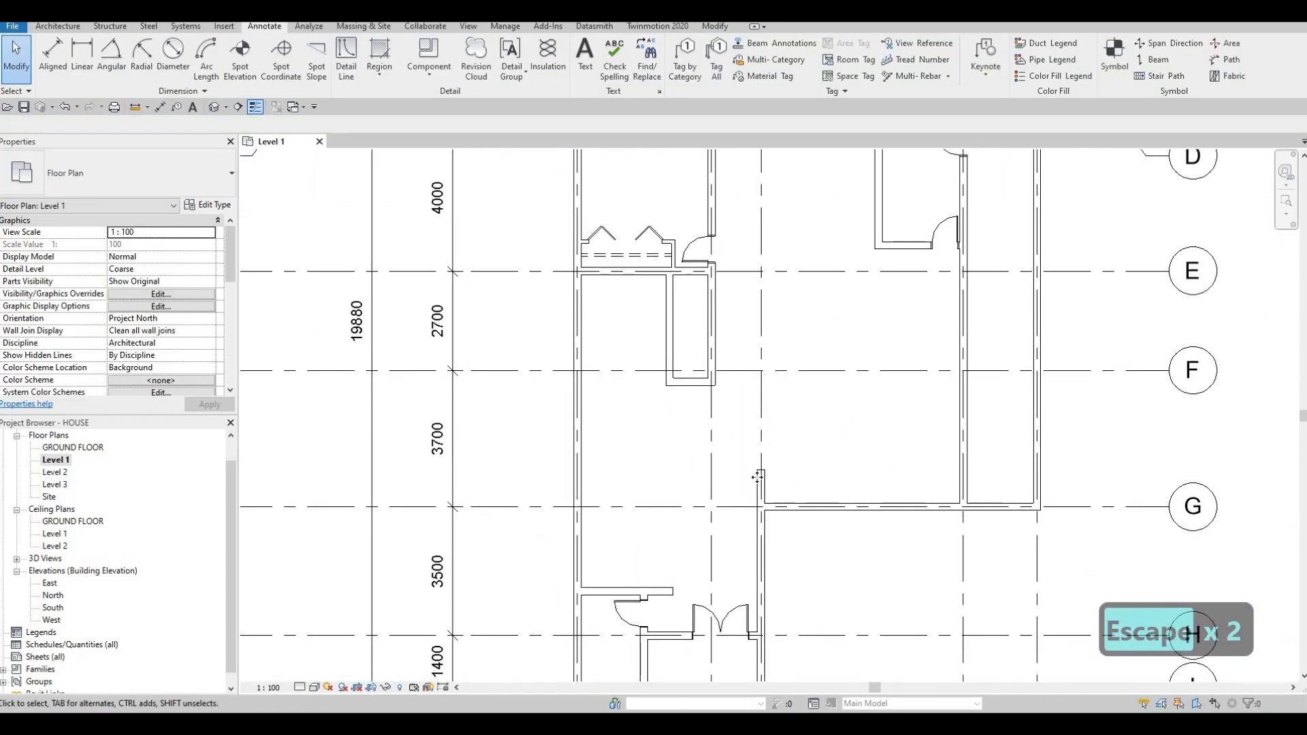
pyautogui.scroll(1, 762, 484)
pyautogui.click(763, 476)
pyautogui.moveTo(763, 475); pyautogui.dragTo(754, 480)
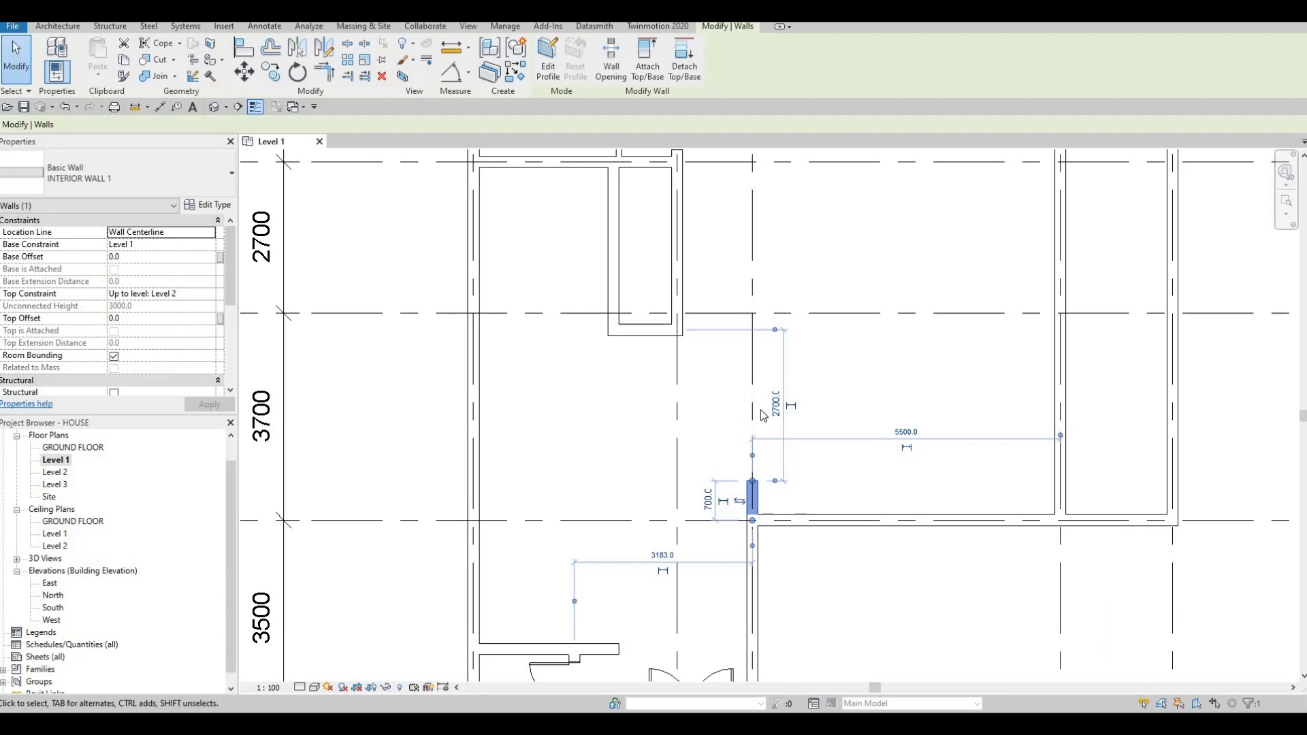
# Examine the shortened wall stub and the surrounding rooms on the Level 1 floor plan
pyautogui.moveTo(763, 415); pyautogui.dragTo(782, 392, button='middle')
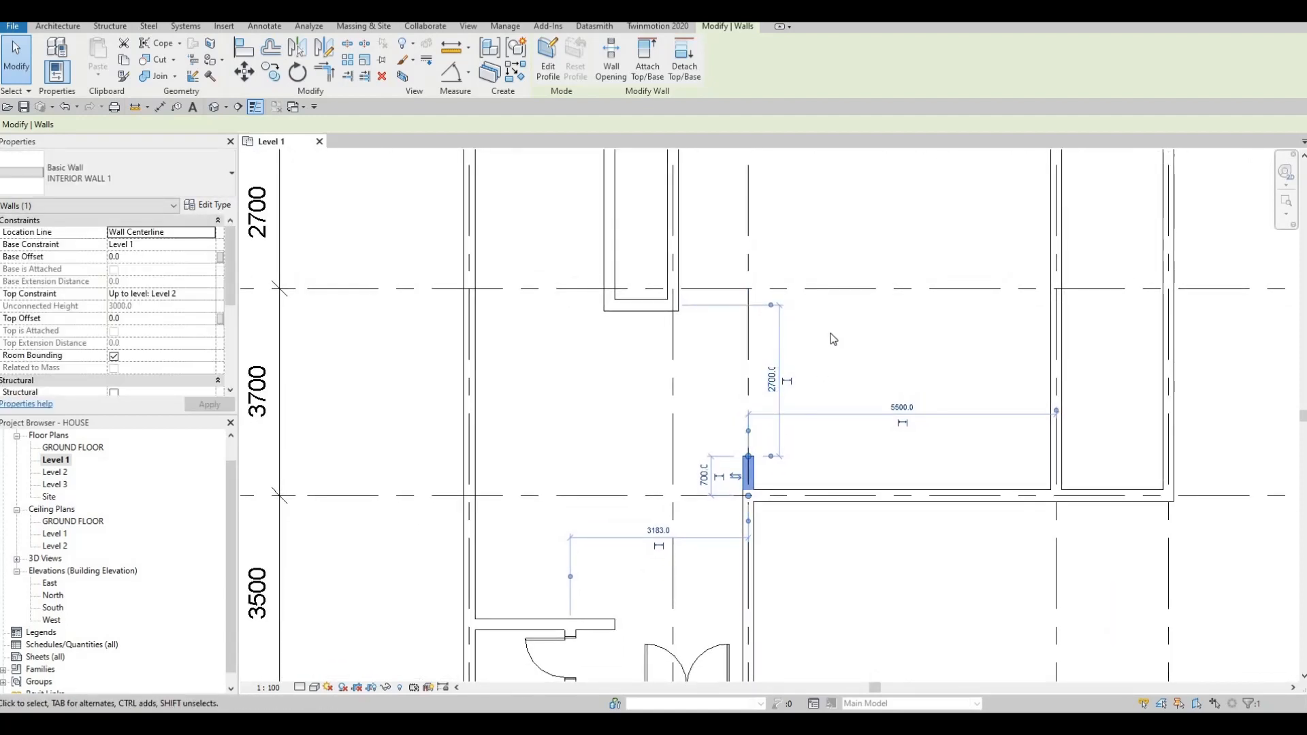
pyautogui.scroll(-2, 762, 361)
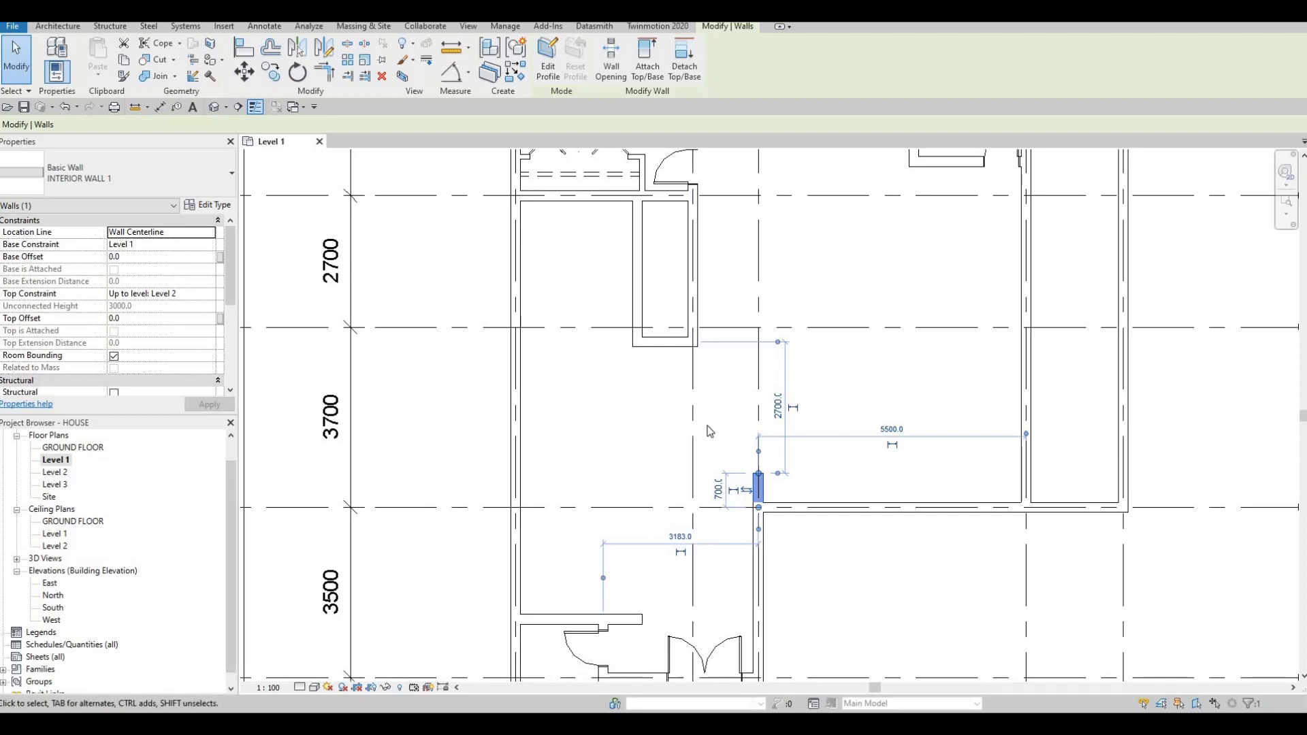
pyautogui.moveTo(723, 410); pyautogui.dragTo(726, 431, button='middle')
pyautogui.moveTo(808, 409)
pyautogui.mouseDown(button='middle')
pyautogui.moveTo(808, 422)
pyautogui.moveTo(777, 414)
pyautogui.moveTo(793, 463)
pyautogui.moveTo(825, 438)
pyautogui.moveTo(813, 471)
pyautogui.moveTo(821, 451)
pyautogui.mouseUp(button='middle')
pyautogui.scroll(-1, 777, 413)
pyautogui.scroll(3, 756, 477)
pyautogui.press('Escape')
pyautogui.press('Escape')
pyautogui.scroll(-1, 794, 464)
pyautogui.scroll(-2, 816, 463)
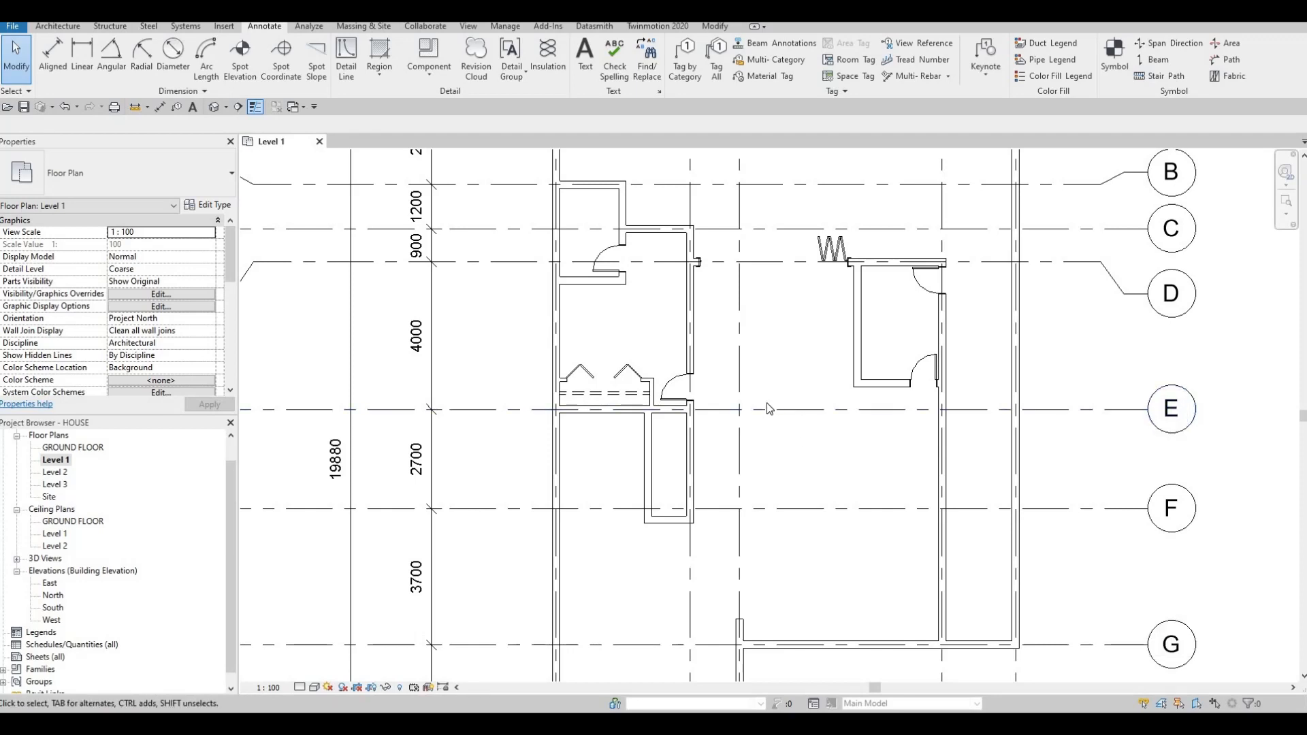
pyautogui.scroll(-3, 792, 352)
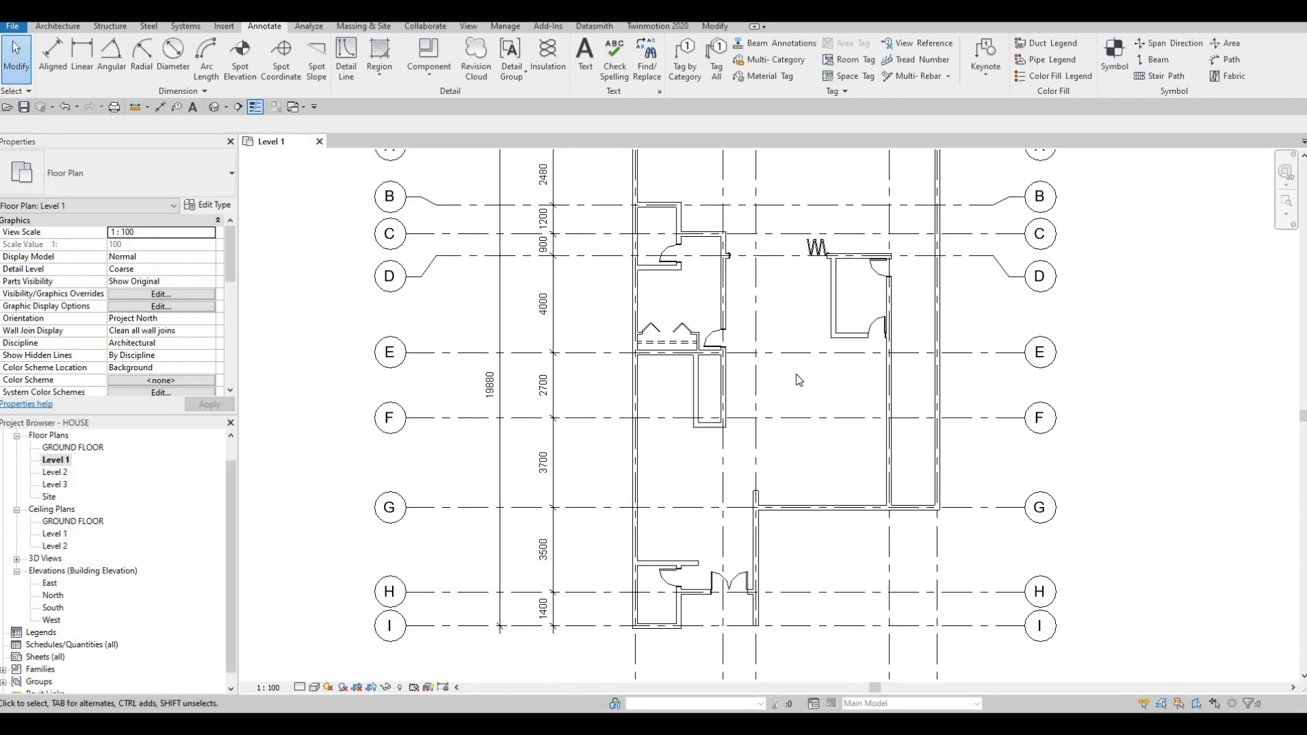
# Start loading a family and browse the Canada library to Plumbing > Architectural > Fixtures > Water Closets
pyautogui.click(224, 26)
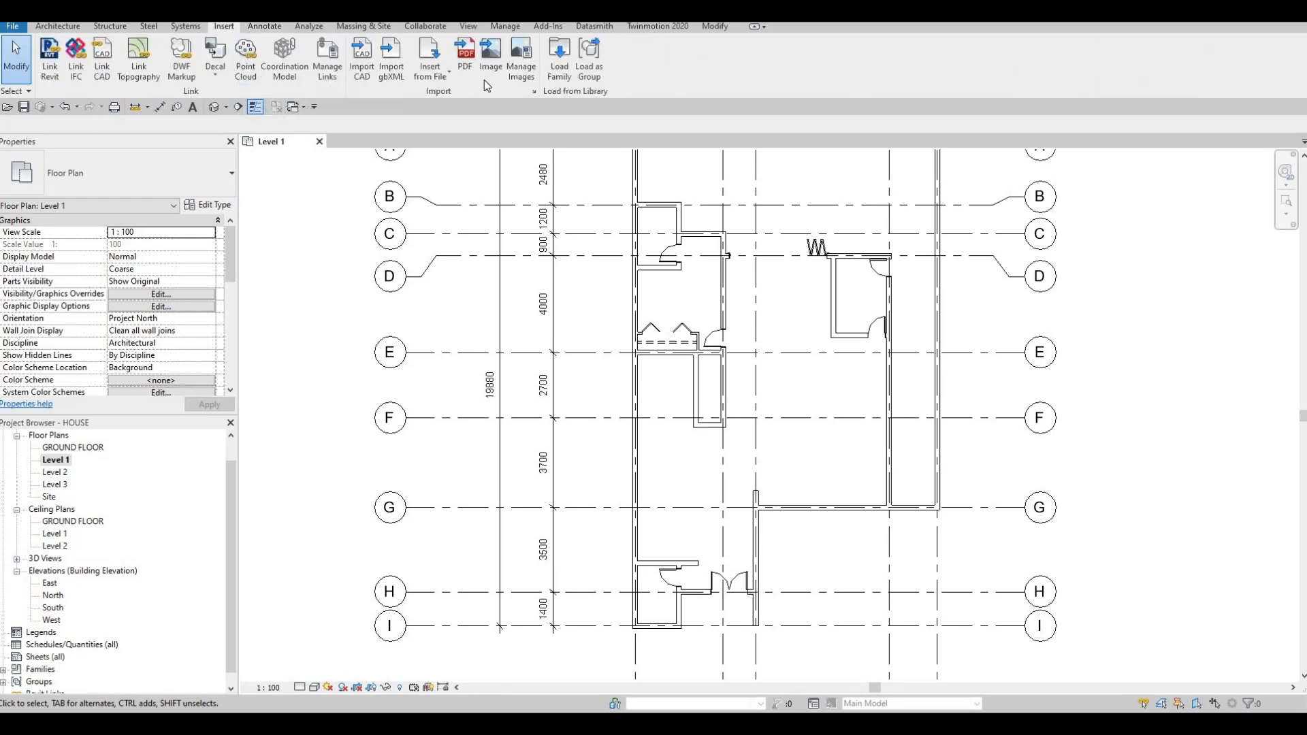
pyautogui.click(560, 68)
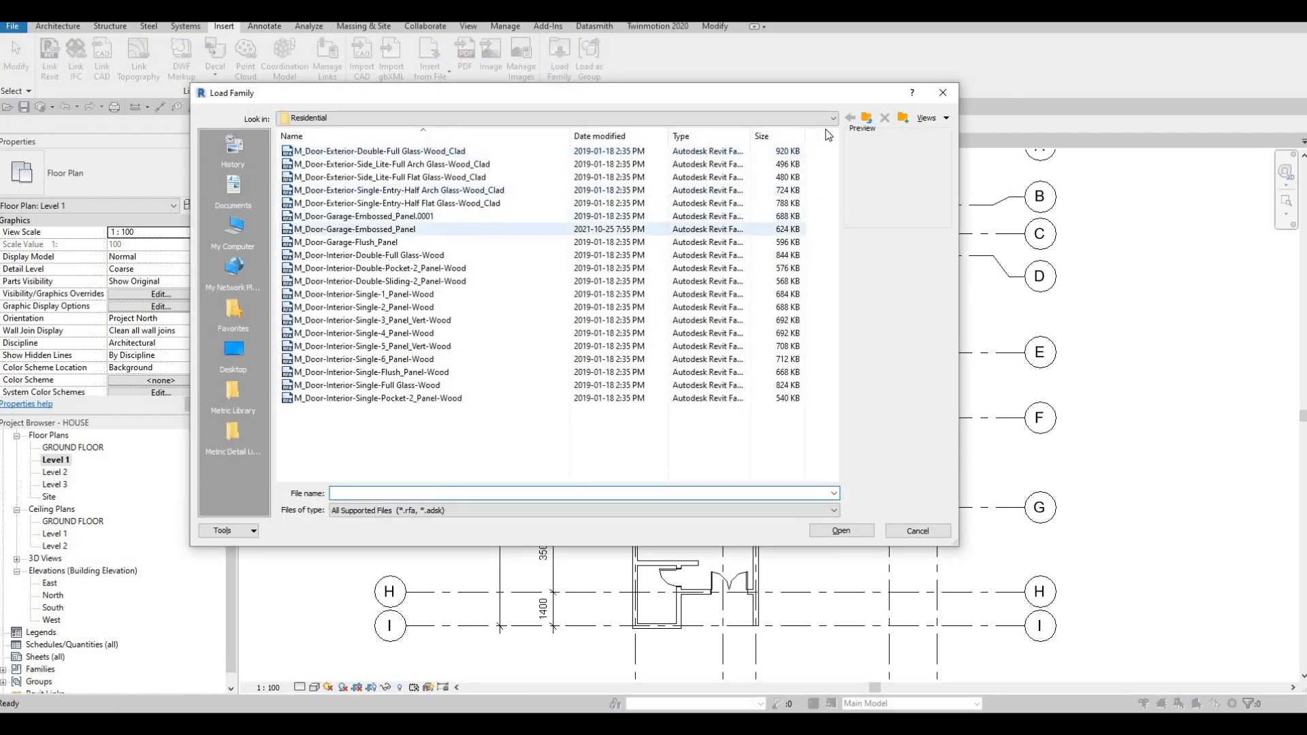
pyautogui.click(866, 118)
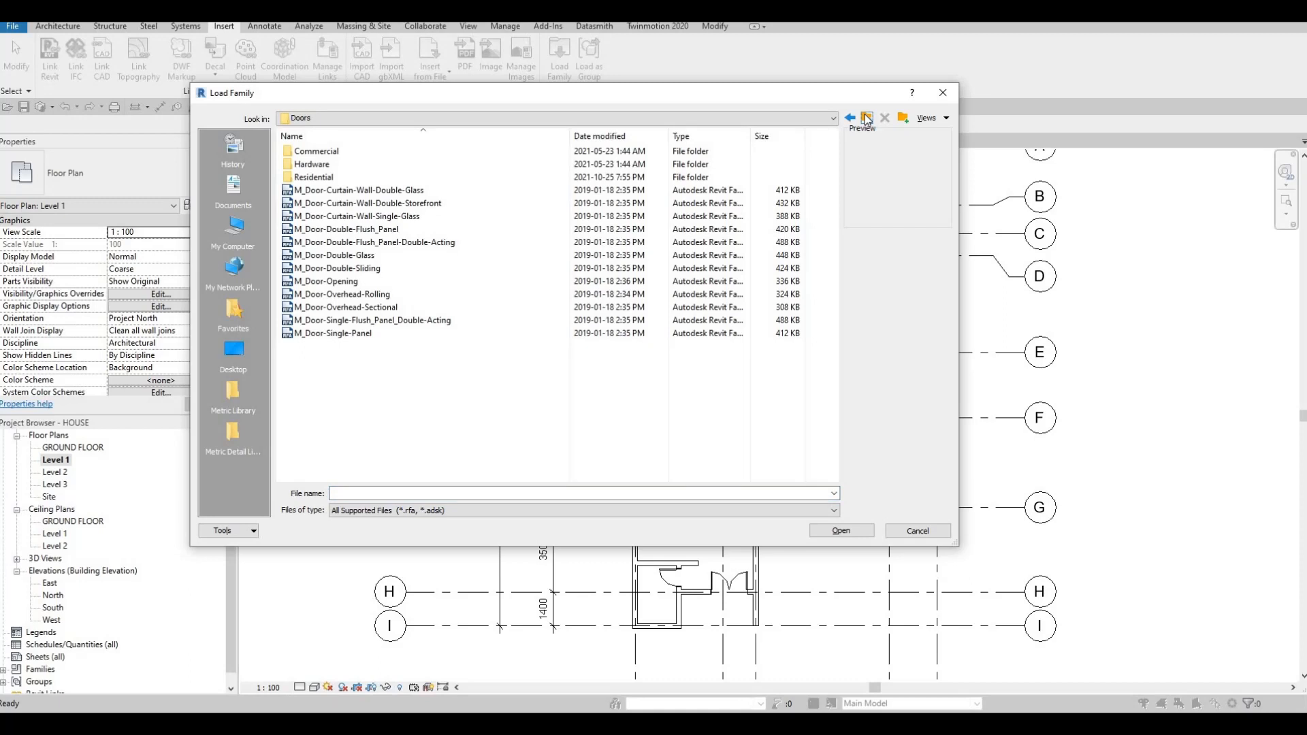
pyautogui.click(866, 118)
pyautogui.scroll(-3, 374, 283)
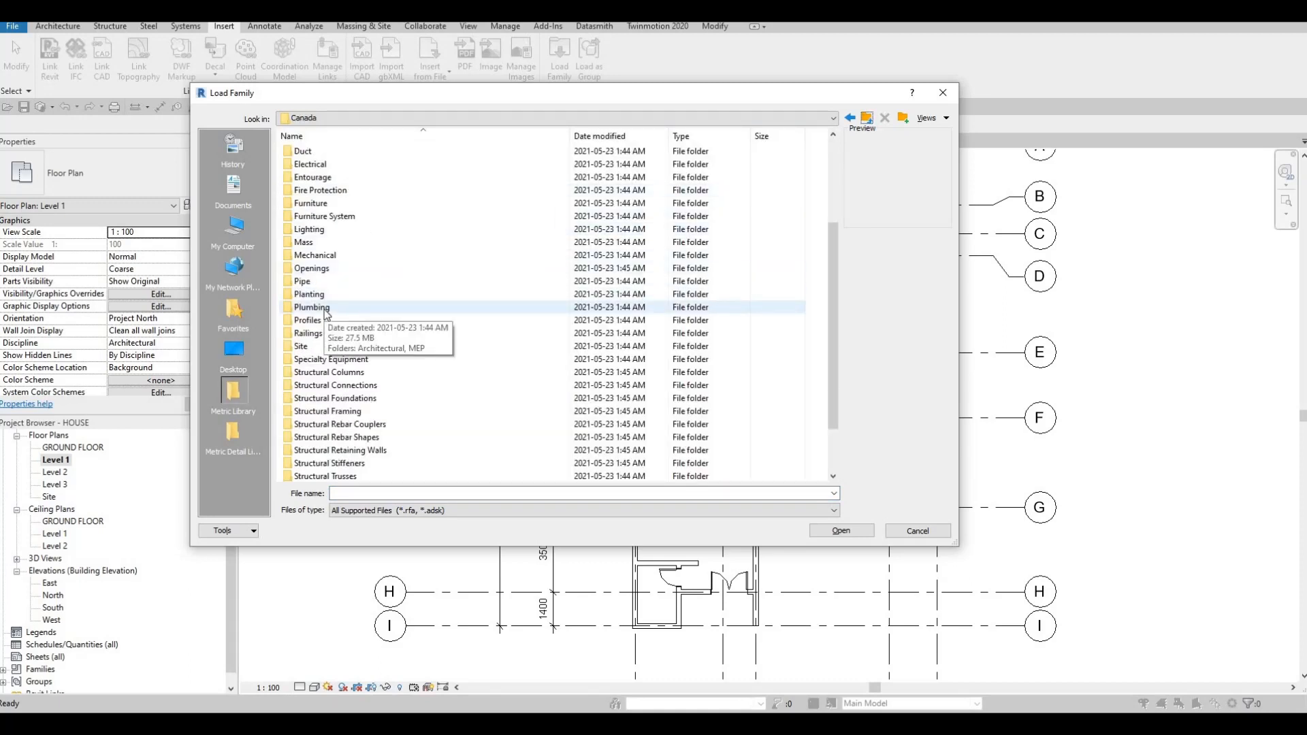
pyautogui.click(327, 312)
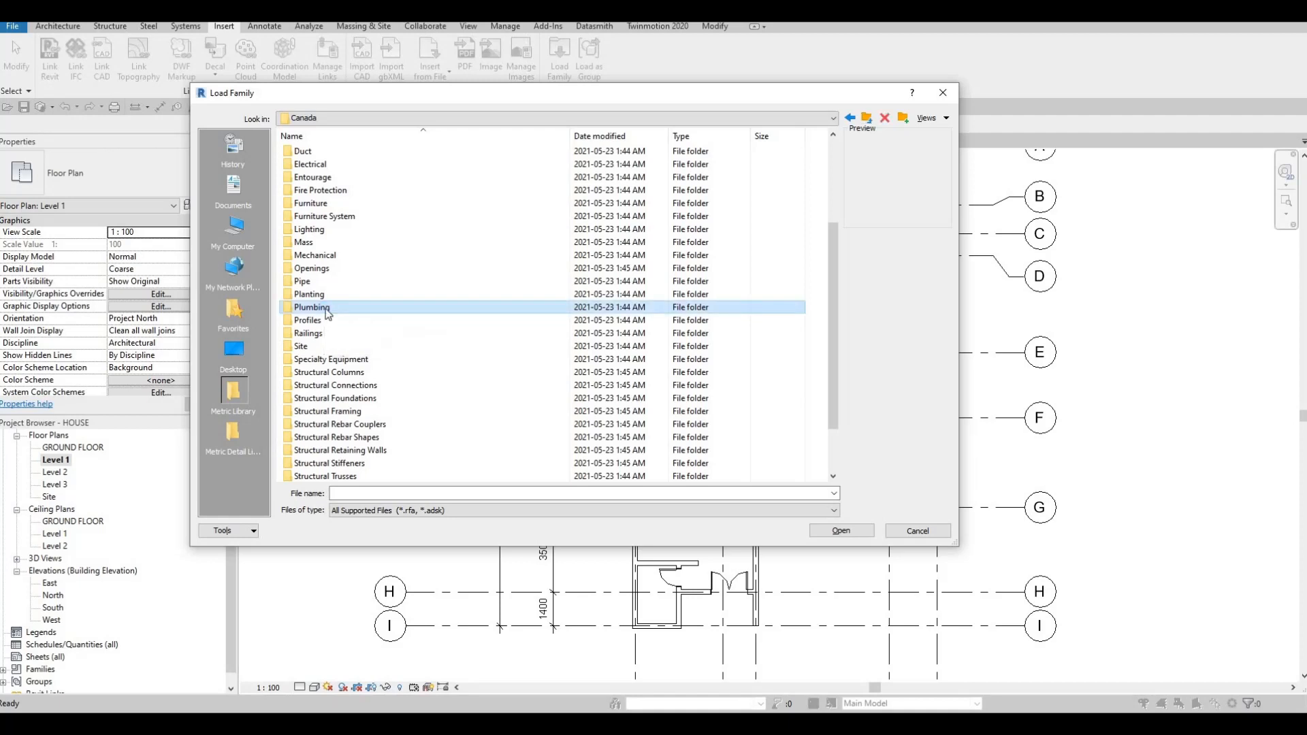
pyautogui.press('Return')
pyautogui.doubleClick(329, 153)
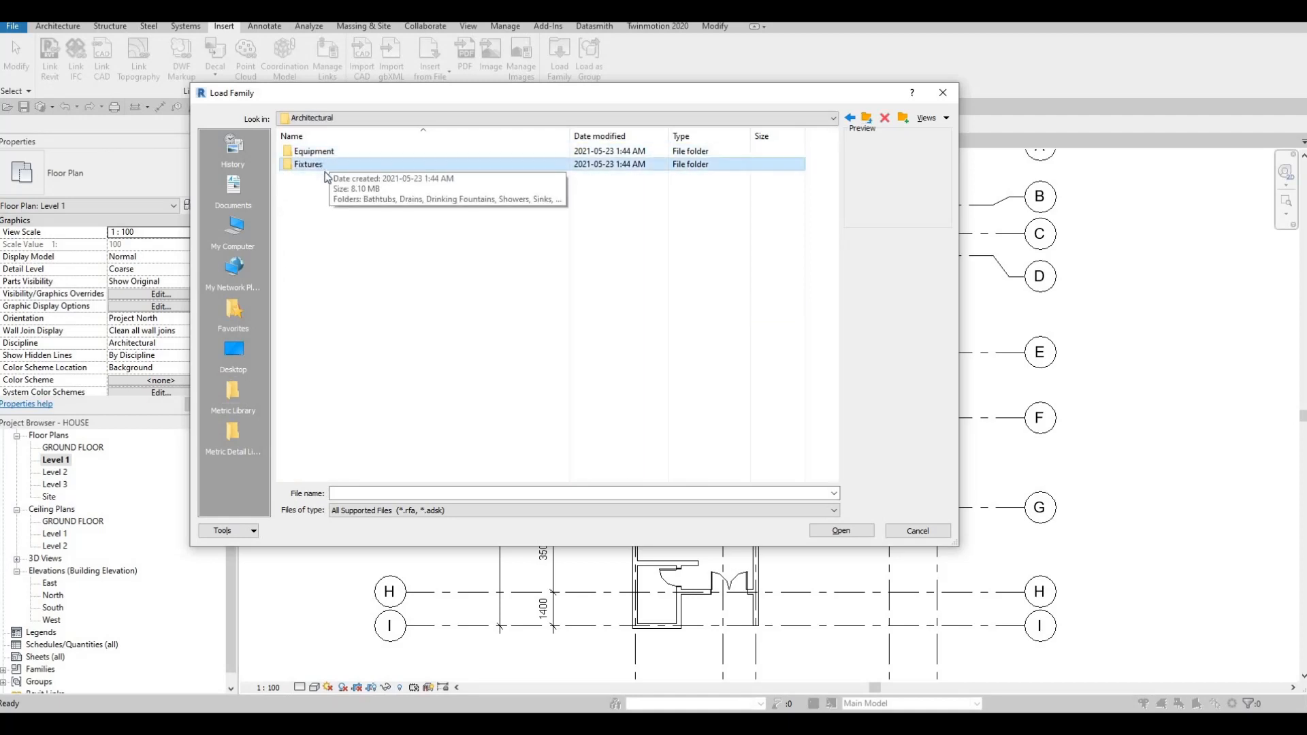
pyautogui.doubleClick(324, 164)
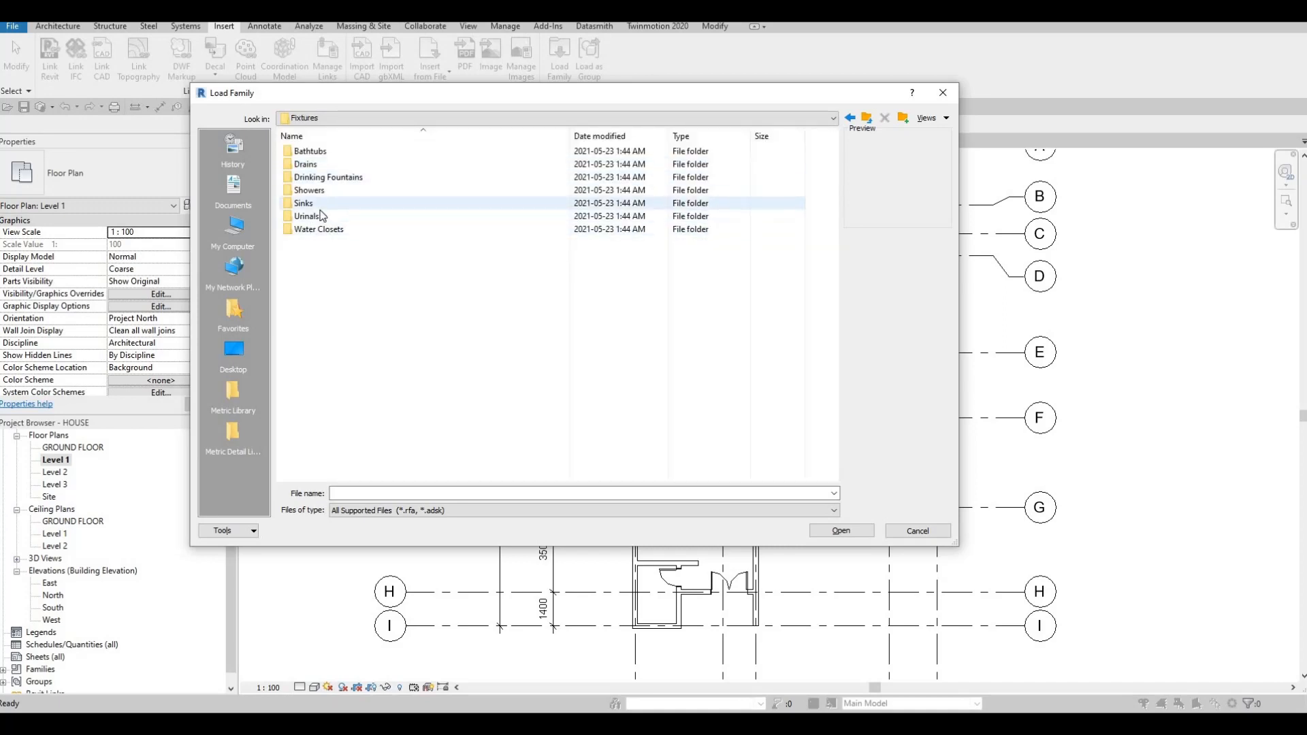
pyautogui.doubleClick(322, 232)
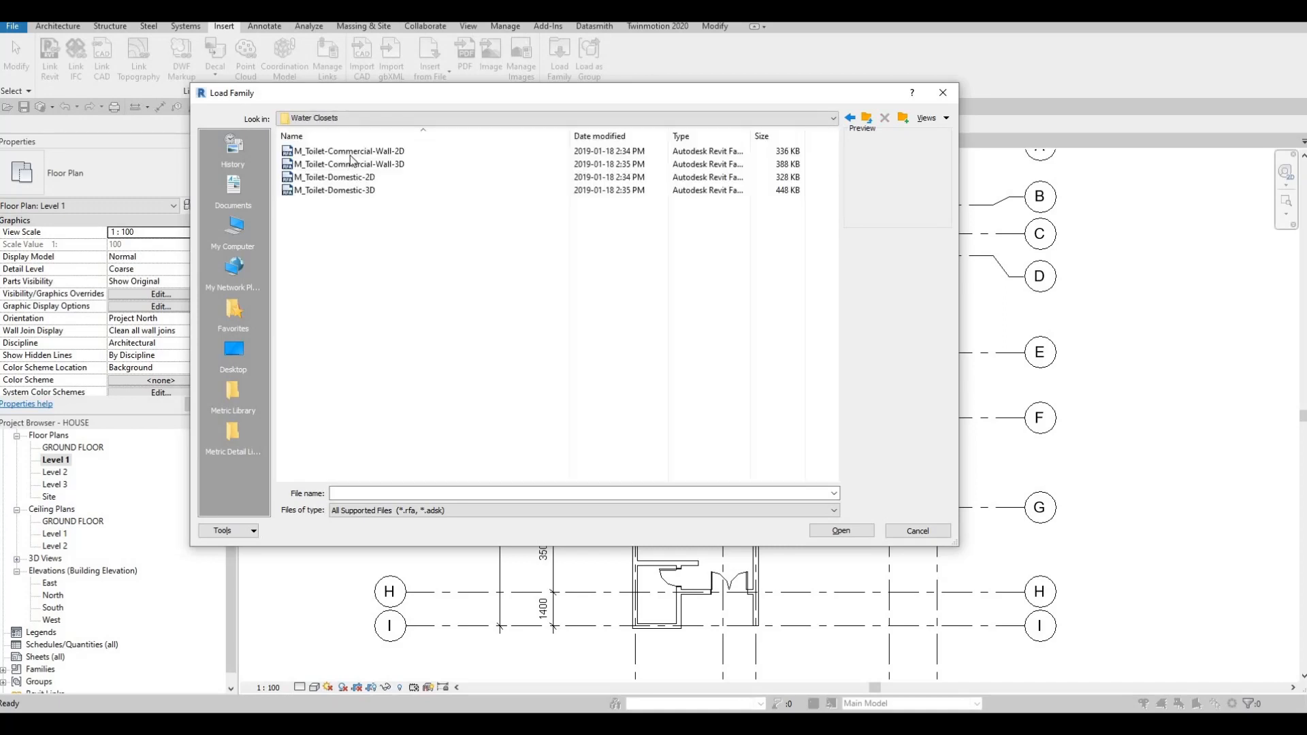
# Preview the available toilet families and load M_Toilet-Domestic-3D into the project
pyautogui.click(350, 154)
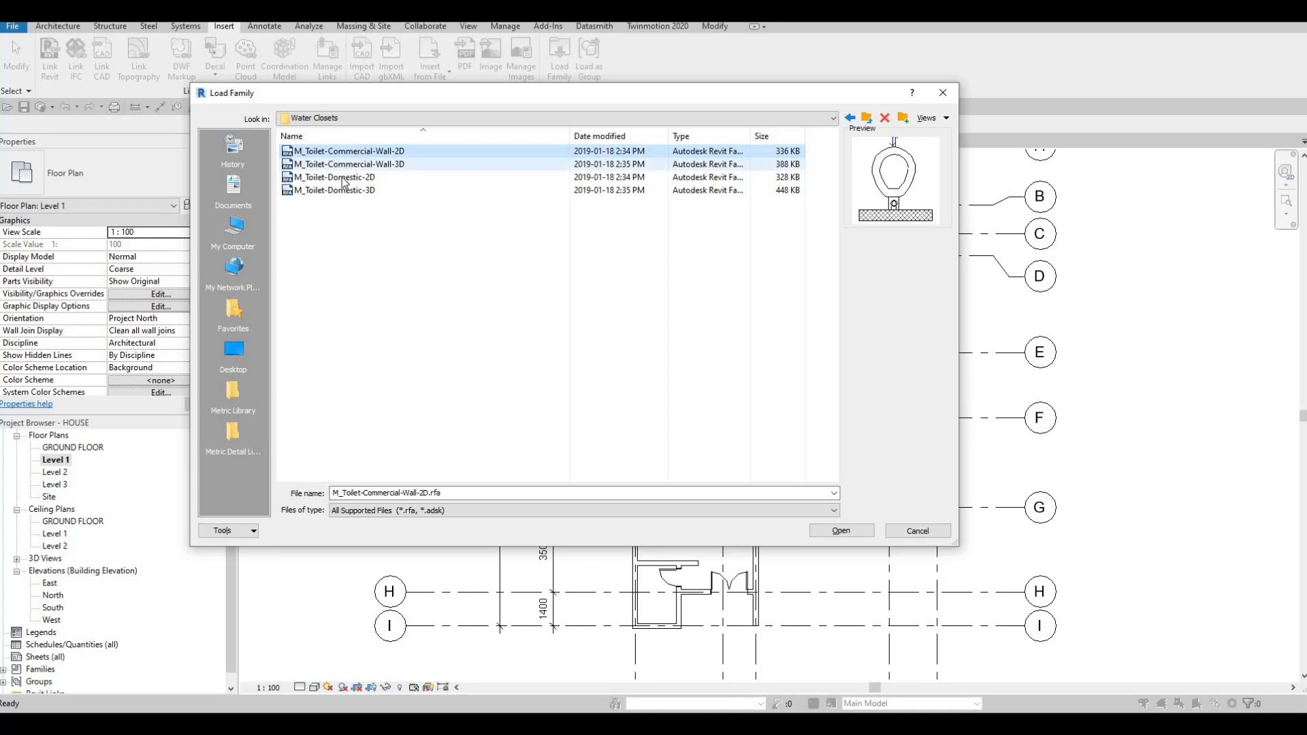
pyautogui.click(349, 165)
pyautogui.click(344, 178)
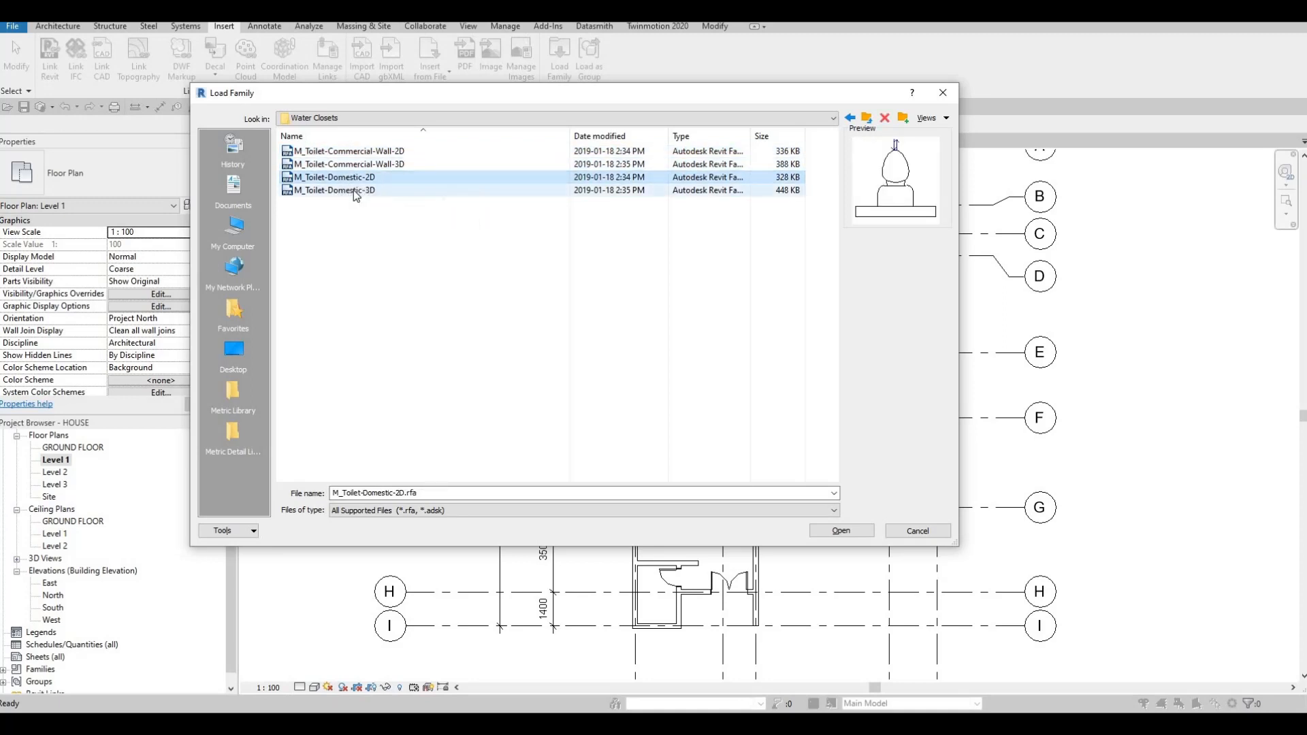
pyautogui.click(354, 192)
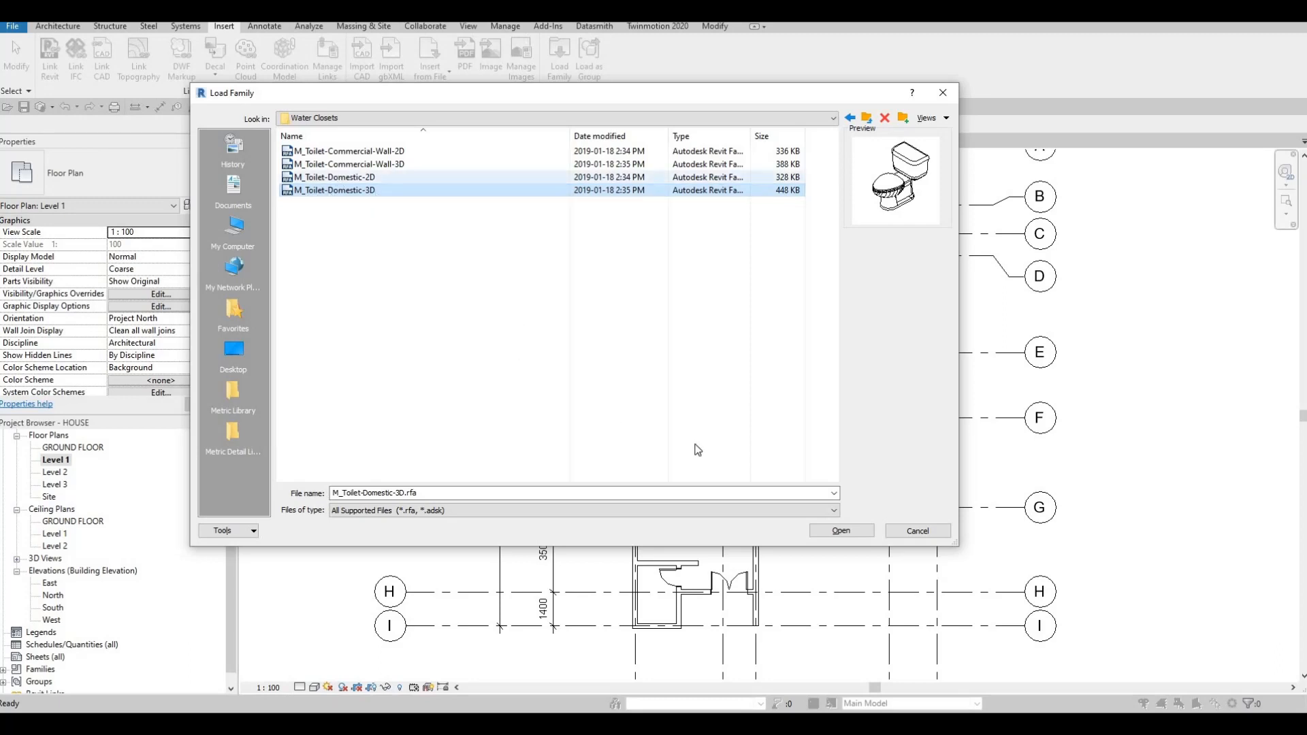
pyautogui.click(853, 531)
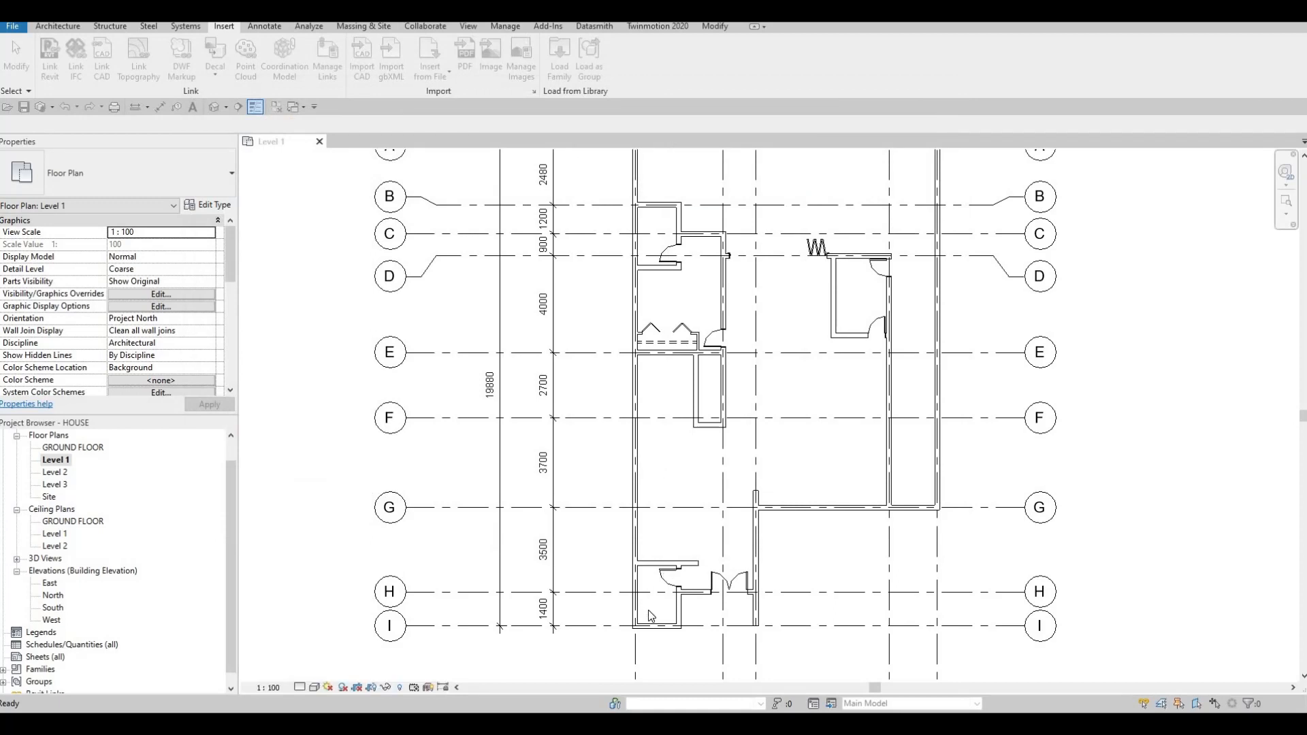
pyautogui.scroll(2, 657, 504)
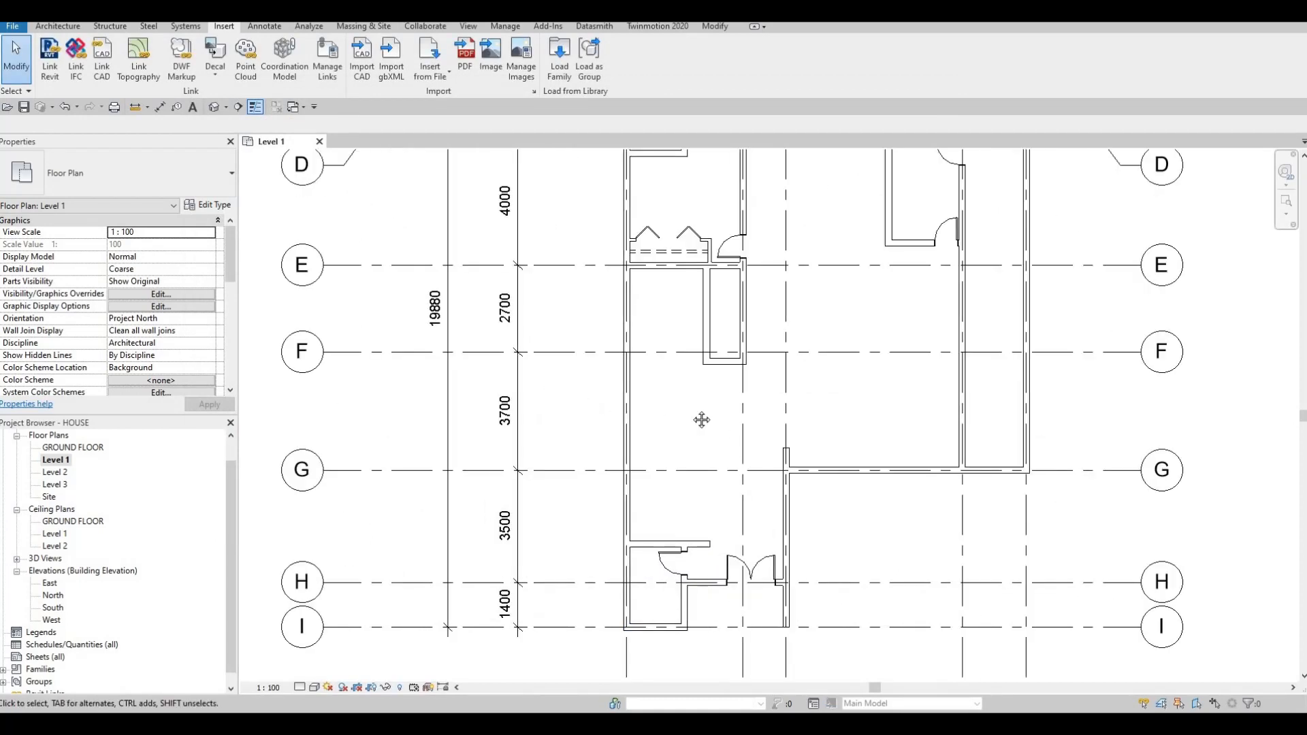
pyautogui.moveTo(683, 424); pyautogui.dragTo(691, 408, button='middle')
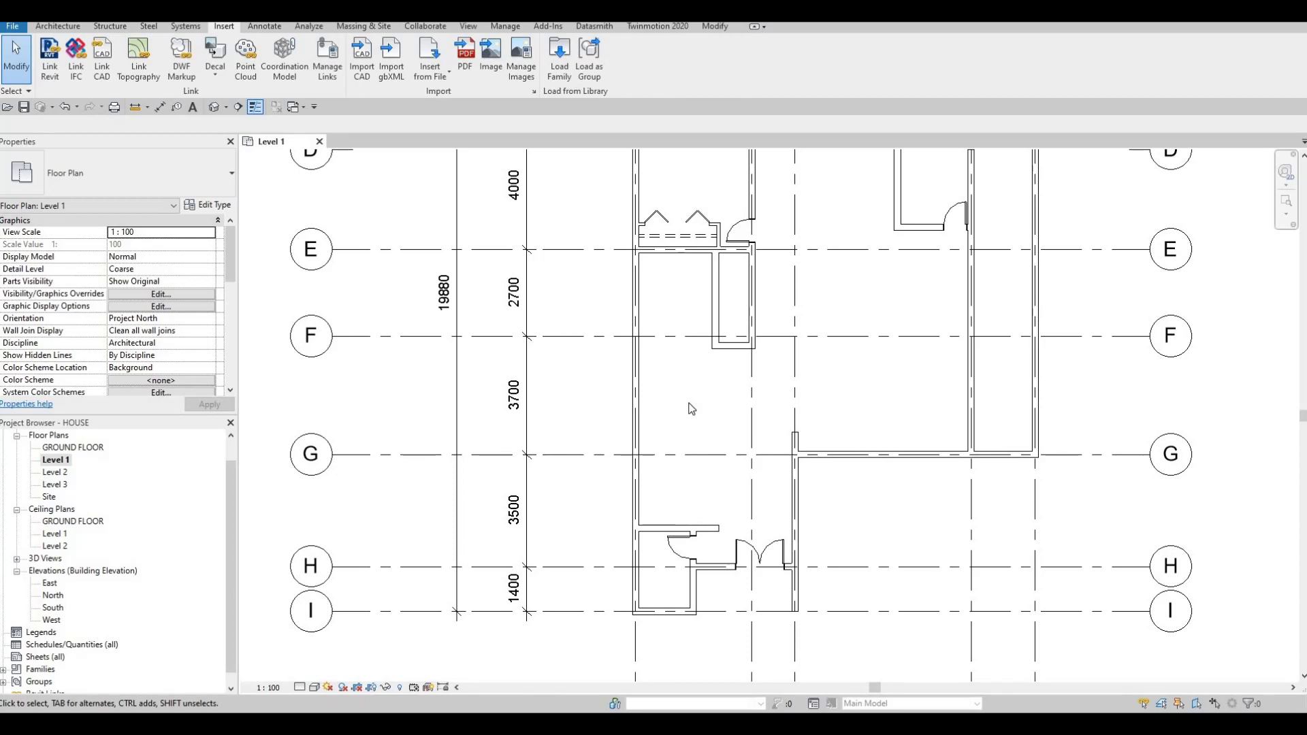
pyautogui.press('c')
pyautogui.press('m')
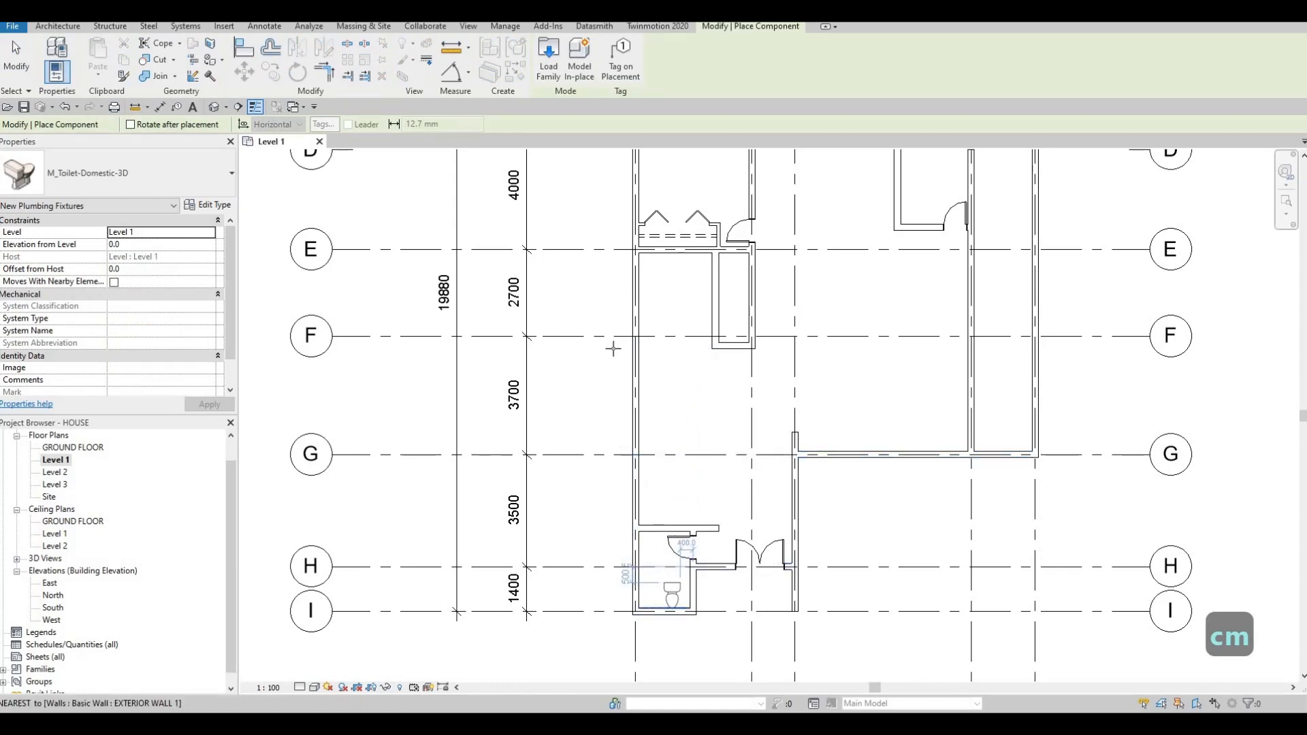
pyautogui.press('Escape')
pyautogui.press('Escape')
pyautogui.press('Escape')
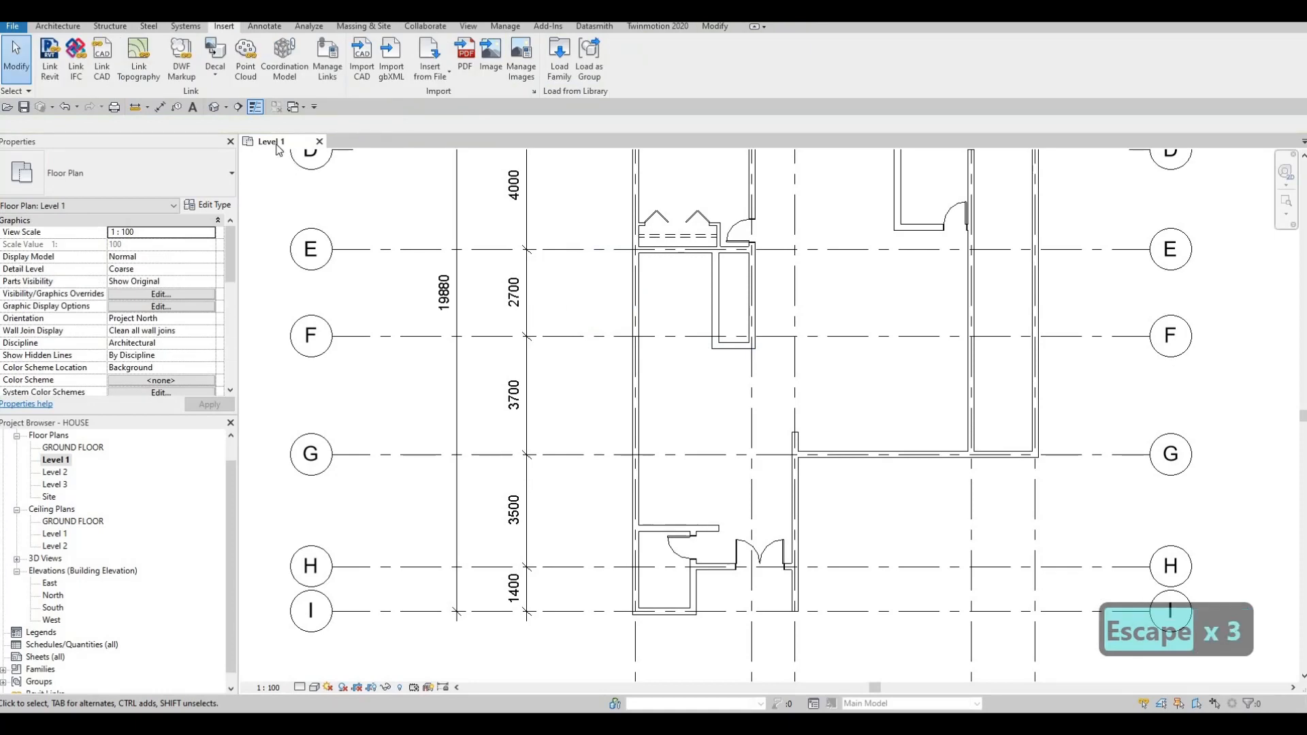
# Place M_Toilet-Domestic-3D in the small room by the entrance, rotated with its back against the grid I wall, about 1000 mm from grid 1
pyautogui.click(62, 27)
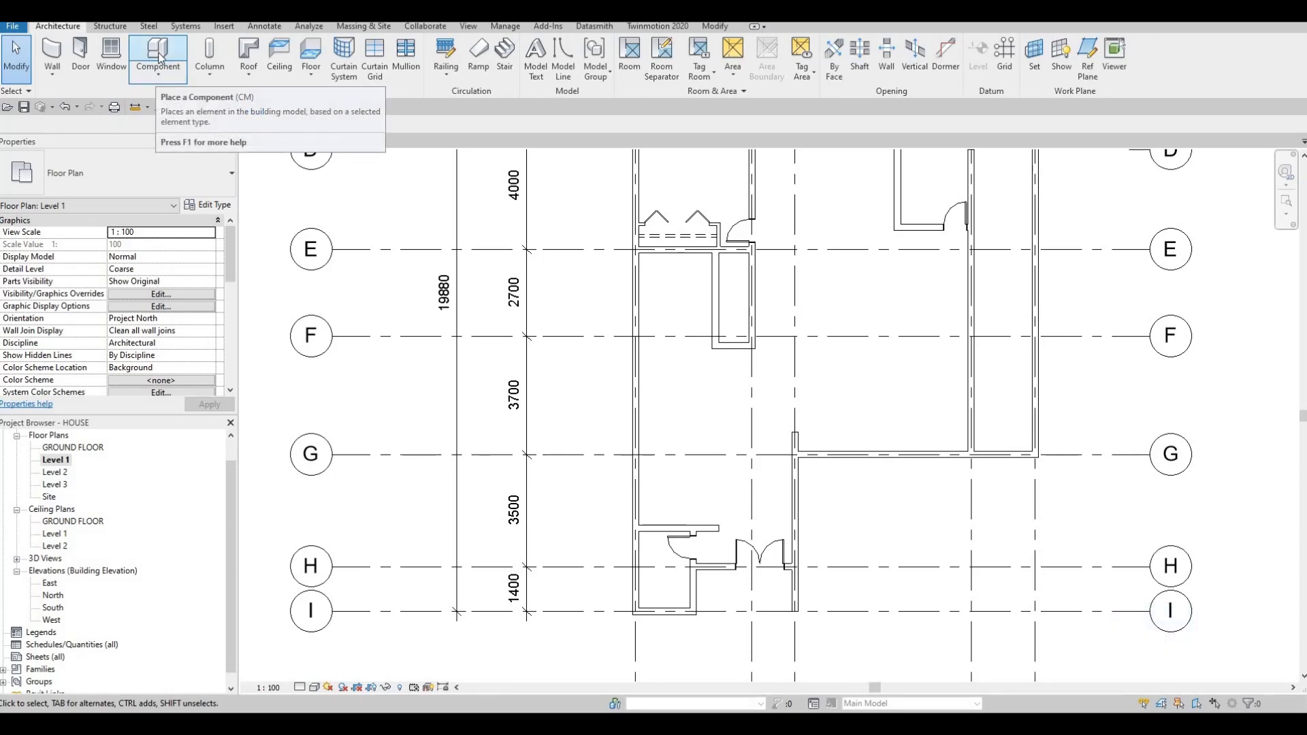
pyautogui.click(159, 57)
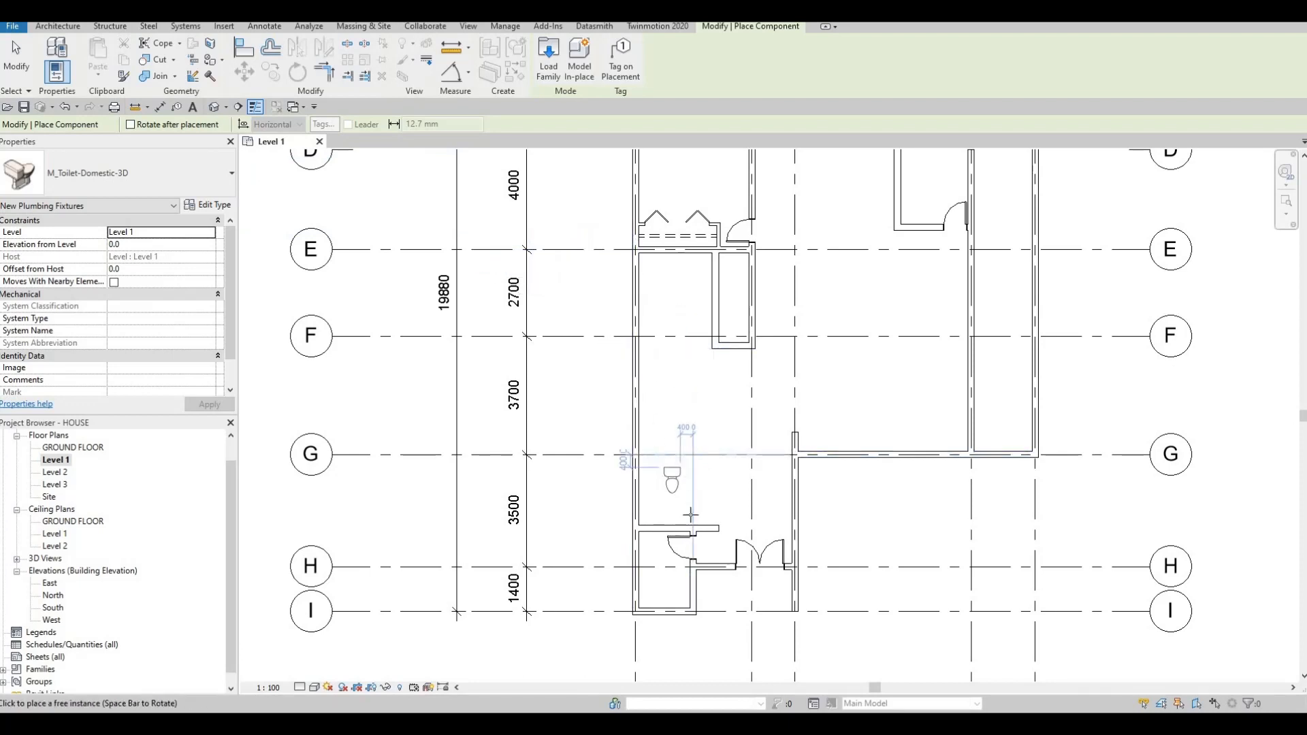
pyautogui.scroll(4, 671, 598)
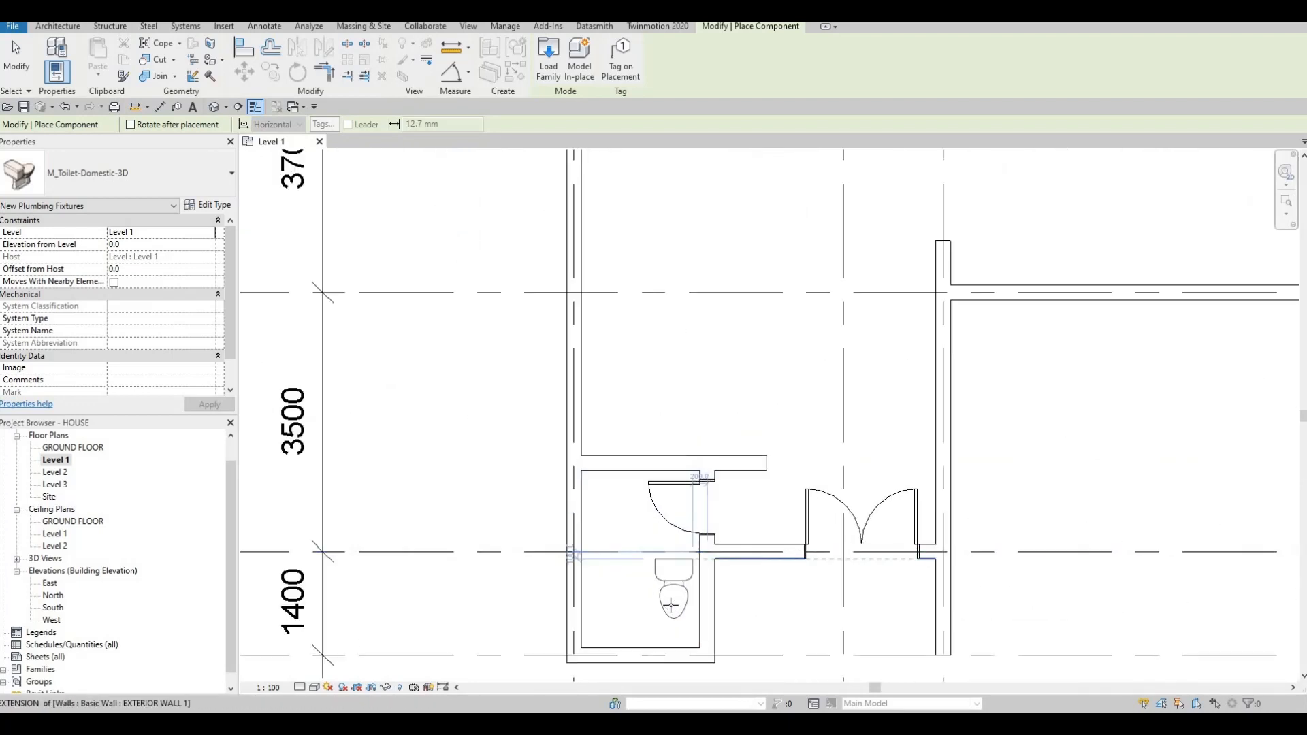
pyautogui.press('space')
pyautogui.press('space')
pyautogui.moveTo(671, 598); pyautogui.dragTo(669, 560, button='middle')
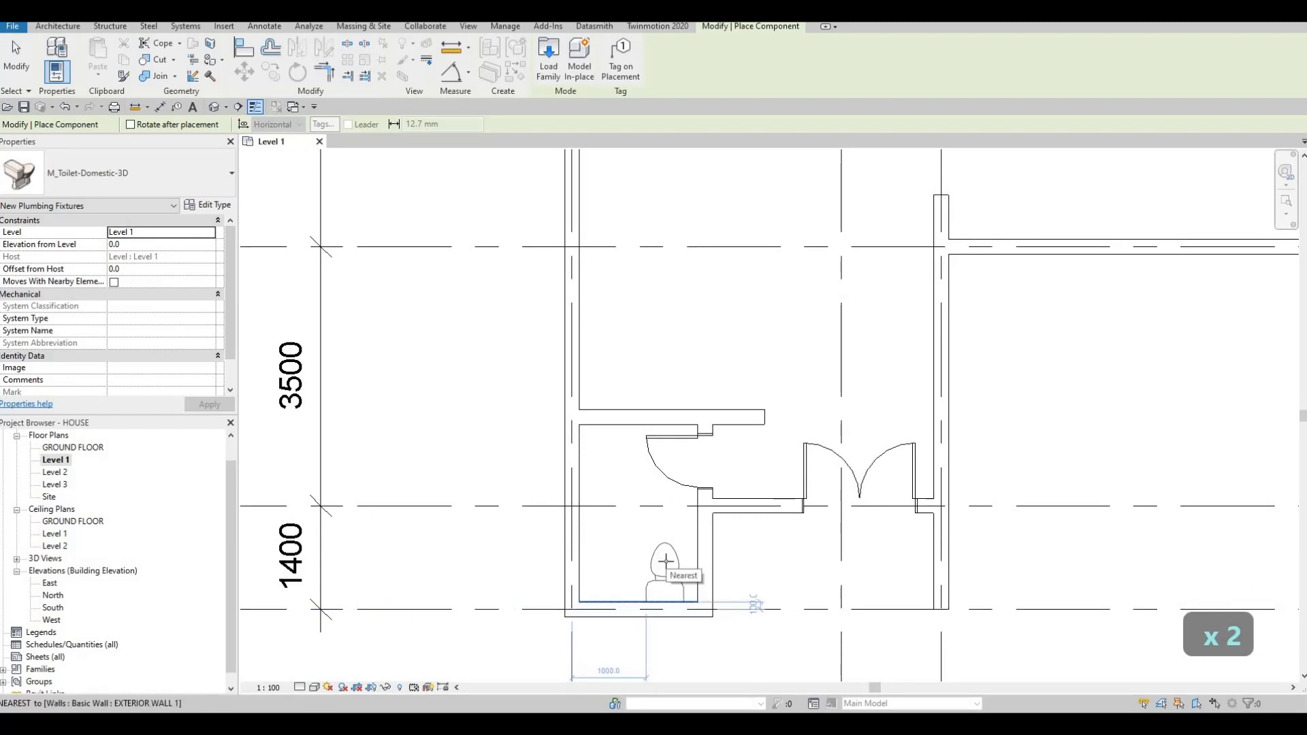
pyautogui.click(667, 556)
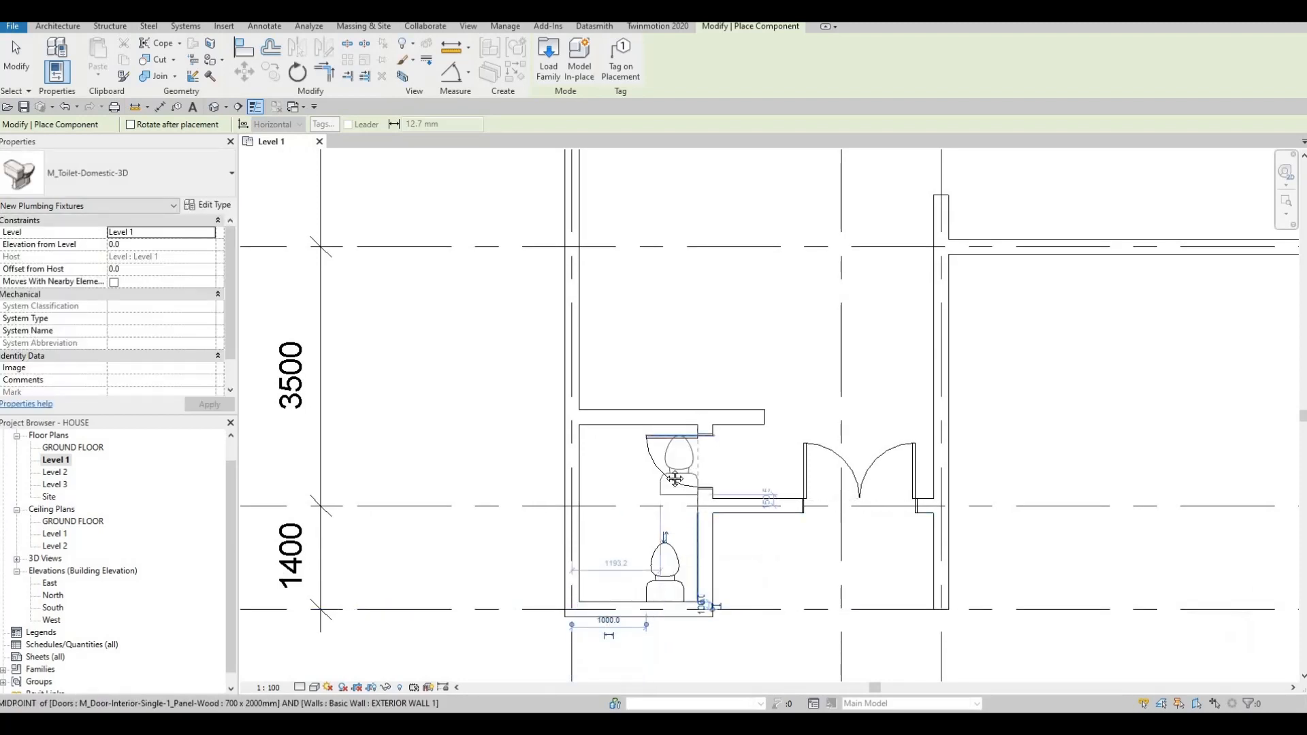
# Place a second toilet in the bathroom between grids B and D, its back against the grid 1 wall, about 1100 mm below grid B
pyautogui.scroll(-2, 674, 381)
pyautogui.scroll(-3, 681, 497)
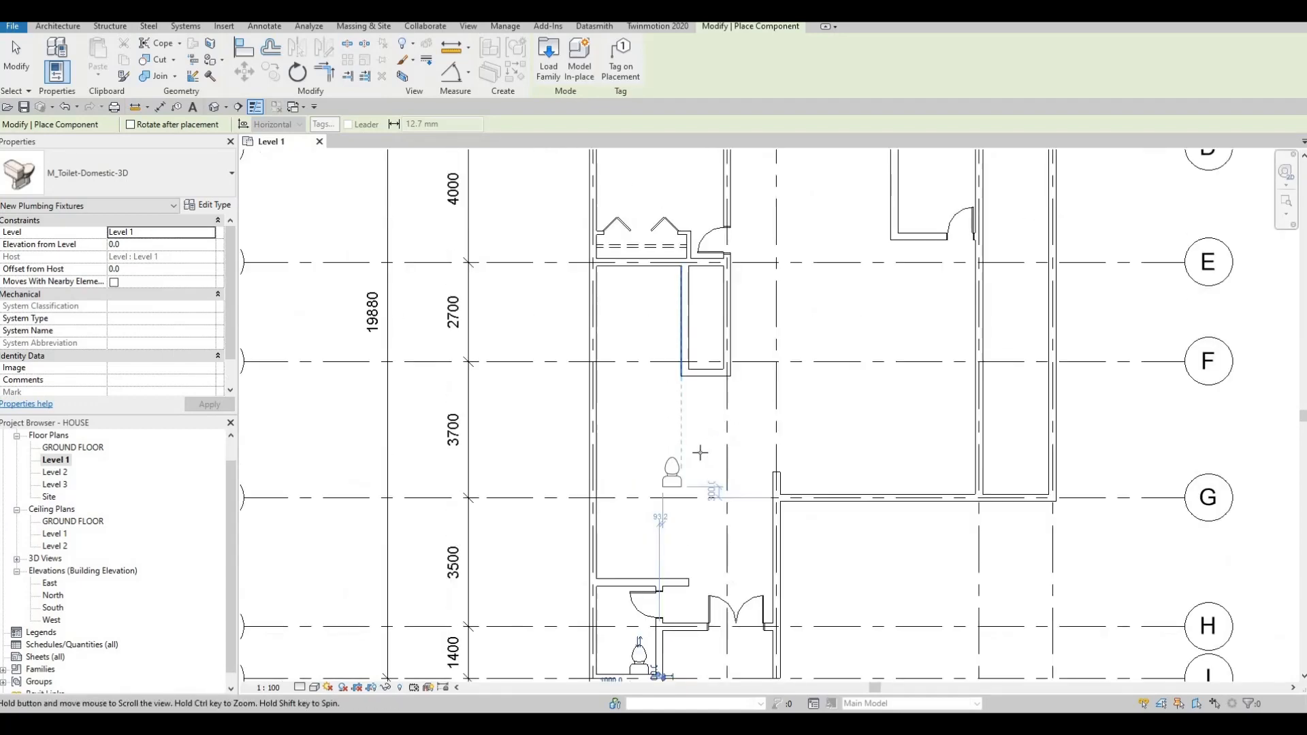
pyautogui.moveTo(735, 435); pyautogui.dragTo(752, 550, button='middle')
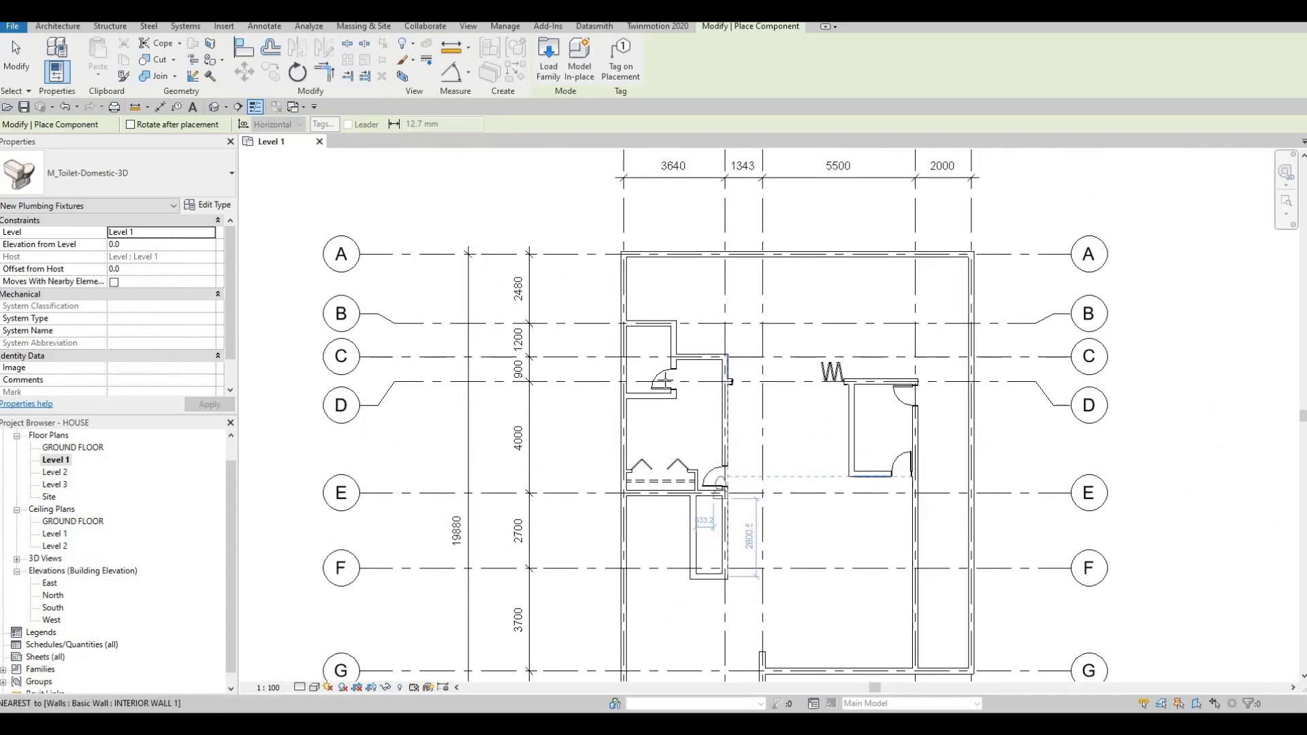
pyautogui.scroll(4, 633, 354)
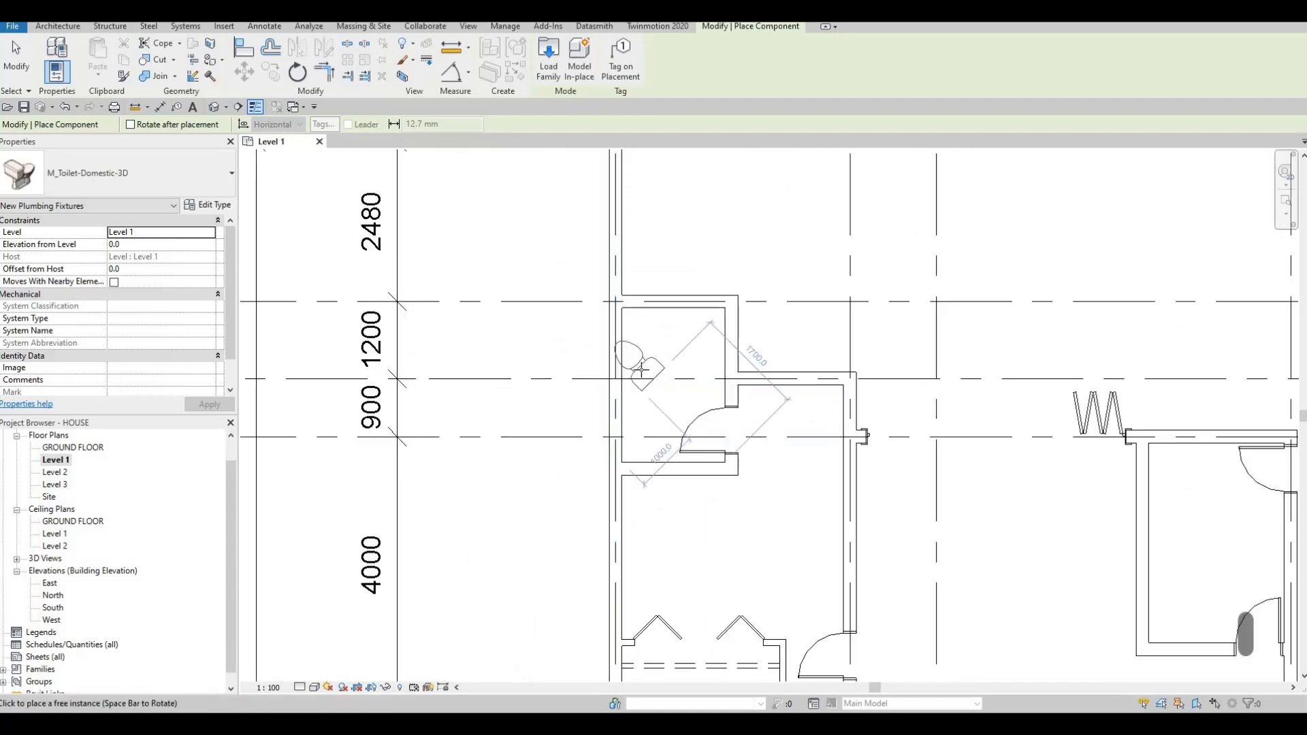
pyautogui.press('space')
pyautogui.press('space')
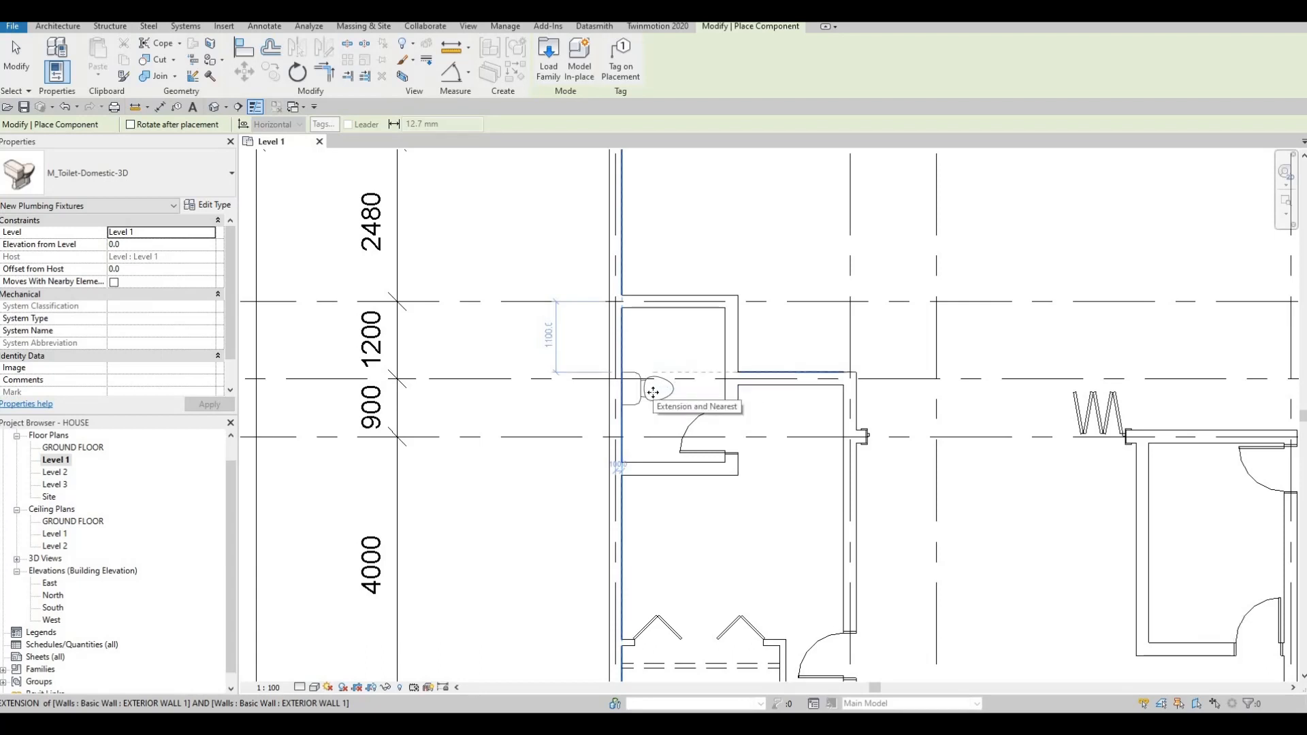
pyautogui.click(649, 430)
pyautogui.press('Escape')
pyautogui.press('Escape')
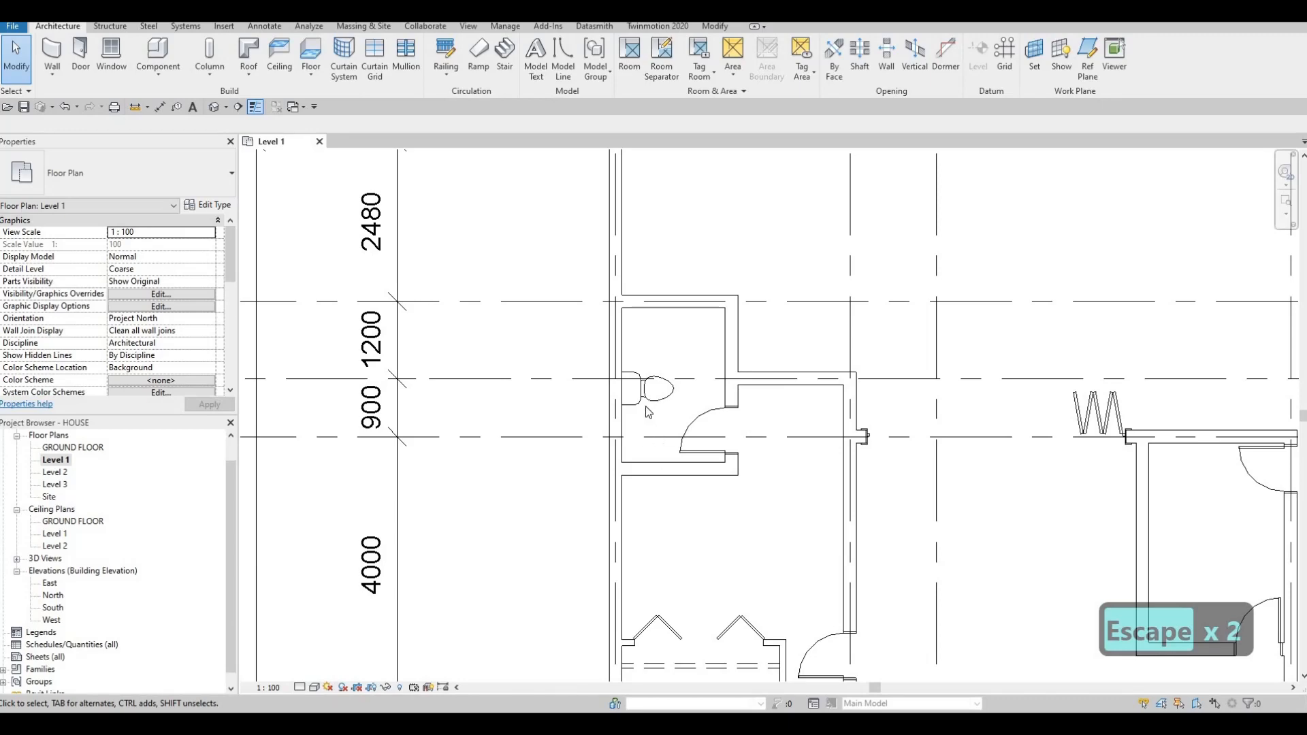
# Review the whole Level 1 floor plan with the toilets in both bathrooms
pyautogui.scroll(-1, 746, 517)
pyautogui.moveTo(746, 517); pyautogui.dragTo(648, 409, button='middle')
pyautogui.scroll(-5, 648, 409)
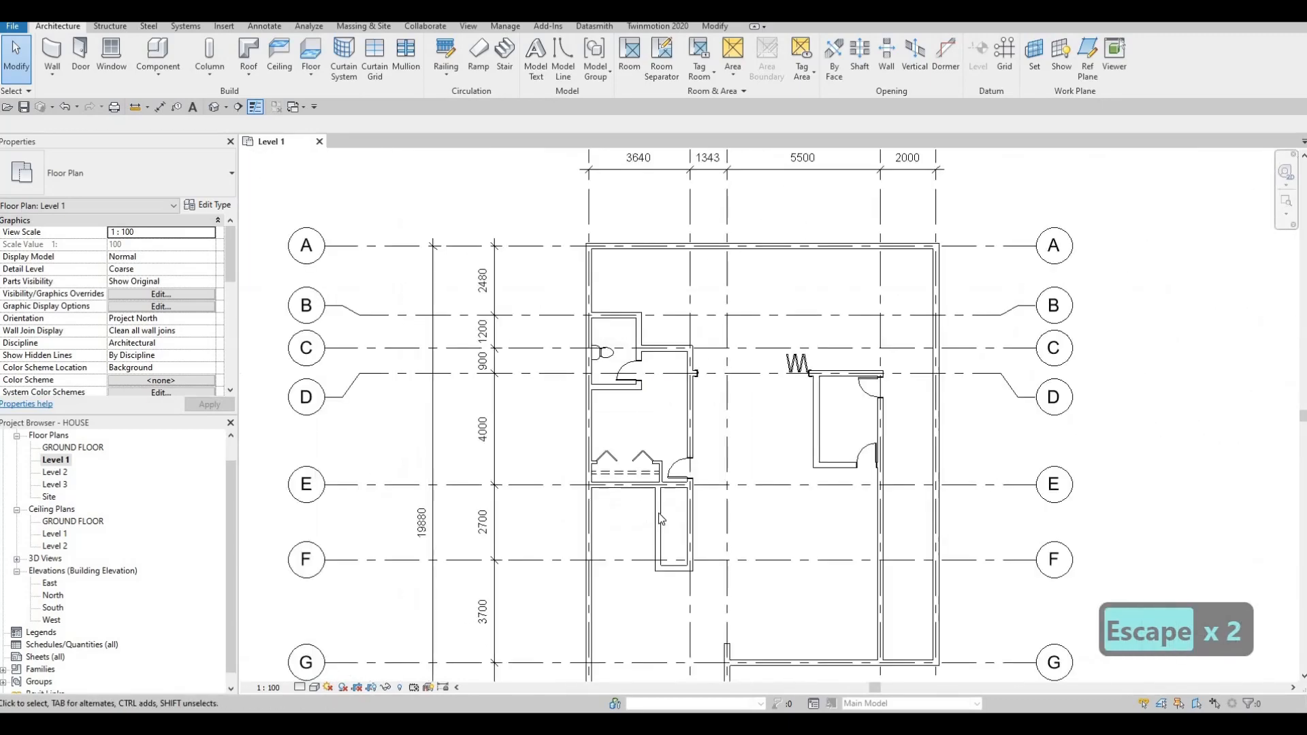
pyautogui.moveTo(683, 470); pyautogui.dragTo(705, 321, button='middle')
pyautogui.scroll(-2, 694, 340)
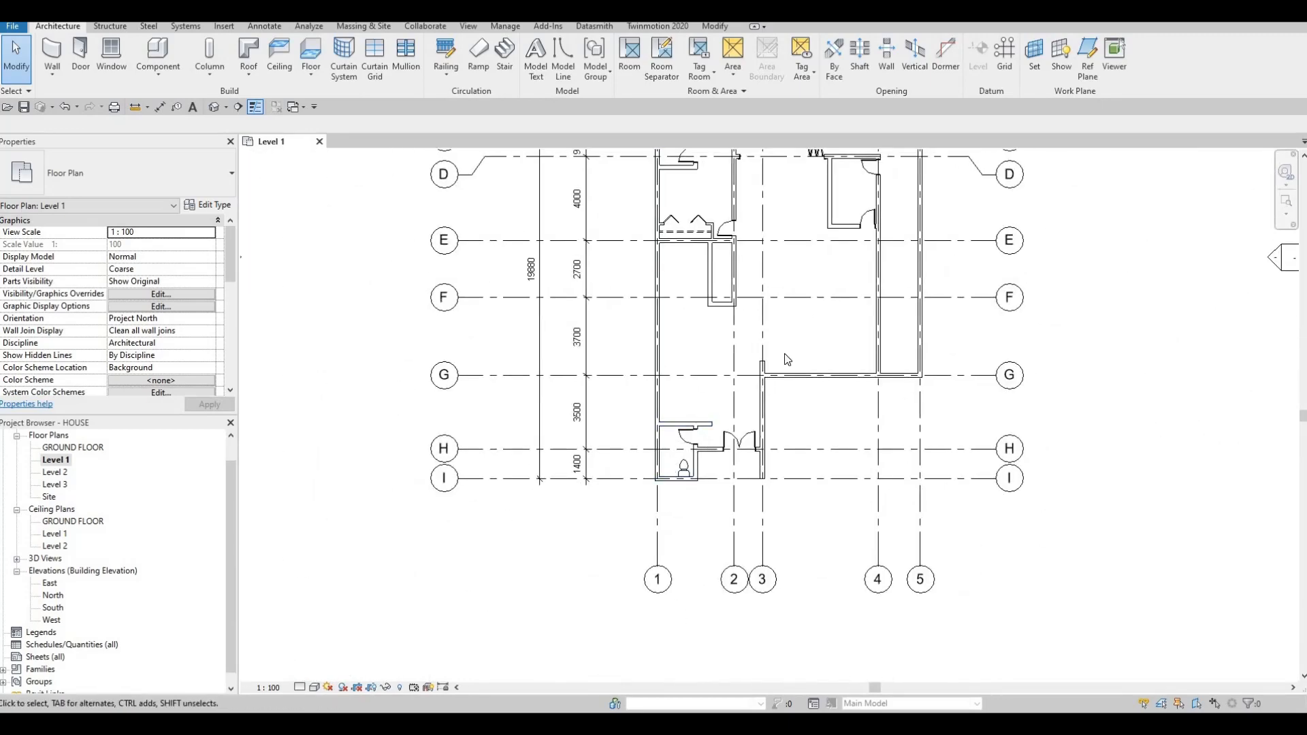
pyautogui.moveTo(802, 345); pyautogui.dragTo(781, 426, button='middle')
pyautogui.press('Escape')
pyautogui.moveTo(805, 322); pyautogui.dragTo(797, 407, button='middle')
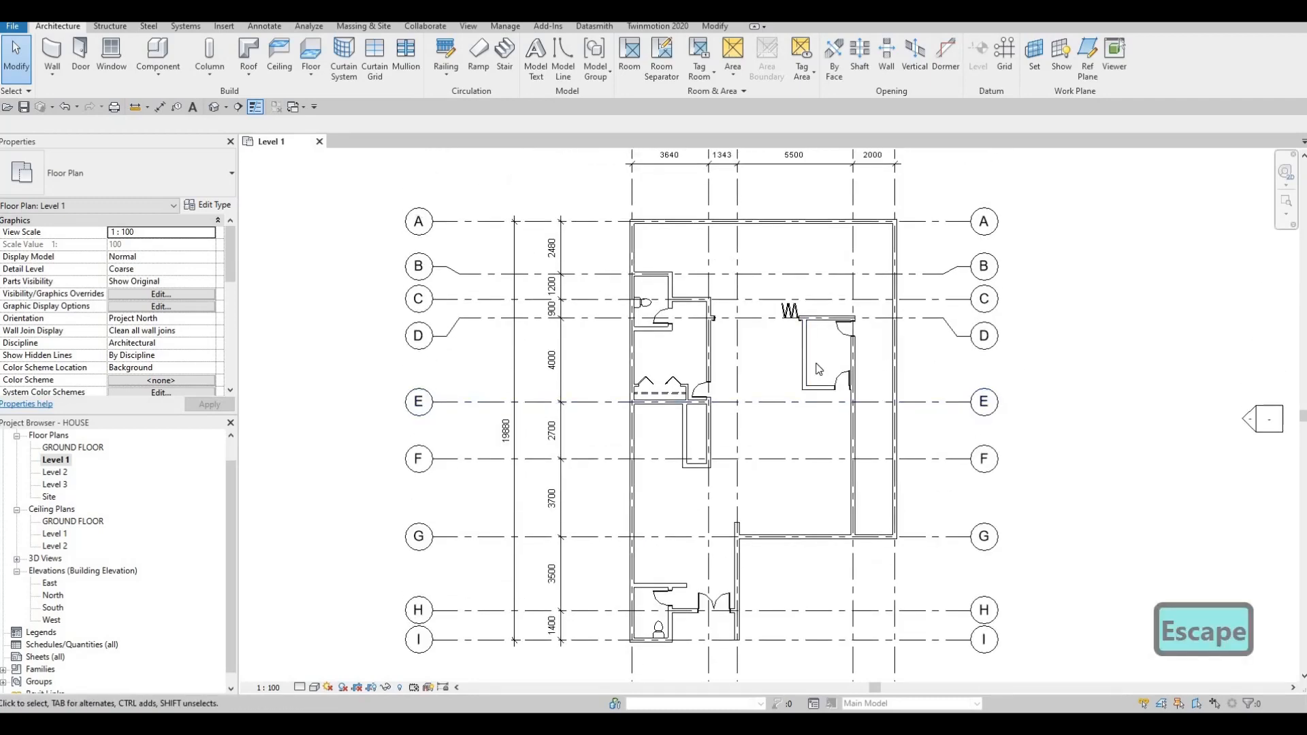
# Load the M_Shower Stall-2D family from the Showers folder of the fixtures library
pyautogui.moveTo(773, 459); pyautogui.dragTo(793, 385, button='middle')
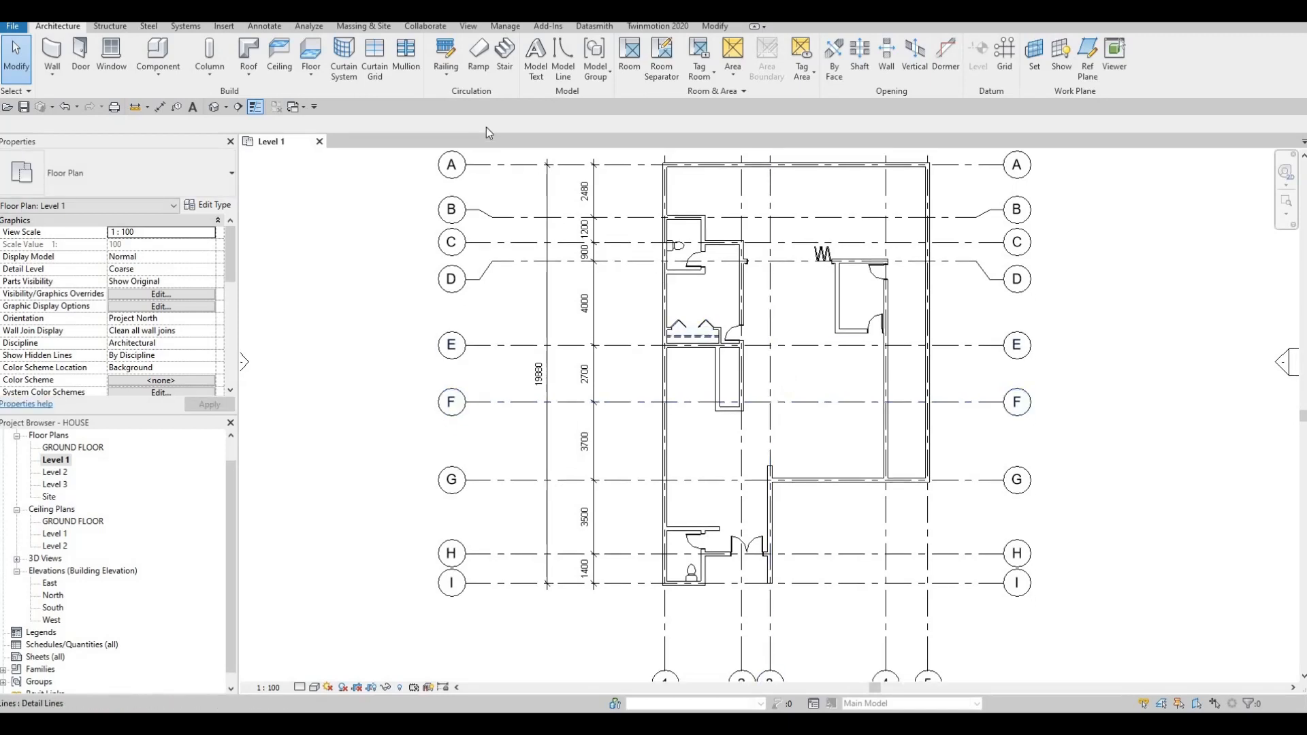
pyautogui.click(224, 27)
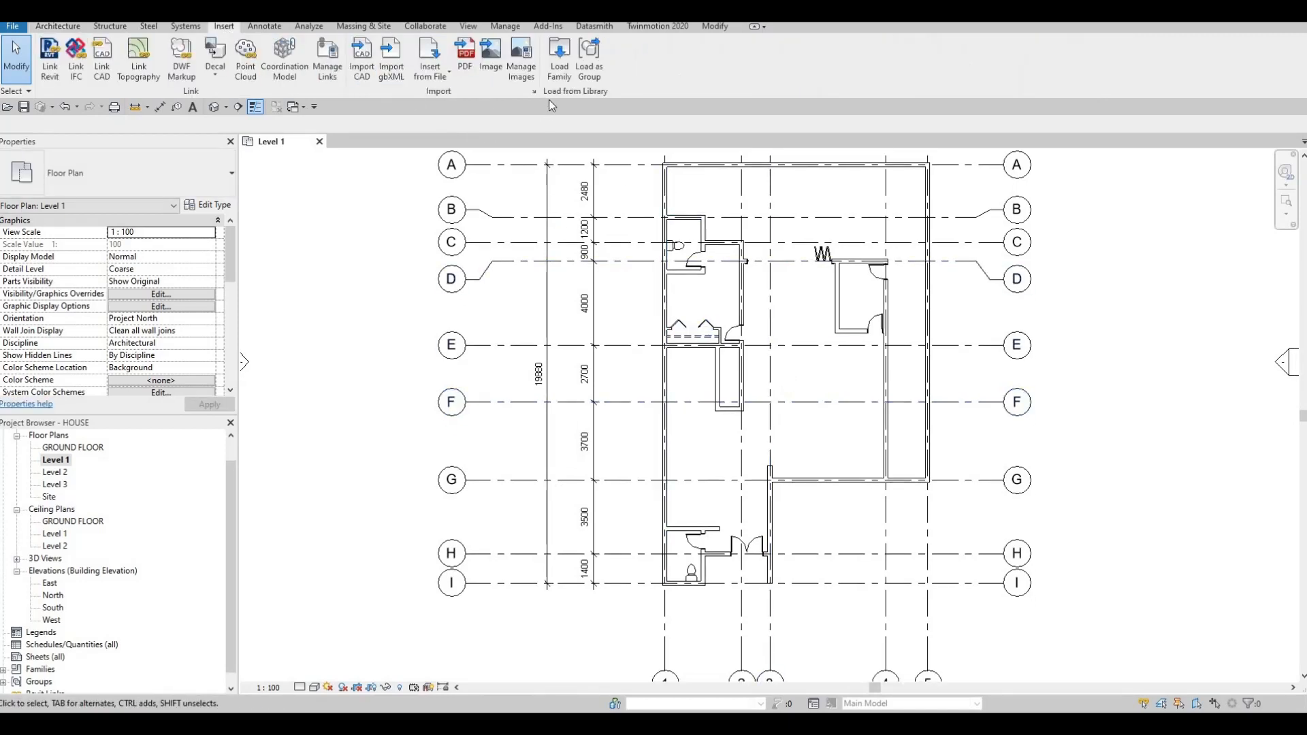
pyautogui.click(559, 60)
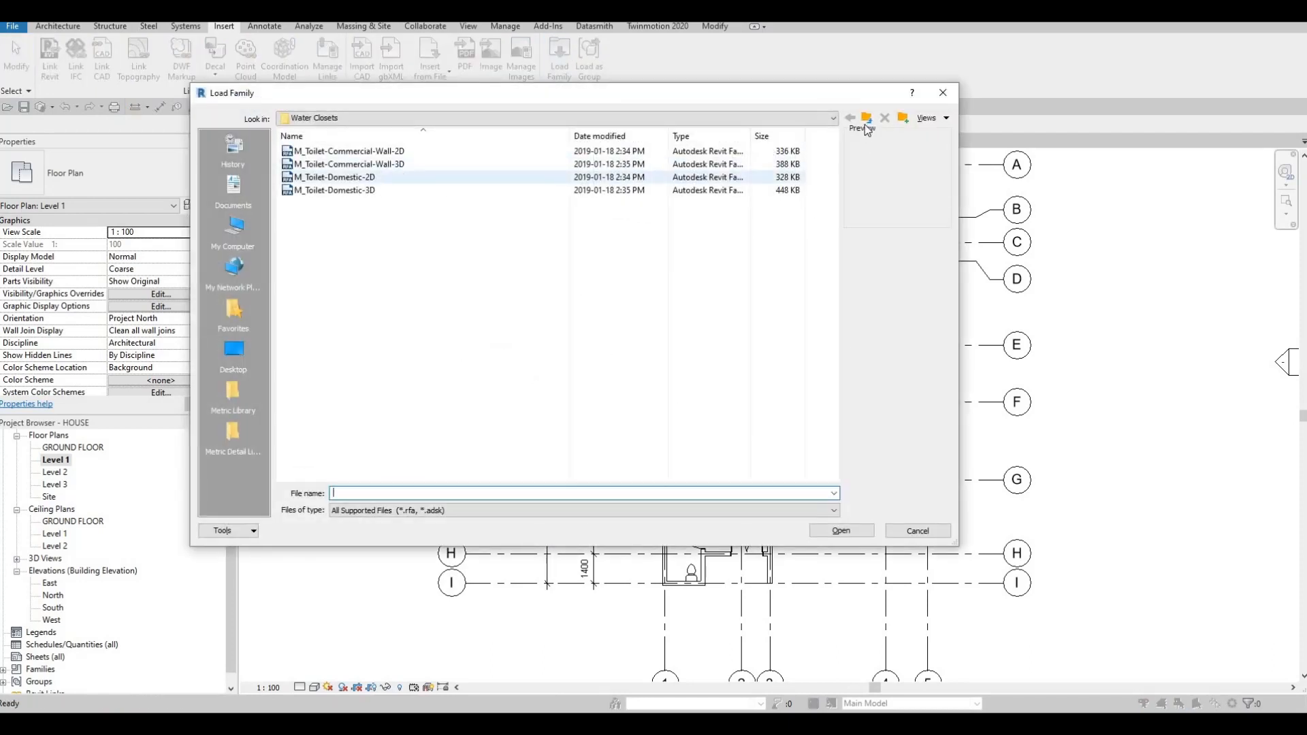
pyautogui.press('BackSpace')
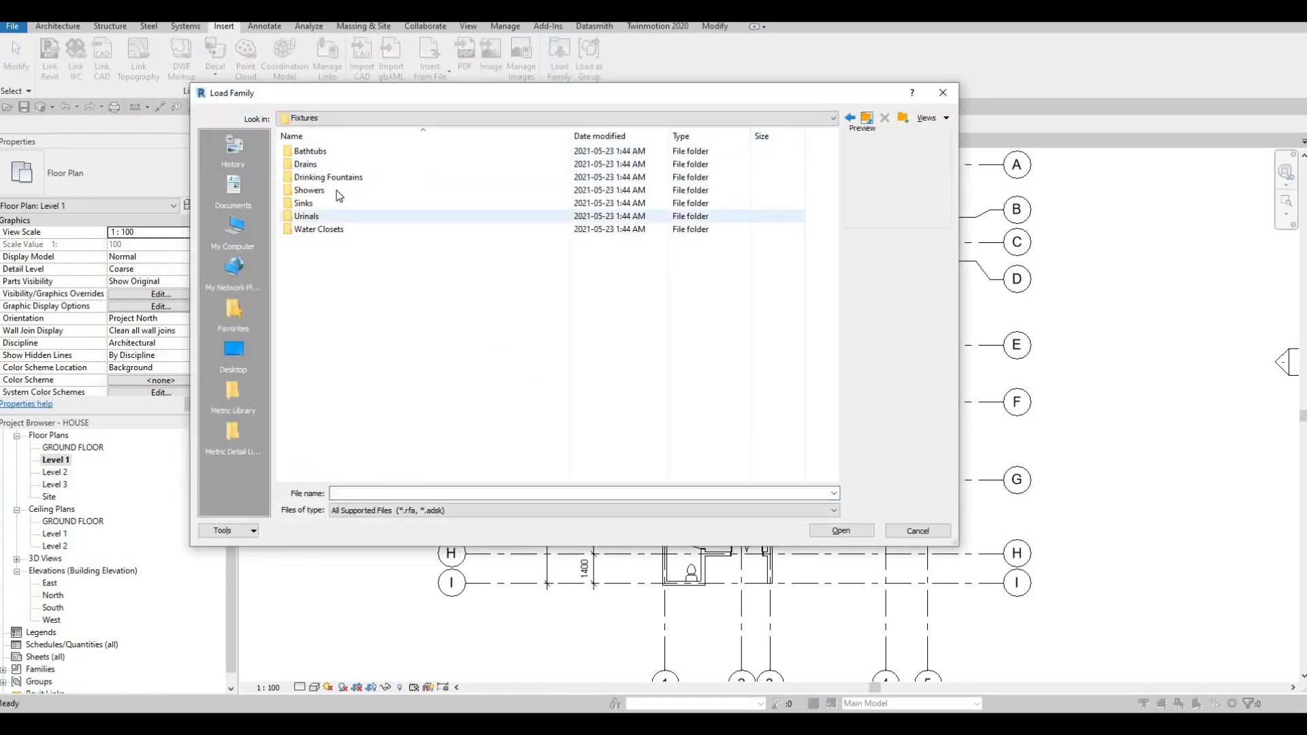
pyautogui.doubleClick(336, 190)
pyautogui.click(340, 153)
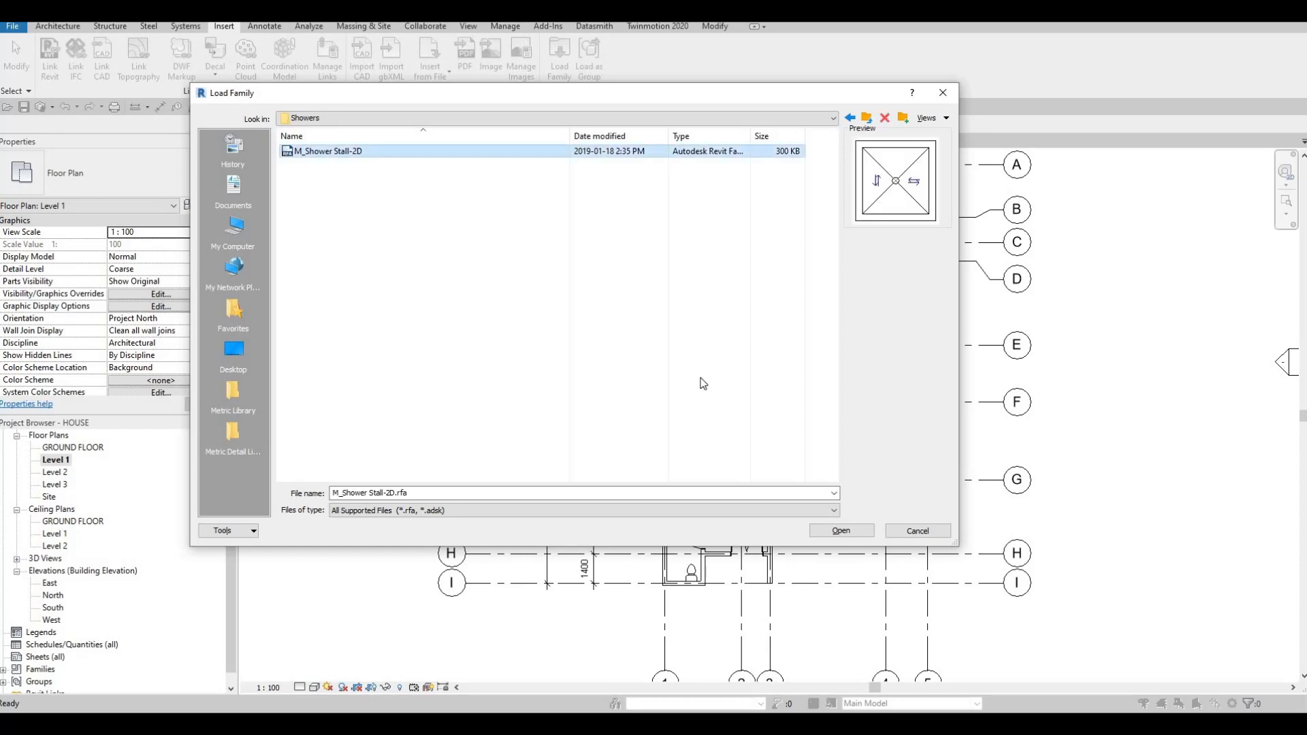
pyautogui.click(843, 531)
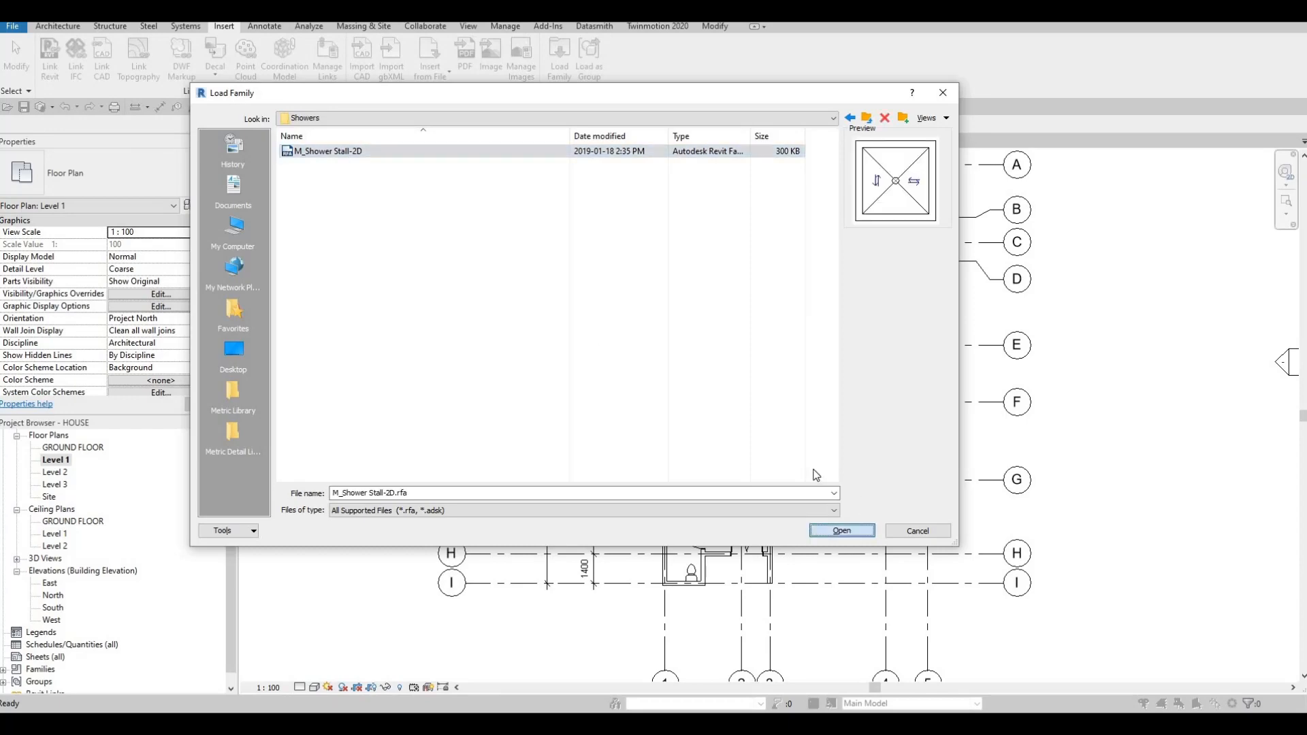
# Place the M_Shower Stall-2D in the upper bathroom corner where the grid 1 and grid B walls meet, rotated square to both walls
pyautogui.press('c')
pyautogui.press('m')
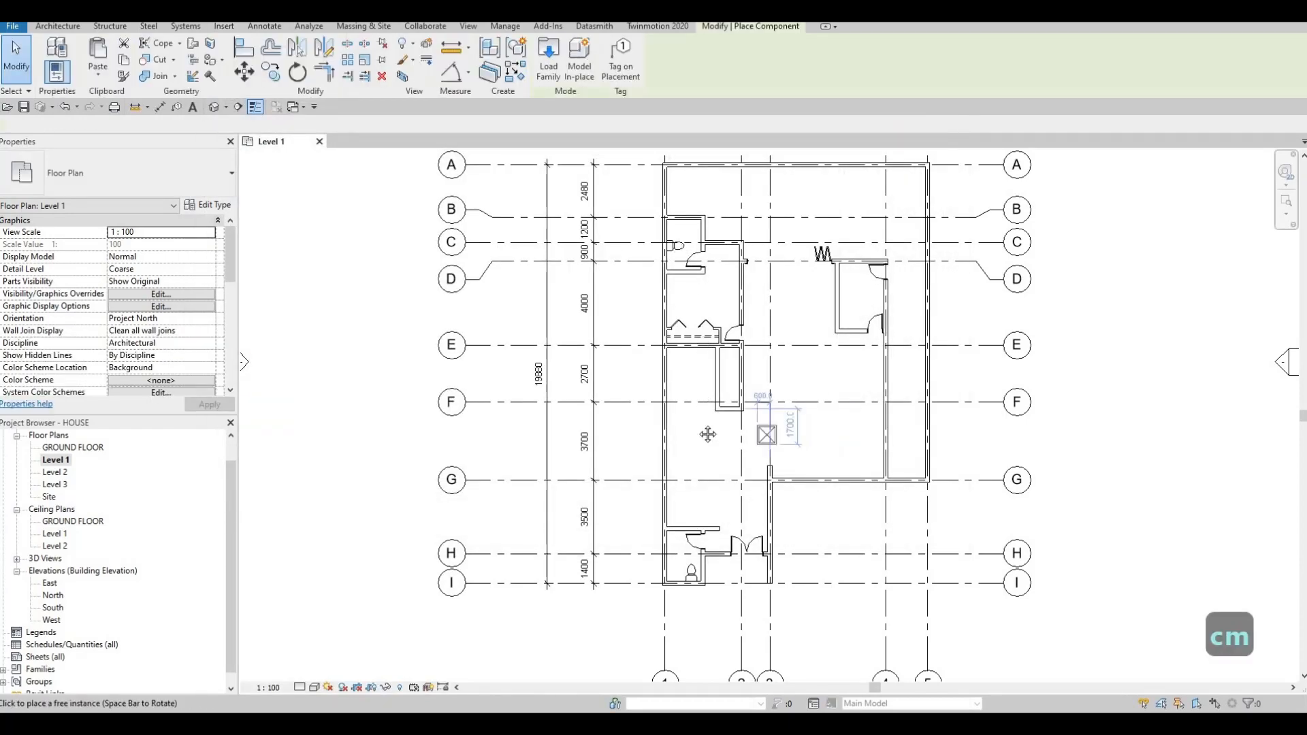
pyautogui.moveTo(663, 194); pyautogui.dragTo(678, 365, button='middle')
pyautogui.scroll(4, 679, 366)
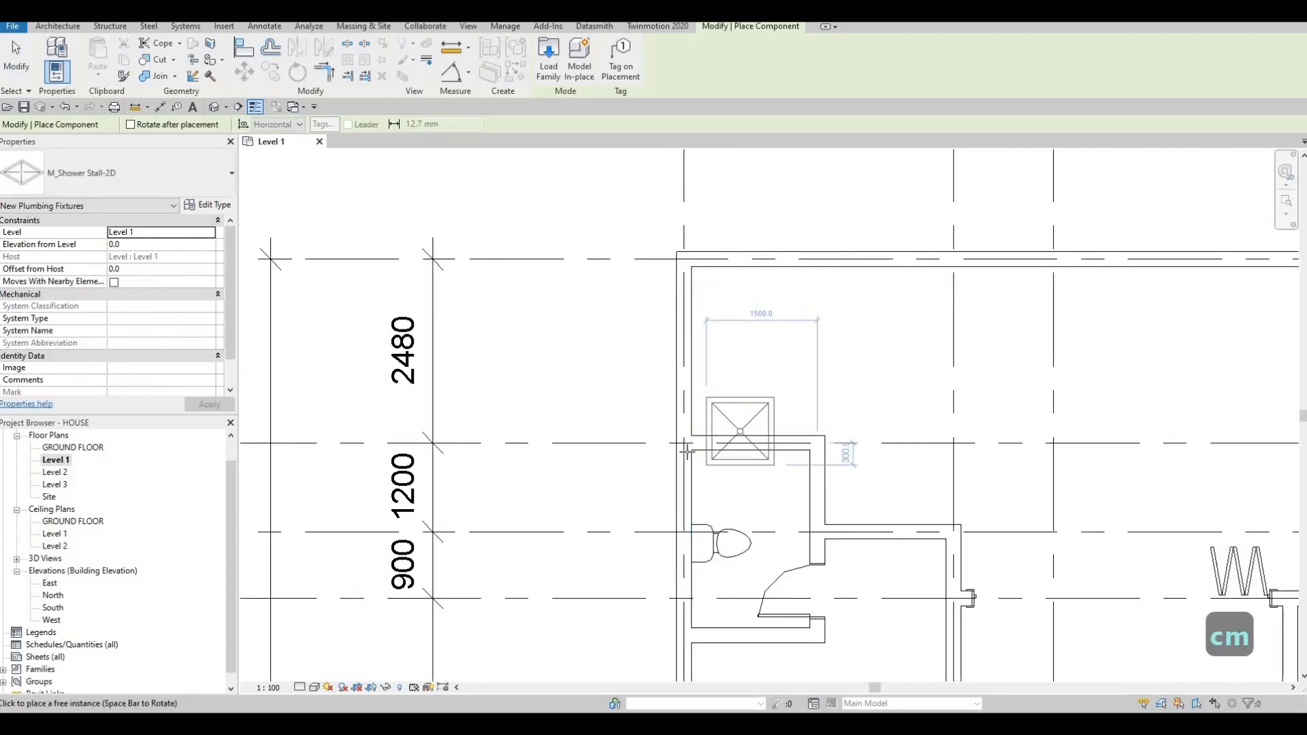
pyautogui.press('space')
pyautogui.press('space')
pyautogui.press('space')
pyautogui.press('space')
pyautogui.press('space')
pyautogui.press('space')
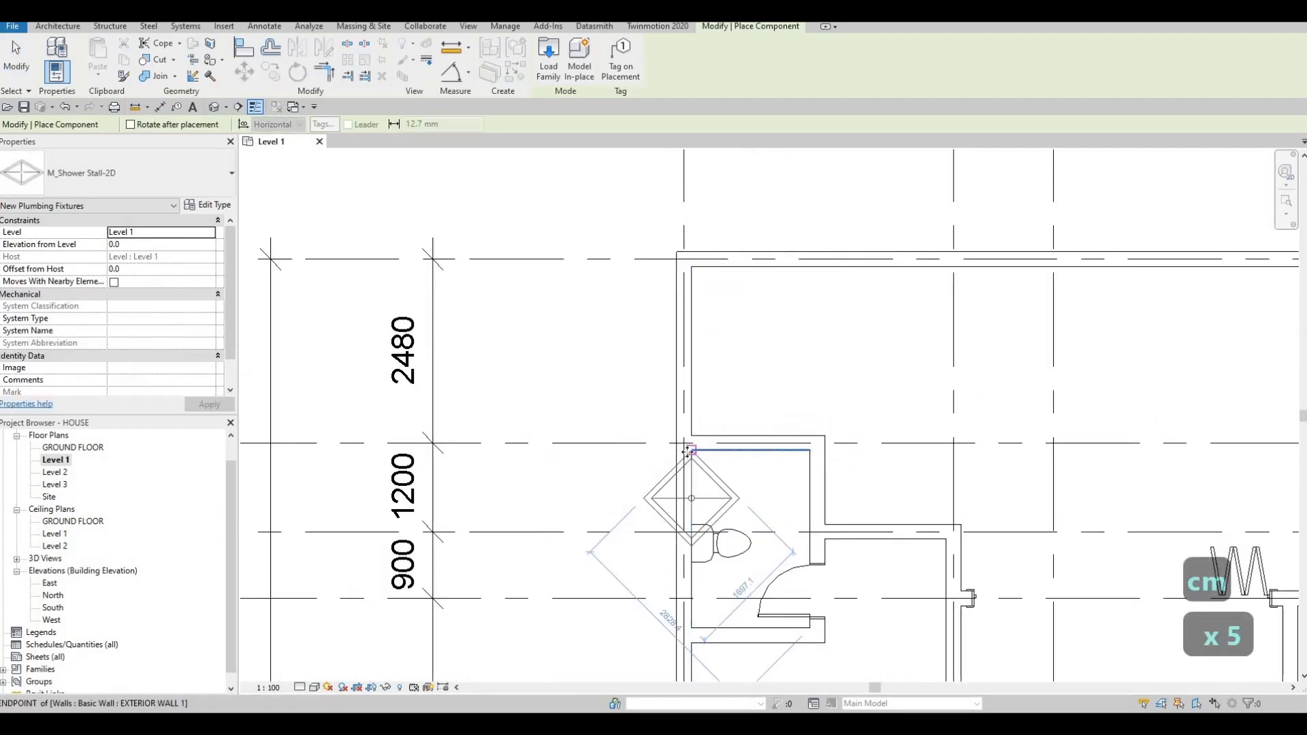
pyautogui.click(744, 467)
pyautogui.scroll(3, 742, 471)
pyautogui.press('Escape')
pyautogui.press('Escape')
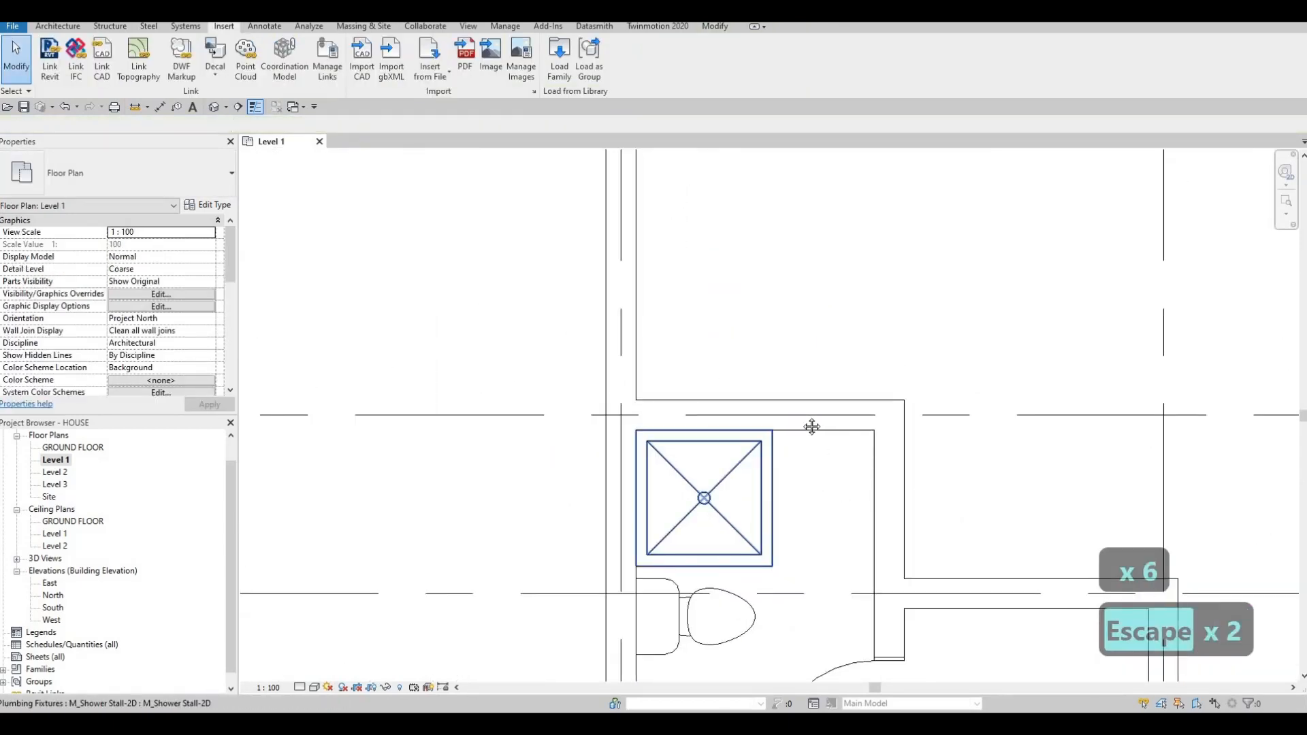
# Measure the bathroom's clear width between the inner faces of its side walls at the shower with an aligned dimension
pyautogui.scroll(-2, 537, 291)
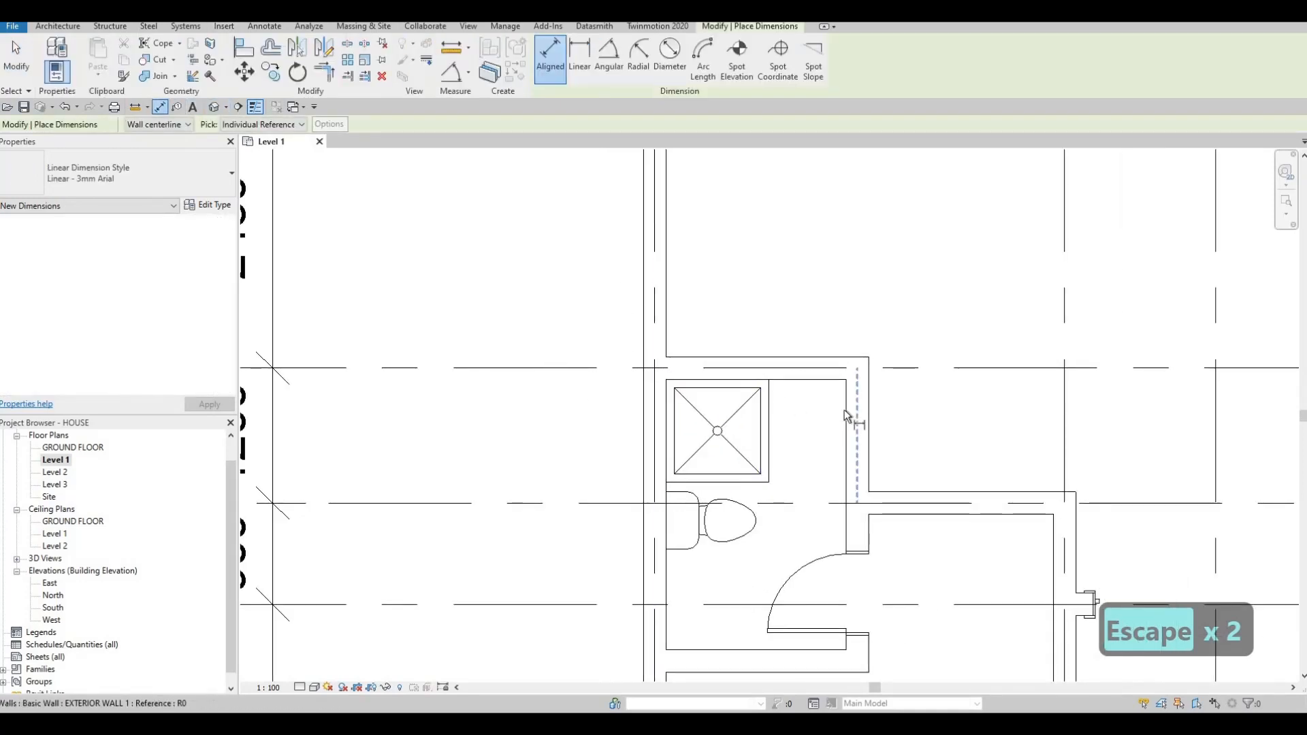
pyautogui.press('Tab')
pyautogui.click(661, 406)
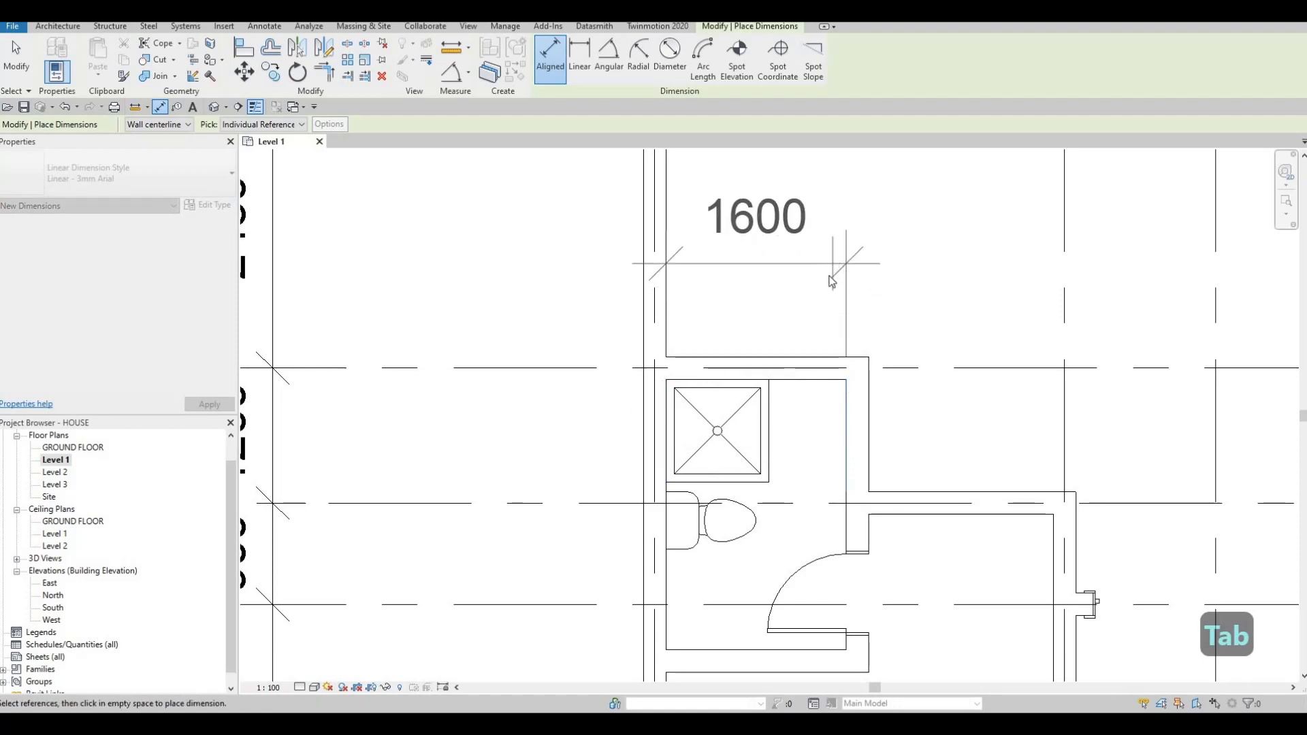
pyautogui.press('Escape')
pyautogui.press('Escape')
# Duplicate the shower stall's type as M_Shower Stall-2D 2 and set its width to 1600
pyautogui.click(752, 402)
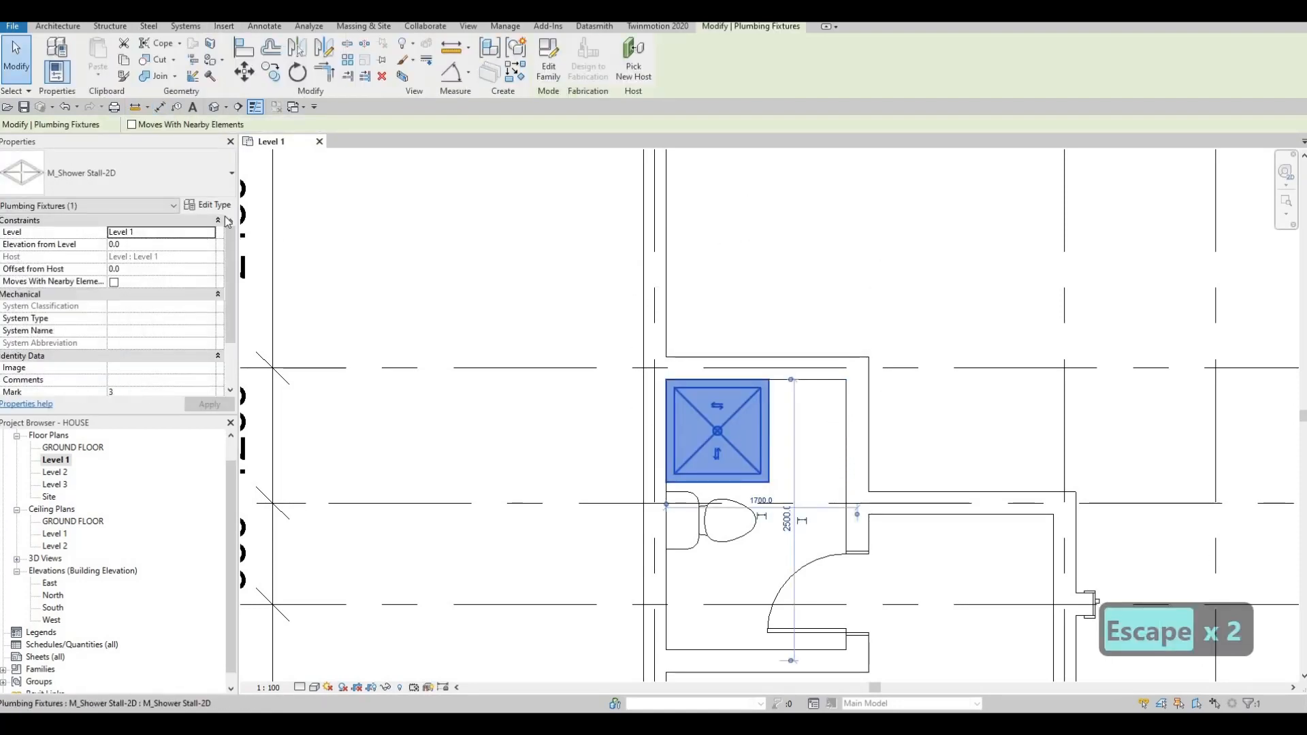
pyautogui.click(208, 204)
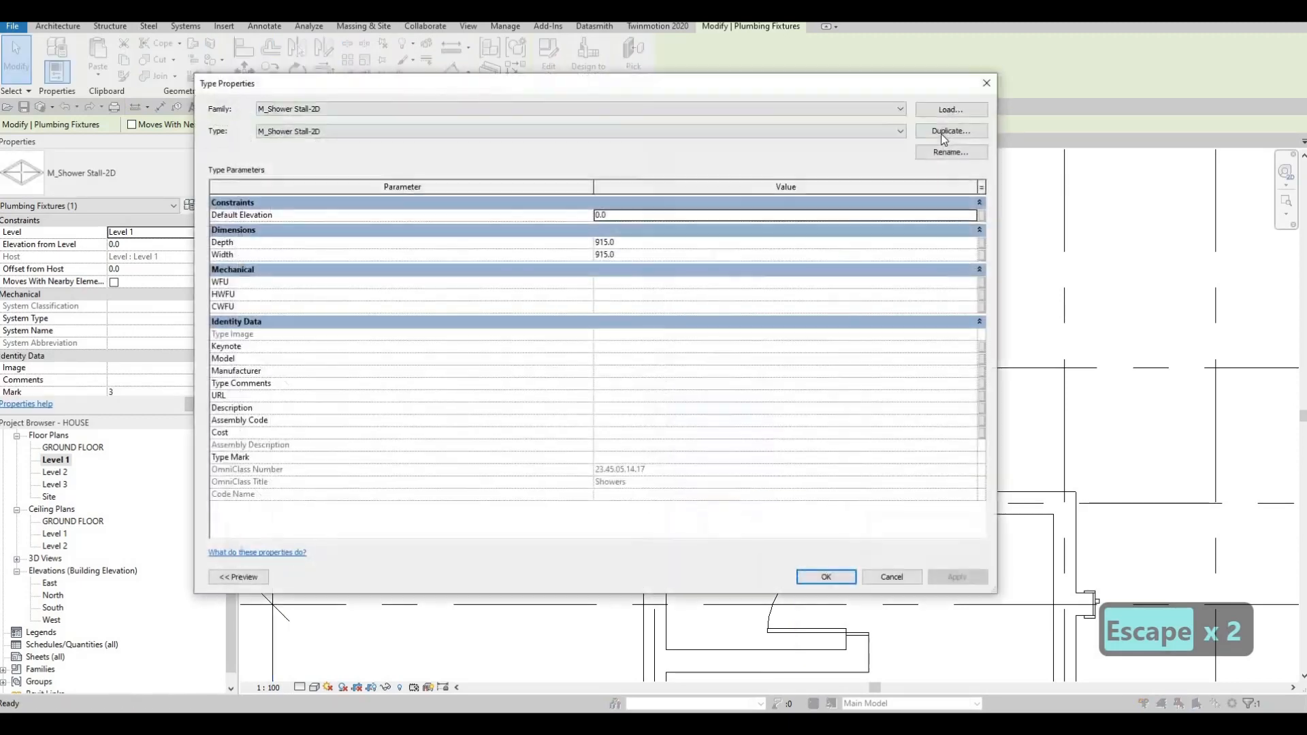
pyautogui.click(950, 130)
pyautogui.click(597, 367)
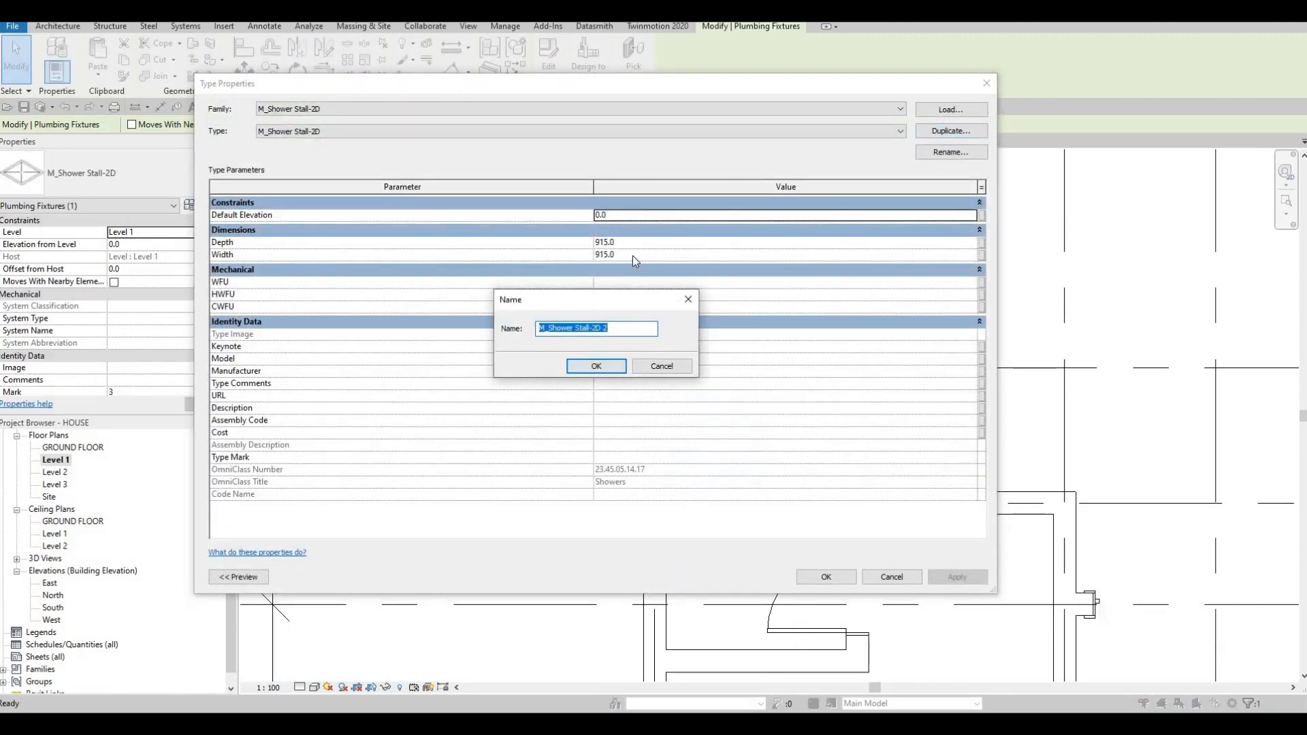
pyautogui.click(633, 254)
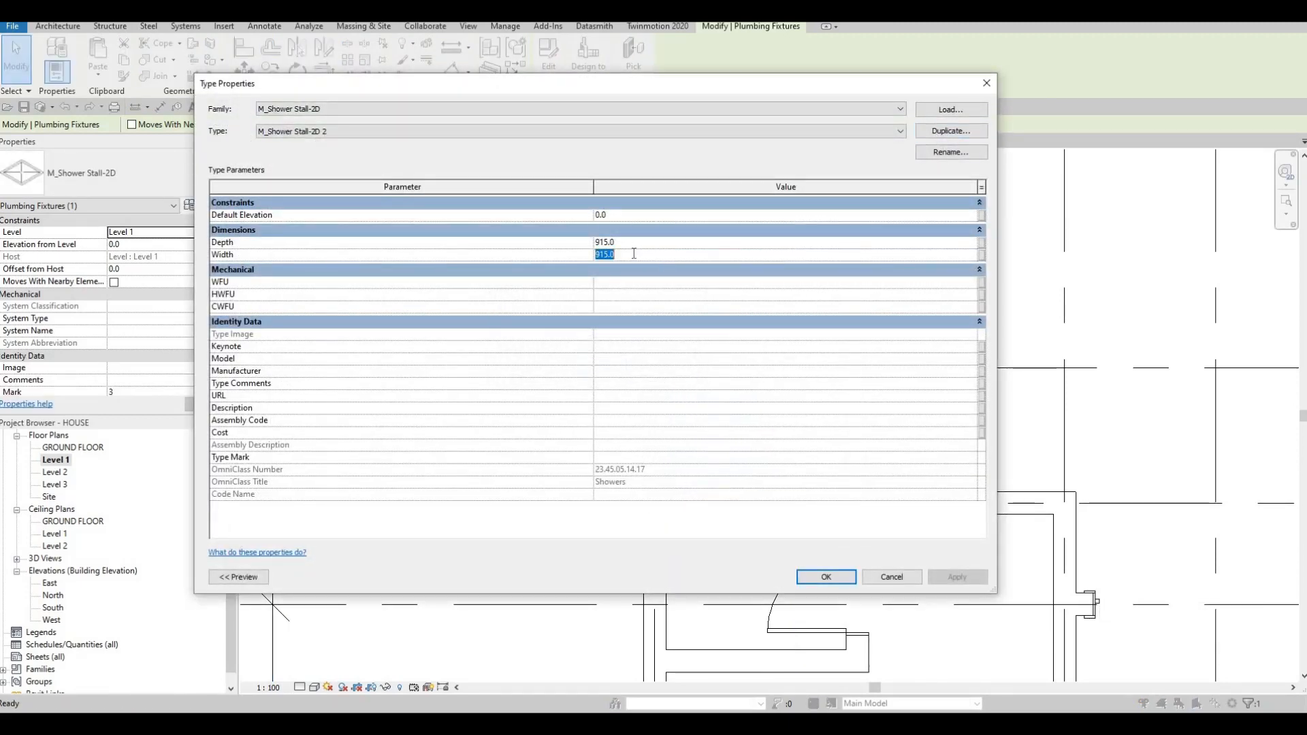
pyautogui.write('1600')
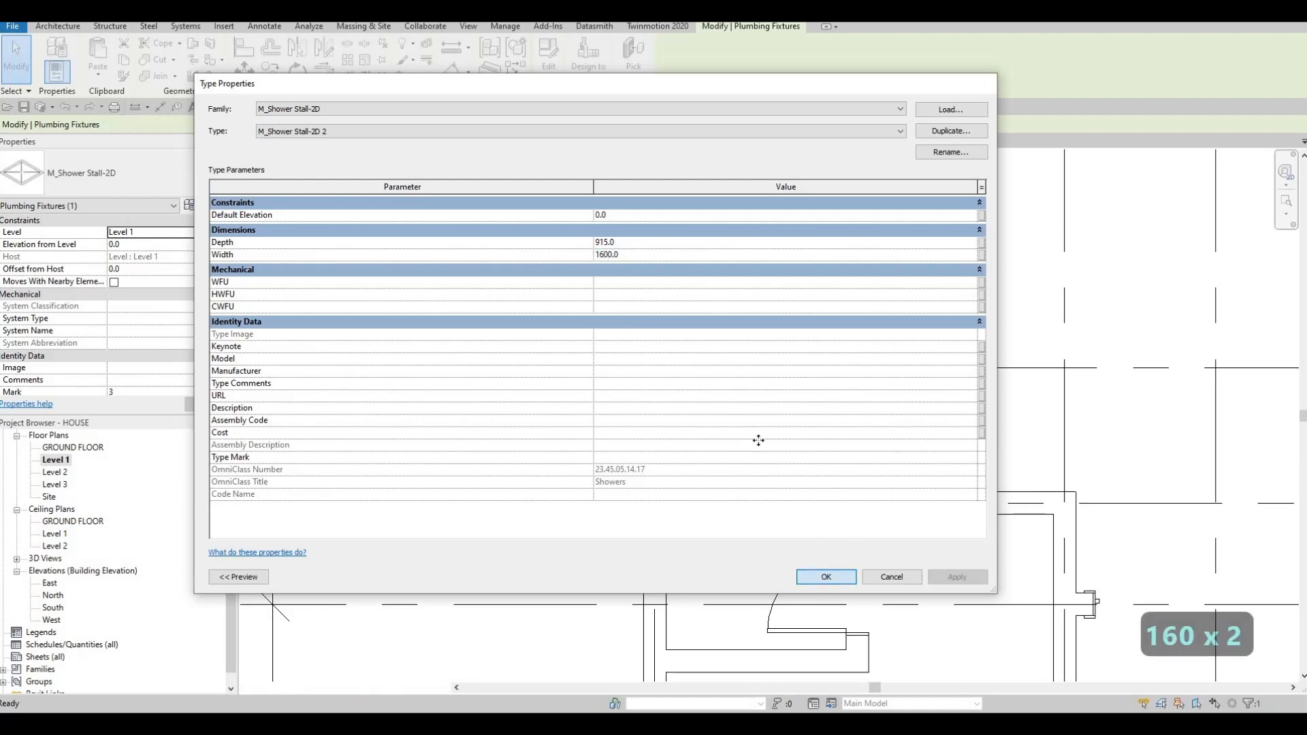
pyautogui.click(825, 576)
pyautogui.press('Escape')
pyautogui.press('Escape')
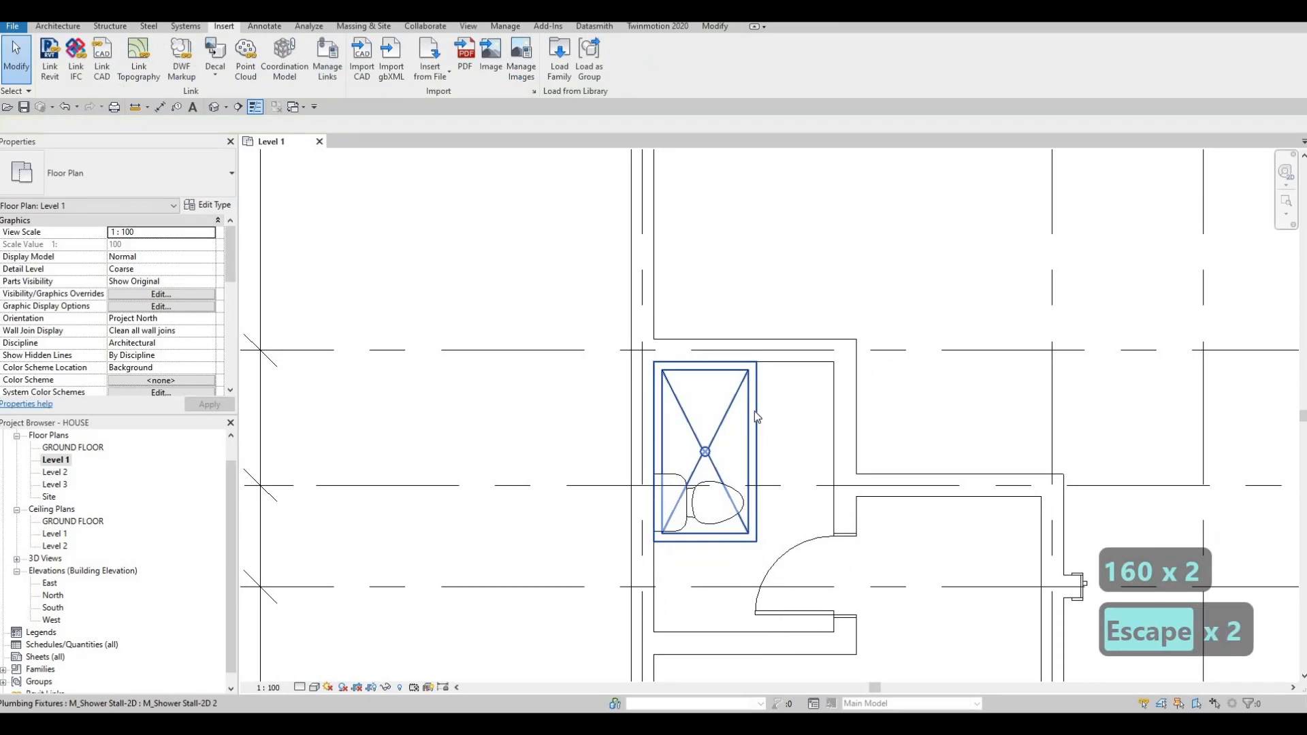
# Create a similar M_Shower Stall-2D 2, rotated to span the bathroom's full width against the grid B wall
pyautogui.moveTo(755, 411); pyautogui.dragTo(712, 395)
pyautogui.press('Escape')
pyautogui.click(746, 397)
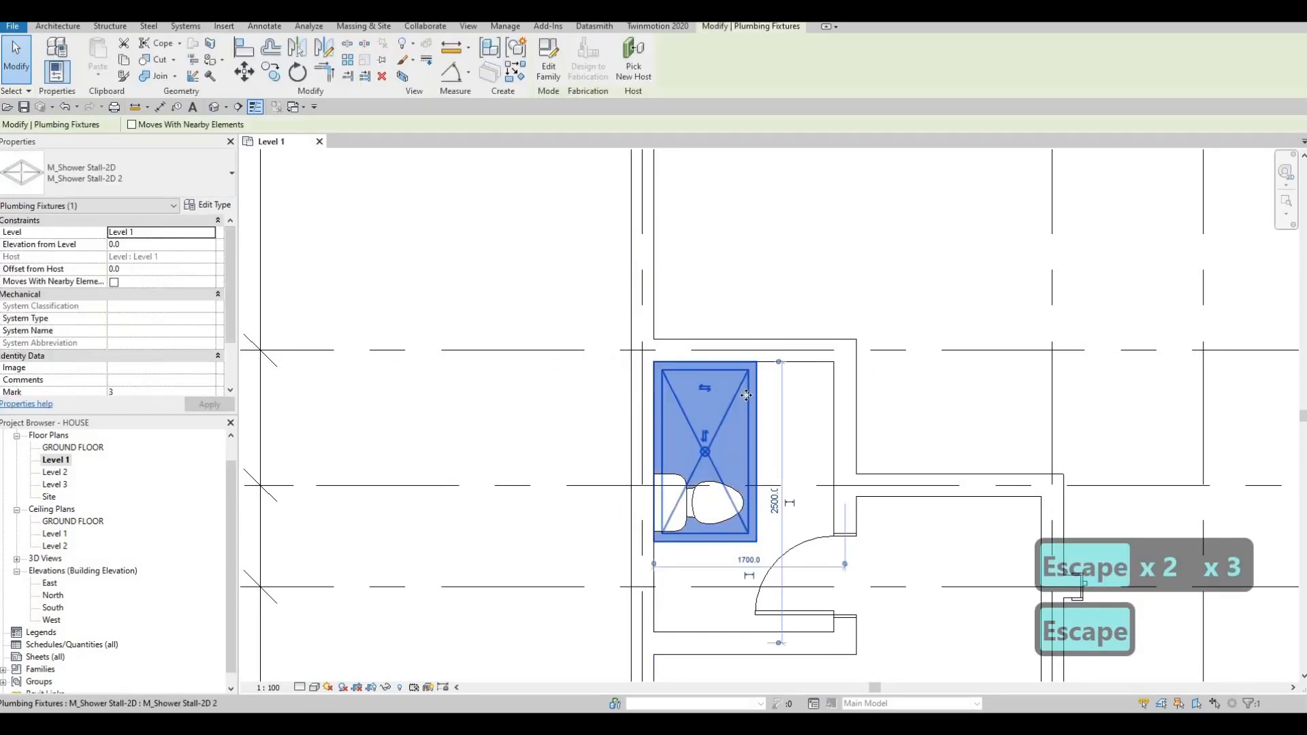
pyautogui.press('c')
pyautogui.press('s')
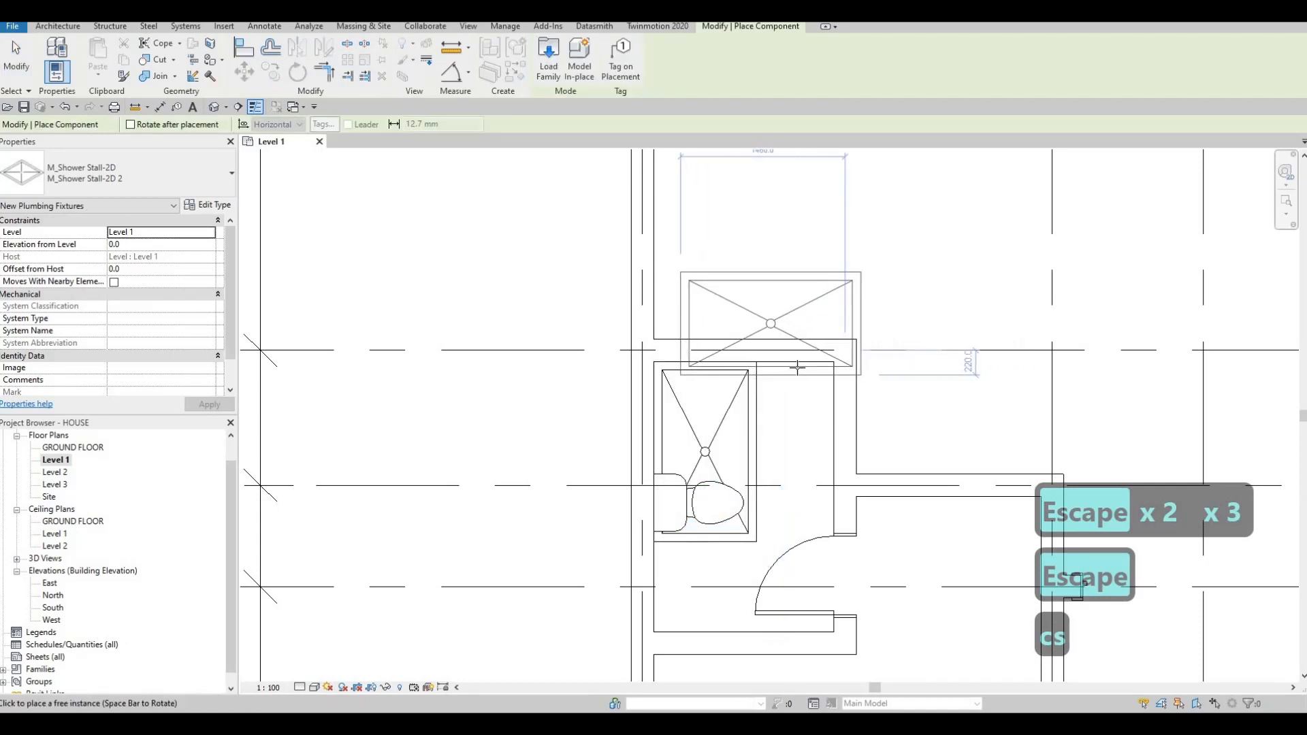
pyautogui.press('space')
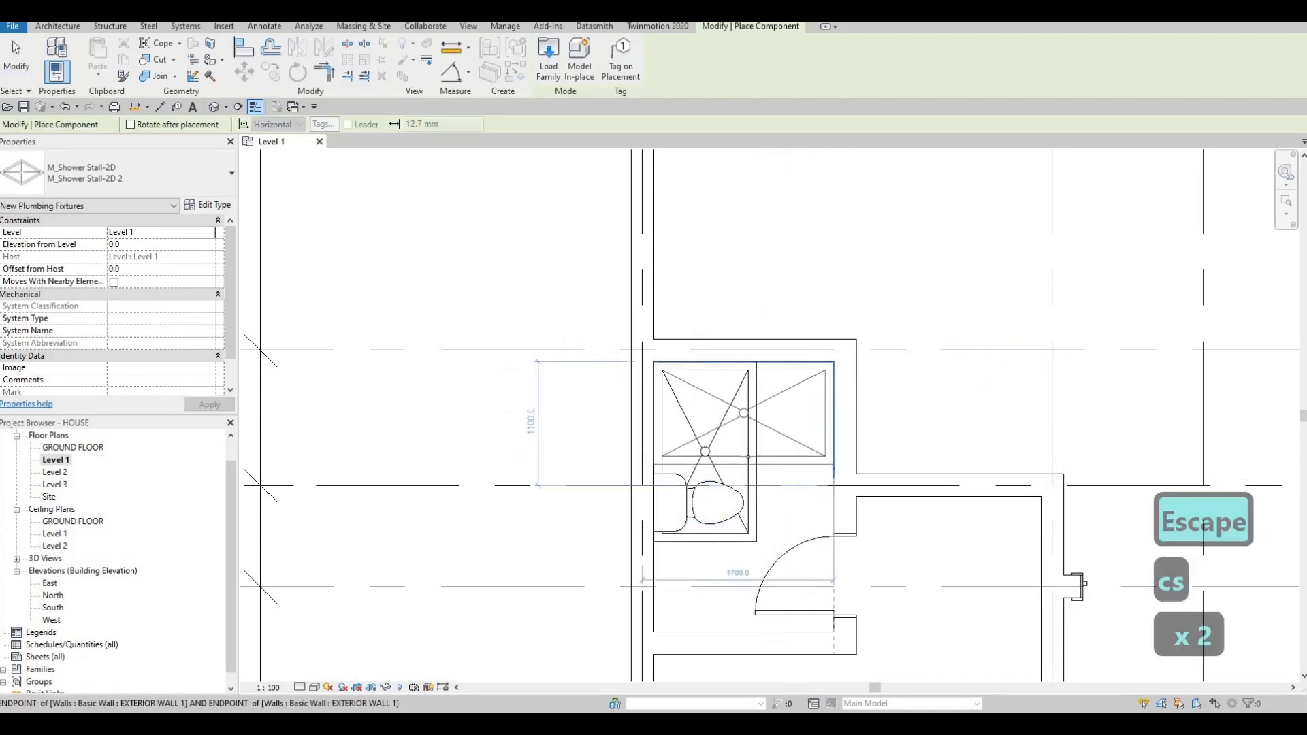
pyautogui.press('Escape')
pyautogui.press('Escape')
# Delete the original lengthwise shower stall that overlaps the toilet
pyautogui.click(753, 481)
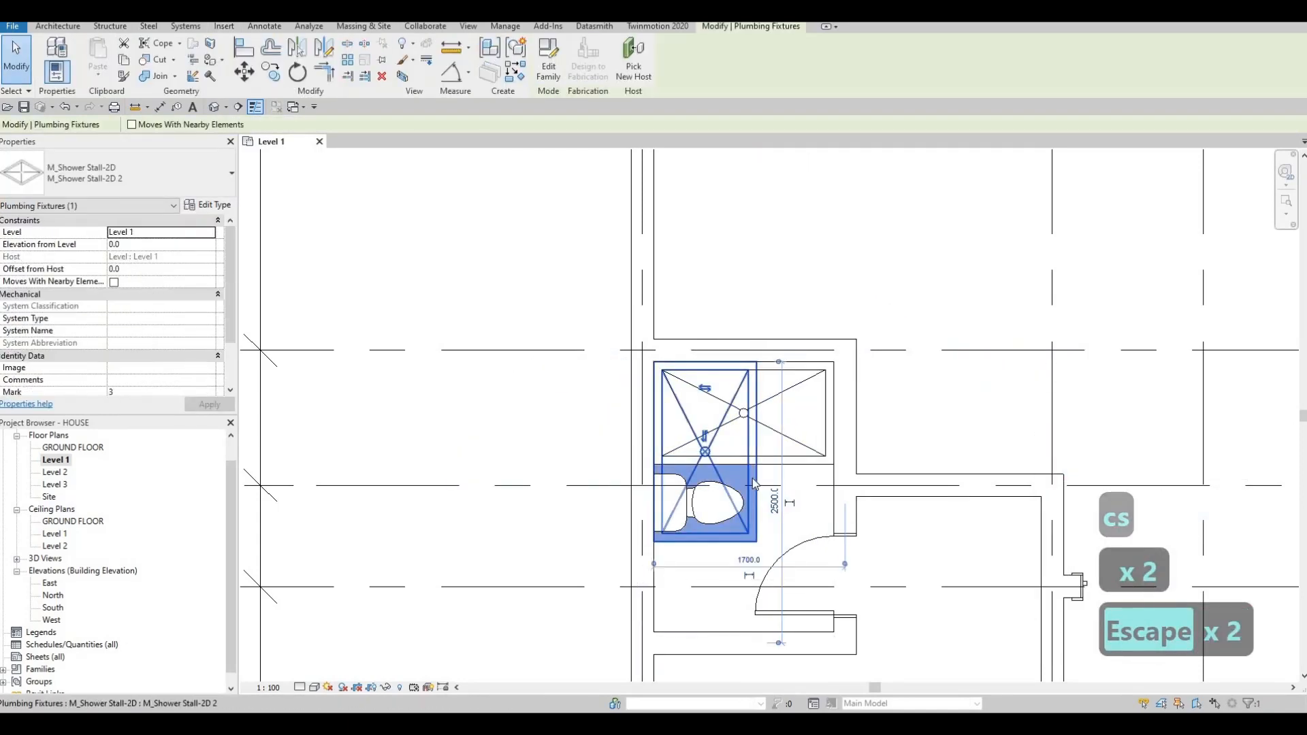
pyautogui.press('Delete')
pyautogui.scroll(-3, 748, 463)
pyautogui.press('Escape')
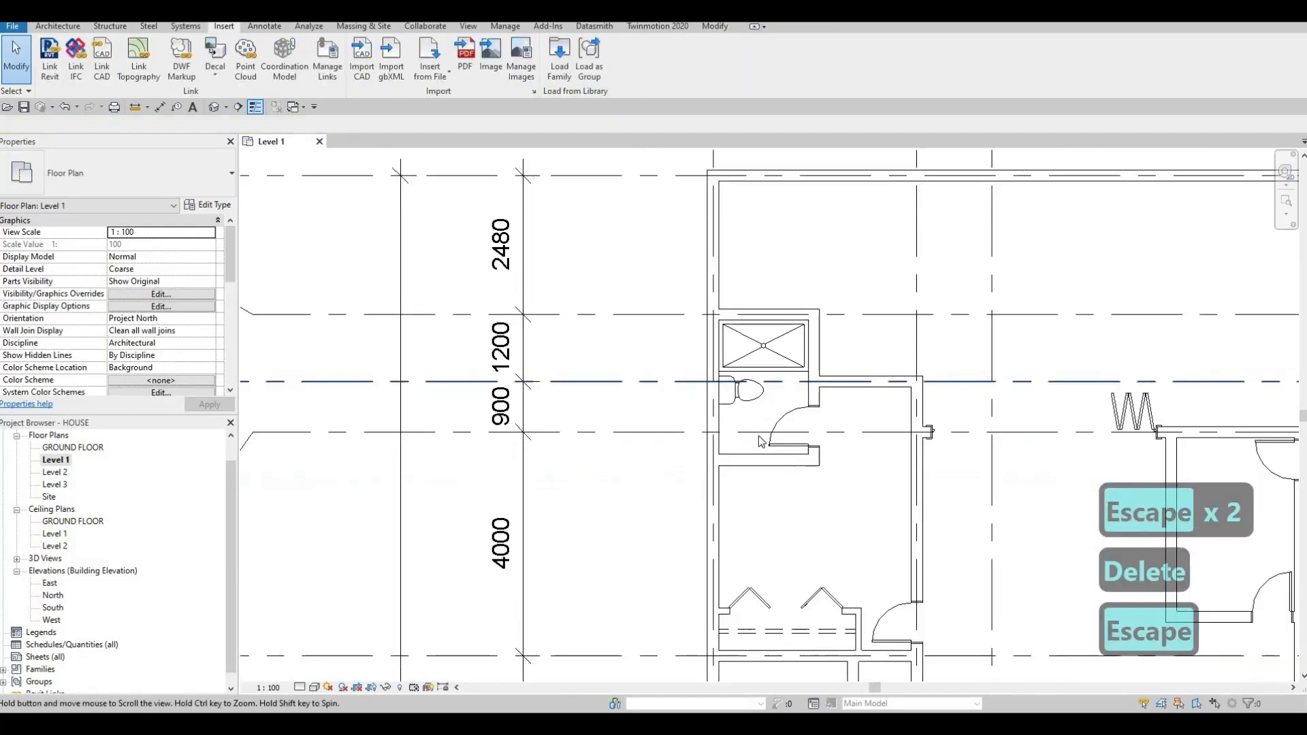
# Open the Sinks folder of the fixtures library for loading another family
pyautogui.moveTo(599, 592); pyautogui.dragTo(742, 430, button='middle')
pyautogui.scroll(-3, 742, 430)
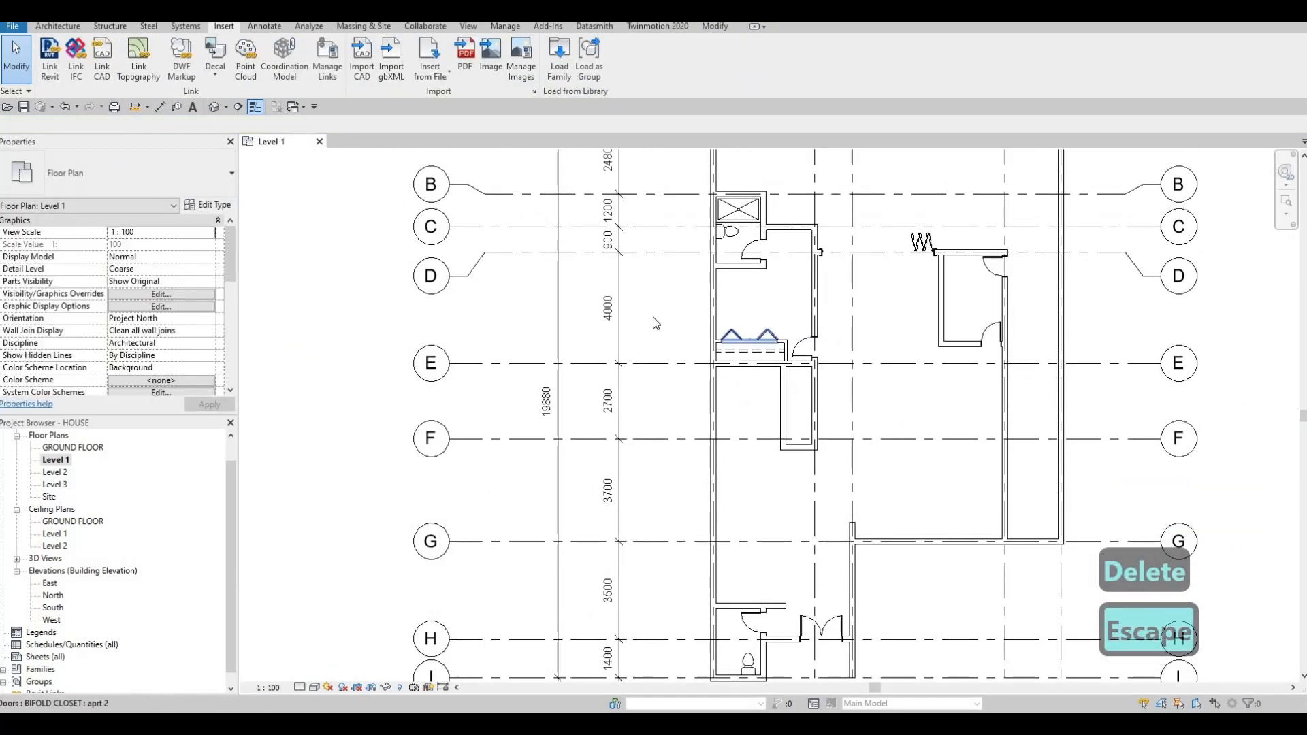
pyautogui.moveTo(659, 300)
pyautogui.mouseDown(button='middle')
pyautogui.moveTo(659, 222)
pyautogui.moveTo(659, 320)
pyautogui.mouseUp(button='middle')
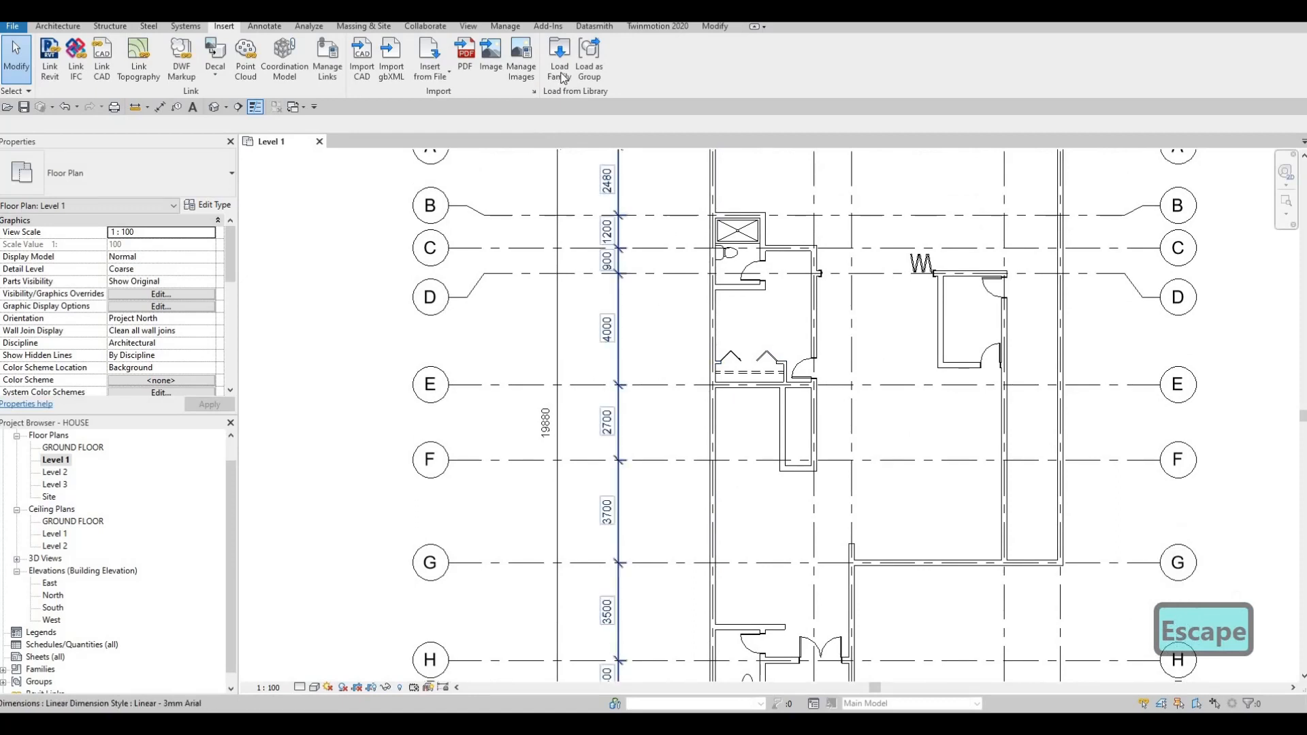
pyautogui.click(559, 68)
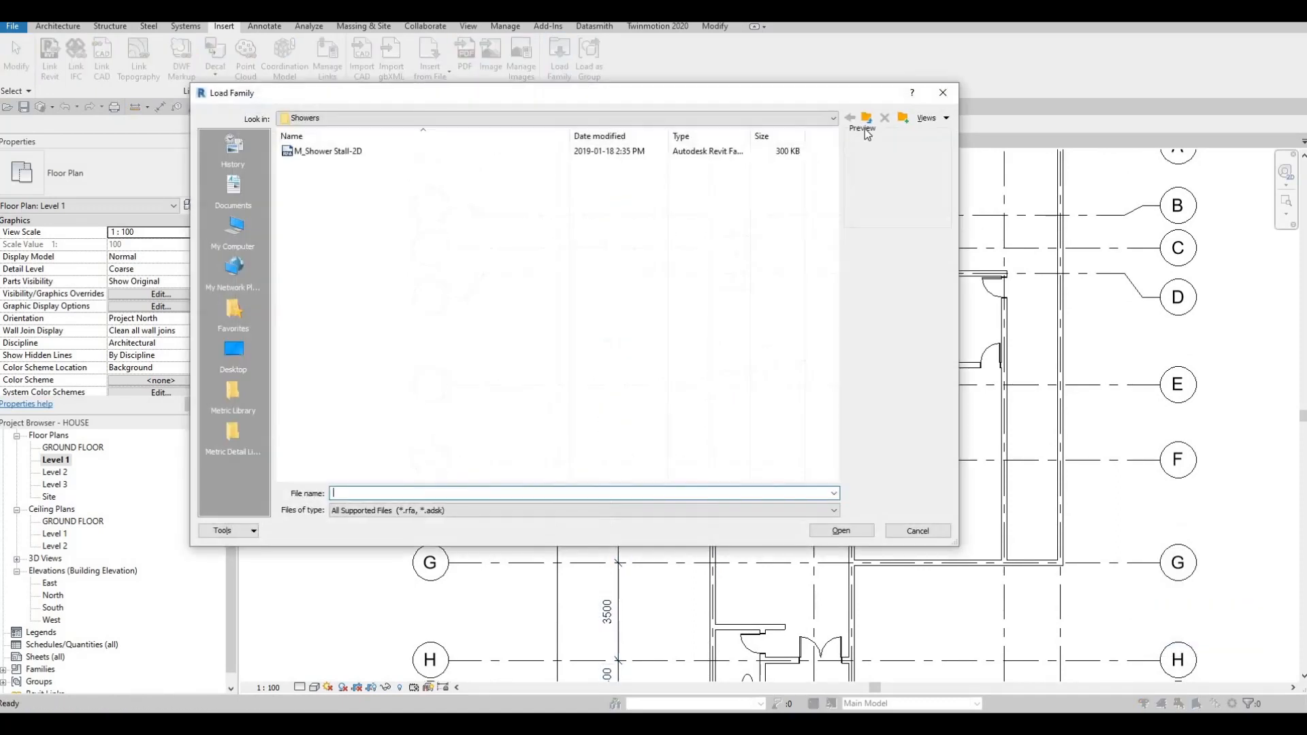
pyautogui.click(866, 119)
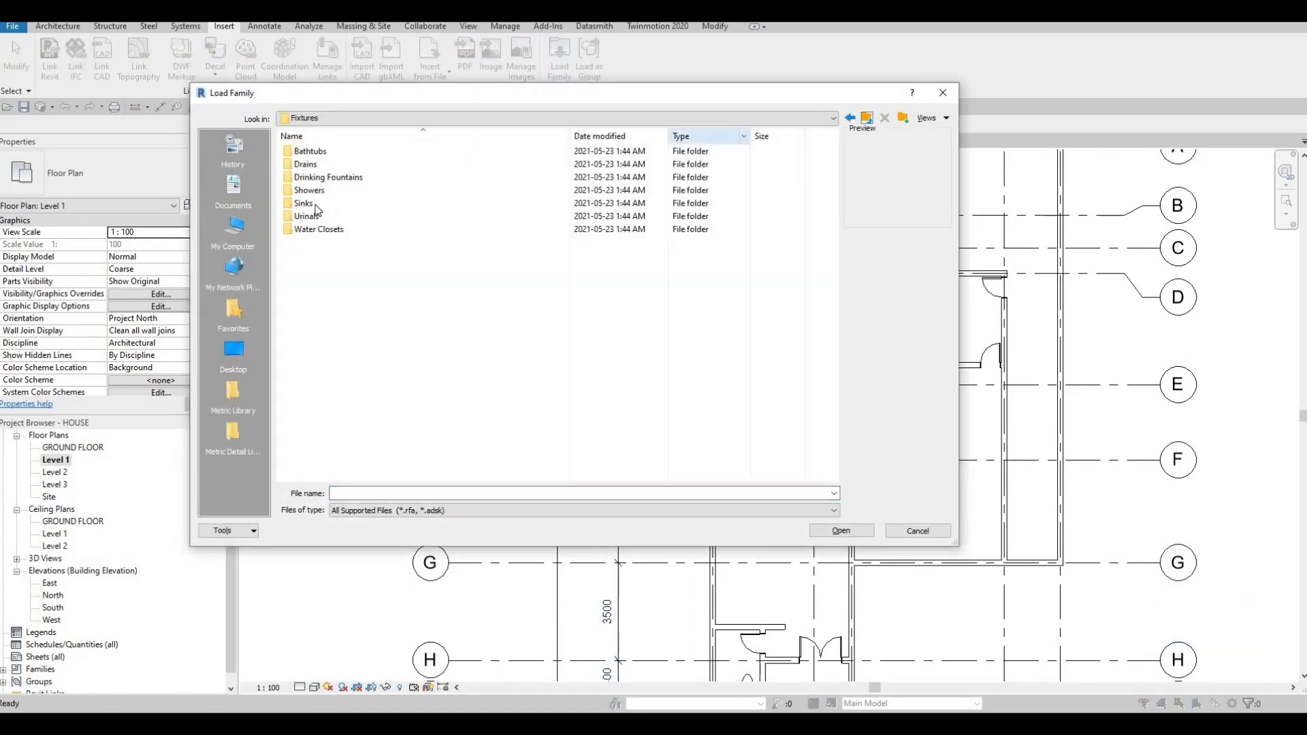
pyautogui.doubleClick(315, 203)
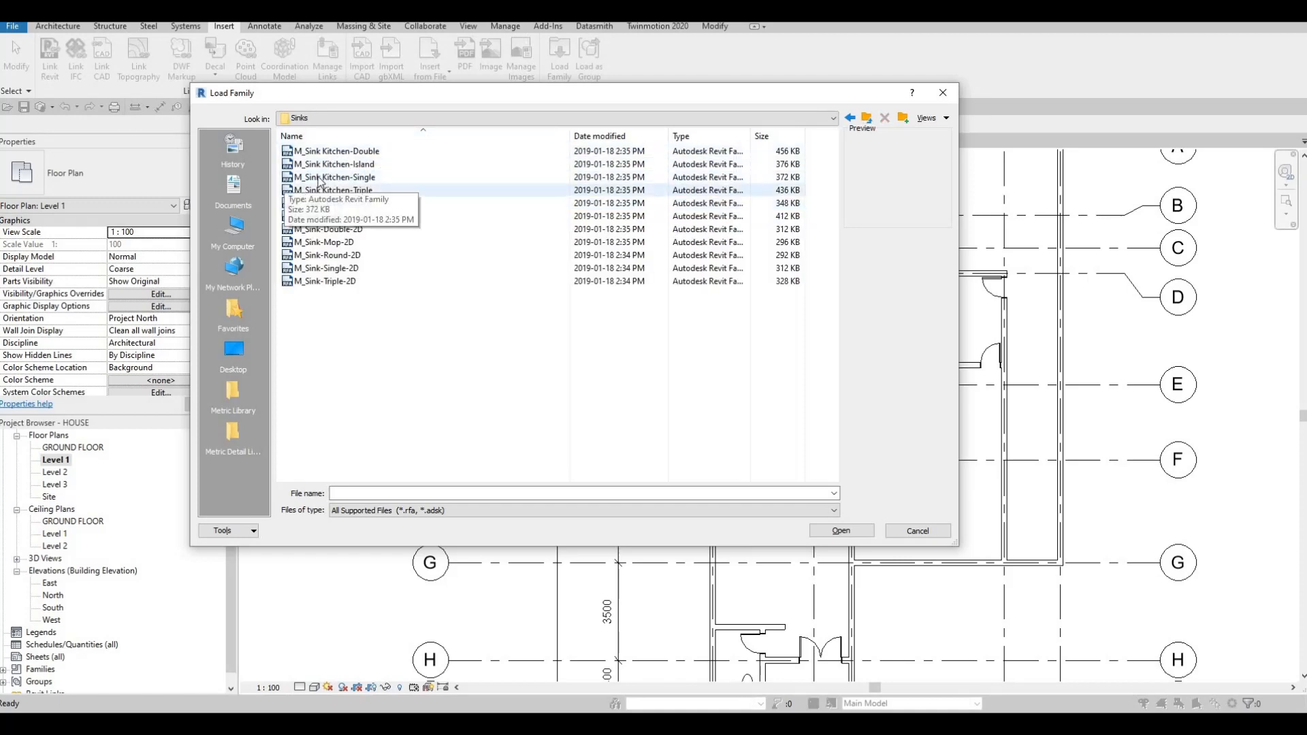
# Preview the kitchen and vanity sink families and load M_Sink Vanity-Square into the project
pyautogui.click(324, 151)
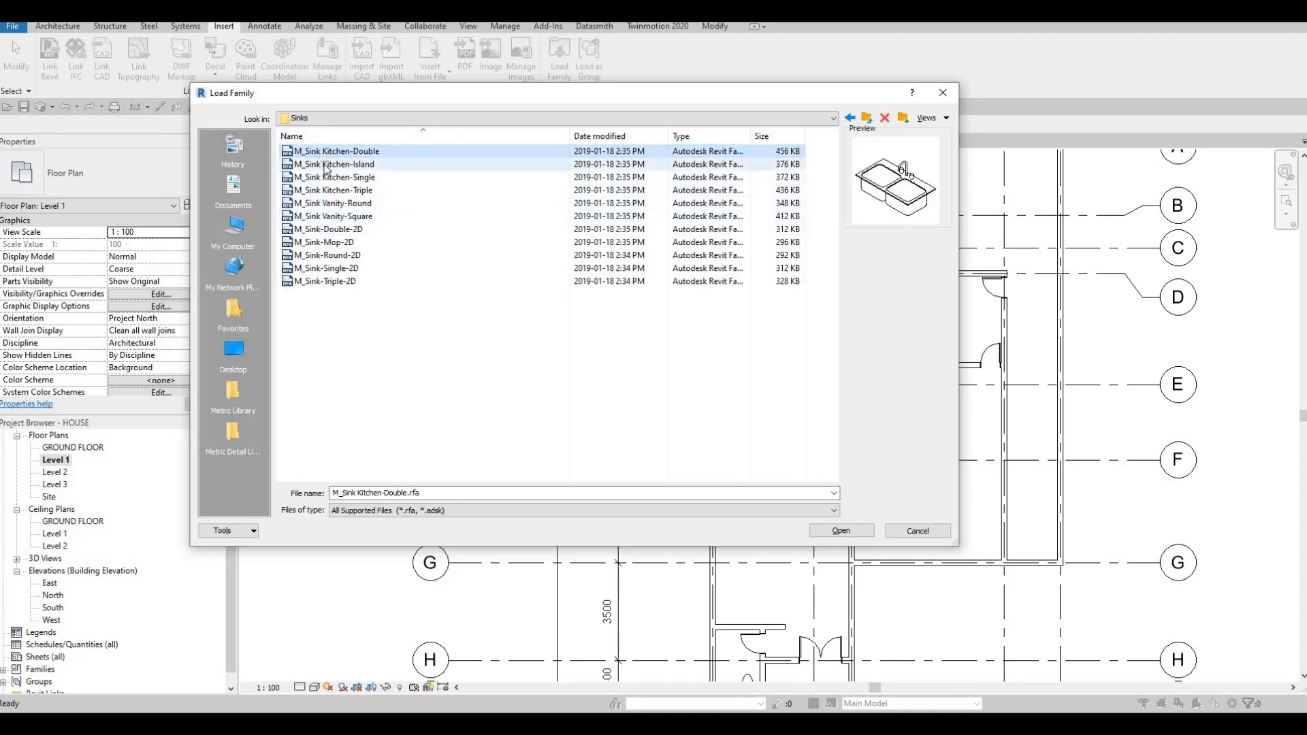
pyautogui.press('Down')
pyautogui.press('Down')
pyautogui.press('Down')
pyautogui.press('Down')
pyautogui.press('Down')
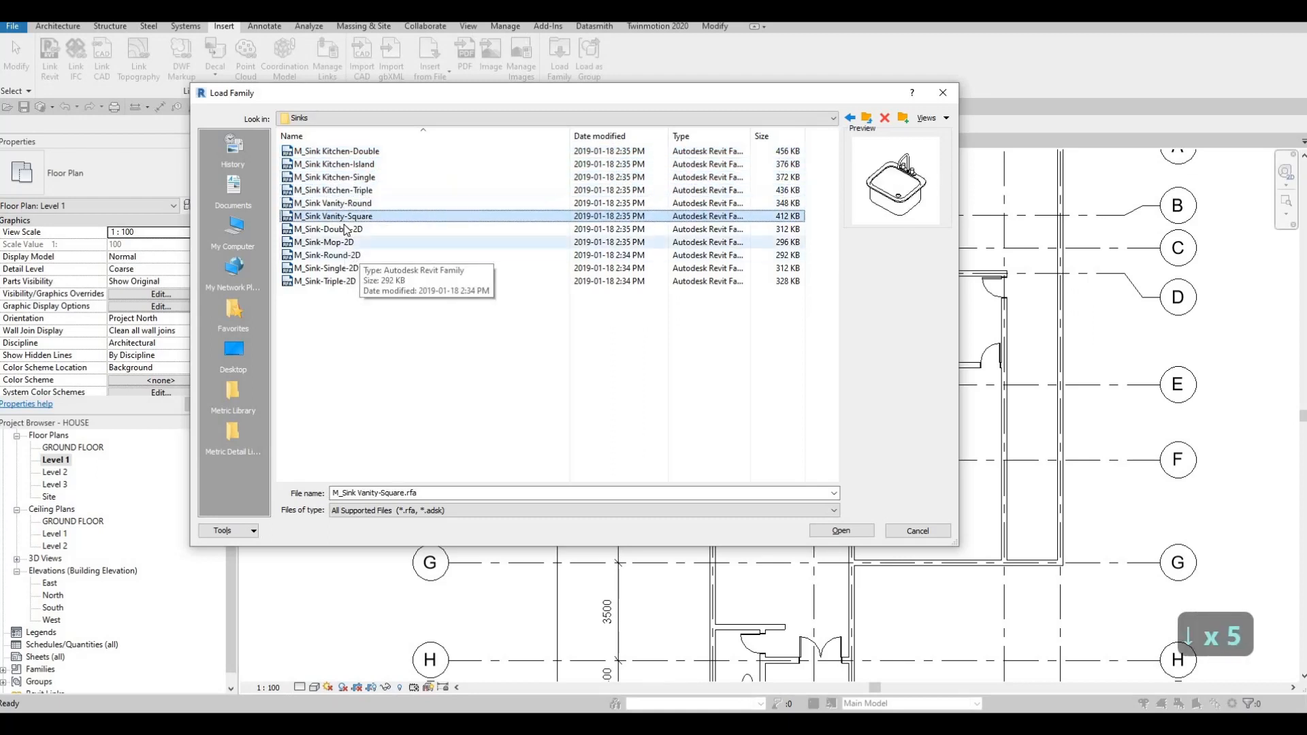
pyautogui.press('Up')
pyautogui.press('Down')
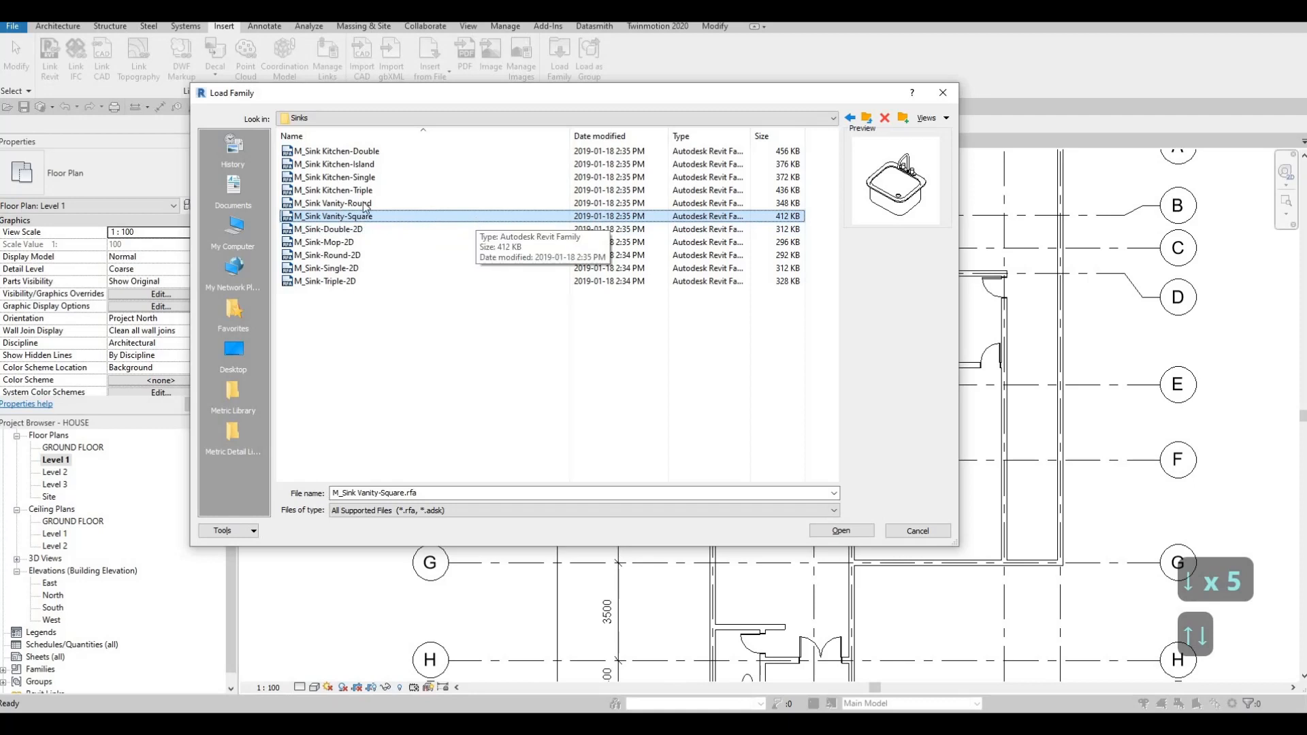
pyautogui.click(364, 203)
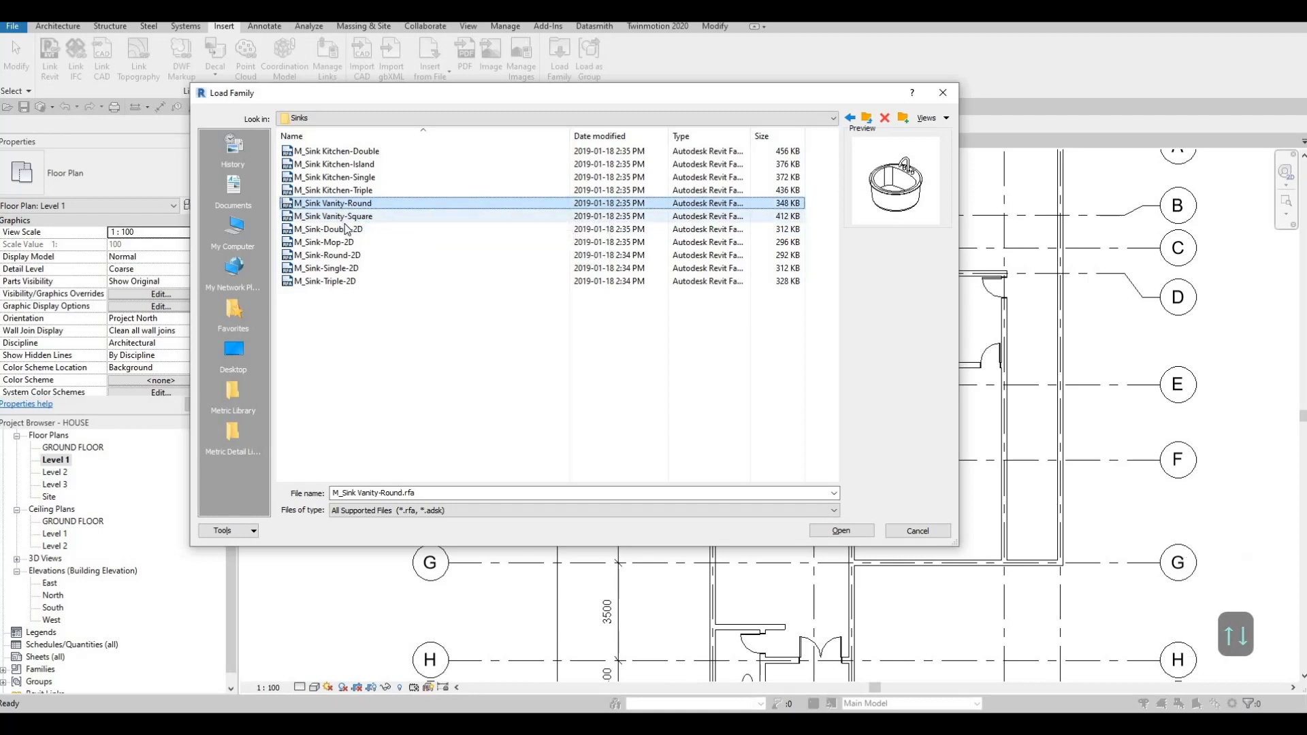
pyautogui.press('Down')
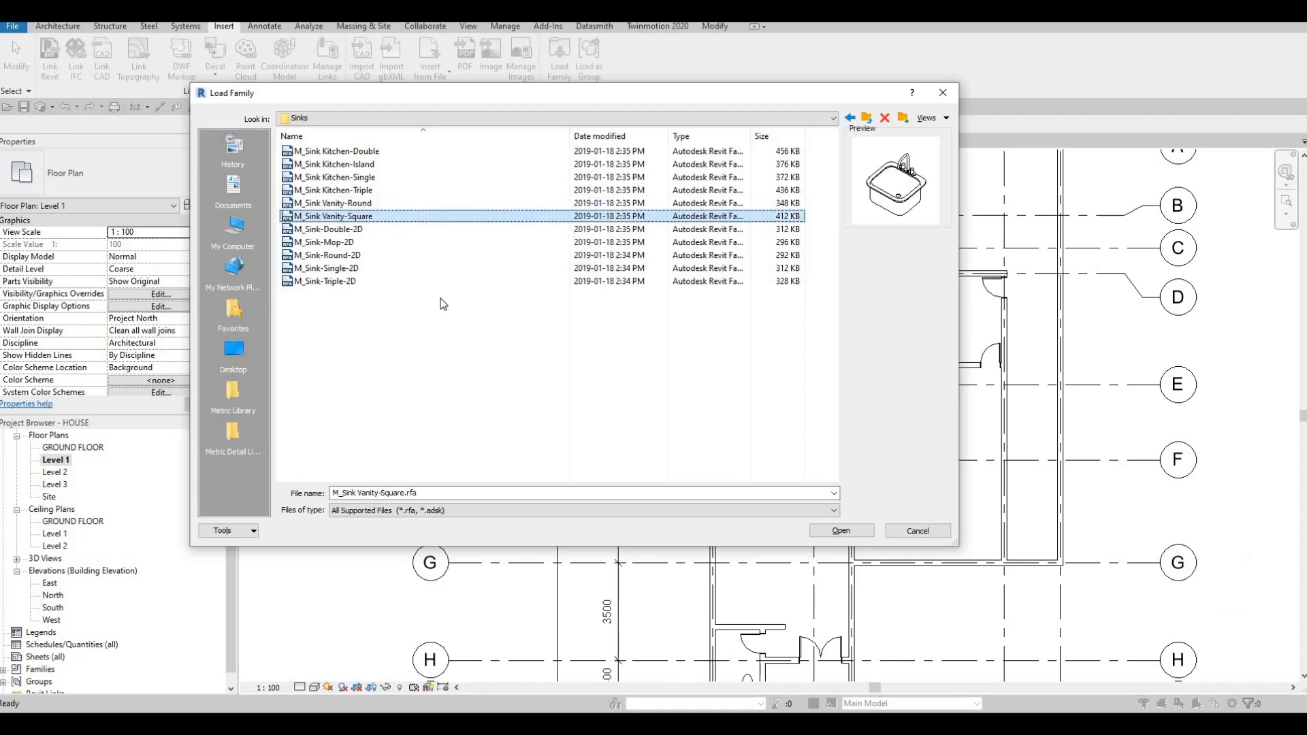
pyautogui.click(841, 530)
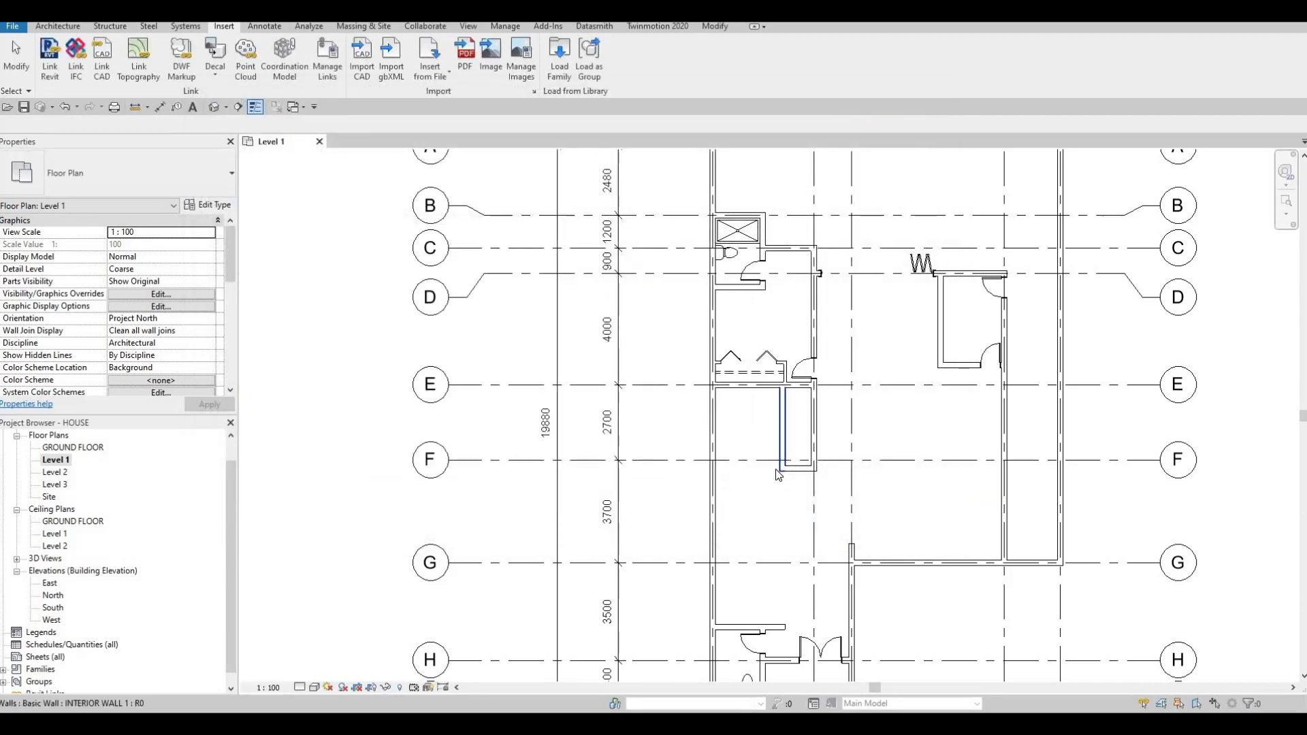
# Place a 500 x 440 mm M_Sink Vanity-Square against the exterior wall beneath the toilet in the bathroom by grid D
pyautogui.press('c')
pyautogui.press('m')
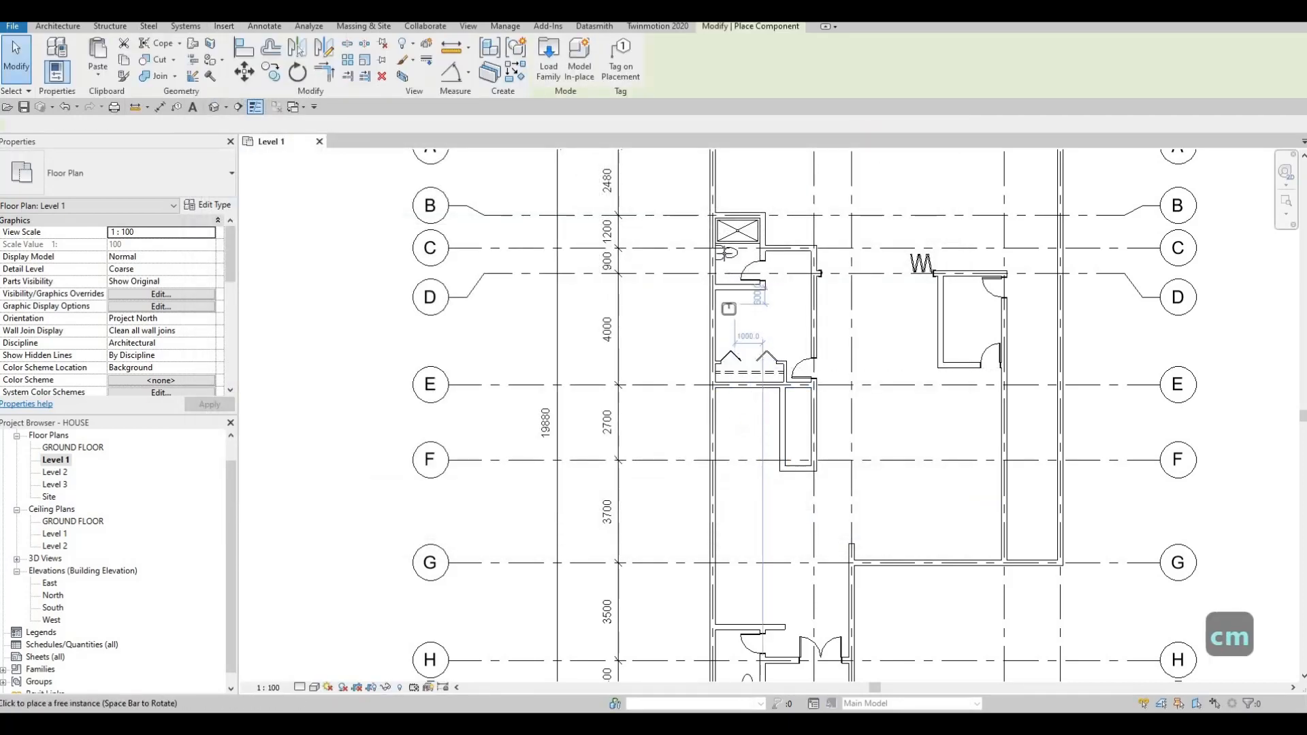
pyautogui.scroll(3, 727, 273)
pyautogui.scroll(3, 723, 255)
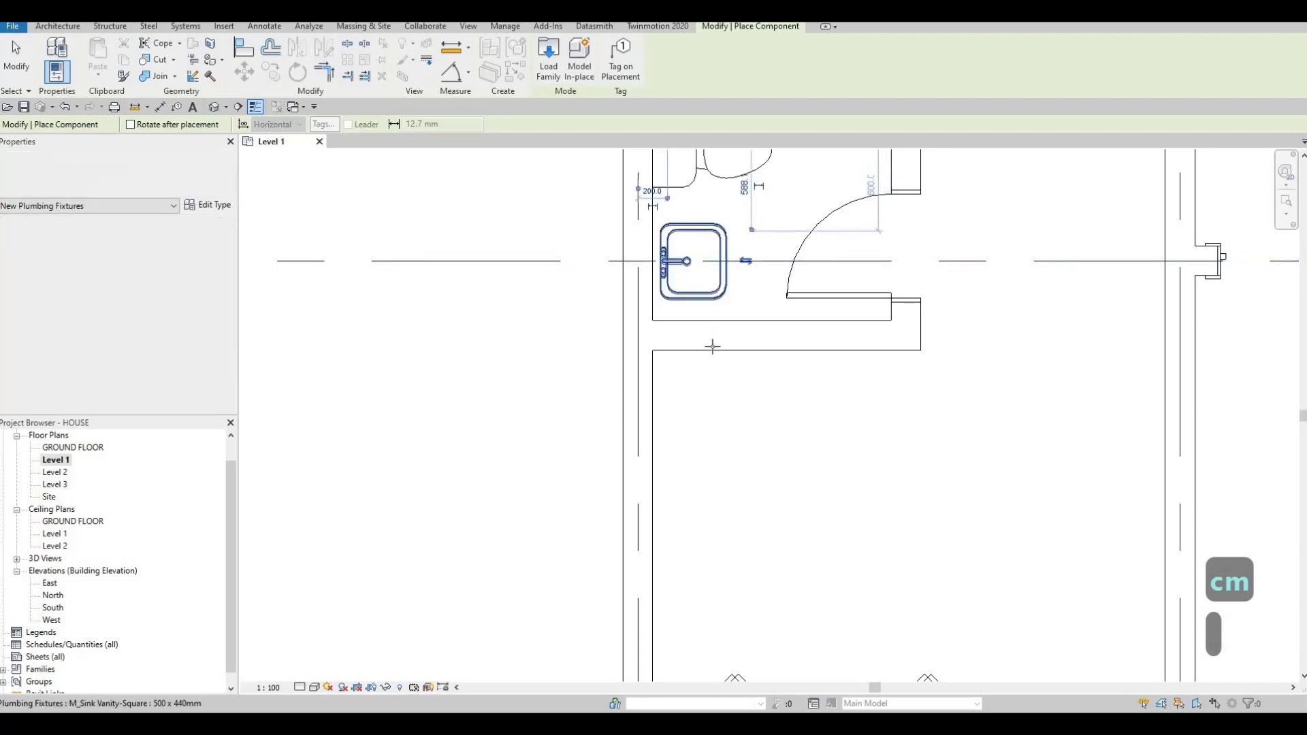
# Place another M_Sink Vanity-Square against the exterior wall of the small bathroom near grid H, and end component placement
pyautogui.scroll(-5, 721, 354)
pyautogui.moveTo(715, 461); pyautogui.dragTo(714, 314, button='middle')
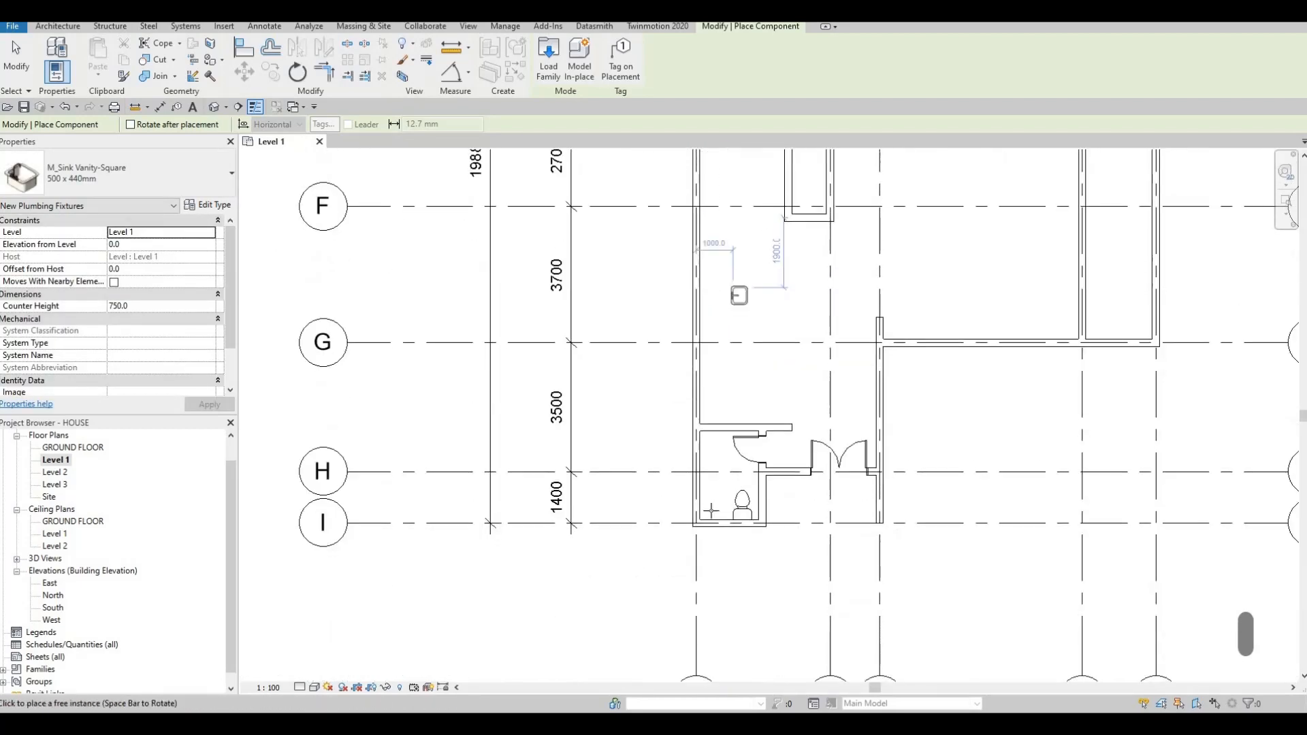
pyautogui.scroll(4, 710, 445)
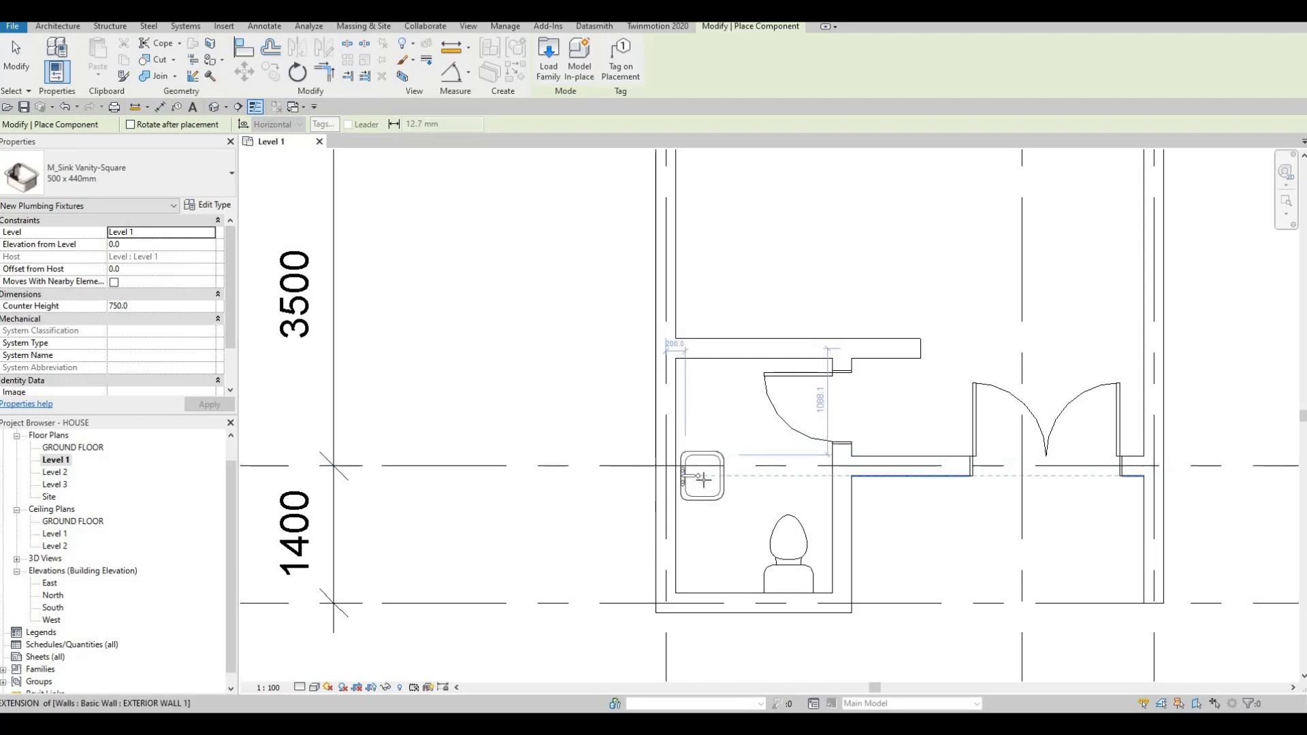
pyautogui.click(702, 478)
pyautogui.press('Escape')
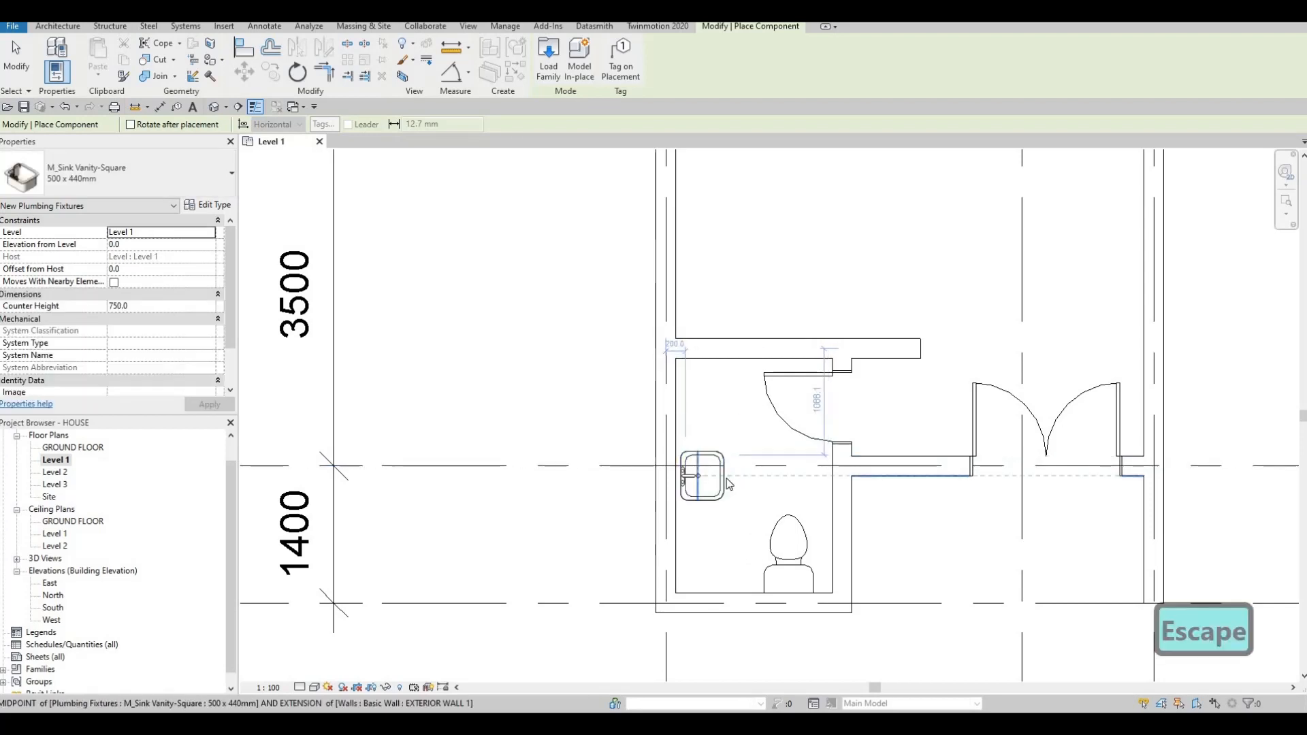
pyautogui.press('Escape')
pyautogui.press('Escape')
pyautogui.moveTo(731, 496); pyautogui.dragTo(745, 452, button='middle')
pyautogui.scroll(-1, 744, 452)
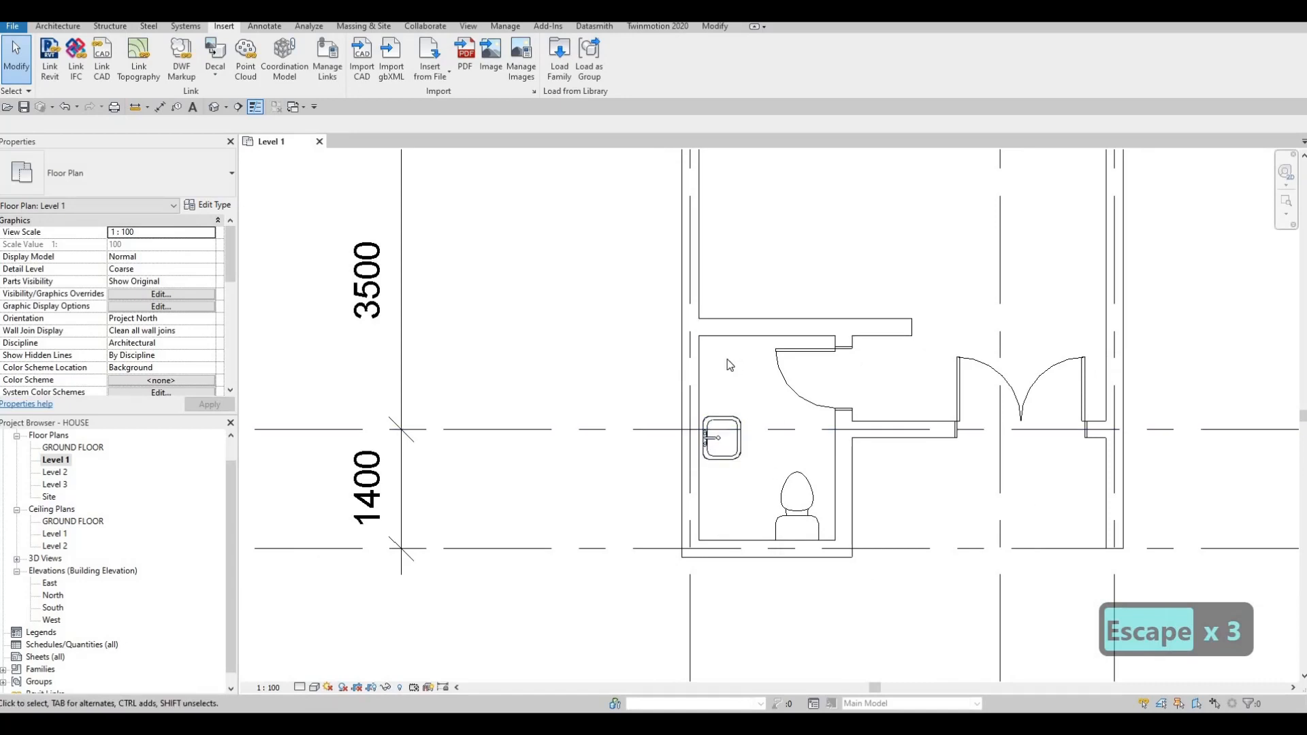
pyautogui.press('Escape')
pyautogui.press('Escape')
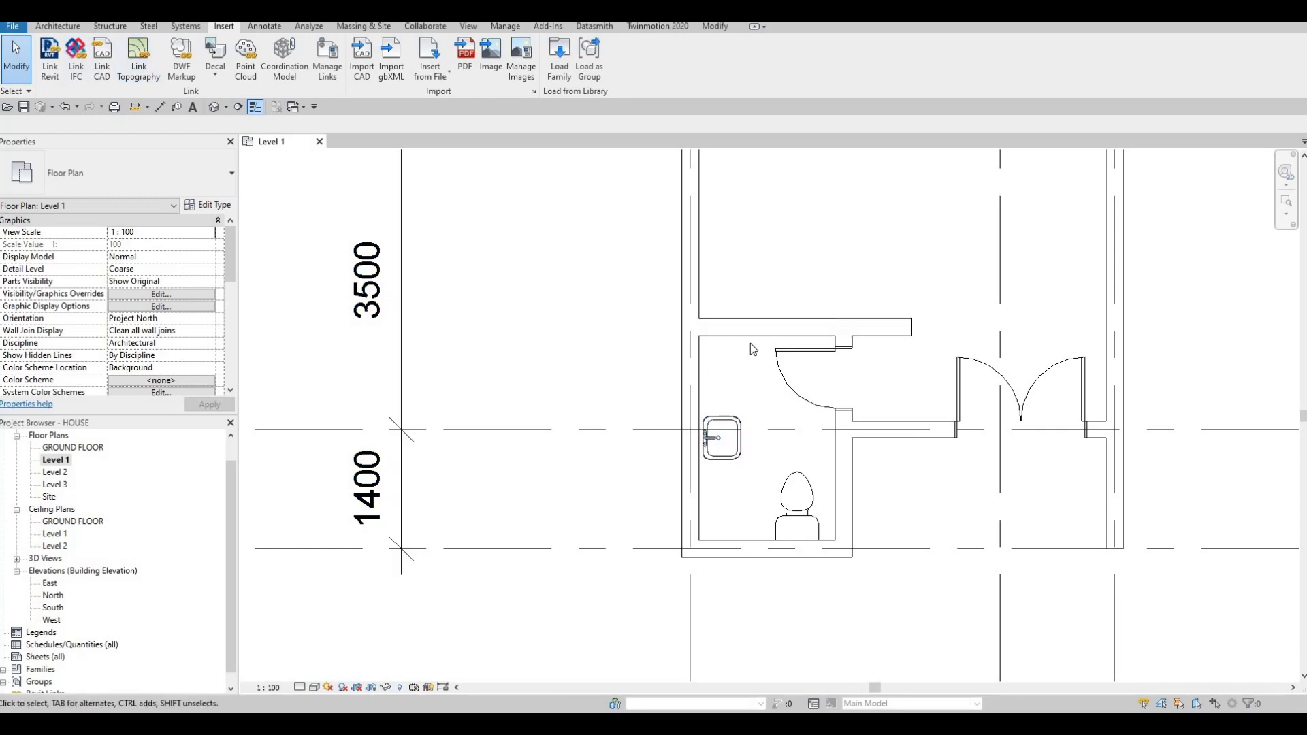
pyautogui.press('F1')
pyautogui.press('F1')
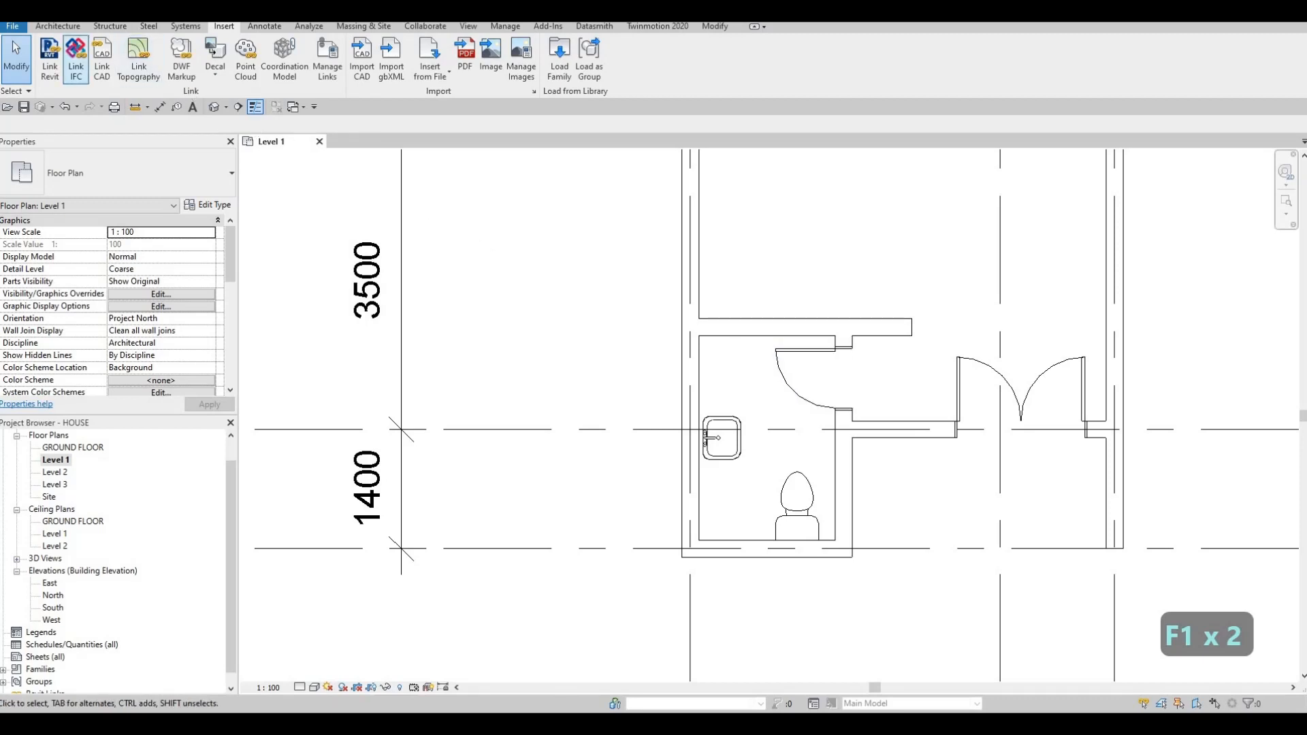
# Start an in-place model in the Generic Models category with the name Generic Models 1
pyautogui.click(57, 25)
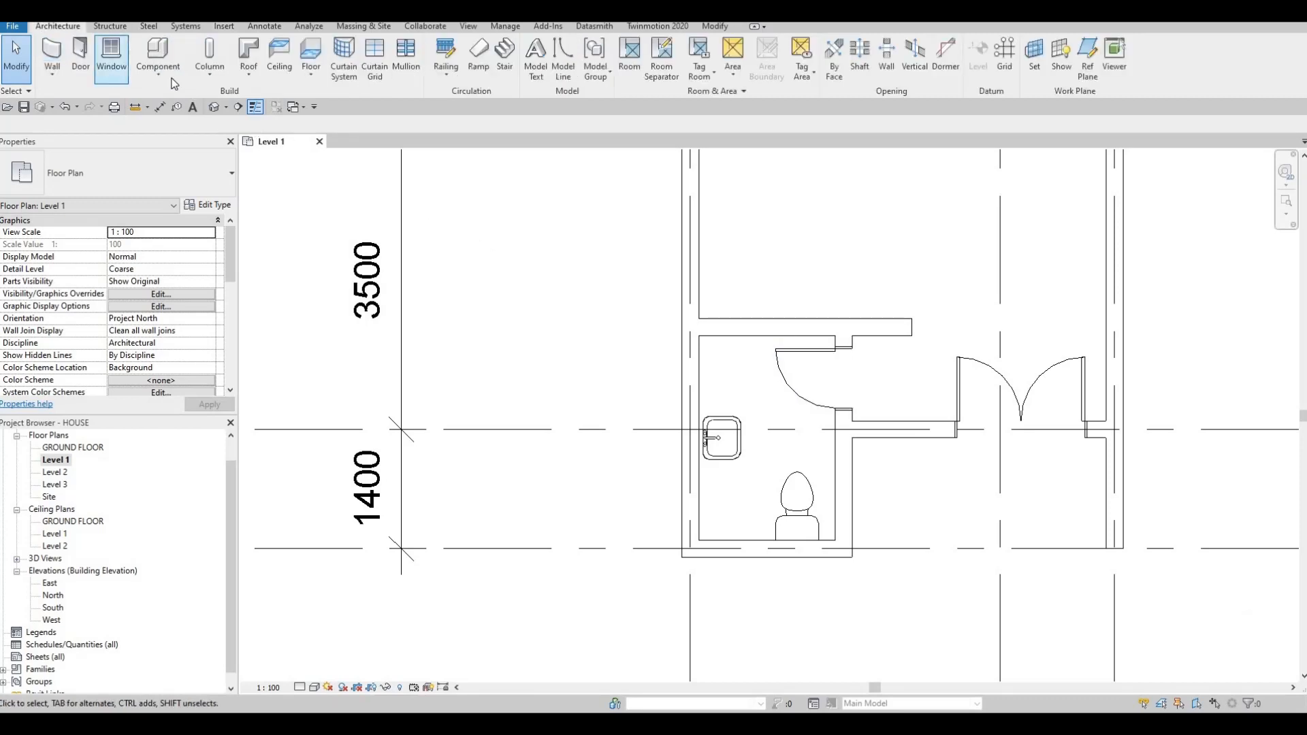
pyautogui.click(158, 68)
pyautogui.click(194, 141)
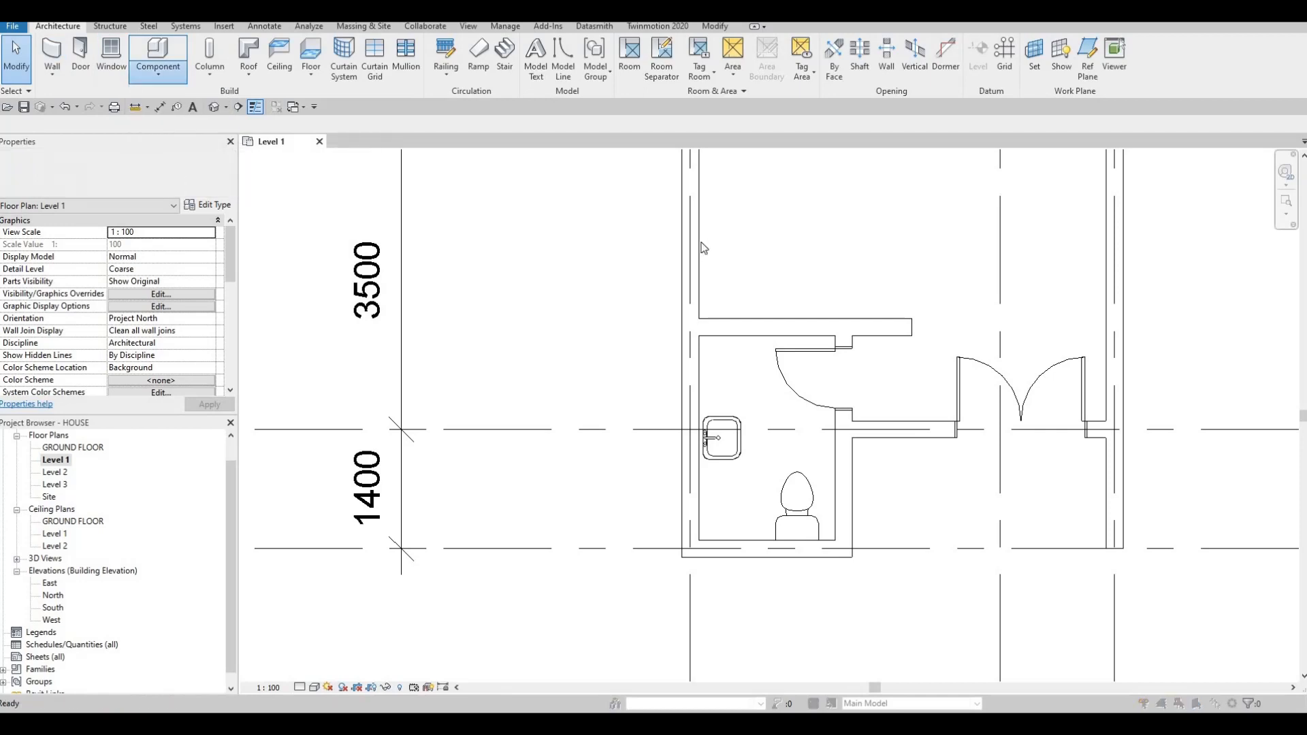
pyautogui.scroll(-4, 824, 286)
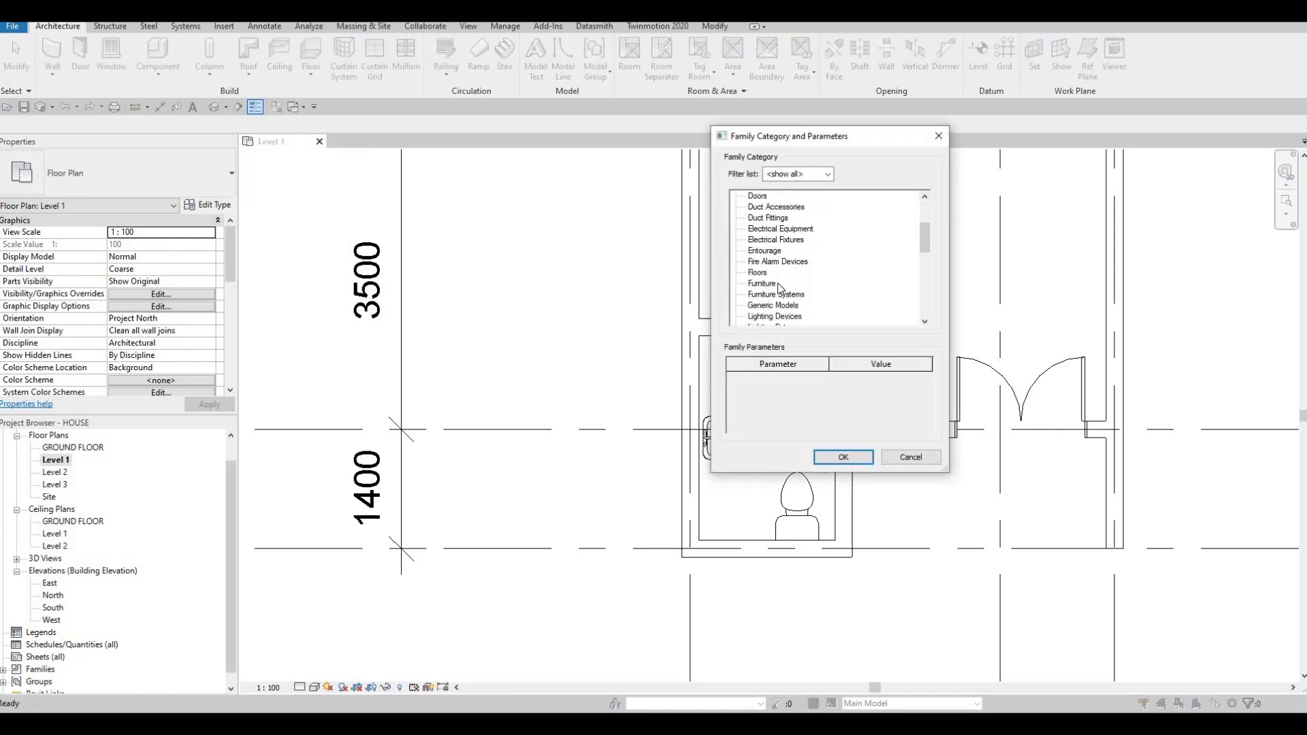
pyautogui.click(843, 457)
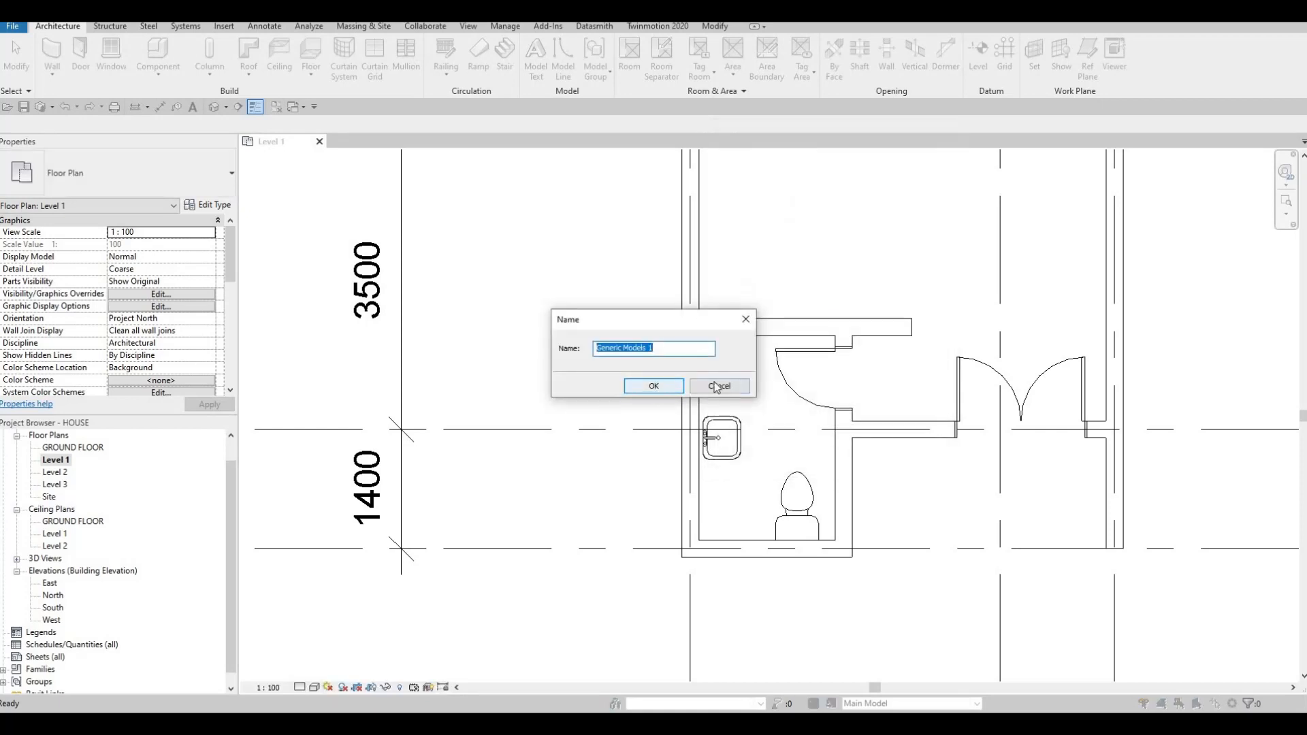
pyautogui.click(659, 387)
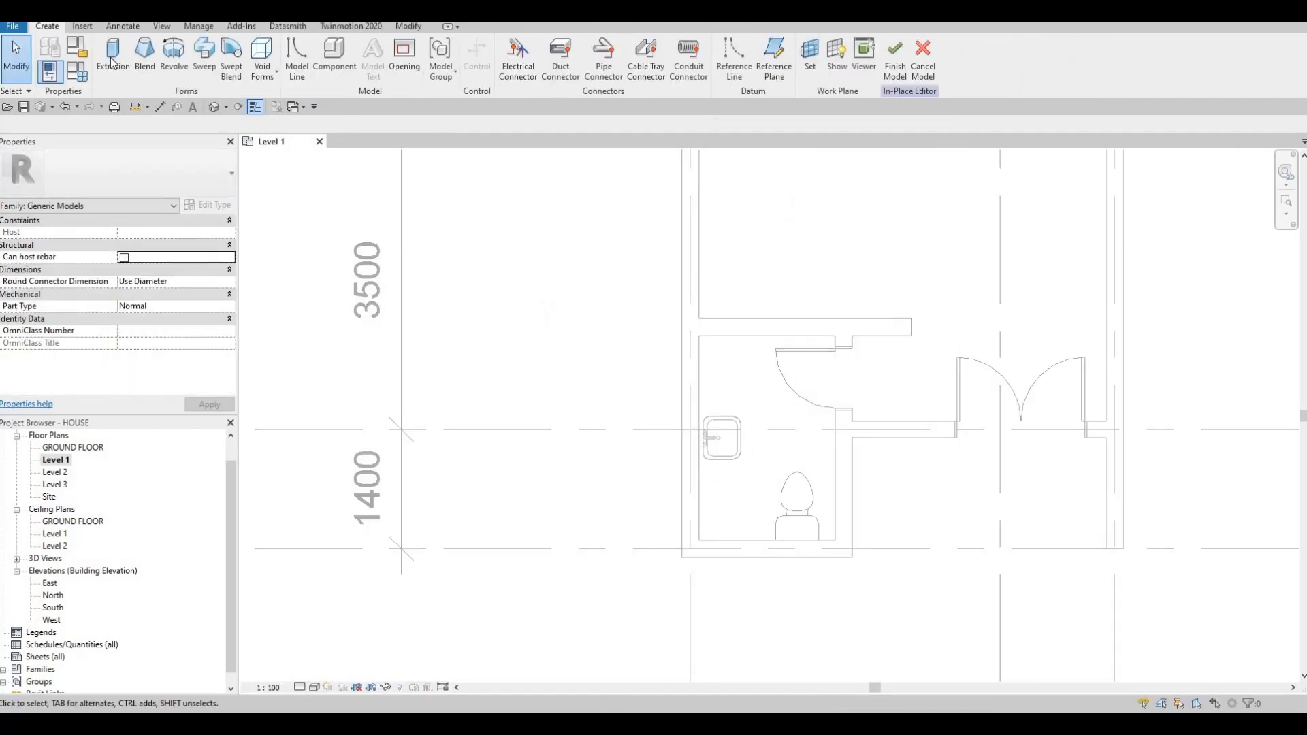
# Extrude a rectangular counter 250 mm high and about 610 mm wide along the small bathroom's sink wall, and finish the model
pyautogui.click(113, 58)
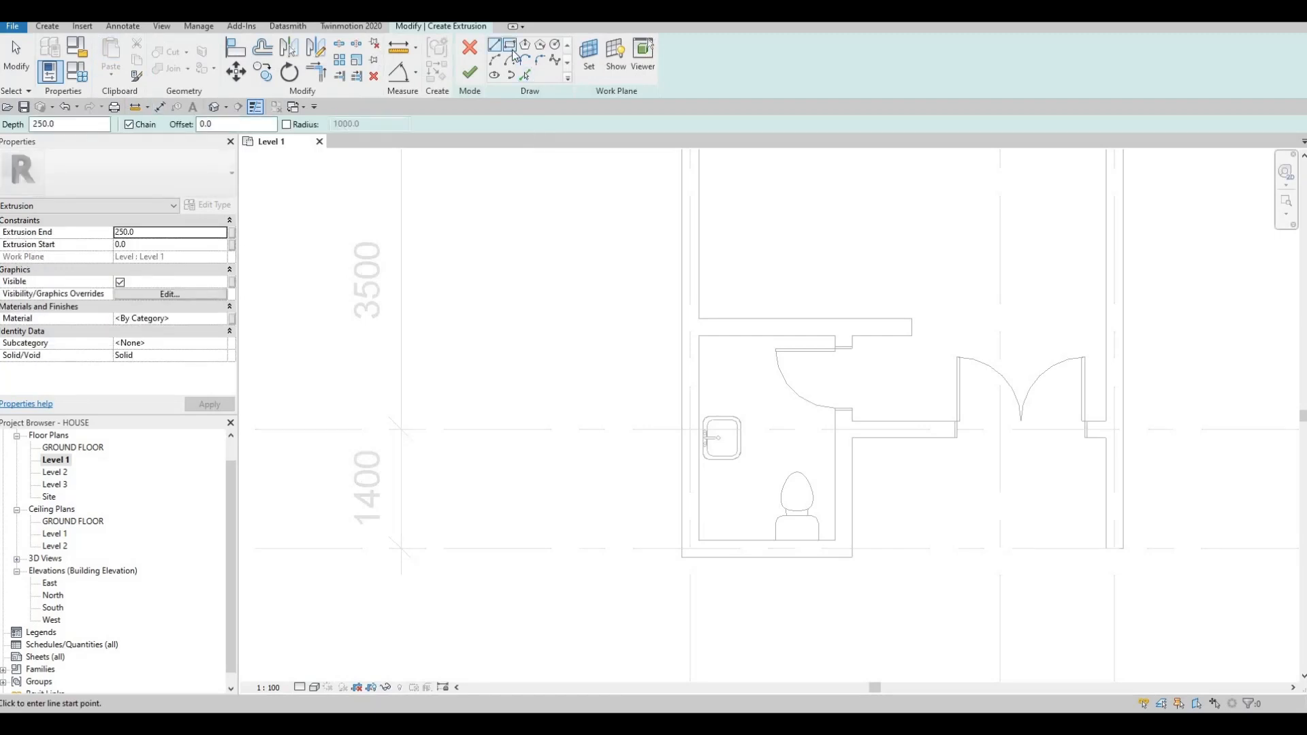
pyautogui.click(699, 336)
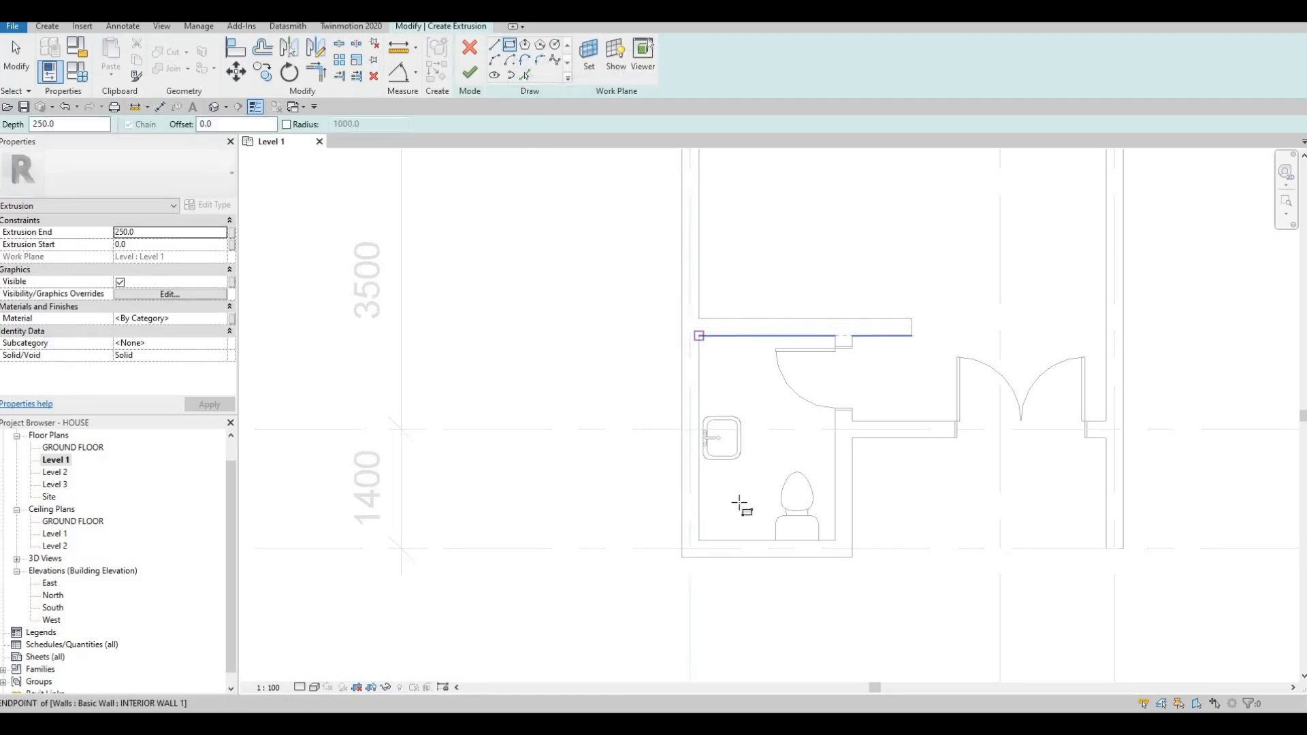
pyautogui.click(750, 539)
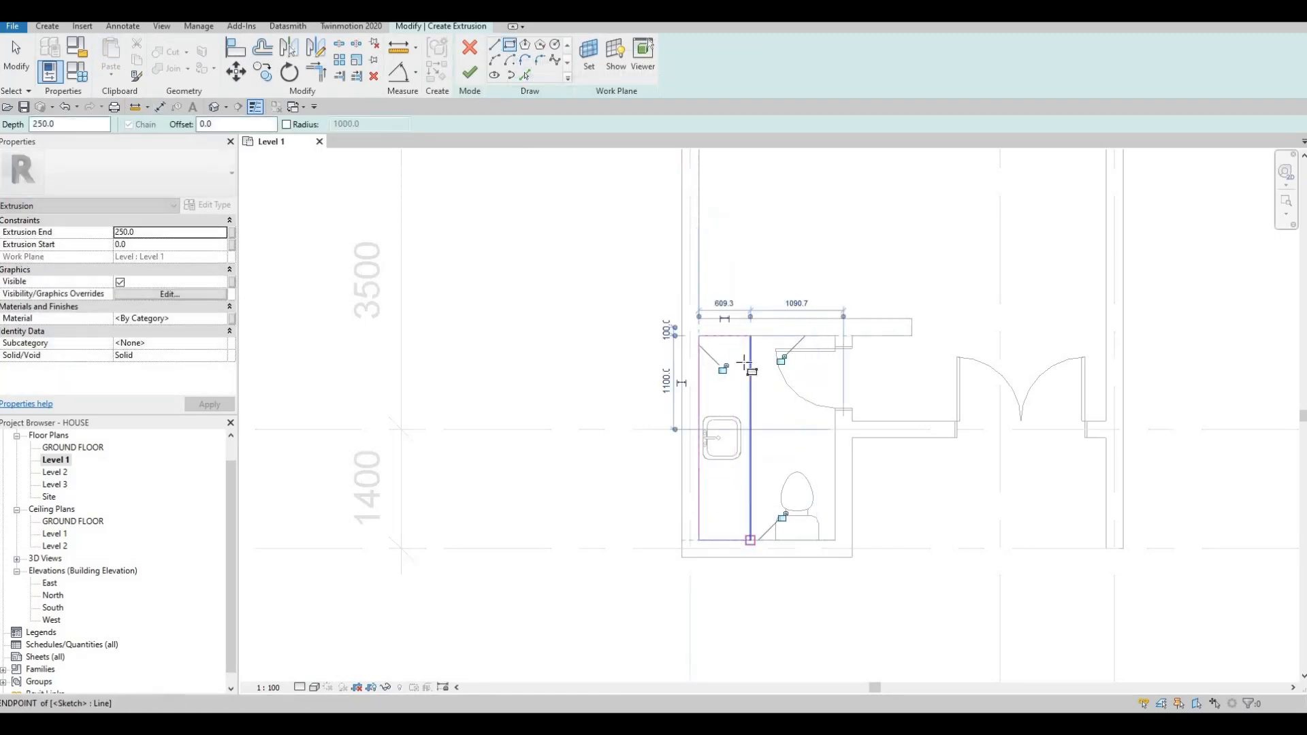
pyautogui.click(467, 82)
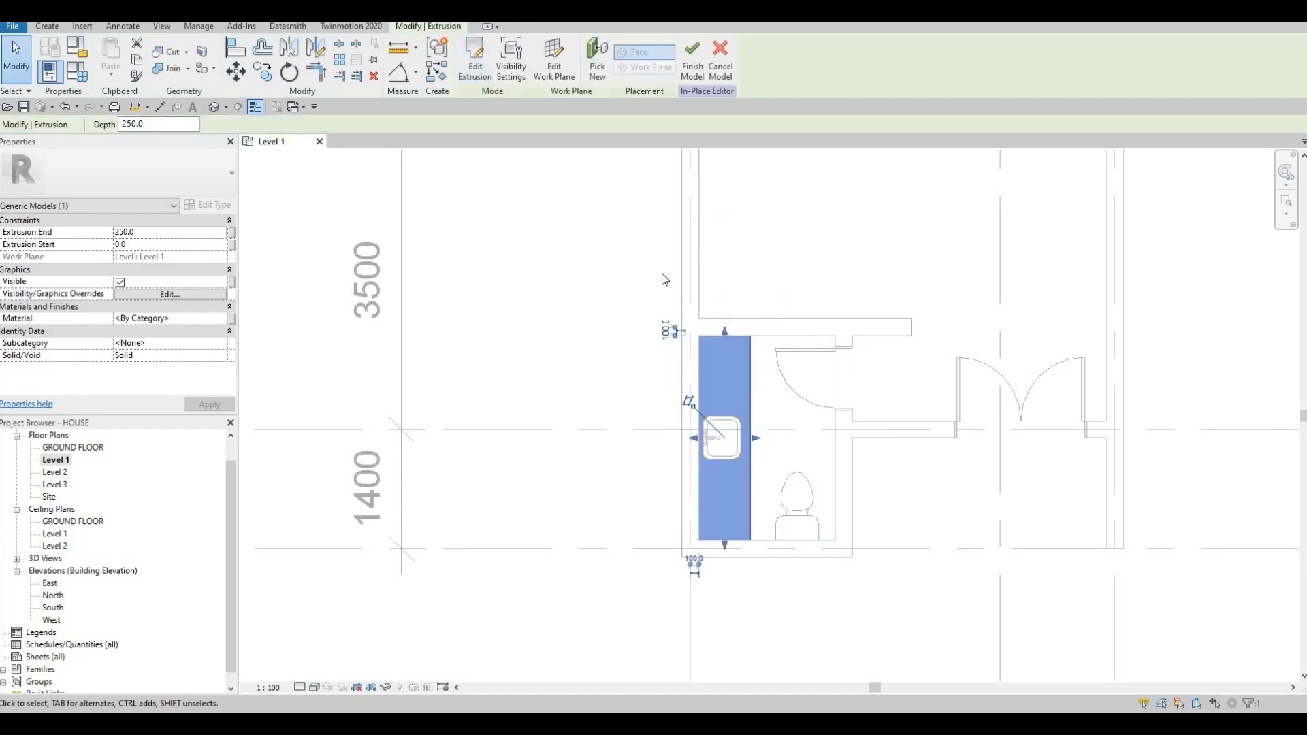
pyautogui.press('Escape')
pyautogui.click(467, 60)
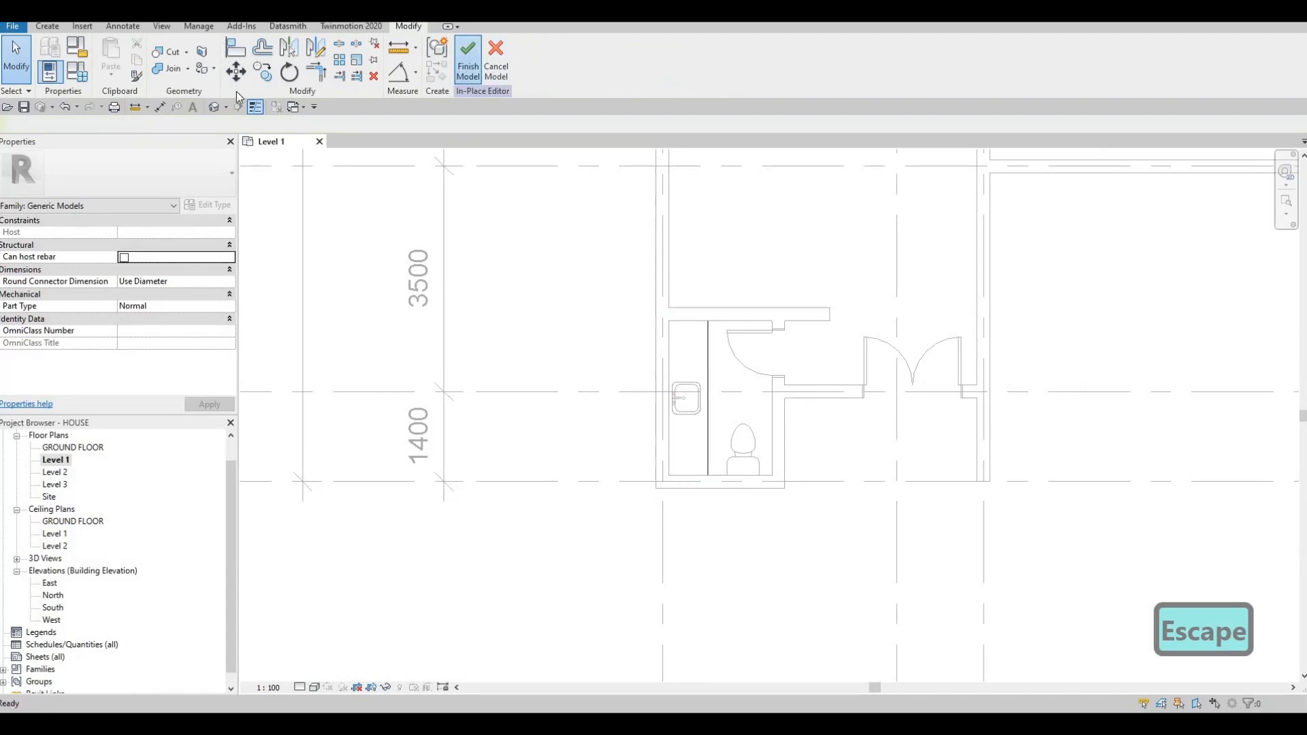
pyautogui.press('Escape')
pyautogui.press('Escape')
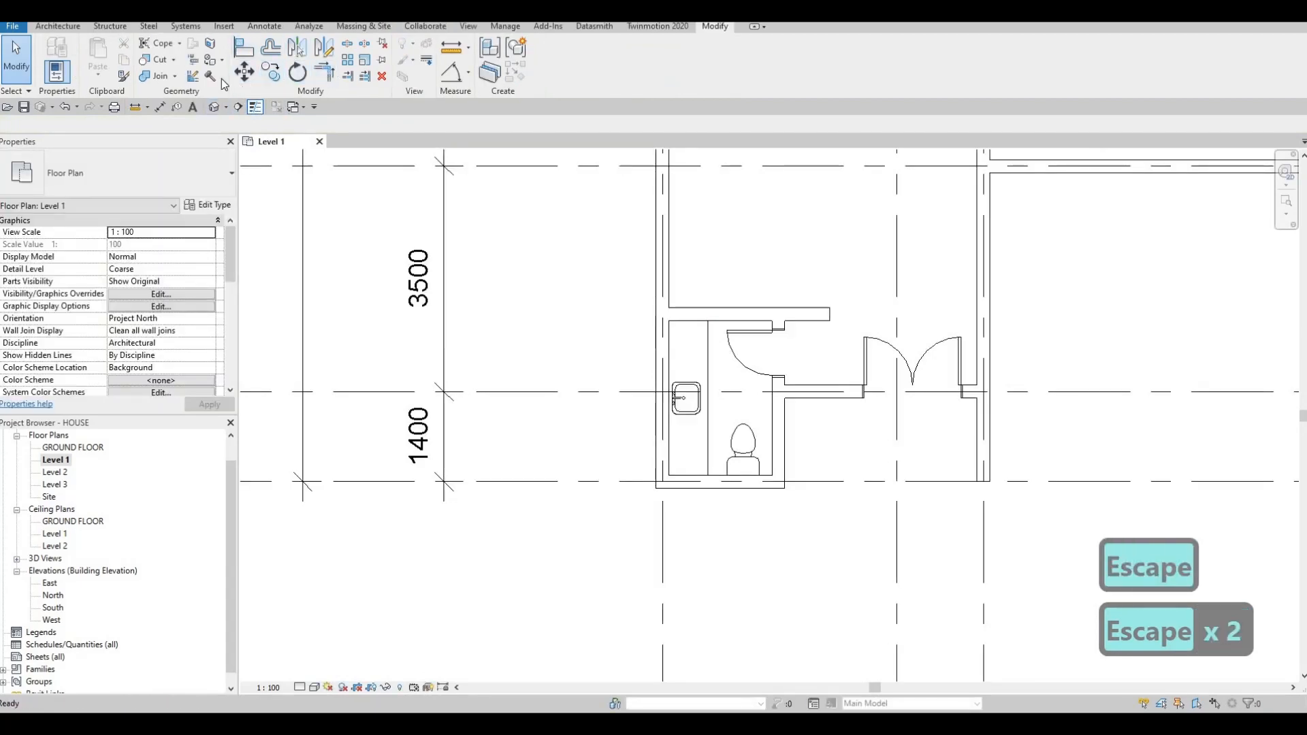
# Draw a vertical building section through the small bathroom's toilet and flip it to look toward the sink wall
pyautogui.click(741, 257)
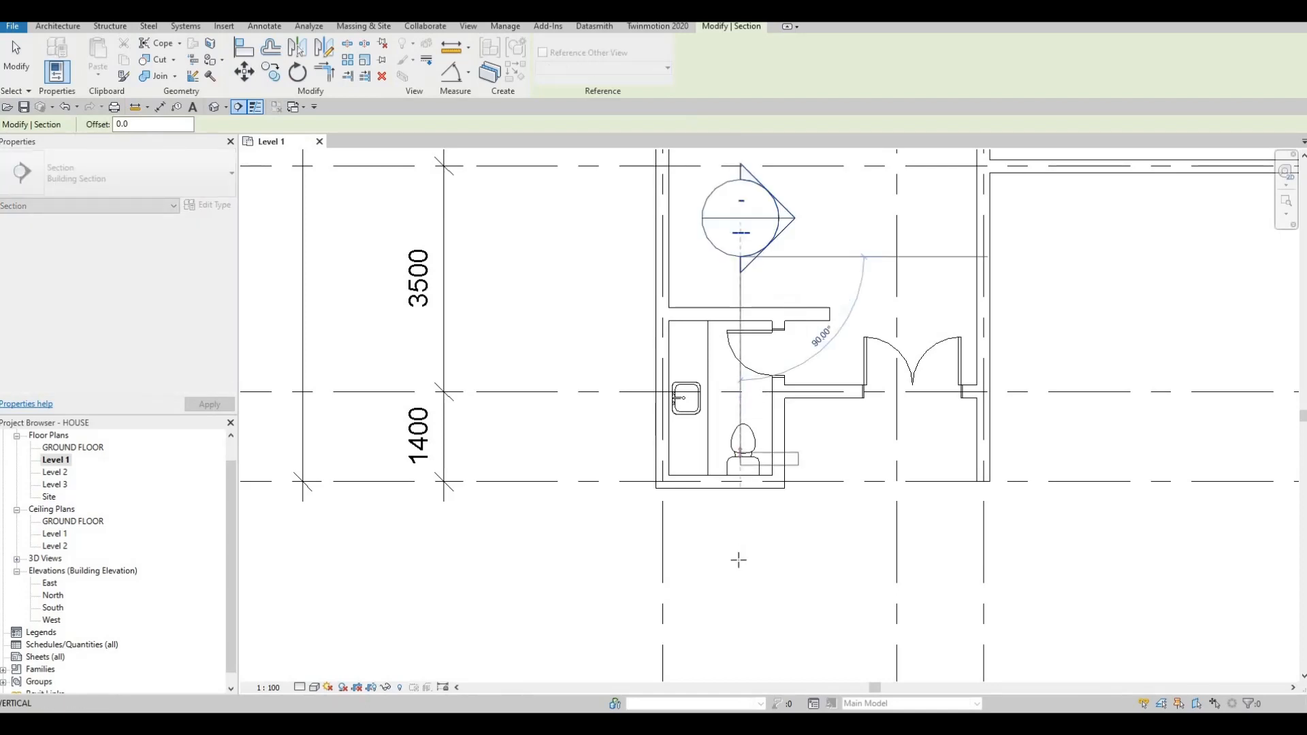
pyautogui.click(740, 560)
pyautogui.press('Escape')
pyautogui.press('Escape')
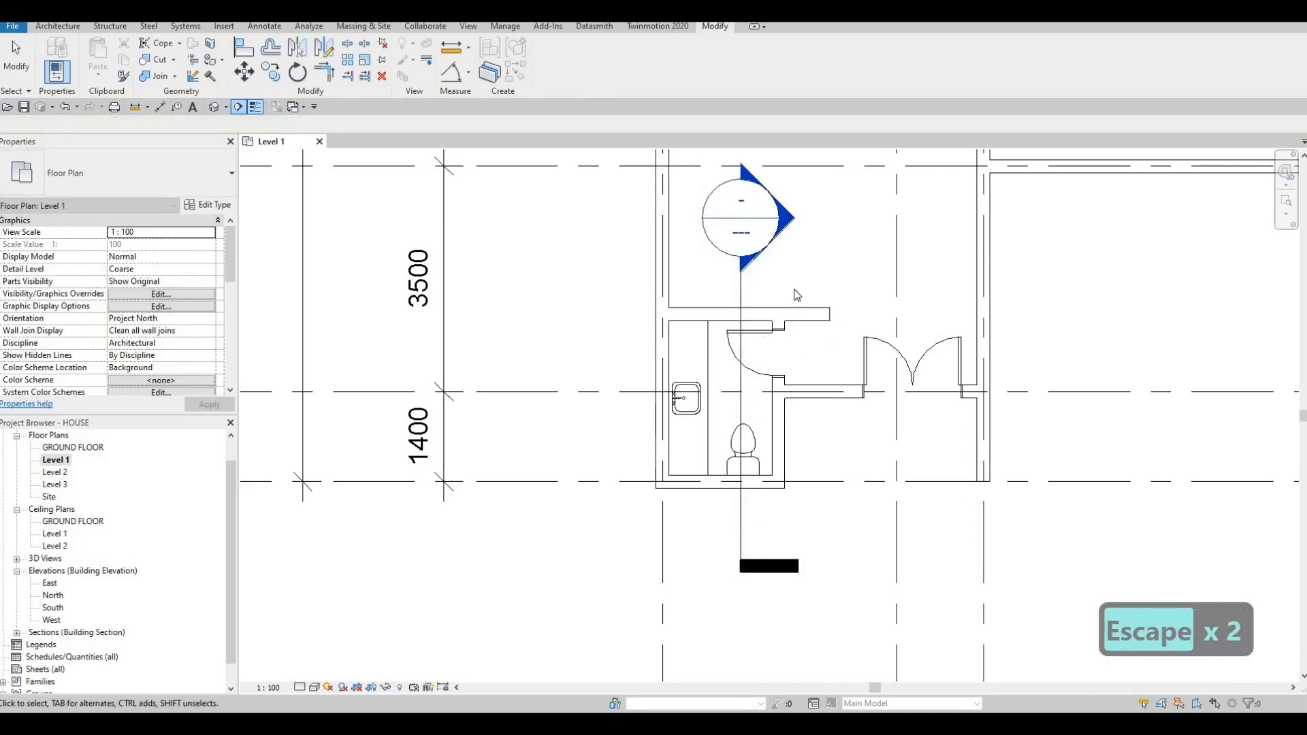
pyautogui.click(741, 295)
pyautogui.press('space')
pyautogui.press('Escape')
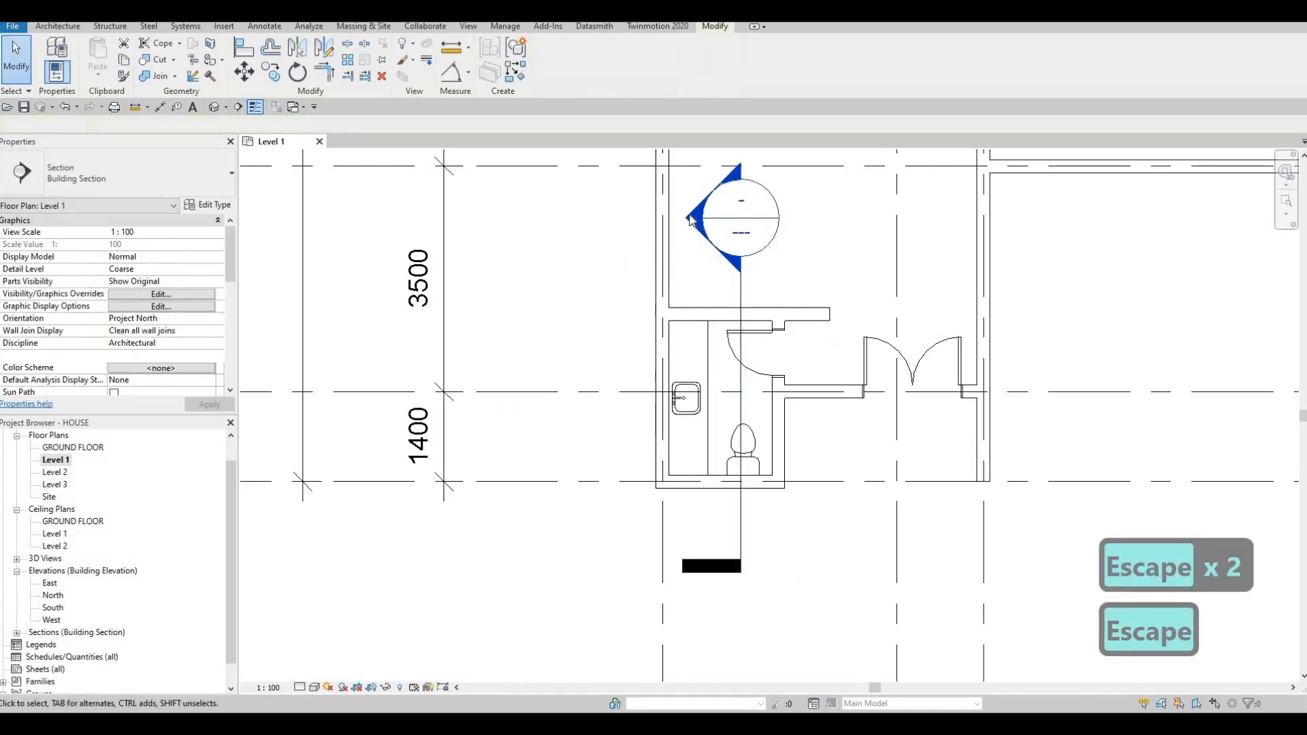
# In the new section view, stretch the counter's top up to the sink rim's underside and raise its base
pyautogui.doubleClick(691, 220)
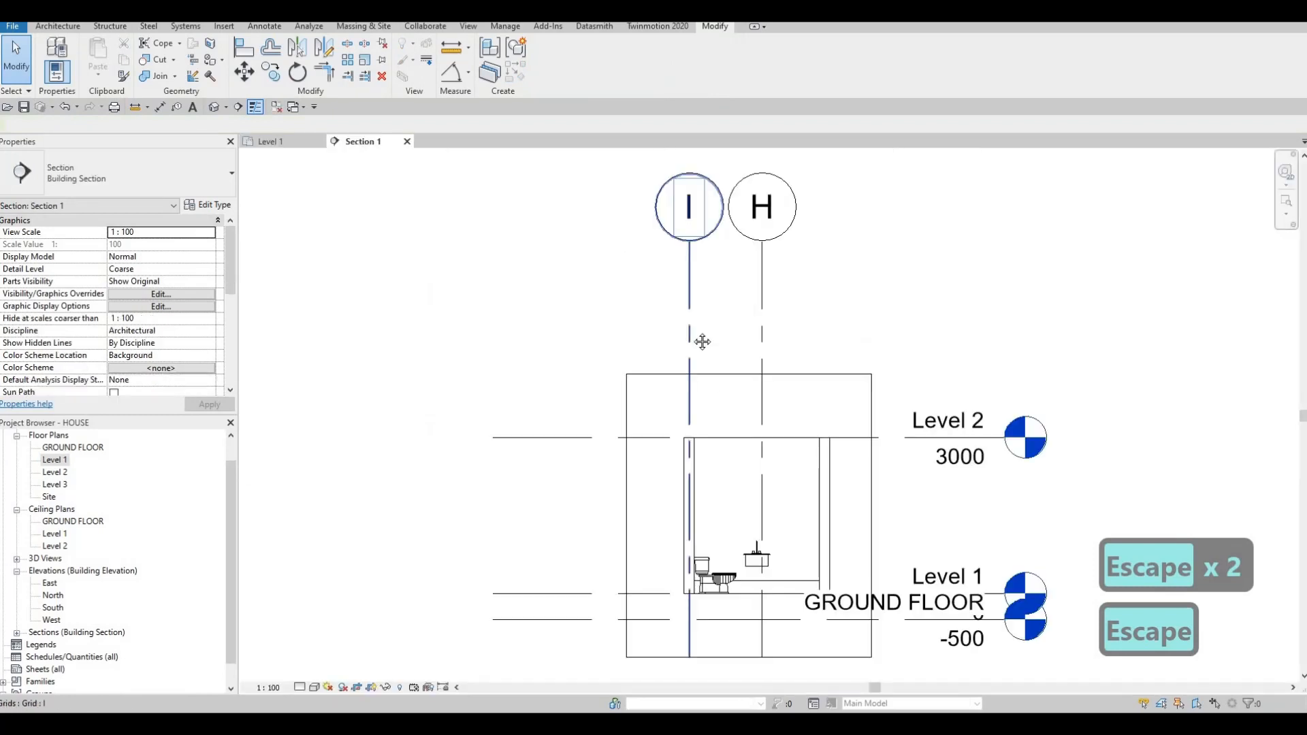
pyautogui.scroll(4, 694, 437)
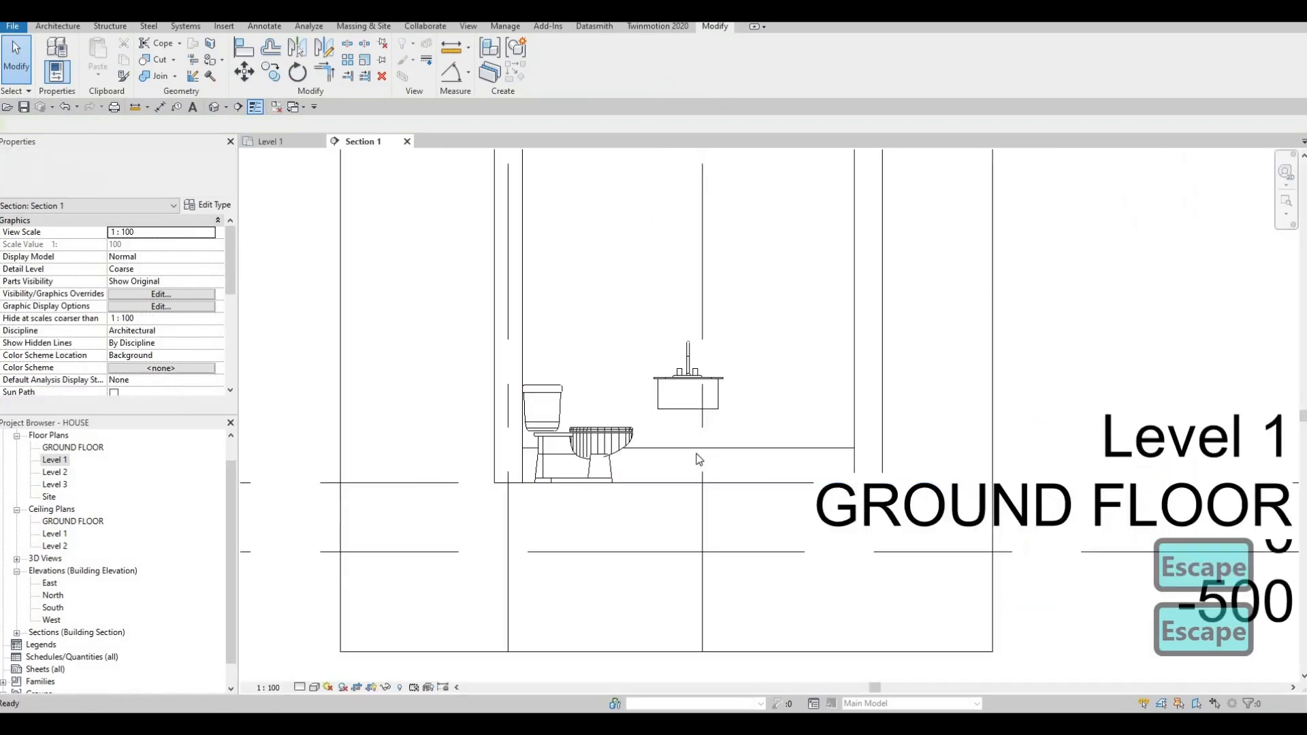
pyautogui.click(691, 455)
pyautogui.moveTo(695, 399)
pyautogui.mouseDown()
pyautogui.moveTo(705, 384)
pyautogui.moveTo(690, 407)
pyautogui.mouseUp()
pyautogui.scroll(6, 691, 407)
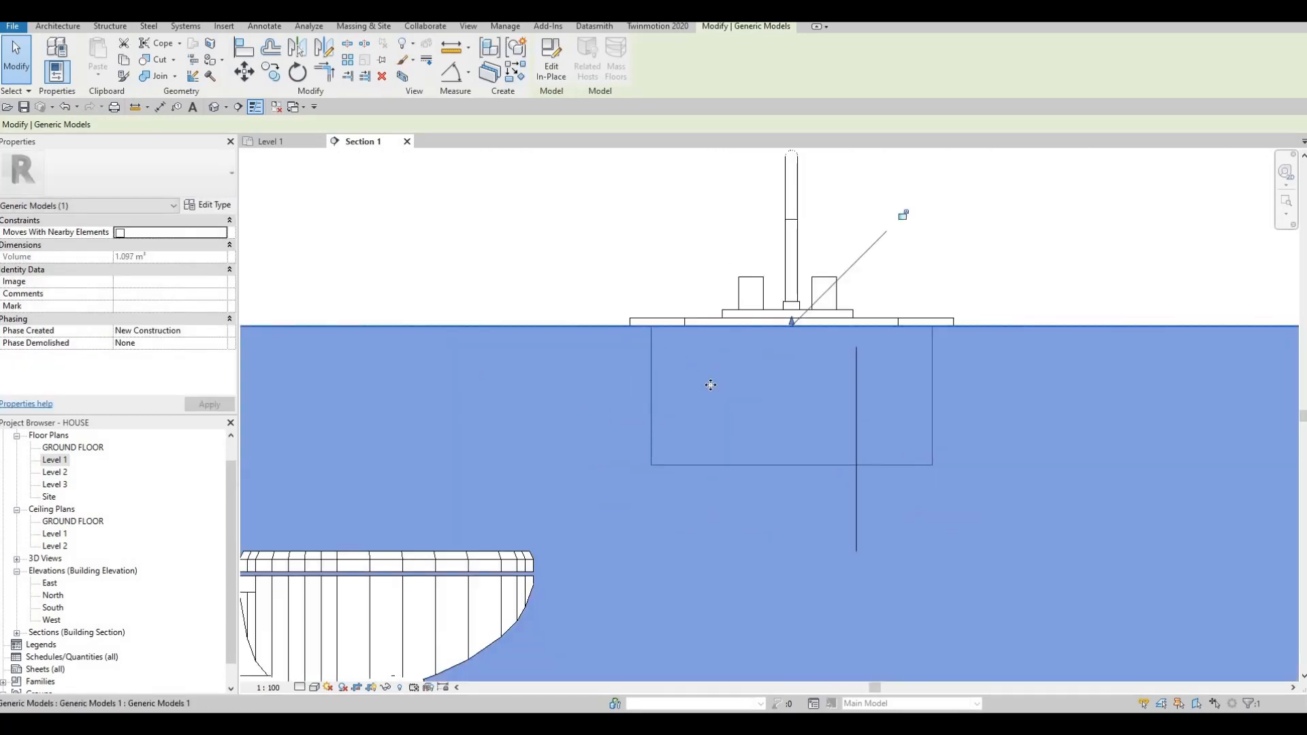
pyautogui.scroll(-6, 722, 514)
pyautogui.moveTo(722, 506); pyautogui.dragTo(723, 371)
pyautogui.scroll(4, 742, 419)
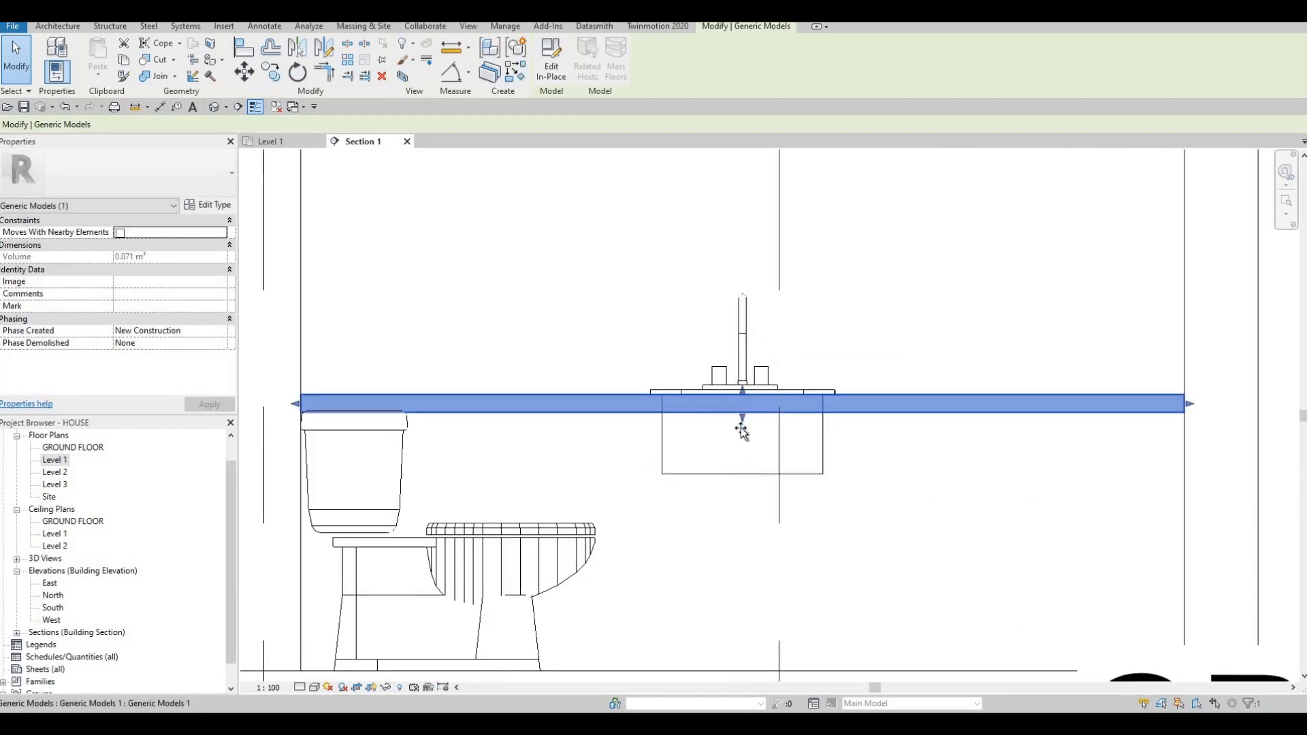
# Stretch the counter's underside down to just below the sink basin, making the counter about 279 mm deep
pyautogui.press('Escape')
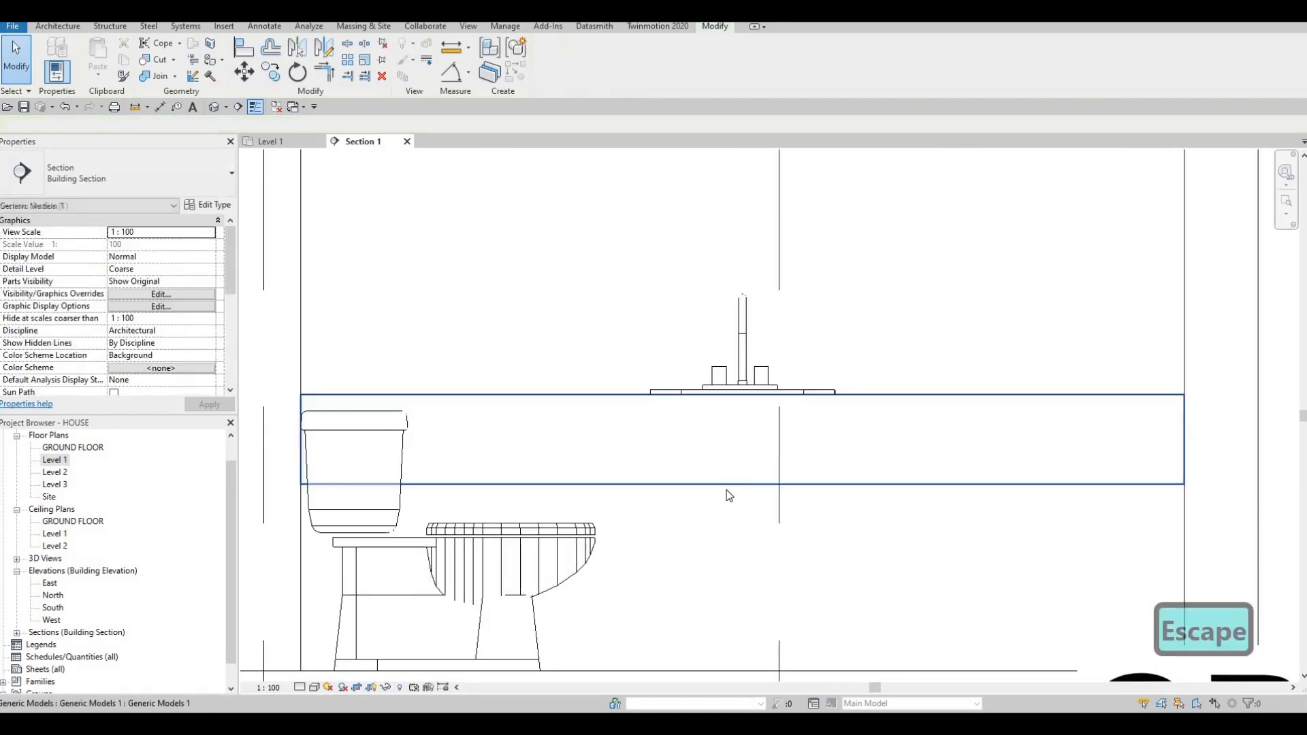
pyautogui.scroll(-2, 729, 495)
pyautogui.press('Escape')
pyautogui.click(743, 482)
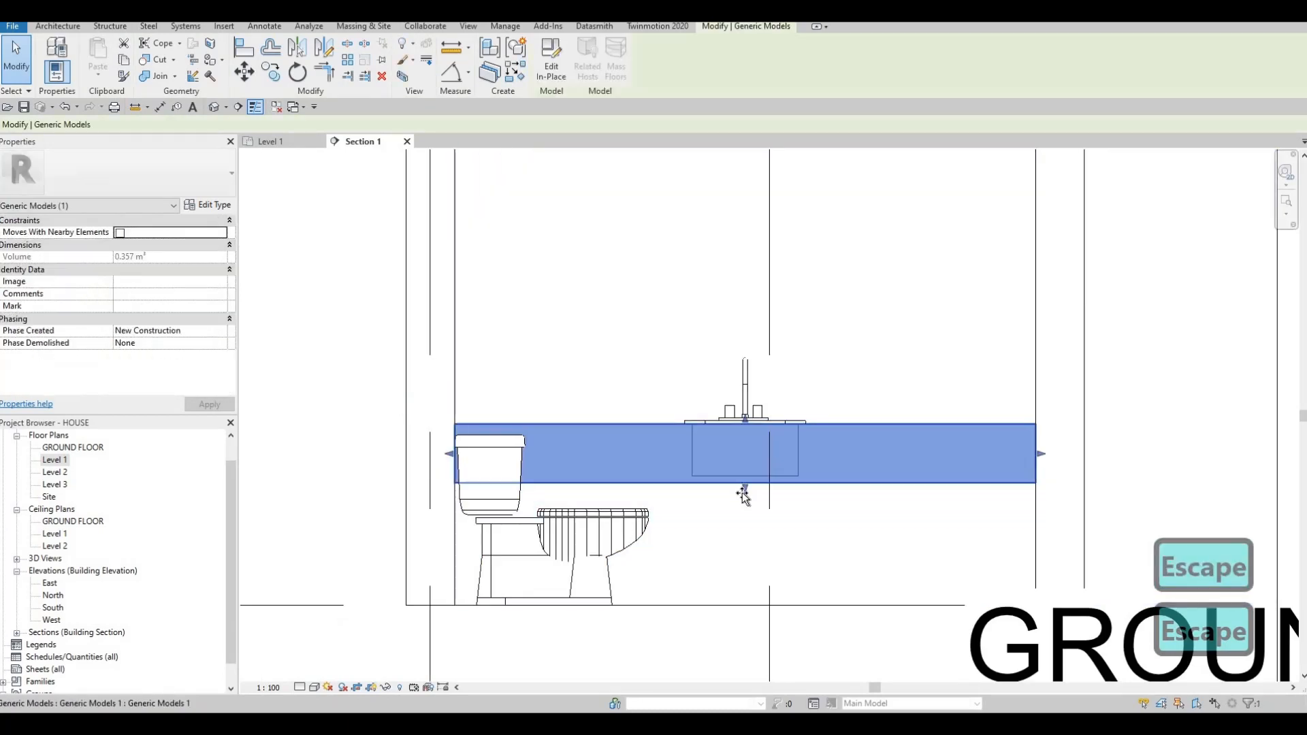
pyautogui.moveTo(744, 495); pyautogui.dragTo(744, 503)
pyautogui.press('Escape')
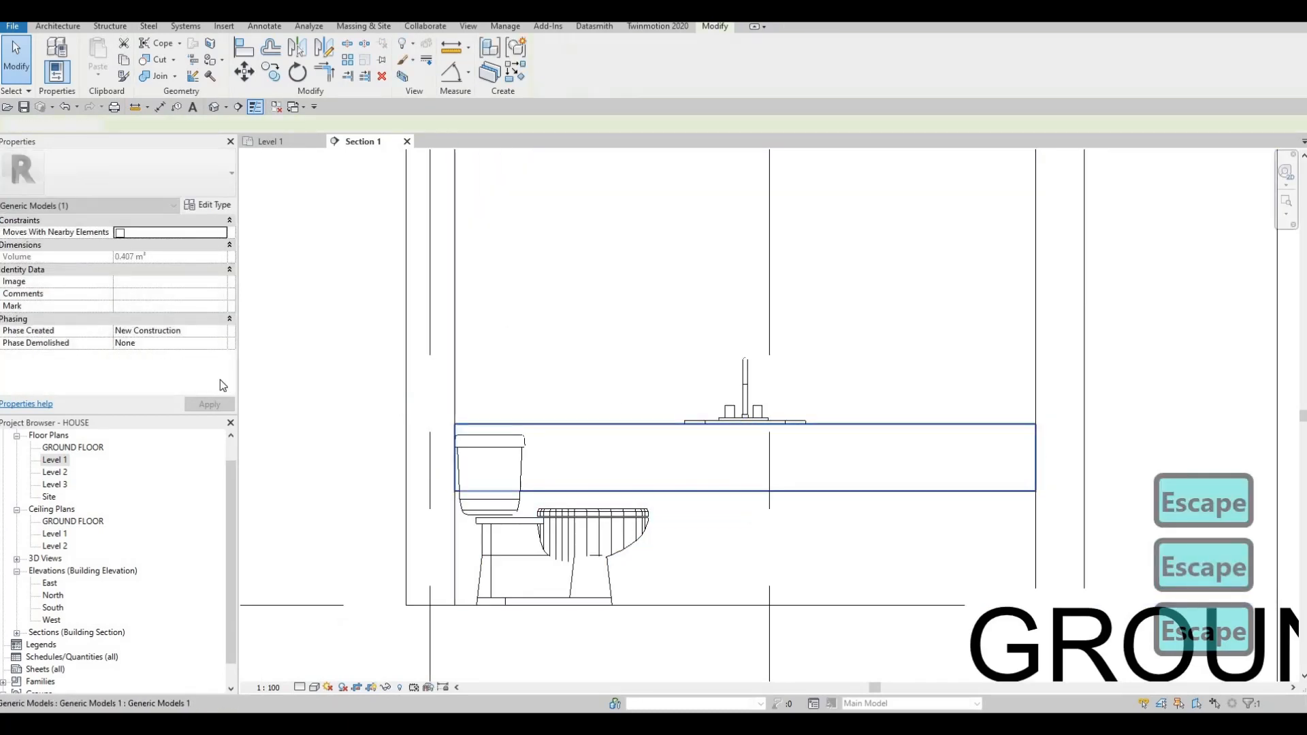
pyautogui.press('Escape')
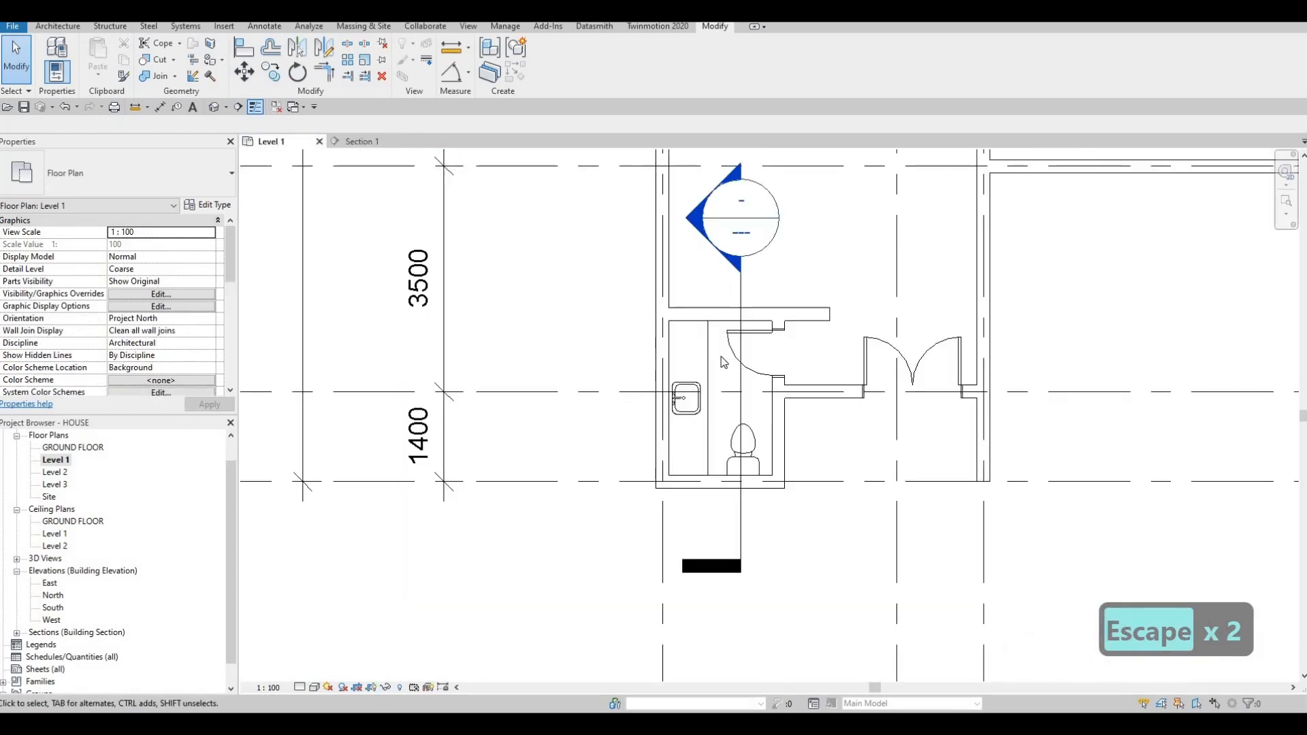
# In the Level 1 plan, open the bathroom counter for in-place editing and select its extrusion
pyautogui.press('Escape')
pyautogui.click(708, 352)
pyautogui.click(549, 66)
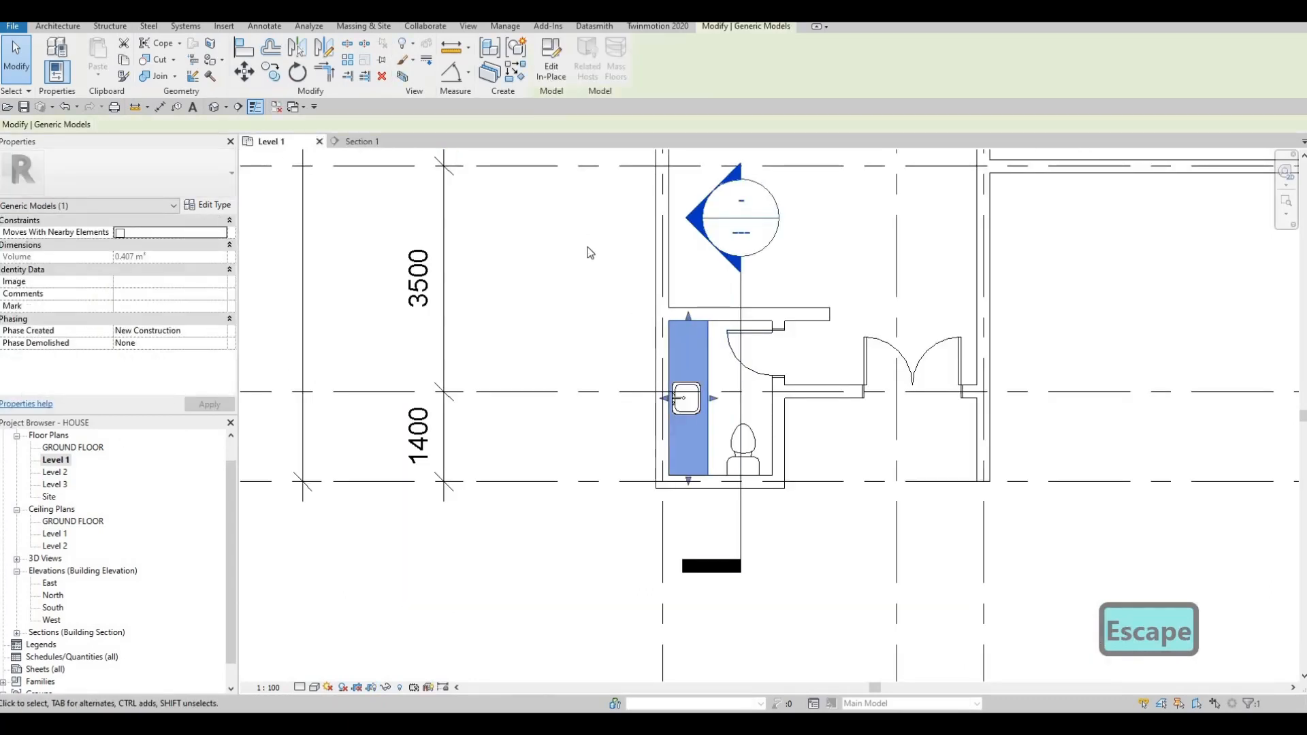
pyautogui.click(708, 354)
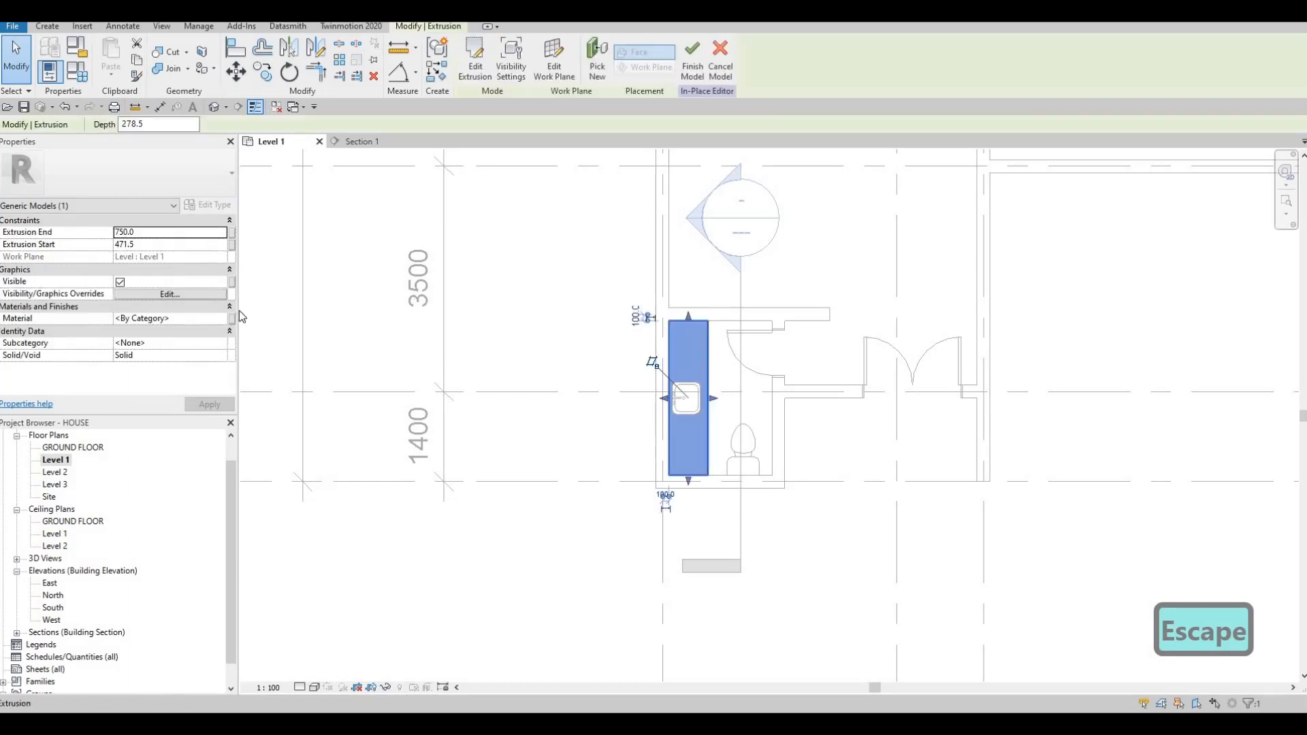
# Assign the Glulam 24c wood material from the AEC Materials library to the counter extrusion and deselect it
pyautogui.click(227, 321)
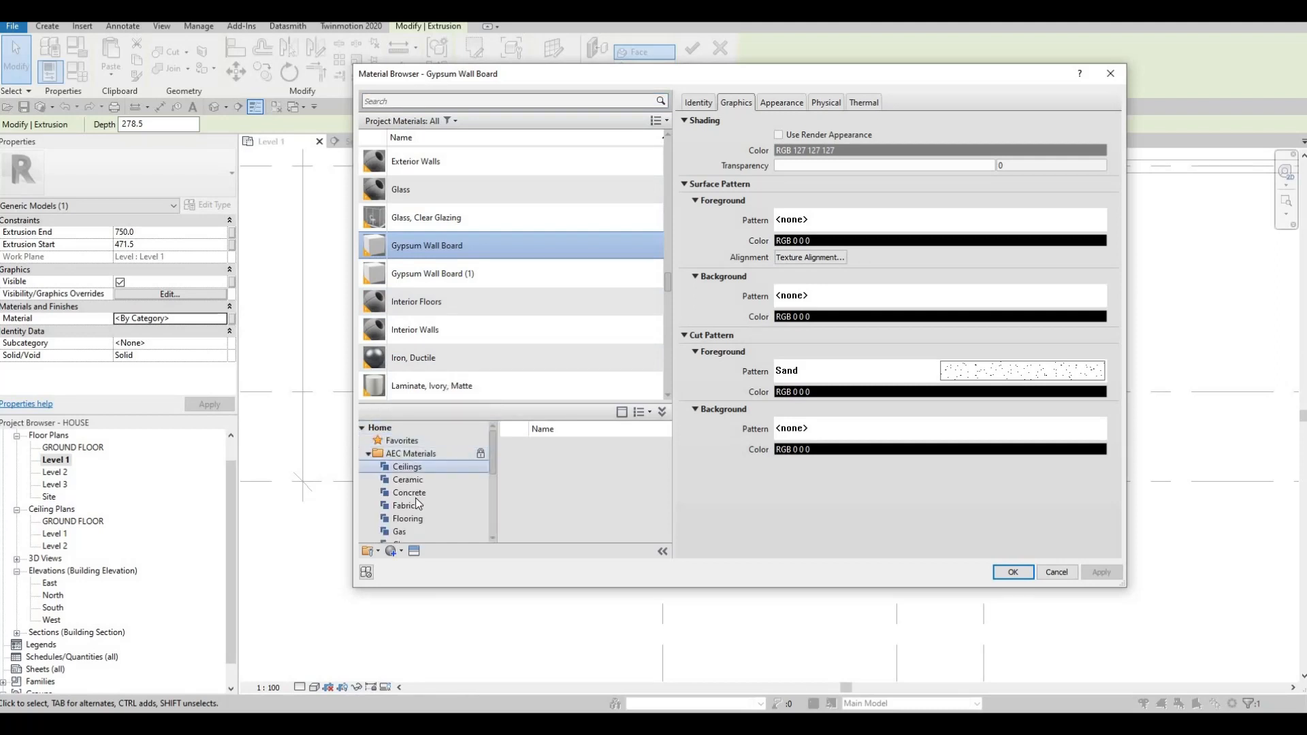
pyautogui.scroll(-3, 414, 512)
pyautogui.click(407, 531)
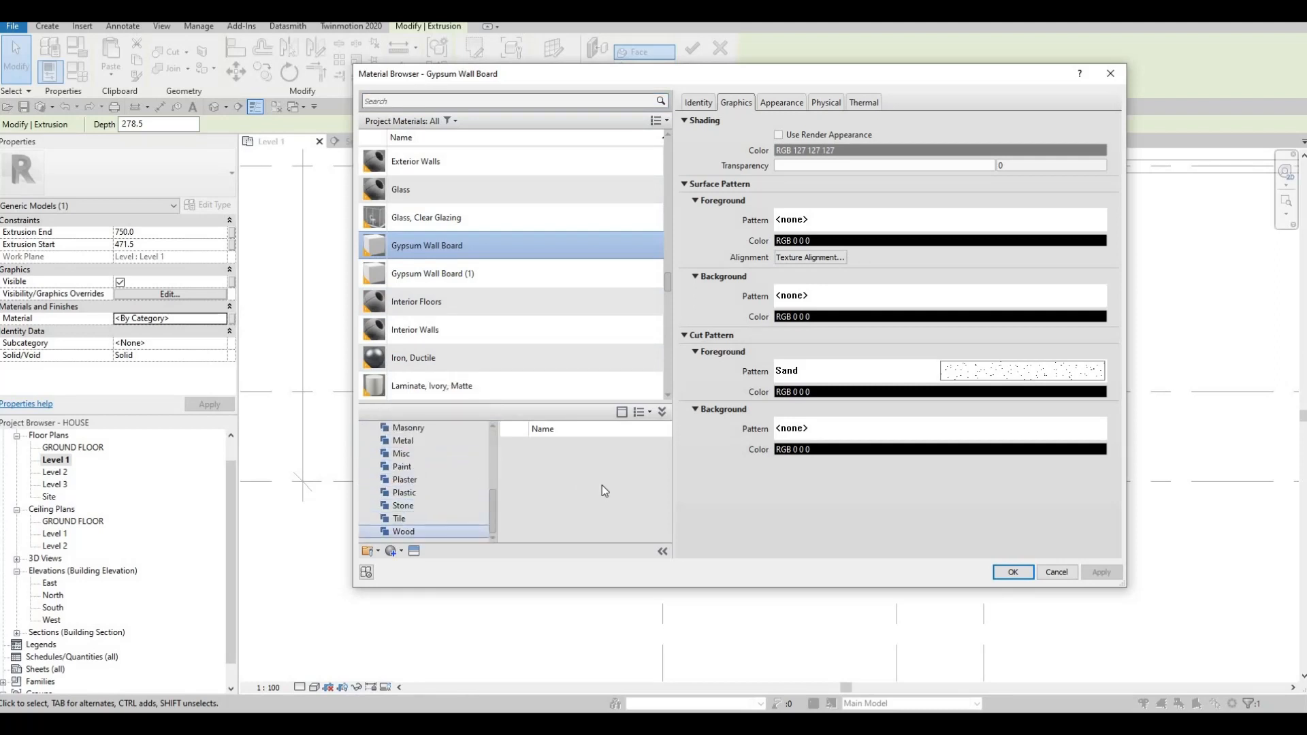
pyautogui.scroll(-3, 636, 503)
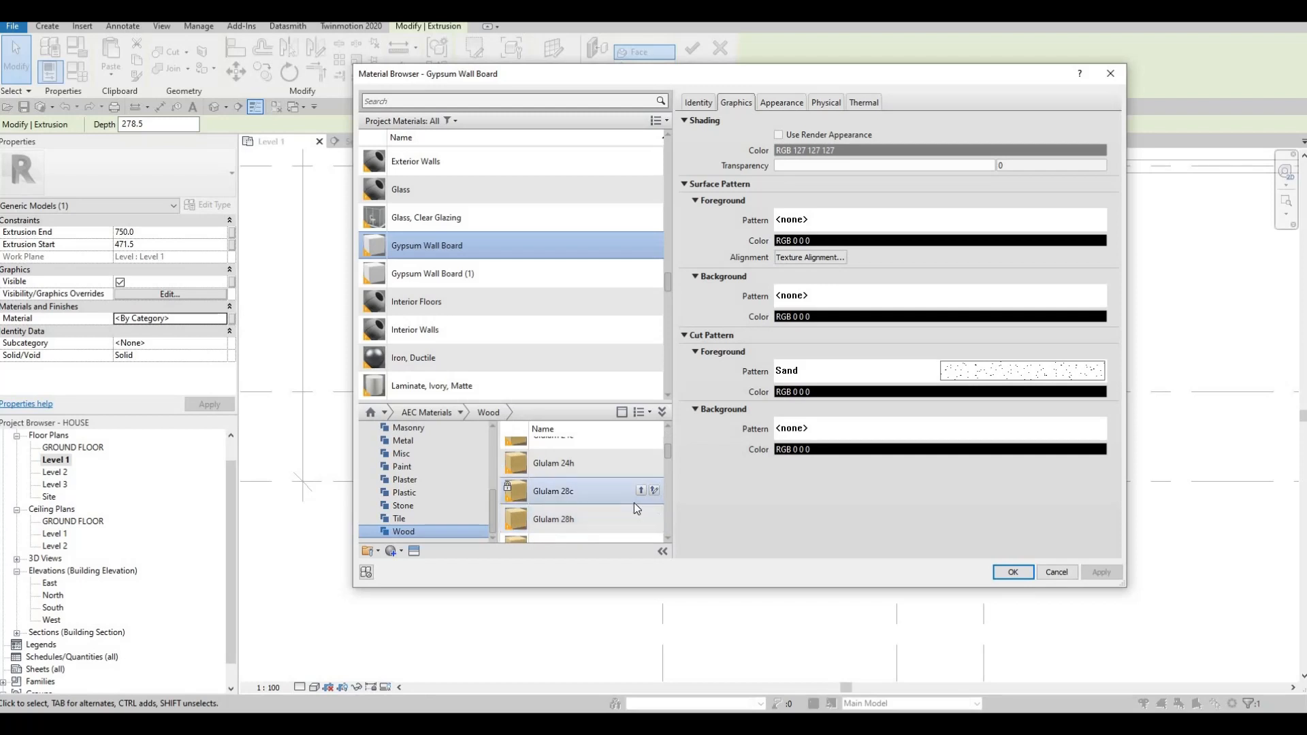
pyautogui.scroll(-1, 639, 525)
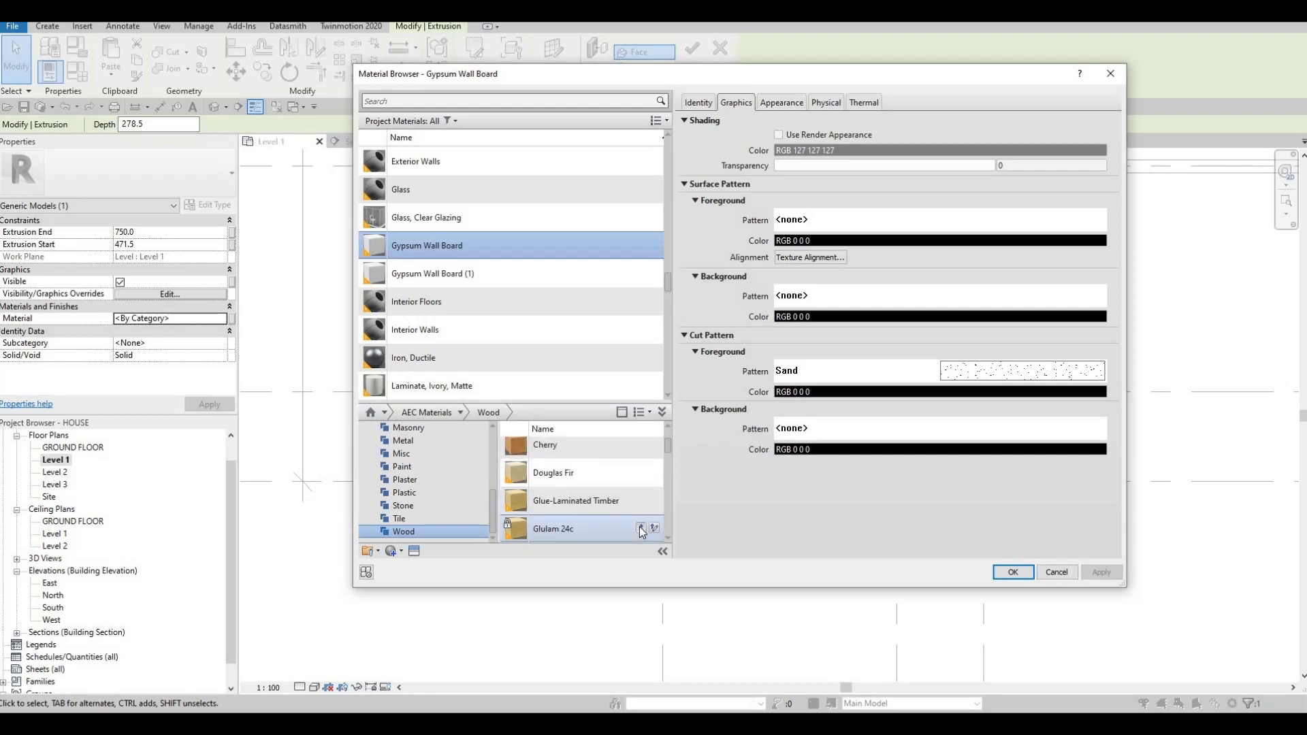
pyautogui.click(641, 528)
pyautogui.click(1092, 570)
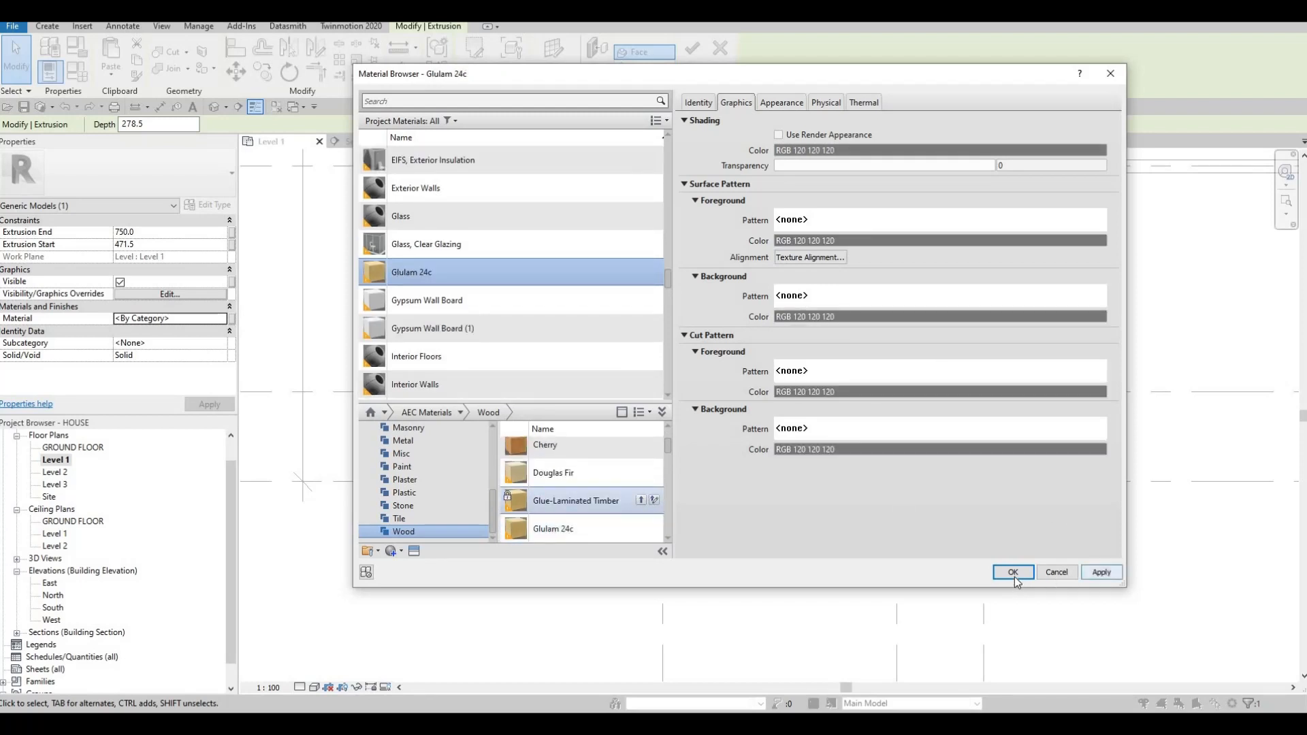
pyautogui.press('Return')
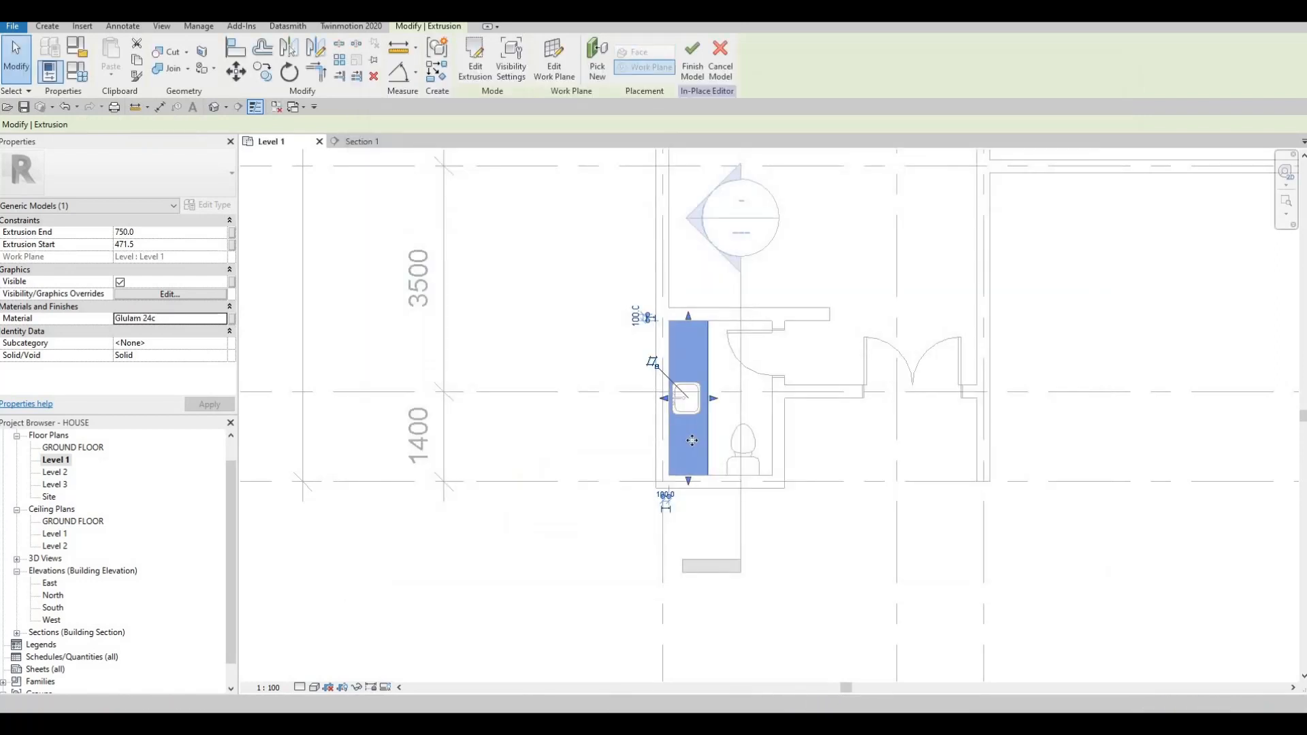
pyautogui.scroll(2, 689, 366)
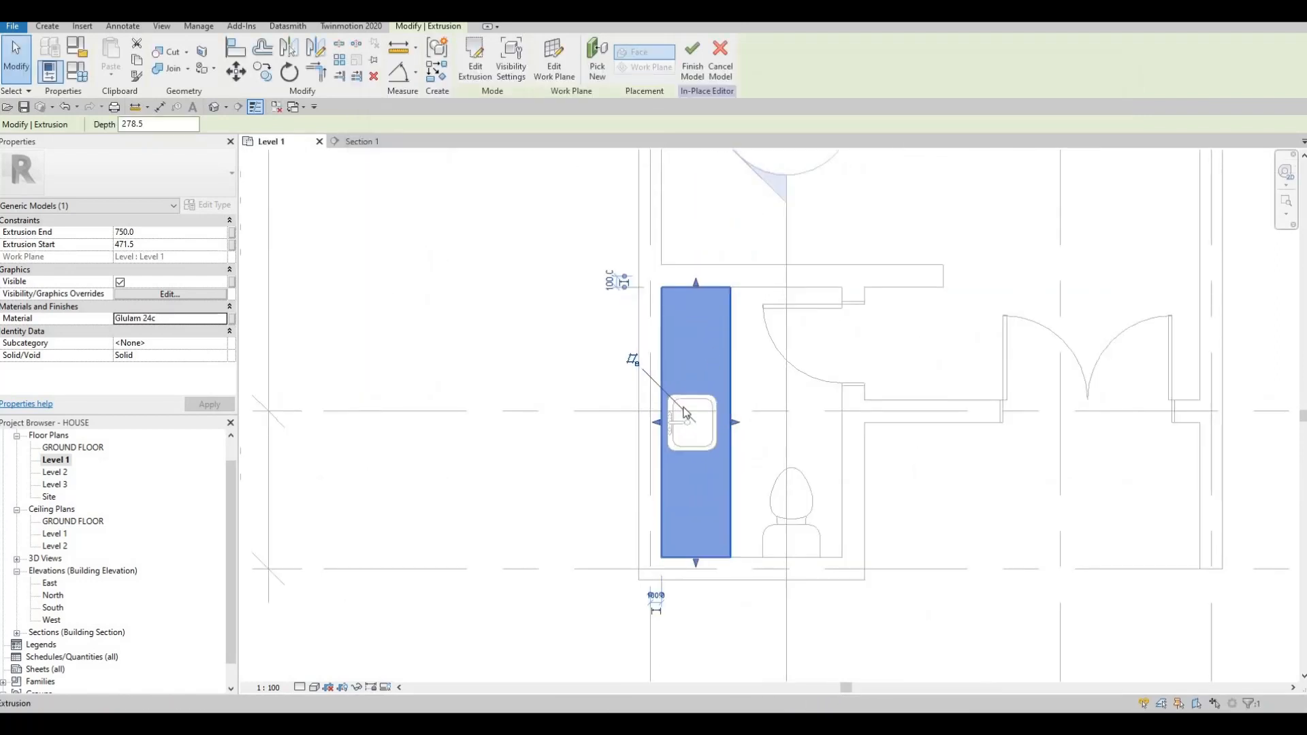
pyautogui.scroll(1, 684, 407)
pyautogui.press('Escape')
pyautogui.press('Escape')
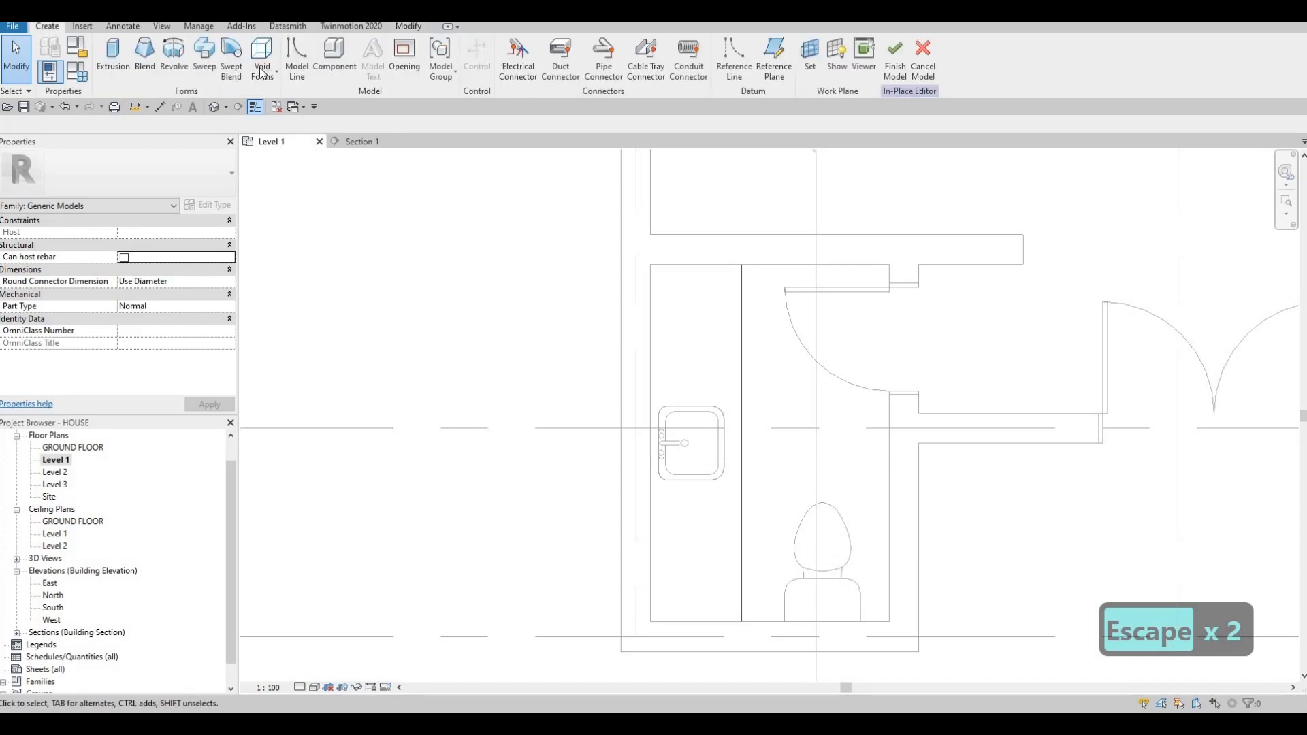
# Create a 250 mm void extrusion from a rectangle drawn between the sink's outer rim and its basin outline
pyautogui.click(262, 58)
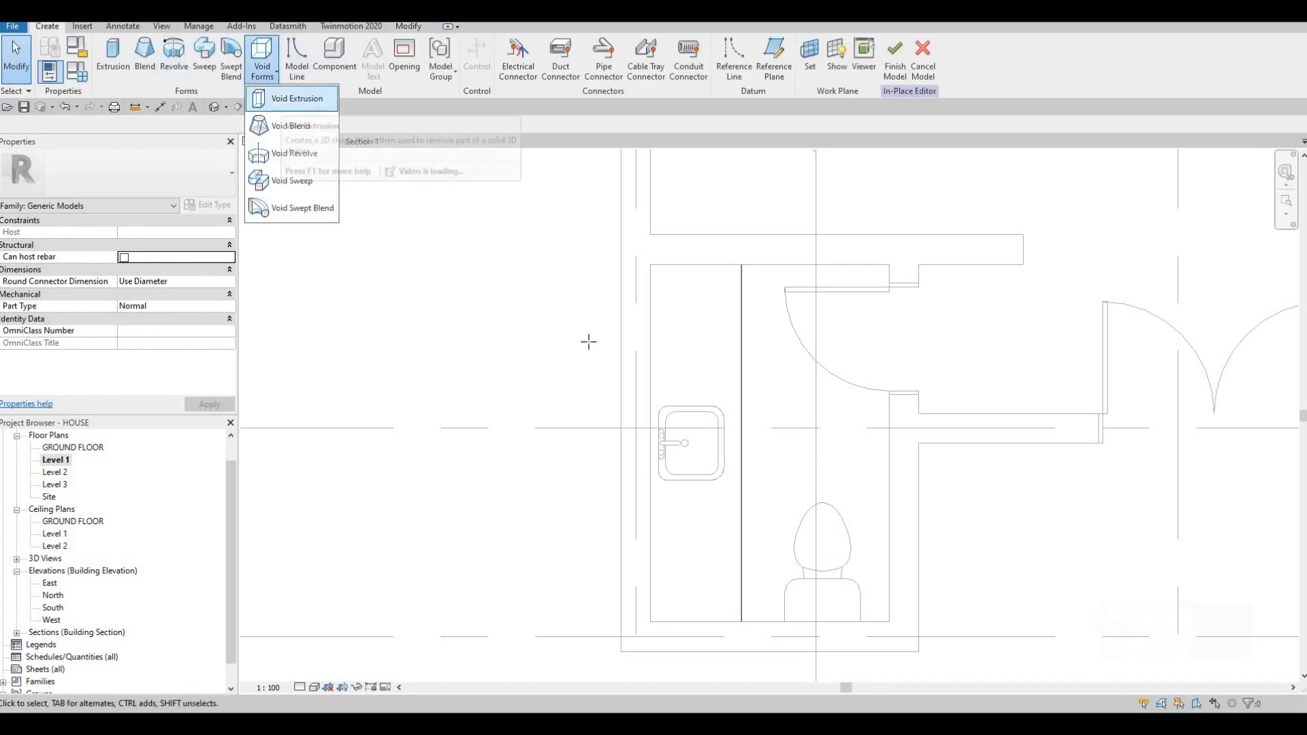
pyautogui.click(293, 96)
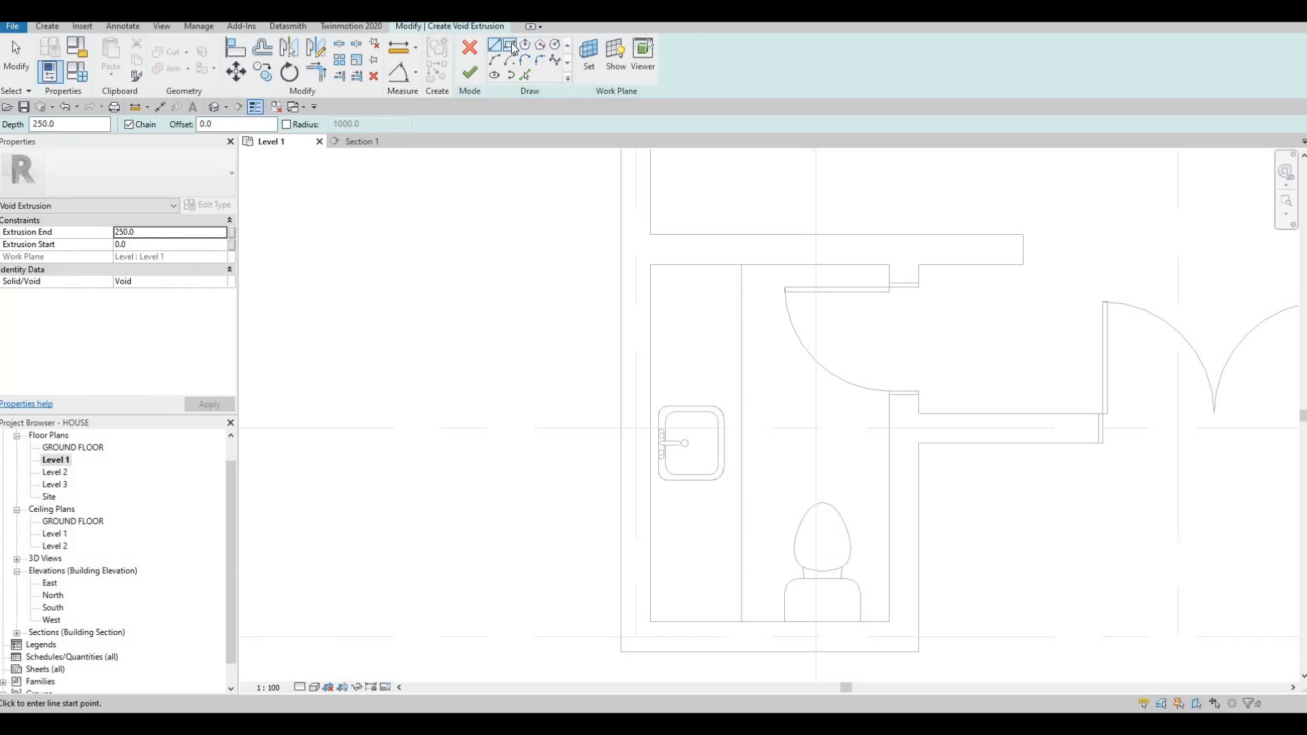
pyautogui.scroll(6, 633, 436)
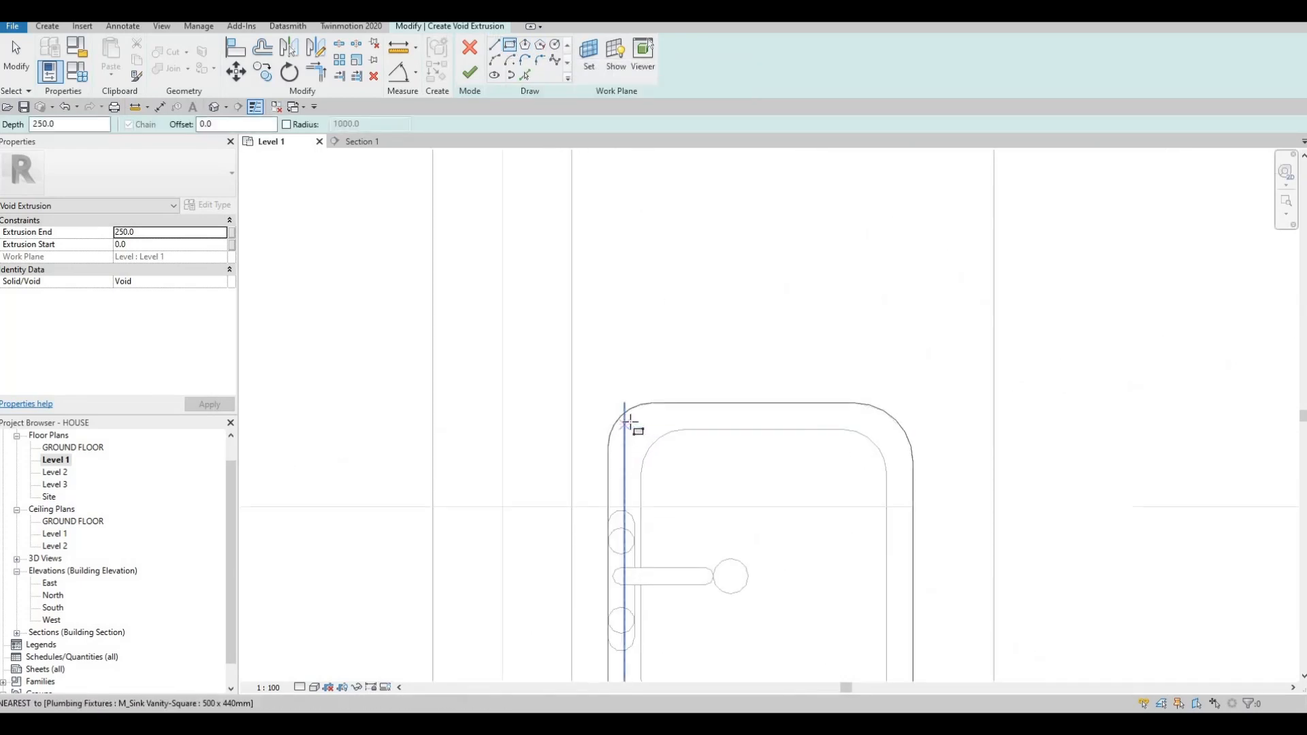
pyautogui.scroll(3, 627, 426)
pyautogui.click(627, 420)
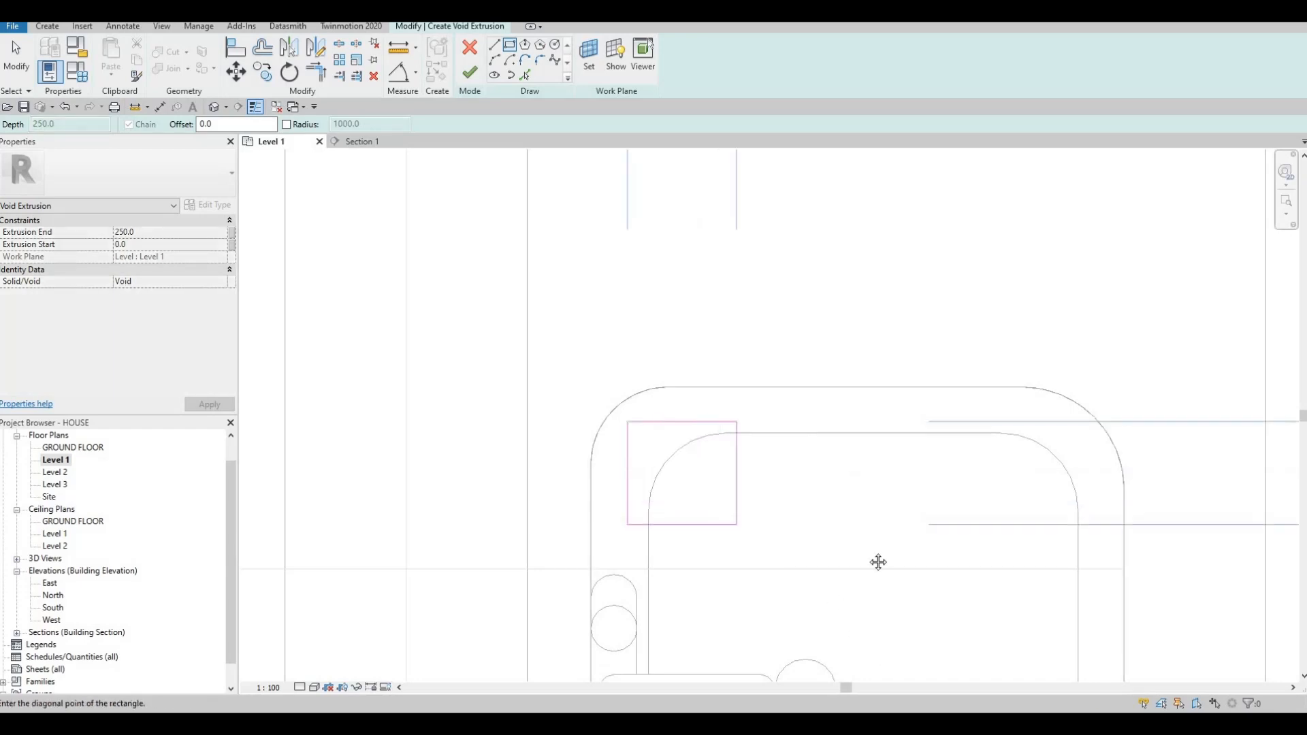
pyautogui.scroll(-4, 878, 563)
pyautogui.moveTo(962, 601); pyautogui.dragTo(980, 446, button='middle')
pyautogui.scroll(2, 967, 603)
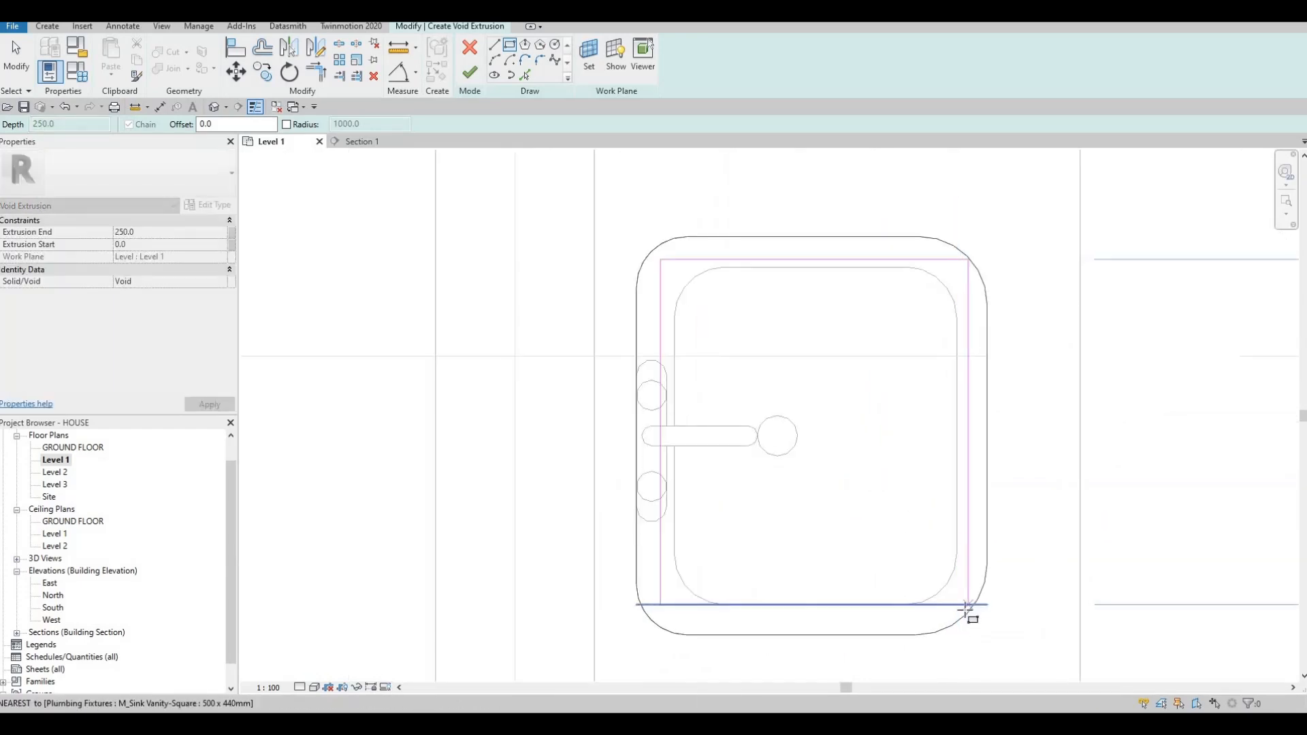
pyautogui.scroll(3, 963, 609)
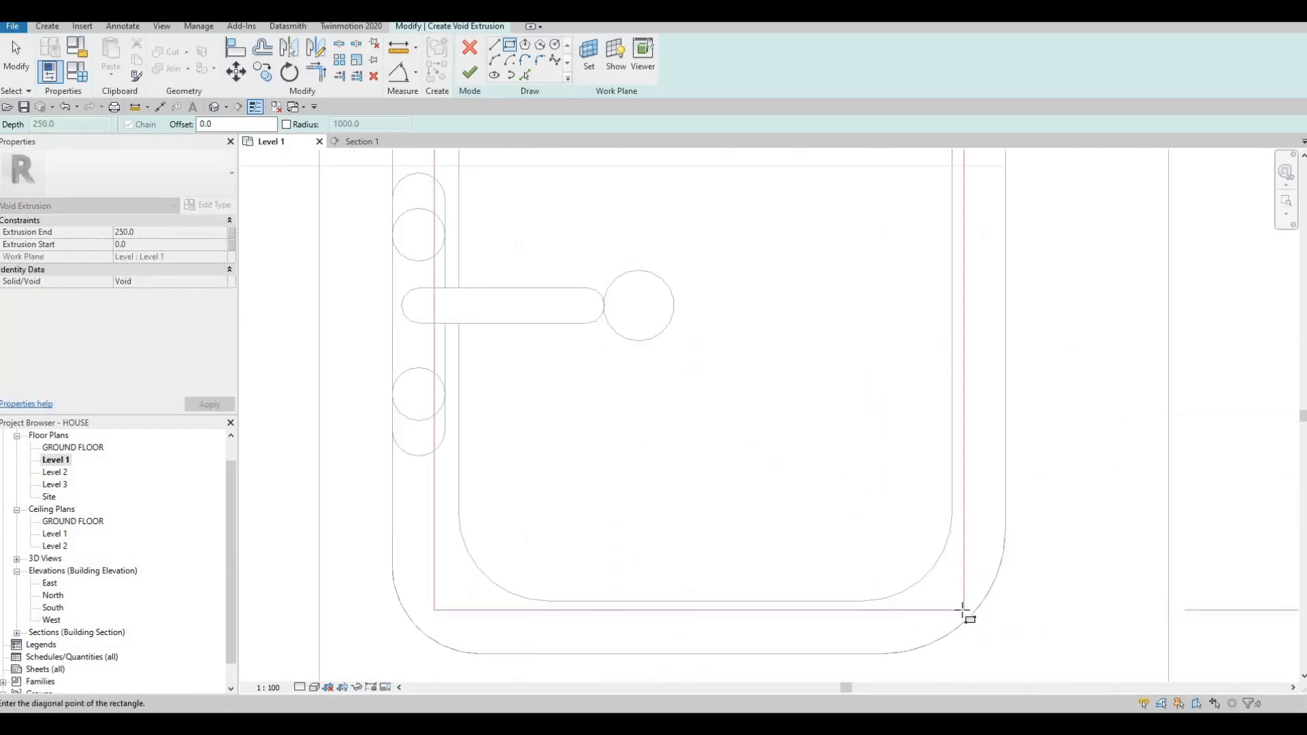
pyautogui.click(859, 507)
pyautogui.scroll(-2, 676, 336)
pyautogui.press('Escape')
pyautogui.press('Escape')
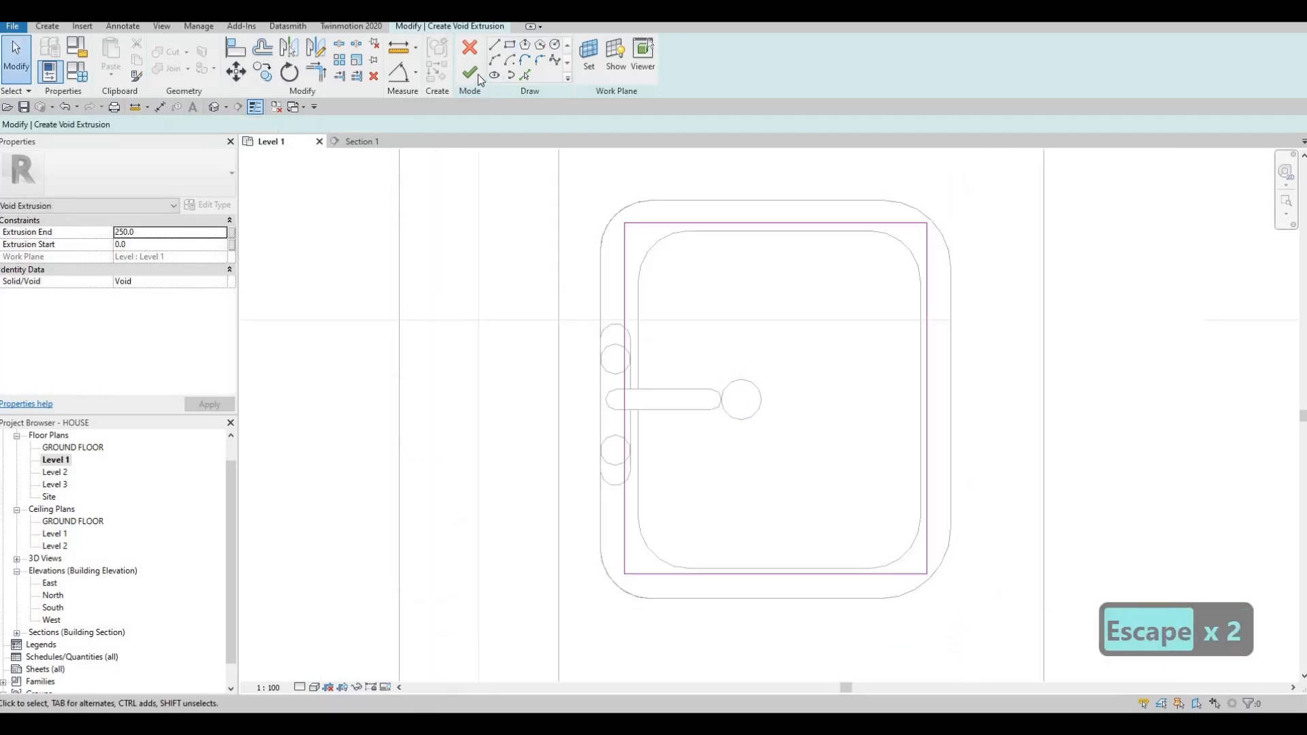
pyautogui.click(470, 71)
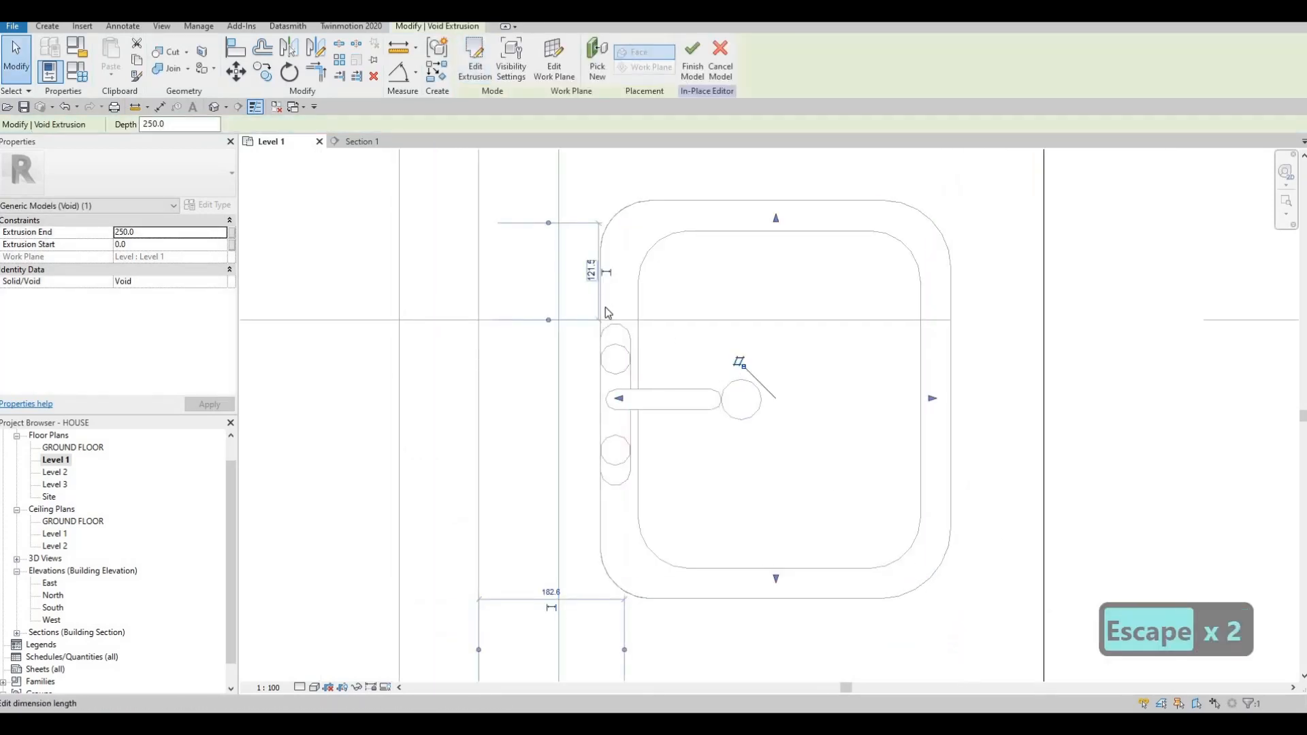
# In Section 1, stretch the void's top to 750 mm at the counter top and its base to about 496.5 mm
pyautogui.scroll(-5, 595, 187)
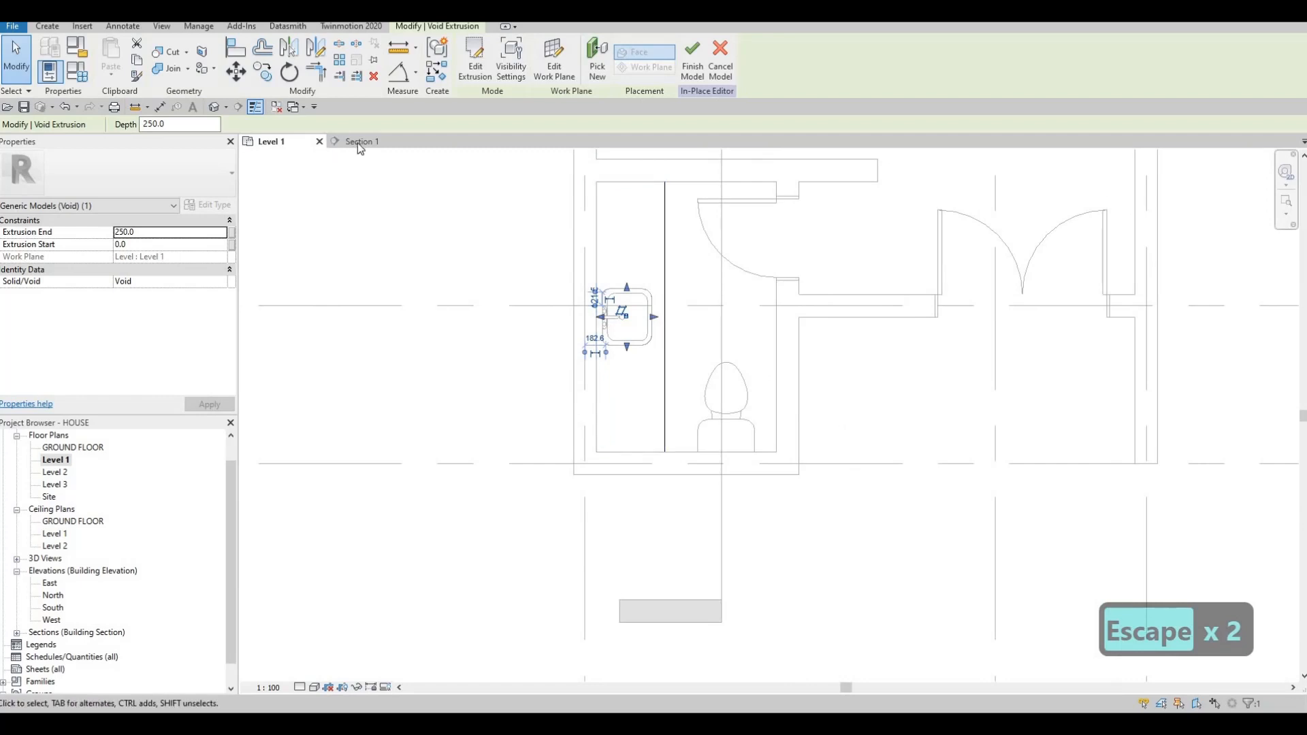
pyautogui.hotkey('ctrl', 'Tab')
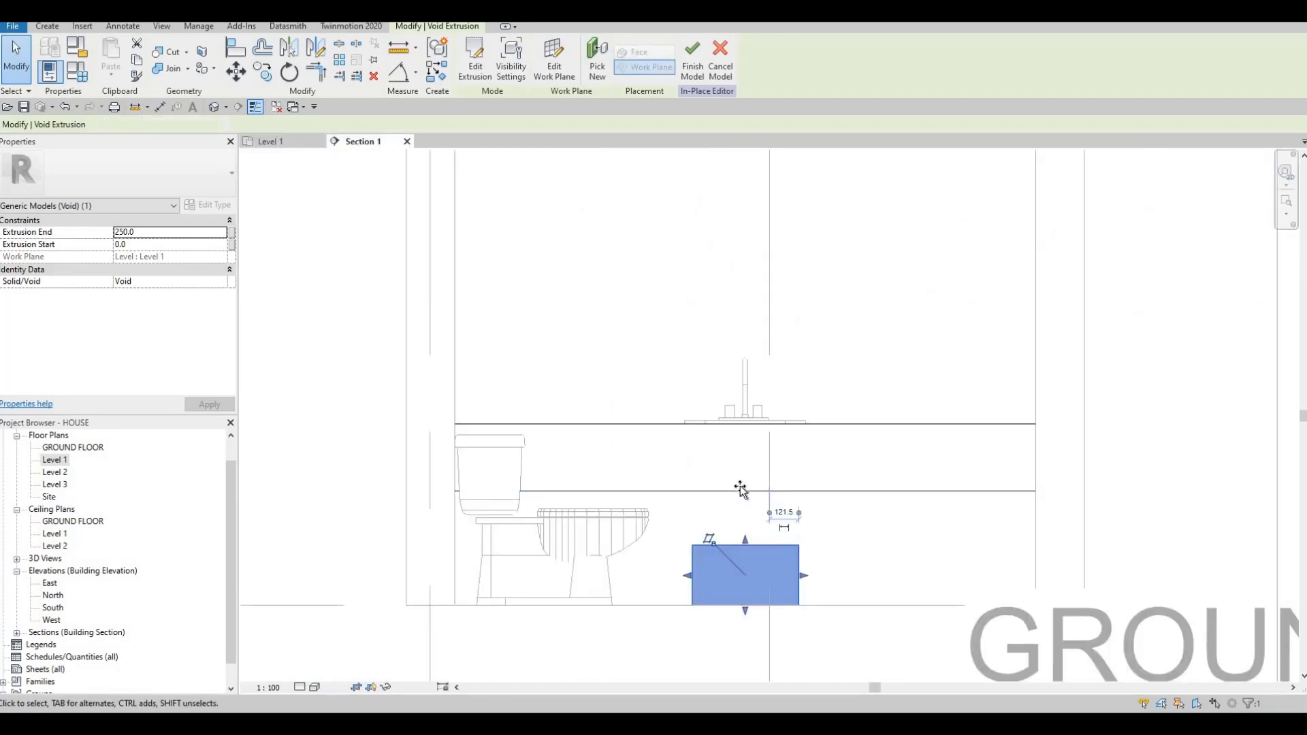
pyautogui.moveTo(753, 436); pyautogui.dragTo(755, 427)
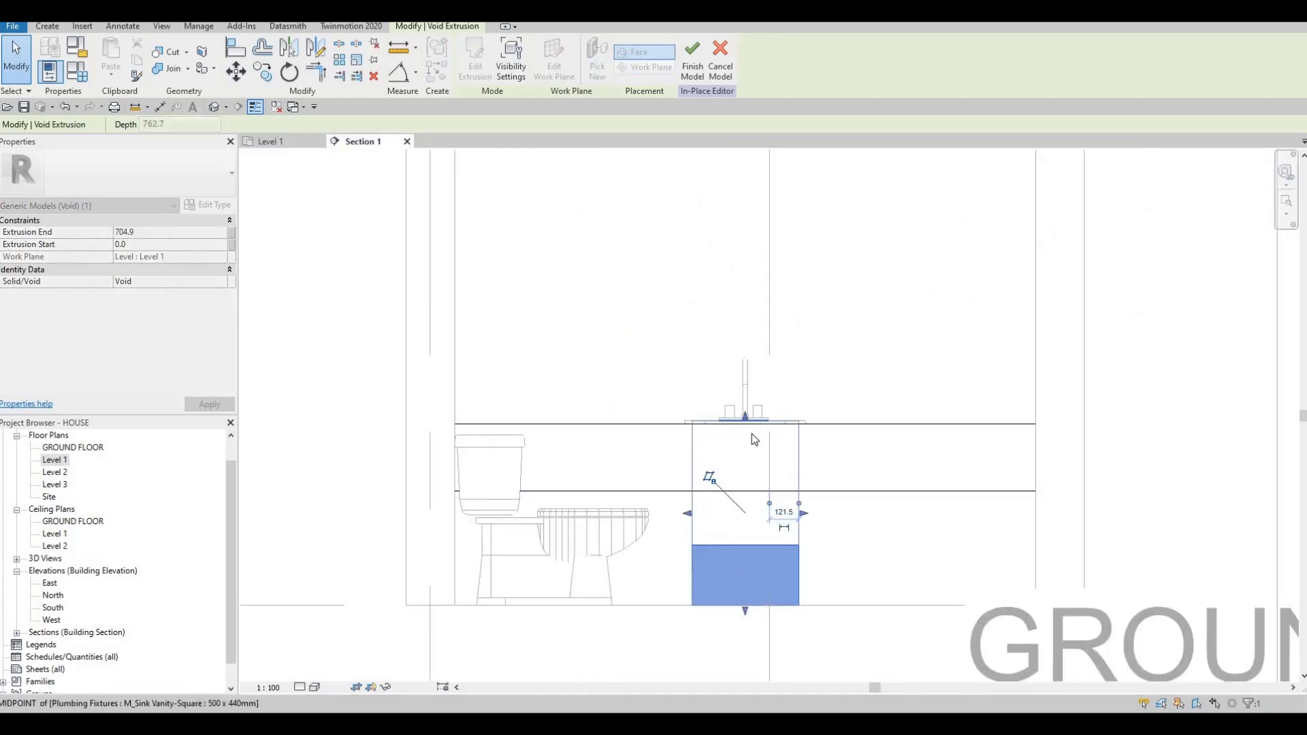
pyautogui.moveTo(745, 611); pyautogui.dragTo(762, 475)
pyautogui.scroll(3, 771, 431)
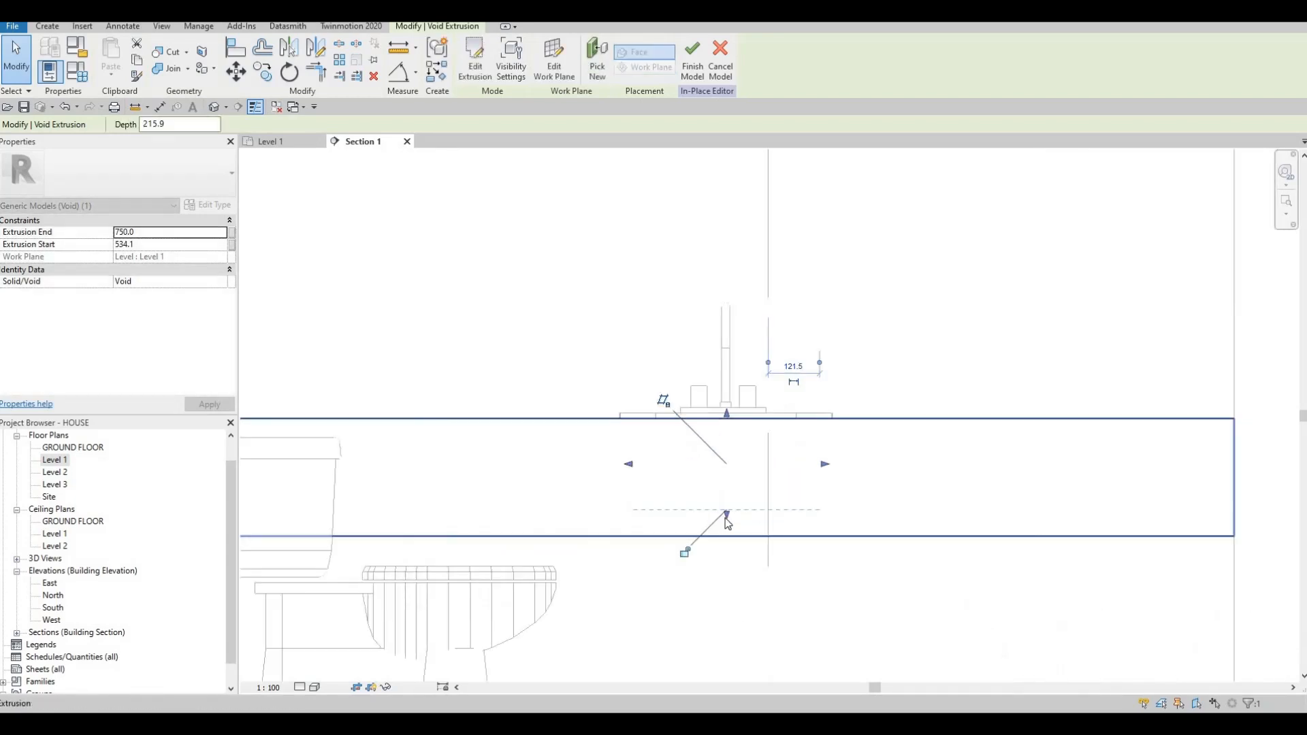
pyautogui.moveTo(728, 528); pyautogui.dragTo(727, 542)
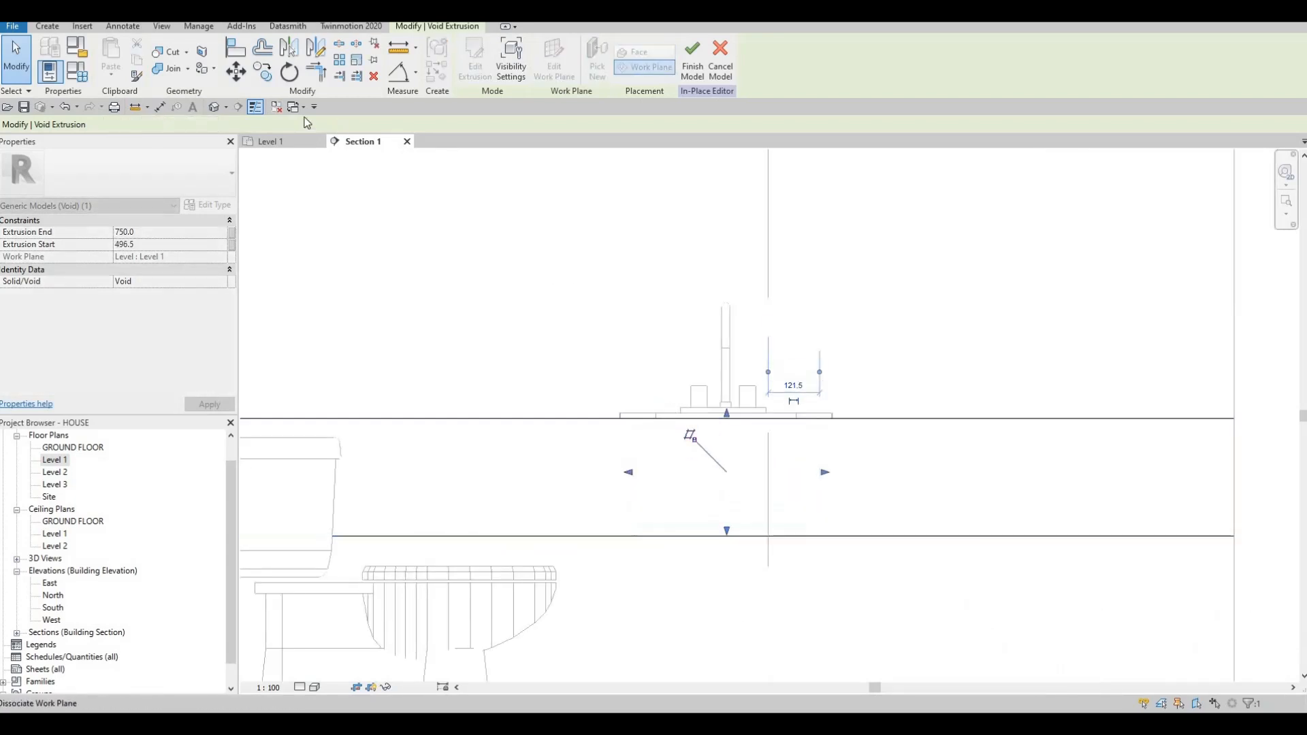
# Try to cut the counter with the void and finish the in-place model, deleting the void that cuts nothing
pyautogui.click(166, 53)
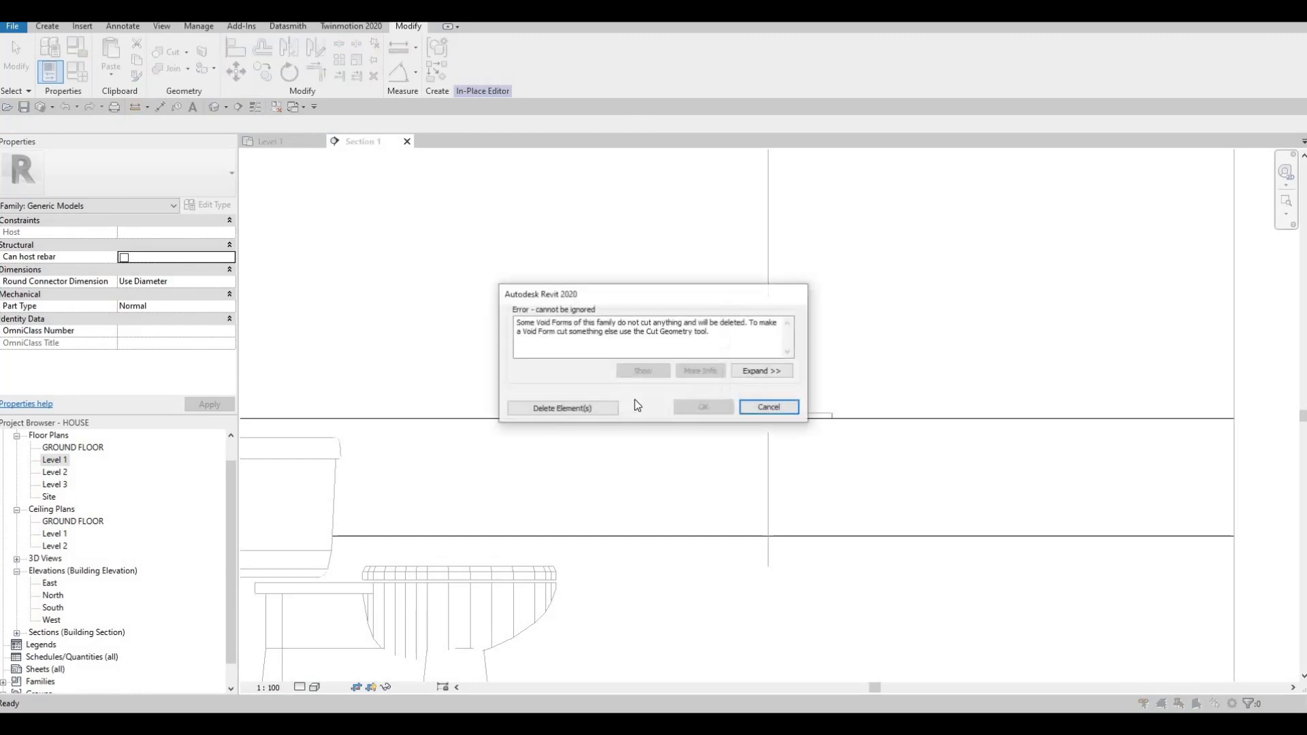
pyautogui.press('Escape')
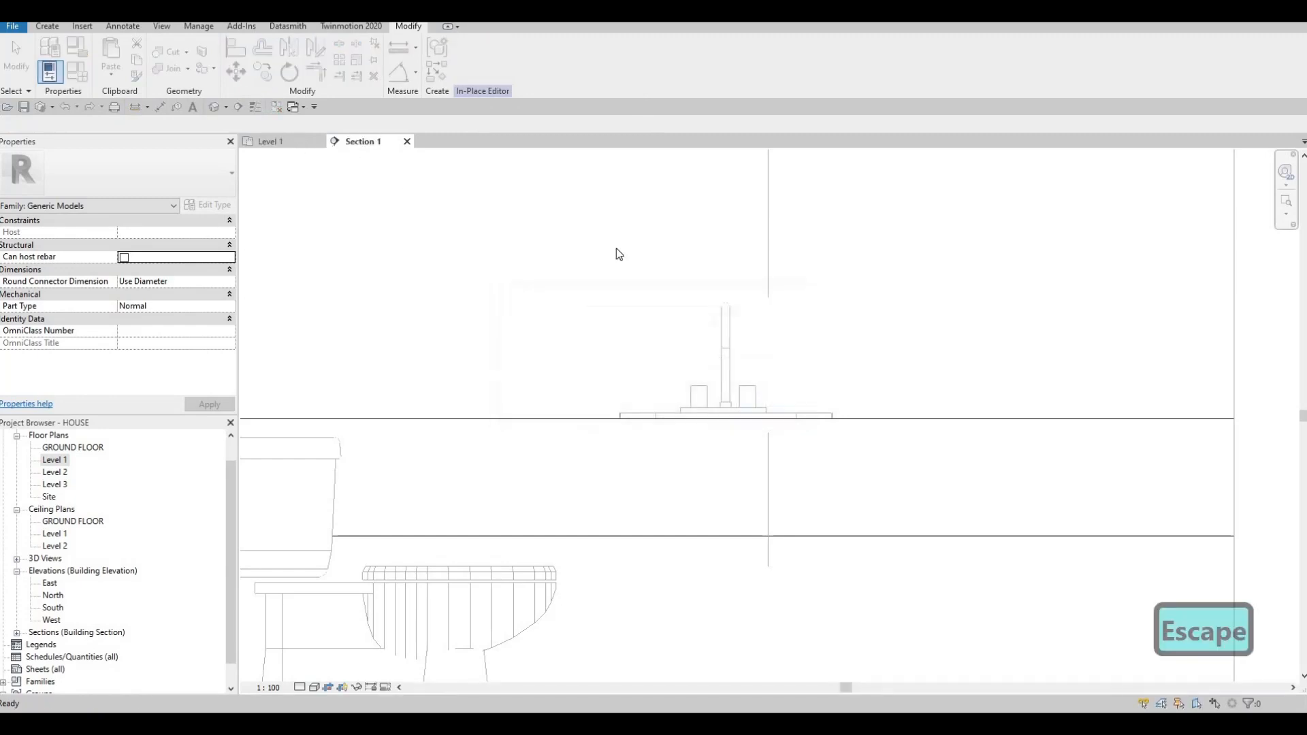
pyautogui.scroll(3, 606, 265)
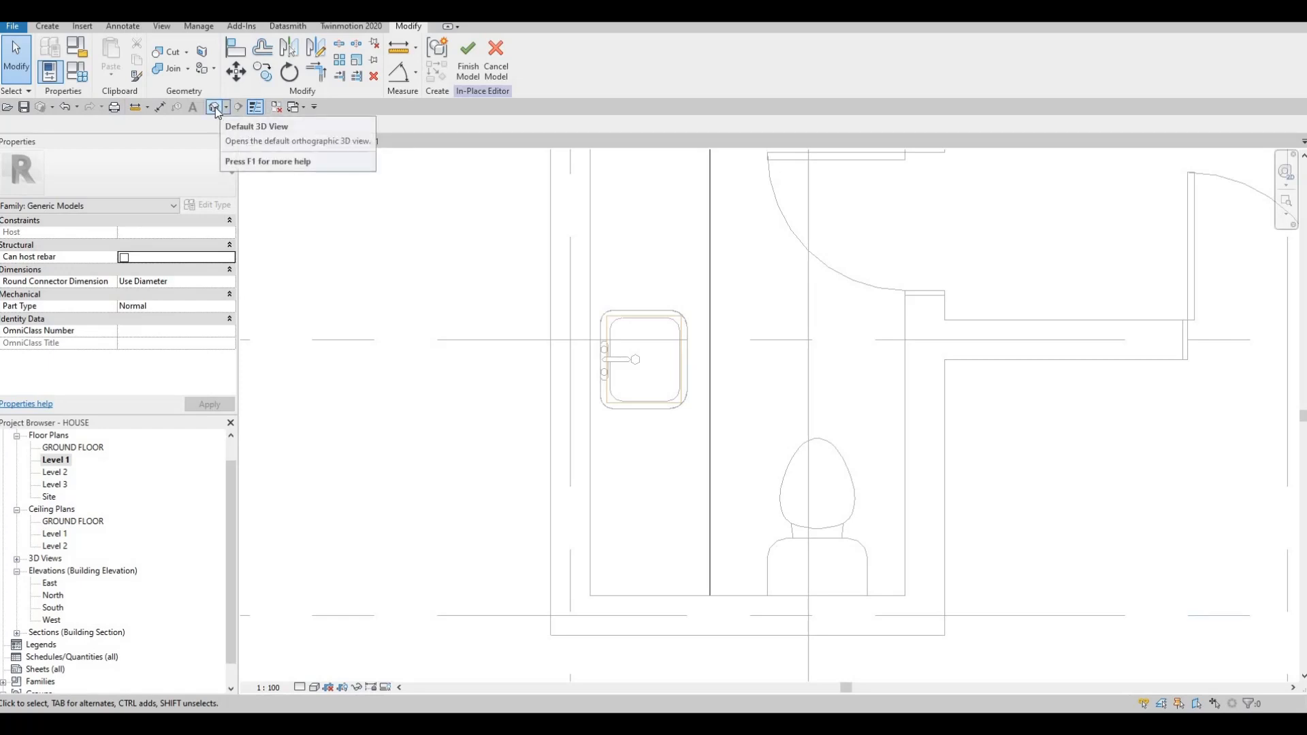
pyautogui.click(171, 55)
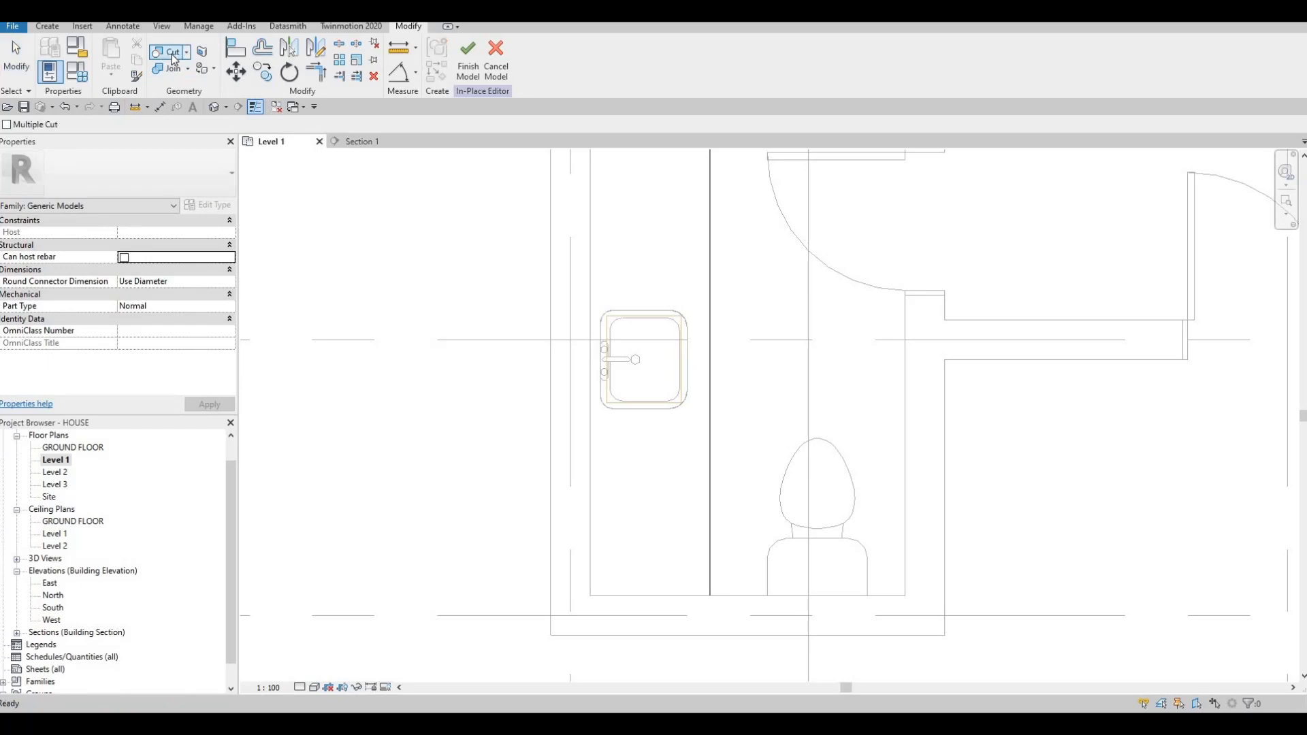
pyautogui.click(480, 61)
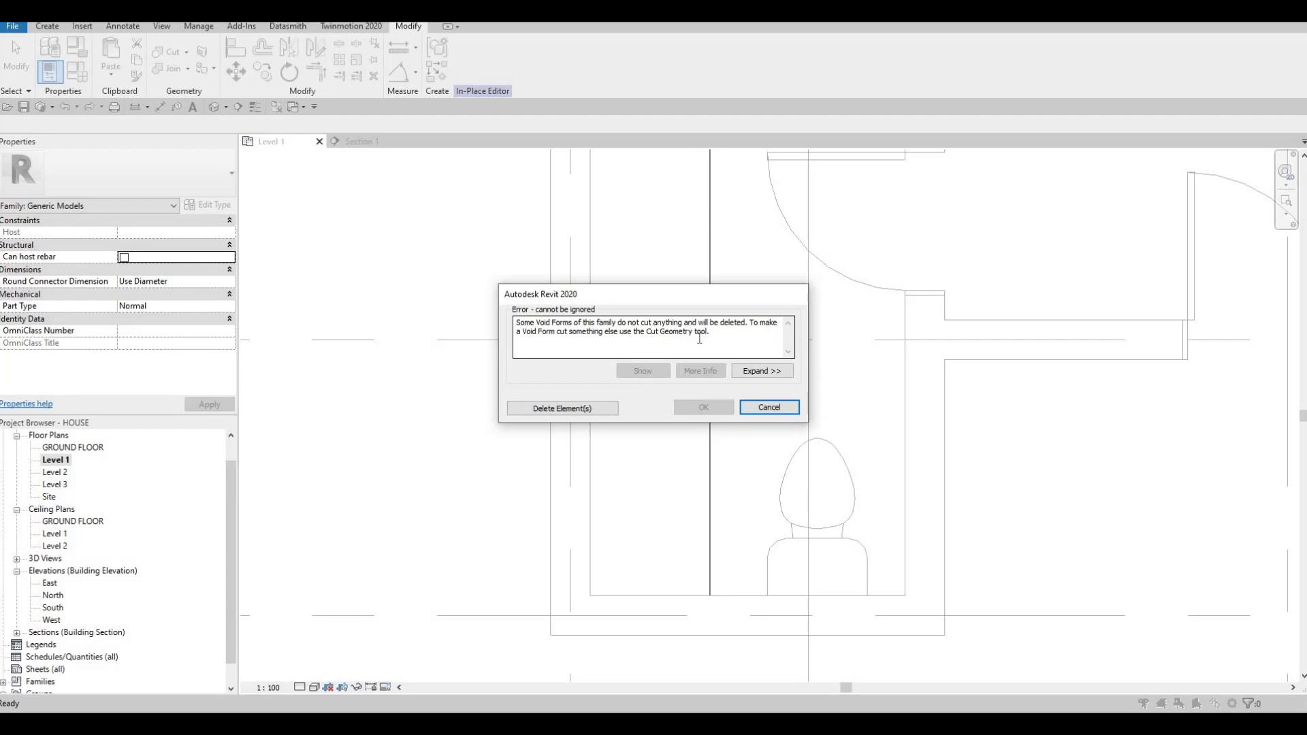
pyautogui.click(576, 409)
pyautogui.press('Escape')
pyautogui.press('Escape')
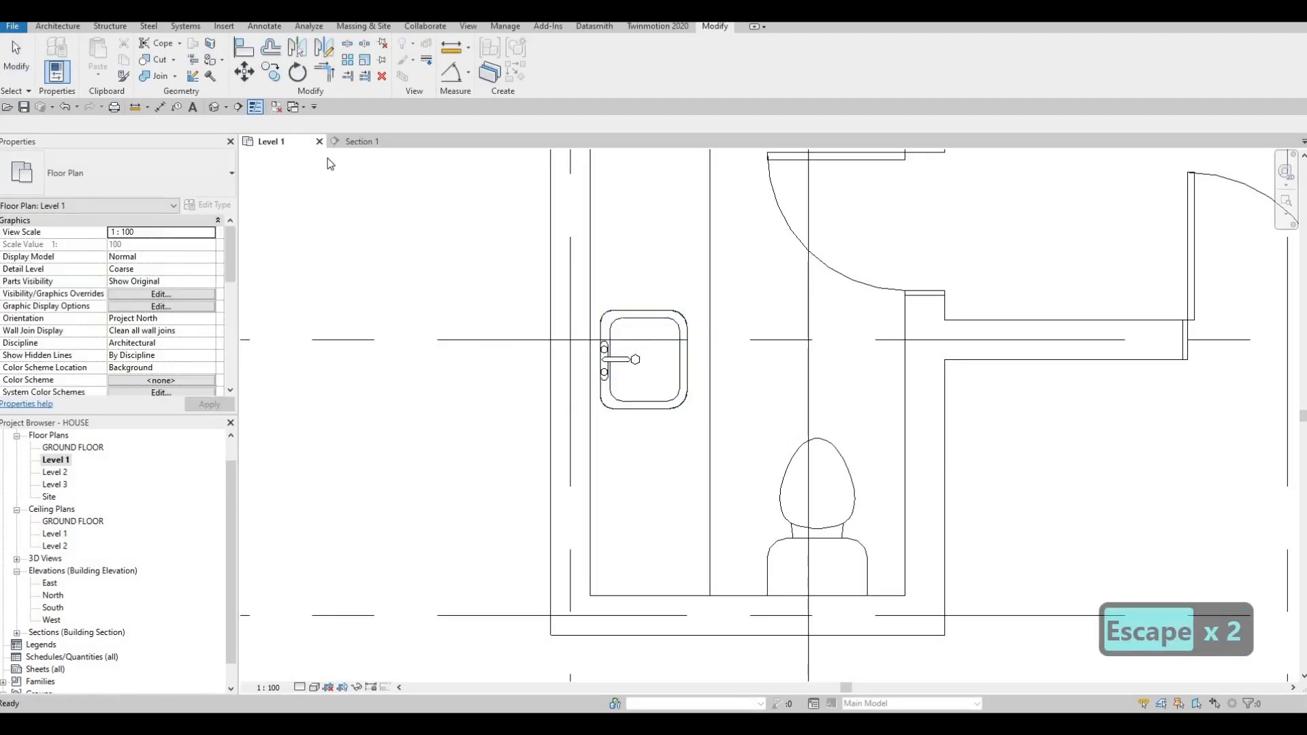
# Open the default 3D view, look down at the sink counter and open the counter for in-place editing
pyautogui.click(358, 141)
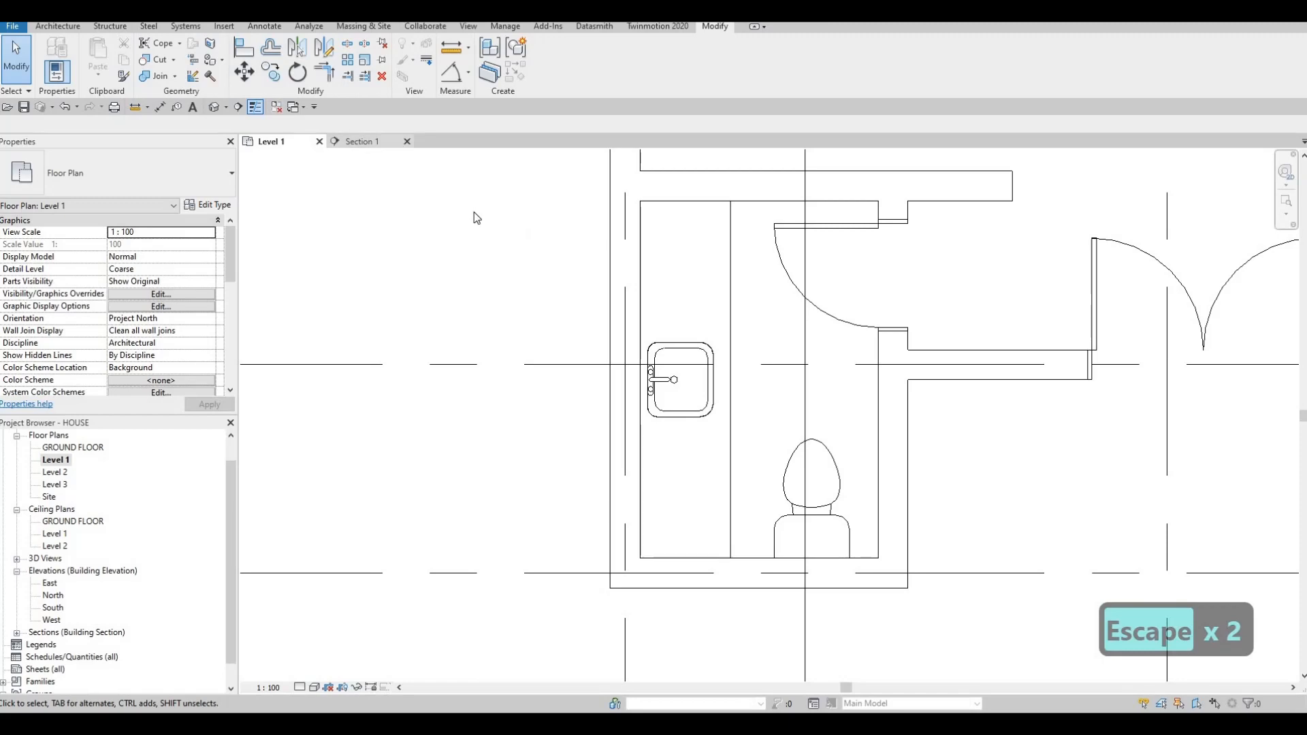
pyautogui.click(213, 107)
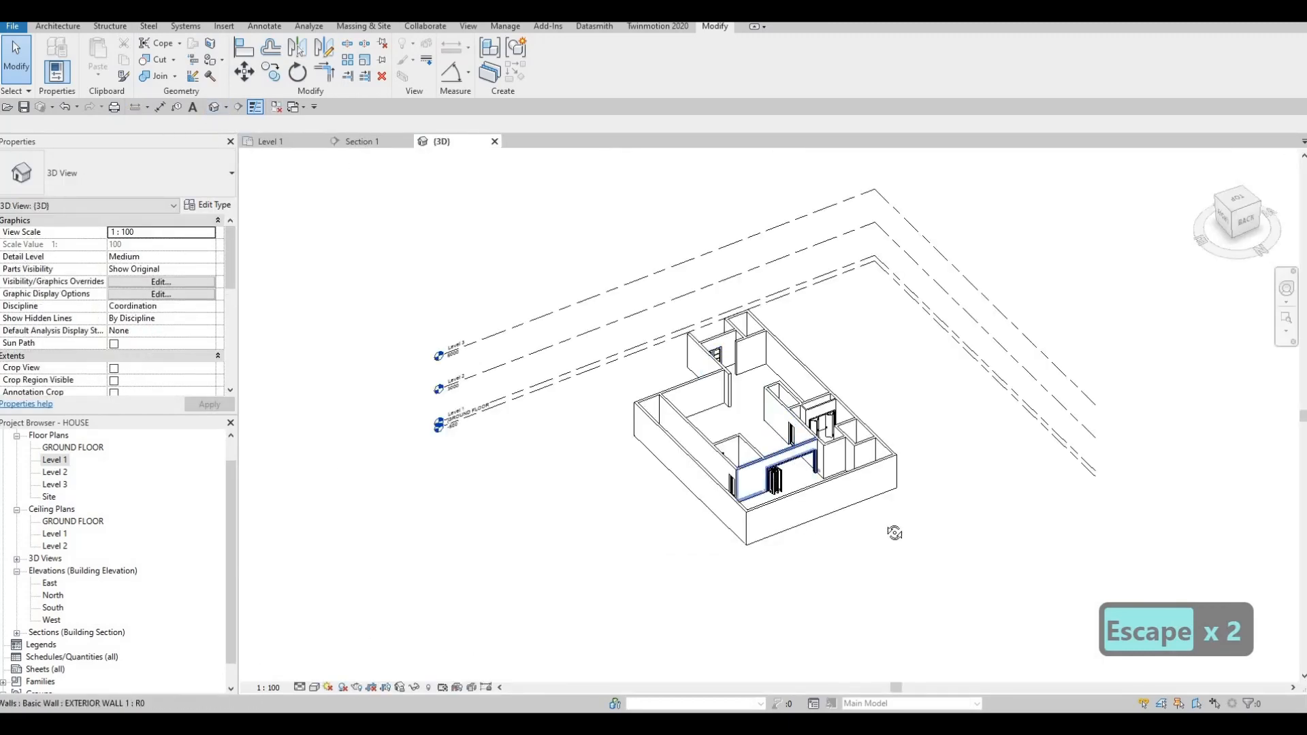
pyautogui.keyDown('shift'); pyautogui.moveTo(893, 532); pyautogui.dragTo(663, 367, button='middle'); pyautogui.keyUp('shift')
pyautogui.scroll(5, 650, 342)
pyautogui.moveTo(523, 575); pyautogui.dragTo(553, 450, button='middle')
pyautogui.scroll(6, 554, 449)
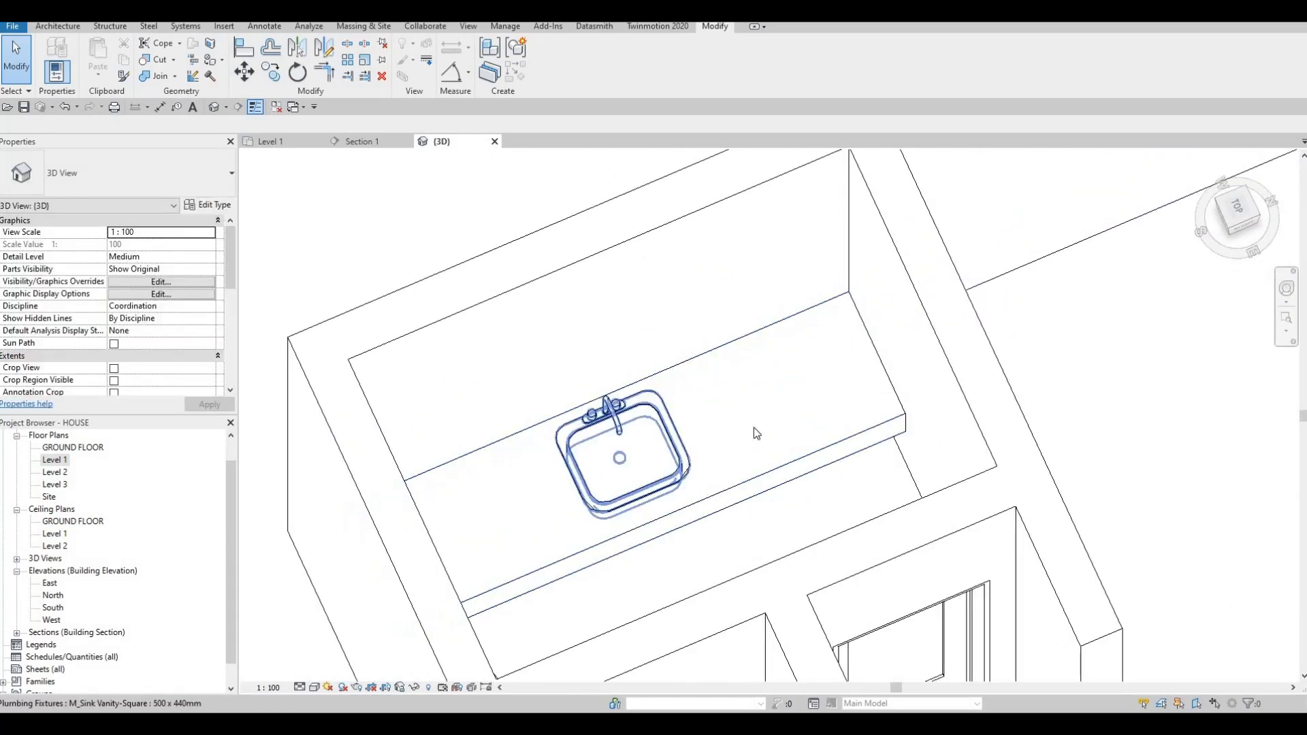
pyautogui.click(797, 326)
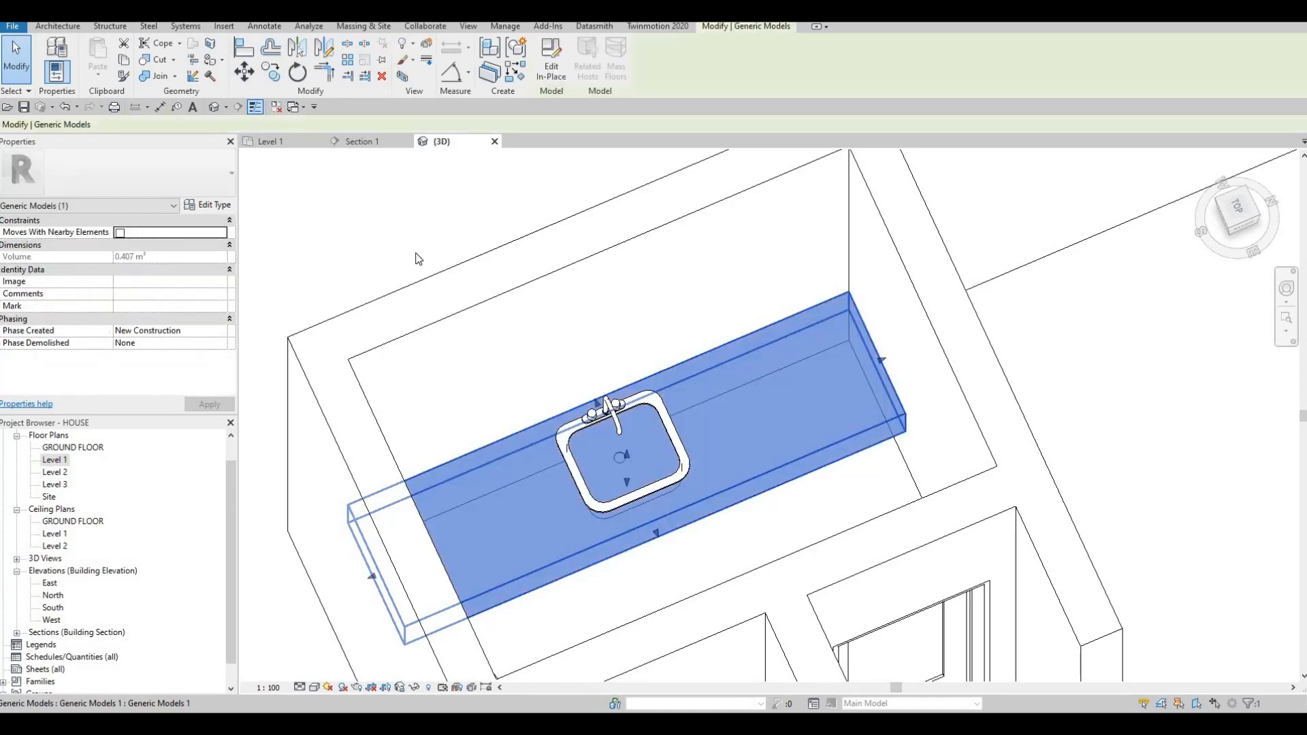
pyautogui.click(540, 72)
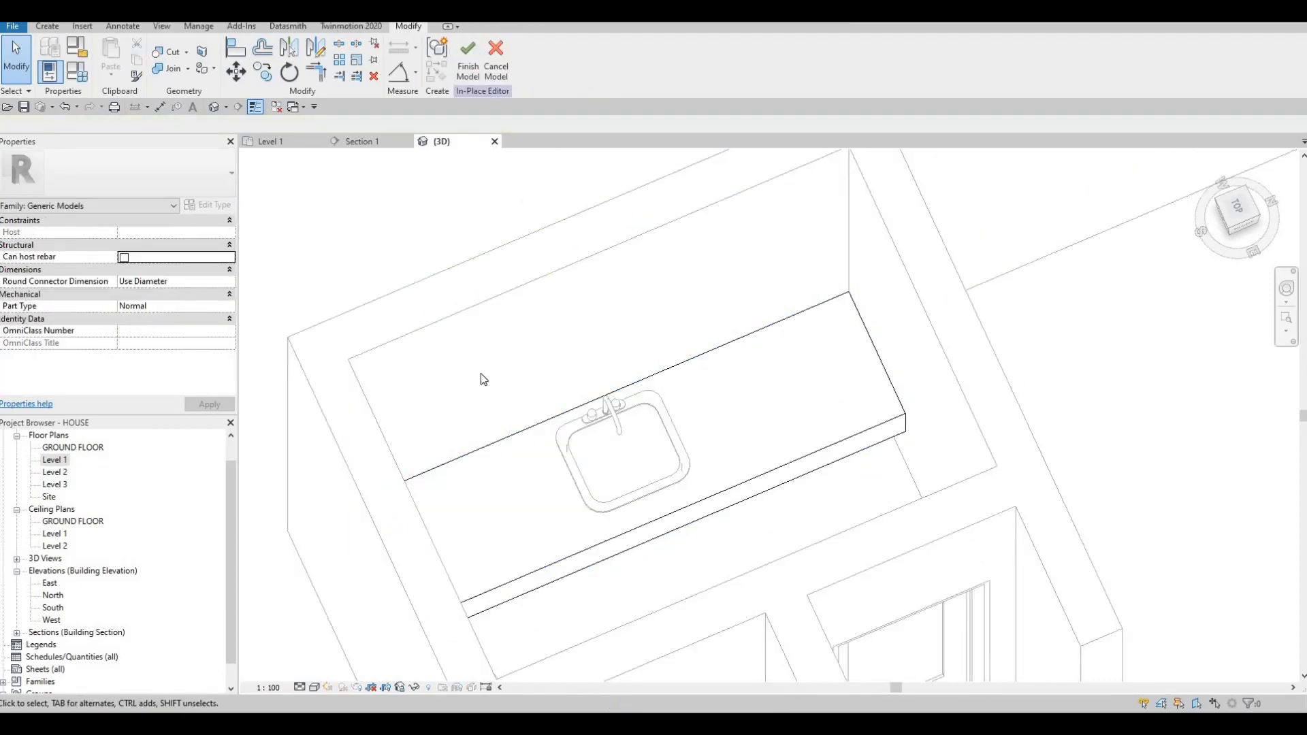
# In the Level 1 plan, create a 250 mm void extrusion from a rectangle about 382.5 by 445.5 mm between the sink's rim and basin
pyautogui.click(281, 142)
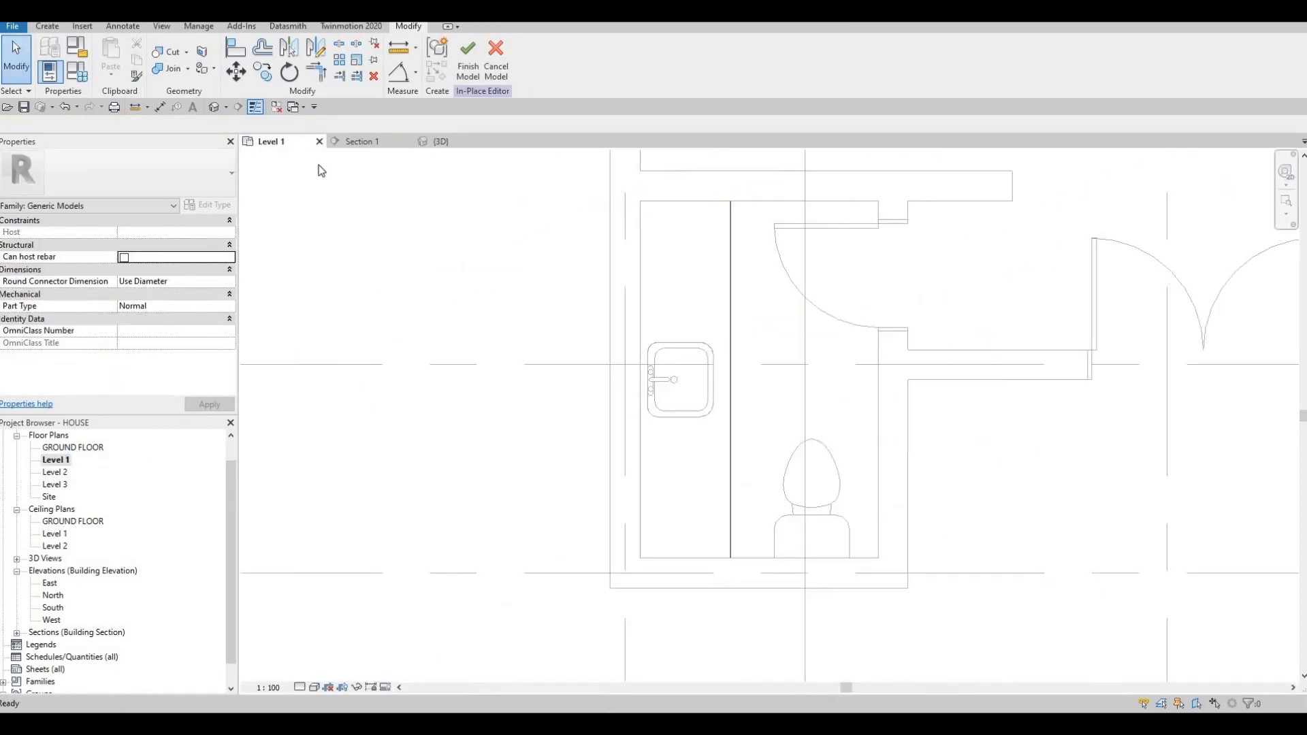
pyautogui.click(47, 27)
pyautogui.click(264, 66)
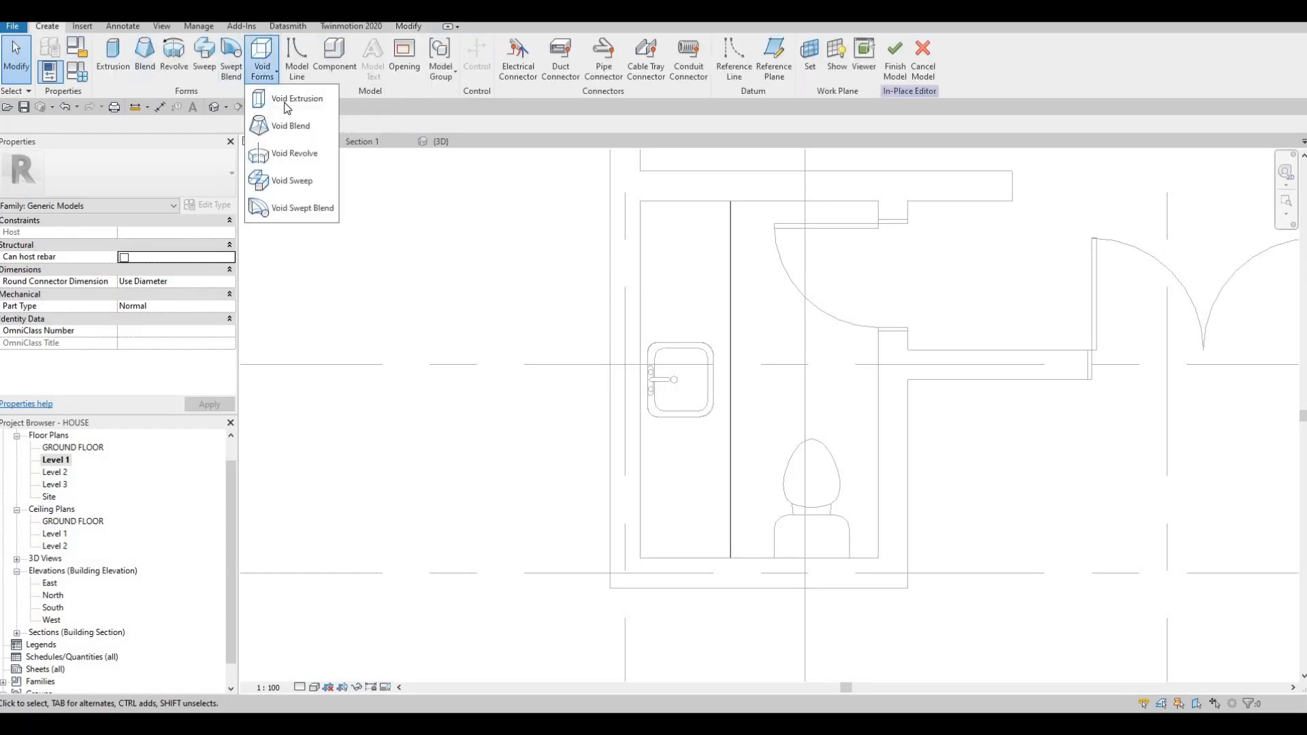
pyautogui.click(289, 97)
pyautogui.scroll(2, 575, 342)
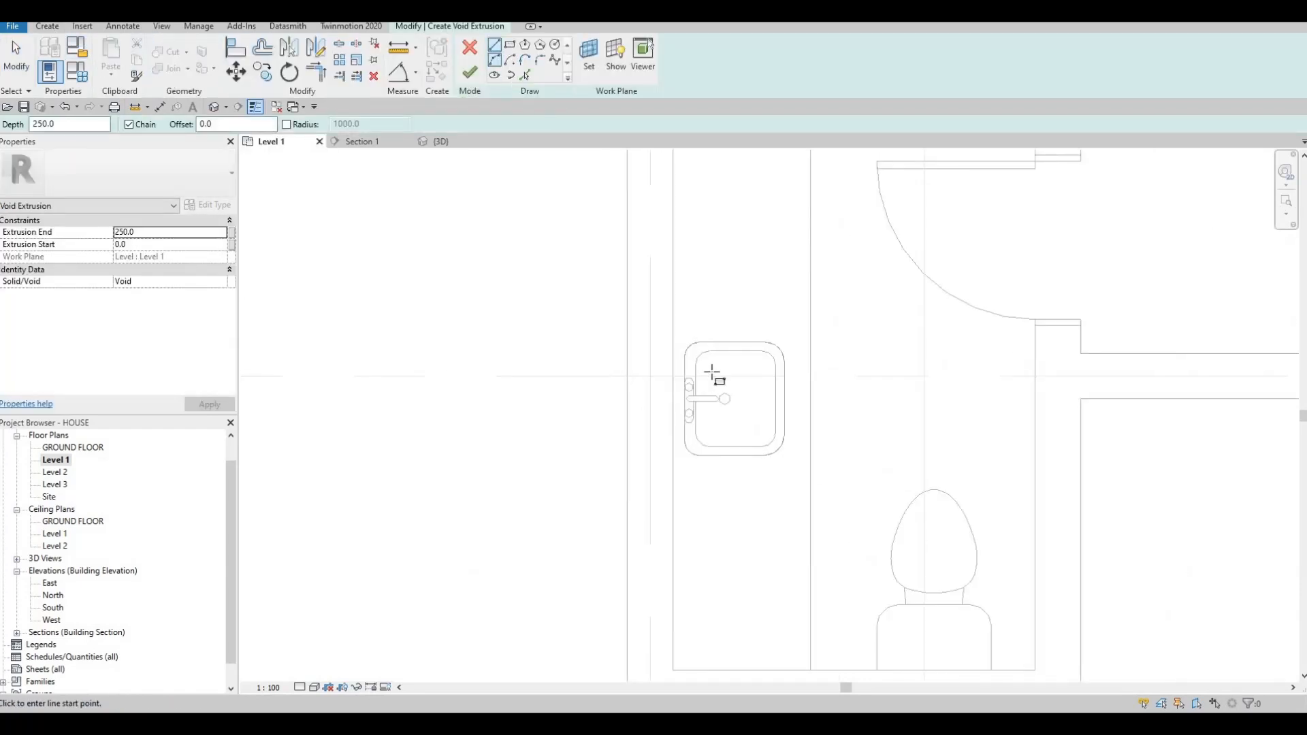
pyautogui.scroll(4, 711, 372)
pyautogui.click(661, 311)
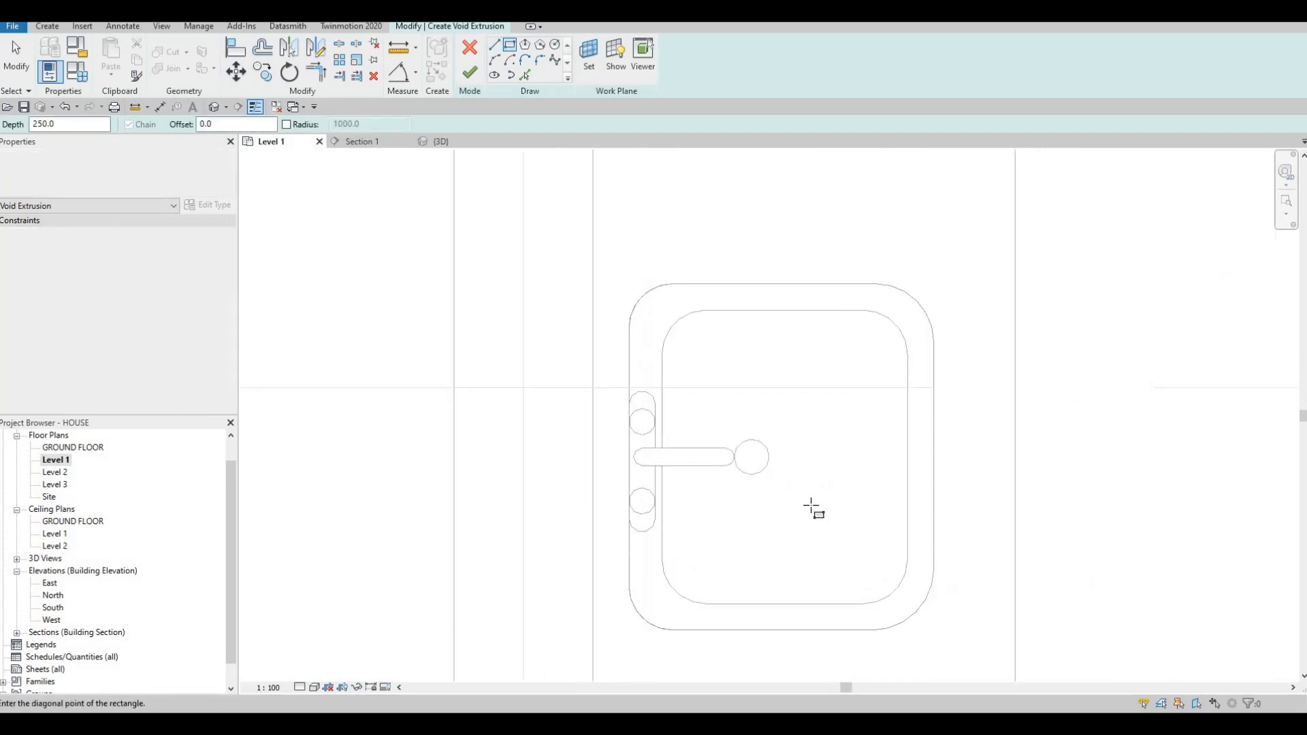
pyautogui.click(916, 611)
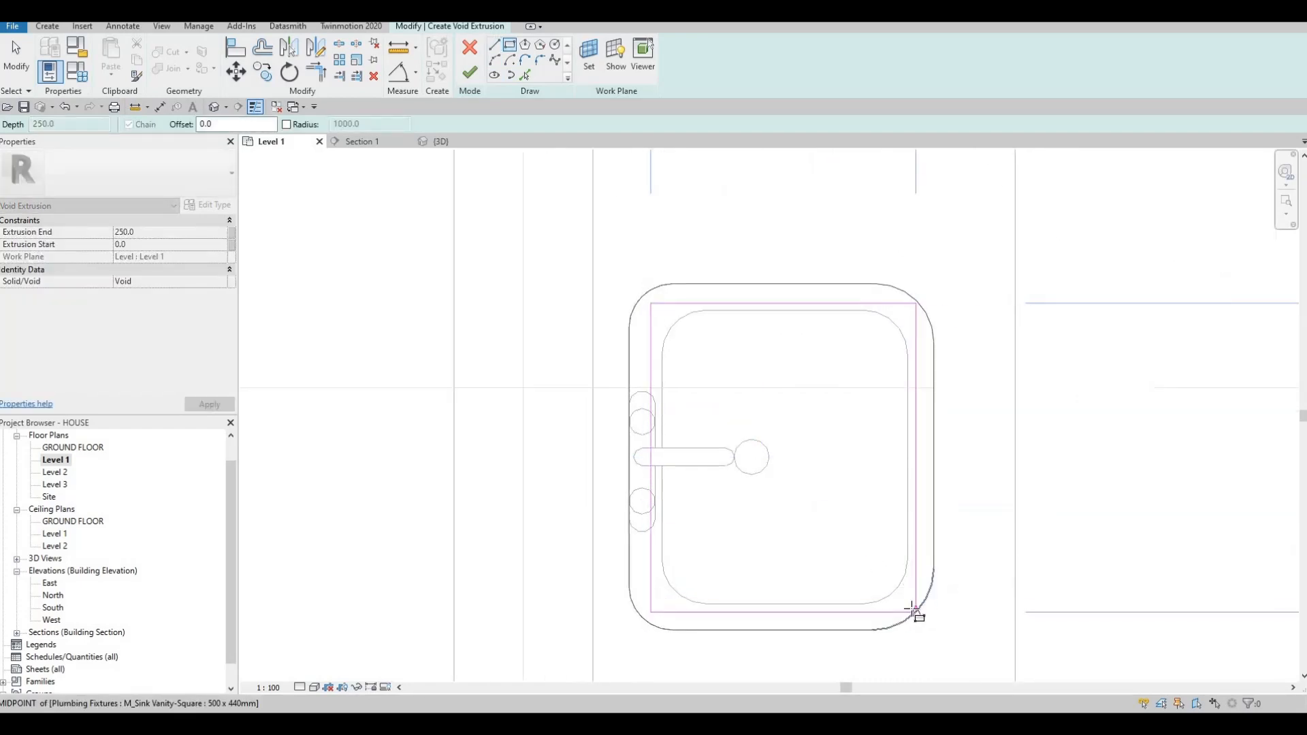
pyautogui.scroll(2, 915, 611)
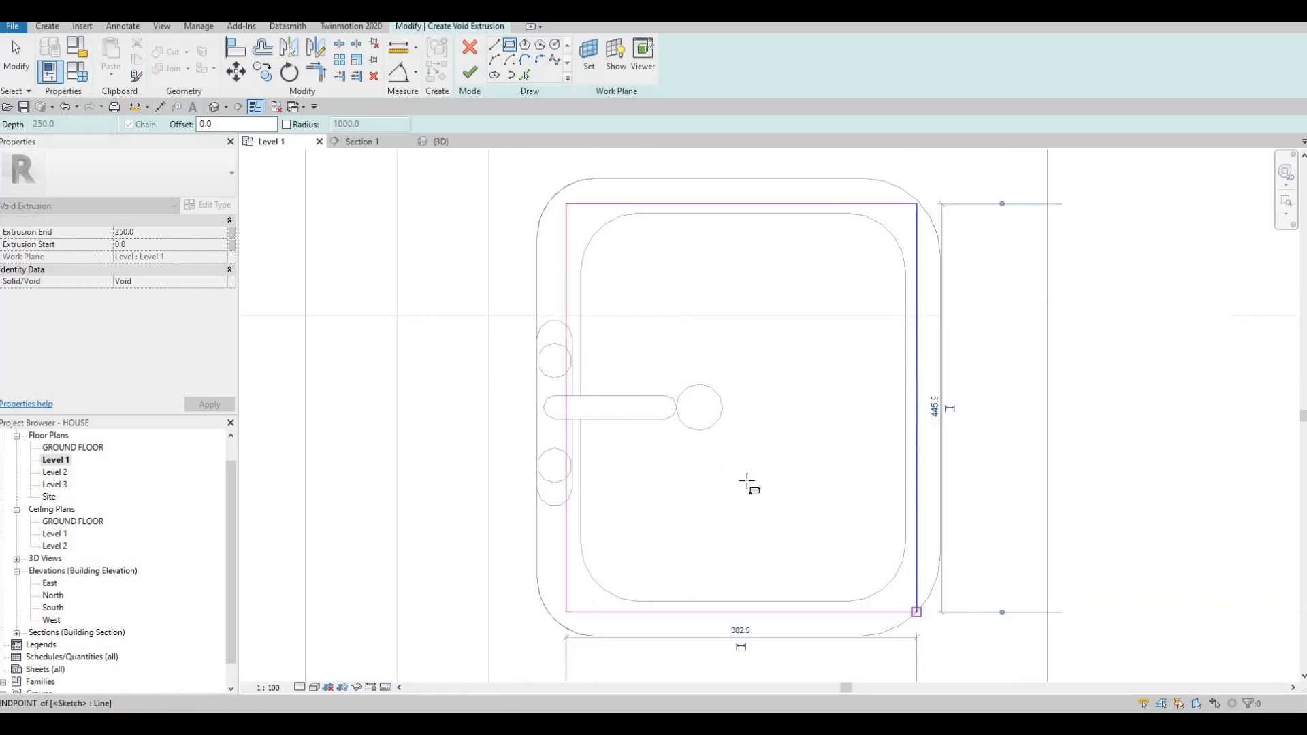
pyautogui.press('Escape')
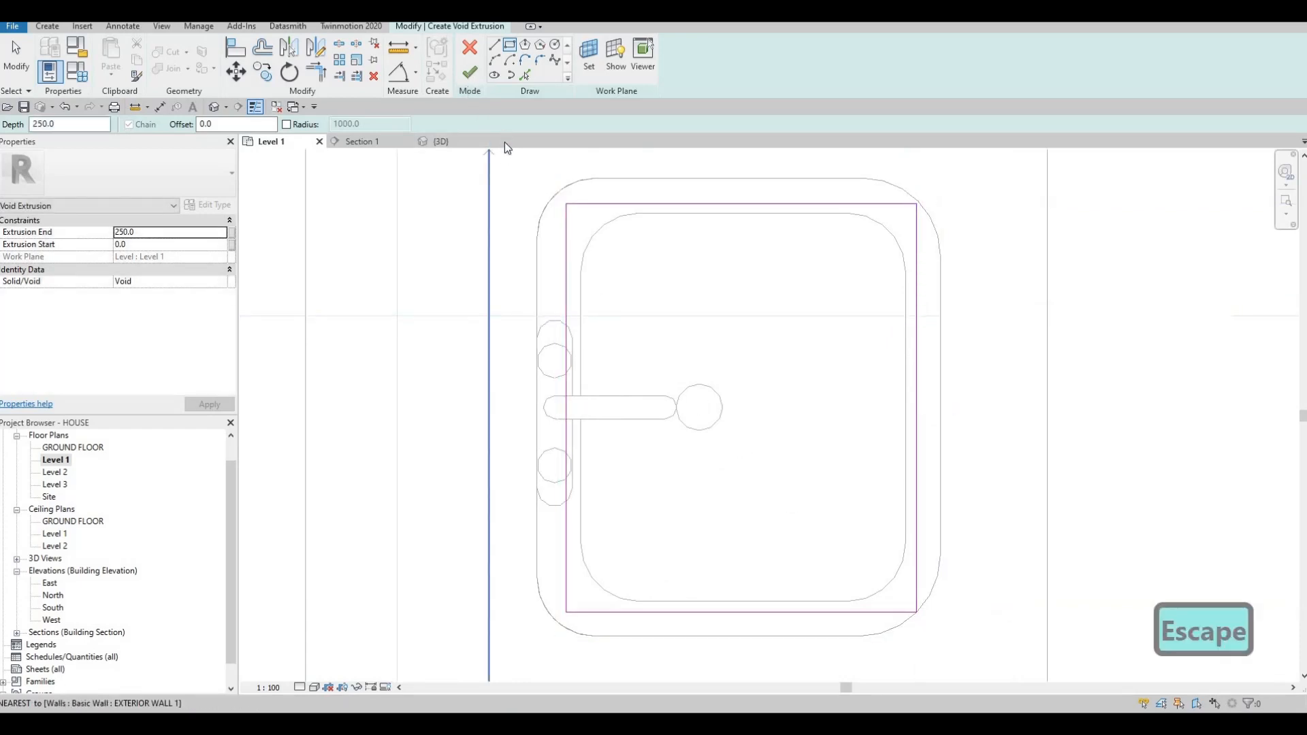
pyautogui.click(470, 72)
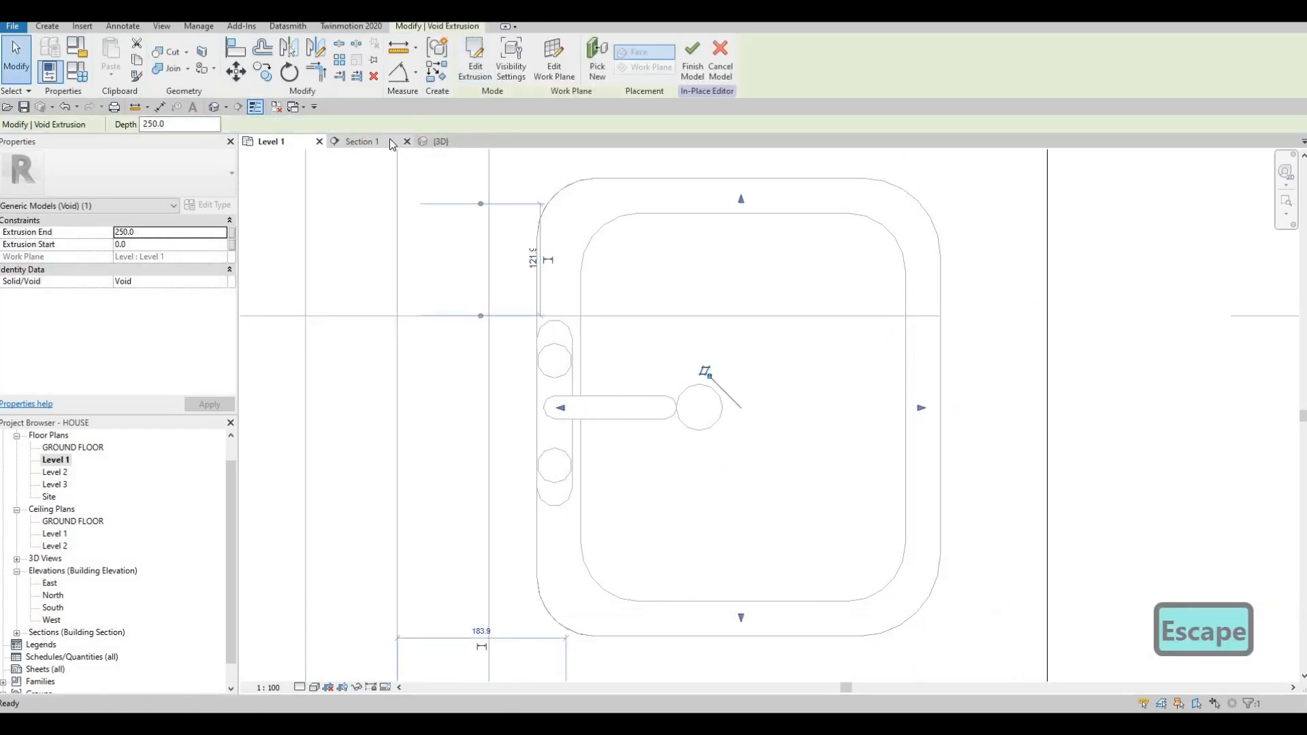
# In Section 1, stretch the void's top to about 1013.5 mm above the counter and its base to about 505.2 mm
pyautogui.click(363, 142)
pyautogui.scroll(-2, 706, 501)
pyautogui.moveTo(707, 510); pyautogui.dragTo(698, 445, button='middle')
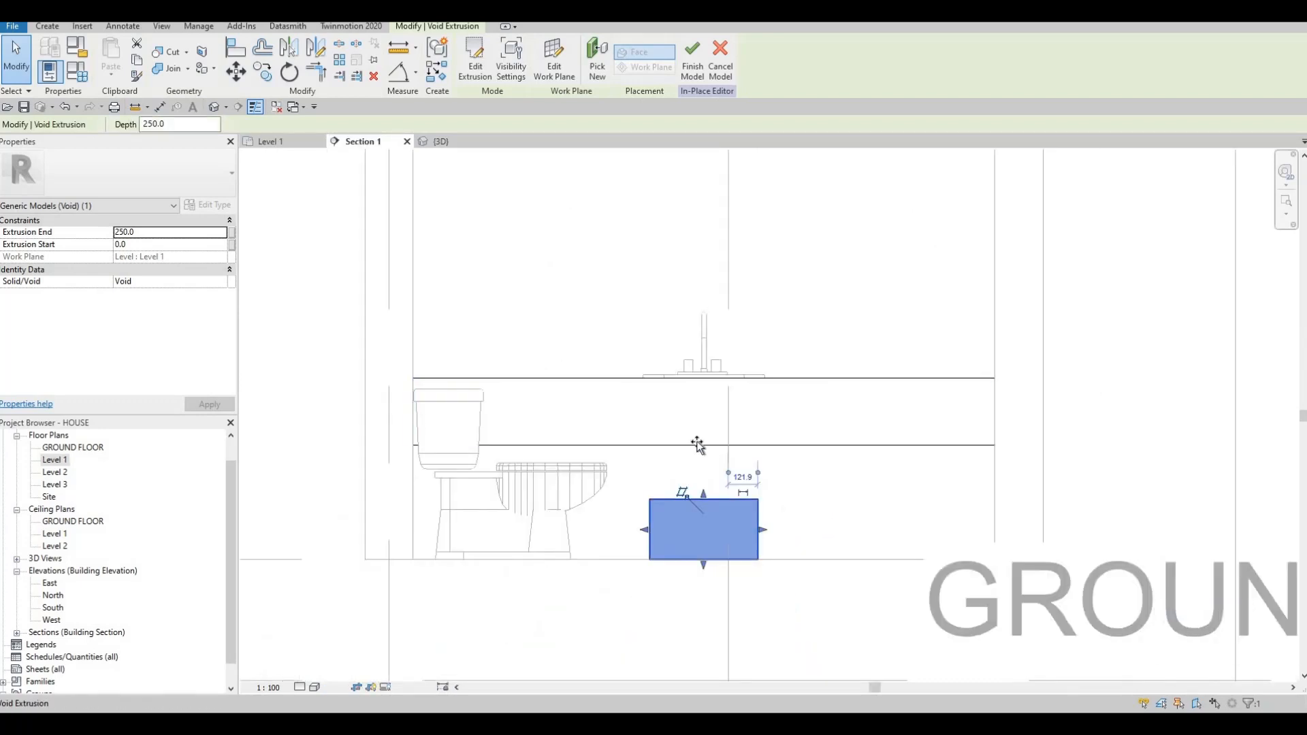
pyautogui.moveTo(703, 494); pyautogui.dragTo(705, 313)
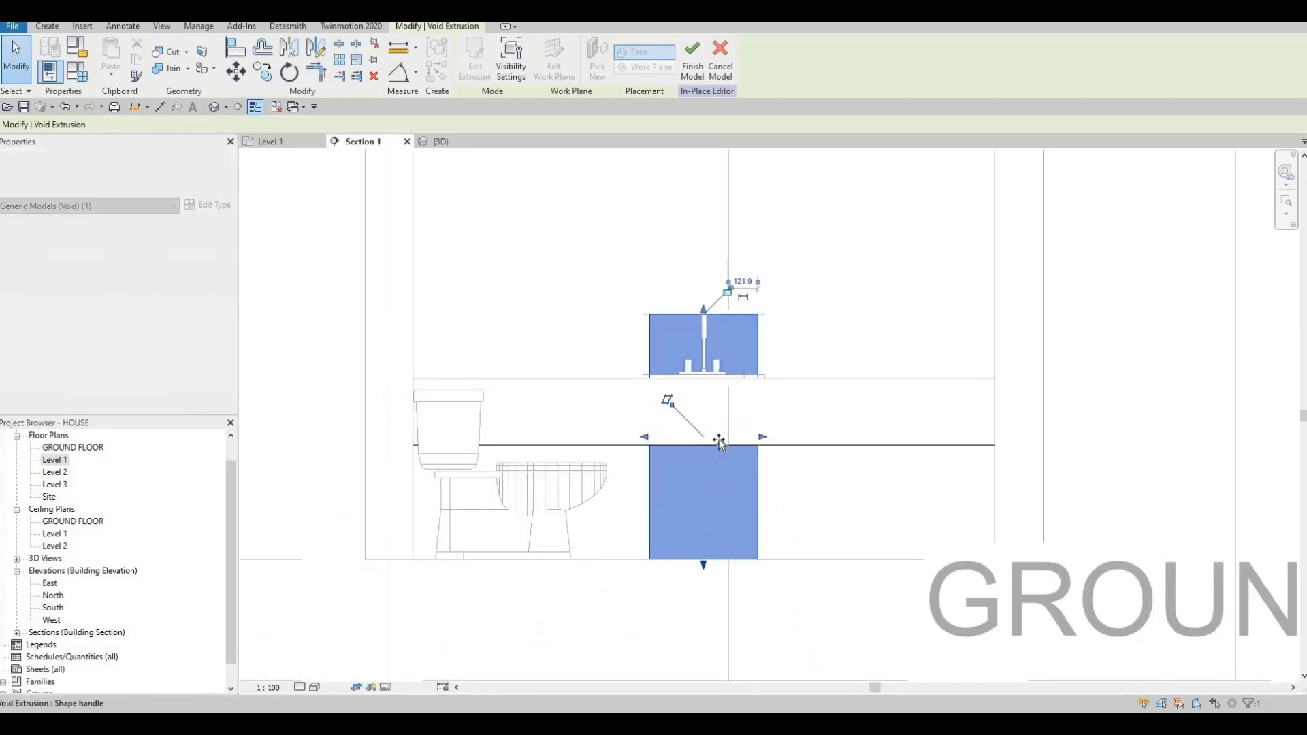
pyautogui.moveTo(719, 439); pyautogui.dragTo(718, 441)
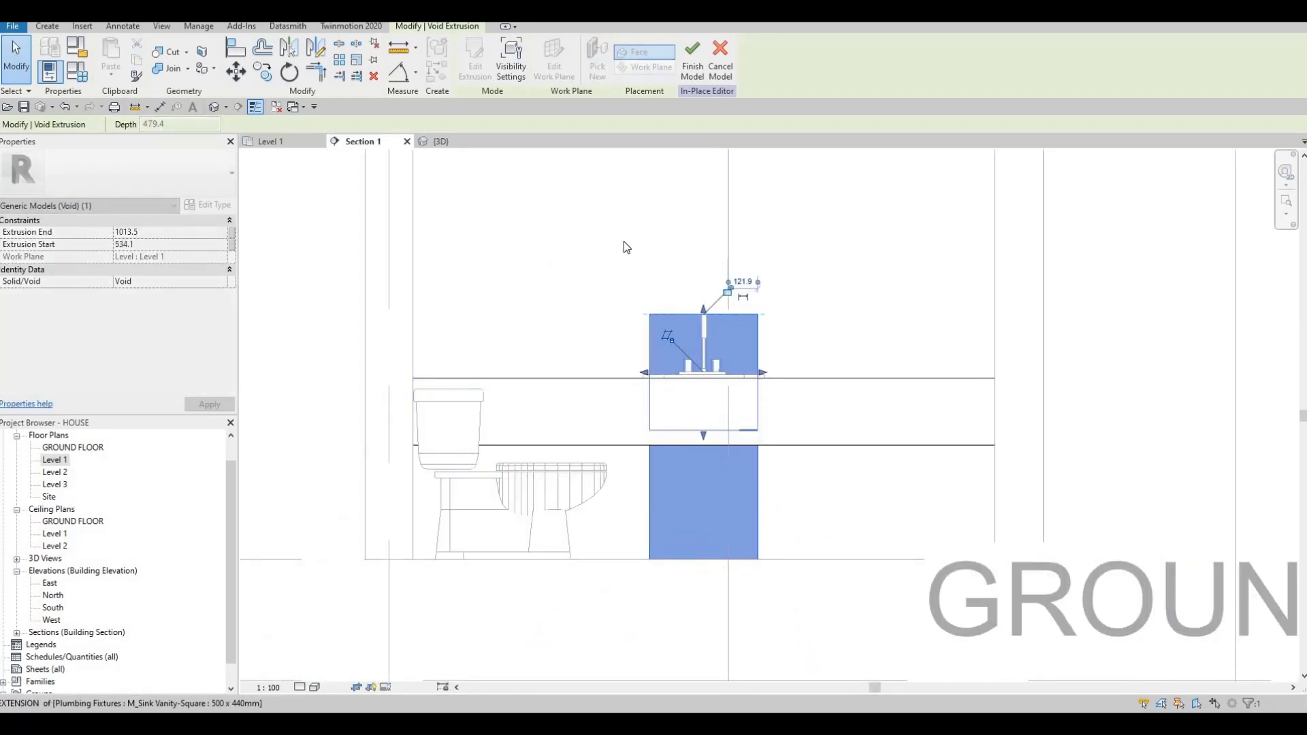
# Cut the counter with the void around the sink and finish the in-place model
pyautogui.click(691, 61)
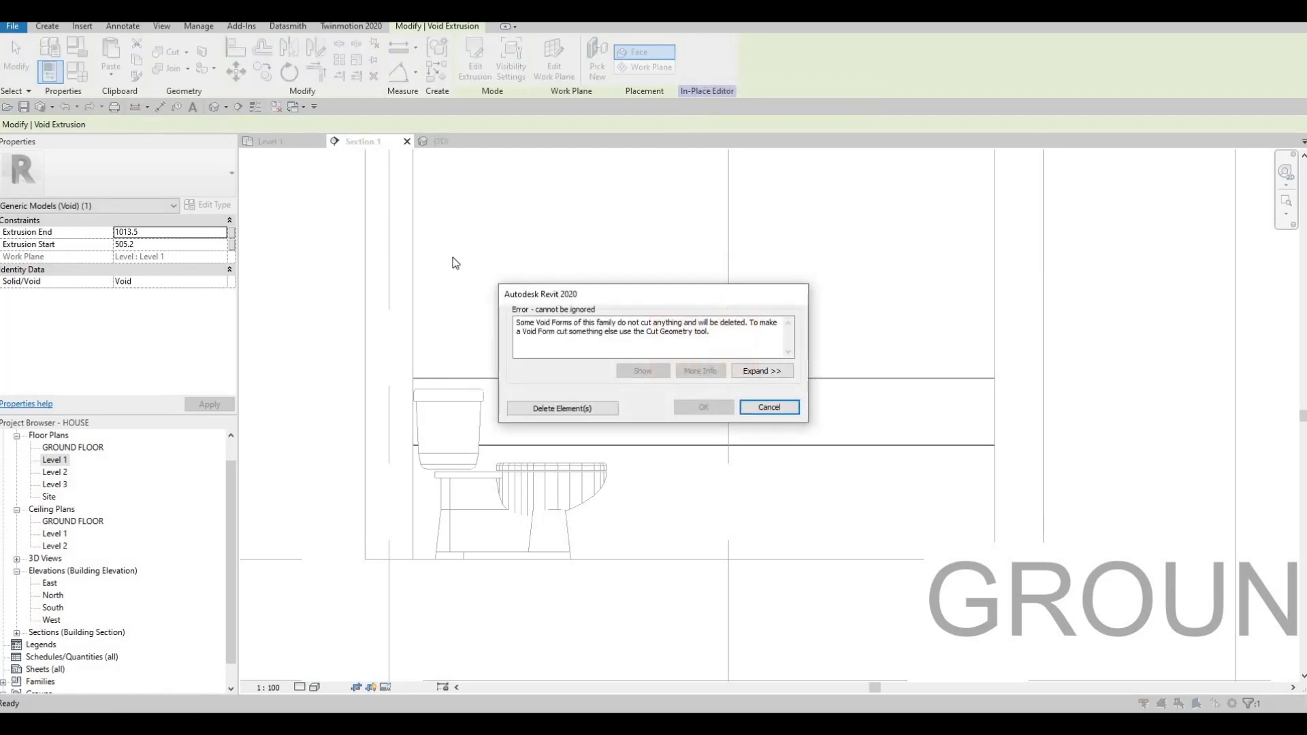
pyautogui.press('Escape')
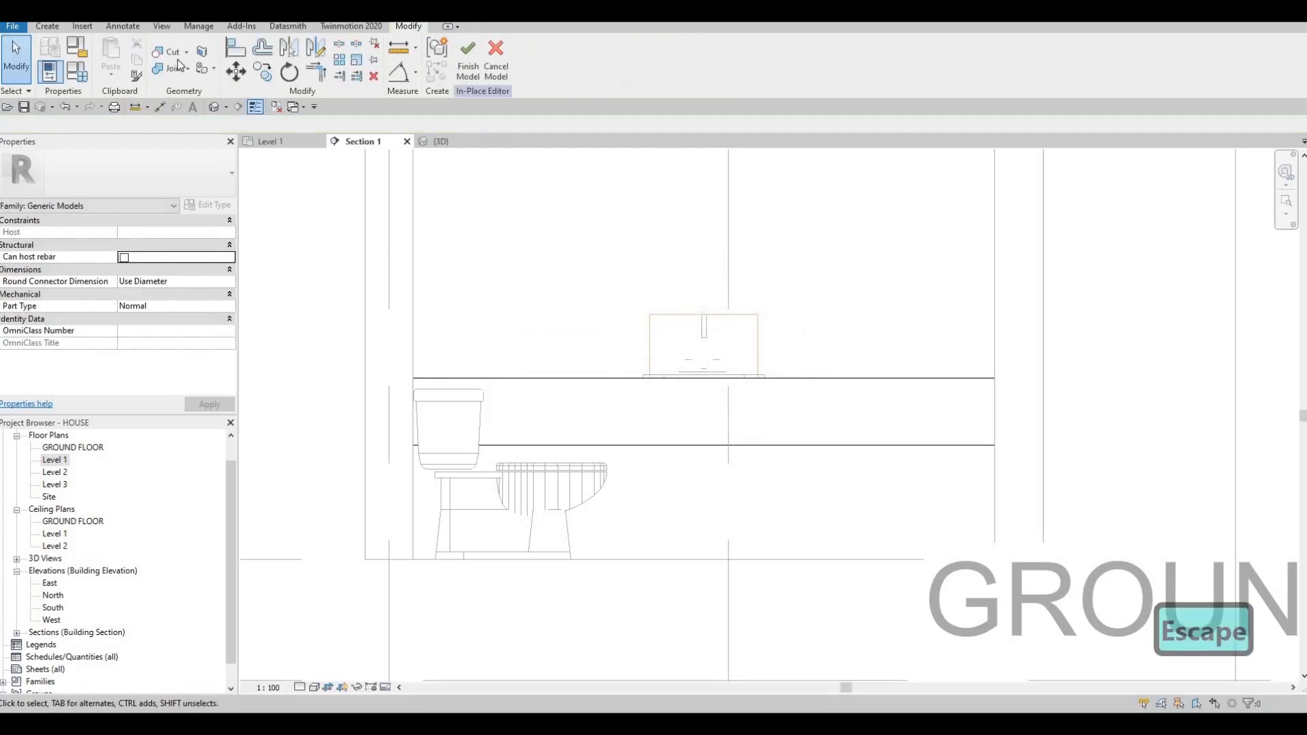
pyautogui.click(622, 381)
pyautogui.click(648, 337)
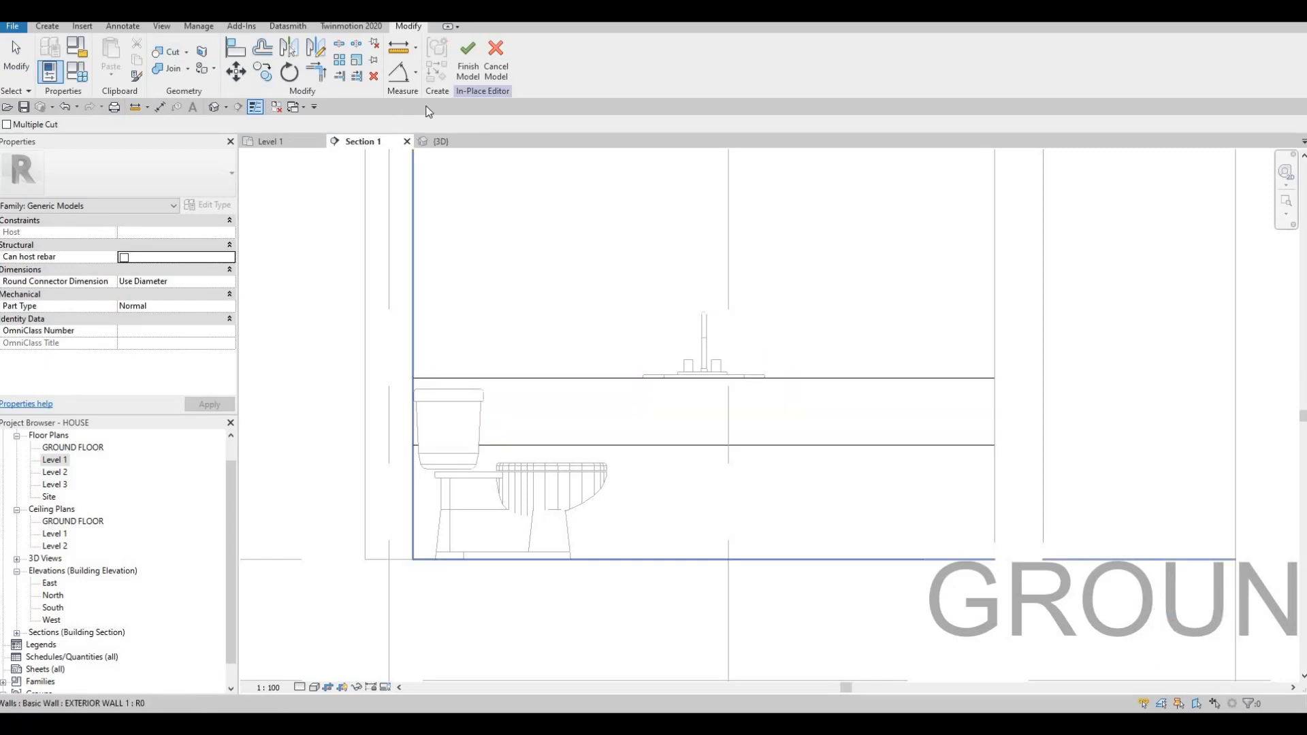
pyautogui.click(466, 60)
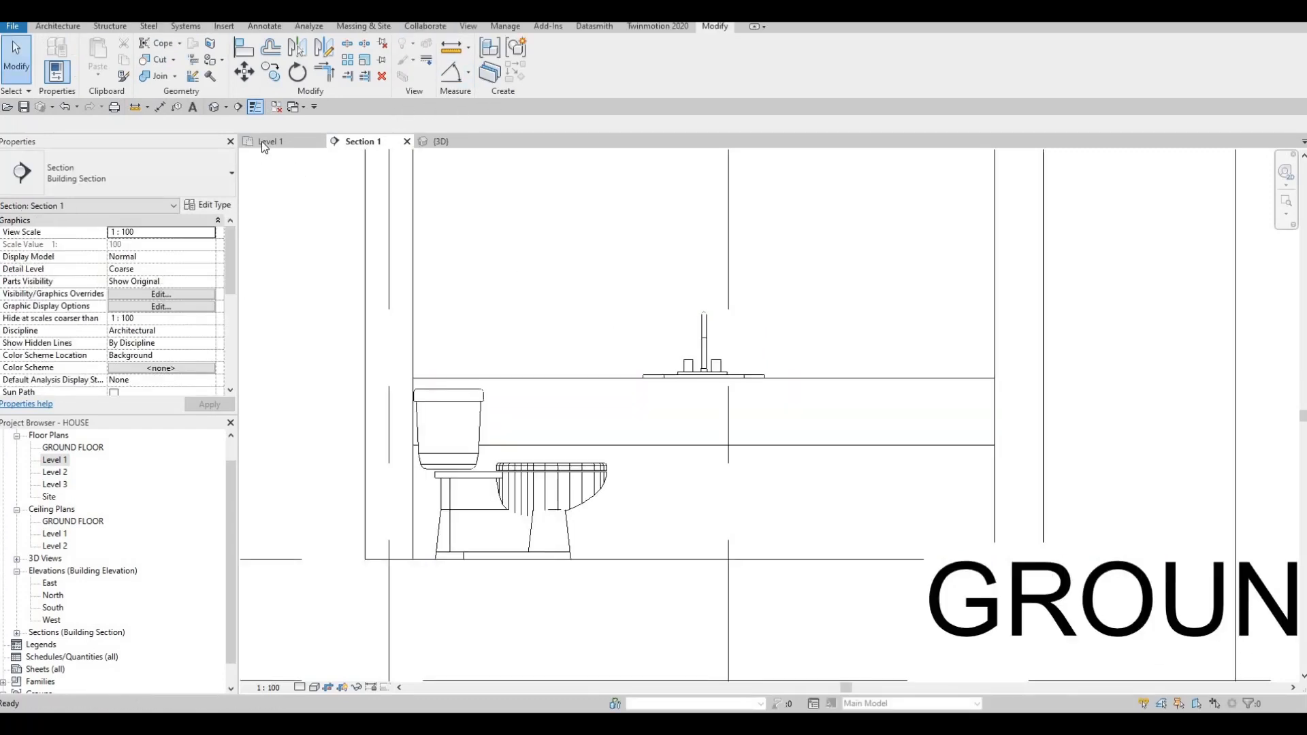
# Examine the sink and its opening in the counter up close in the 3D view
pyautogui.click(437, 143)
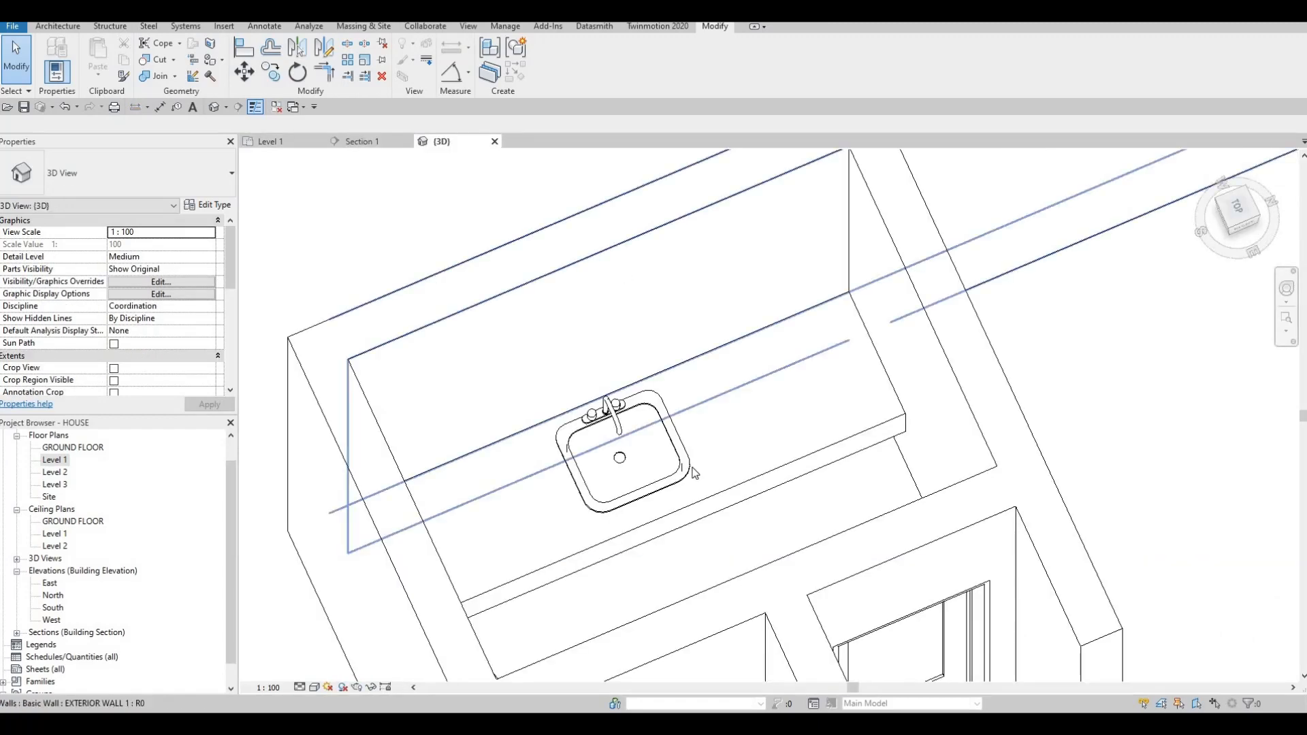
pyautogui.press('Escape')
pyautogui.moveTo(635, 413); pyautogui.dragTo(594, 343, button='middle')
pyautogui.keyDown('shift'); pyautogui.moveTo(659, 272); pyautogui.dragTo(545, 270, button='middle'); pyautogui.keyUp('shift')
pyautogui.moveTo(569, 602); pyautogui.dragTo(555, 299, button='middle')
pyautogui.scroll(2, 549, 379)
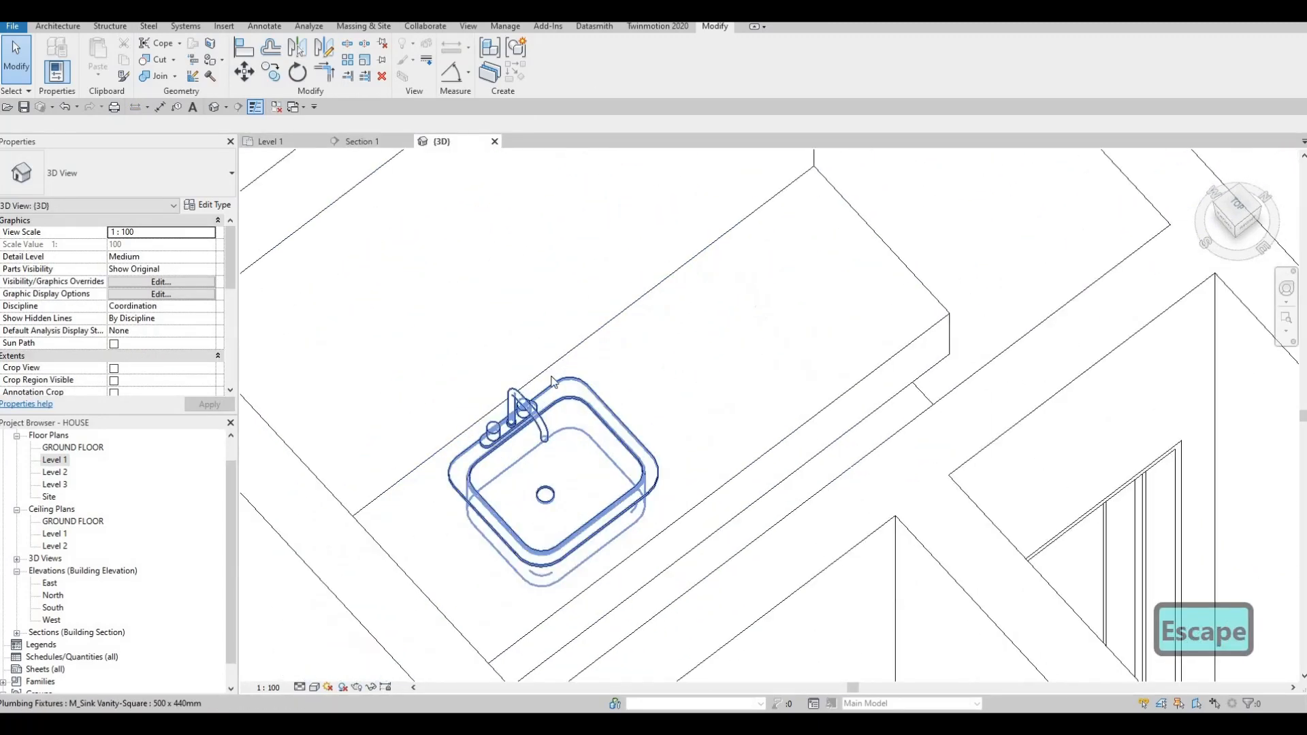
pyautogui.moveTo(674, 437); pyautogui.dragTo(687, 357, button='middle')
pyautogui.scroll(2, 646, 351)
pyautogui.scroll(-3, 626, 289)
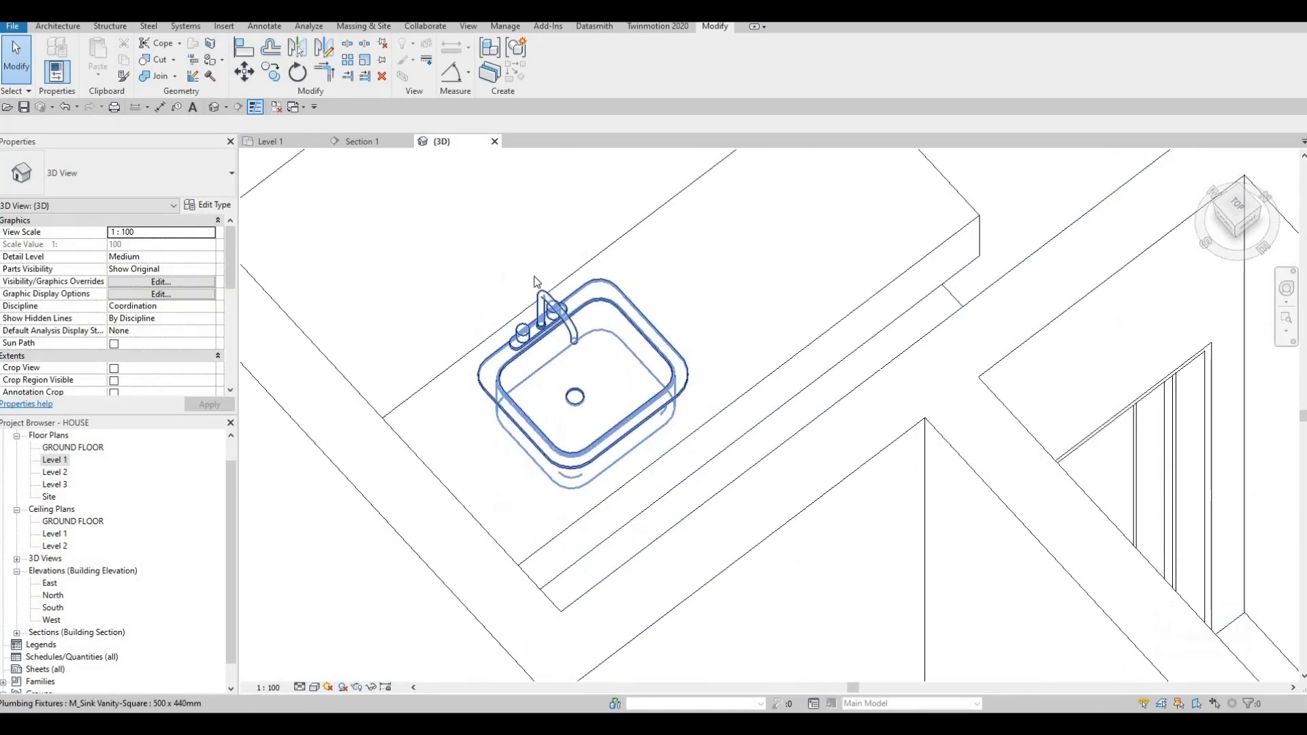
pyautogui.scroll(1, 471, 237)
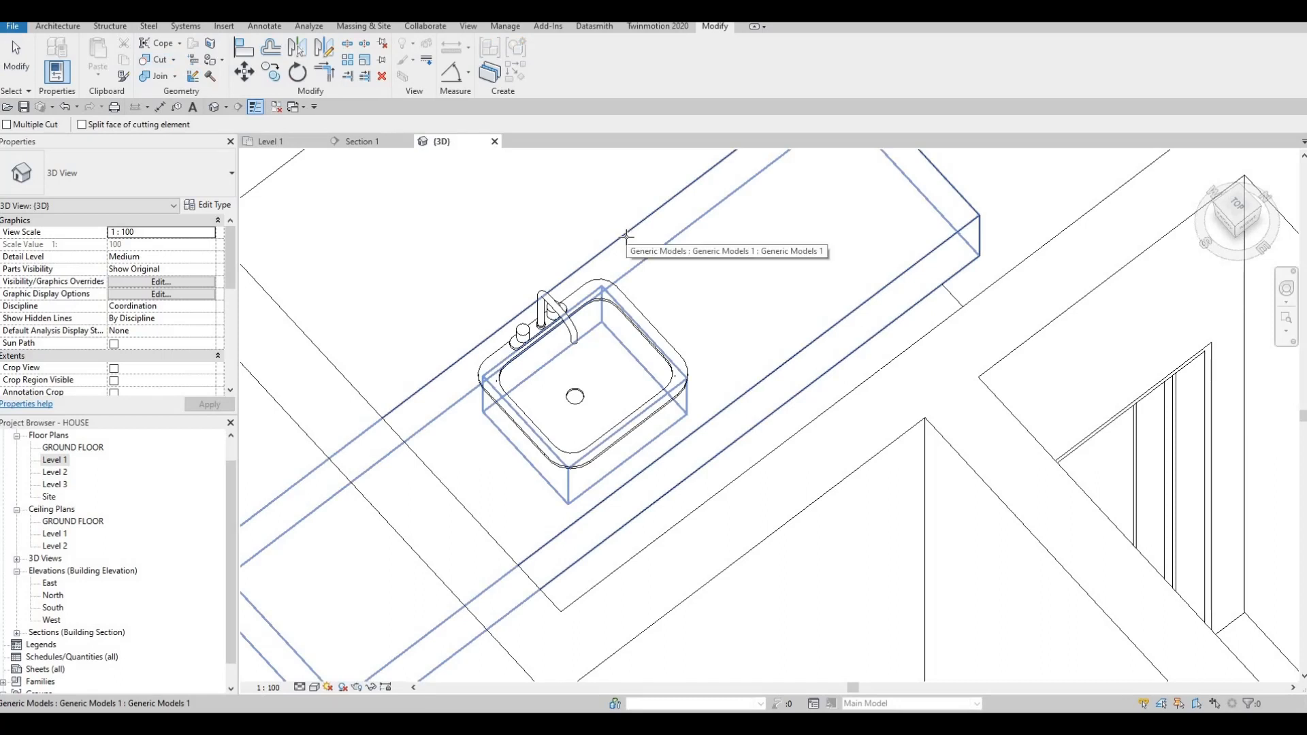
pyautogui.click(617, 284)
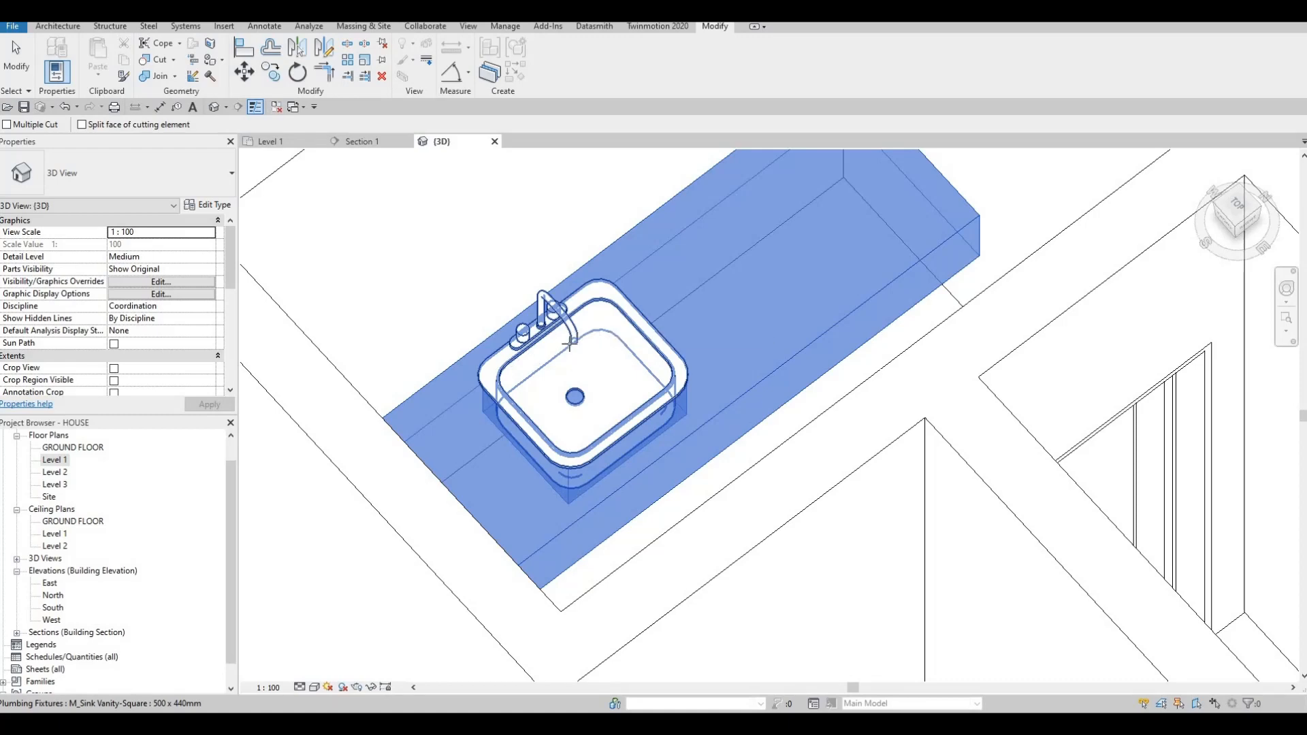
pyautogui.press('Escape')
pyautogui.press('Escape')
pyautogui.press('Escape')
# Inspect the counter and sink within the small bathroom's walls from several angles in 3D
pyautogui.scroll(-5, 503, 341)
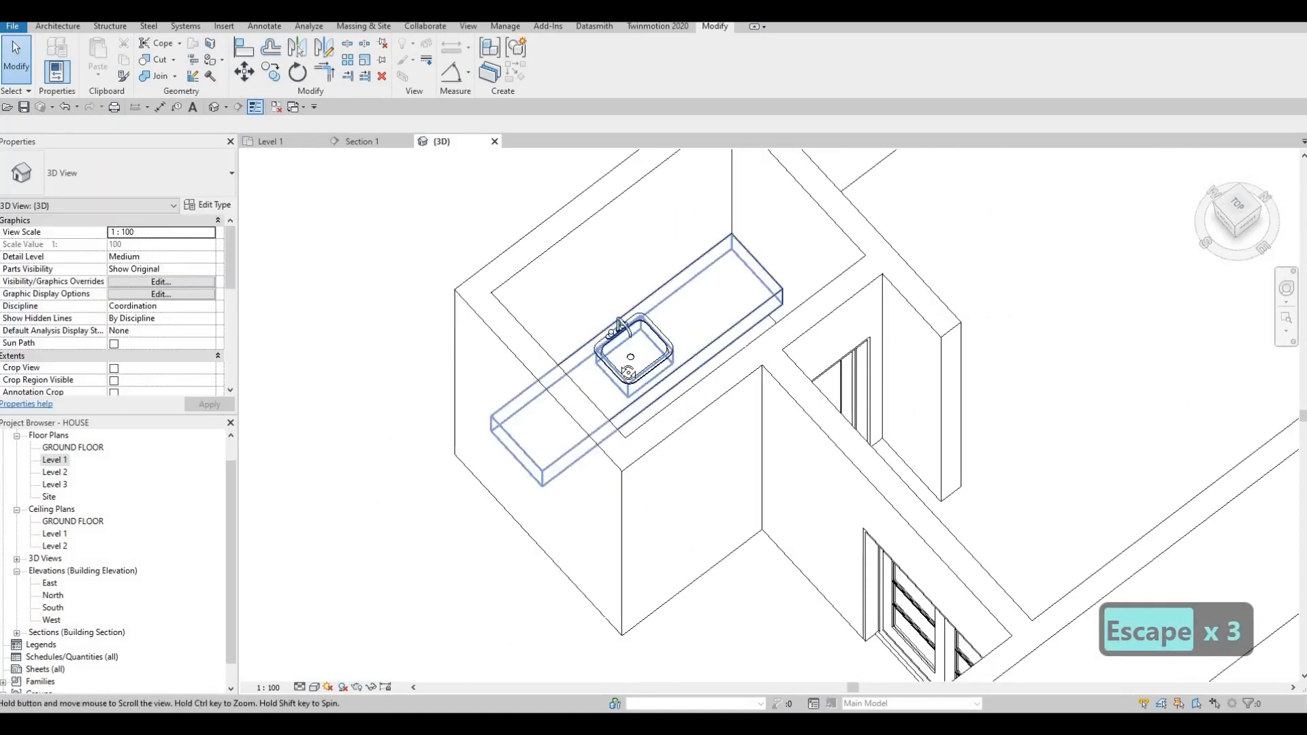
pyautogui.keyDown('shift'); pyautogui.moveTo(605, 196); pyautogui.dragTo(642, 253, button='middle'); pyautogui.keyUp('shift')
pyautogui.press('Escape')
pyautogui.scroll(2, 718, 554)
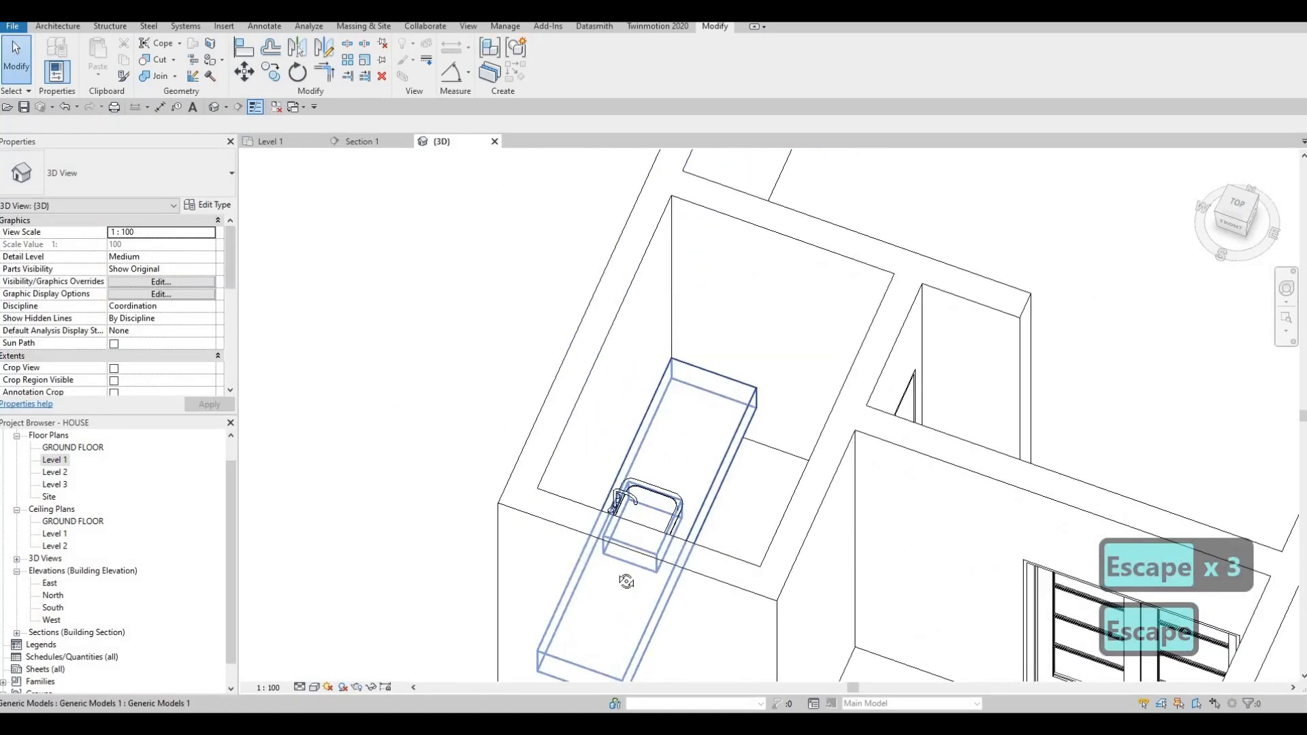
pyautogui.keyDown('shift'); pyautogui.moveTo(624, 581); pyautogui.dragTo(657, 666, button='middle'); pyautogui.keyUp('shift')
pyautogui.moveTo(688, 354); pyautogui.dragTo(778, 569, button='middle')
pyautogui.moveTo(531, 299); pyautogui.dragTo(662, 571, button='middle')
pyautogui.moveTo(525, 365); pyautogui.dragTo(635, 540, button='middle')
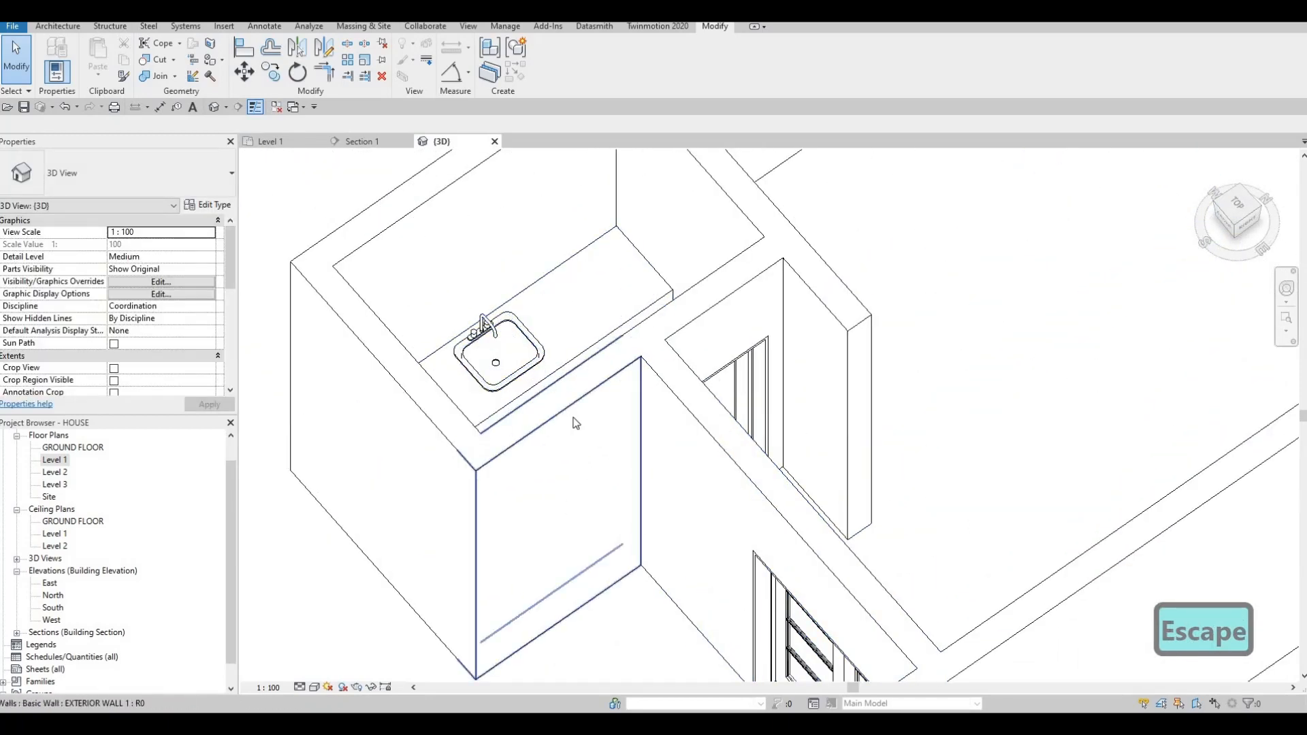
pyautogui.click(574, 274)
pyautogui.press('Escape')
pyautogui.press('Escape')
pyautogui.press('Escape')
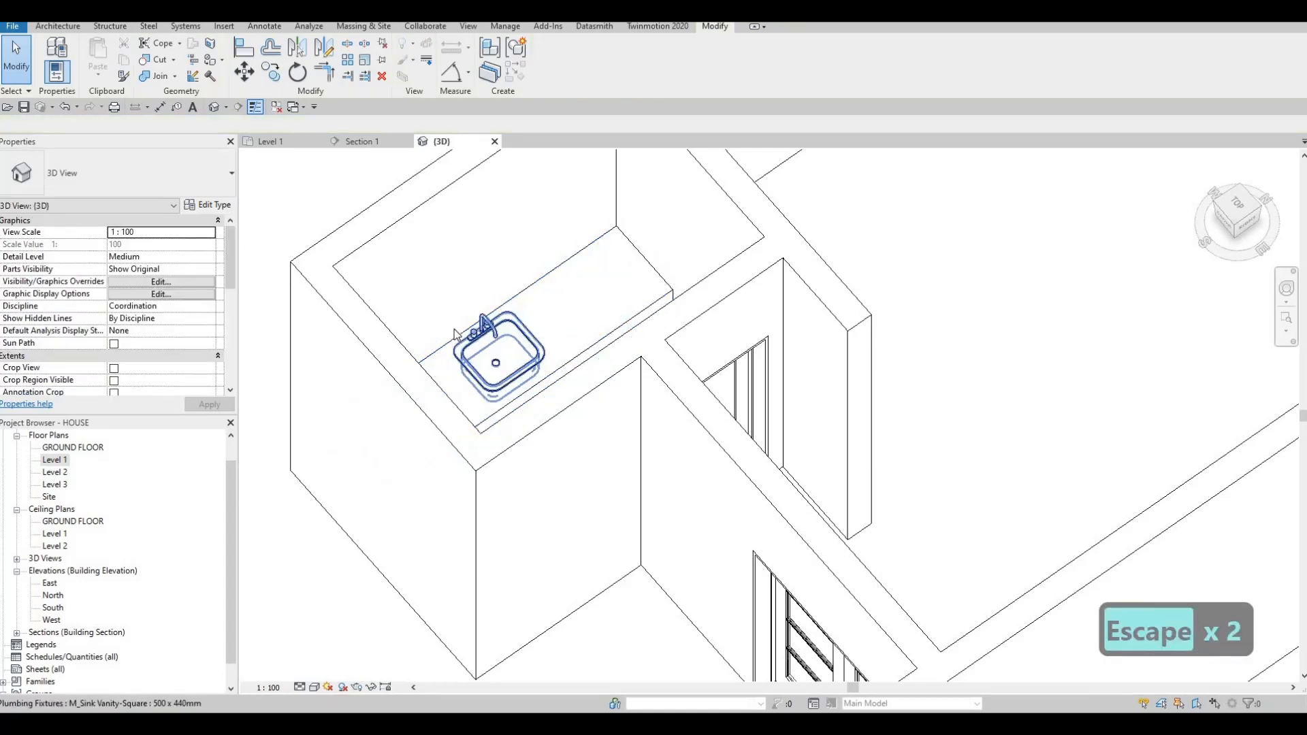
pyautogui.scroll(-7, 476, 337)
pyautogui.keyDown('shift'); pyautogui.moveTo(477, 338); pyautogui.dragTo(538, 341, button='middle'); pyautogui.keyUp('shift')
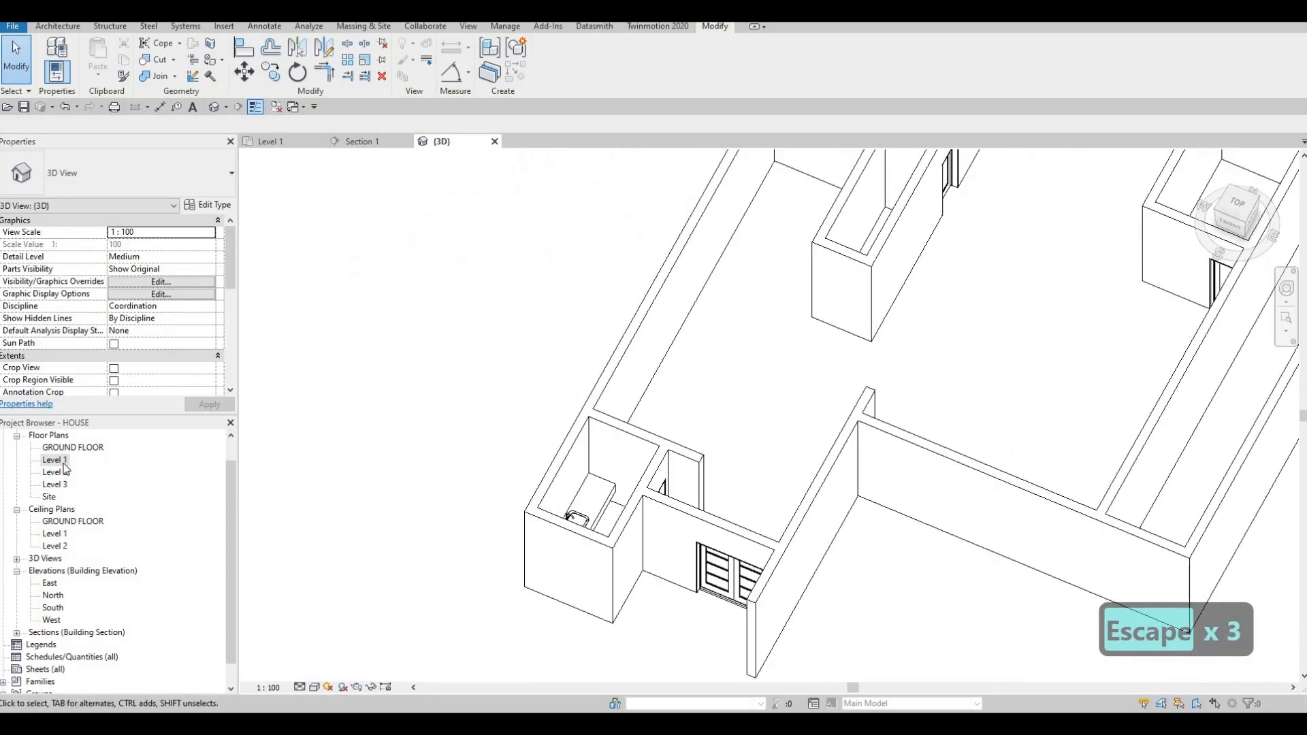
# Return to the Level 1 floor plan and examine the shower bathroom and the room between gridlines D and E
pyautogui.scroll(-6, 509, 495)
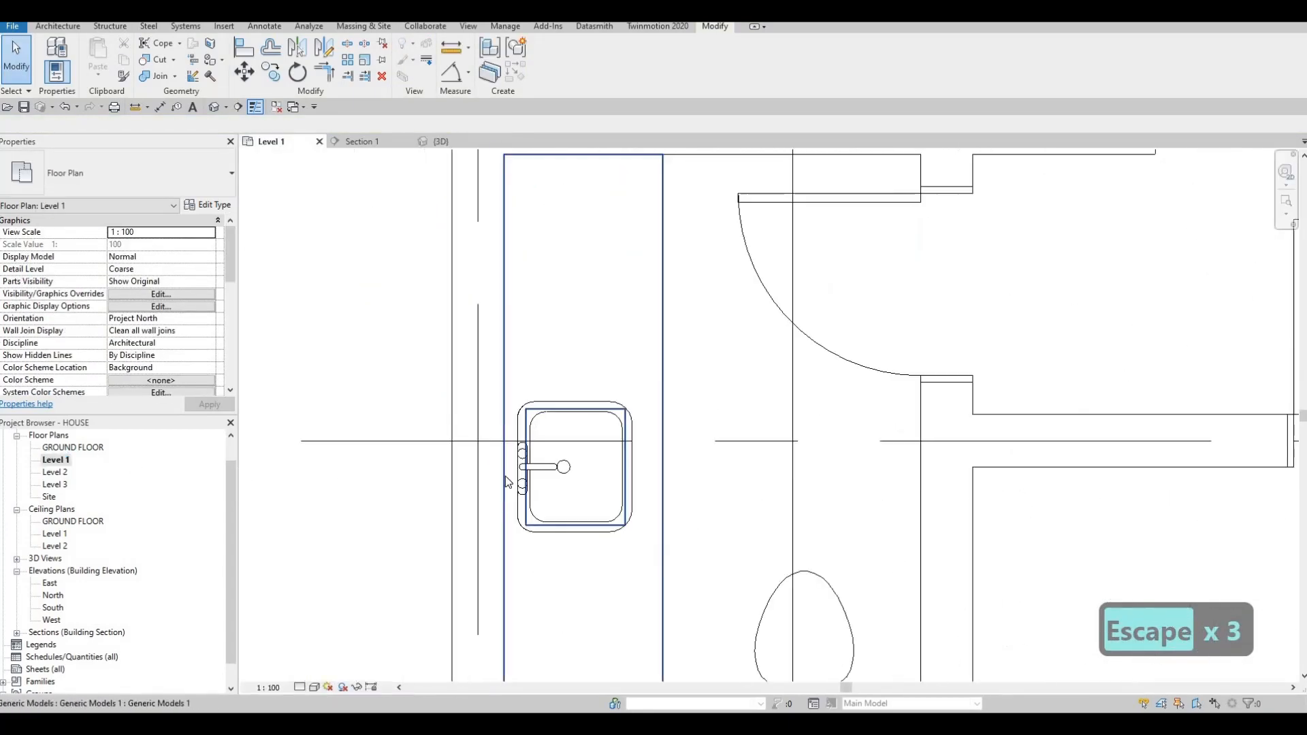
pyautogui.press('Escape')
pyautogui.scroll(-6, 514, 505)
pyautogui.moveTo(523, 259); pyautogui.dragTo(533, 479, button='middle')
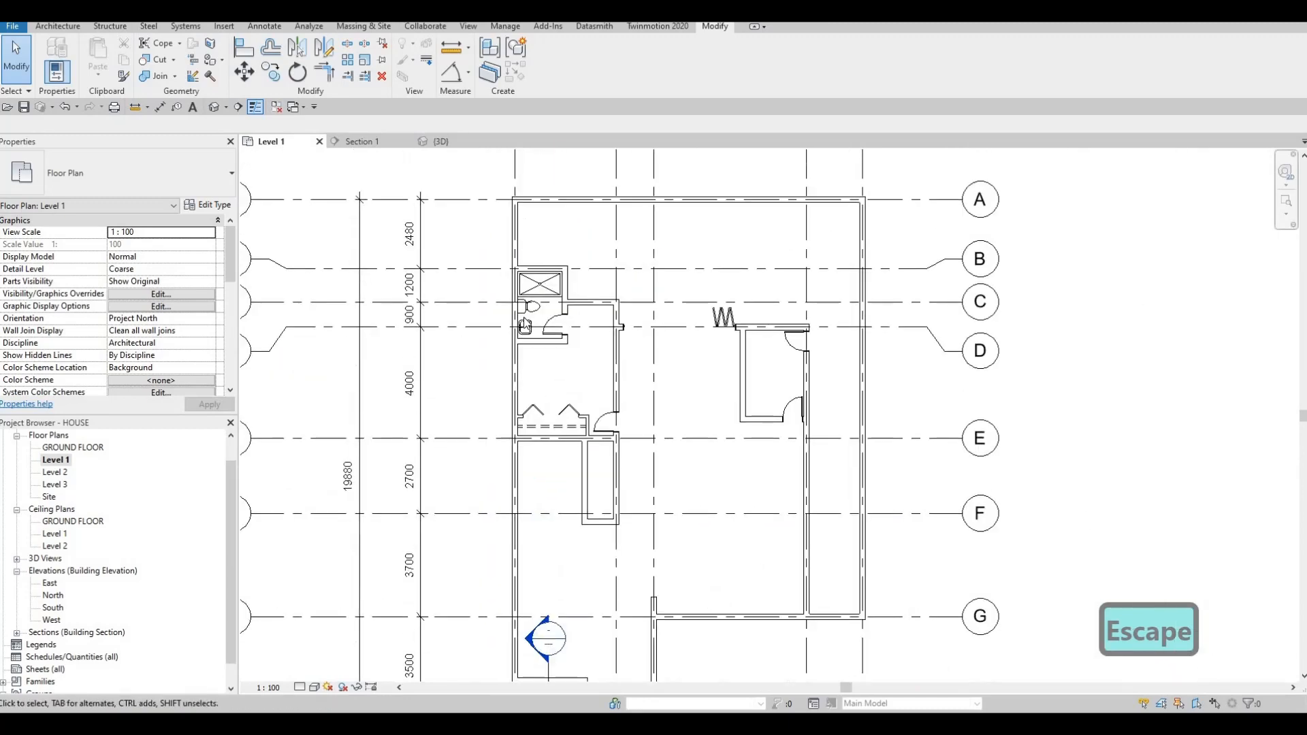
pyautogui.scroll(3, 524, 322)
pyautogui.scroll(3, 525, 321)
pyautogui.moveTo(1165, 401); pyautogui.dragTo(887, 361, button='middle')
pyautogui.scroll(-2, 887, 361)
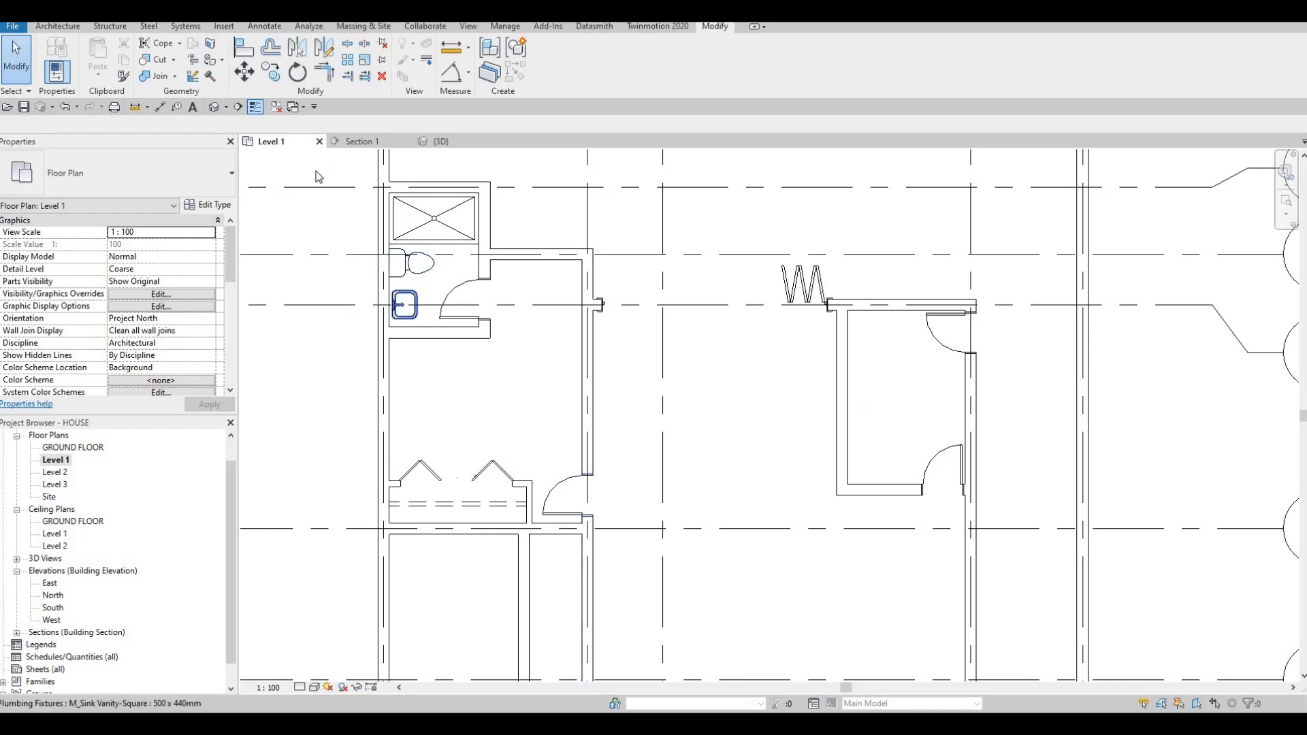
# Preview the families in the Sinks library folder and load the M_Sink Kitchen-Single family
pyautogui.click(224, 26)
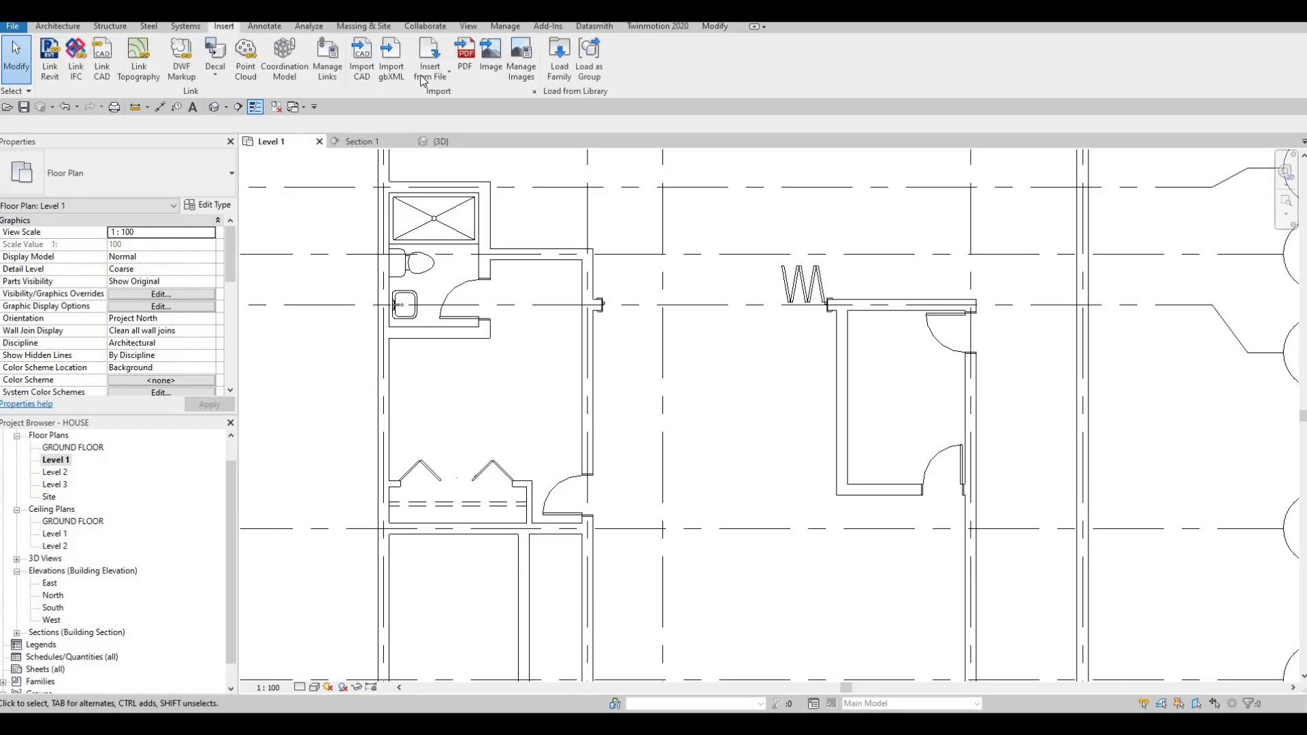
pyautogui.click(561, 67)
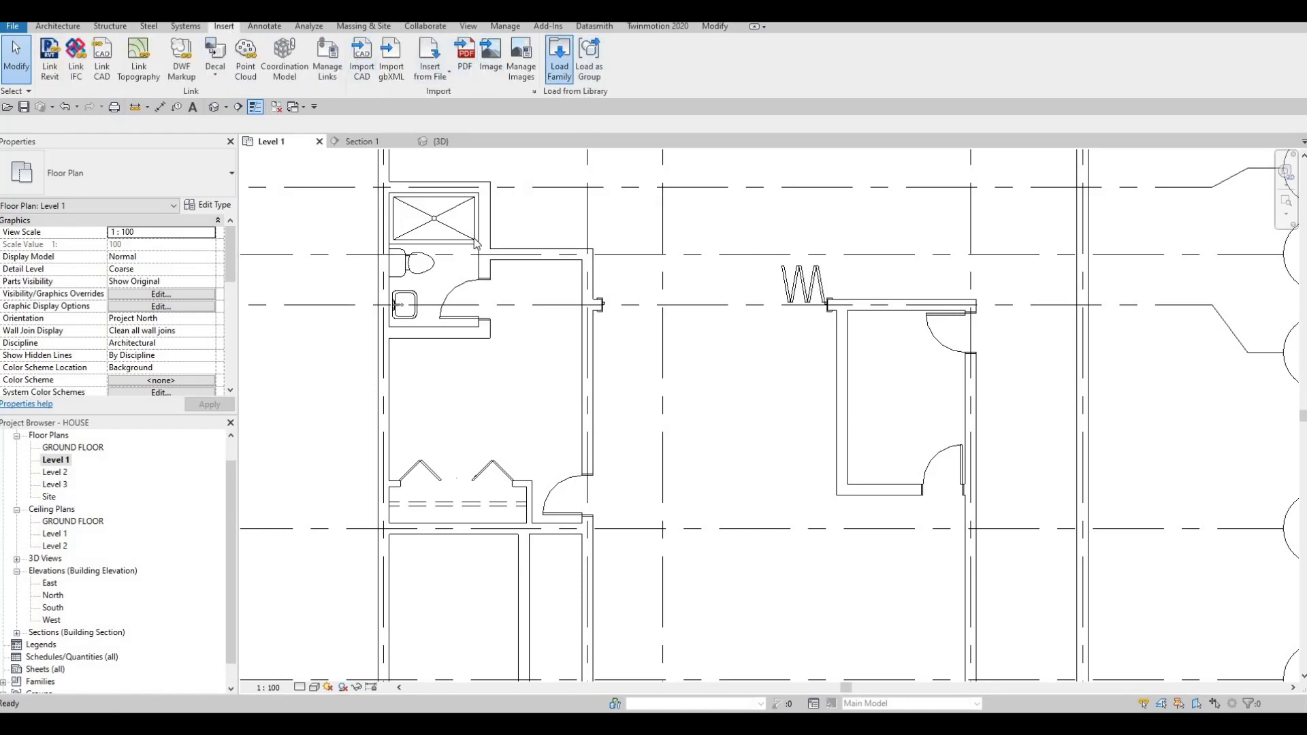
pyautogui.click(338, 190)
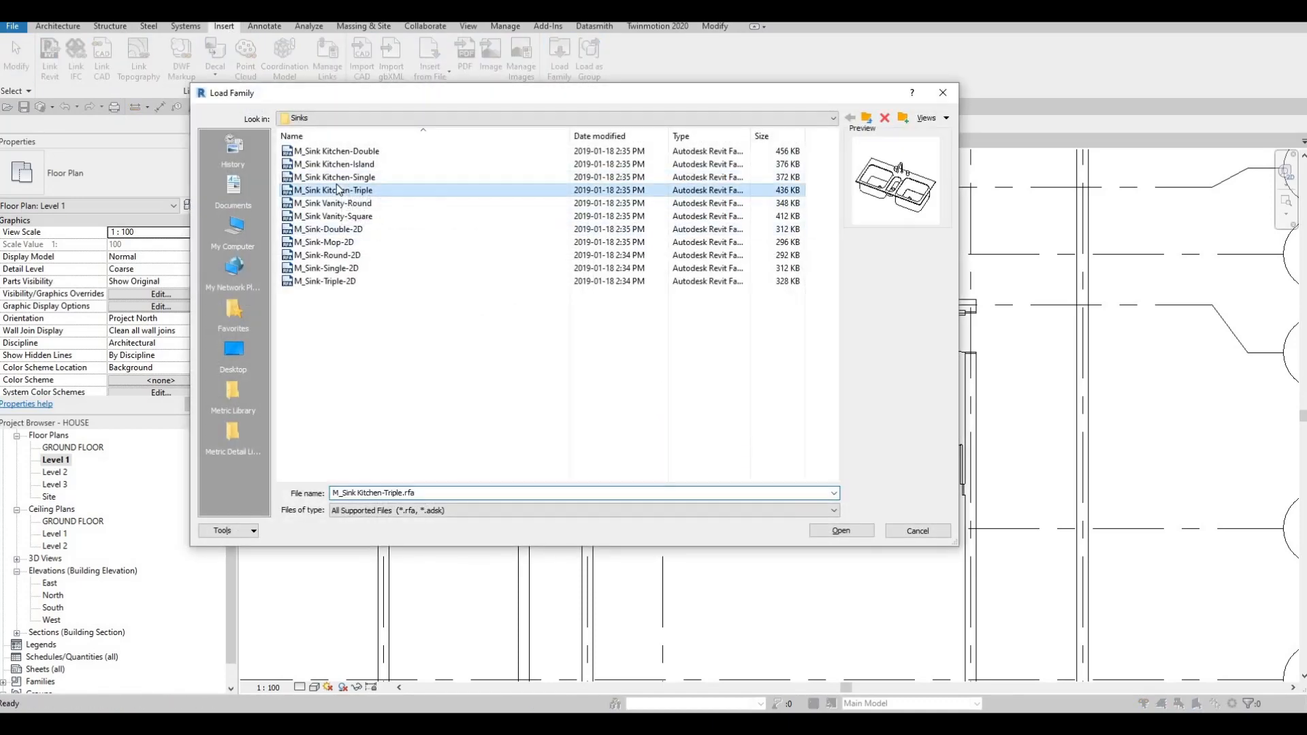
pyautogui.press('Down')
pyautogui.press('Down')
pyautogui.press('Down')
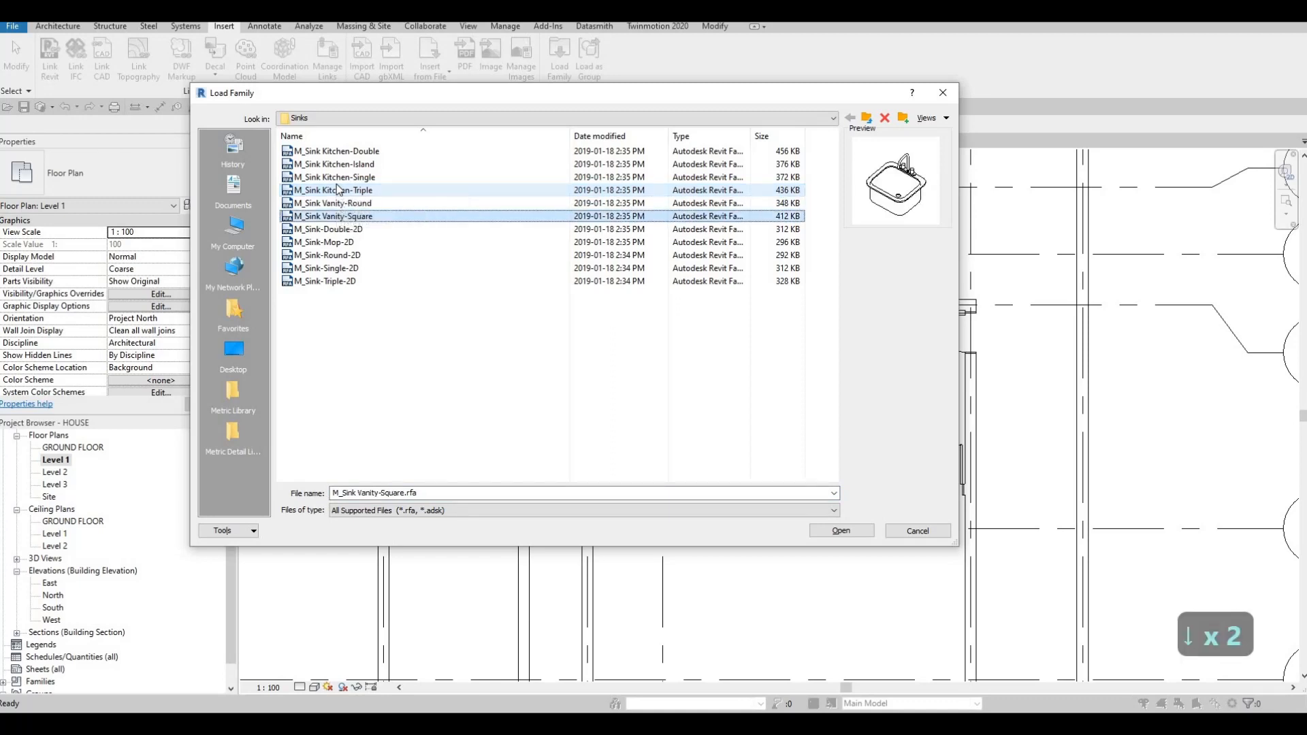
pyautogui.press('Down')
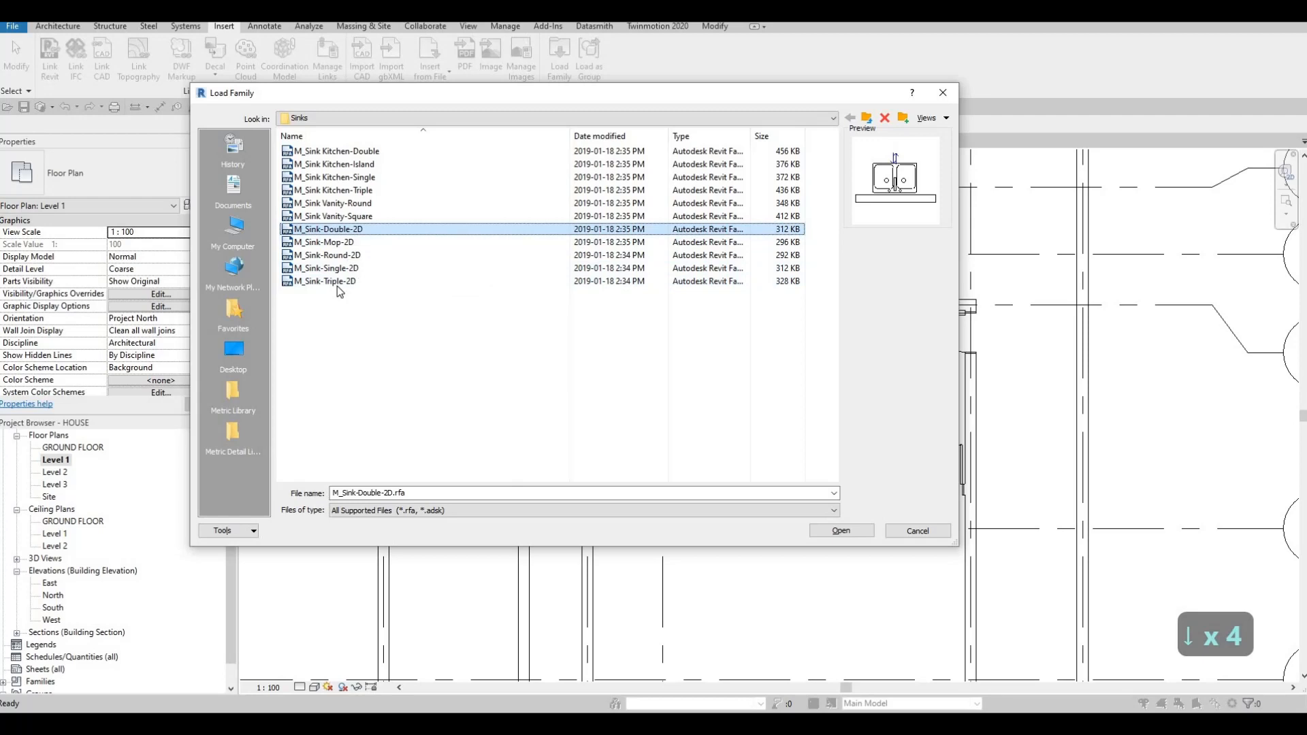
pyautogui.press('Down')
pyautogui.press('Down')
pyautogui.press('Down')
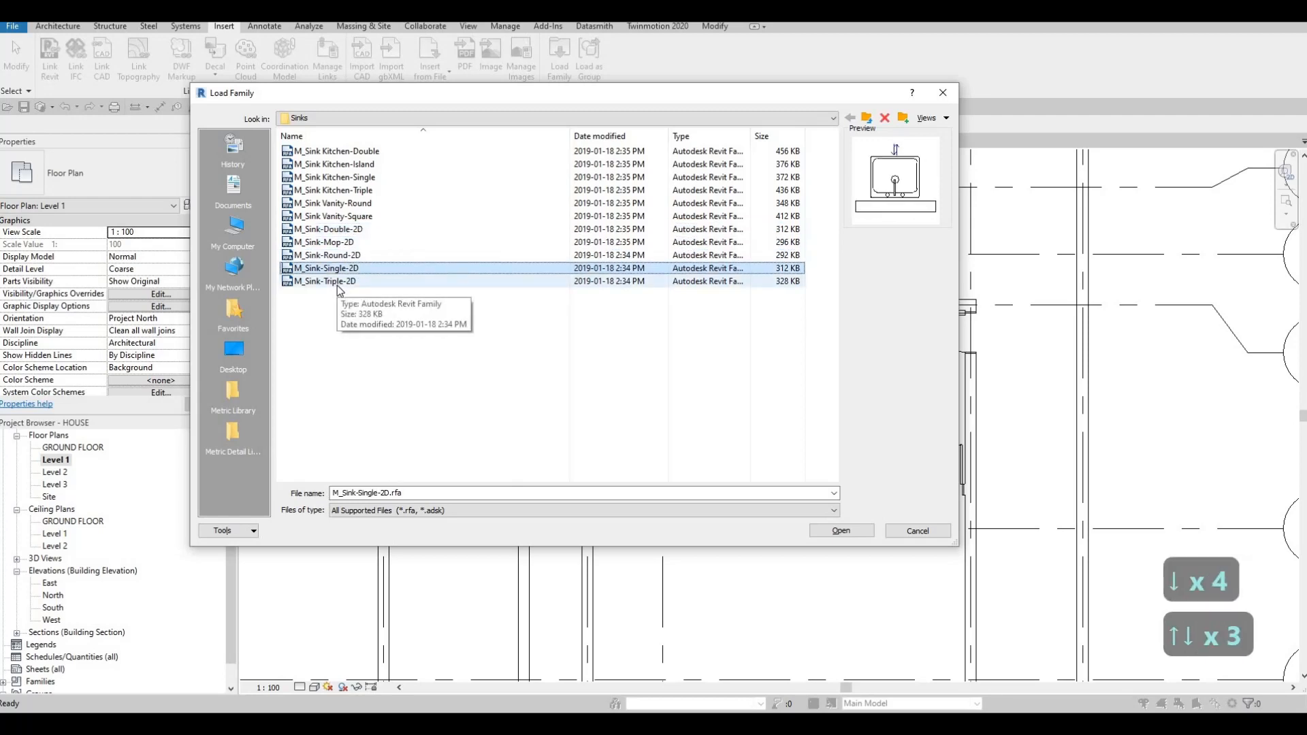
pyautogui.press('Up')
pyautogui.press('Up')
pyautogui.press('Up')
pyautogui.press('Up')
pyautogui.press('Up')
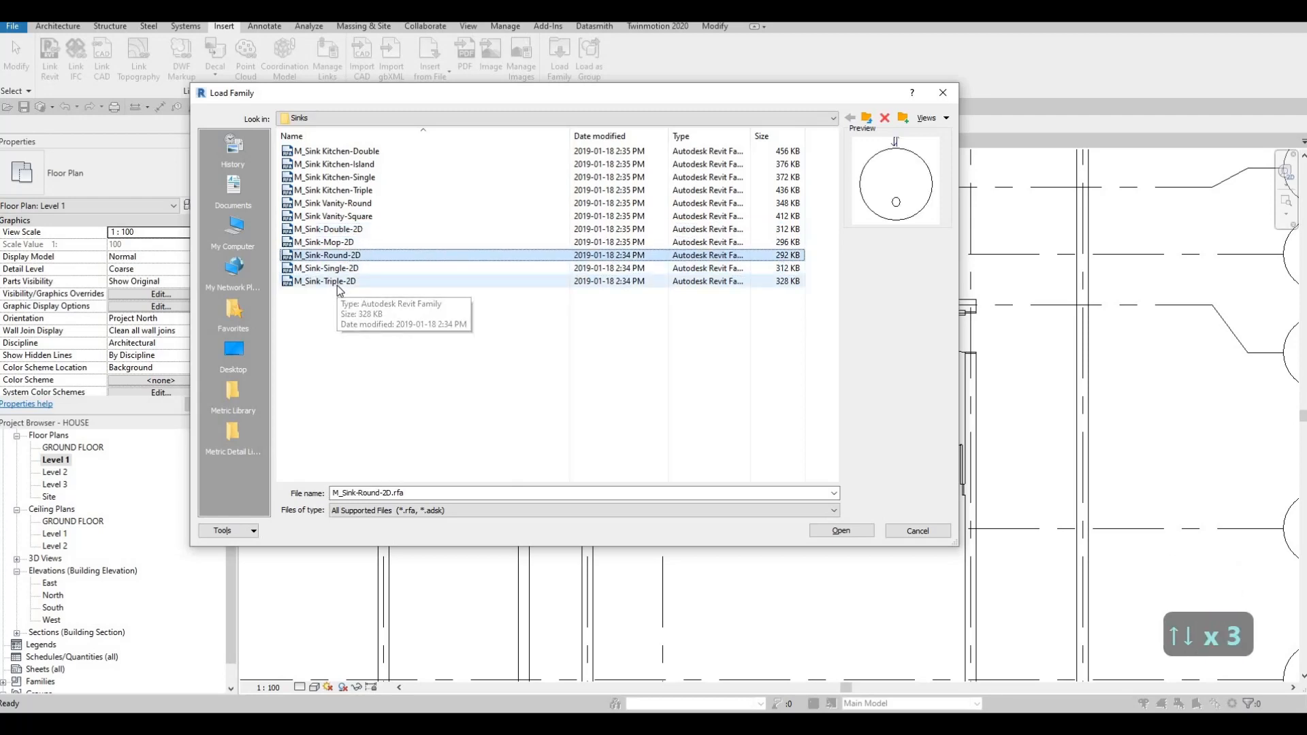
pyautogui.press('Up')
pyautogui.press('Up')
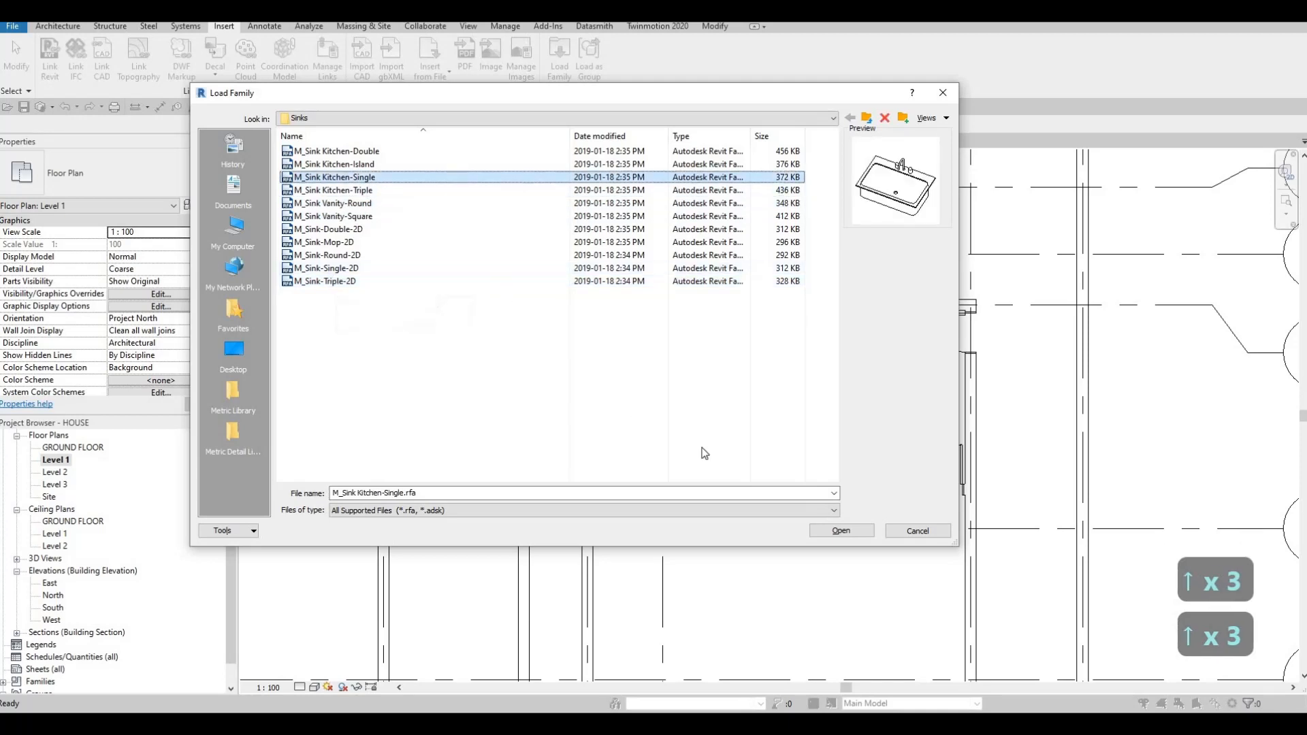
pyautogui.click(844, 531)
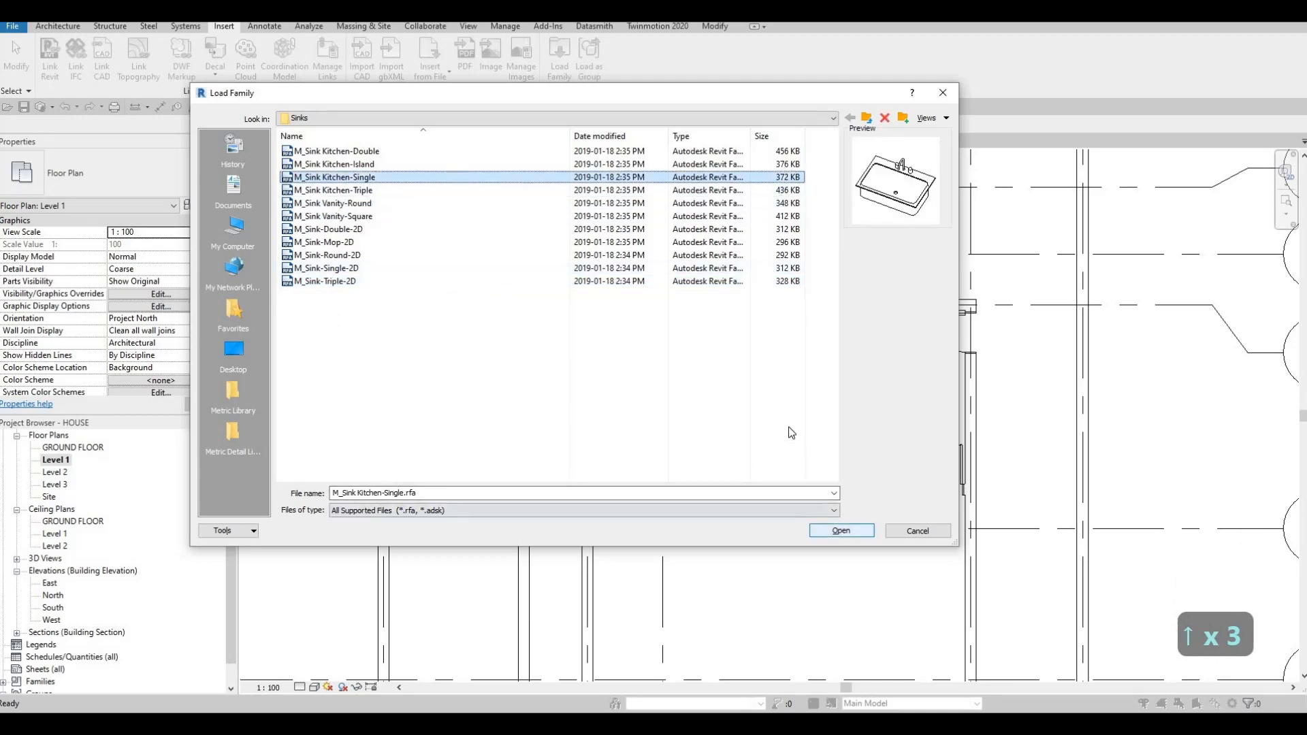
# Place one 760 x 535mm M_Sink Kitchen-Single against the west wall of the room between gridlines D and E, near its south end
pyautogui.press('c')
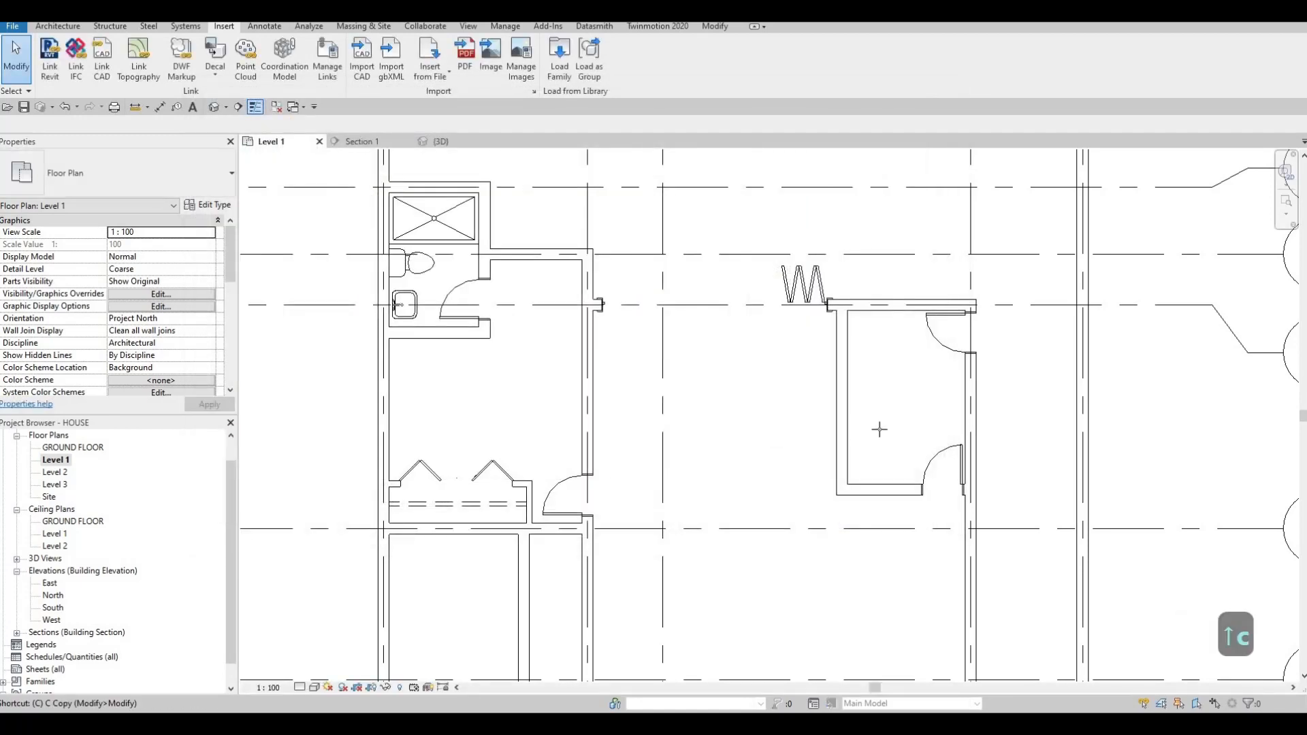
pyautogui.press('m')
pyautogui.scroll(2, 864, 397)
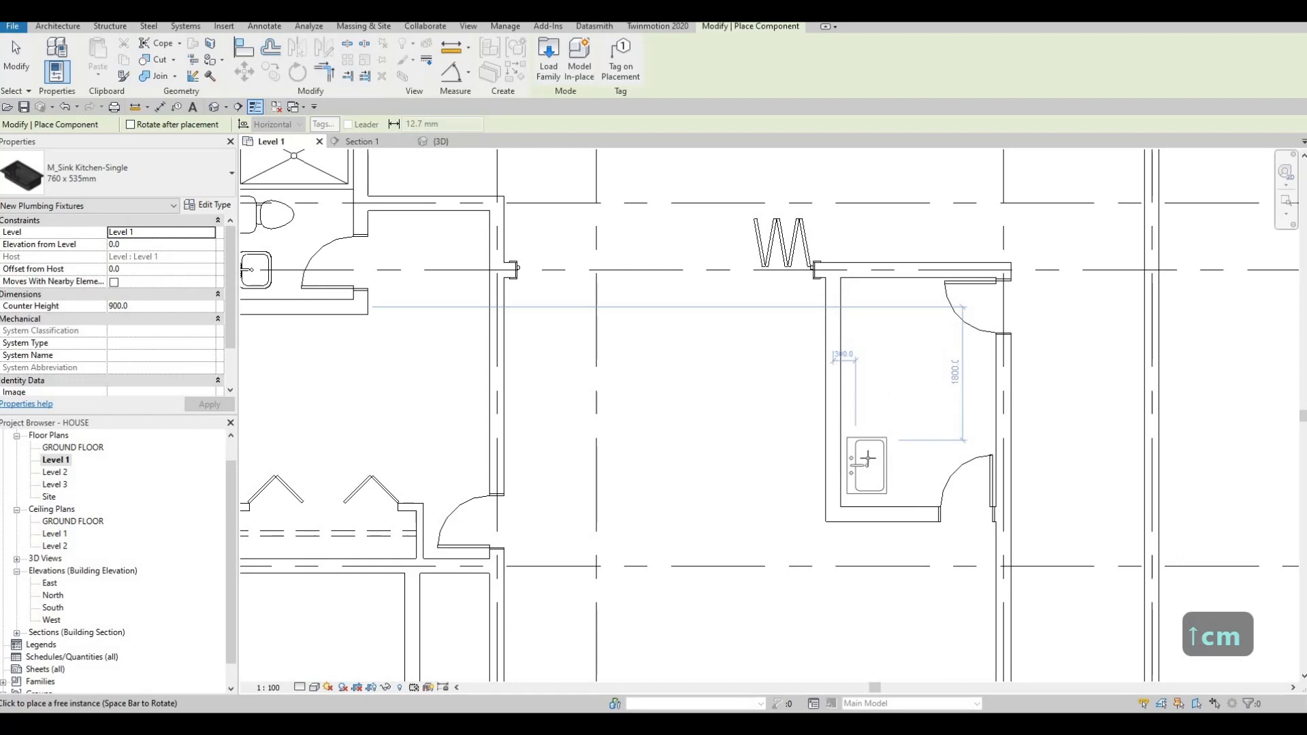
pyautogui.click(869, 453)
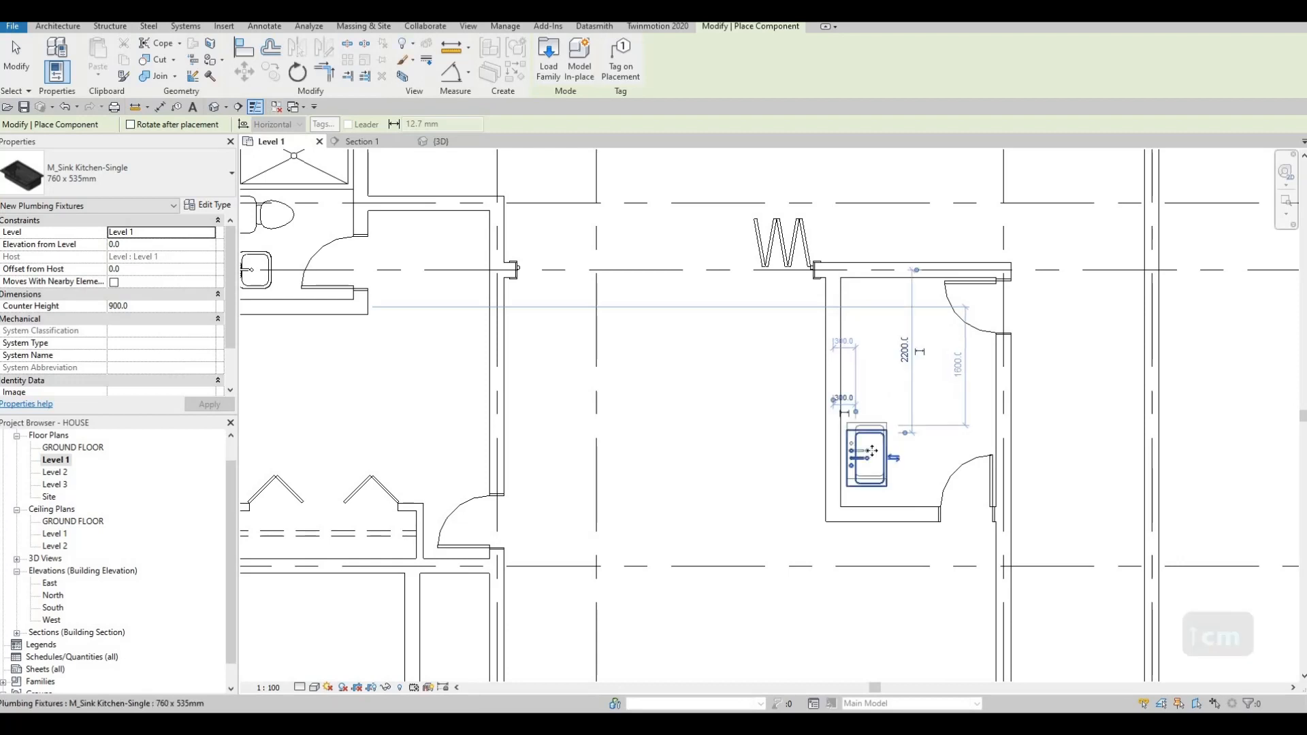
pyautogui.press('Escape')
pyautogui.press('Escape')
pyautogui.press('Escape')
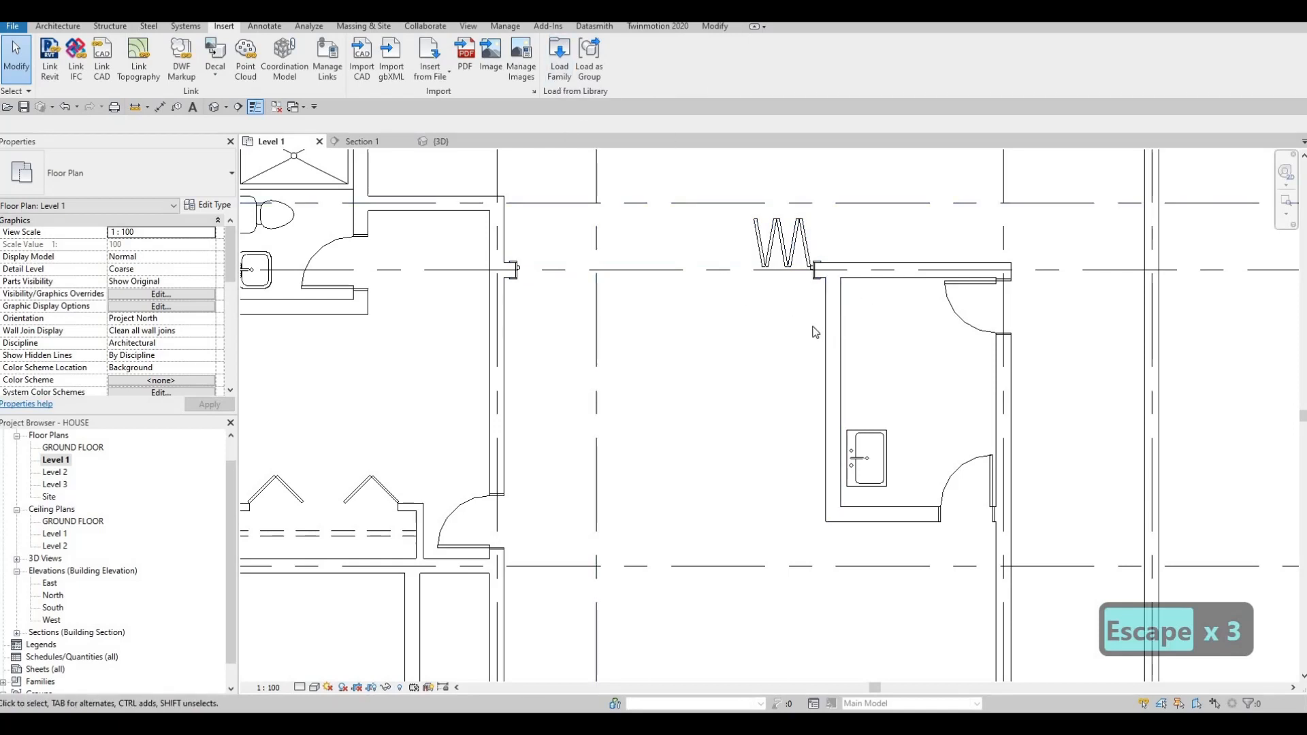
# Select the in-place vanity counter in the small bathroom around gridline H
pyautogui.scroll(-3, 816, 332)
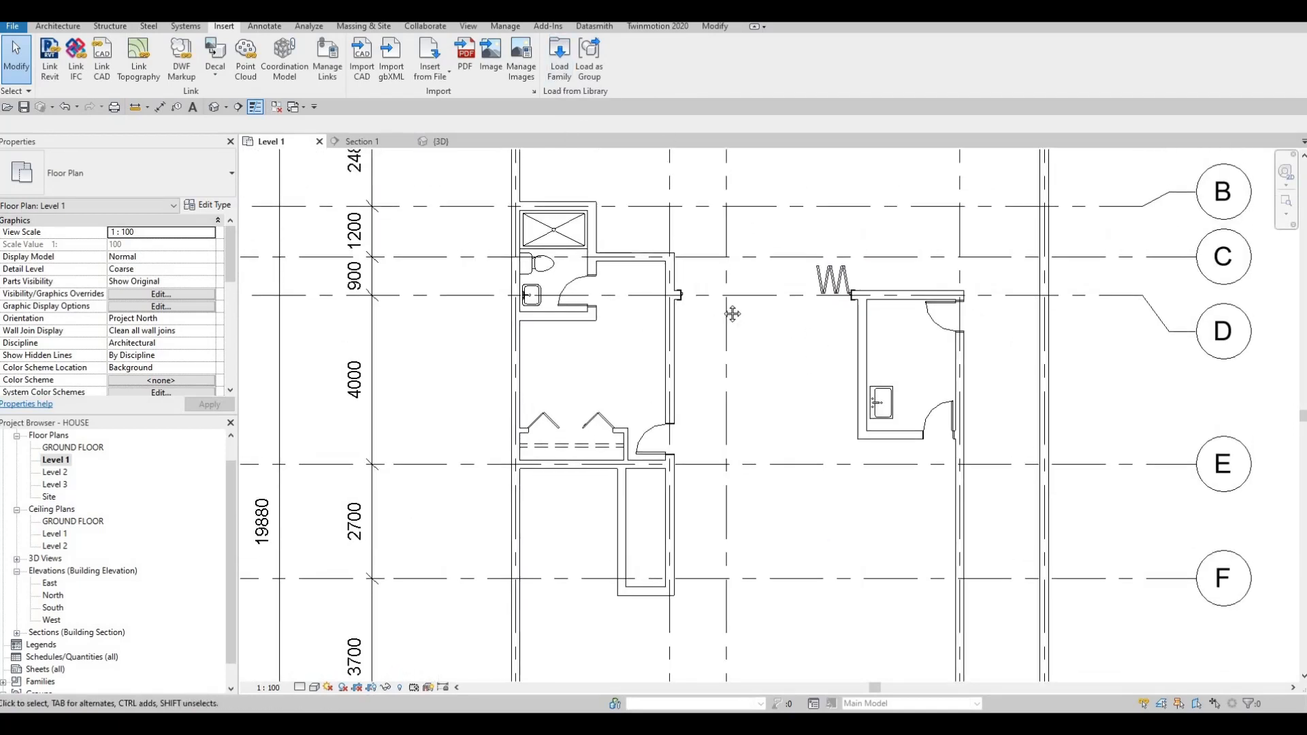
pyautogui.press('Escape')
pyautogui.scroll(3, 640, 306)
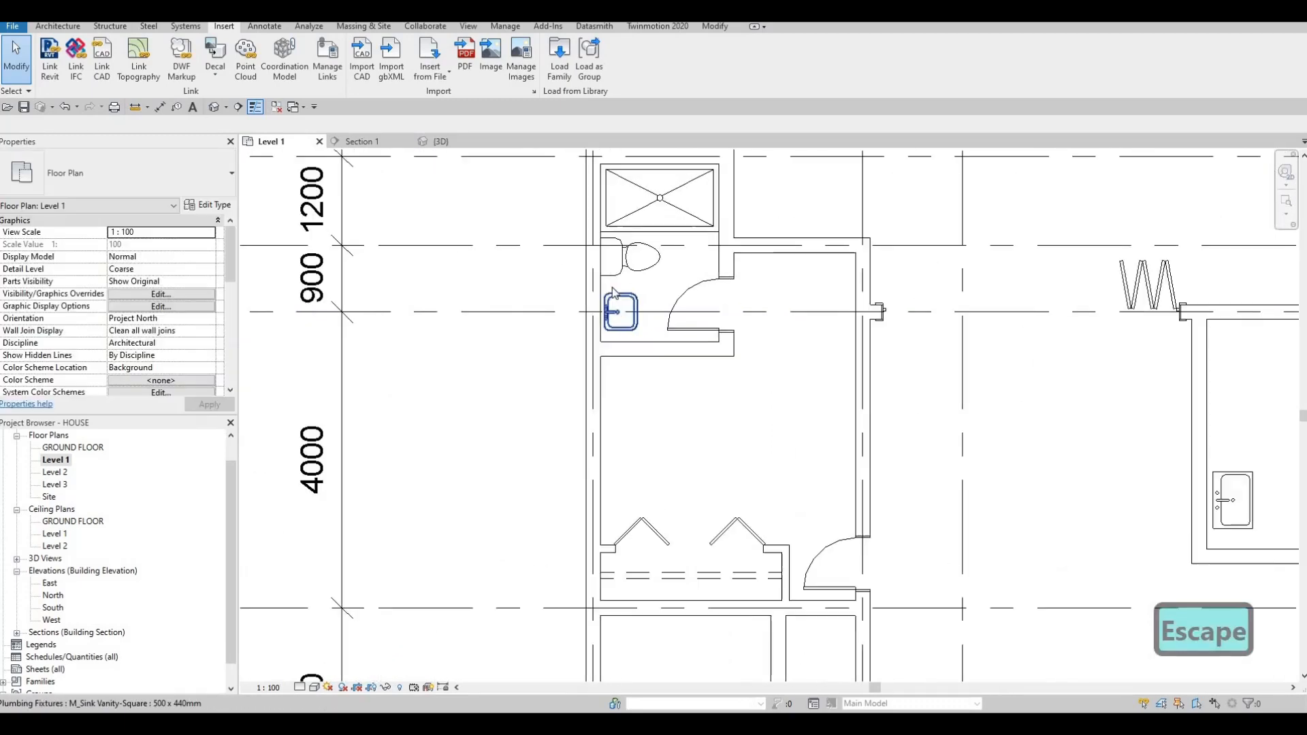
pyautogui.scroll(2, 613, 292)
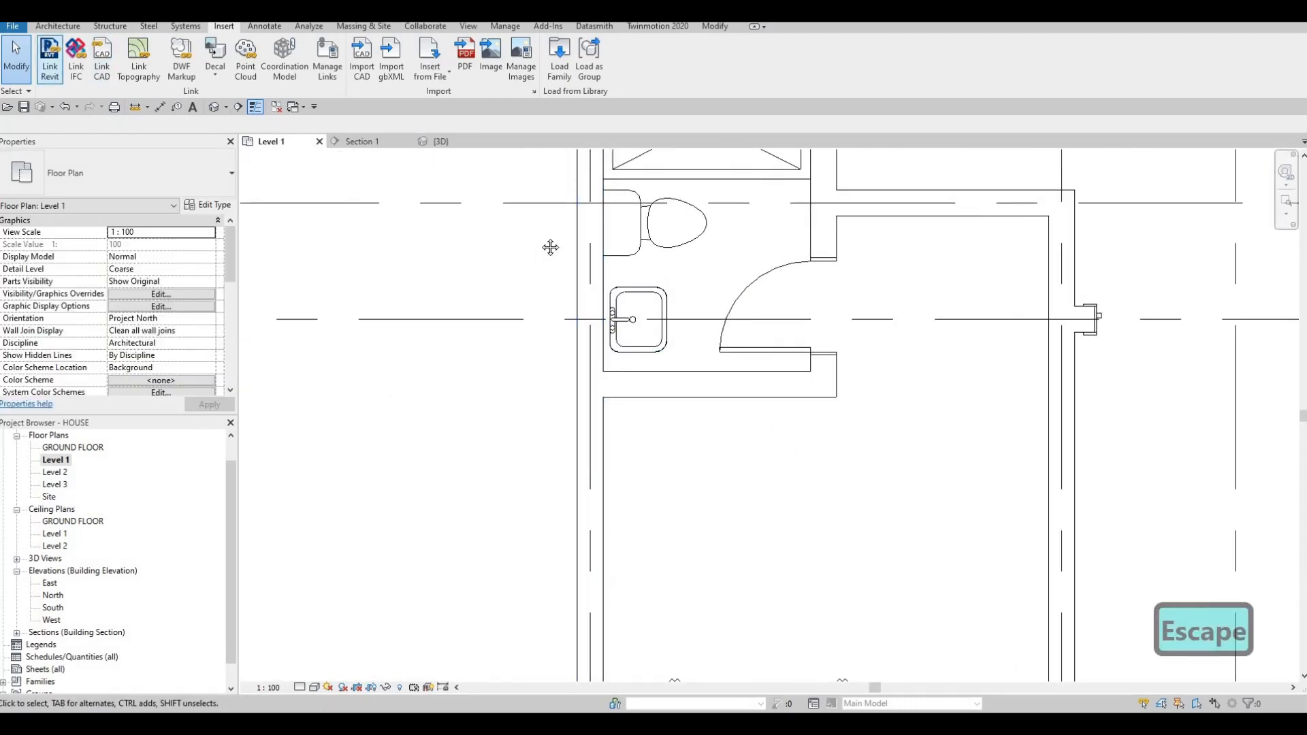
pyautogui.scroll(-5, 610, 313)
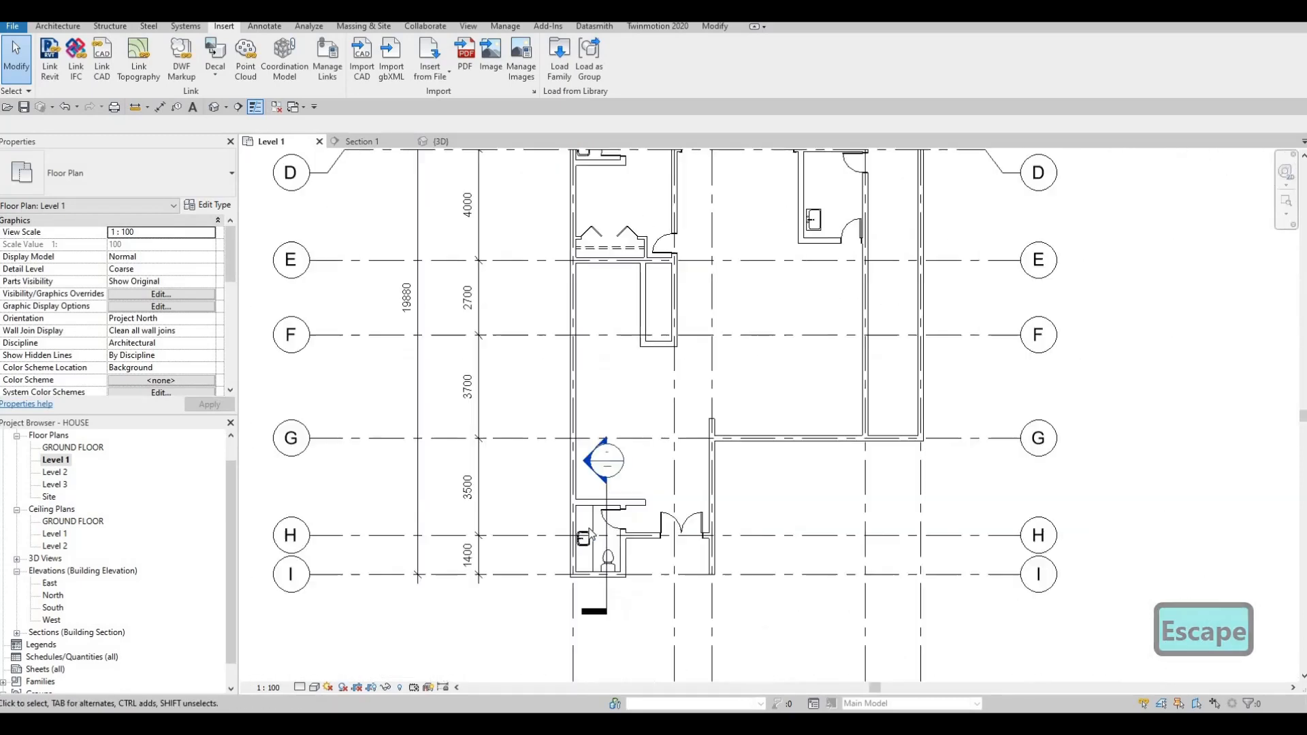
pyautogui.click(589, 518)
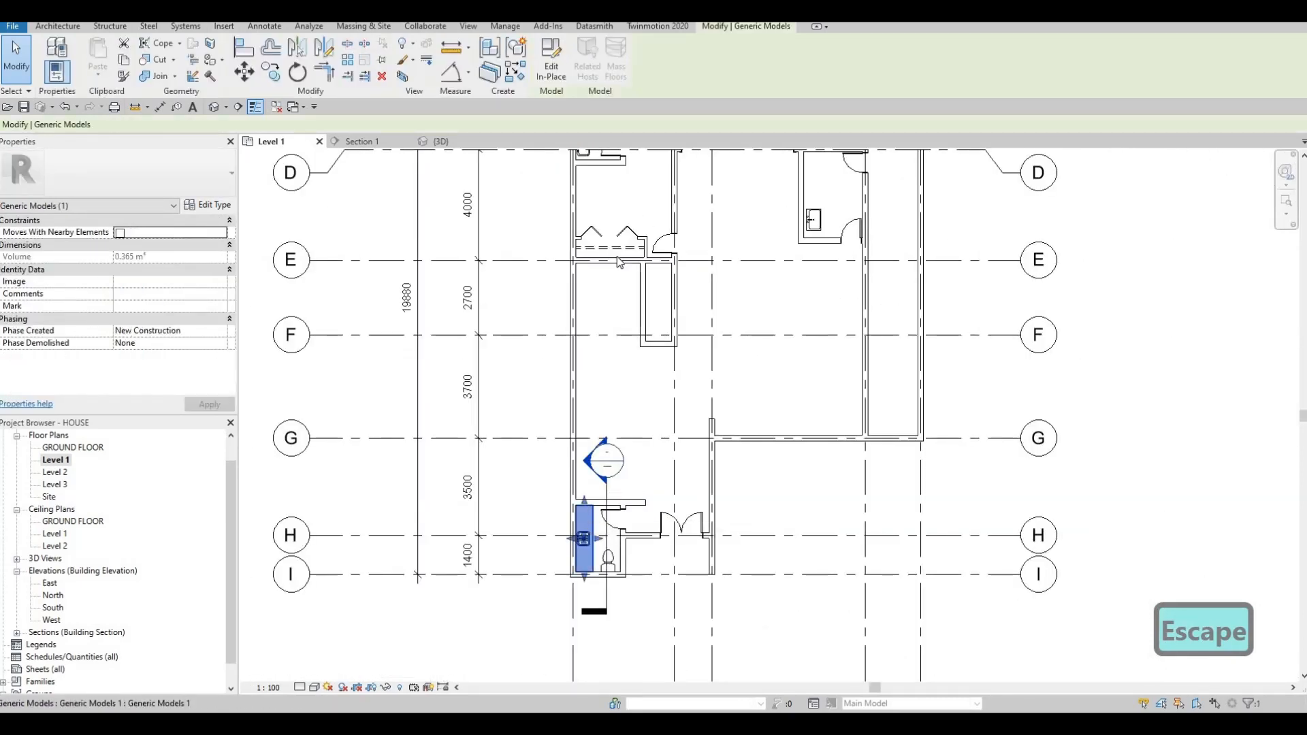
pyautogui.press('c')
pyautogui.press('s')
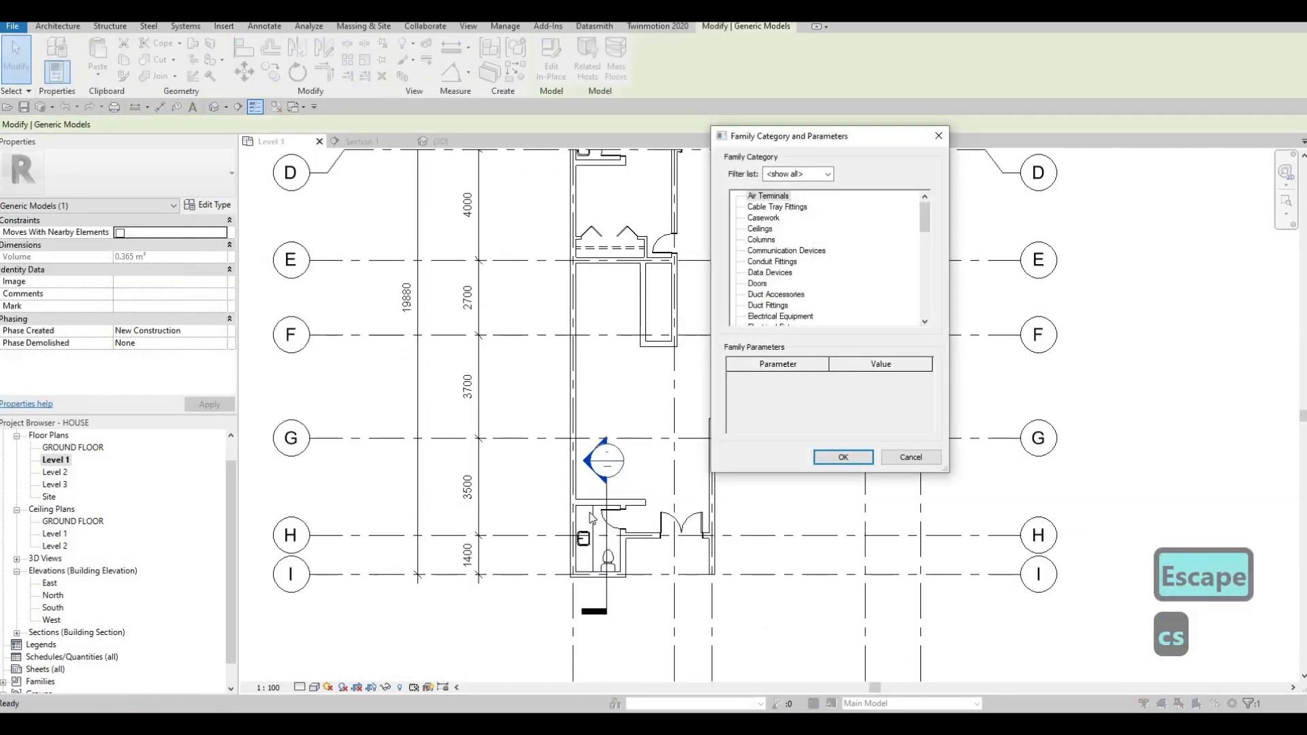
pyautogui.press('Escape')
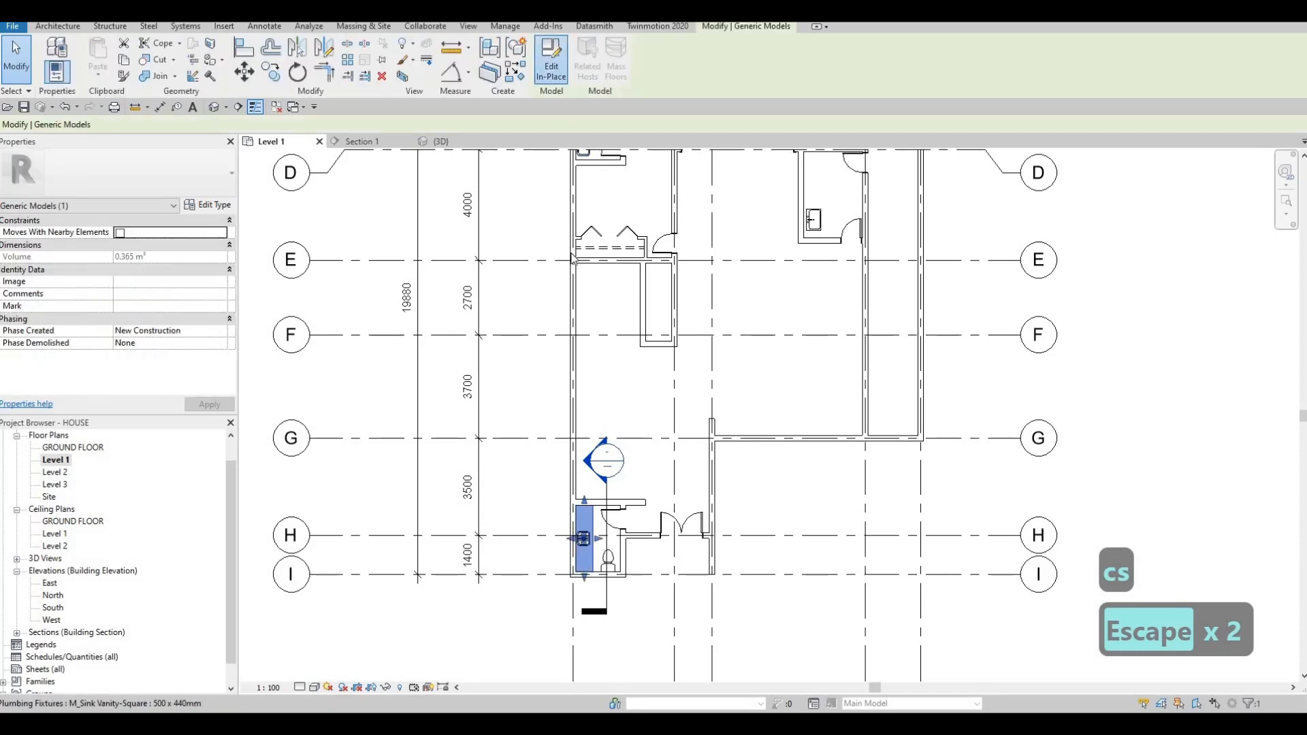
# Edit the selected vanity counter in place and start a new extrusion with the Glulam 24c material
pyautogui.moveTo(585, 245); pyautogui.dragTo(594, 379, button='middle')
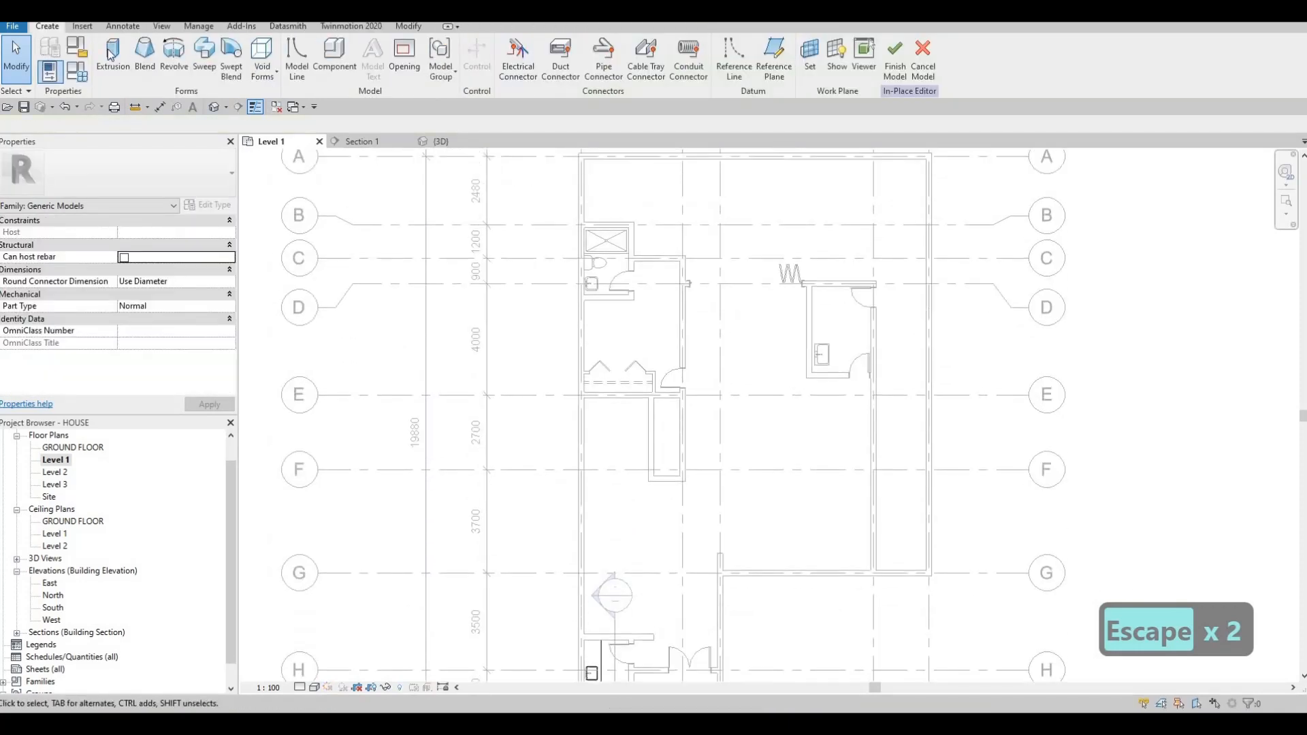
pyautogui.click(112, 55)
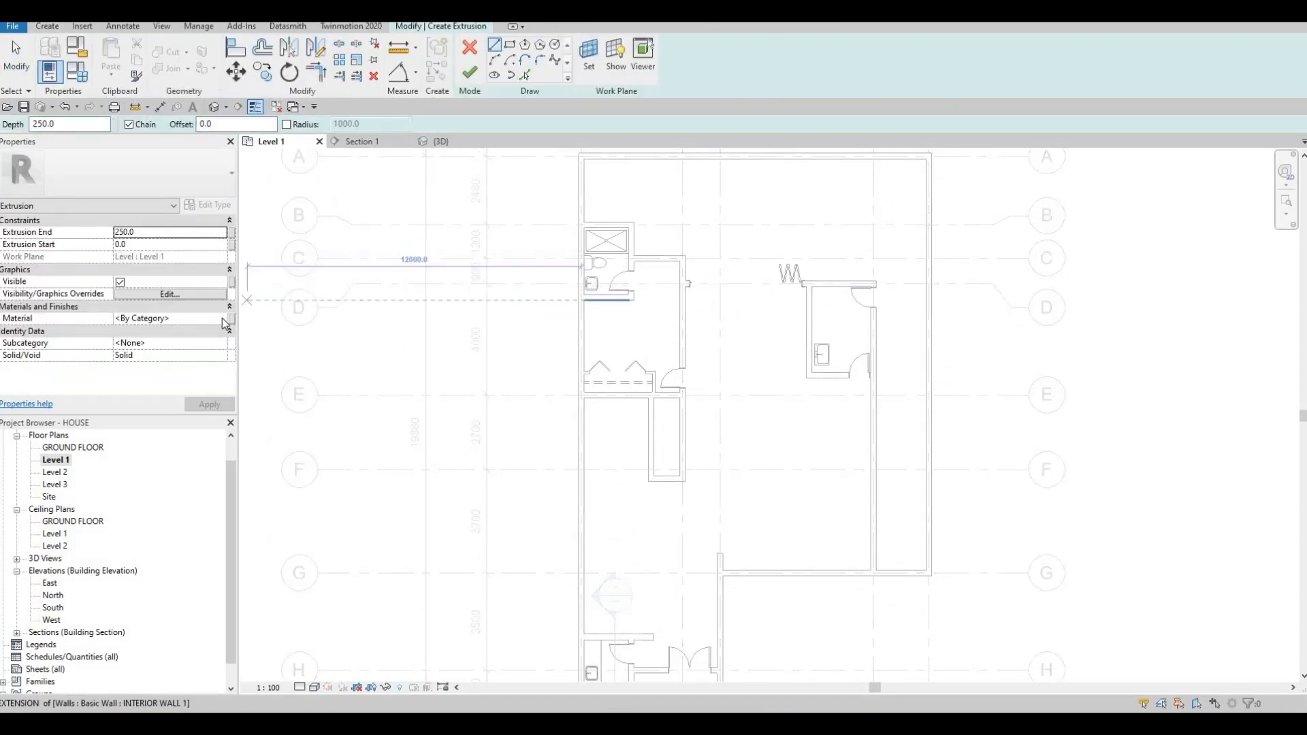
pyautogui.click(224, 318)
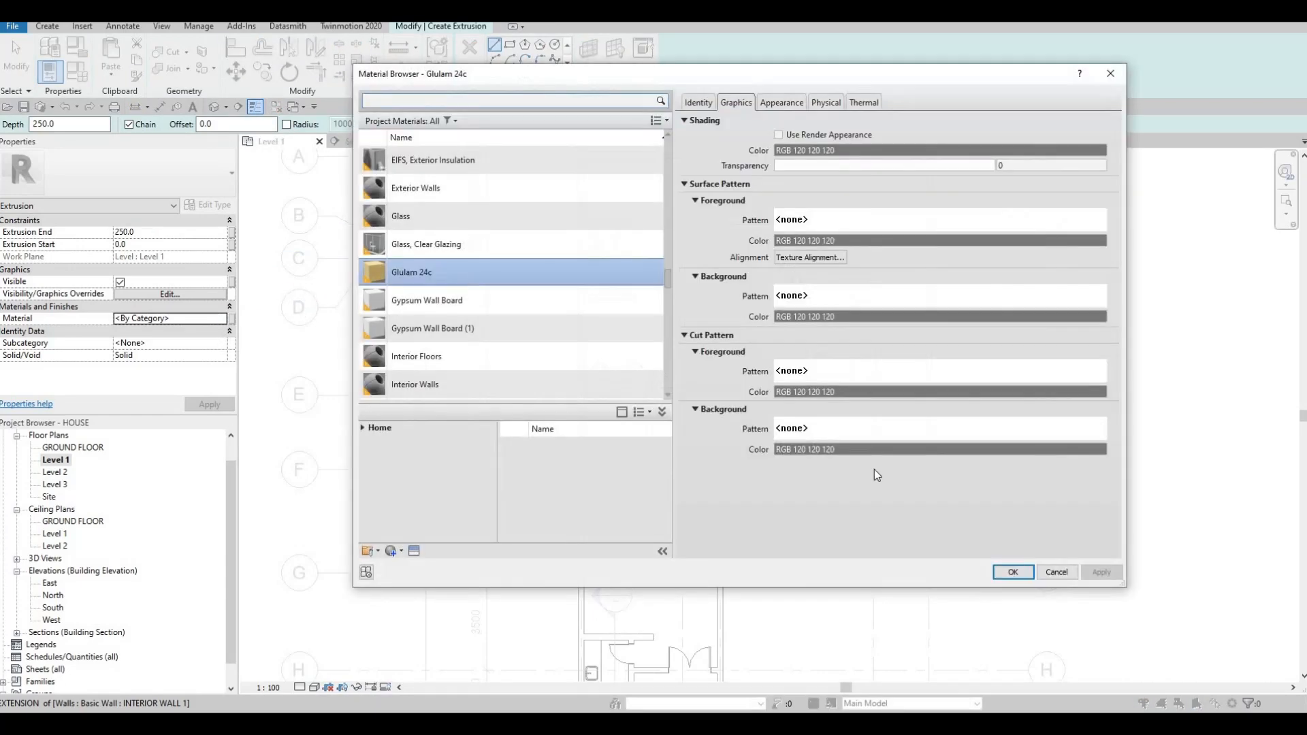
pyautogui.press('Return')
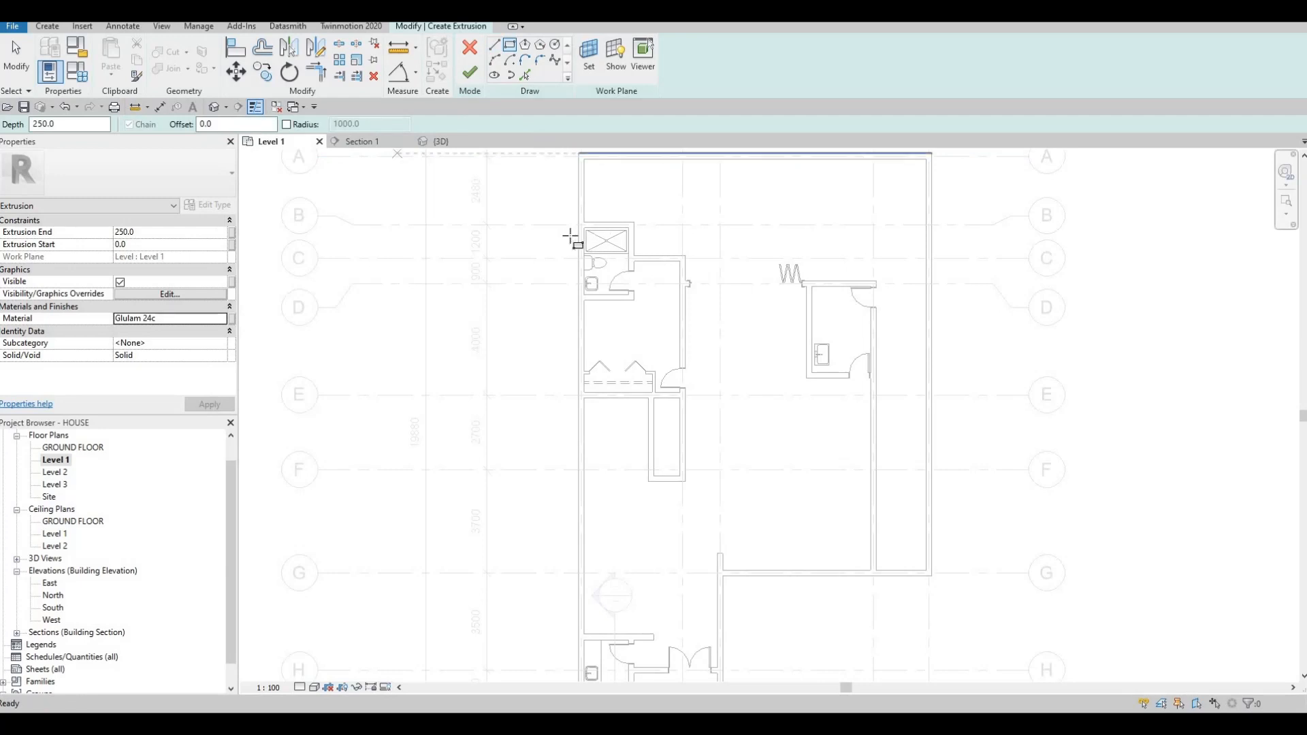
# Extrude a rectangular counter 250 deep around the shower bathroom's sink, from the southwest wall corner to just short of the toilet, and finish the in-place model
pyautogui.scroll(8, 636, 417)
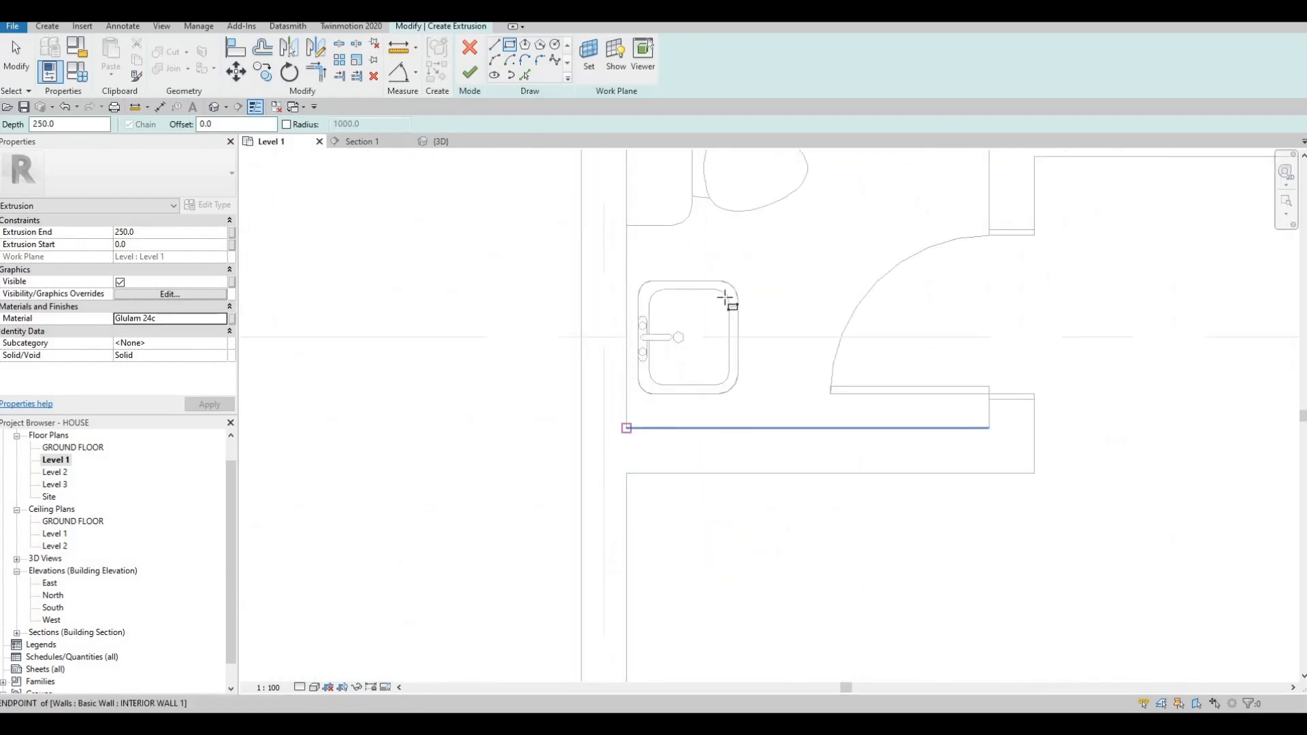
pyautogui.click(725, 300)
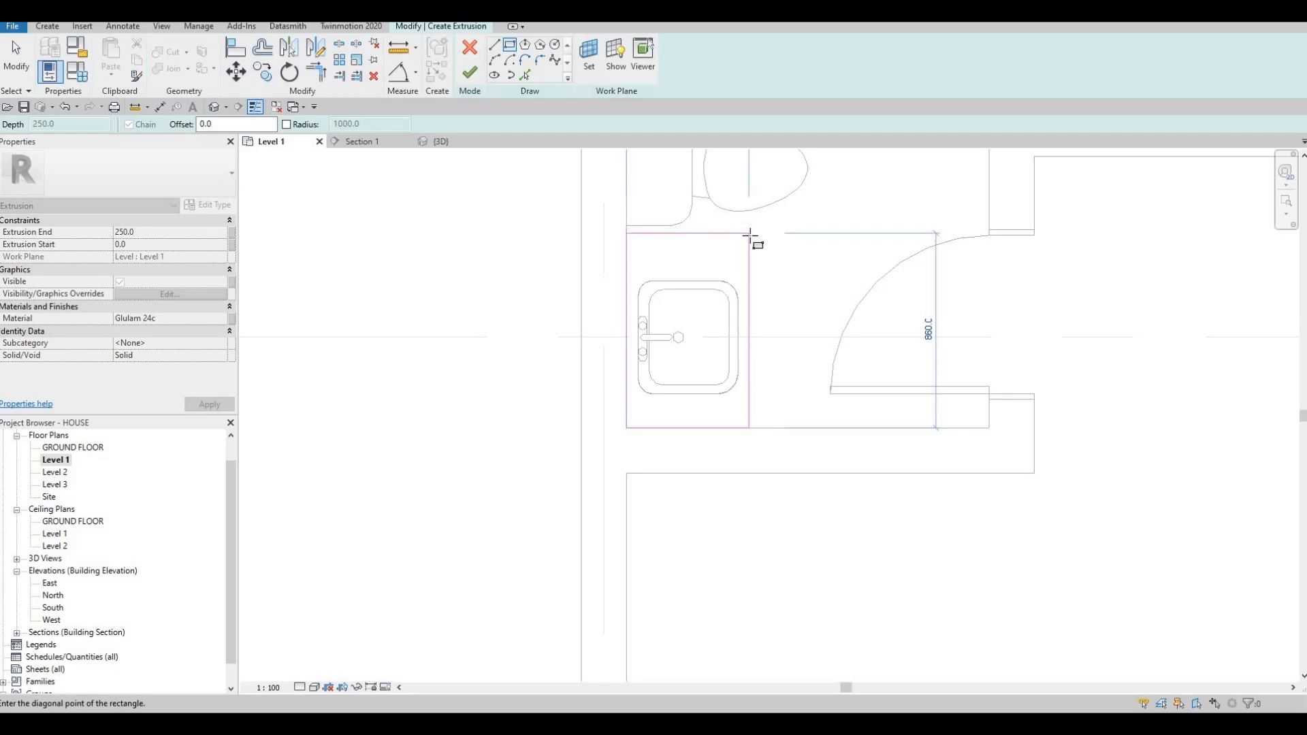
pyautogui.click(733, 257)
pyautogui.press('Escape')
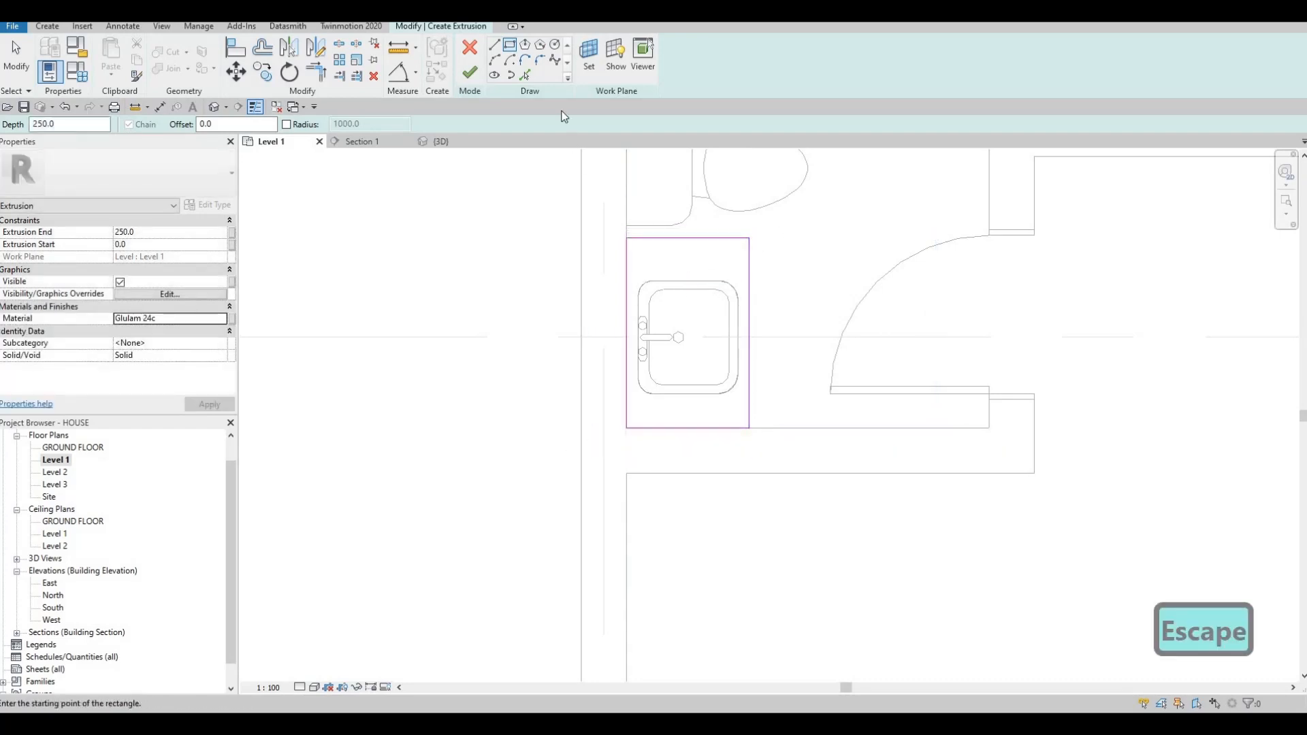
pyautogui.click(469, 72)
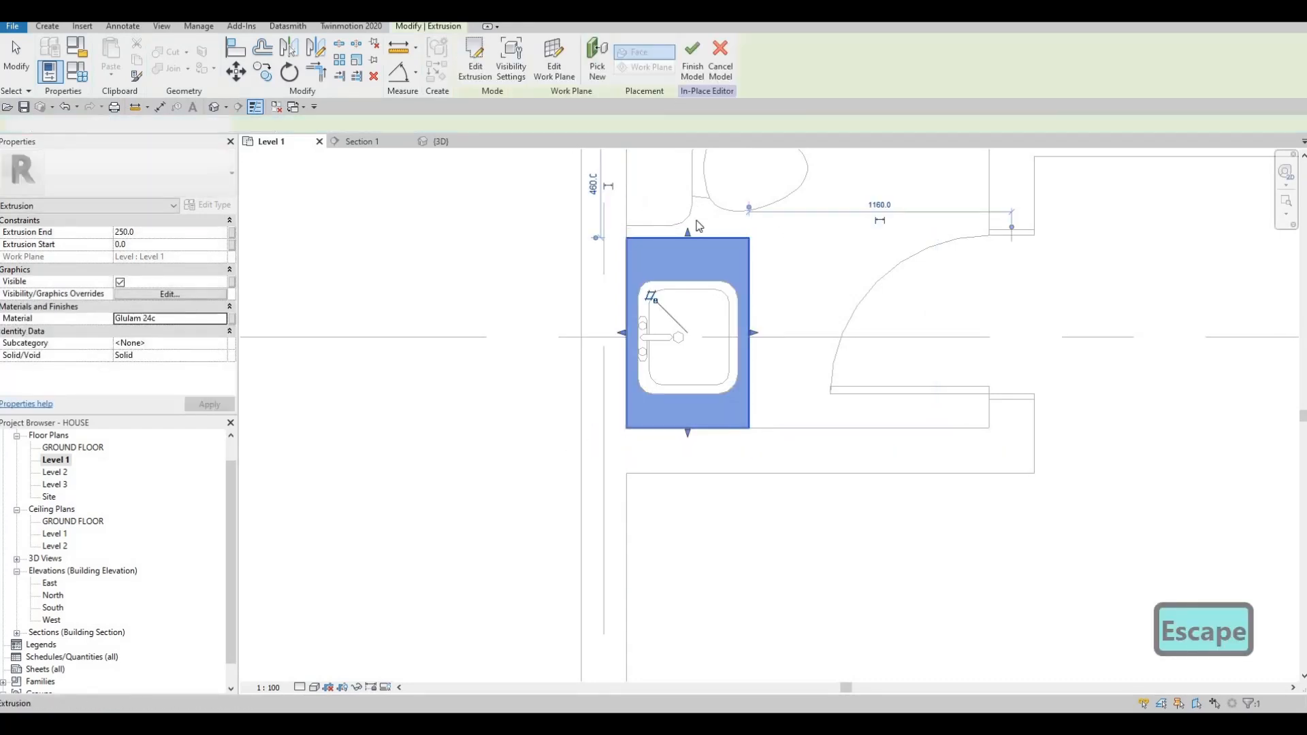
pyautogui.press('Escape')
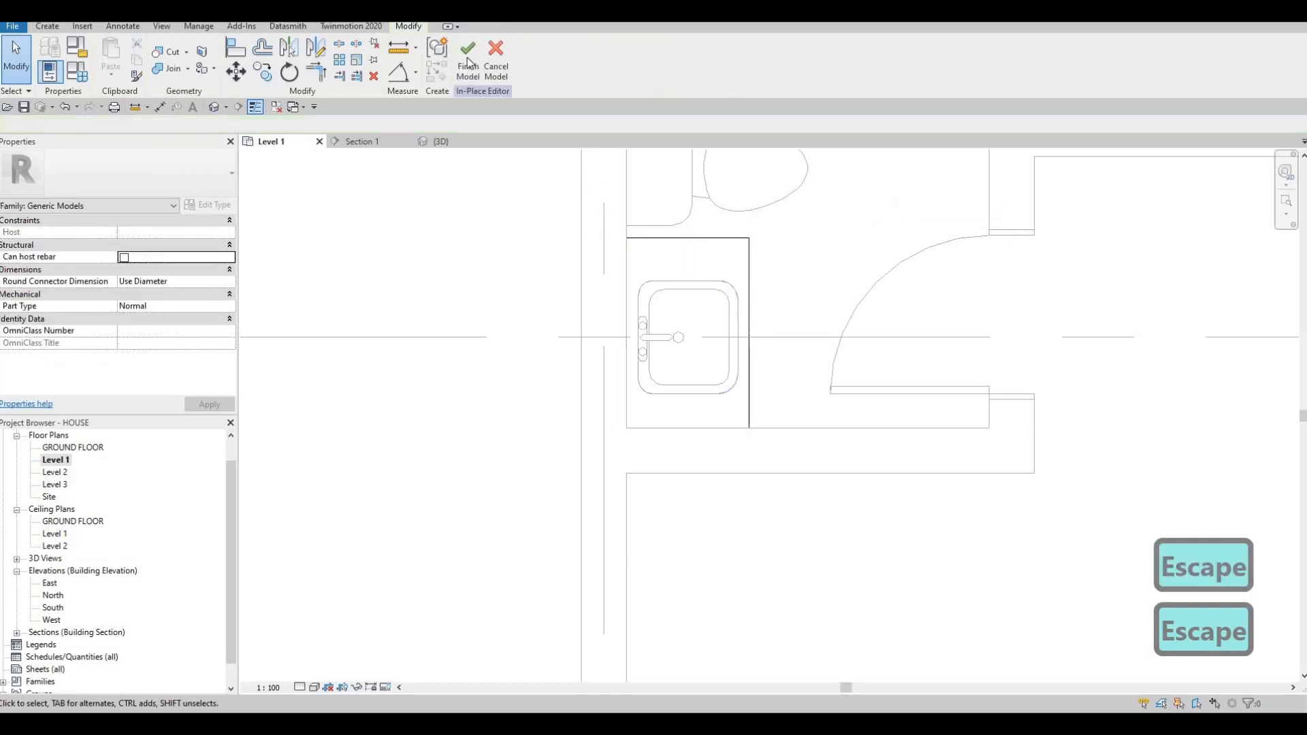
# Nudge the shower bathroom's vanity sink slightly toward the toilet on its new counter
pyautogui.click(671, 291)
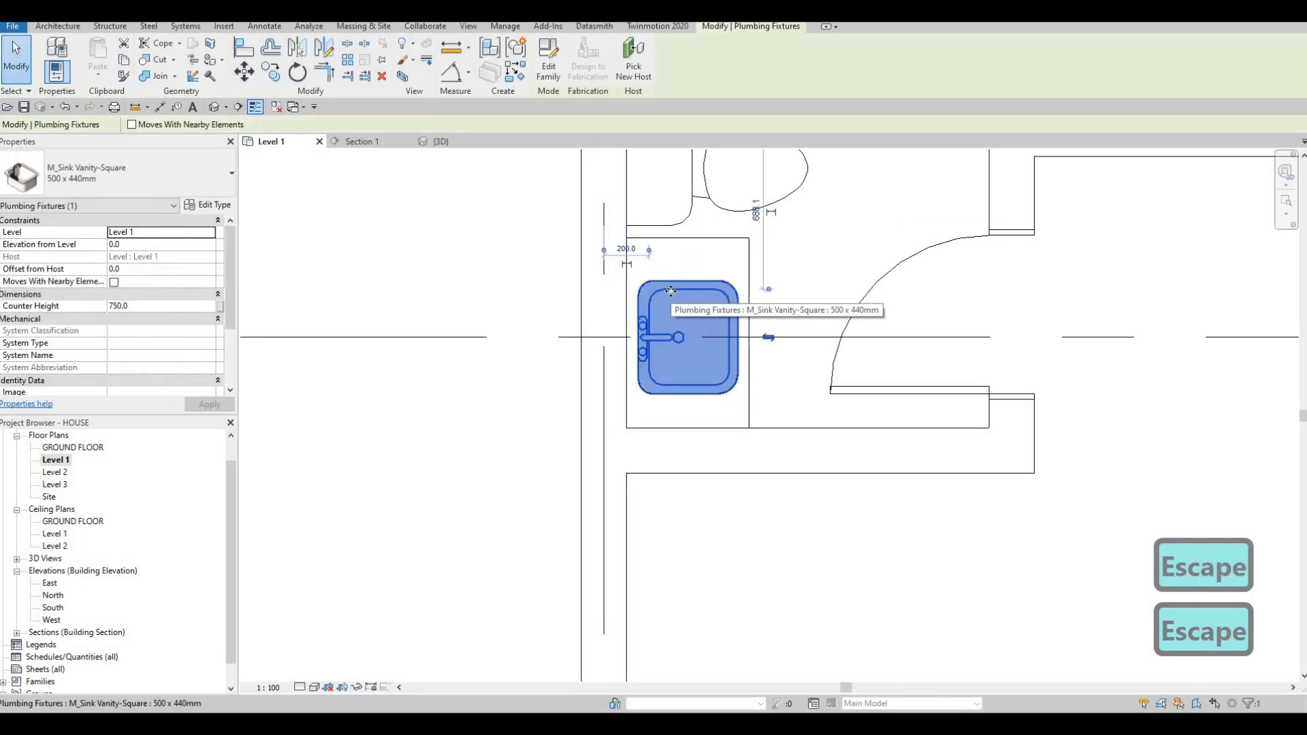
pyautogui.press('Up')
pyautogui.press('Up')
pyautogui.press('Down')
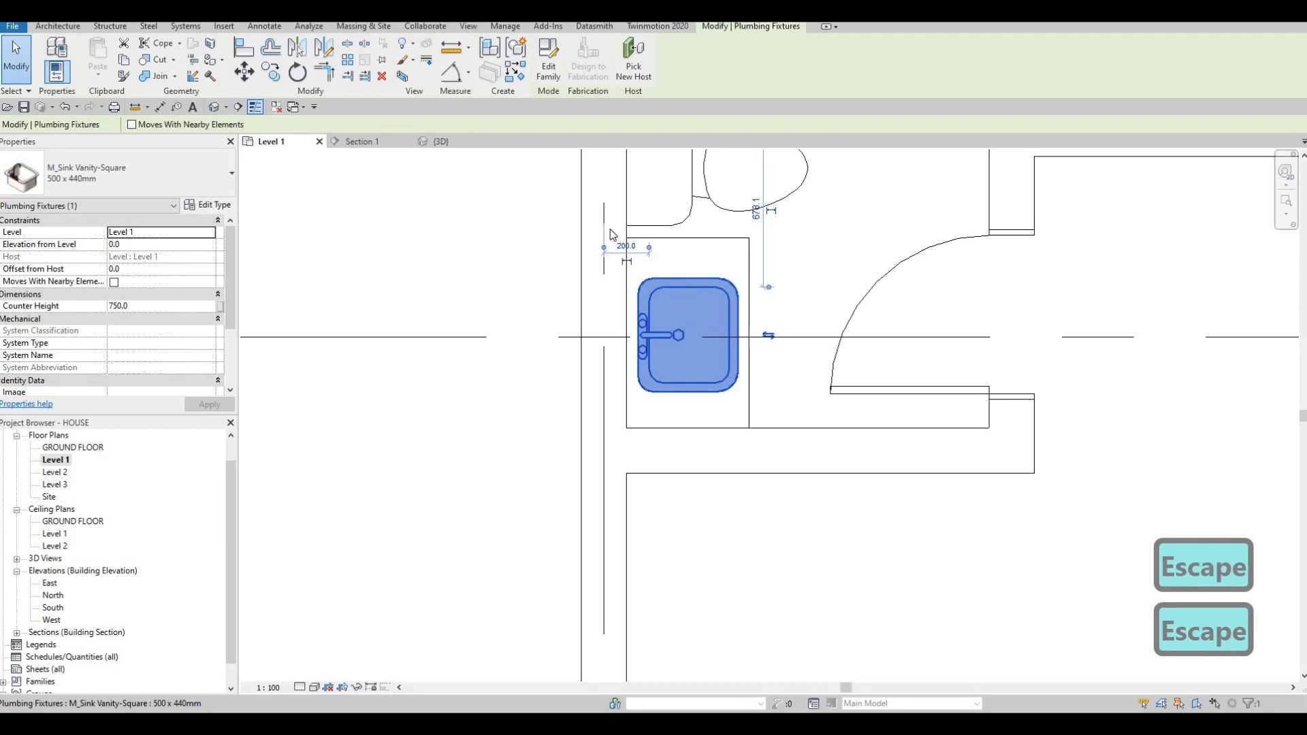
pyautogui.press('Escape')
pyautogui.press('Escape')
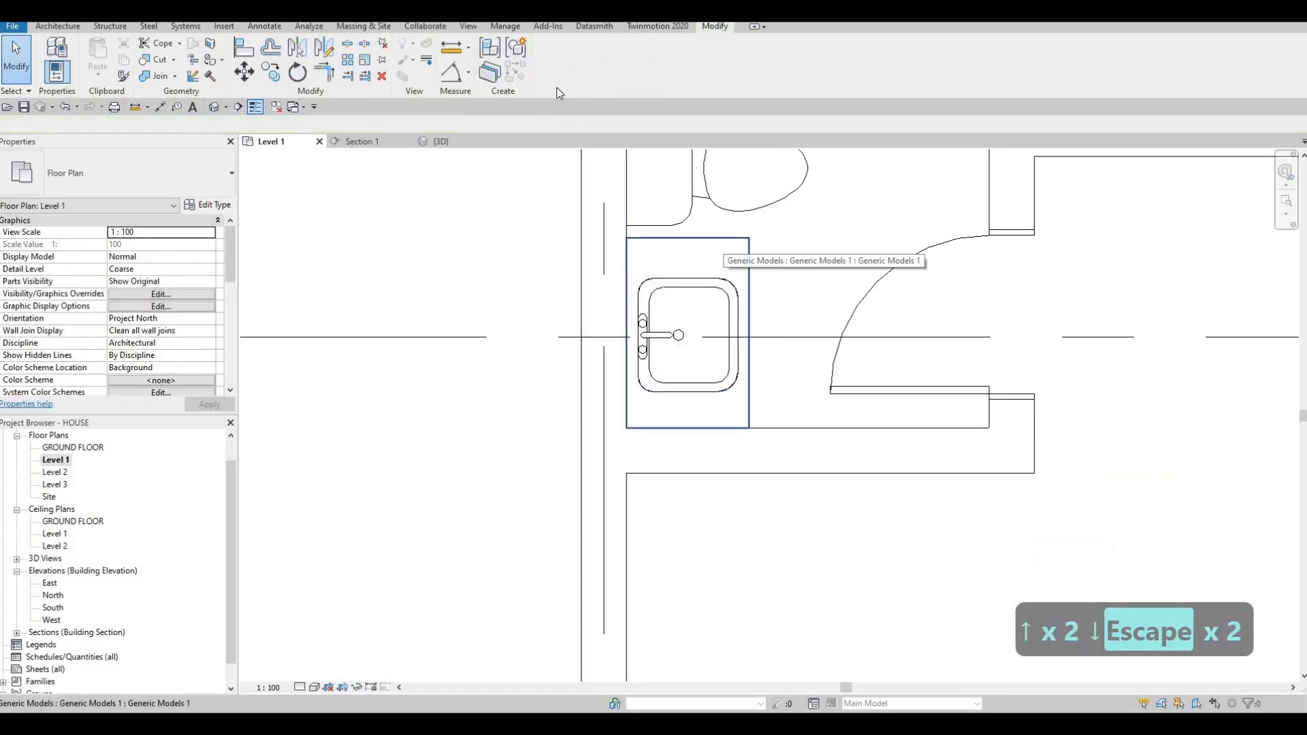
# Examine the extent of the new sink counter and the plan around the small bathroom near gridline H
pyautogui.click(725, 243)
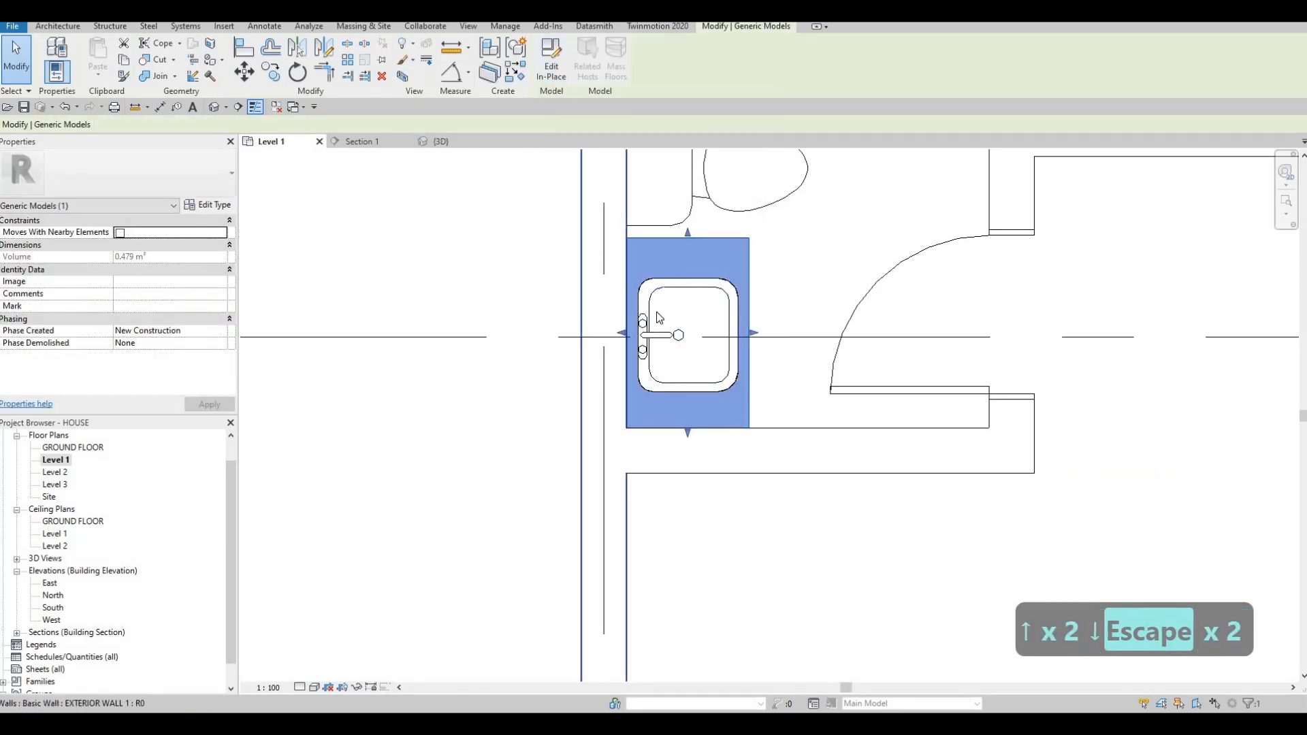
pyautogui.scroll(-6, 654, 309)
pyautogui.scroll(-3, 697, 547)
pyautogui.press('Escape')
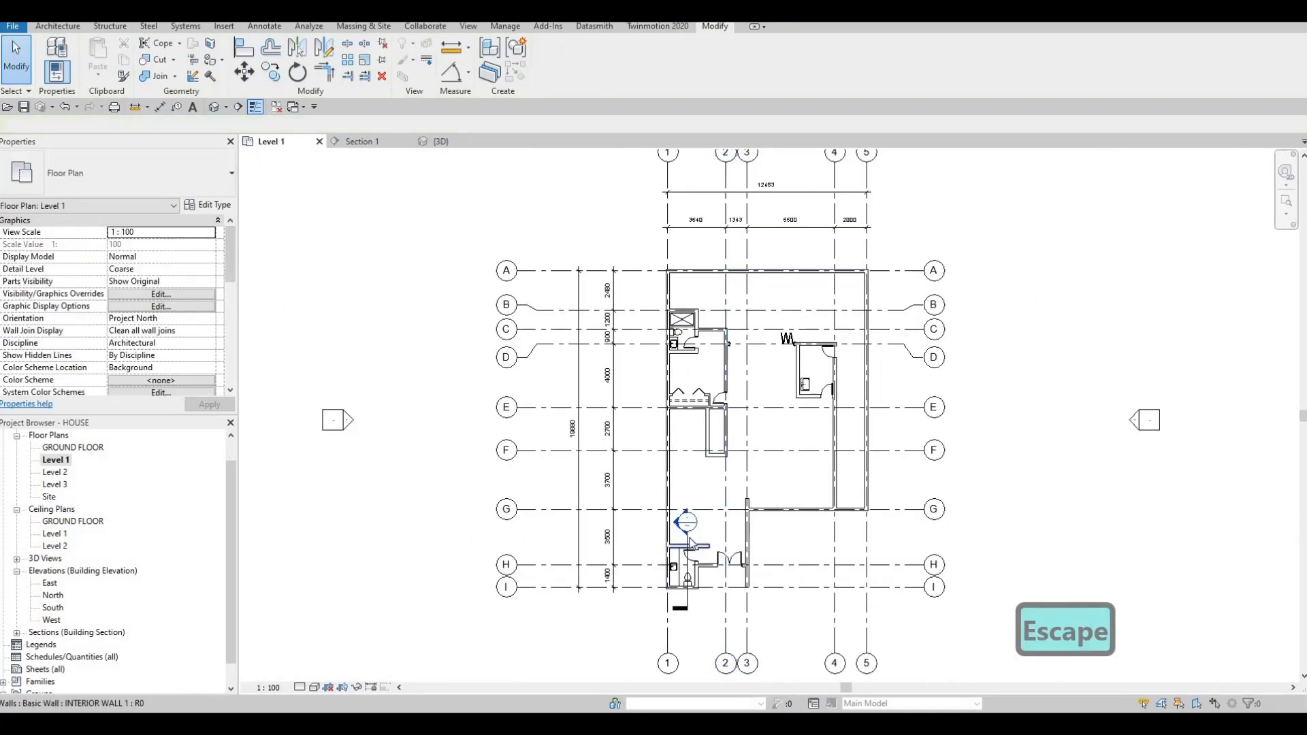
pyautogui.press('Escape')
pyautogui.scroll(2, 687, 537)
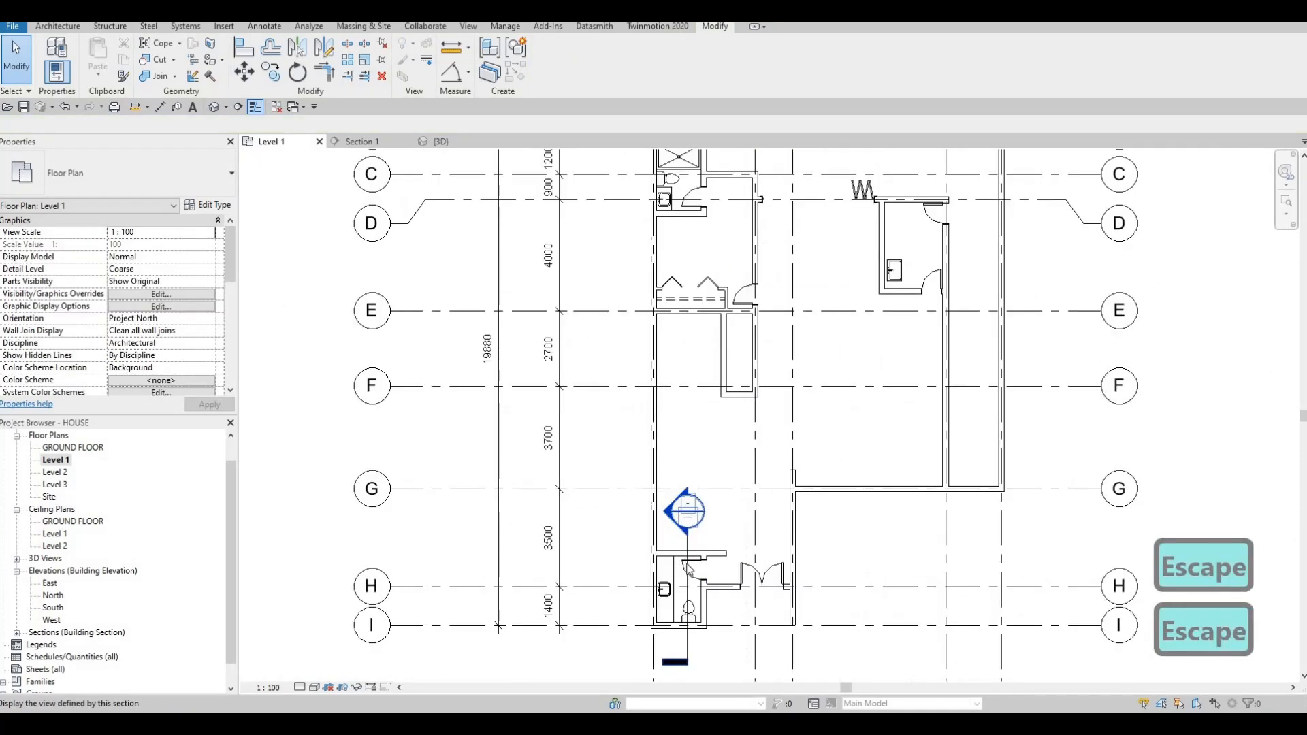
# Move the Section 1 line north so that it cuts through the shower bathroom beside its sink and toilet
pyautogui.press('Escape')
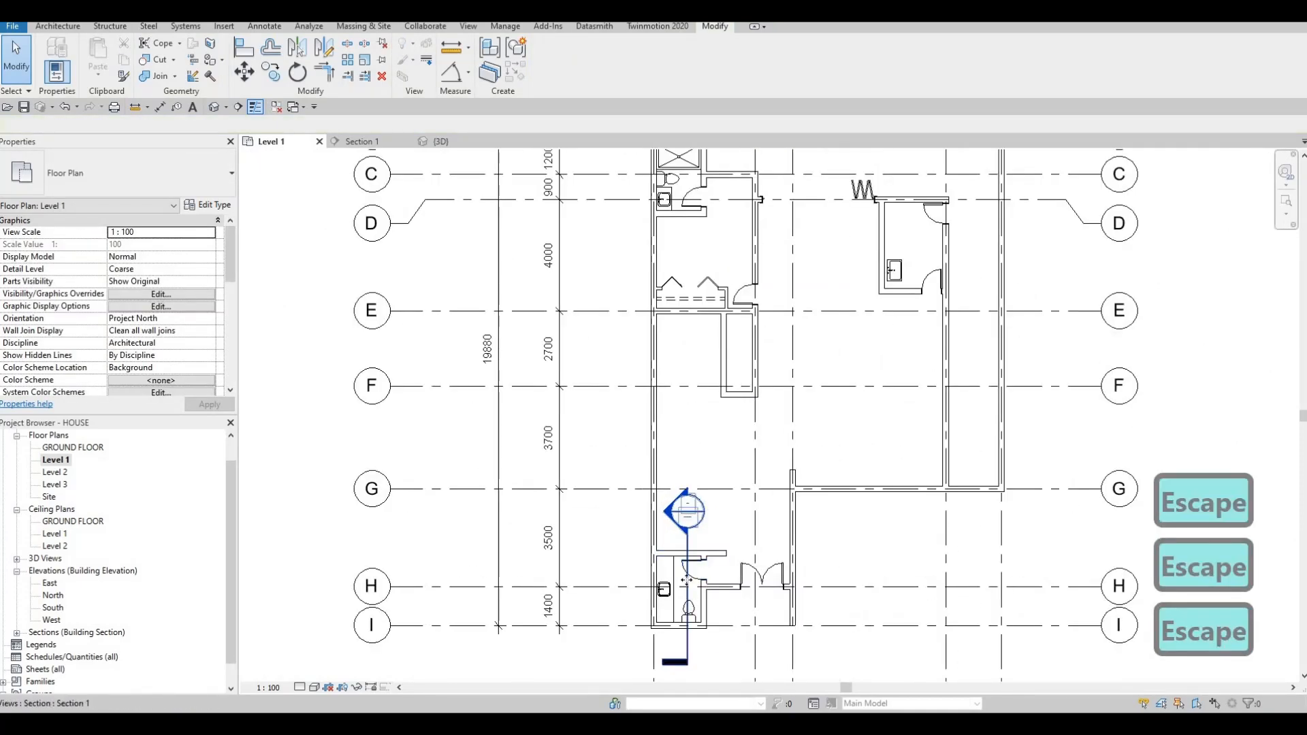
pyautogui.click(687, 579)
pyautogui.moveTo(687, 509); pyautogui.dragTo(689, 374)
pyautogui.moveTo(688, 372); pyautogui.dragTo(686, 527, button='middle')
pyautogui.scroll(1, 684, 524)
pyautogui.press('Escape')
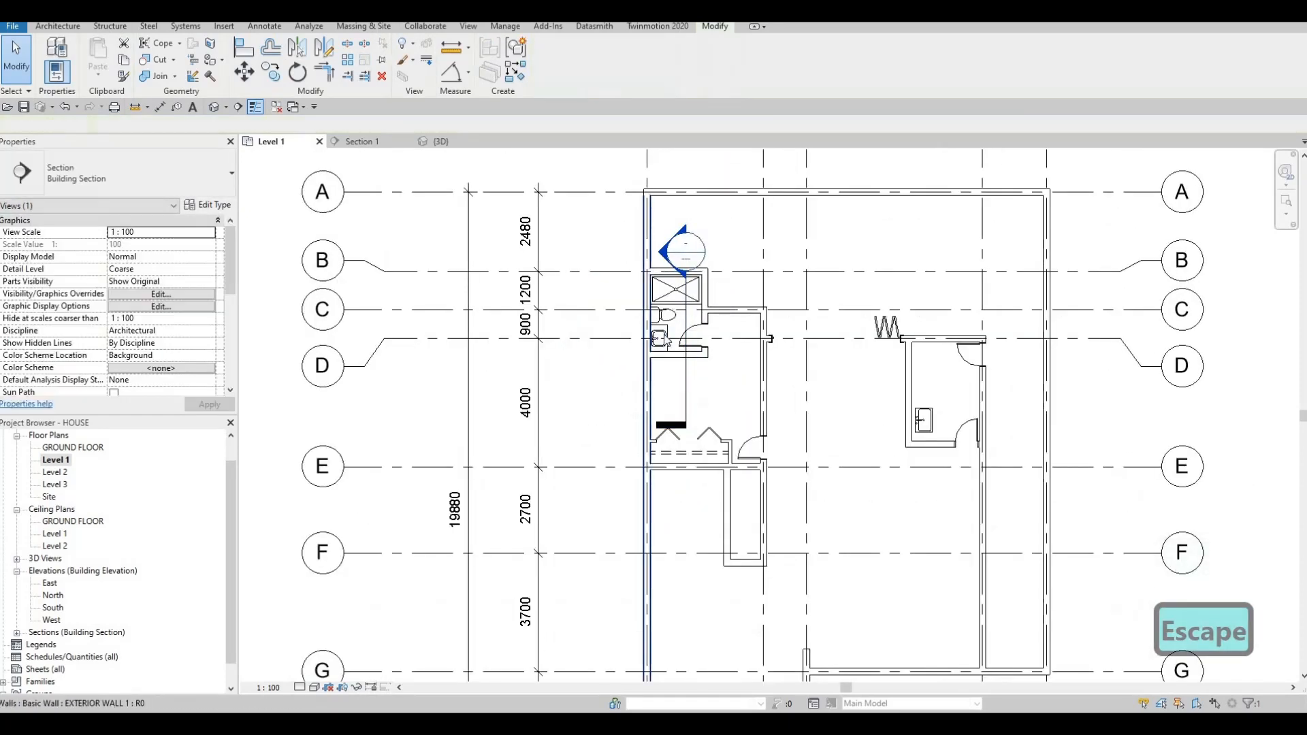
pyautogui.scroll(6, 674, 339)
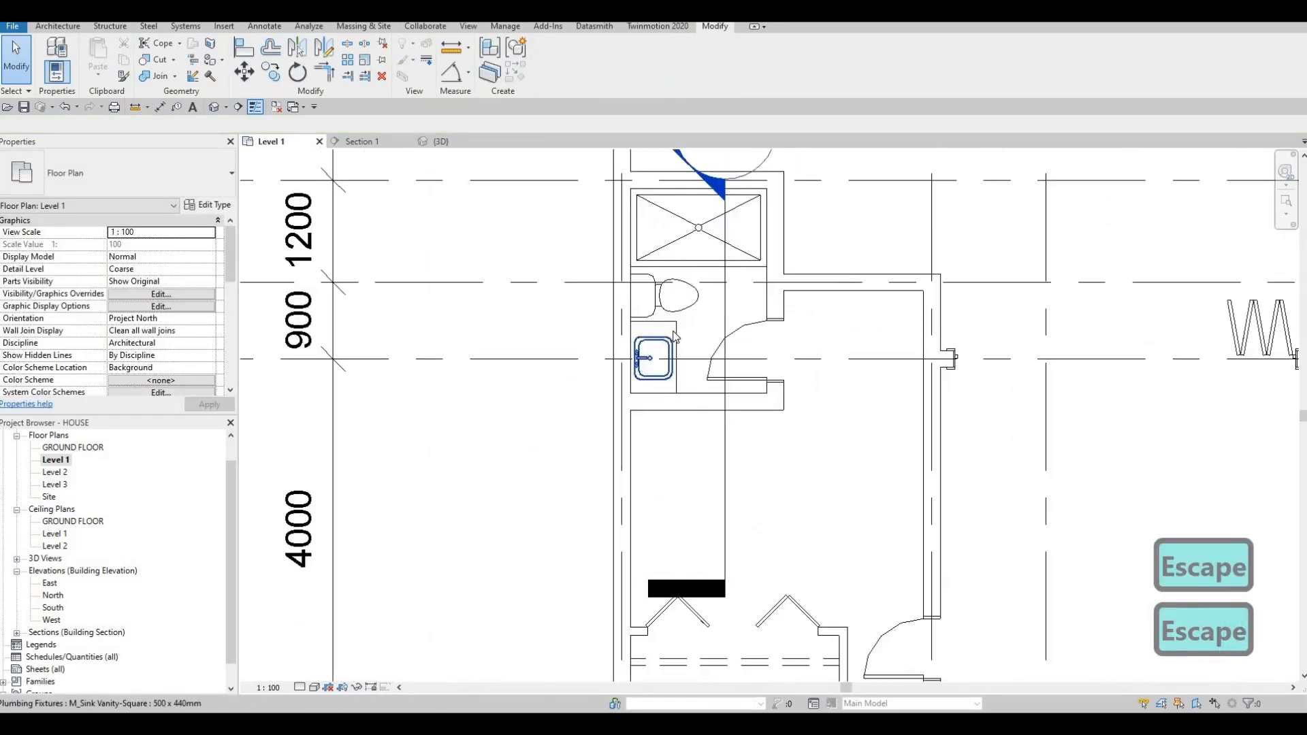
# In Section 1, raise the shower bathroom counter's top to the sink rim and its underside to just below the basin
pyautogui.click(377, 141)
pyautogui.moveTo(716, 498); pyautogui.dragTo(706, 483, button='middle')
pyautogui.press('Escape')
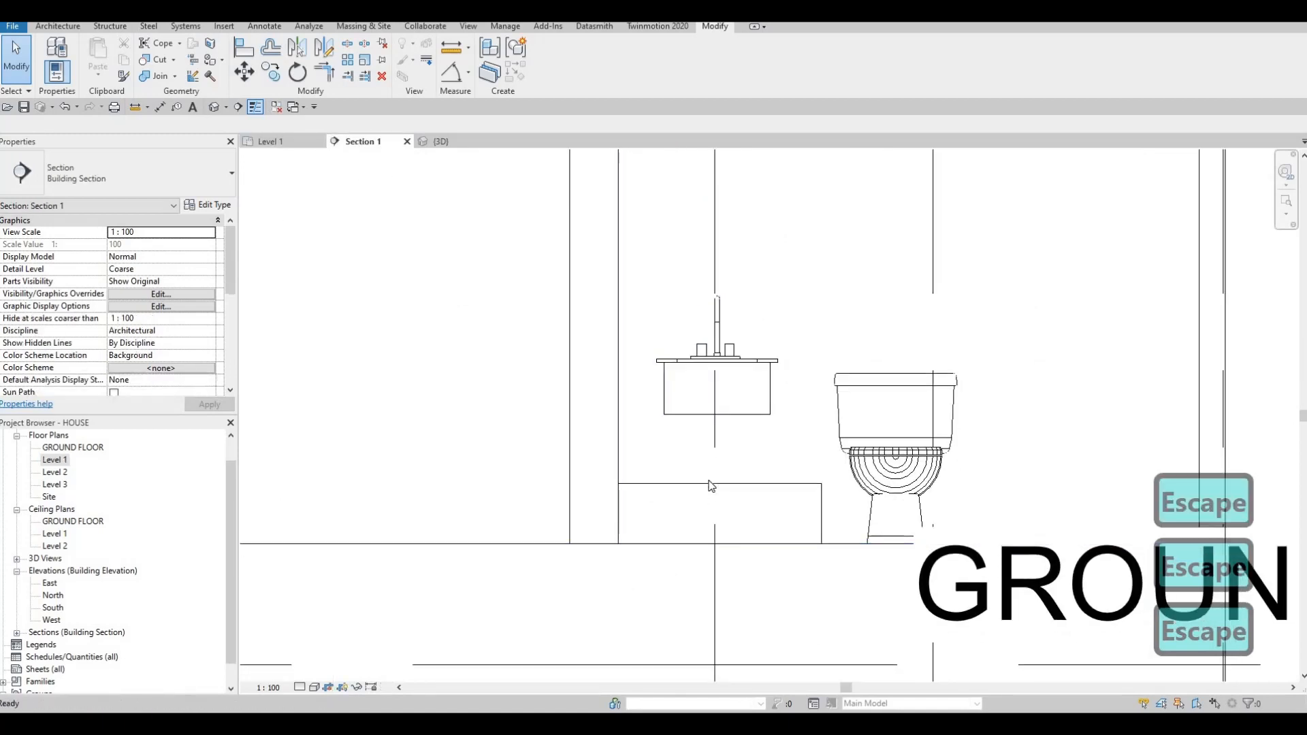
pyautogui.click(718, 476)
pyautogui.moveTo(720, 476); pyautogui.dragTo(734, 362)
pyautogui.moveTo(722, 543); pyautogui.dragTo(737, 428)
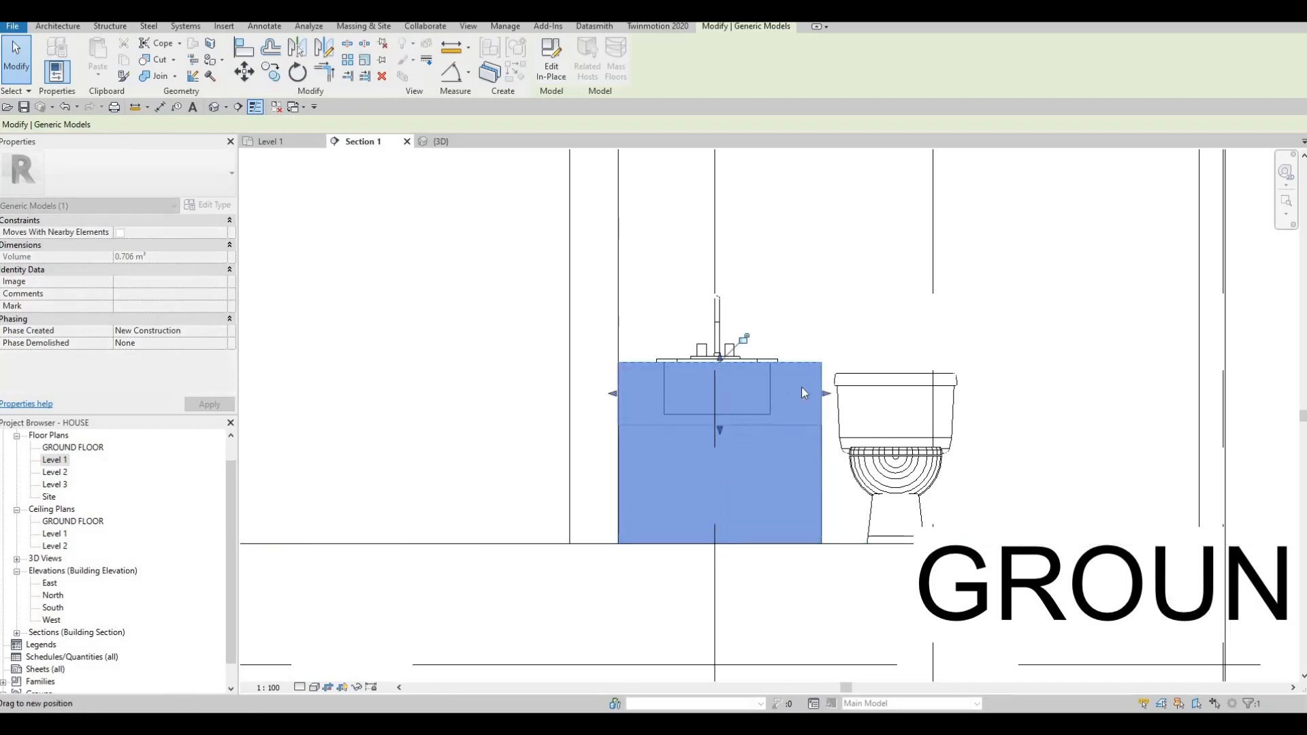
pyautogui.moveTo(801, 386); pyautogui.dragTo(803, 385)
pyautogui.press('Escape')
pyautogui.press('Escape')
pyautogui.press('Escape')
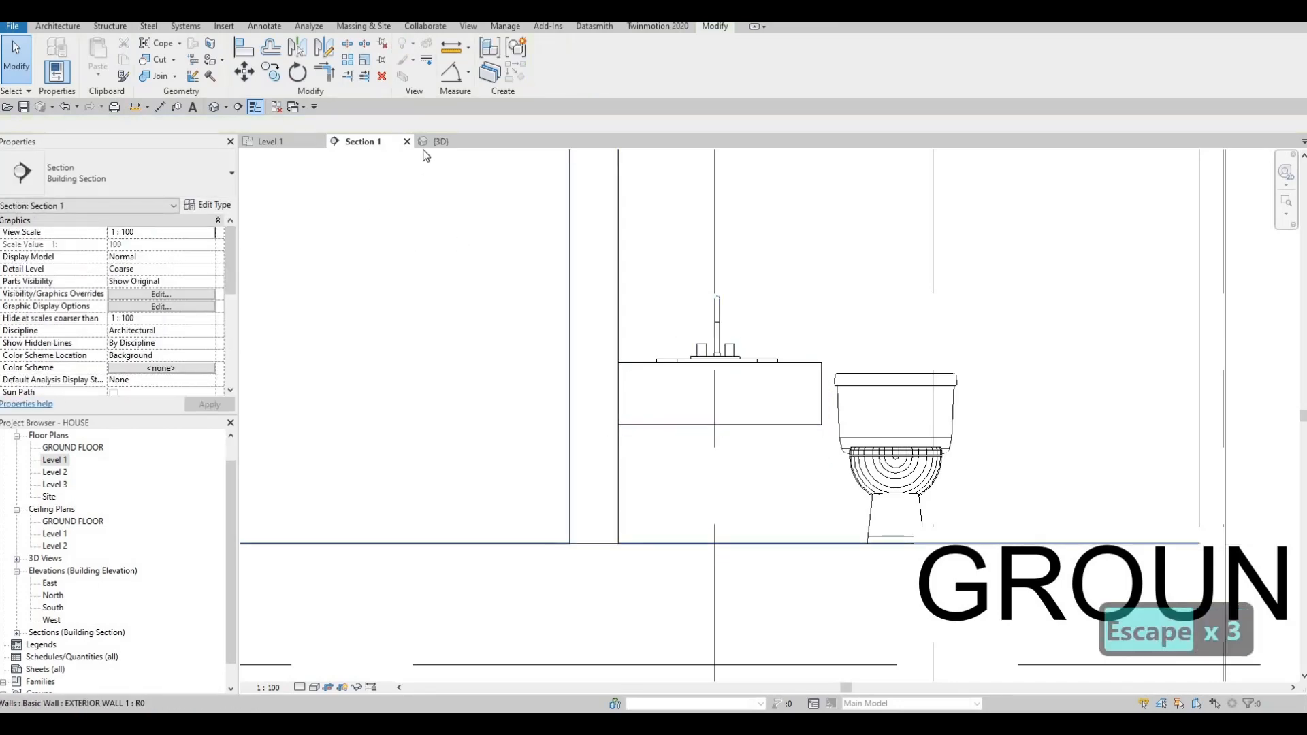
# Edit the shower bathroom's counter in place and sketch a rectangular void extrusion 250 deep over the sink basin on Level 1
pyautogui.click(293, 143)
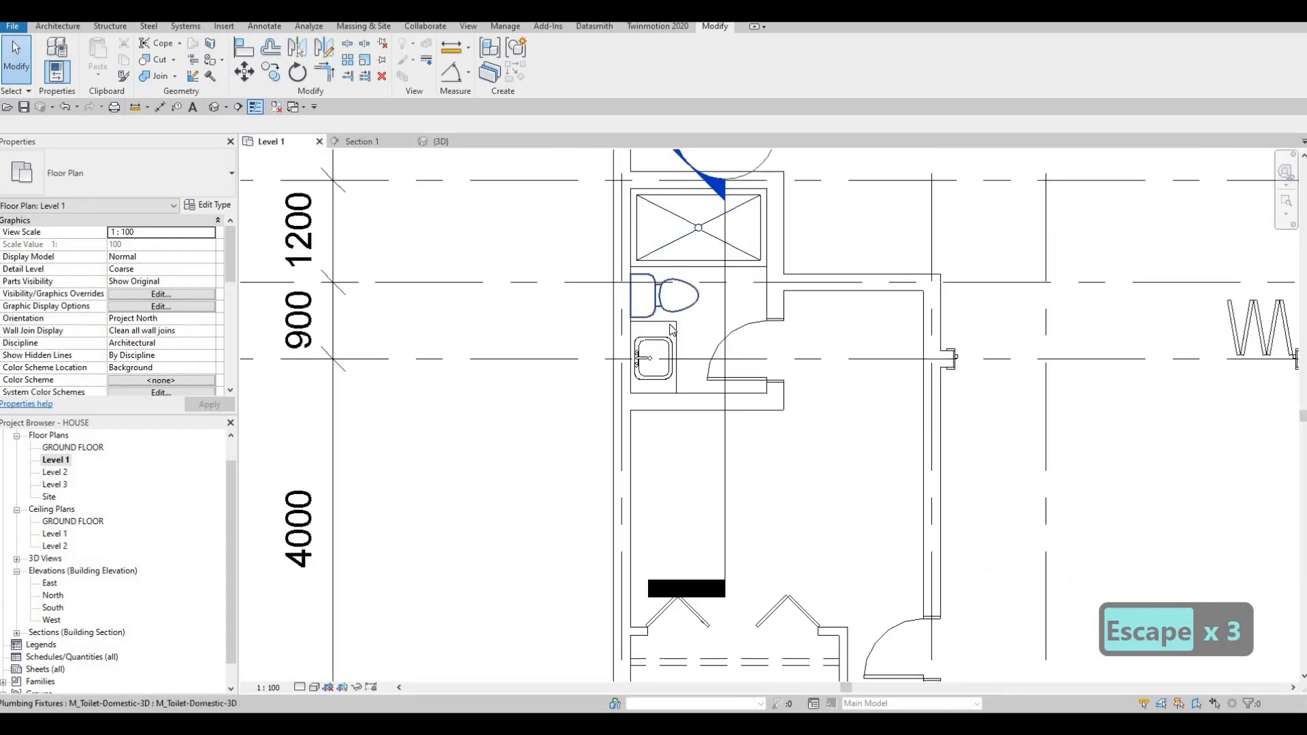
pyautogui.press('Escape')
pyautogui.click(672, 330)
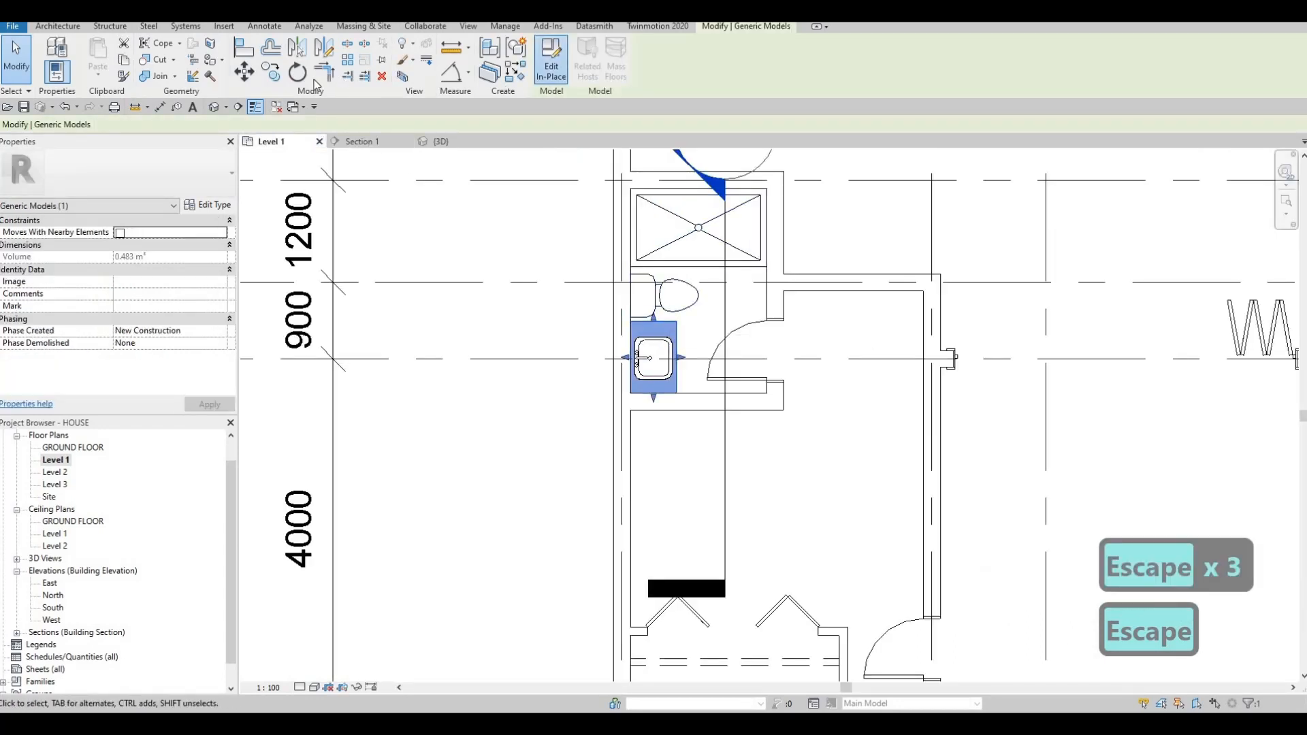
pyautogui.click(47, 27)
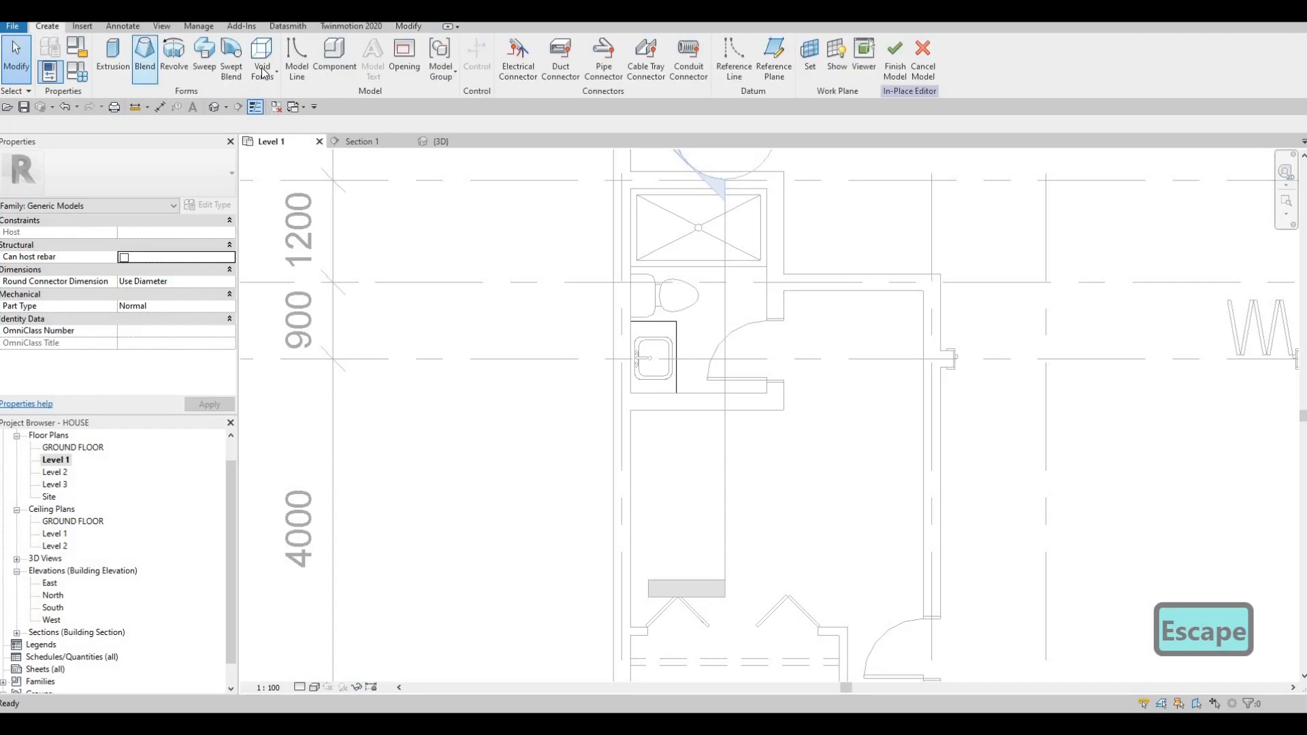
pyautogui.click(264, 62)
pyautogui.click(296, 96)
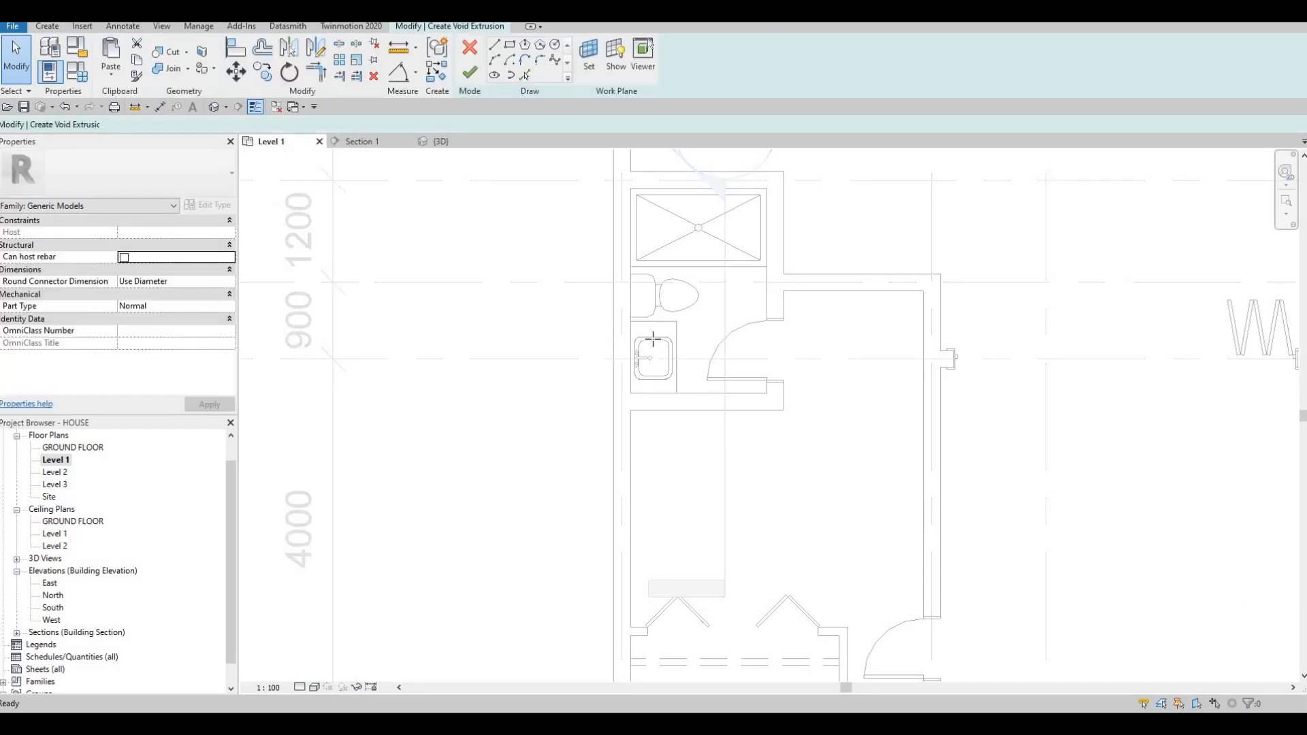
pyautogui.scroll(3, 651, 337)
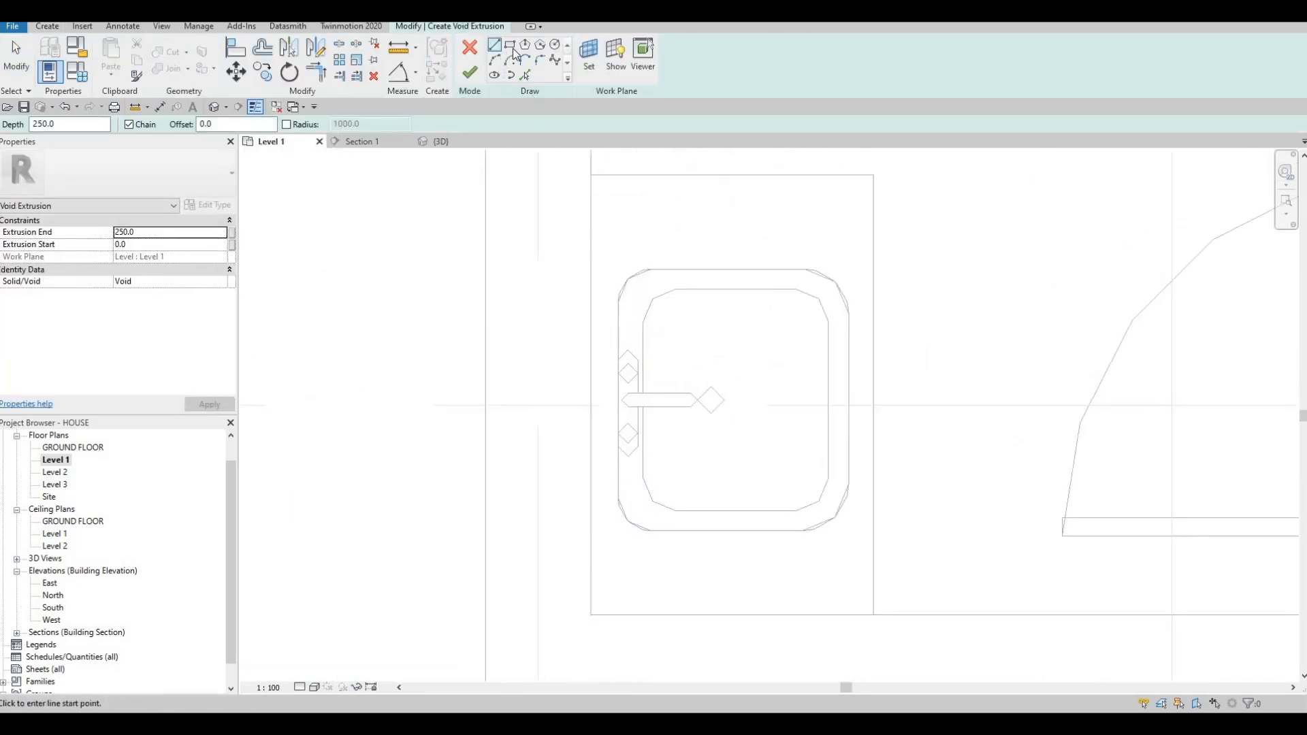
pyautogui.scroll(2, 637, 293)
pyautogui.click(628, 303)
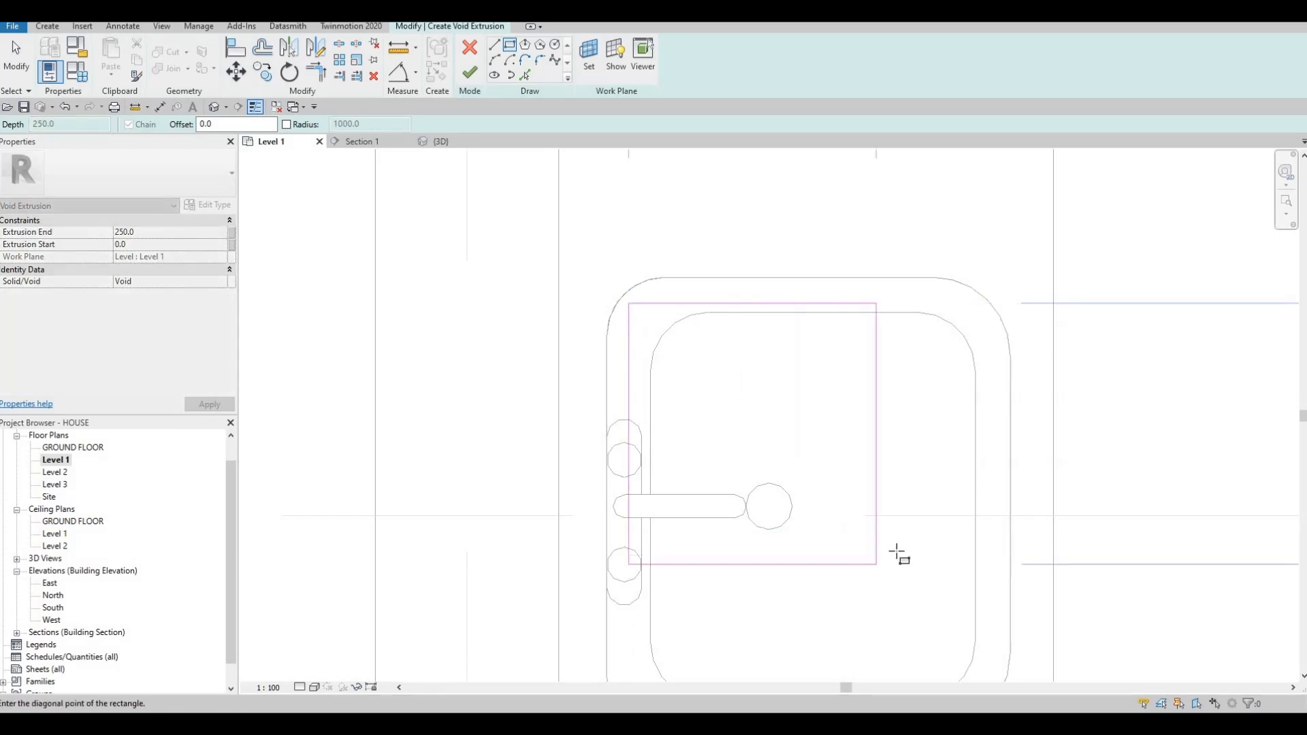
pyautogui.moveTo(899, 555); pyautogui.dragTo(824, 424, button='middle')
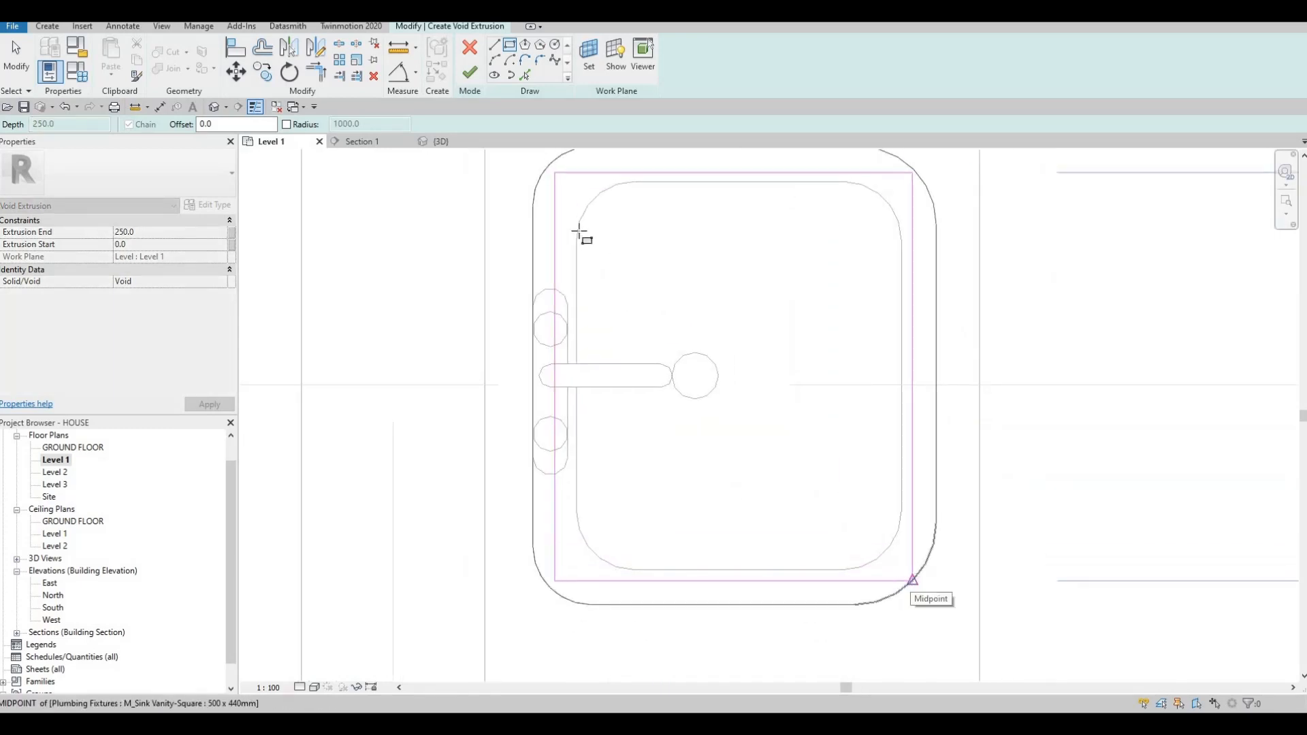
pyautogui.click(912, 580)
pyautogui.press('Escape')
pyautogui.press('Escape')
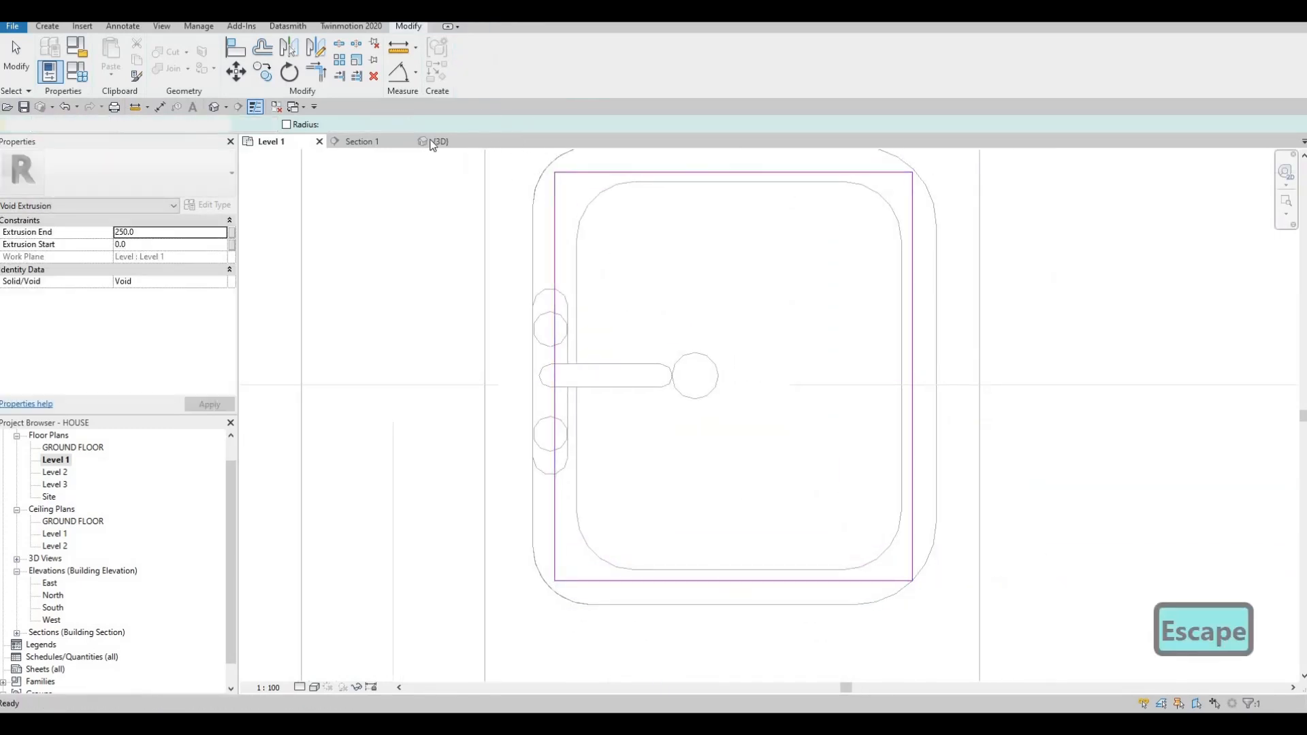
# Stretch the void in Section 1 to span the counter's full thickness, from about 514 to about 853 above Level 1
pyautogui.click(365, 140)
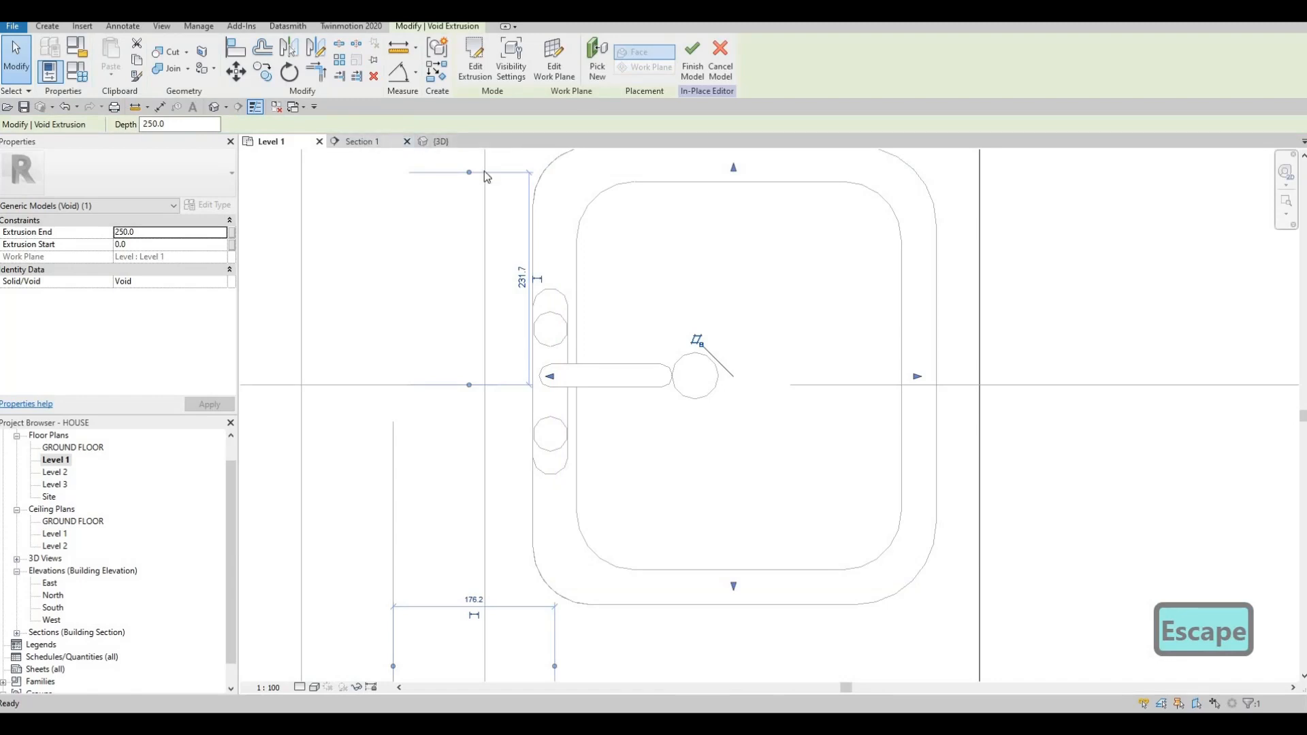
pyautogui.moveTo(712, 369); pyautogui.dragTo(713, 347)
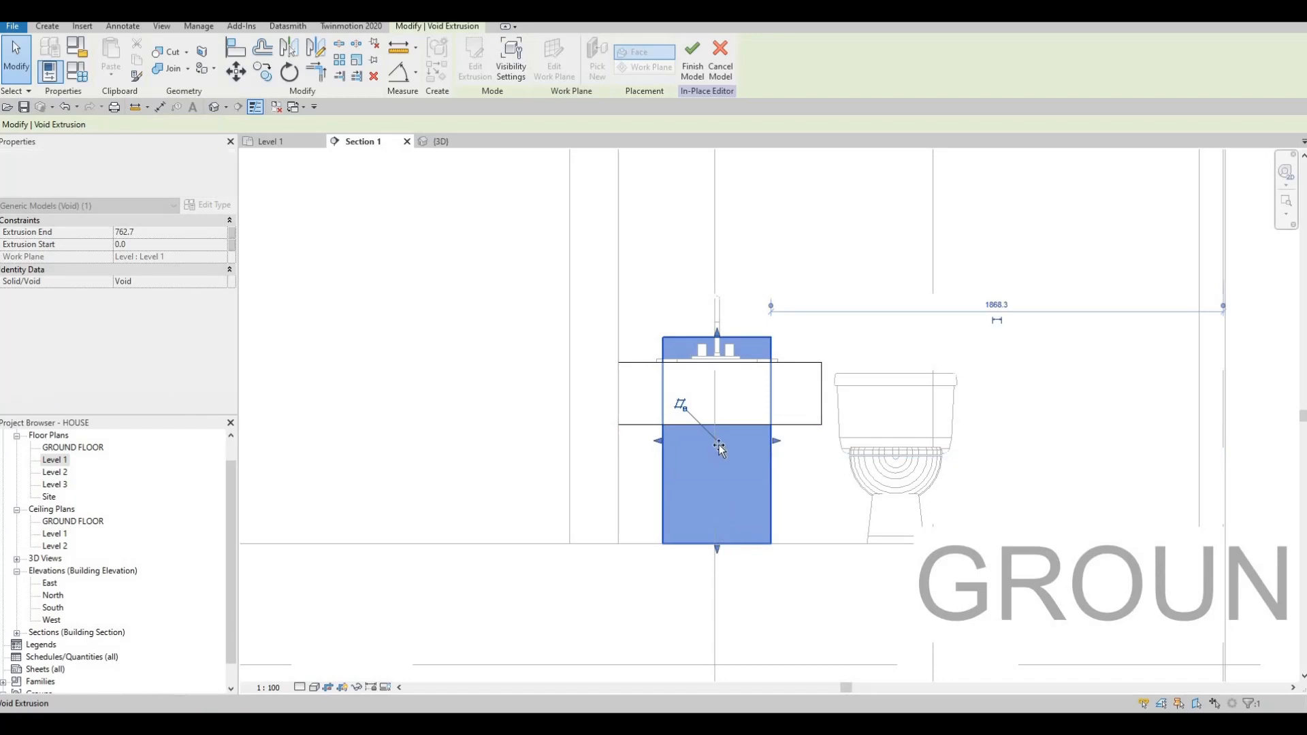
pyautogui.moveTo(716, 549); pyautogui.dragTo(717, 423)
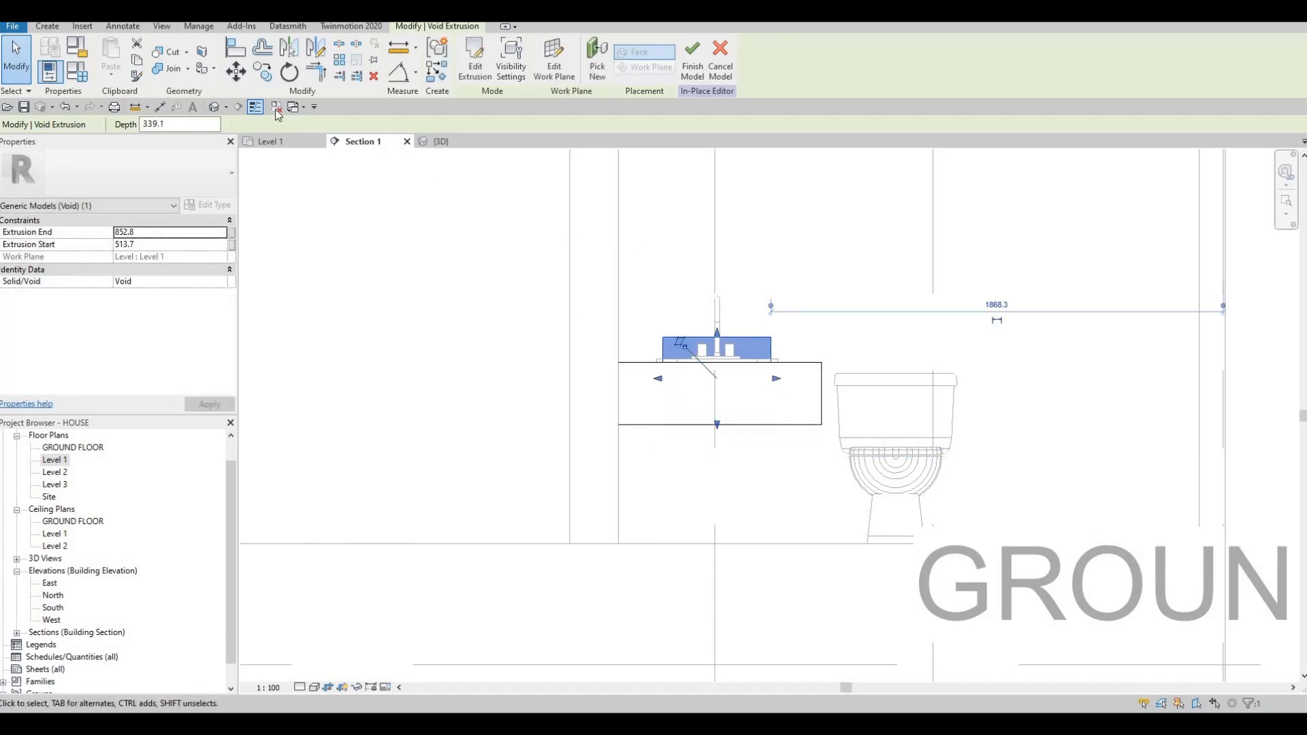
# Show the shower bathroom's counter and void up close in the 3D view with a shaded visual style
pyautogui.hotkey('ctrl', 'Tab')
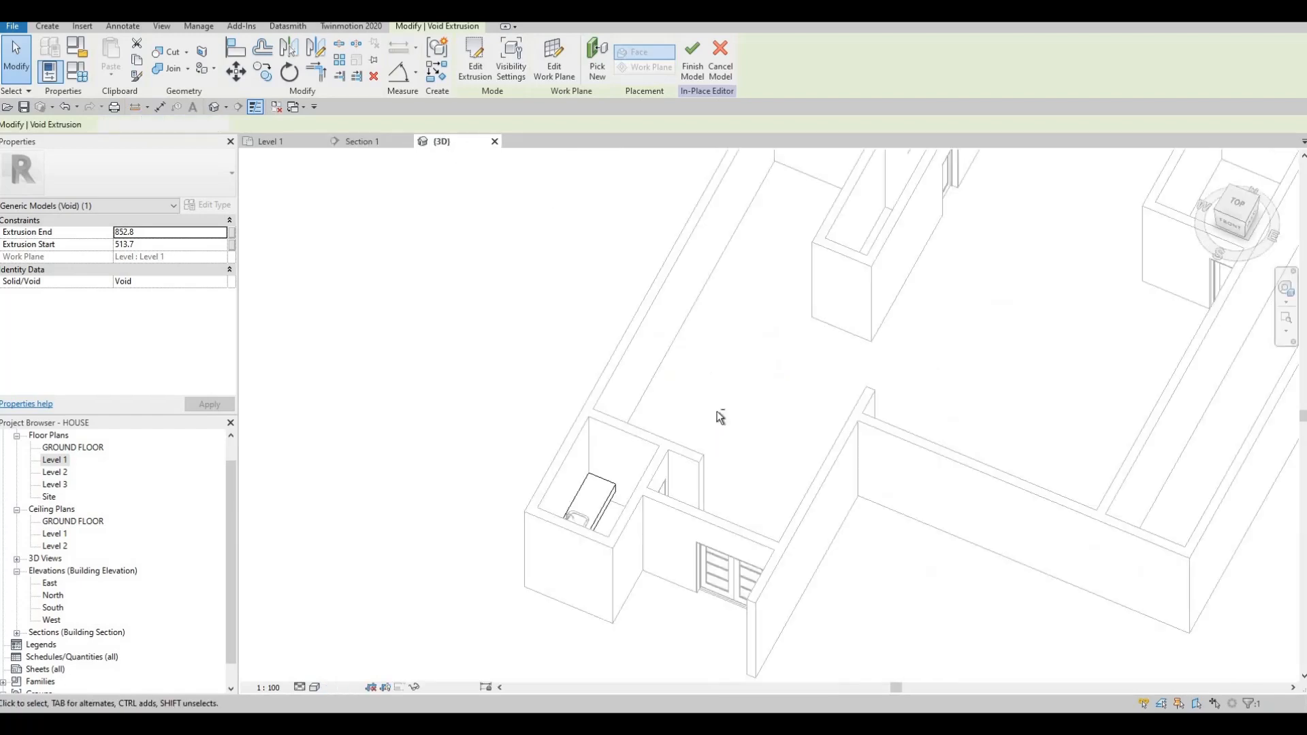
pyautogui.moveTo(745, 411); pyautogui.dragTo(753, 426, button='middle')
pyautogui.scroll(-2, 752, 426)
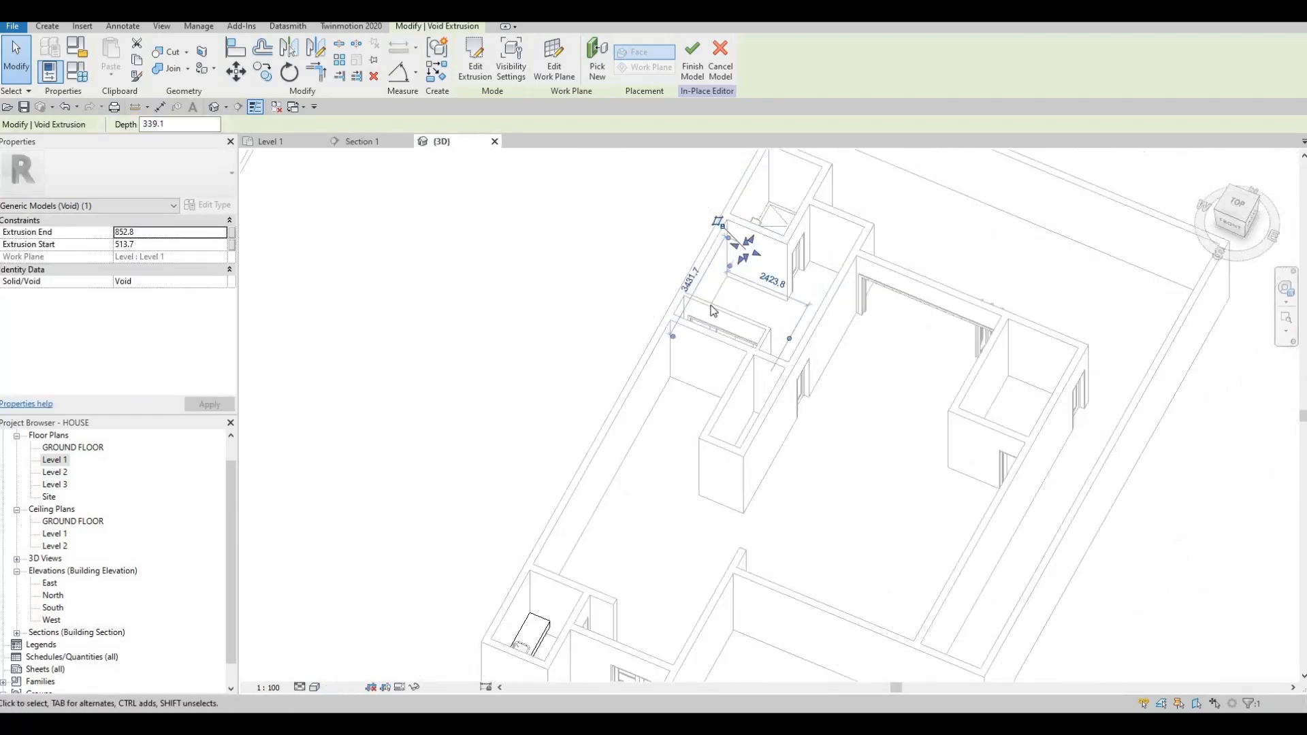
pyautogui.keyDown('shift'); pyautogui.moveTo(817, 225); pyautogui.dragTo(682, 272, button='middle'); pyautogui.keyUp('shift')
pyautogui.scroll(5, 680, 272)
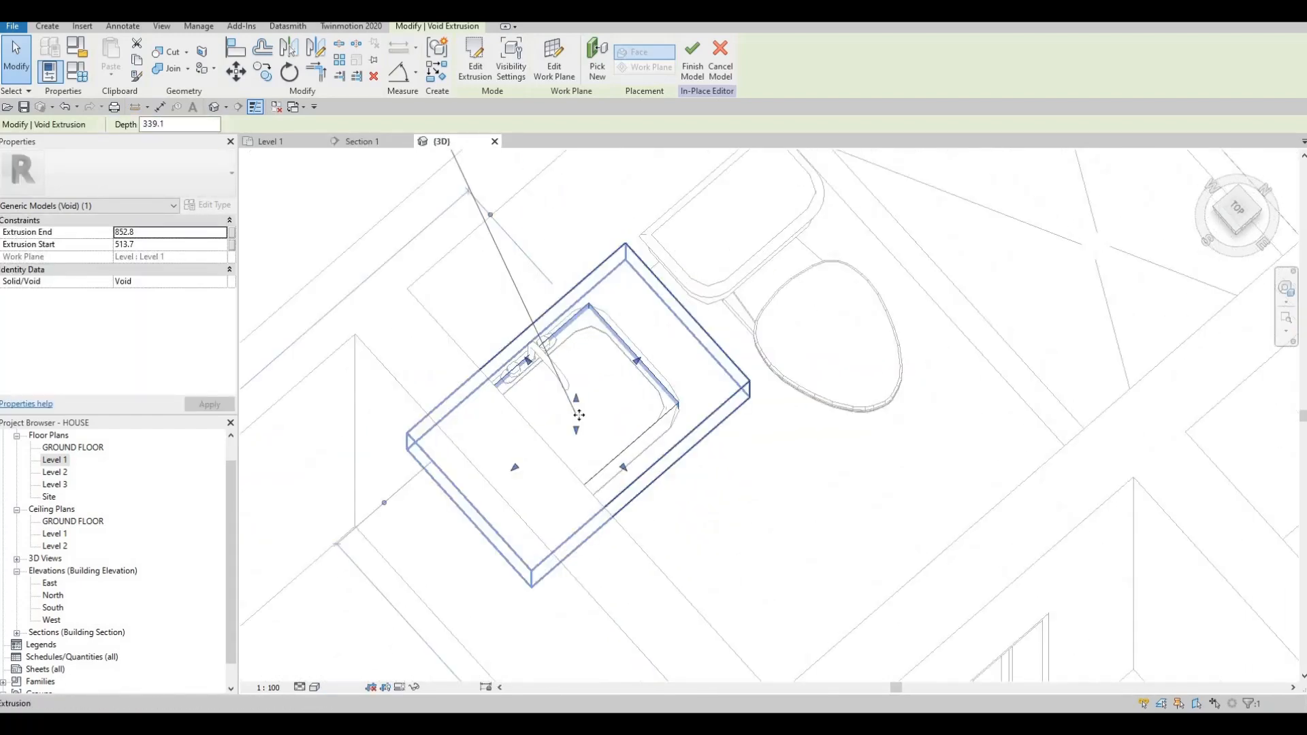
pyautogui.keyDown('shift'); pyautogui.moveTo(540, 403); pyautogui.dragTo(598, 382, button='middle'); pyautogui.keyUp('shift')
pyautogui.click(314, 688)
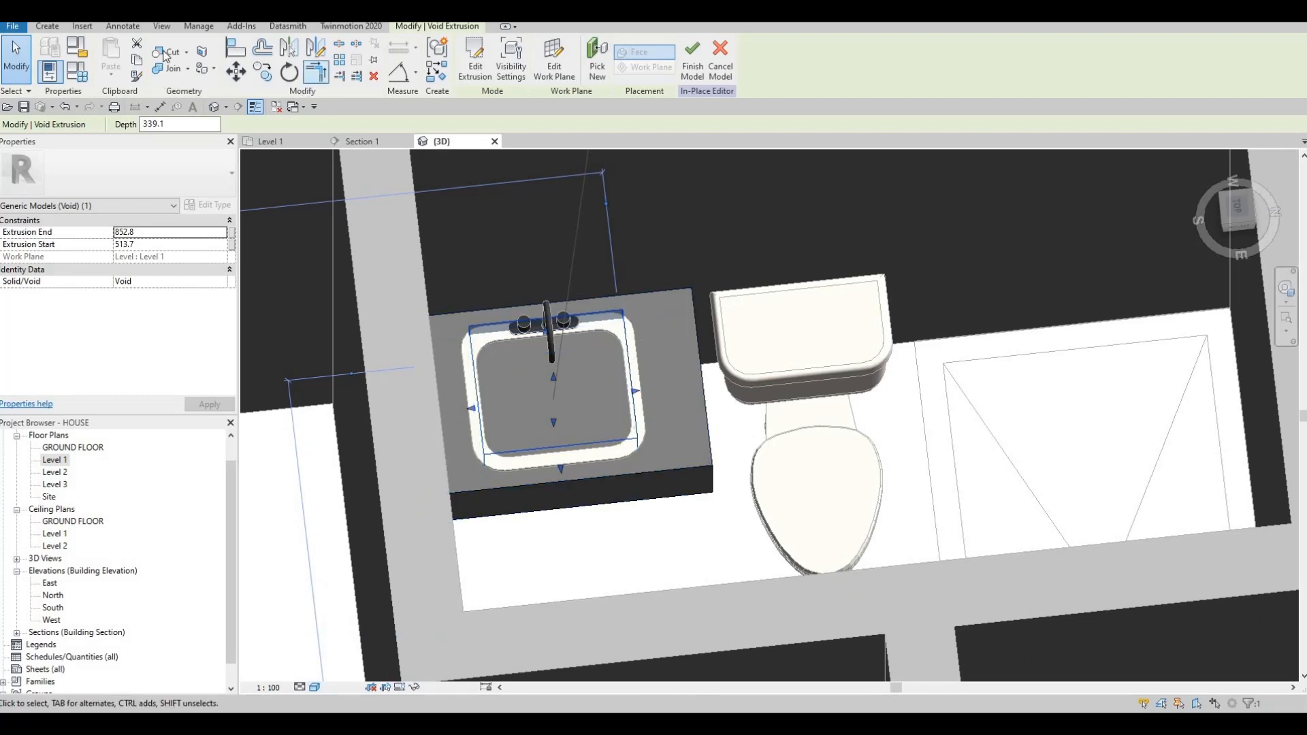
# Cut the void extrusion out of the counter to open up the sink basin, and finish the in-place model
pyautogui.press('c')
pyautogui.press('g')
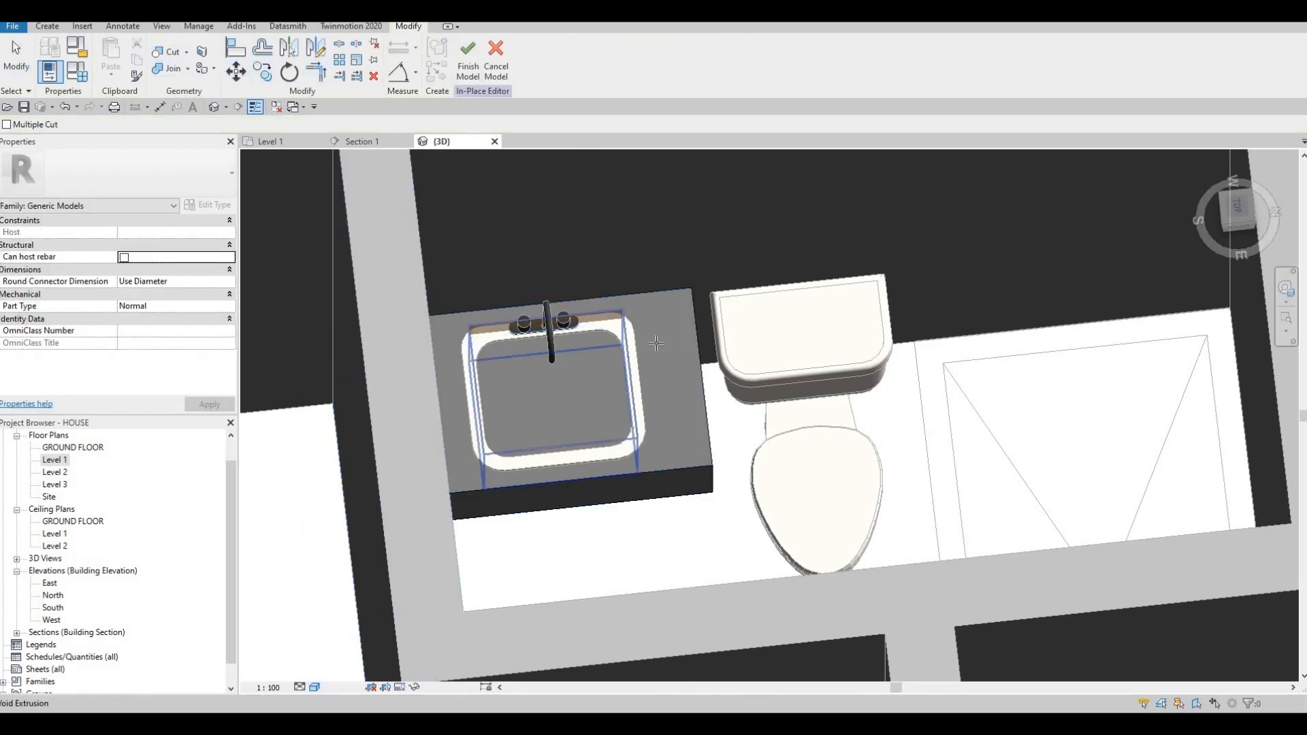
pyautogui.click(630, 343)
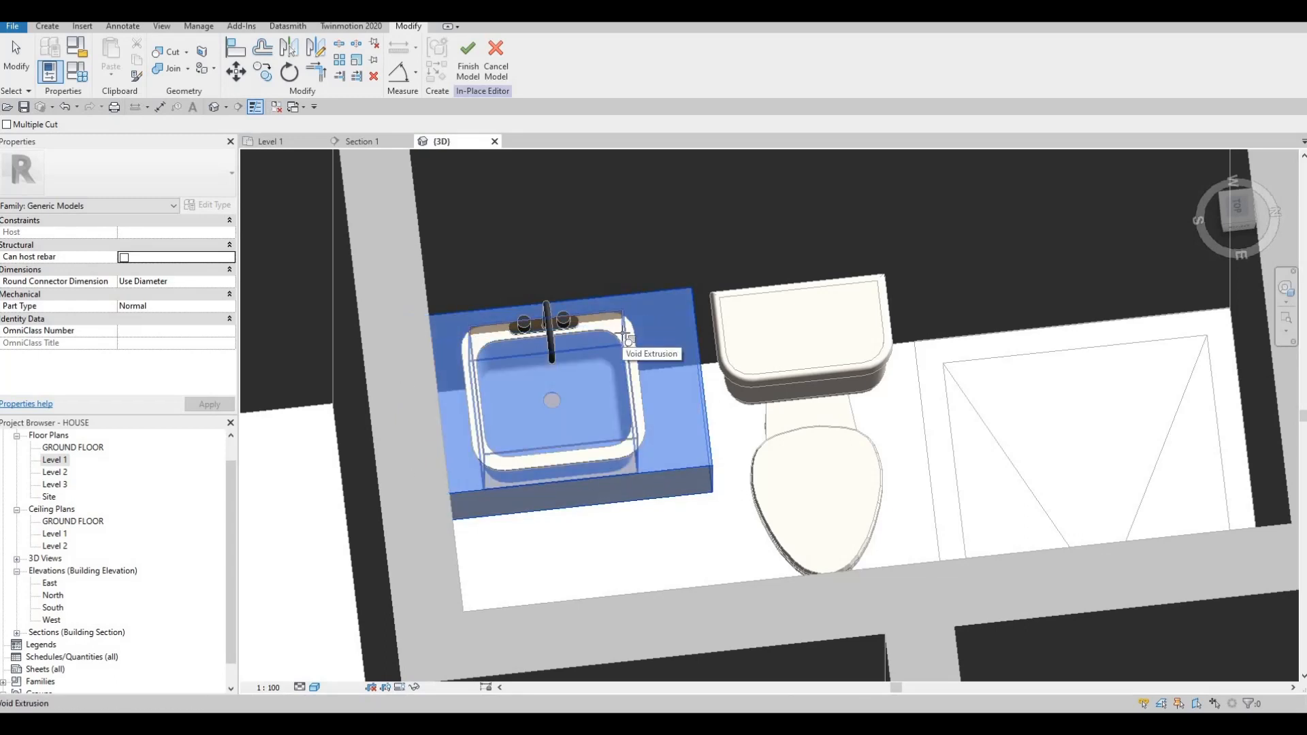
pyautogui.click(568, 397)
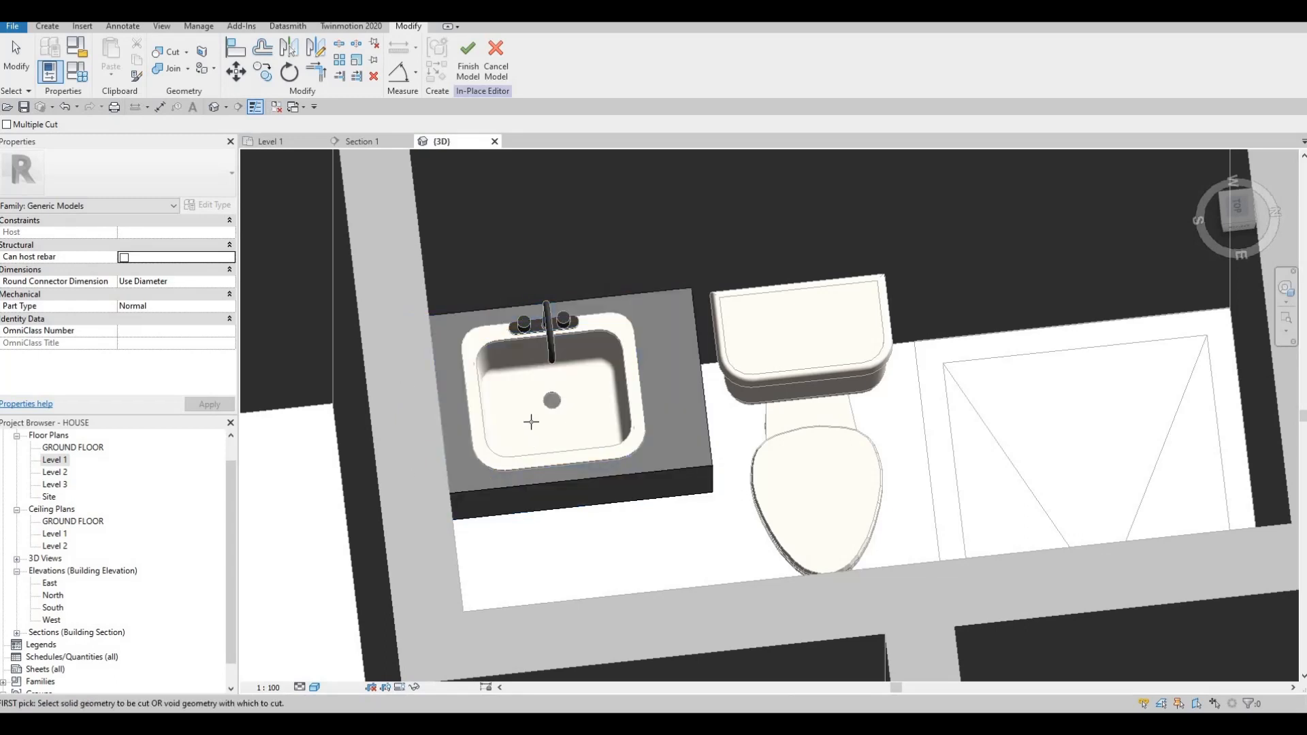
pyautogui.scroll(4, 531, 422)
pyautogui.press('Escape')
pyautogui.press('Escape')
# Examine the shower bathroom's fixtures and shower stall in the 3D view from several angles
pyautogui.scroll(-5, 591, 382)
pyautogui.keyDown('shift'); pyautogui.moveTo(654, 335); pyautogui.dragTo(684, 296, button='middle'); pyautogui.keyUp('shift')
pyautogui.scroll(-2, 554, 375)
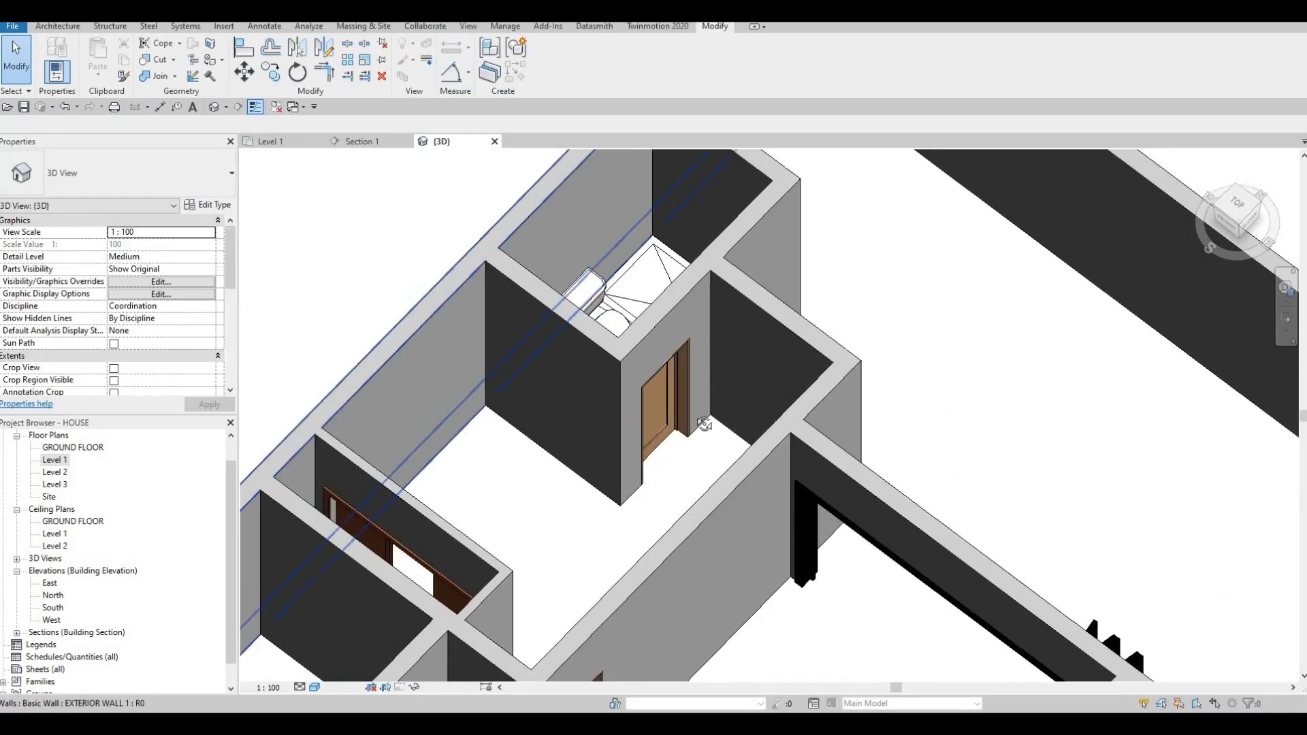
pyautogui.keyDown('shift'); pyautogui.moveTo(705, 424); pyautogui.dragTo(572, 320, button='middle'); pyautogui.keyUp('shift')
pyautogui.click(584, 296)
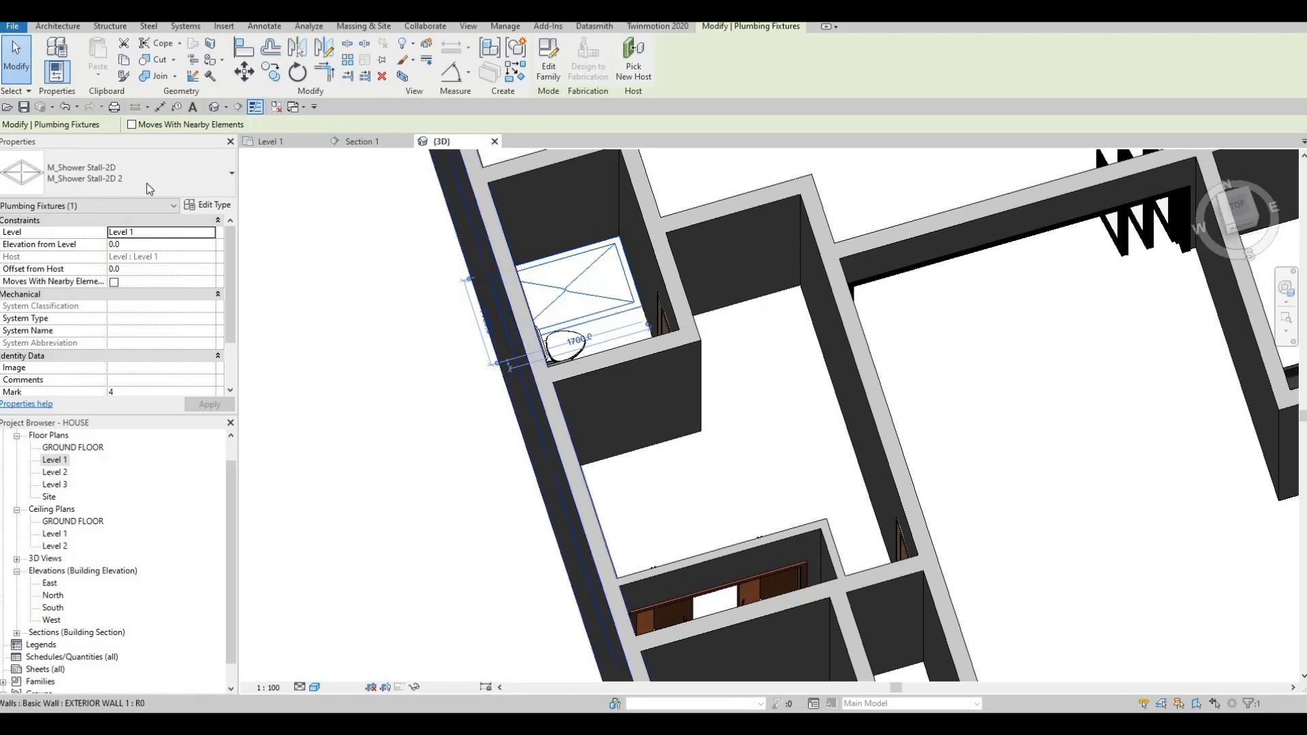
pyautogui.scroll(-3, 684, 344)
pyautogui.moveTo(859, 441); pyautogui.dragTo(595, 311, button='middle')
pyautogui.scroll(-3, 595, 312)
pyautogui.press('Escape')
pyautogui.press('Escape')
pyautogui.keyDown('shift'); pyautogui.moveTo(522, 181); pyautogui.dragTo(542, 354, button='middle'); pyautogui.keyUp('shift')
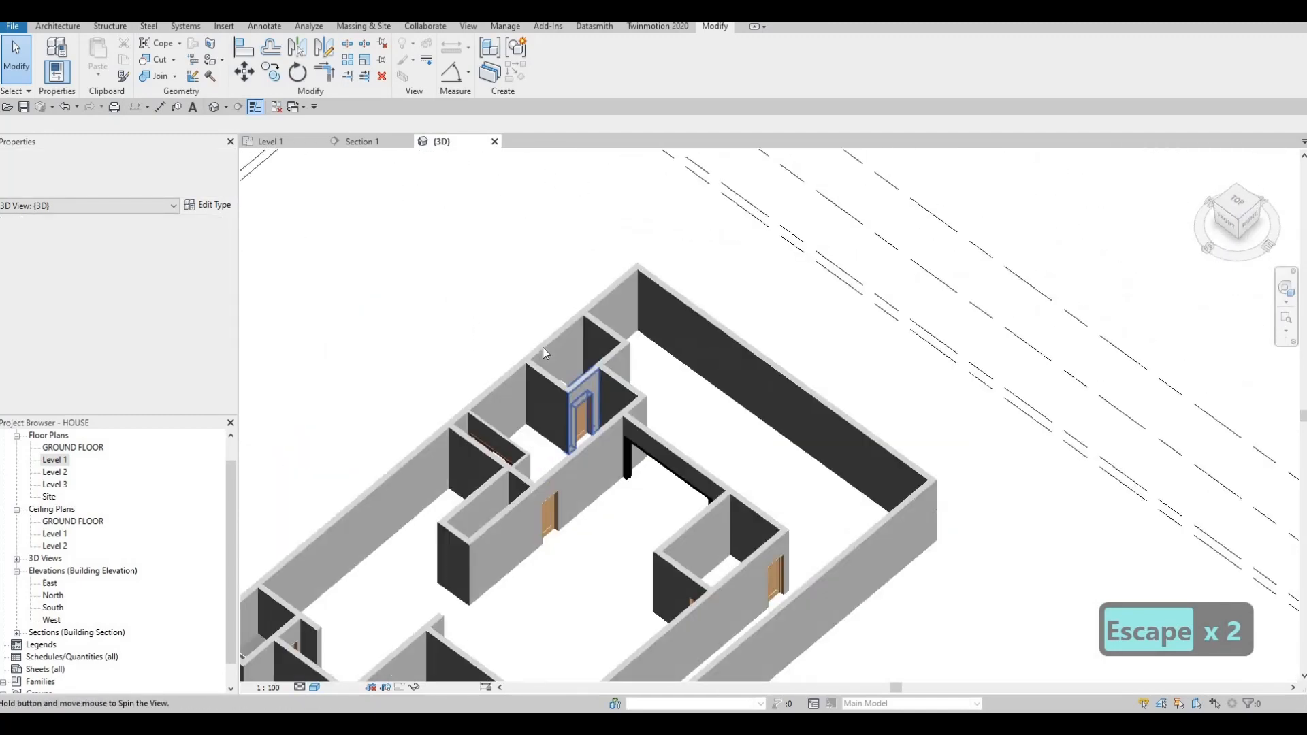
pyautogui.scroll(5, 679, 477)
pyautogui.scroll(-6, 653, 409)
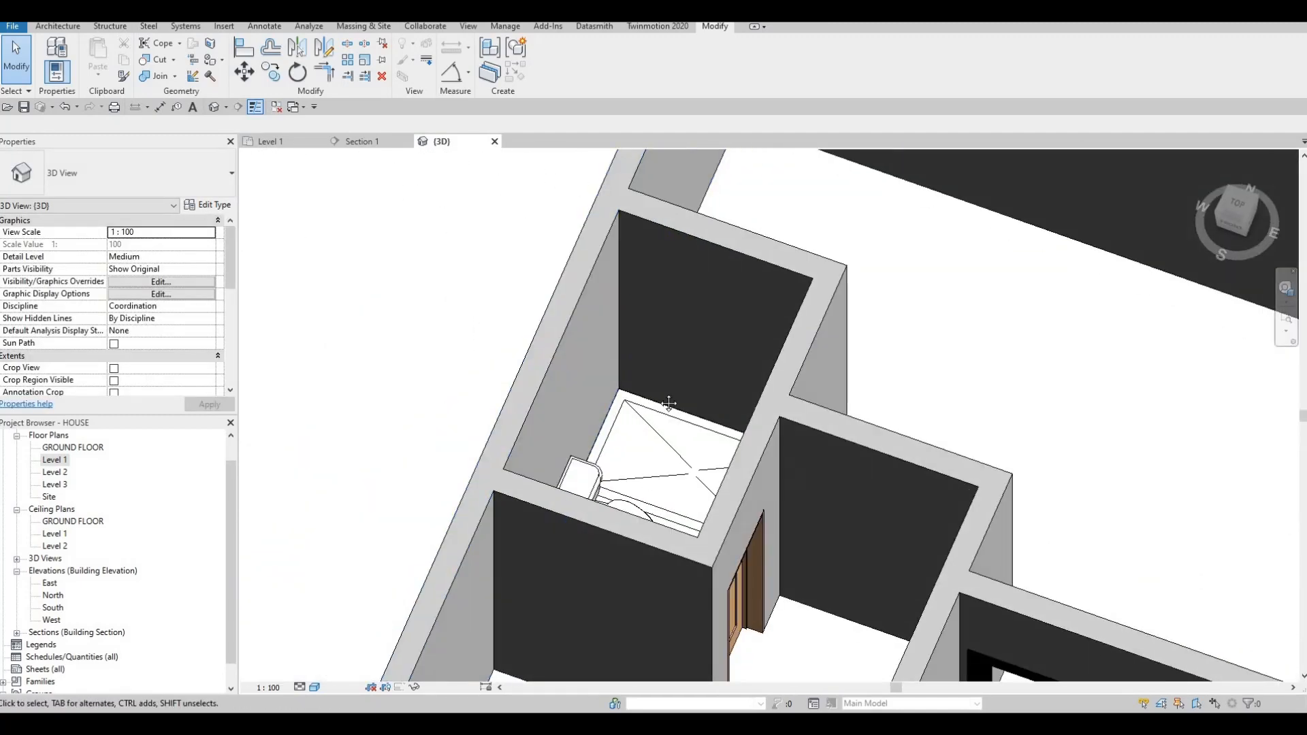
# Look over the bathroom and kitchen area in the 3D view, and return to the sink room on the Level 1 plan
pyautogui.keyDown('shift'); pyautogui.moveTo(664, 408); pyautogui.dragTo(736, 353, button='middle'); pyautogui.keyUp('shift')
pyautogui.scroll(5, 737, 352)
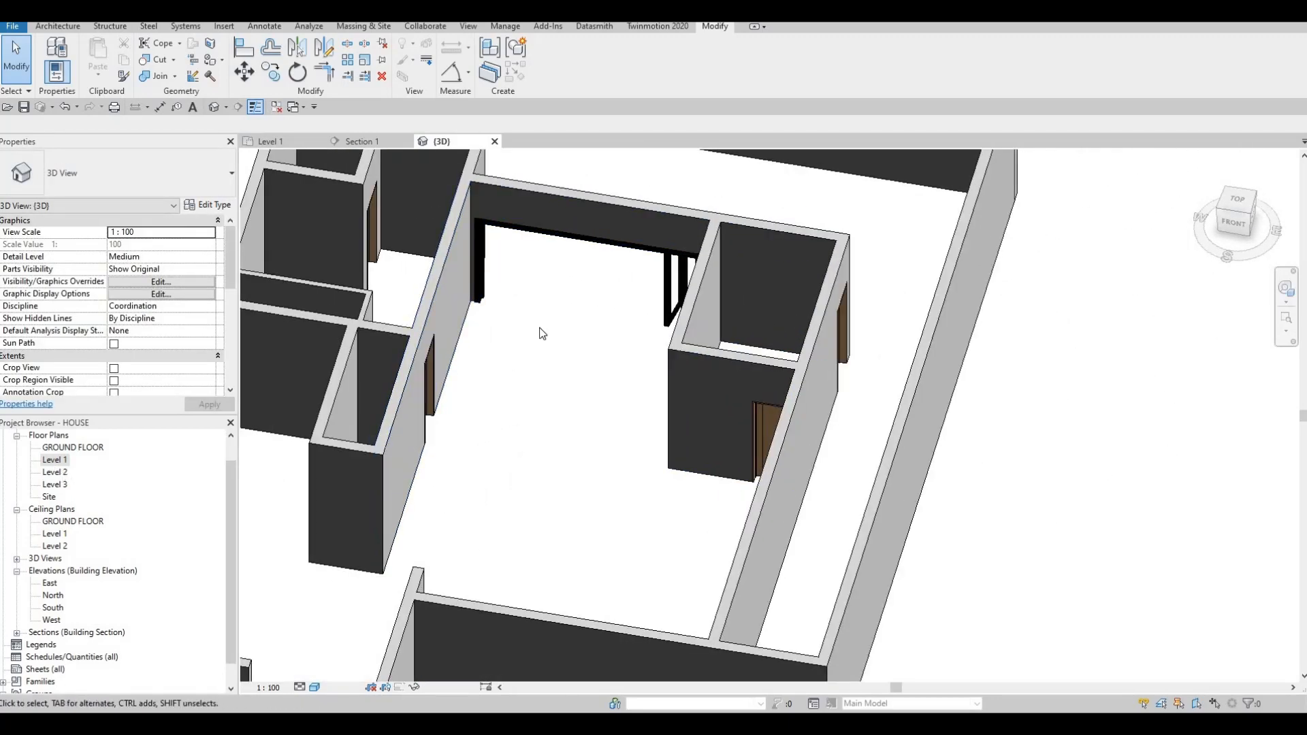
pyautogui.scroll(-7, 550, 349)
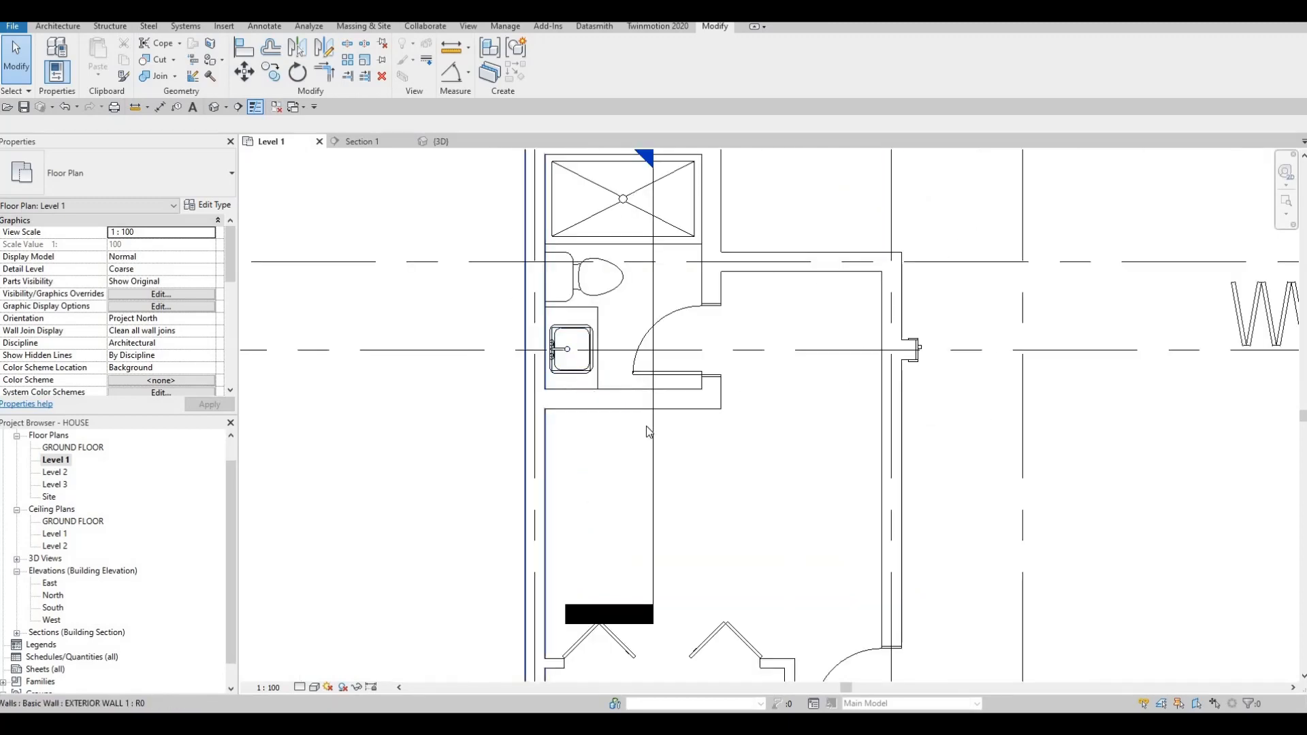
pyautogui.scroll(-5, 648, 432)
pyautogui.press('Escape')
pyautogui.scroll(3, 722, 354)
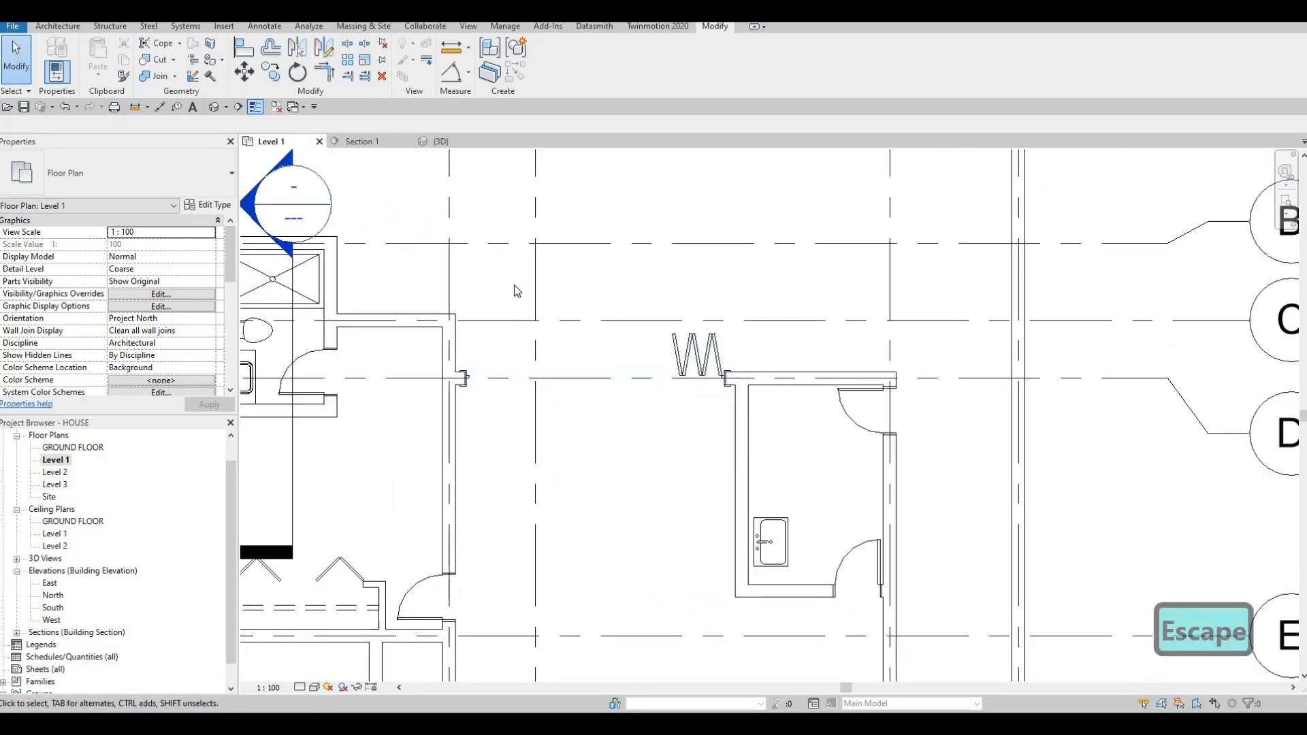
pyautogui.moveTo(516, 291); pyautogui.dragTo(389, 199, button='middle')
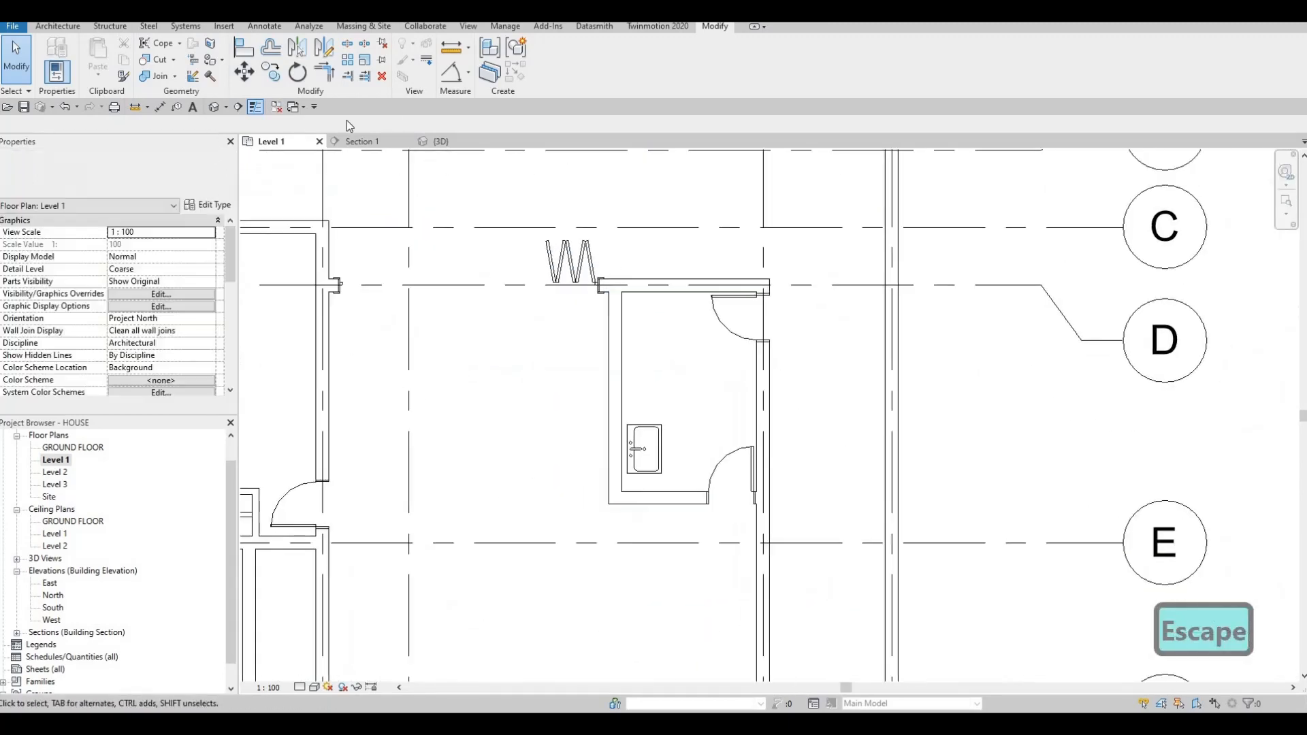
# Start loading a family and browse the Canada library to the Specialty Equipment > Domestic > Mid-Range folder
pyautogui.click(225, 28)
pyautogui.click(560, 65)
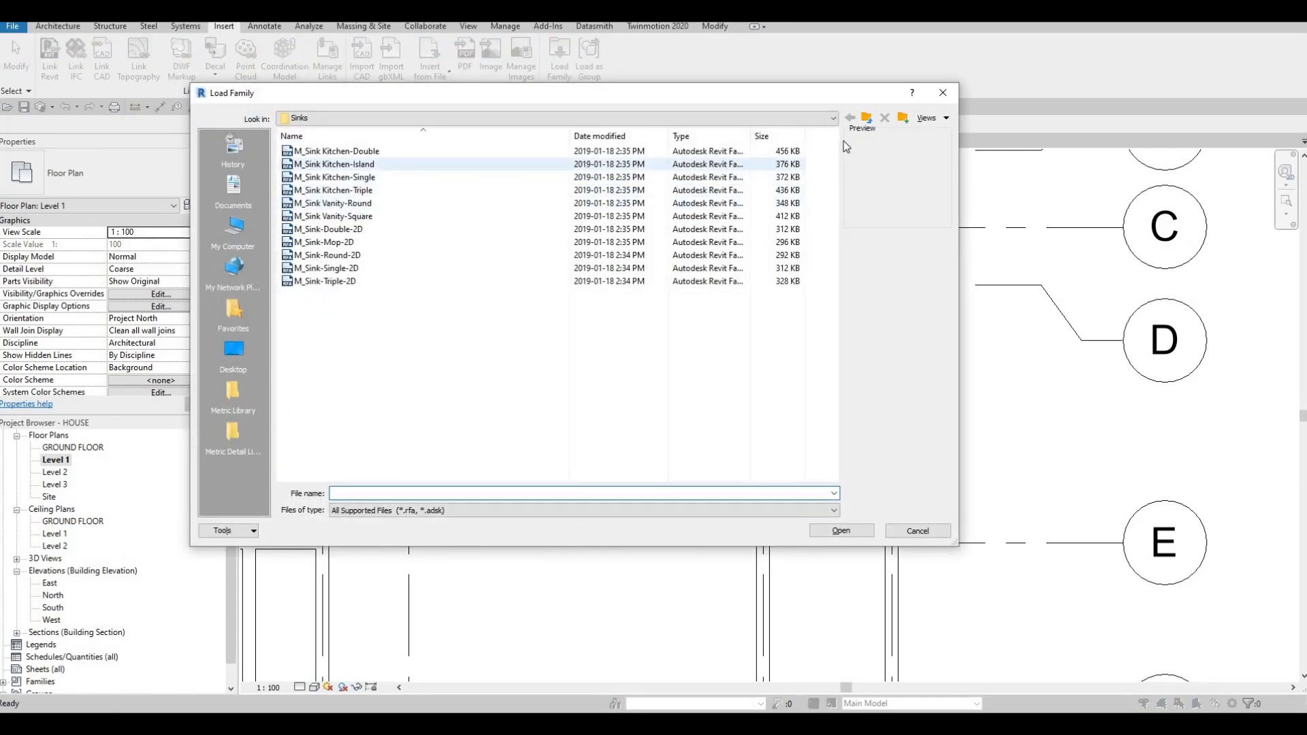
pyautogui.click(866, 118)
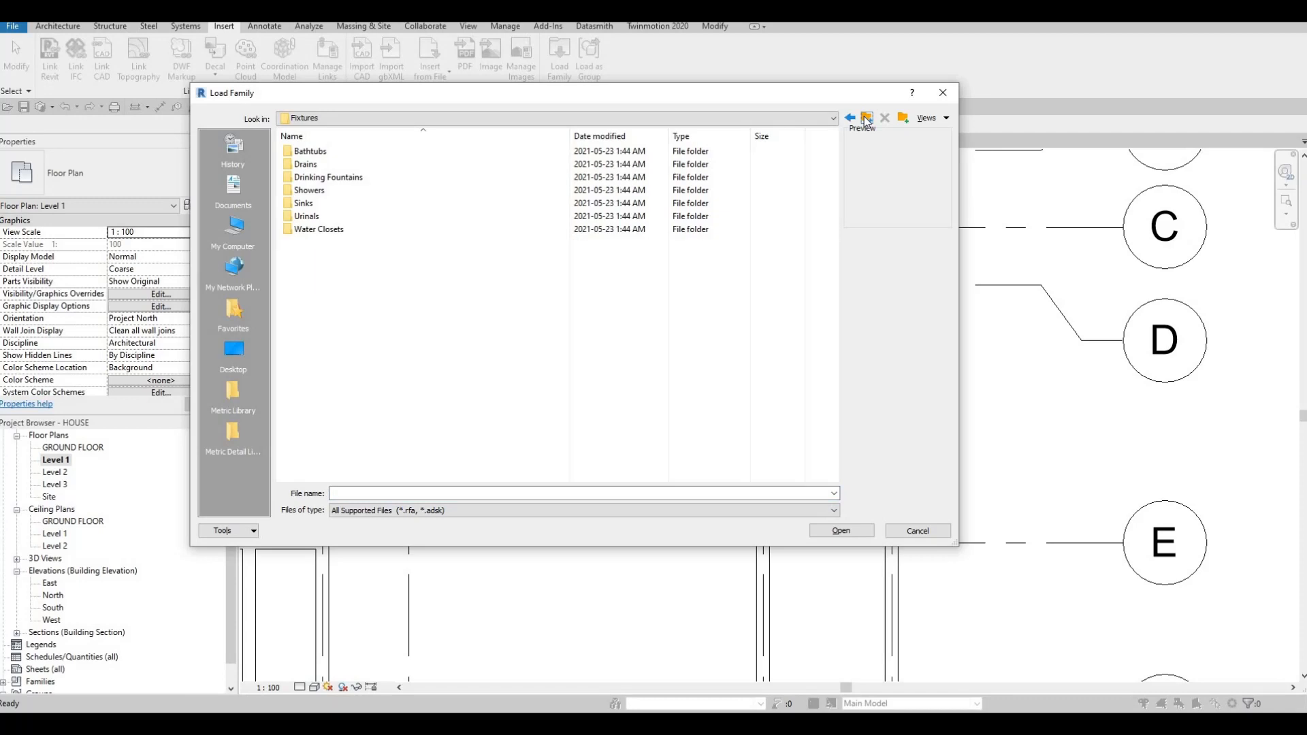
pyautogui.click(867, 118)
pyautogui.click(866, 119)
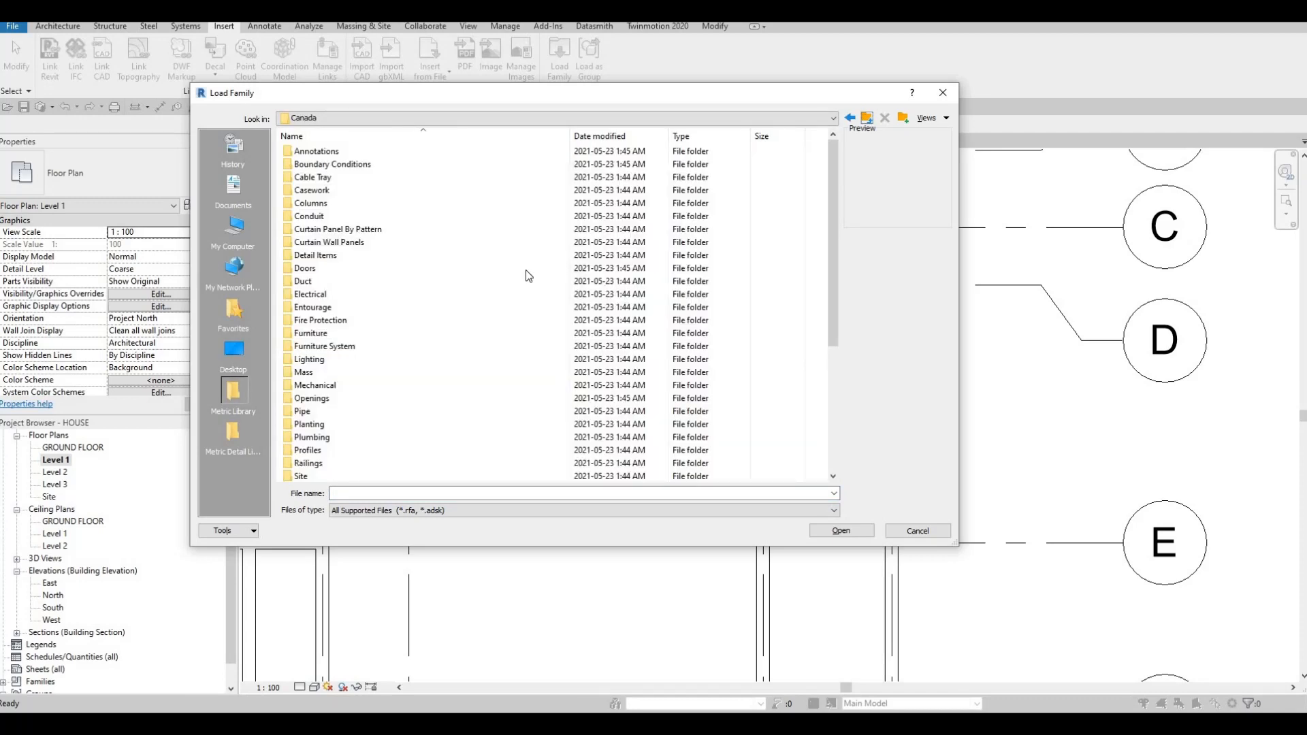
pyautogui.scroll(-5, 509, 301)
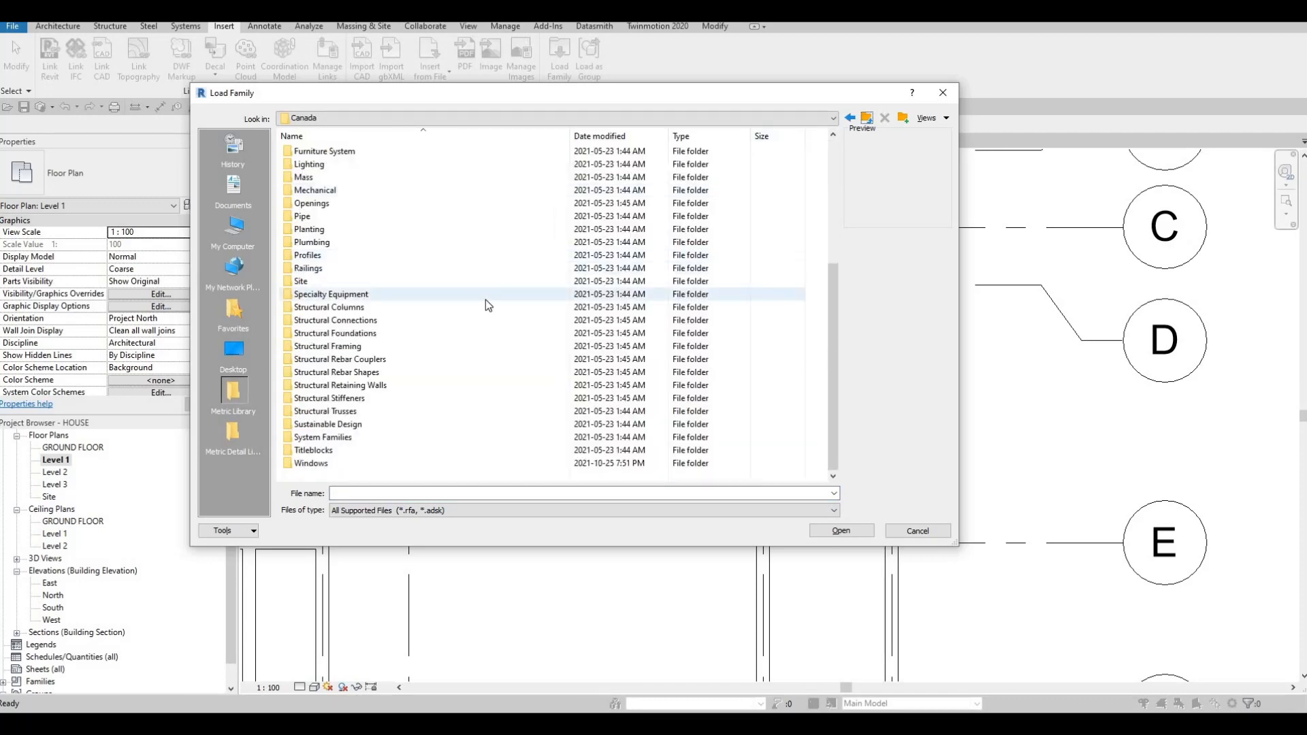
pyautogui.doubleClick(331, 296)
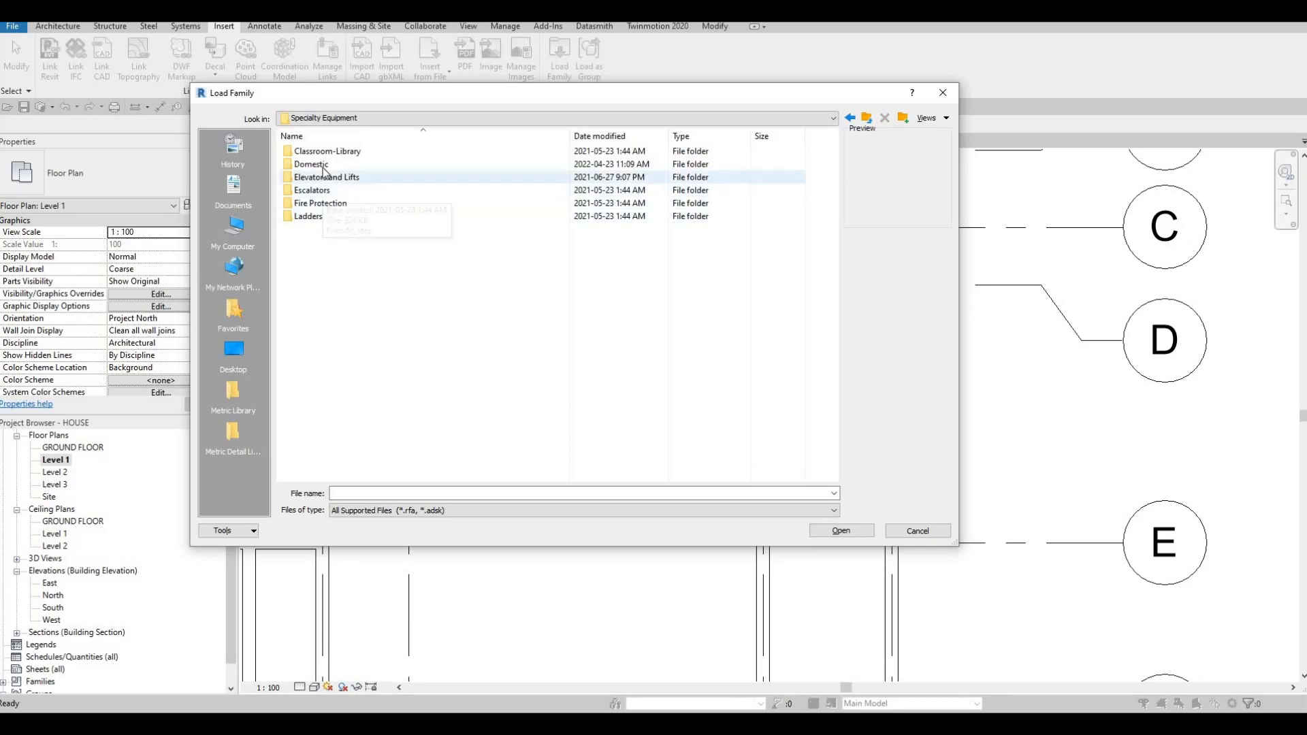
pyautogui.doubleClick(315, 165)
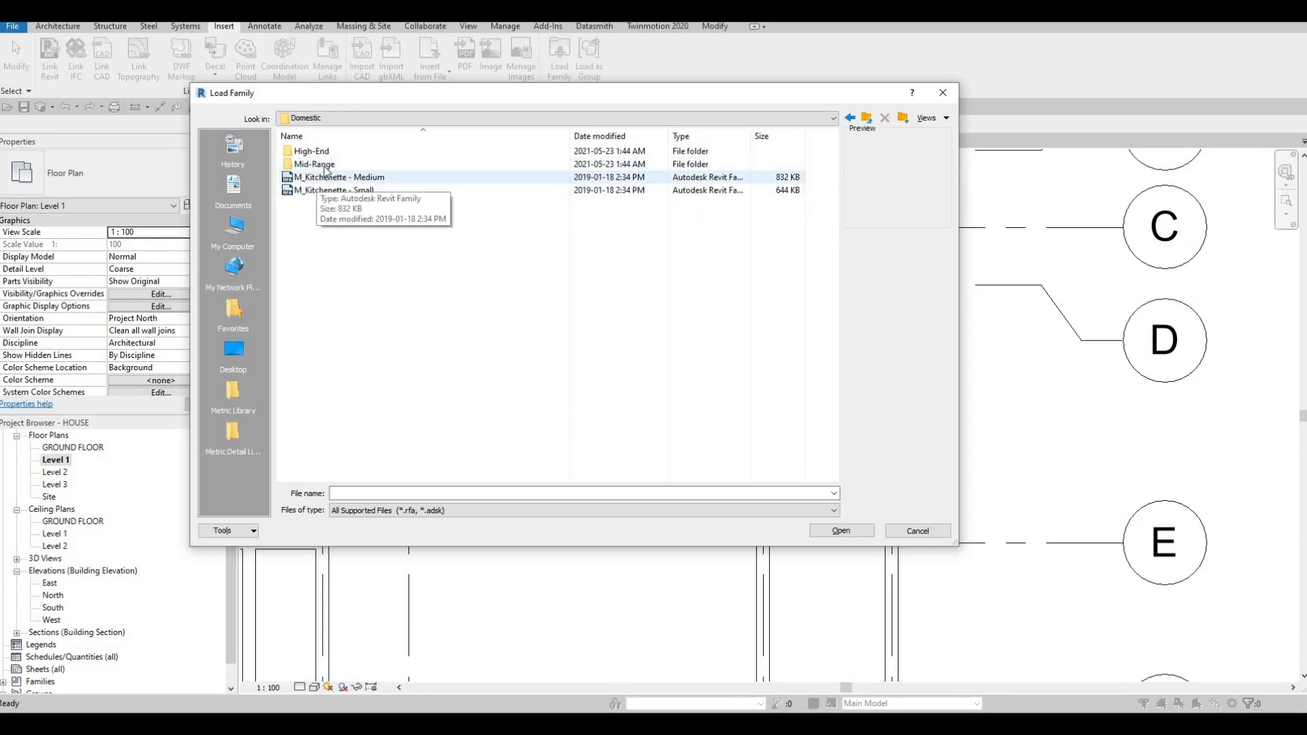
pyautogui.doubleClick(325, 165)
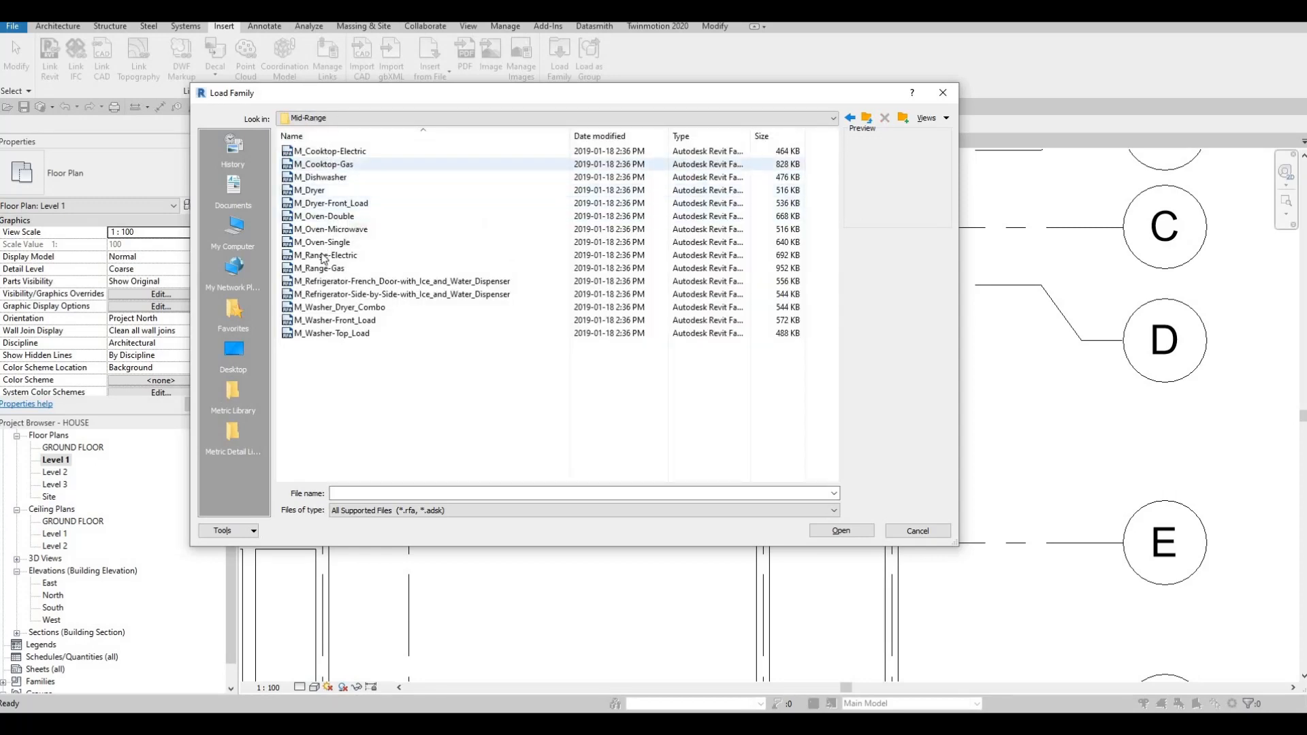
# Compare the washer families' previews and load M_Washer-Front_Load into the project
pyautogui.click(315, 327)
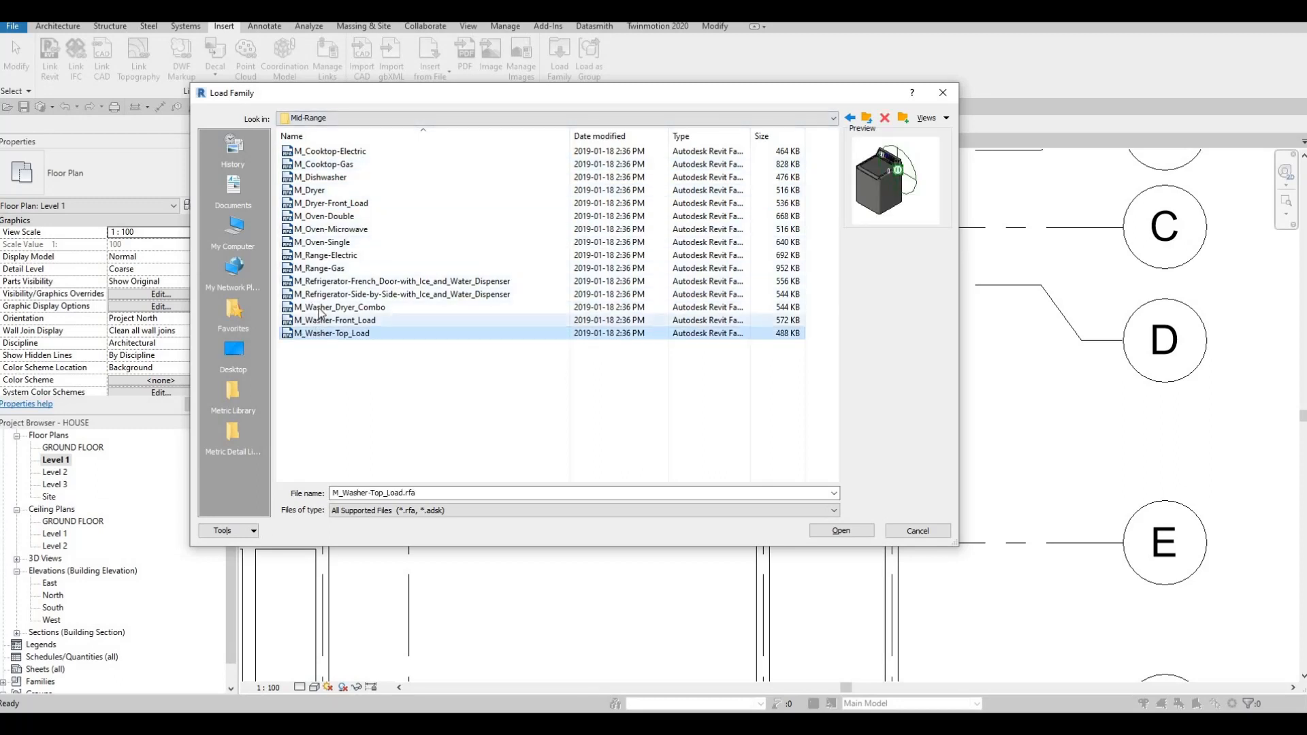
pyautogui.press('Up')
pyautogui.press('Up')
pyautogui.click(321, 321)
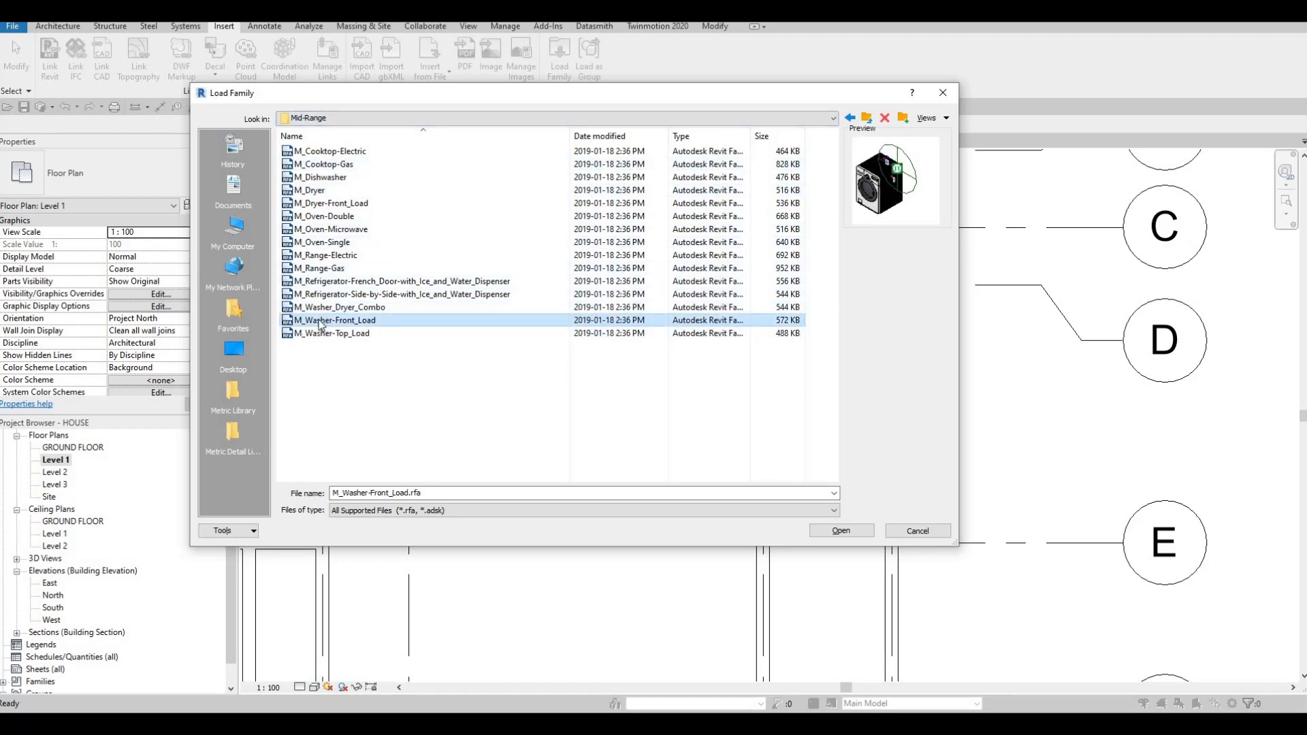
pyautogui.click(323, 335)
pyautogui.click(327, 320)
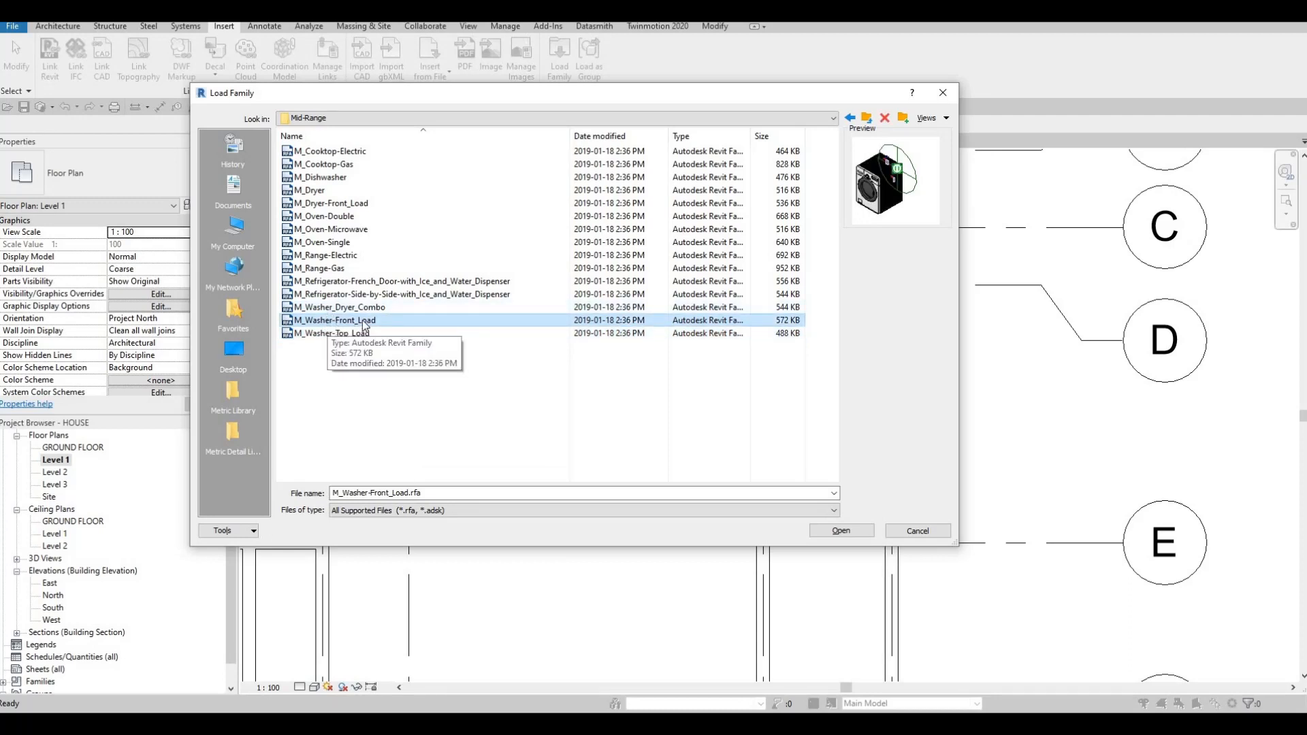
pyautogui.click(348, 308)
pyautogui.click(342, 323)
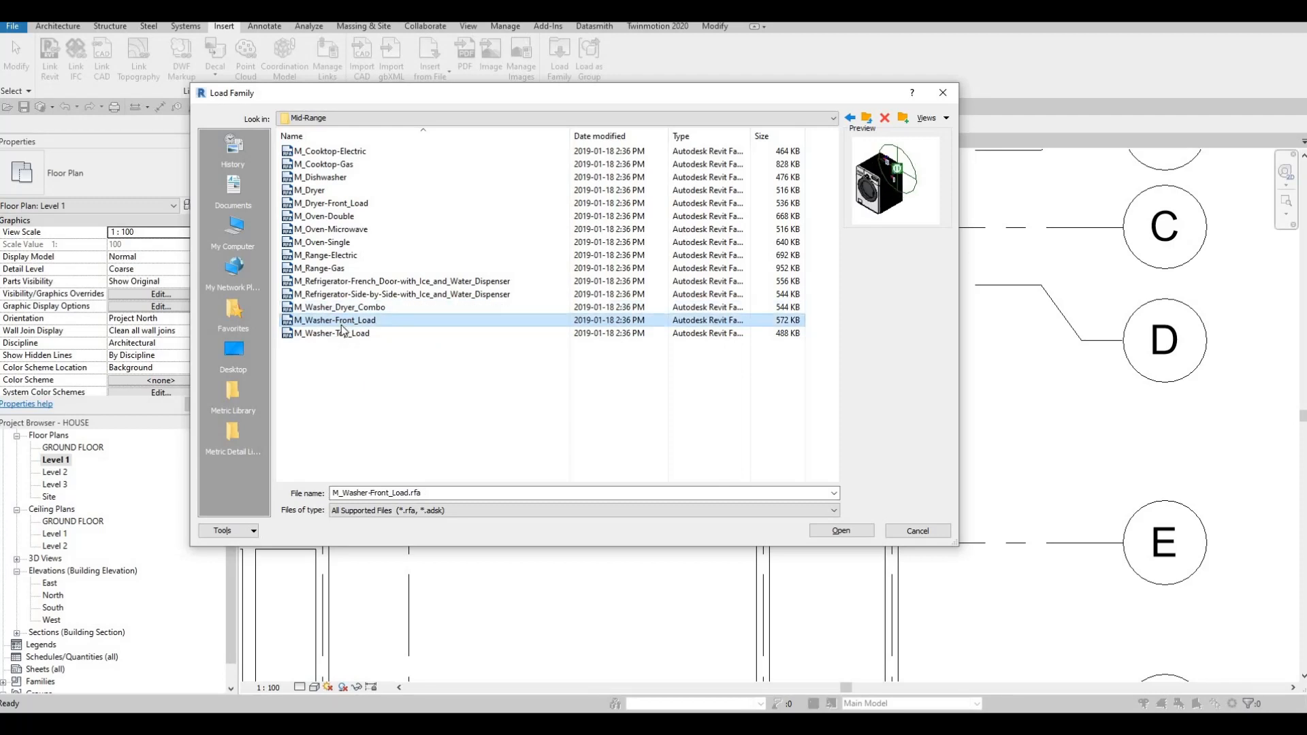
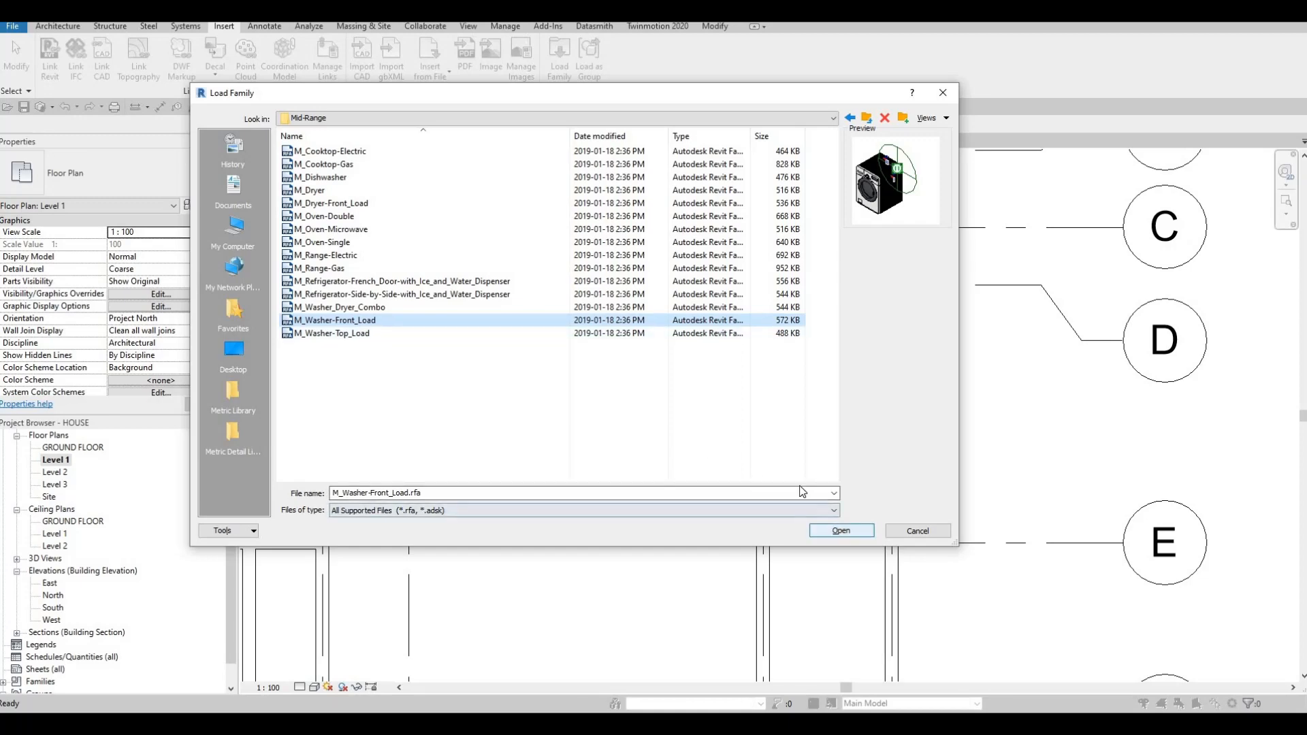
pyautogui.press('Return')
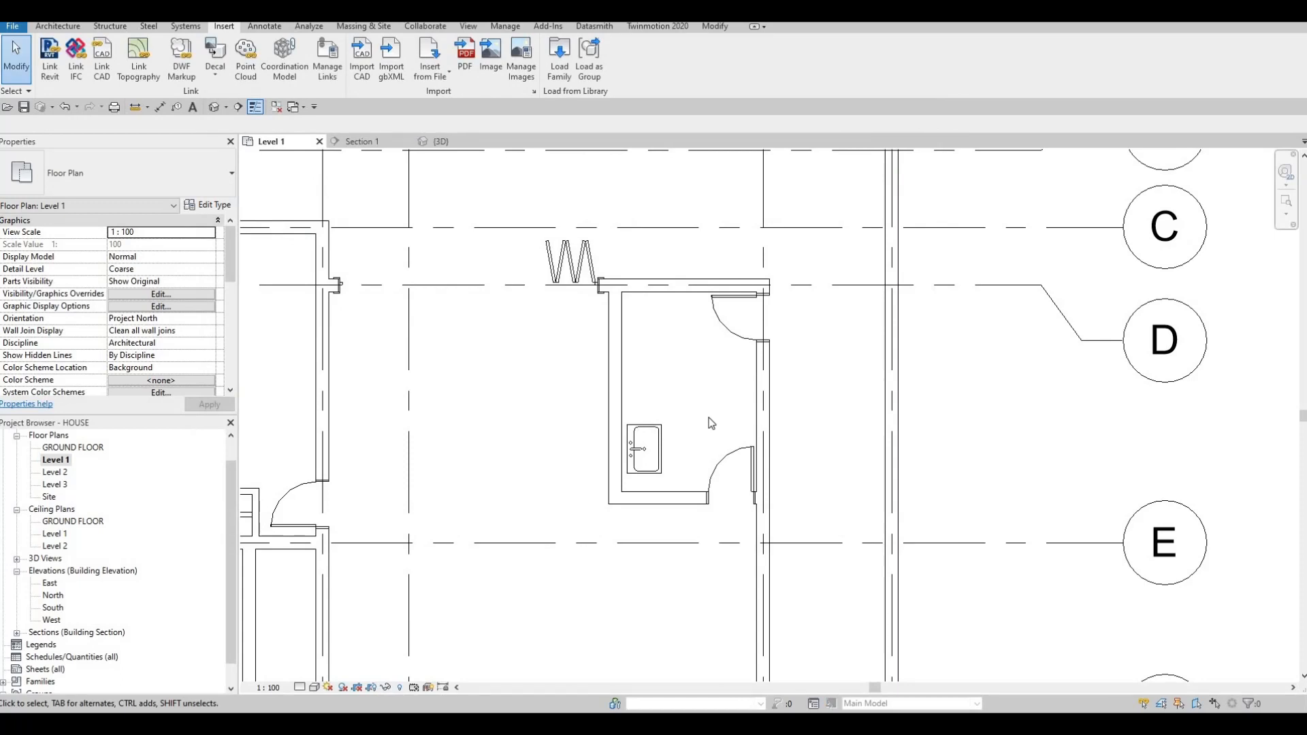
# Place two 700mm M_Washer-Front_Load components side by side along the sink room's west wall, starting at the north corner
pyautogui.press('c')
pyautogui.press('m')
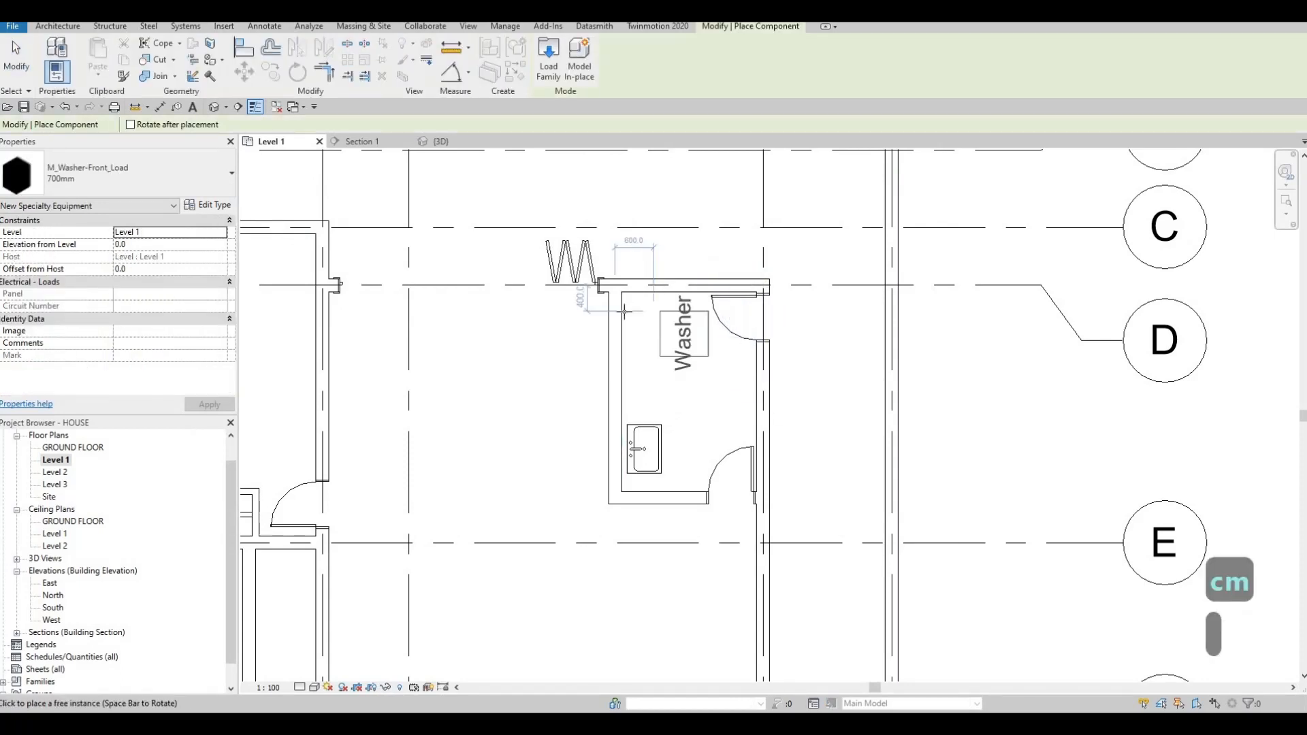
pyautogui.scroll(2, 624, 312)
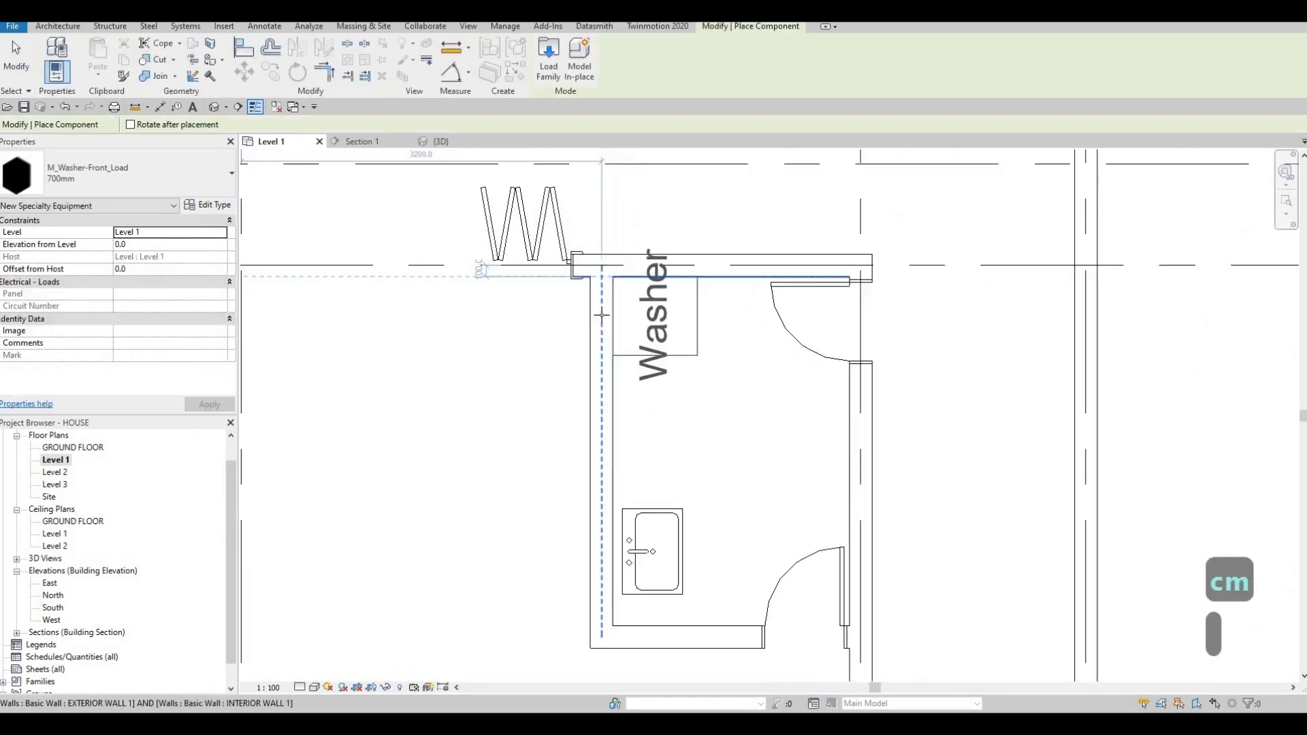
pyautogui.click(620, 359)
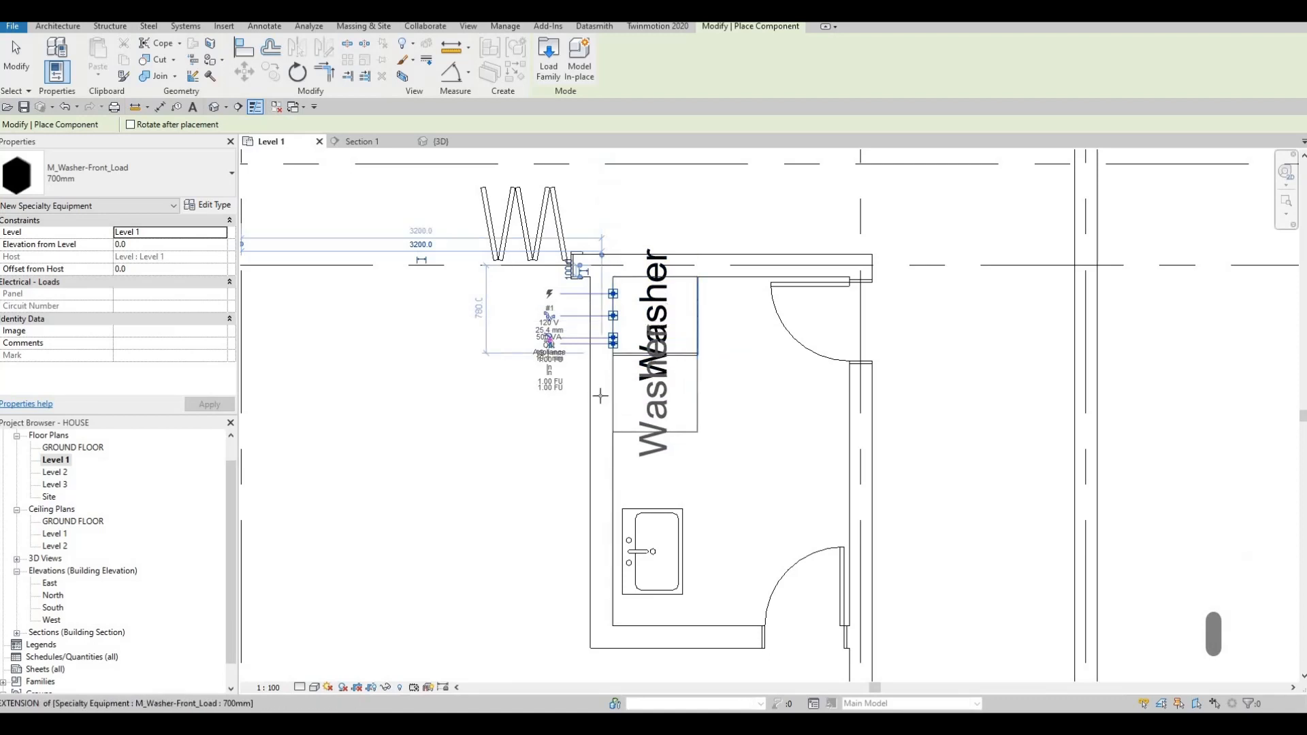
pyautogui.click(600, 396)
pyautogui.press('Escape')
pyautogui.press('Escape')
pyautogui.scroll(2, 637, 375)
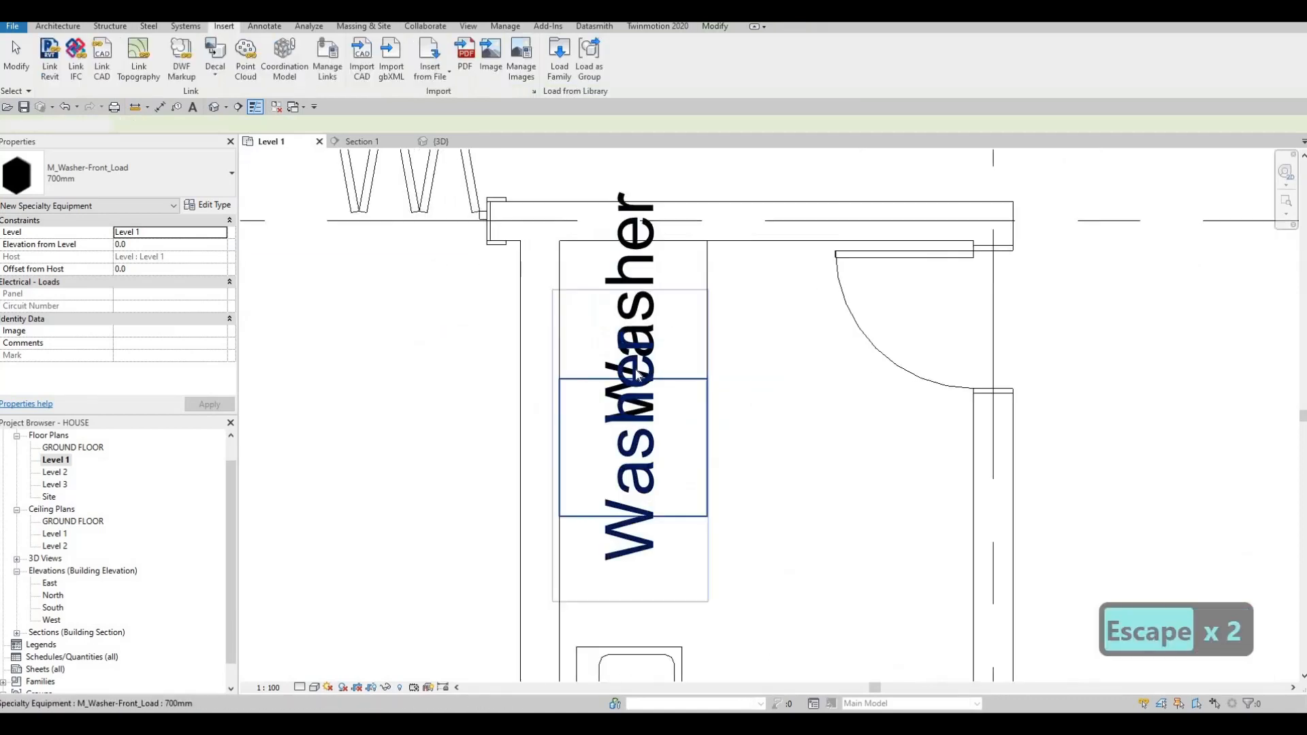
pyautogui.press('Escape')
pyautogui.press('Escape')
pyautogui.scroll(2, 637, 368)
pyautogui.scroll(-3, 632, 331)
pyautogui.press('Escape')
pyautogui.press('Escape')
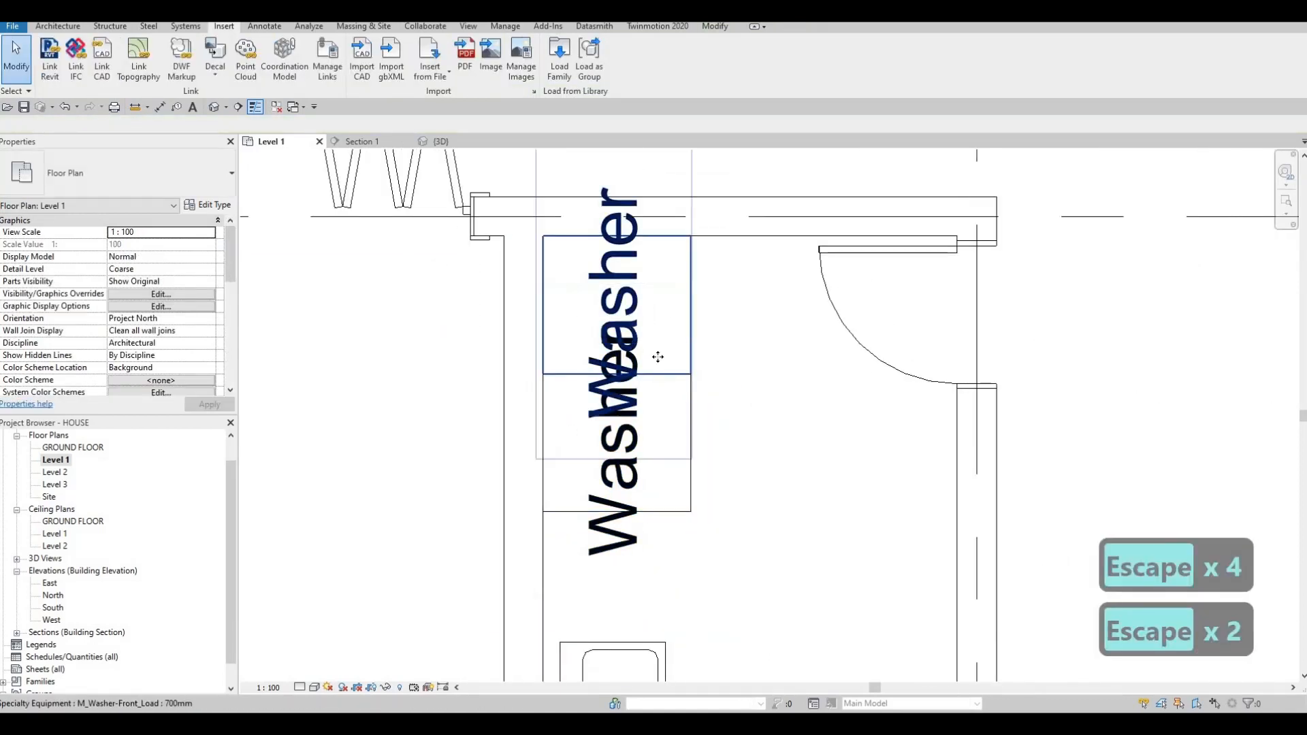
# Select both washers and turn off Show Label in their 700mm type properties
pyautogui.click(666, 403)
pyautogui.keyDown('ctrl'); pyautogui.click(616, 443); pyautogui.keyUp('ctrl')
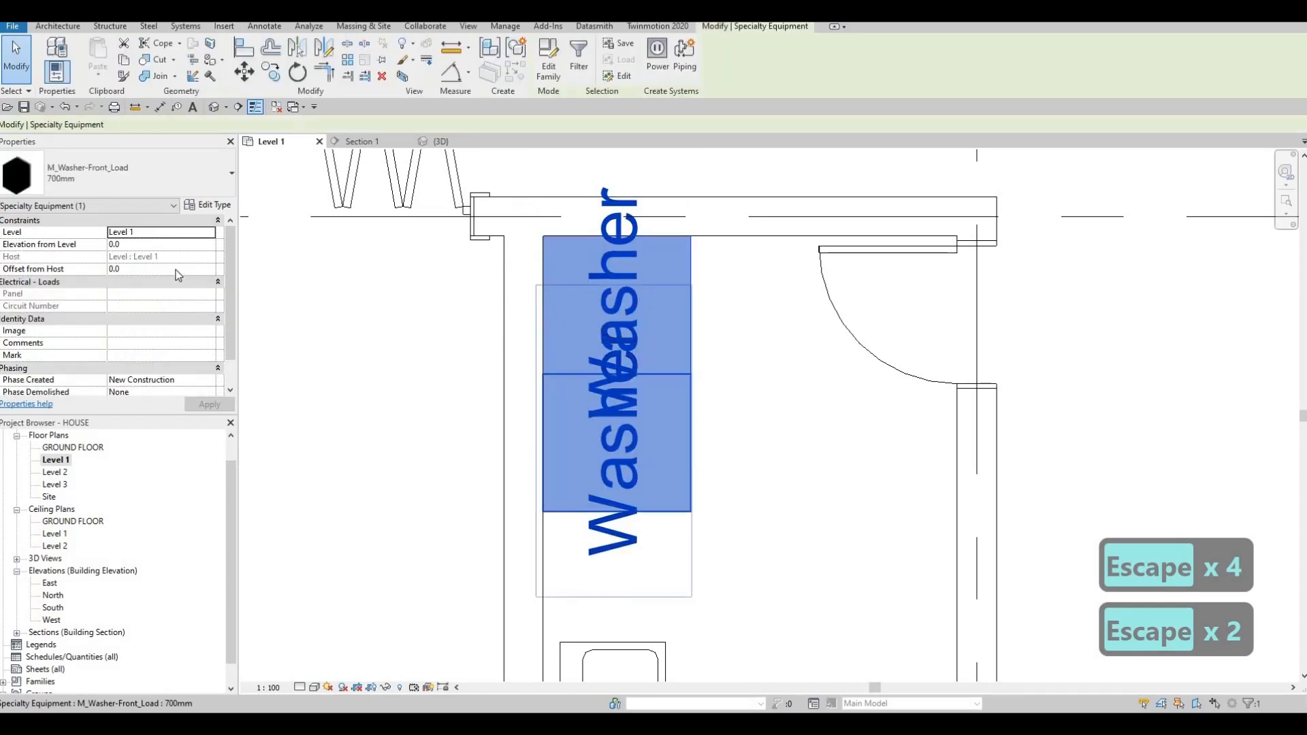
pyautogui.click(215, 206)
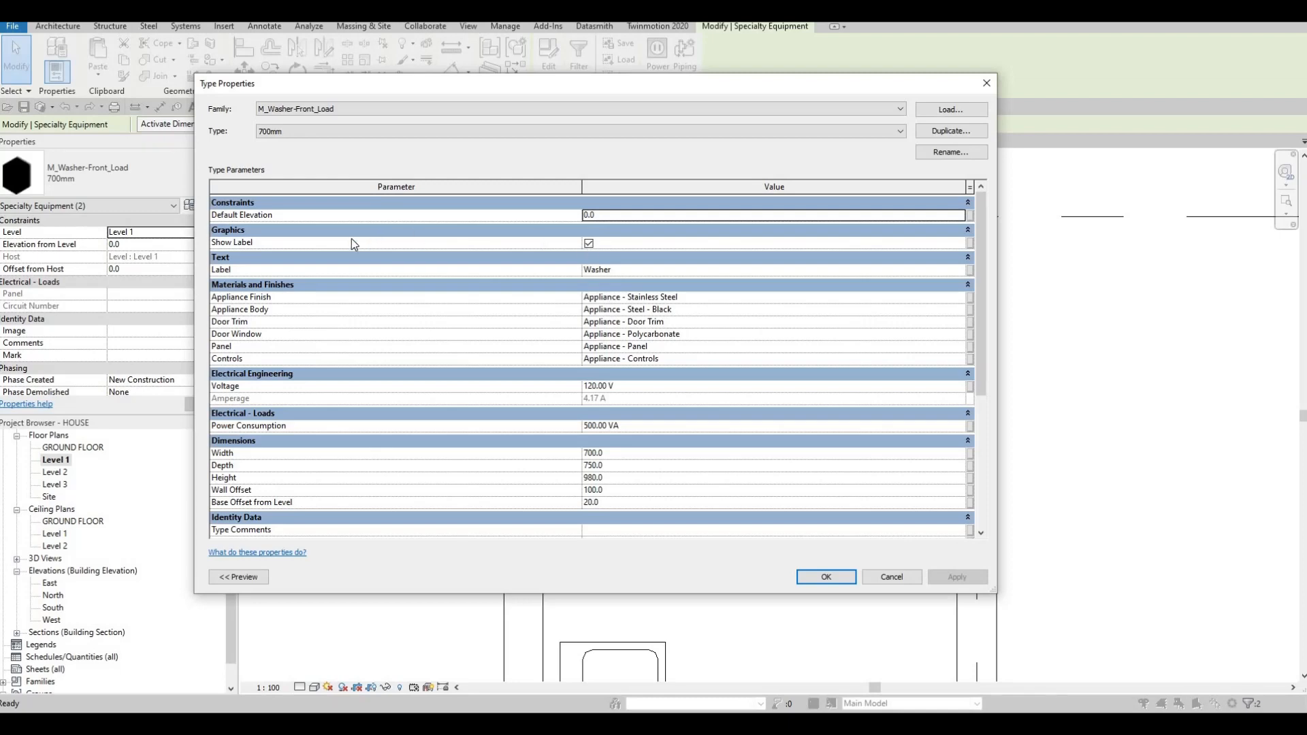
pyautogui.click(588, 243)
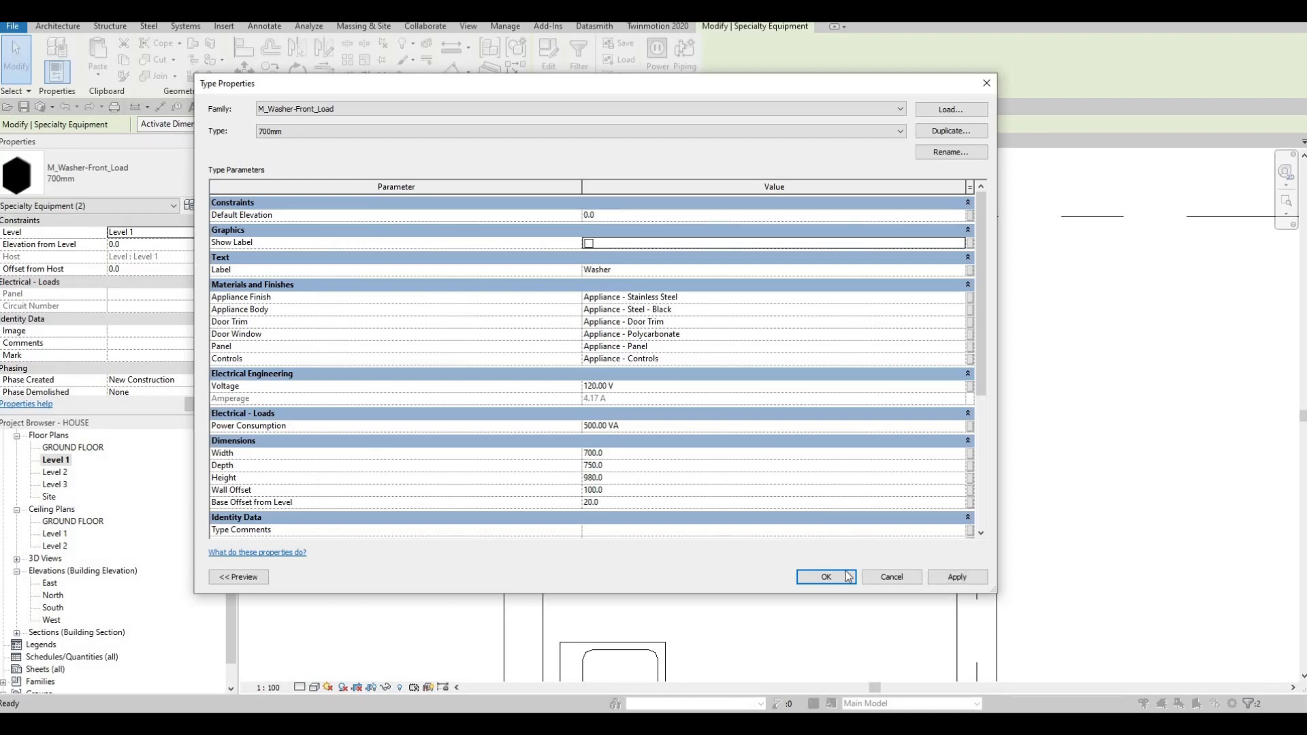
pyautogui.click(824, 578)
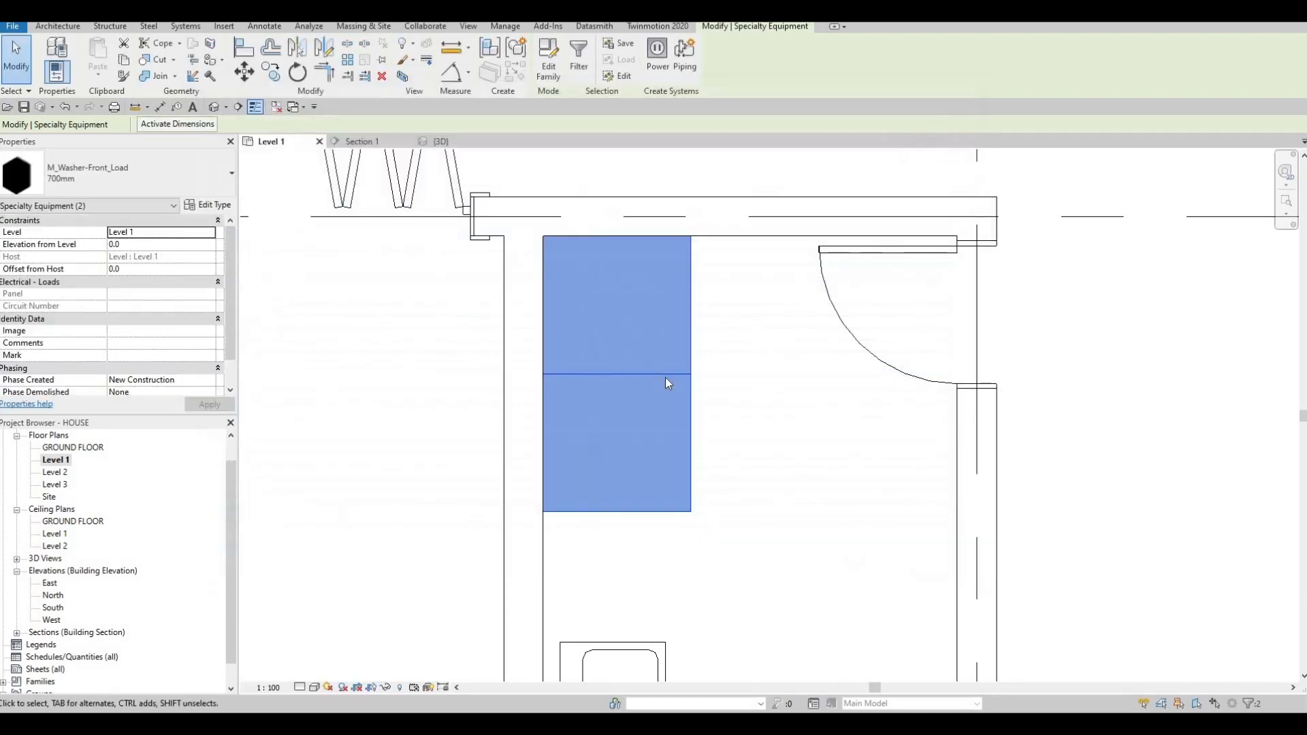
pyautogui.press('Escape')
pyautogui.press('Escape')
pyautogui.scroll(5, 635, 299)
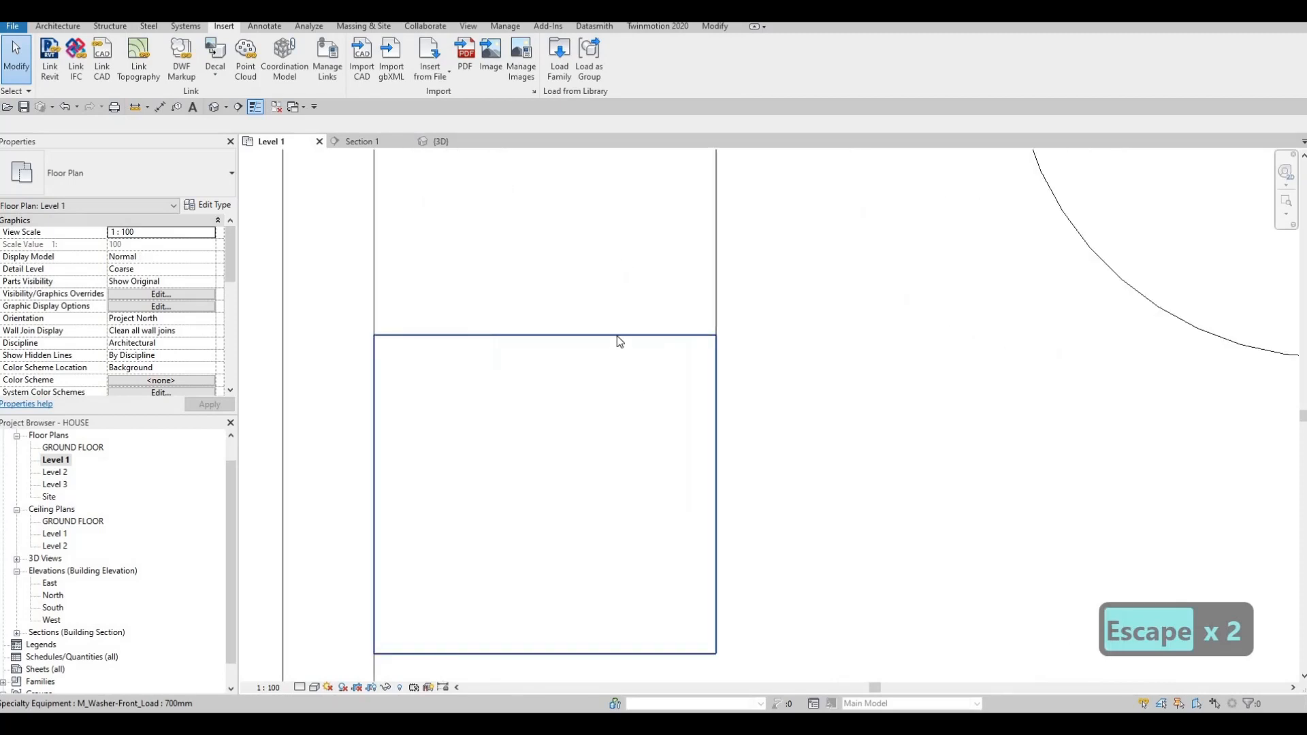
# Move the sink closer to the washers, about 1960 mm from the north wall's centreline and 320 mm from the west wall's
pyautogui.scroll(-4, 595, 444)
pyautogui.press('Escape')
pyautogui.click(608, 420)
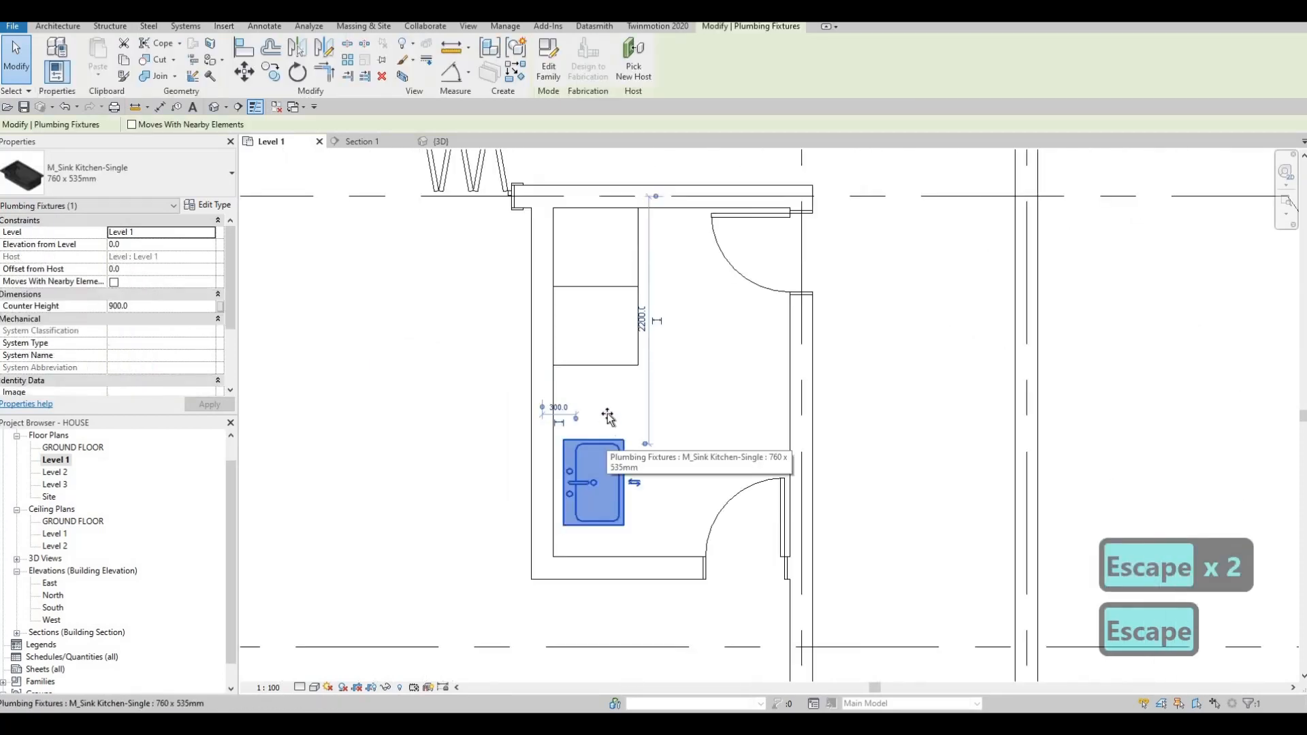
pyautogui.moveTo(609, 421); pyautogui.dragTo(607, 412)
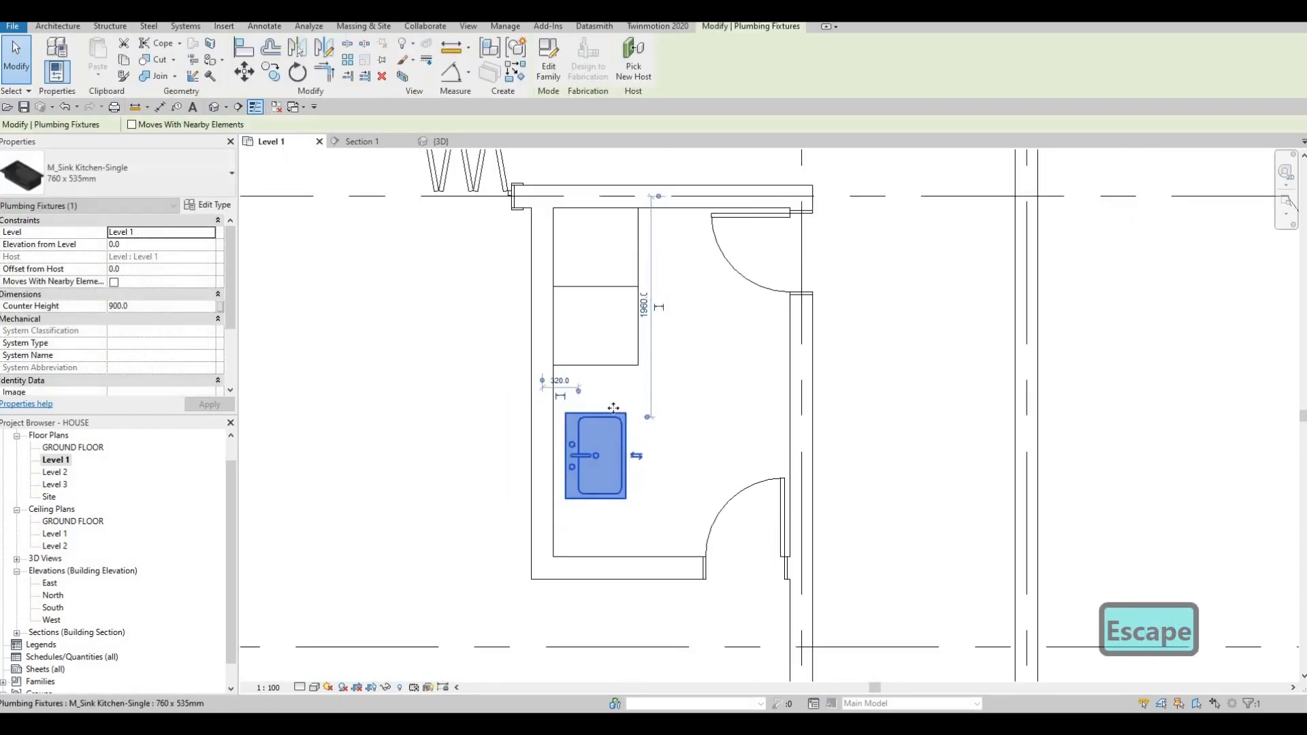
pyautogui.press('Escape')
pyautogui.press('Escape')
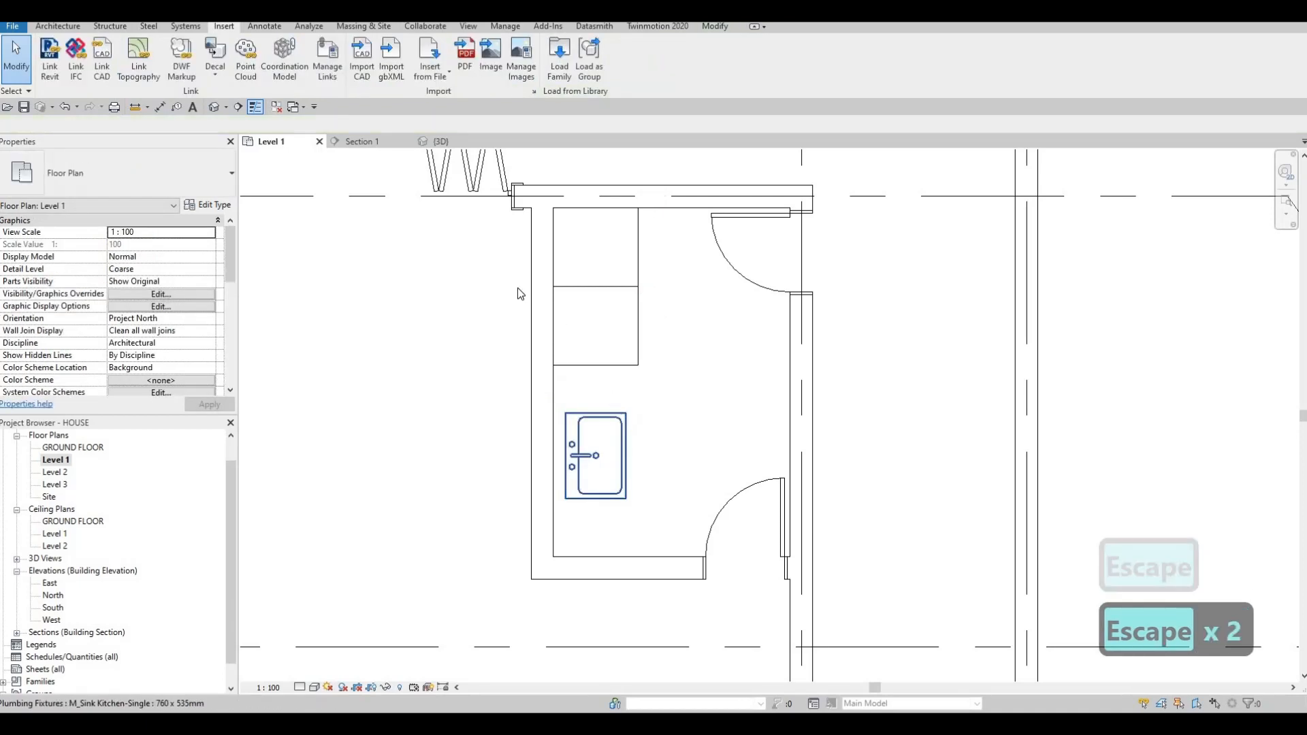
# Start an in-place component in the Generic Models category for the laundry room, keeping the suggested name Generic Models 2
pyautogui.scroll(-1, 619, 422)
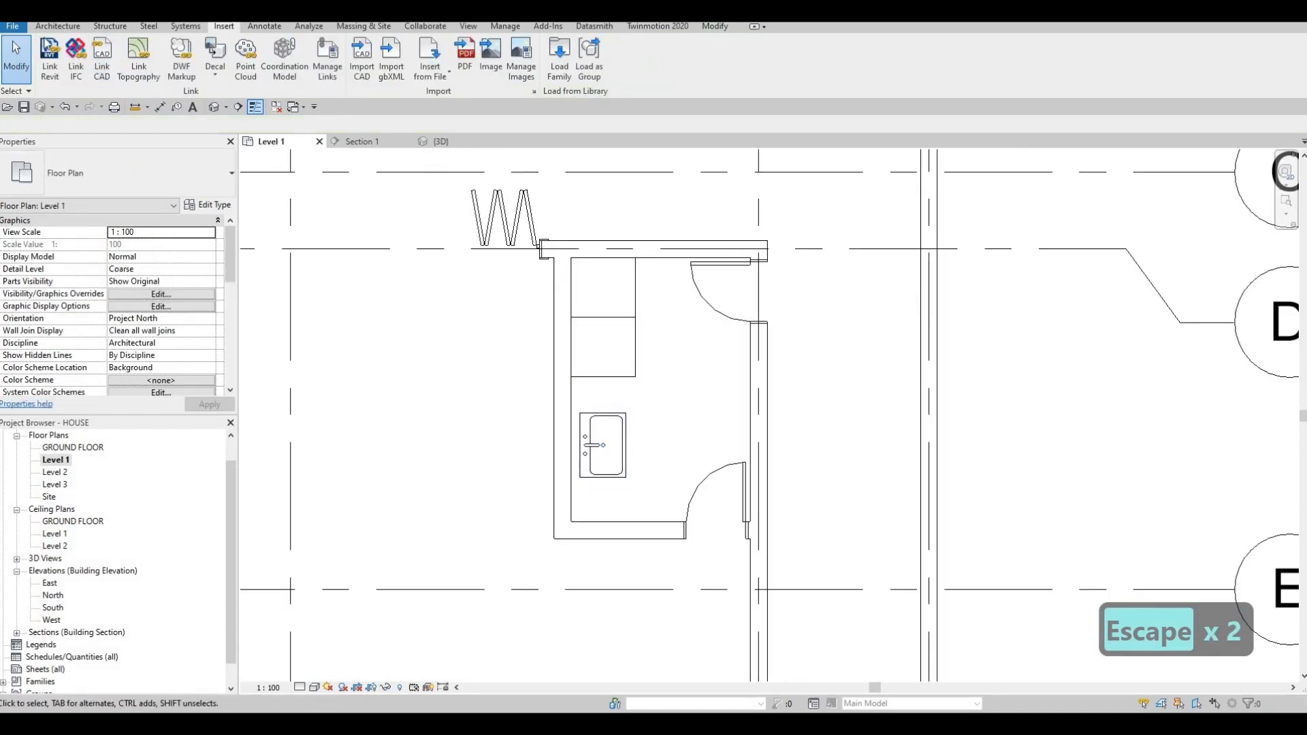
pyautogui.scroll(-3, 481, 323)
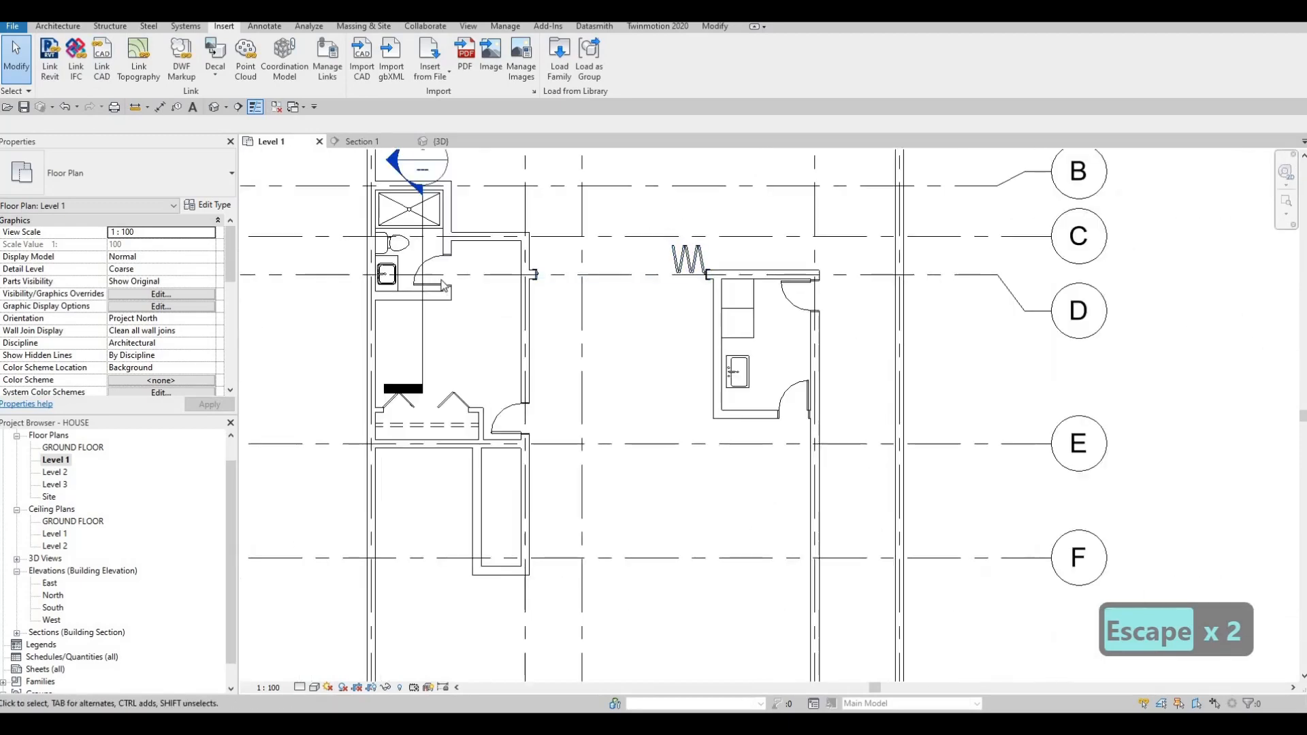
pyautogui.press('Escape')
pyautogui.click(447, 270)
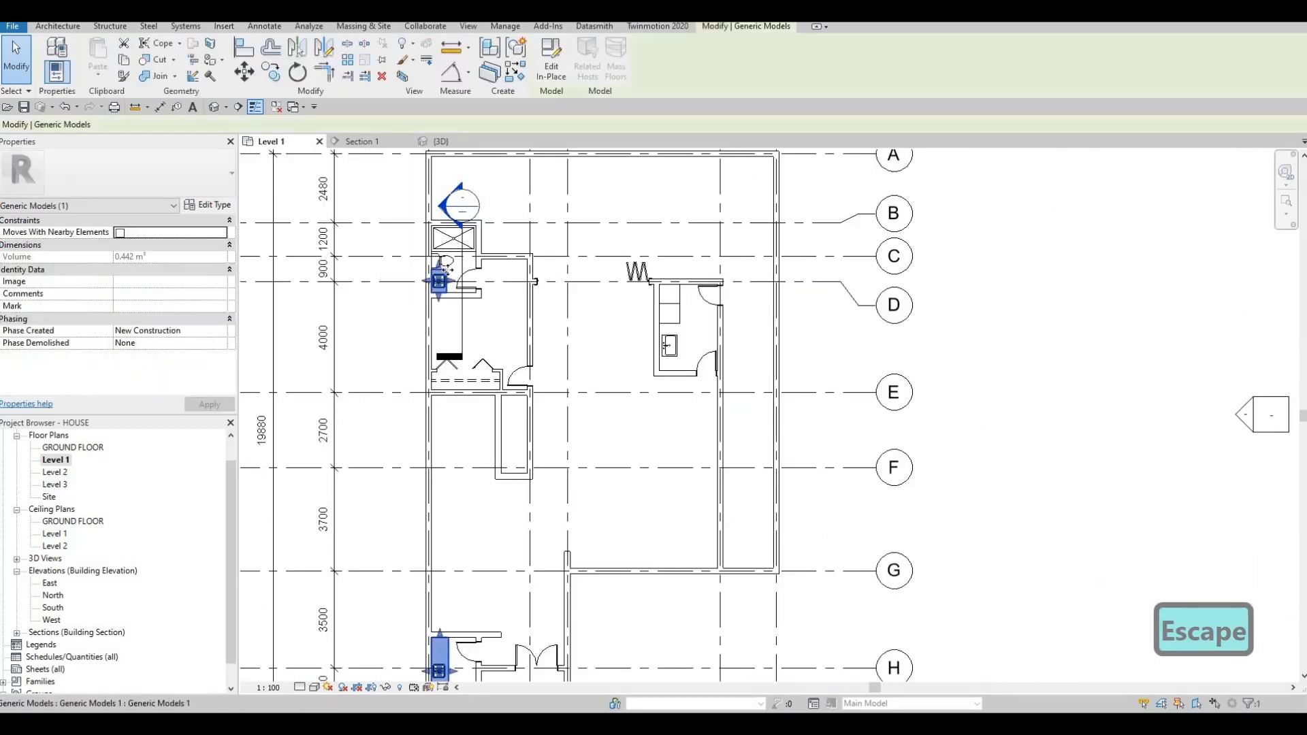
pyautogui.press('c')
pyautogui.press('s')
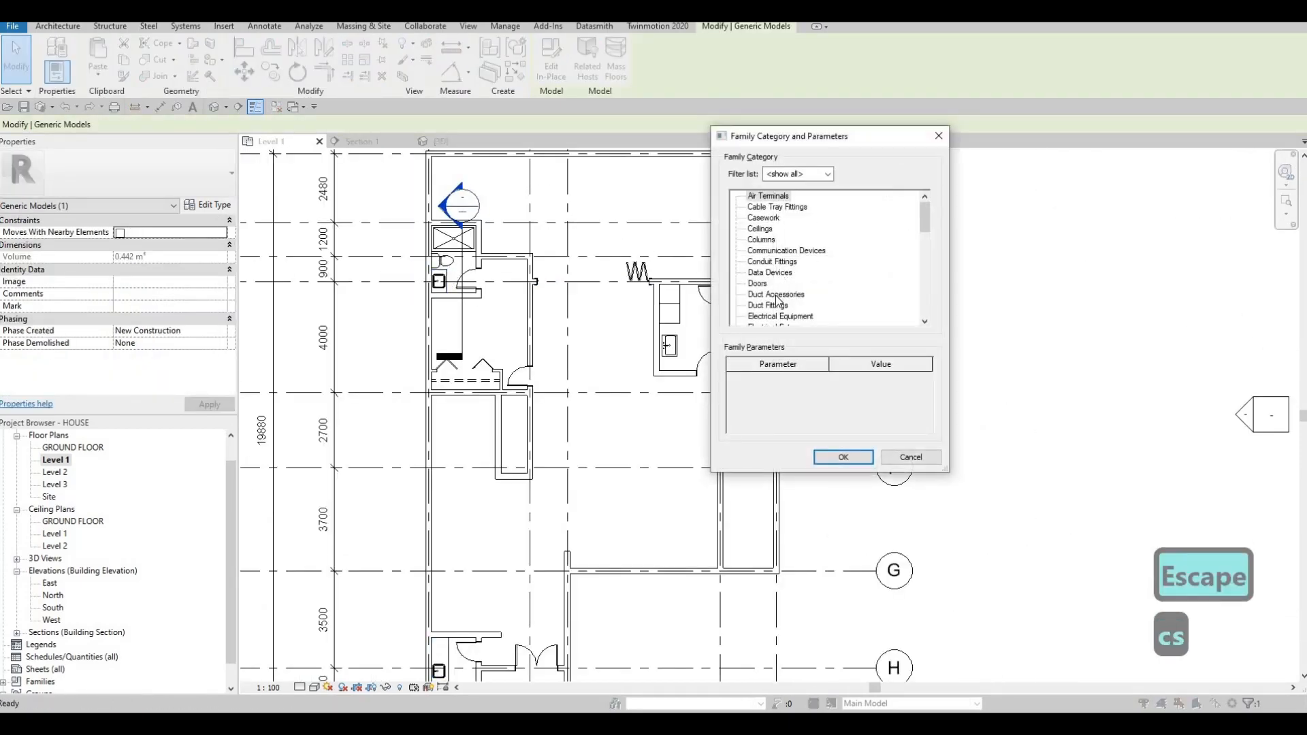
pyautogui.scroll(-3, 776, 300)
pyautogui.click(776, 294)
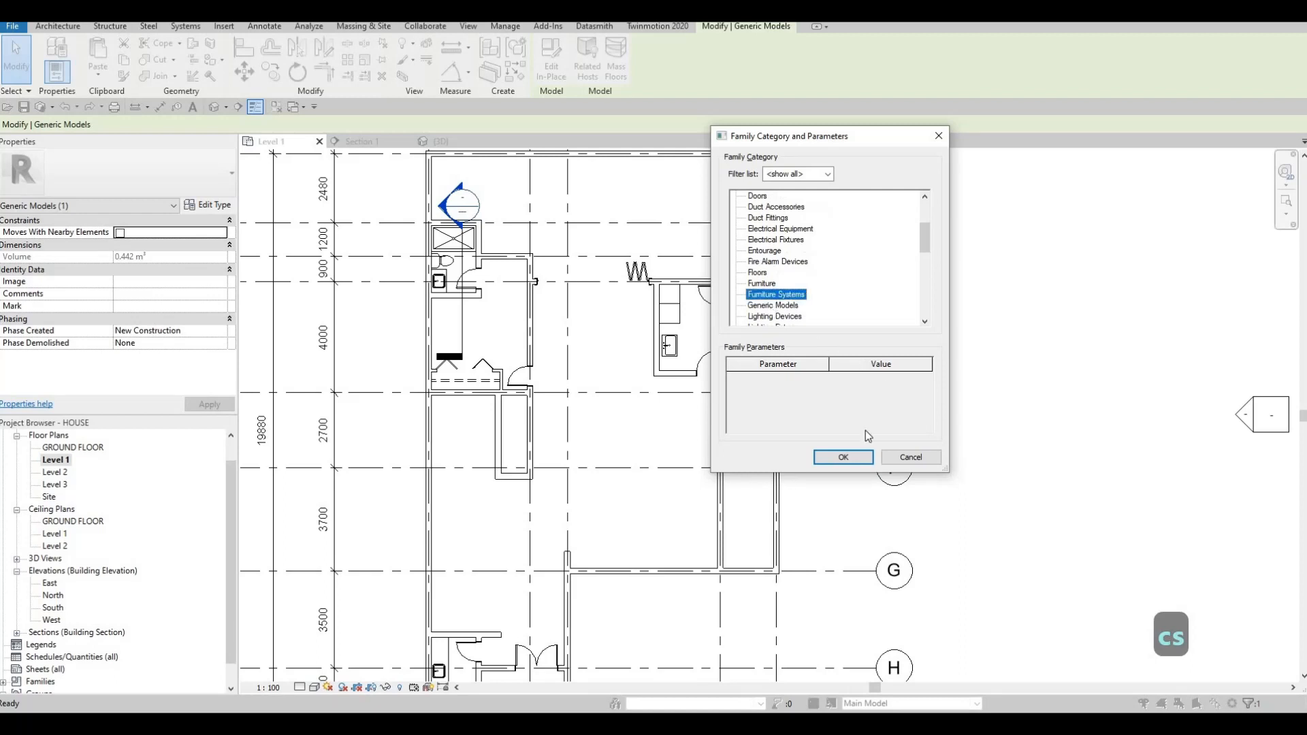
pyautogui.press('Down')
pyautogui.click(843, 457)
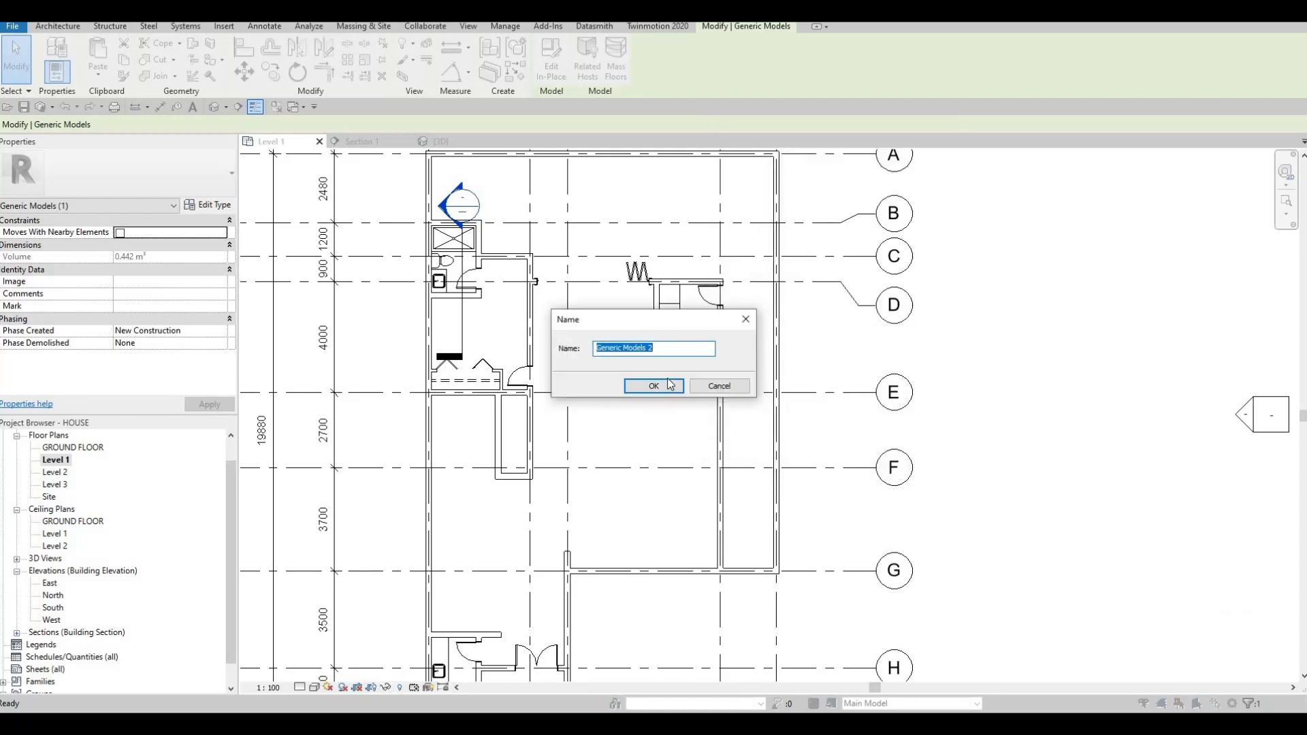
pyautogui.press('Return')
pyautogui.scroll(3, 708, 298)
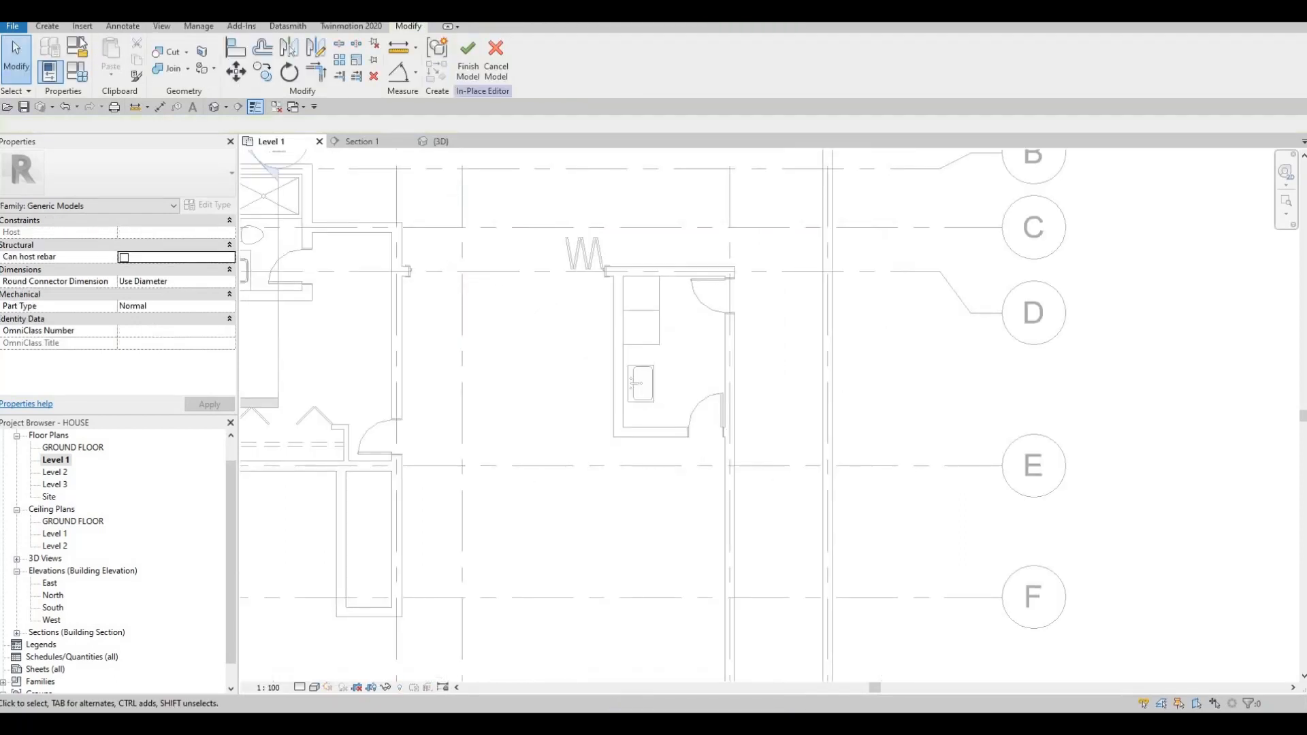
# Sketch a rectangular extrusion profile over the washers and sink, 3100 mm long from north to south wall and as deep as the washers
pyautogui.click(47, 26)
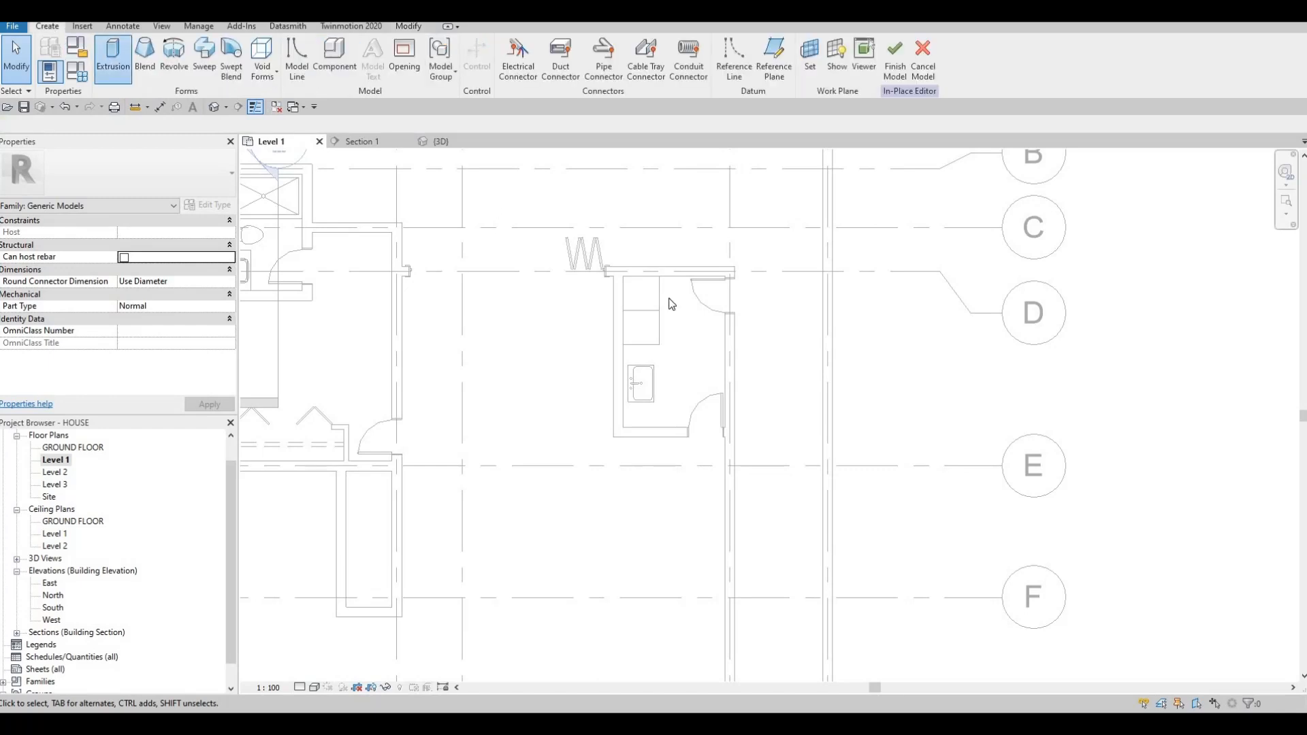
pyautogui.scroll(4, 599, 254)
pyautogui.click(600, 256)
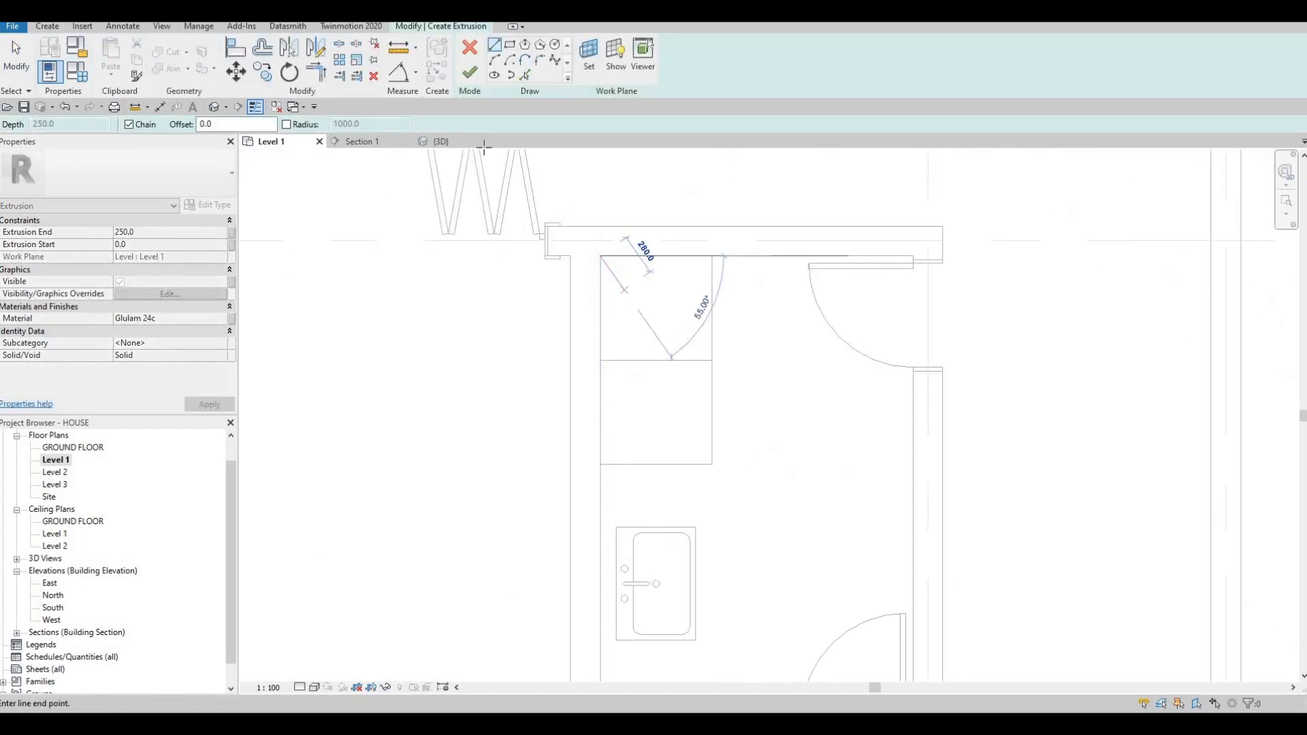
pyautogui.press('Escape')
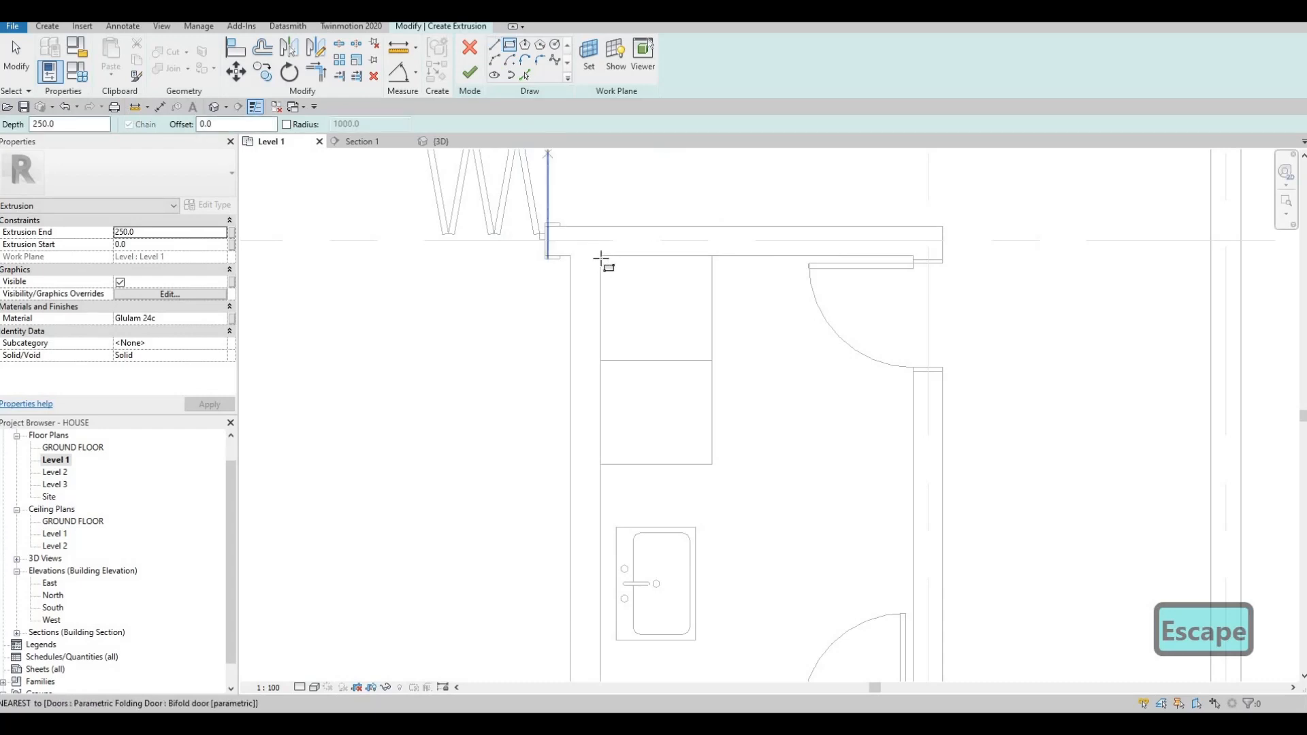
pyautogui.click(600, 256)
pyautogui.moveTo(740, 510)
pyautogui.mouseDown(button='middle')
pyautogui.moveTo(729, 370)
pyautogui.moveTo(722, 458)
pyautogui.mouseUp(button='middle')
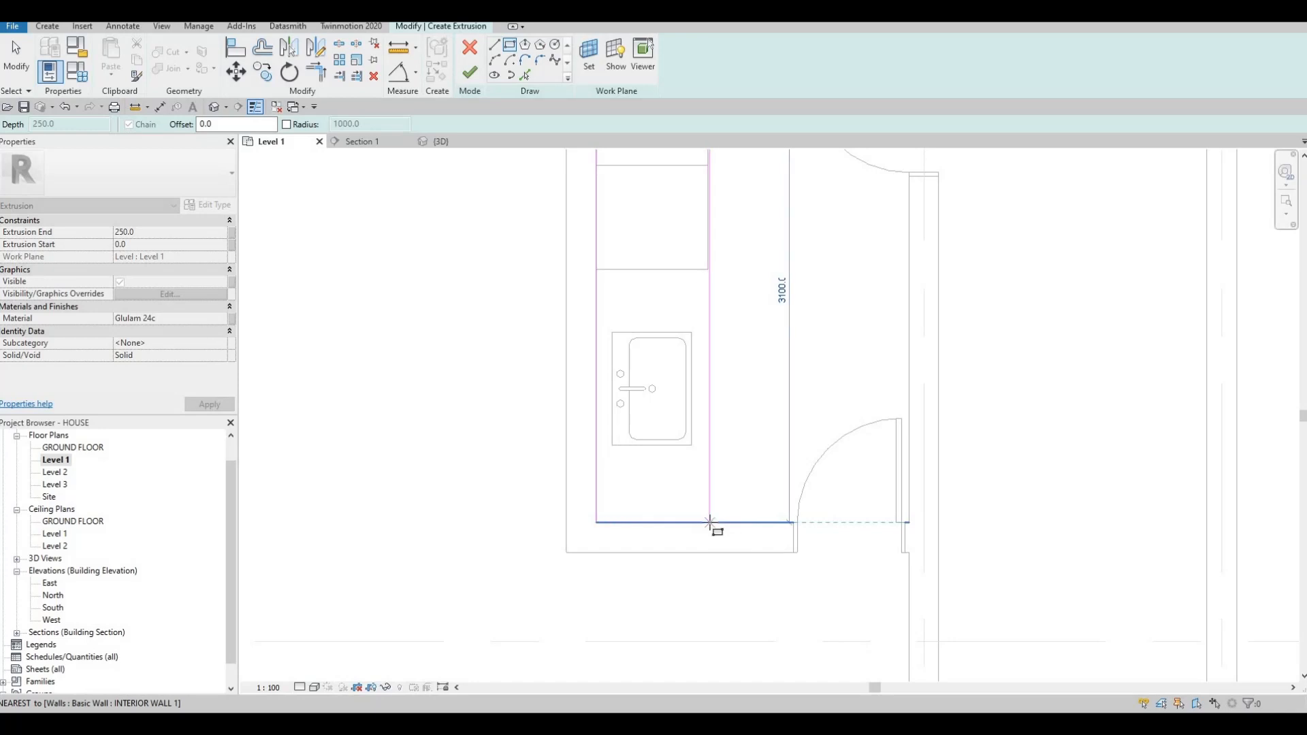
pyautogui.click(708, 522)
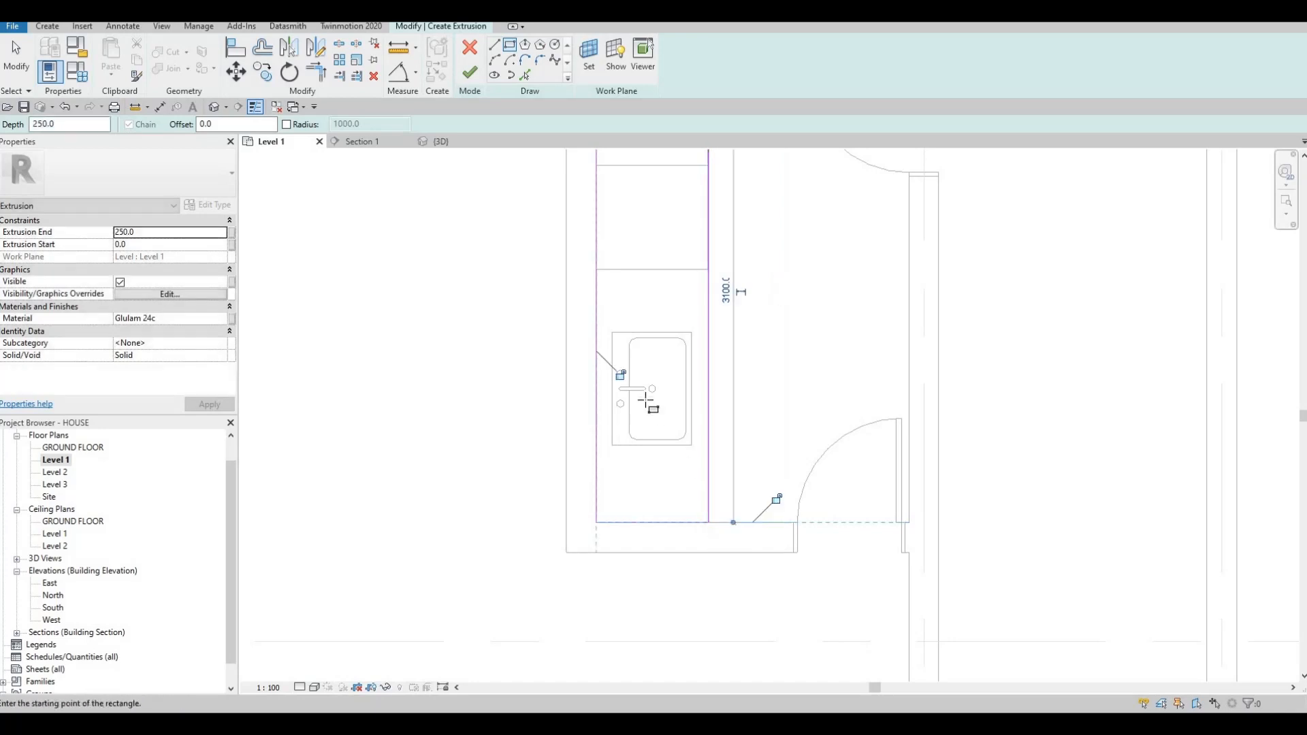
# Finish the counter's extrusion with an extrusion end of 250 mm and complete the in-place model
pyautogui.press('Escape')
pyautogui.scroll(-2, 635, 411)
pyautogui.moveTo(515, 275); pyautogui.dragTo(498, 264, button='middle')
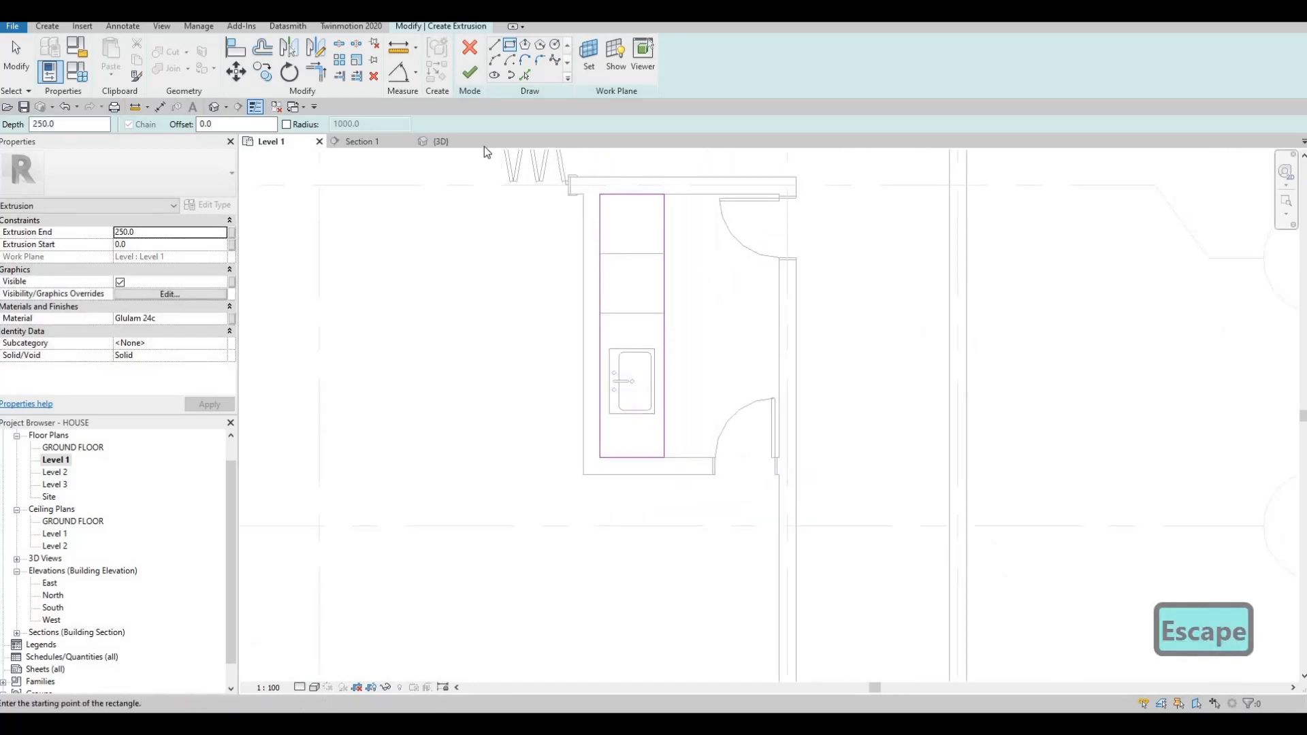
pyautogui.click(469, 72)
pyautogui.scroll(-2, 584, 222)
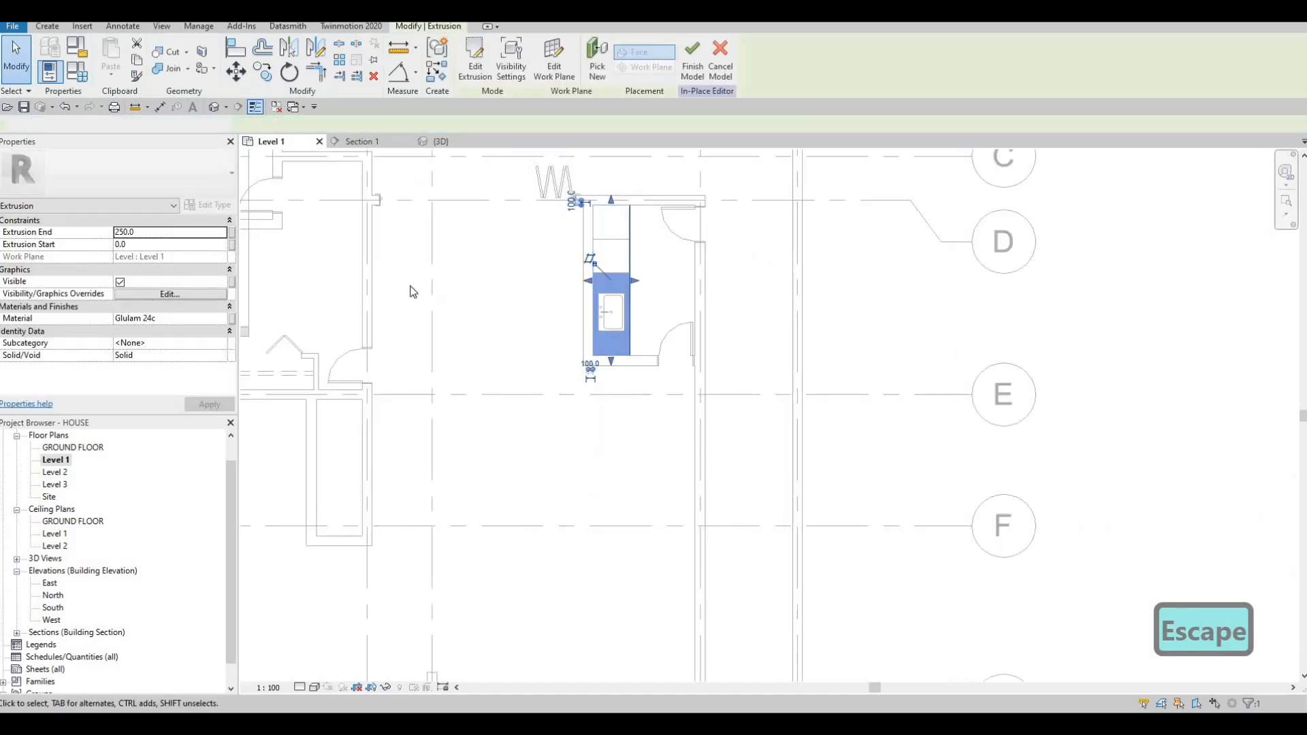
pyautogui.scroll(-1, 411, 291)
pyautogui.moveTo(411, 292); pyautogui.dragTo(565, 294, button='middle')
pyautogui.press('Escape')
pyautogui.press('Escape')
pyautogui.click(469, 71)
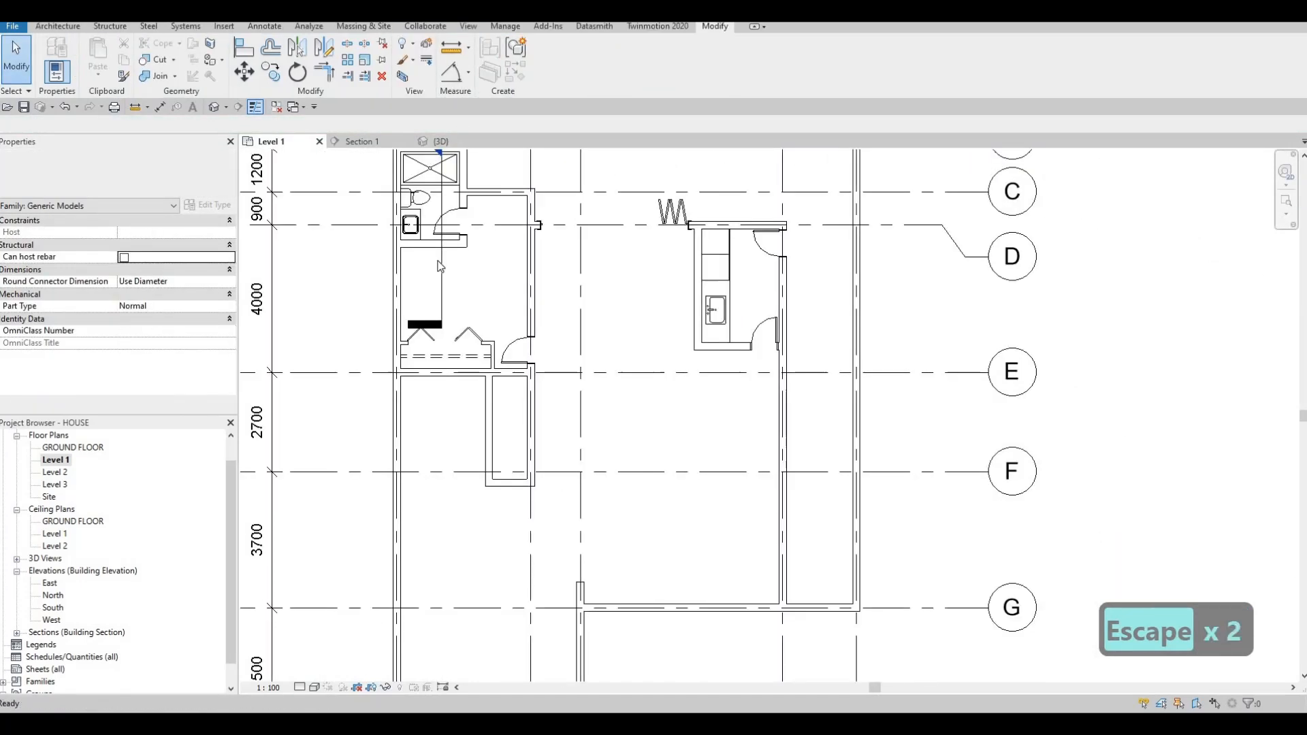
# Move the section line from the bathroom to the laundry room, looking west at the washers and sink, and open its view
pyautogui.moveTo(442, 263); pyautogui.dragTo(722, 202)
pyautogui.press('Escape')
pyautogui.press('Escape')
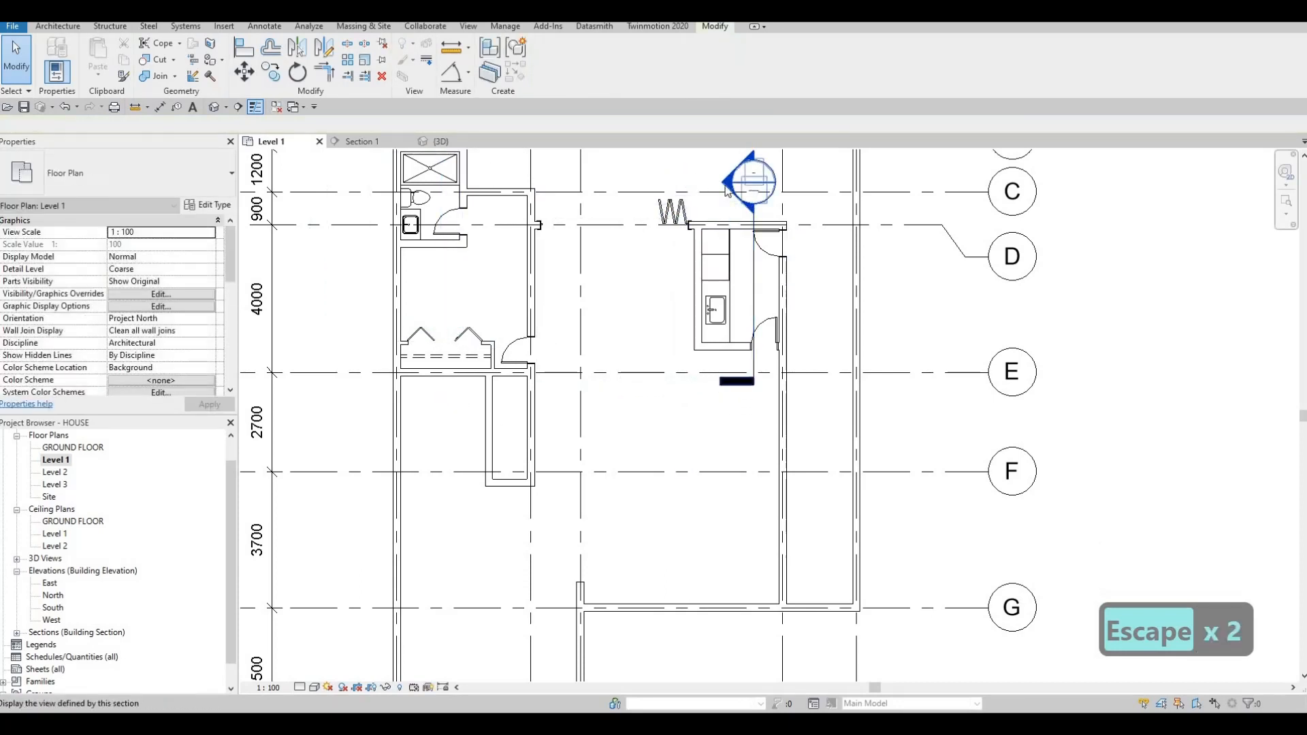
pyautogui.doubleClick(744, 180)
pyautogui.scroll(-1, 622, 357)
pyautogui.press('Escape')
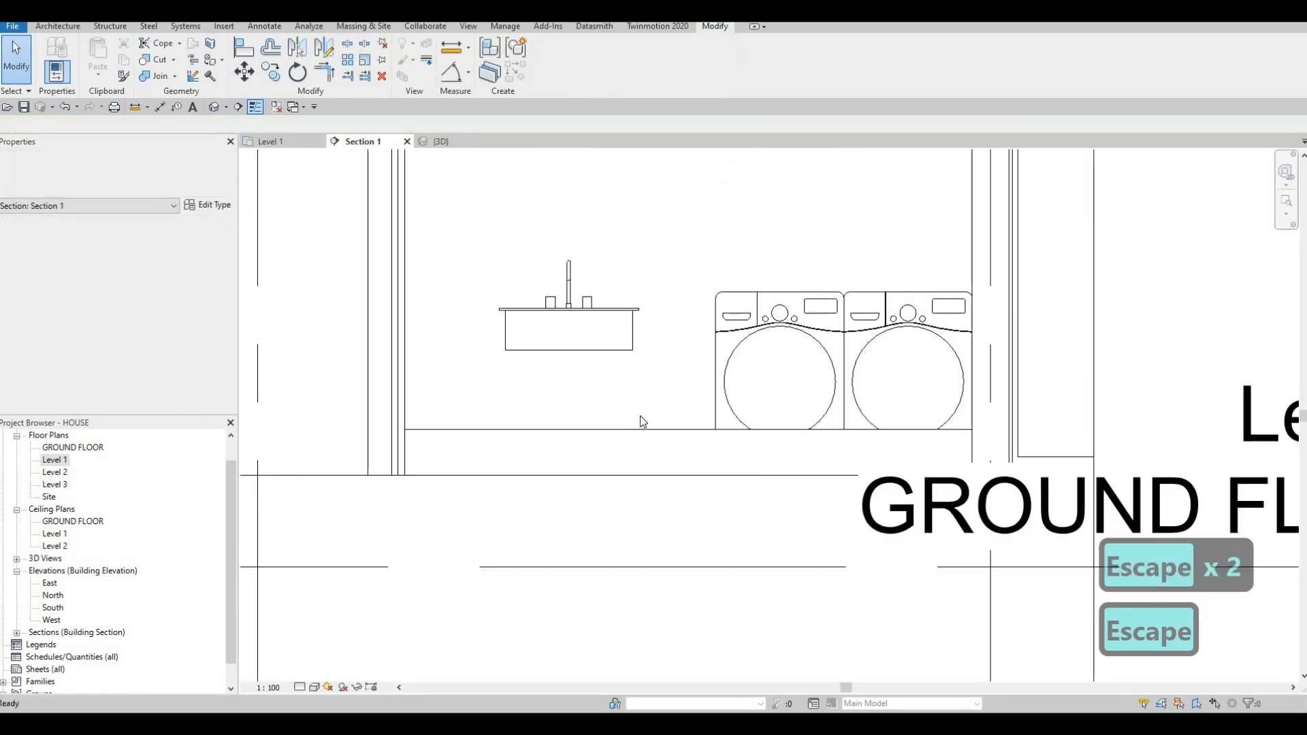
# Stretch the counter's top face up above the washers and raise its underside to just above the washers' tops
pyautogui.click(636, 435)
pyautogui.moveTo(681, 367); pyautogui.dragTo(680, 264)
pyautogui.press('Escape')
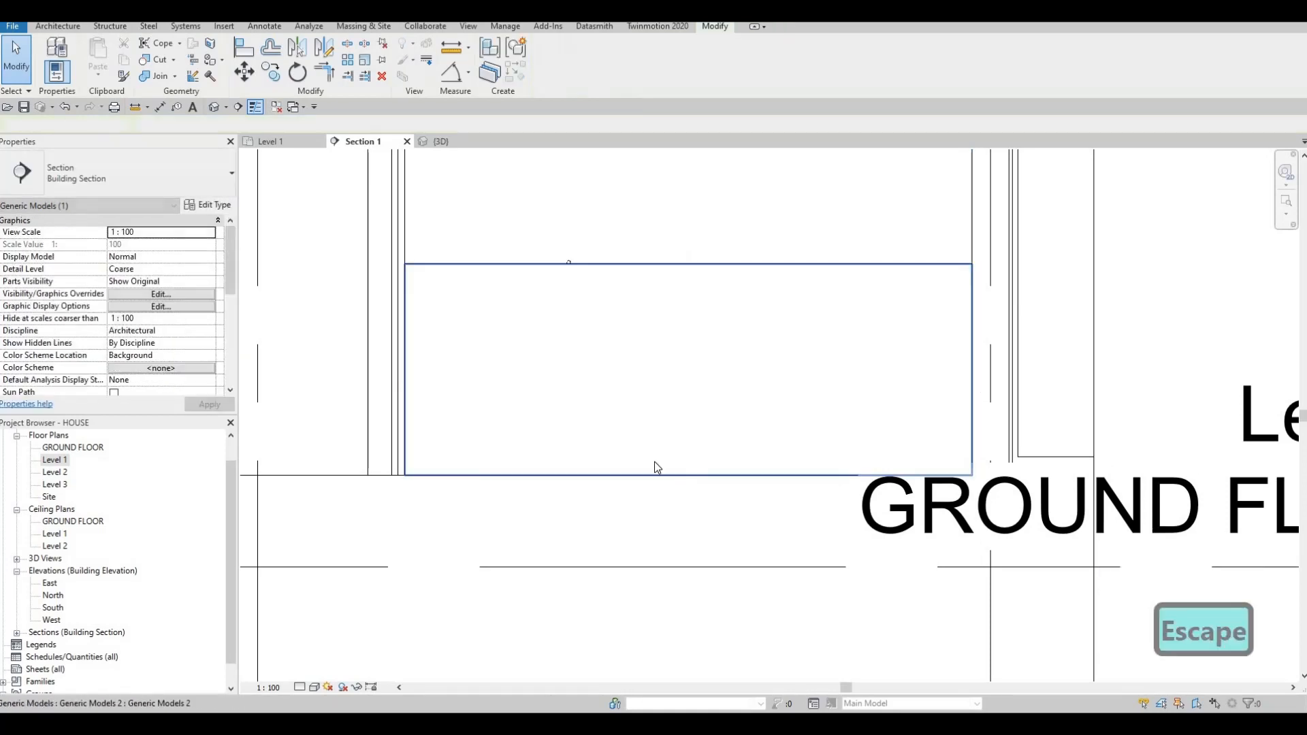
pyautogui.click(703, 300)
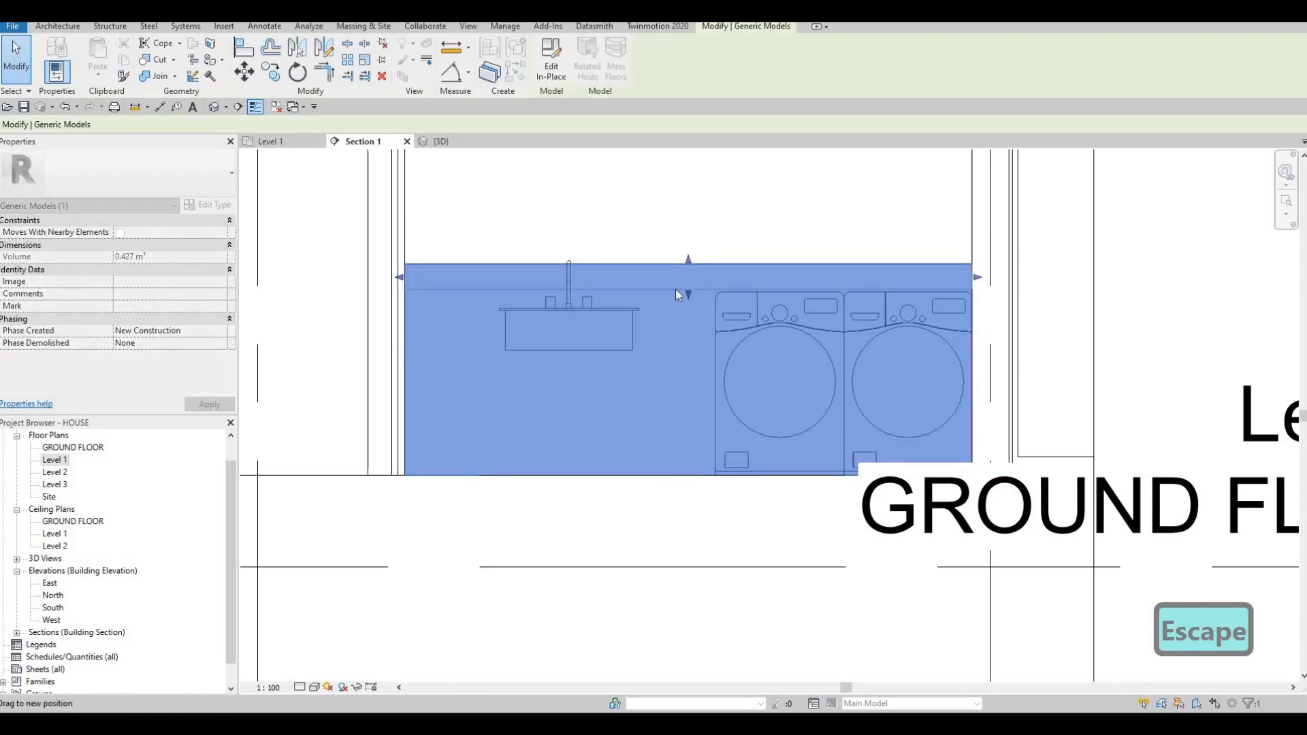
pyautogui.moveTo(675, 289); pyautogui.dragTo(676, 290)
pyautogui.press('Escape')
# Raise the sink to an elevation of 255 mm from Level 1 so its rim sits at the counter's top
pyautogui.click(602, 315)
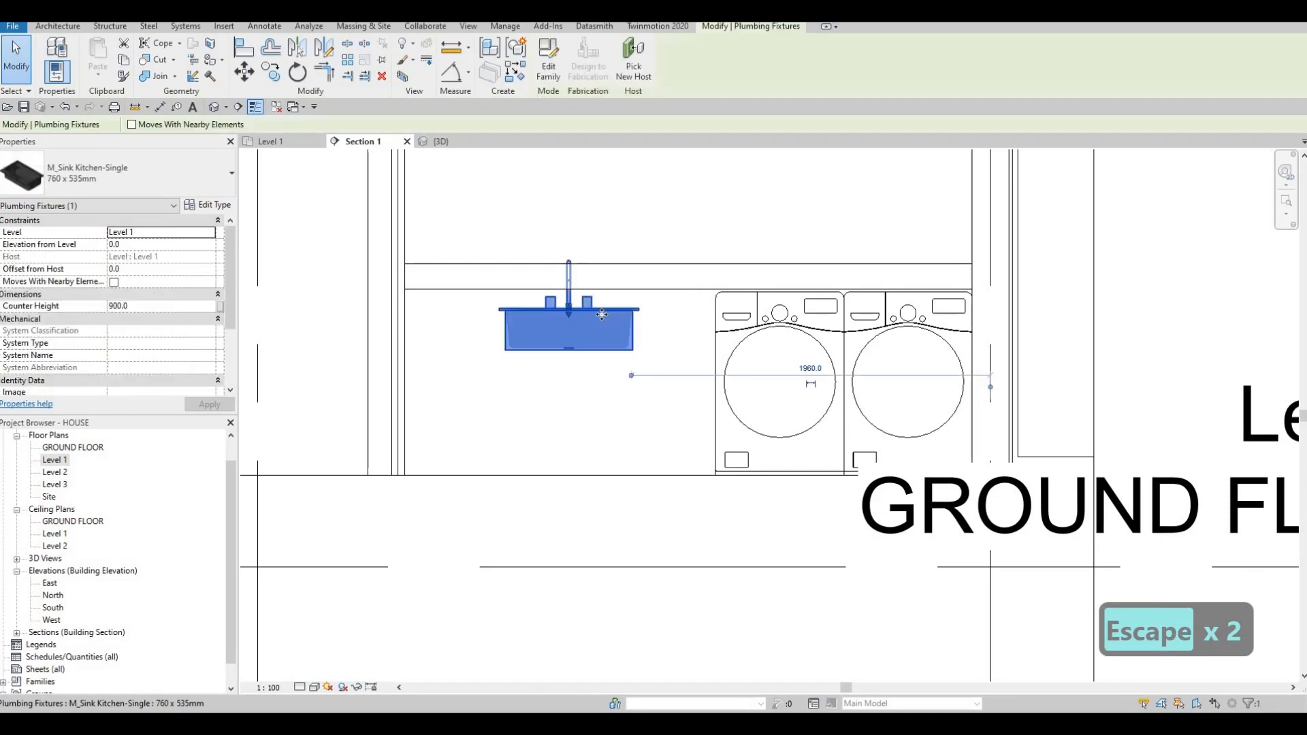
pyautogui.press('Up')
pyautogui.press('Up')
pyautogui.press('Up')
pyautogui.press('Up')
pyautogui.press('Up')
pyautogui.press('Up')
pyautogui.press('Up')
pyautogui.press('Up')
pyautogui.press('Up')
pyautogui.press('Up')
pyautogui.press('Up')
pyautogui.press('Up')
pyautogui.press('Up')
pyautogui.press('Up')
pyautogui.press('Up')
pyautogui.press('Up')
pyautogui.press('Up')
pyautogui.press('Up')
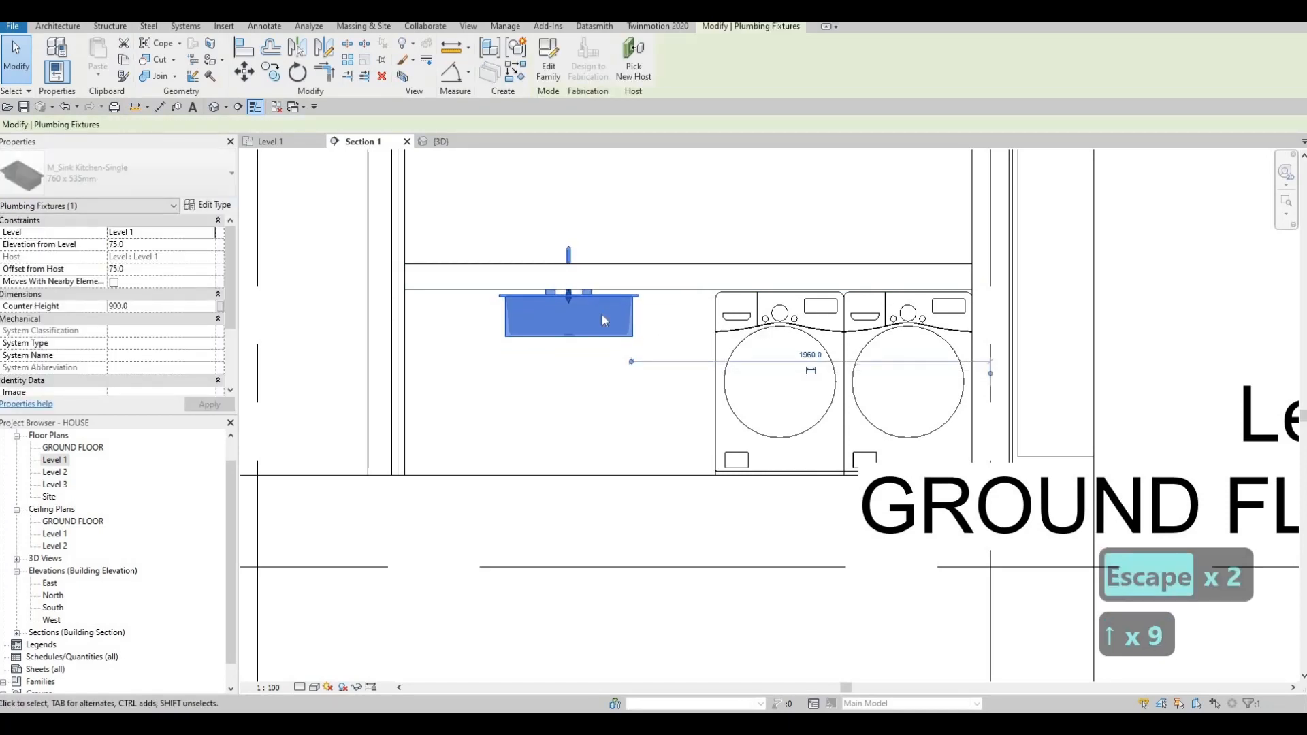
pyautogui.press('Down')
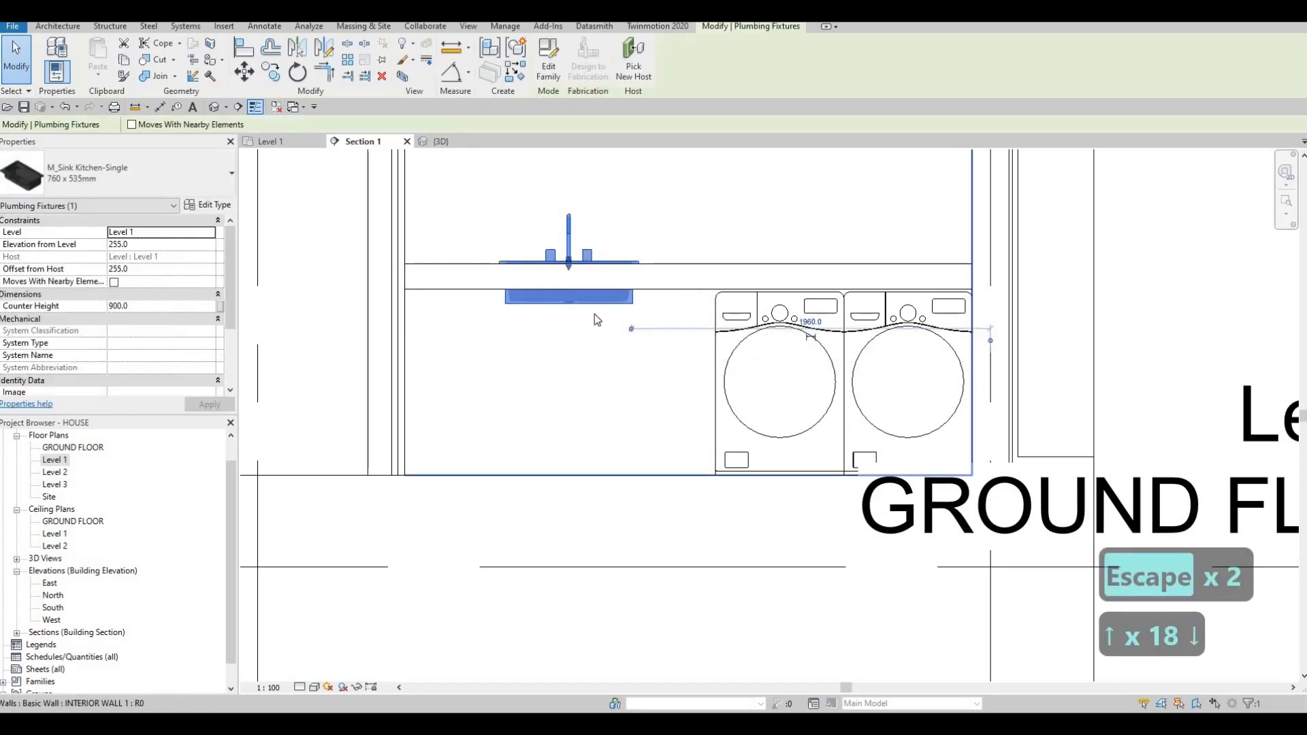
pyautogui.press('Escape')
pyautogui.press('Escape')
pyautogui.press('Escape')
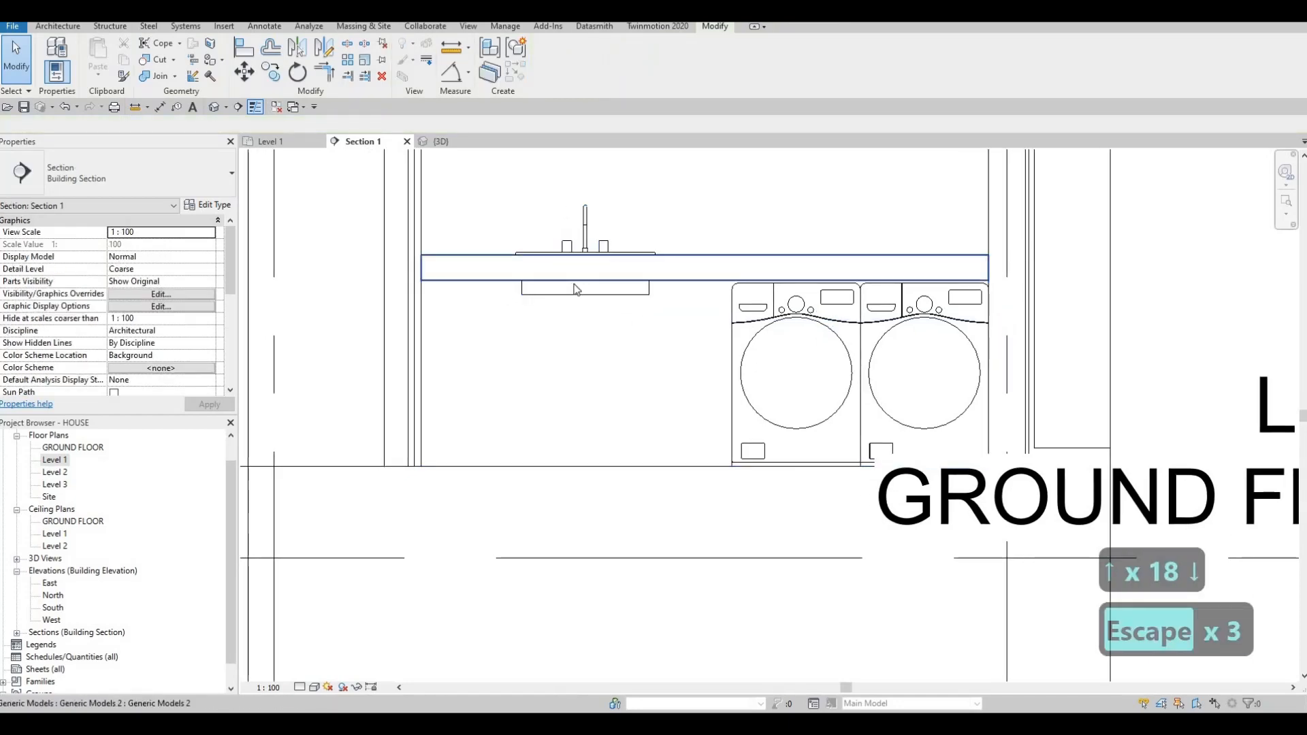
pyautogui.scroll(2, 575, 235)
pyautogui.scroll(-2, 705, 297)
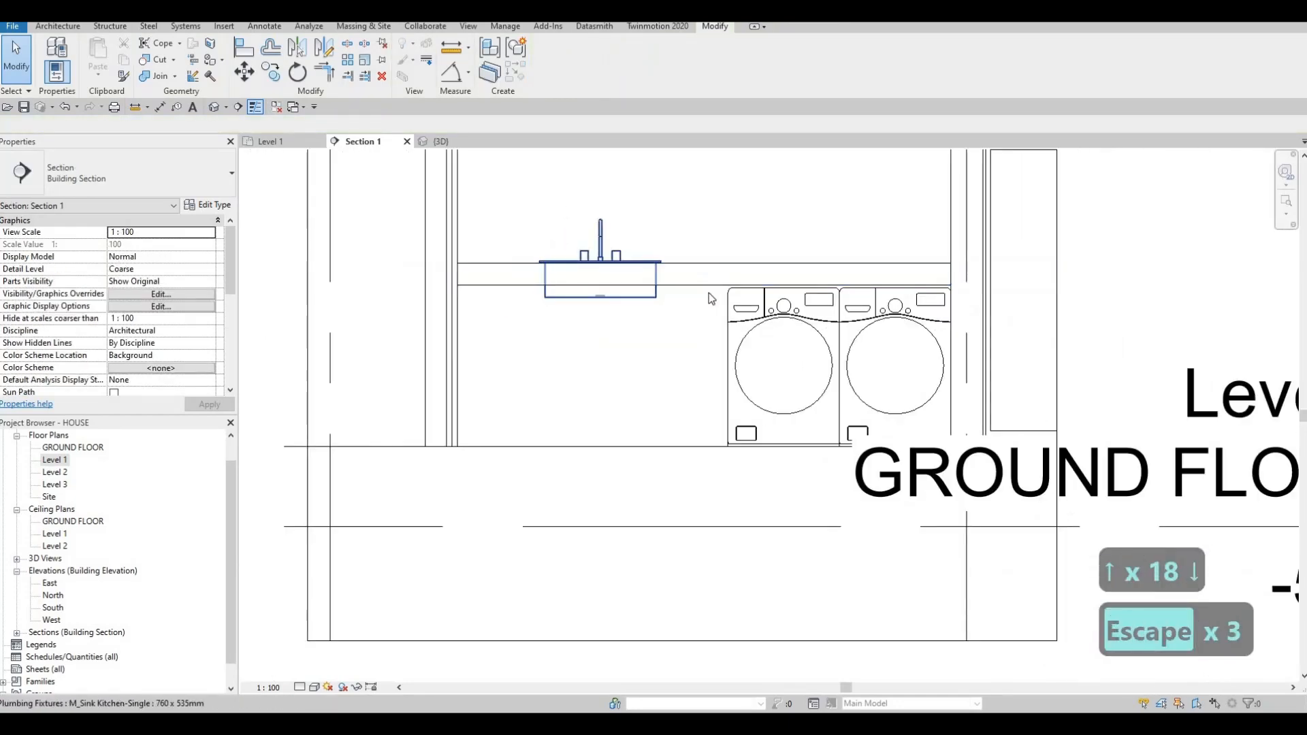
# Lower the counter's underside to meet the tops of the washers
pyautogui.scroll(4, 709, 292)
pyautogui.press('Escape')
pyautogui.click(709, 294)
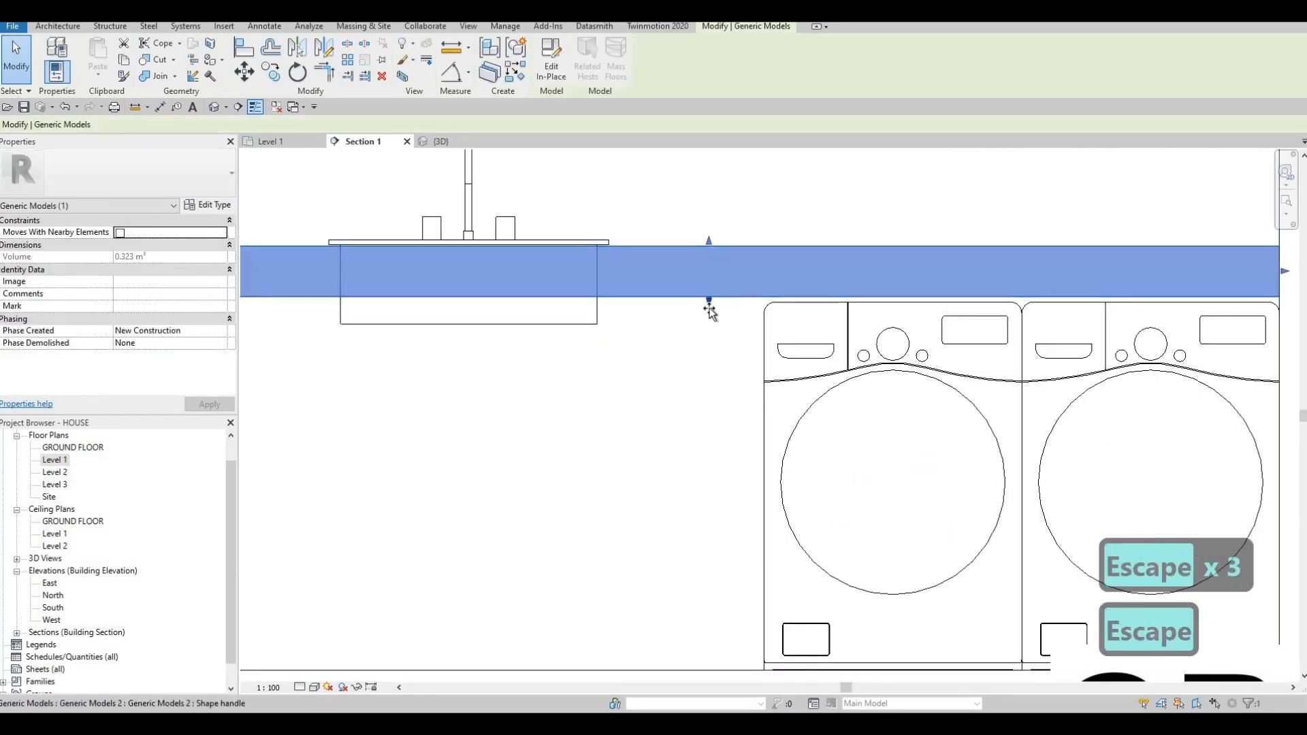
pyautogui.moveTo(710, 303); pyautogui.dragTo(717, 306)
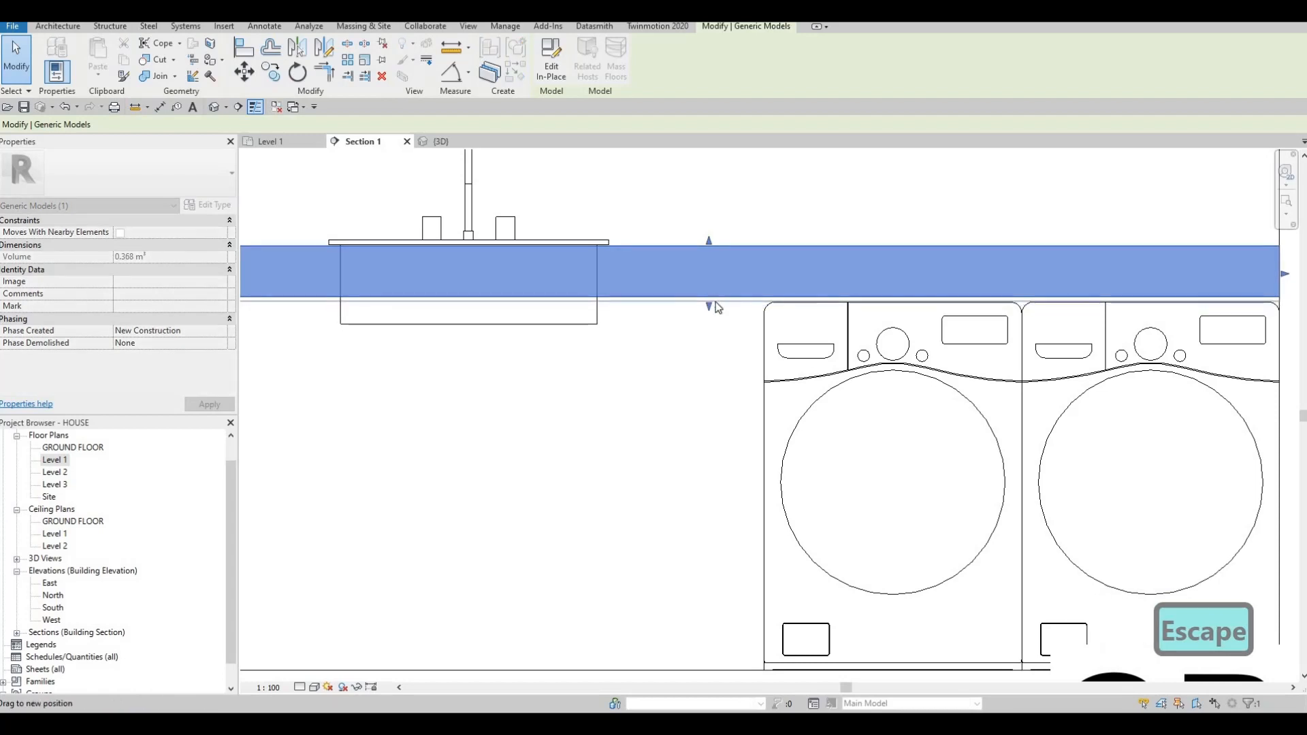
pyautogui.press('Escape')
pyautogui.scroll(-3, 479, 272)
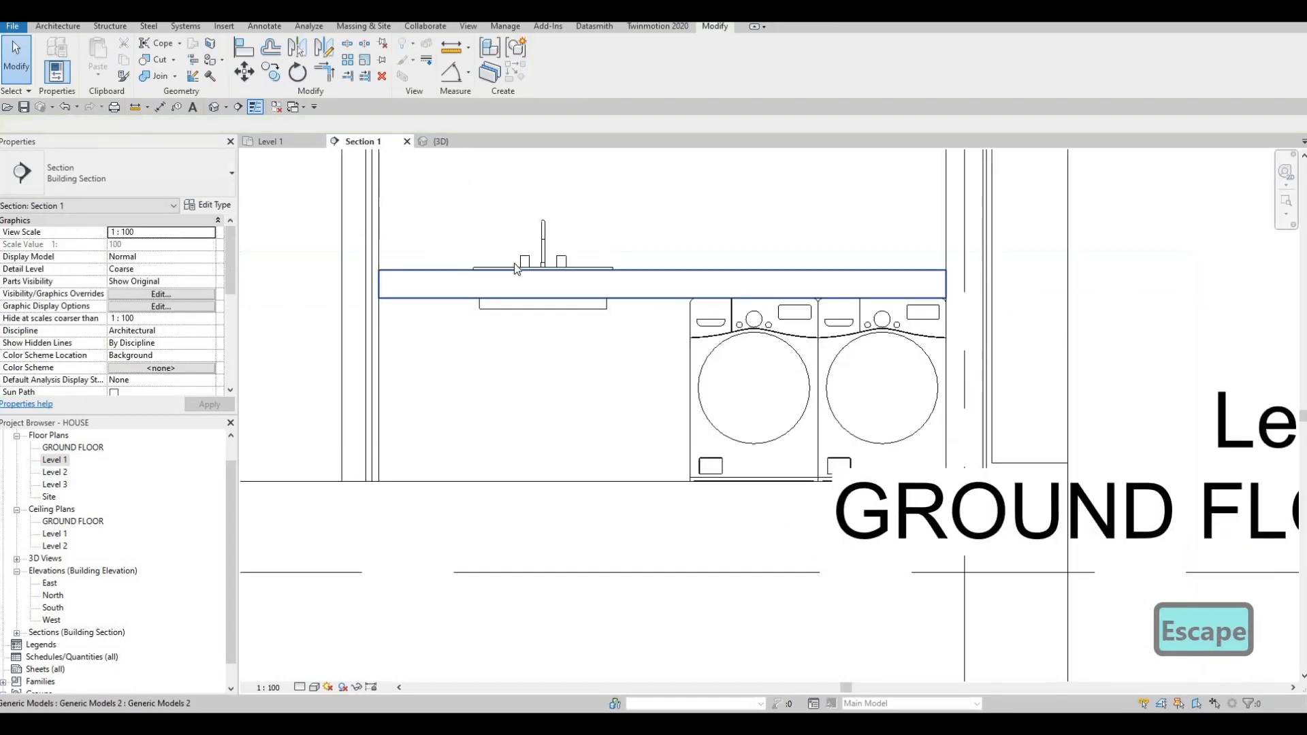
# Align the counter's top face with the underside of the sink's rim
pyautogui.press('Escape')
pyautogui.scroll(3, 471, 268)
pyautogui.scroll(1, 476, 262)
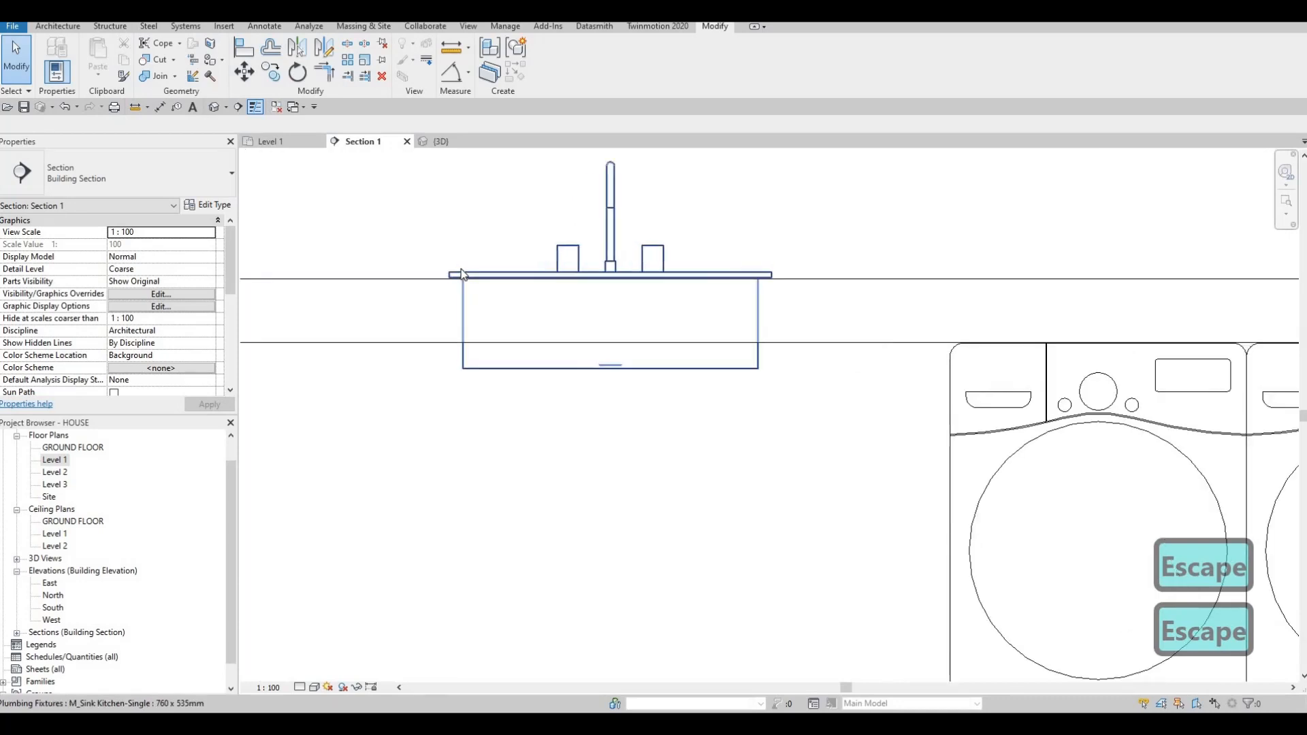
pyautogui.press('a')
pyautogui.press('l')
pyautogui.scroll(3, 394, 285)
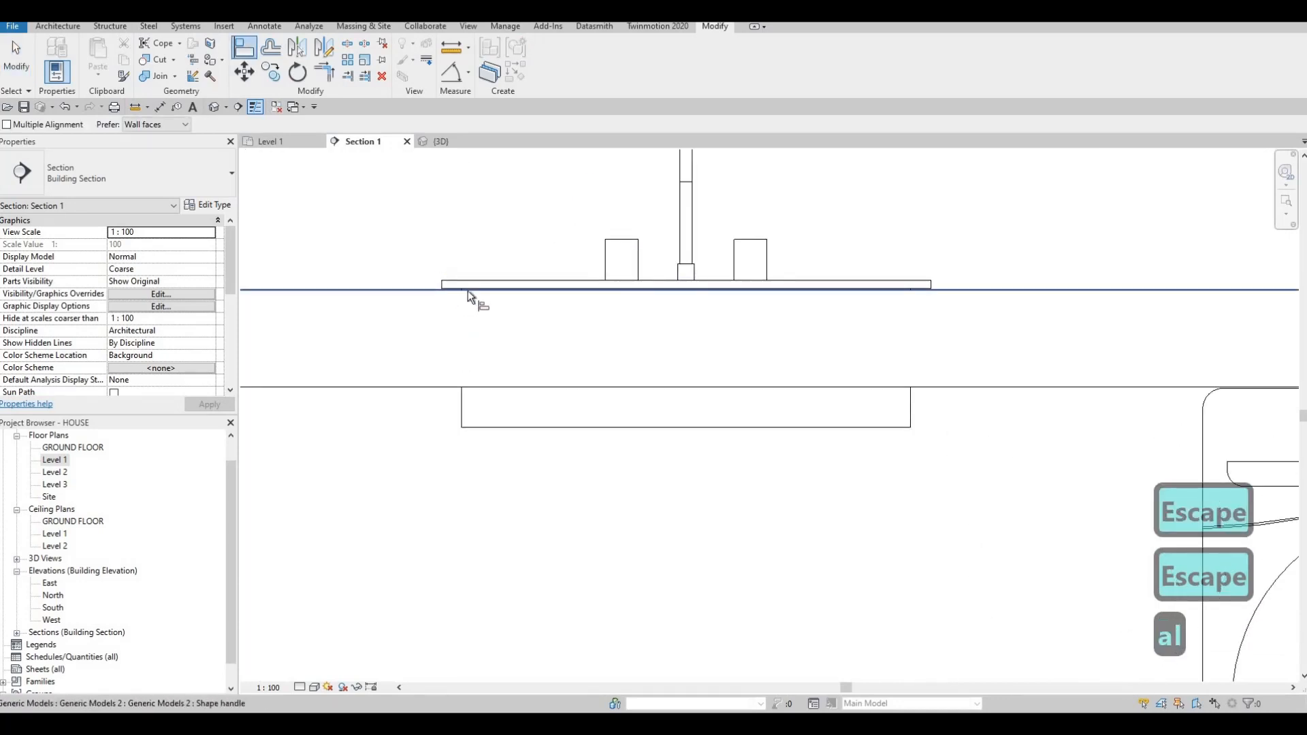
pyautogui.scroll(1, 470, 284)
pyautogui.scroll(-3, 476, 276)
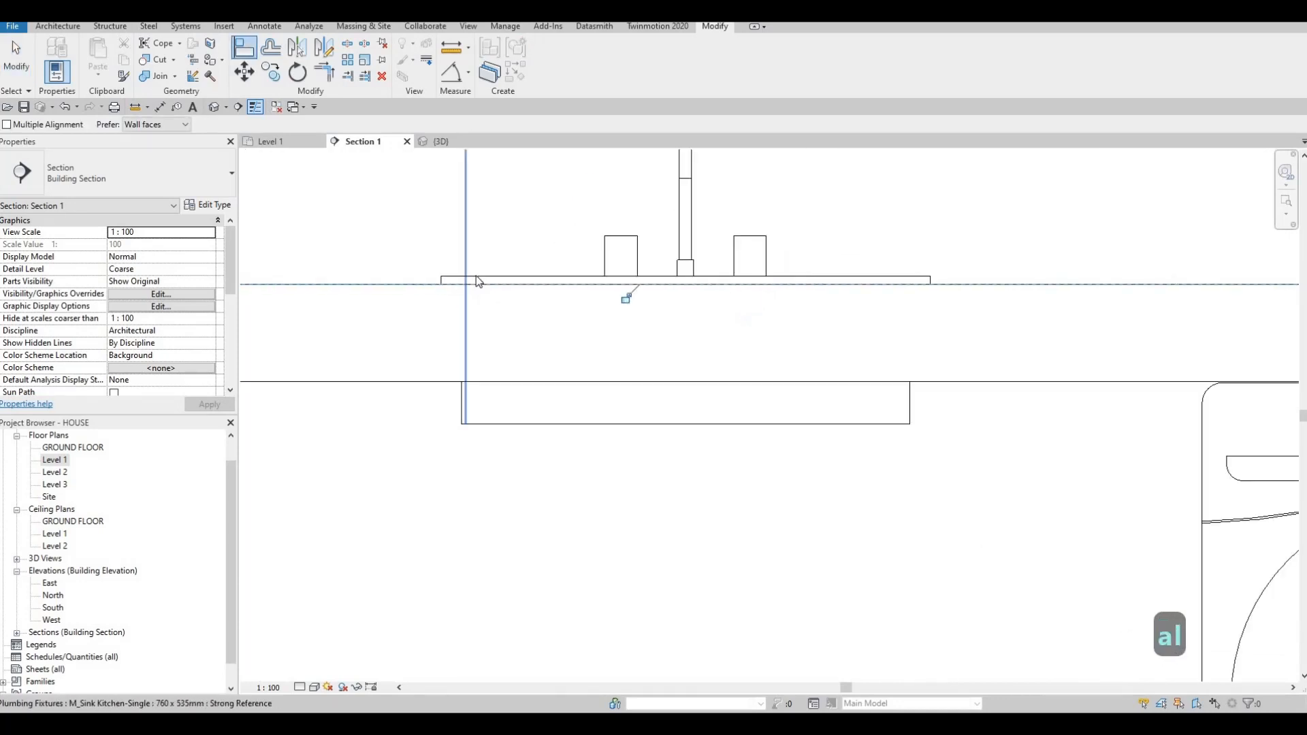
pyautogui.press('Escape')
pyautogui.press('Escape')
pyautogui.scroll(-1, 662, 321)
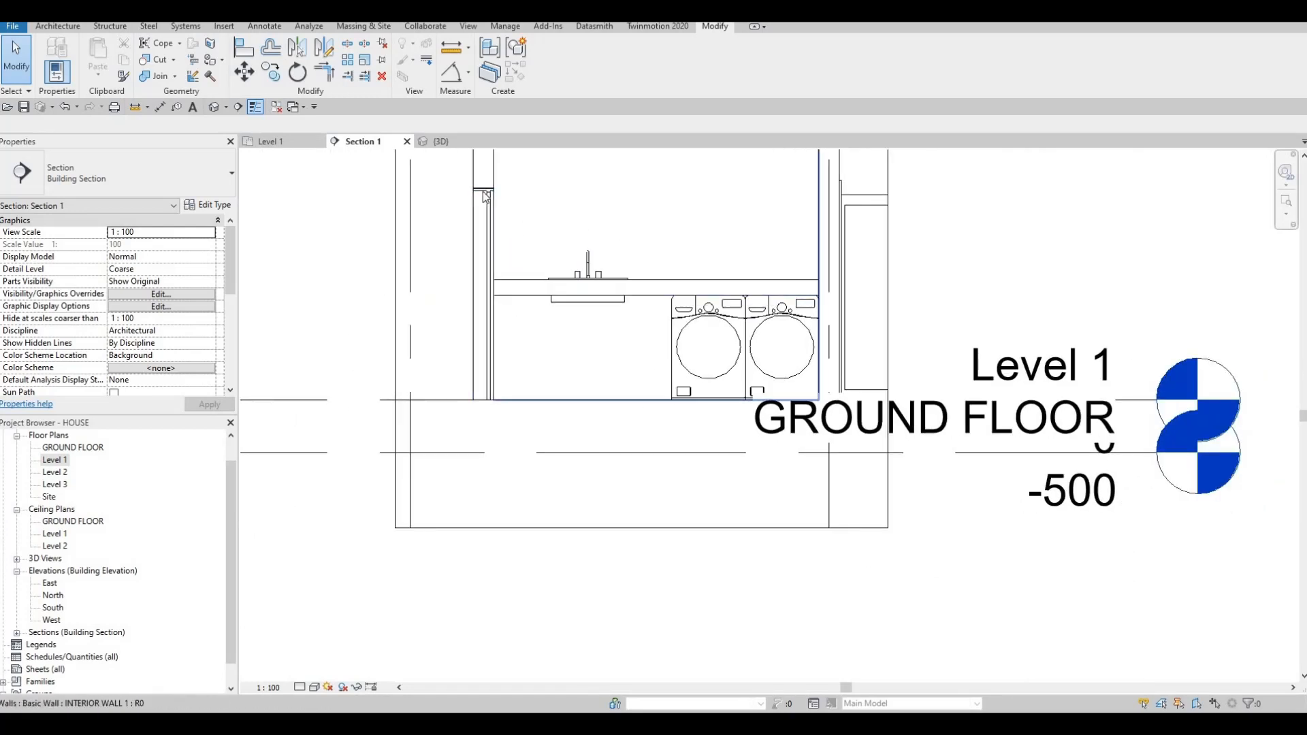
# Return to the Level 1 plan and open the laundry counter for in-place editing
pyautogui.moveTo(558, 230); pyautogui.dragTo(552, 283, button='middle')
pyautogui.moveTo(524, 202); pyautogui.dragTo(574, 288, button='middle')
pyautogui.scroll(-1, 574, 287)
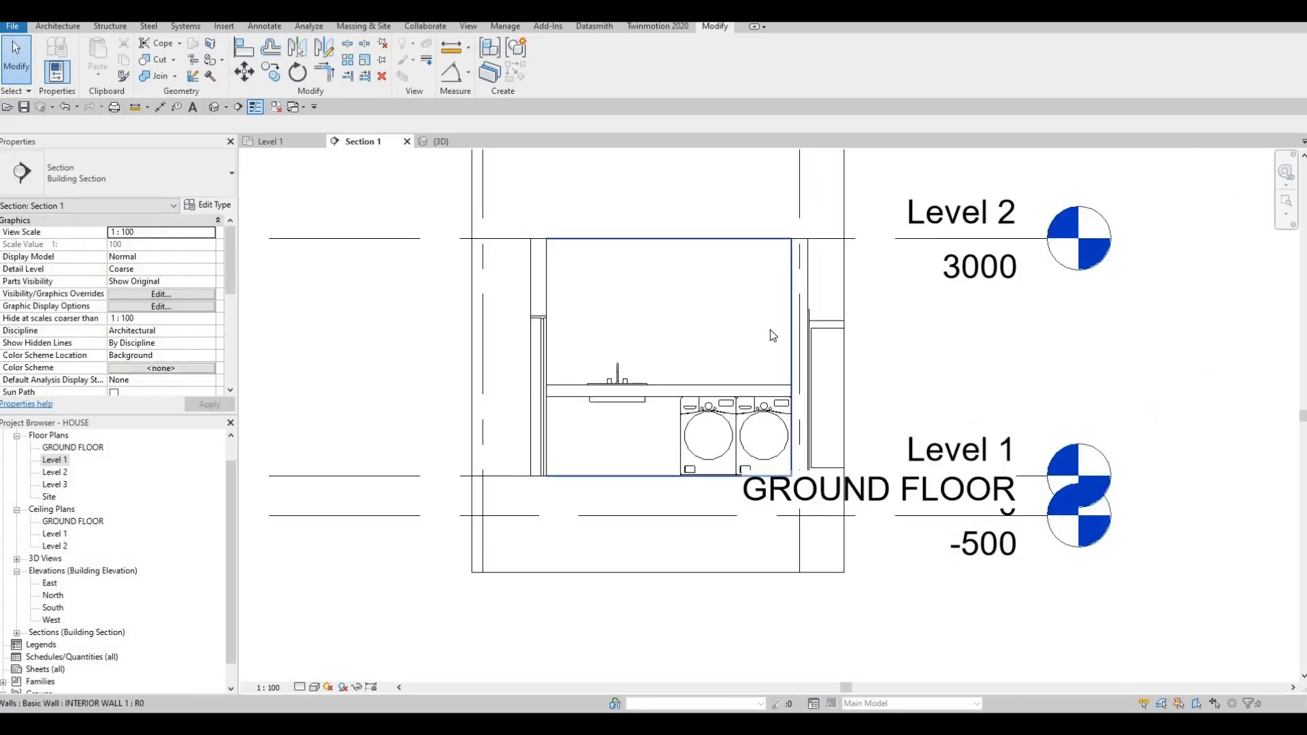
pyautogui.press('Escape')
pyautogui.press('Escape')
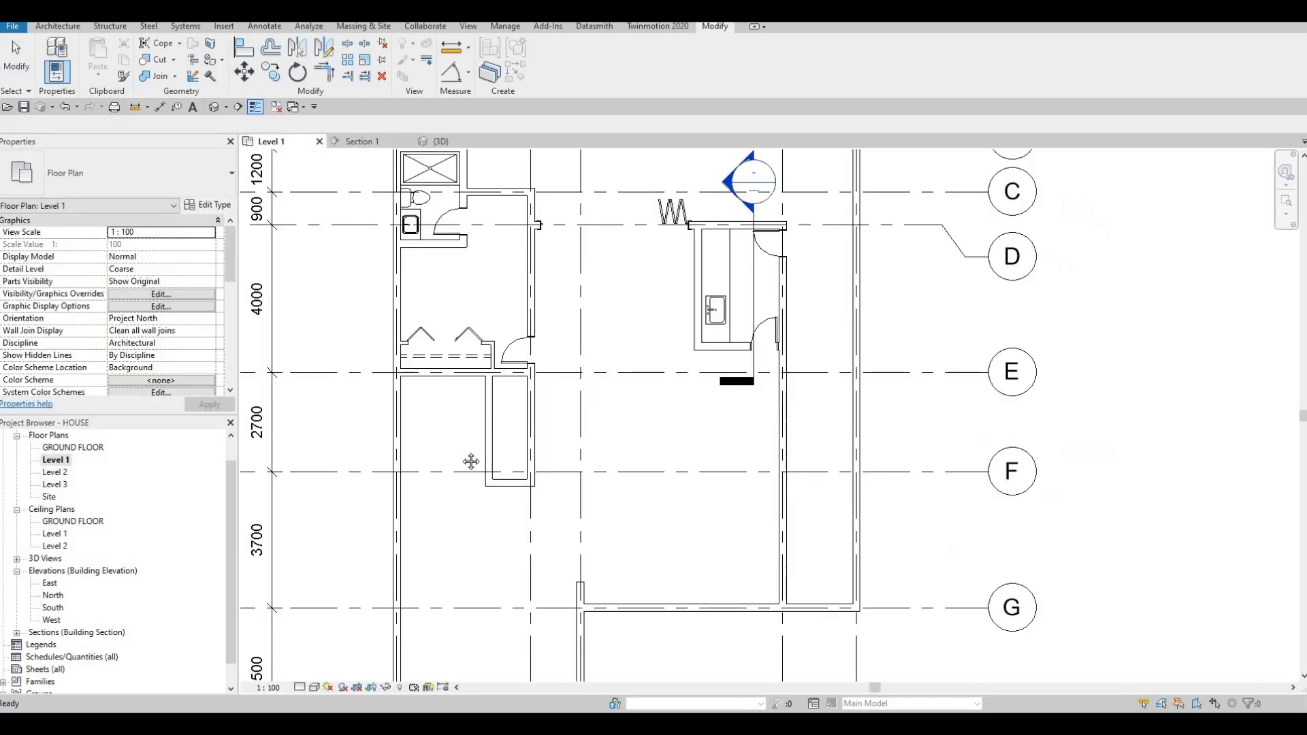
pyautogui.moveTo(658, 373); pyautogui.dragTo(595, 434, button='middle')
pyautogui.scroll(4, 629, 364)
pyautogui.scroll(1, 638, 334)
pyautogui.press('Escape')
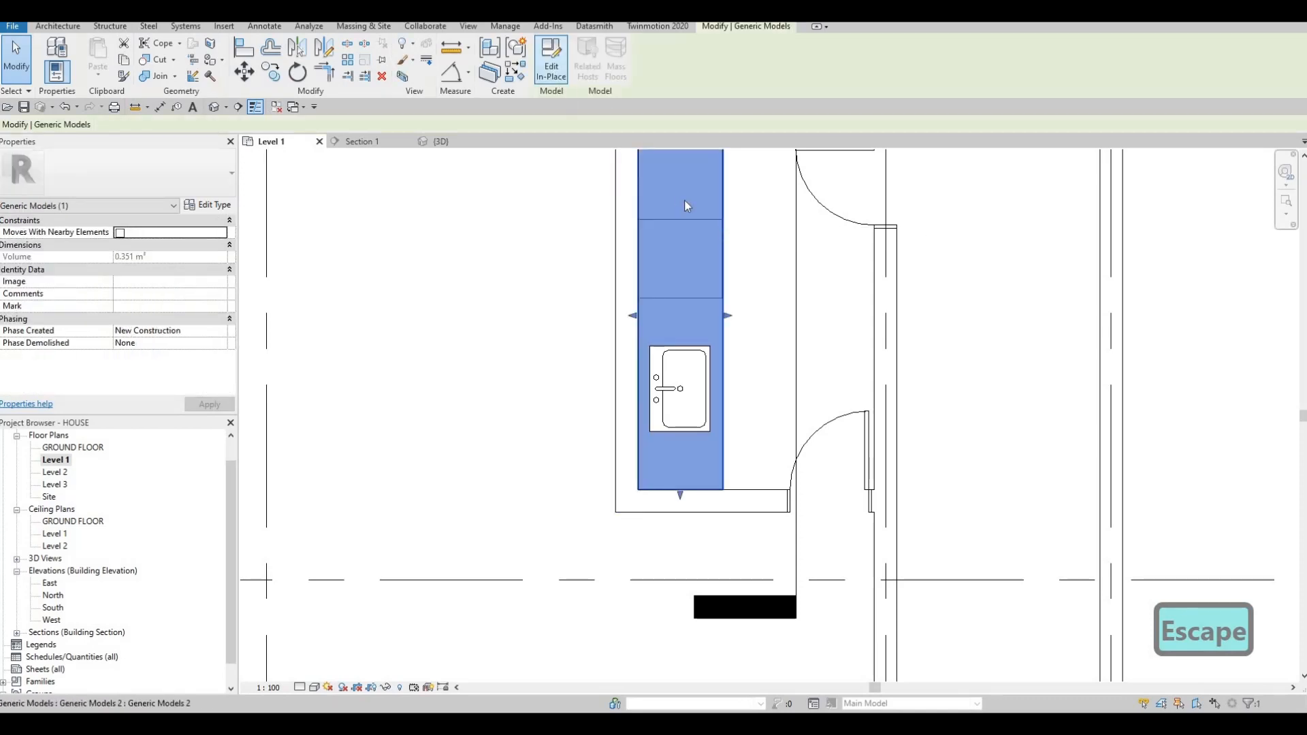
pyautogui.doubleClick(687, 206)
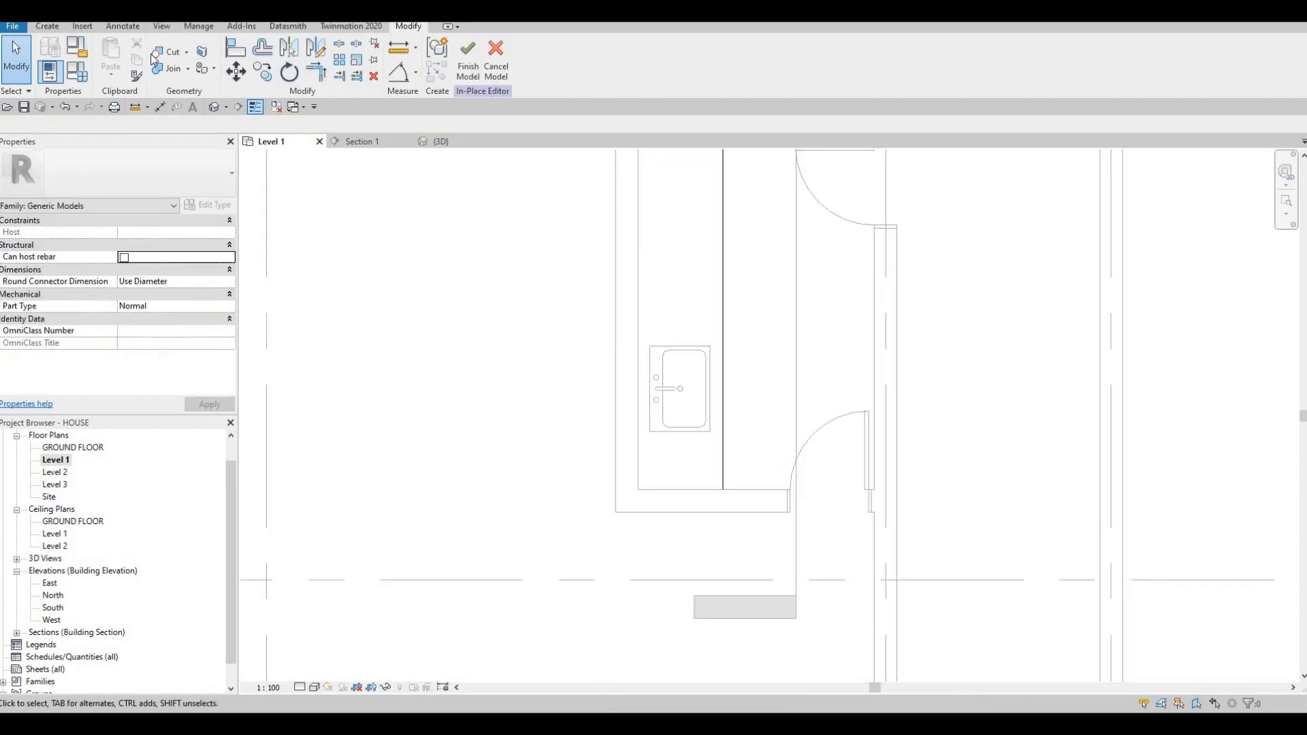
# Create a rectangular void extrusion about 440 by 720 mm around the sink basin, inside the sink's outer rim
pyautogui.click(47, 26)
pyautogui.click(262, 68)
pyautogui.click(298, 100)
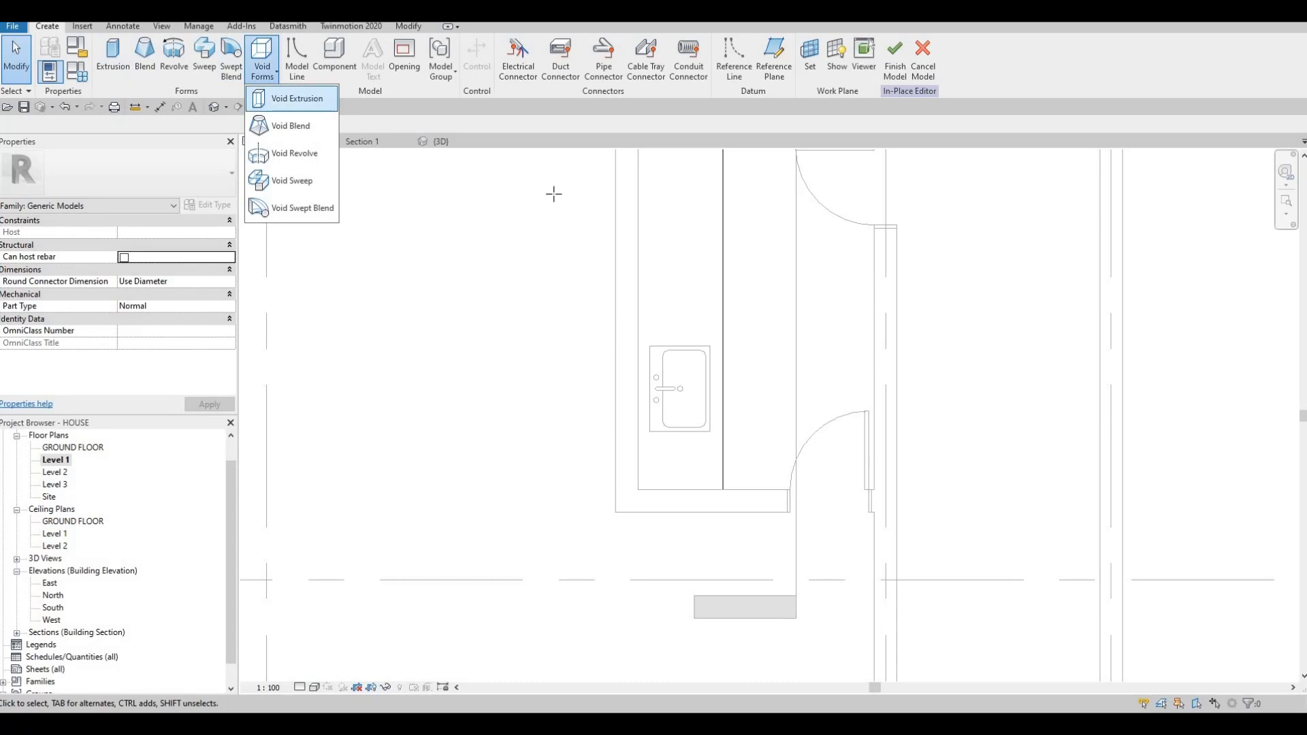
pyautogui.scroll(4, 657, 355)
pyautogui.click(659, 328)
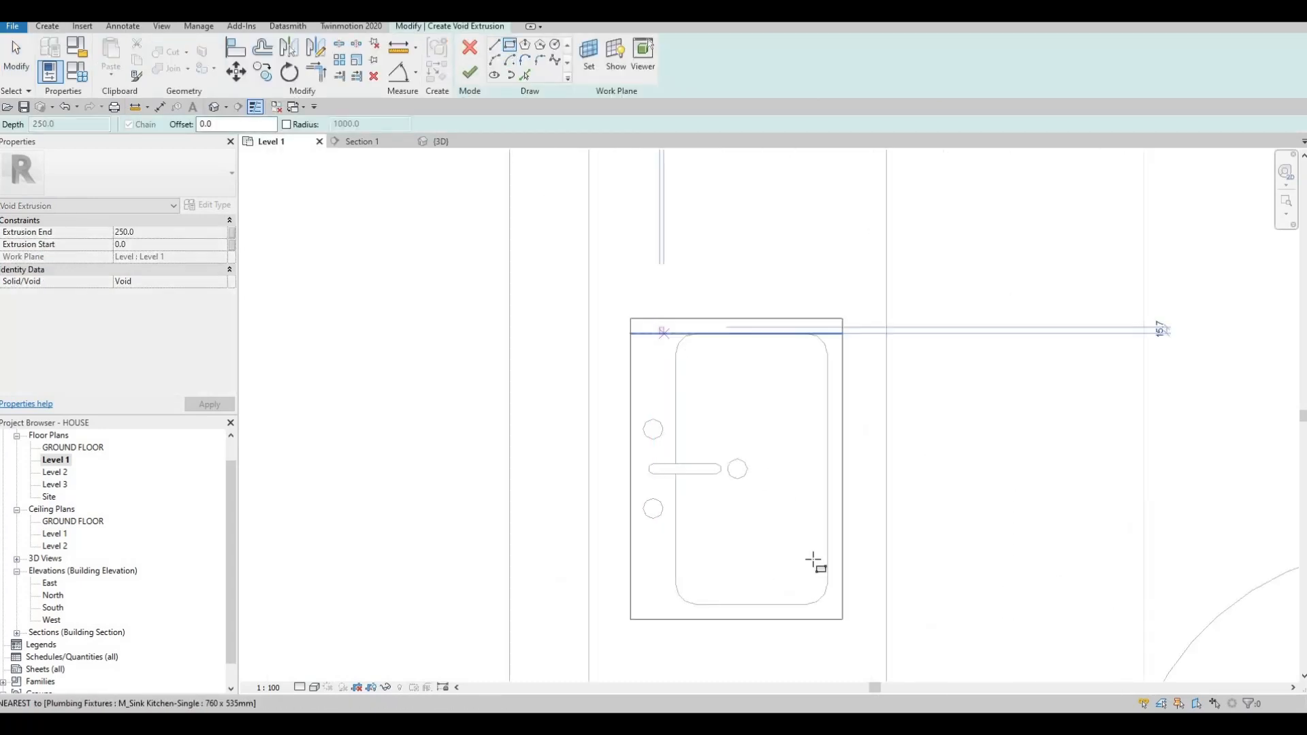
pyautogui.click(835, 612)
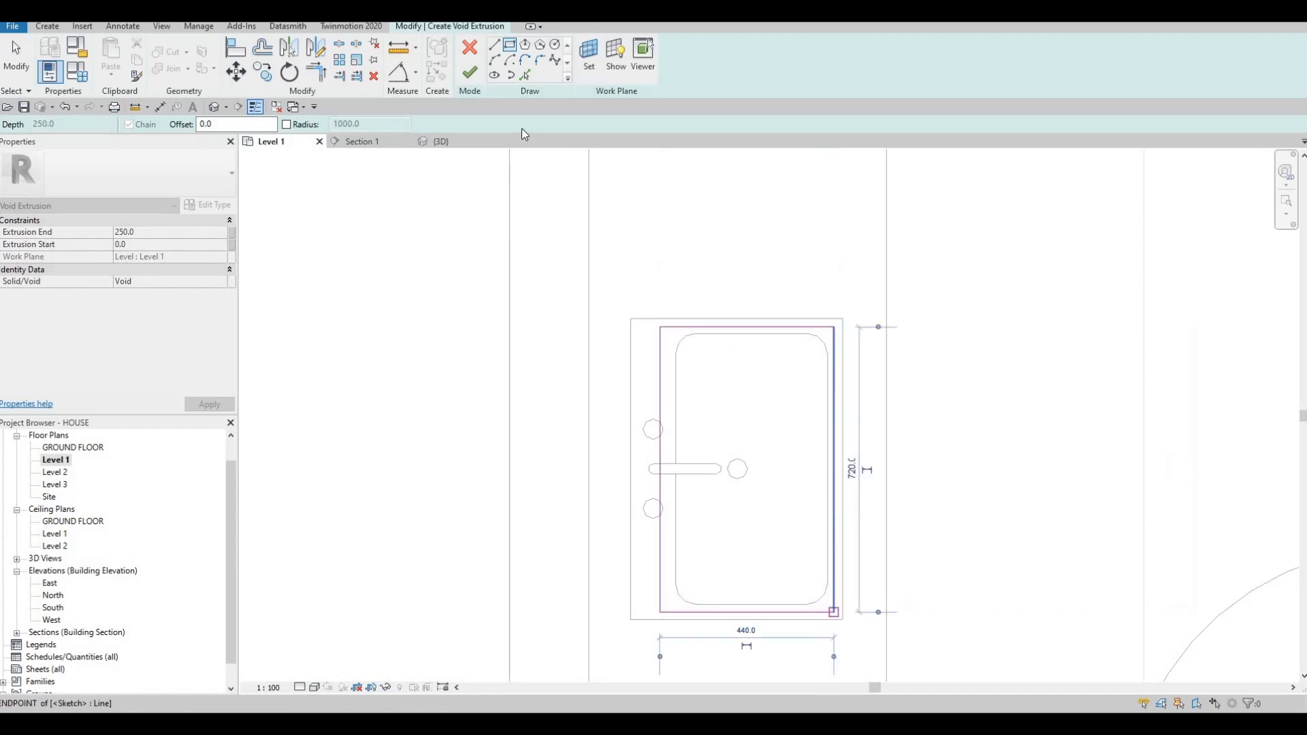
pyautogui.press('Escape')
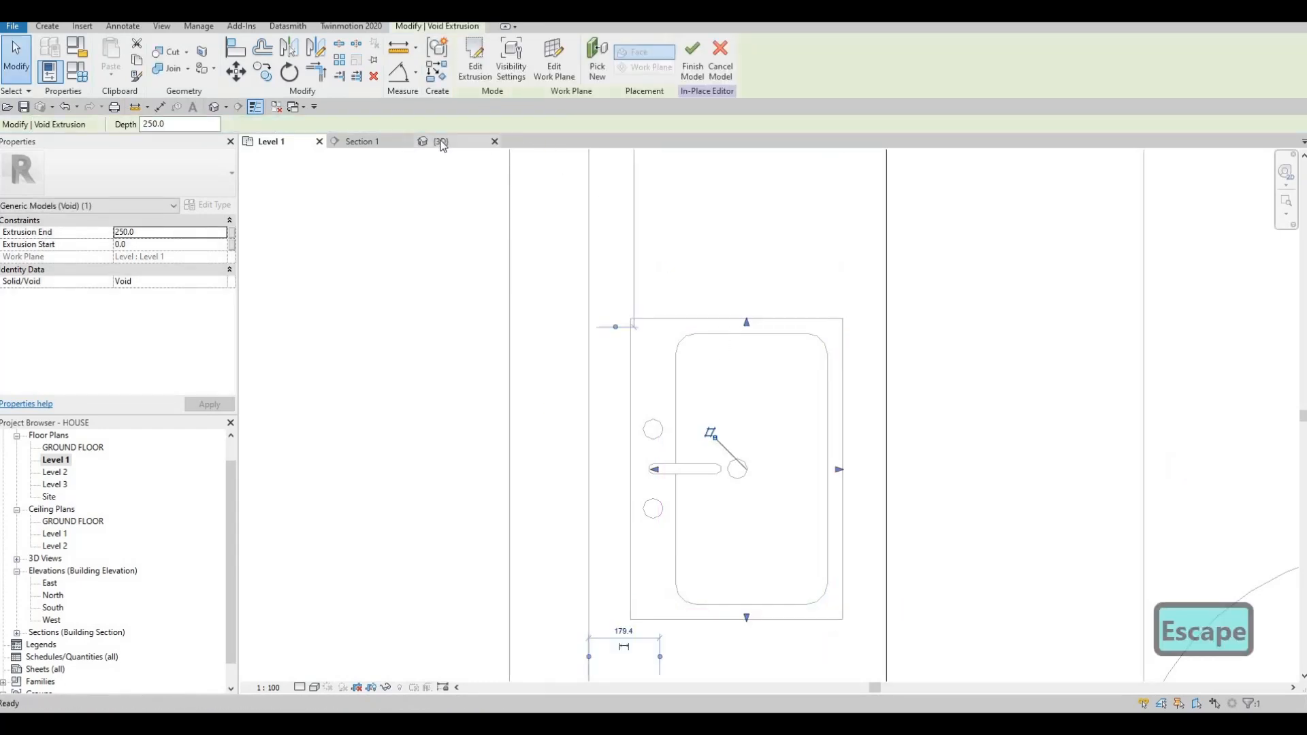
# In Section 1, stretch the void to run from about 757 mm to about 1317 mm, passing through the counter's full thickness
pyautogui.click(374, 141)
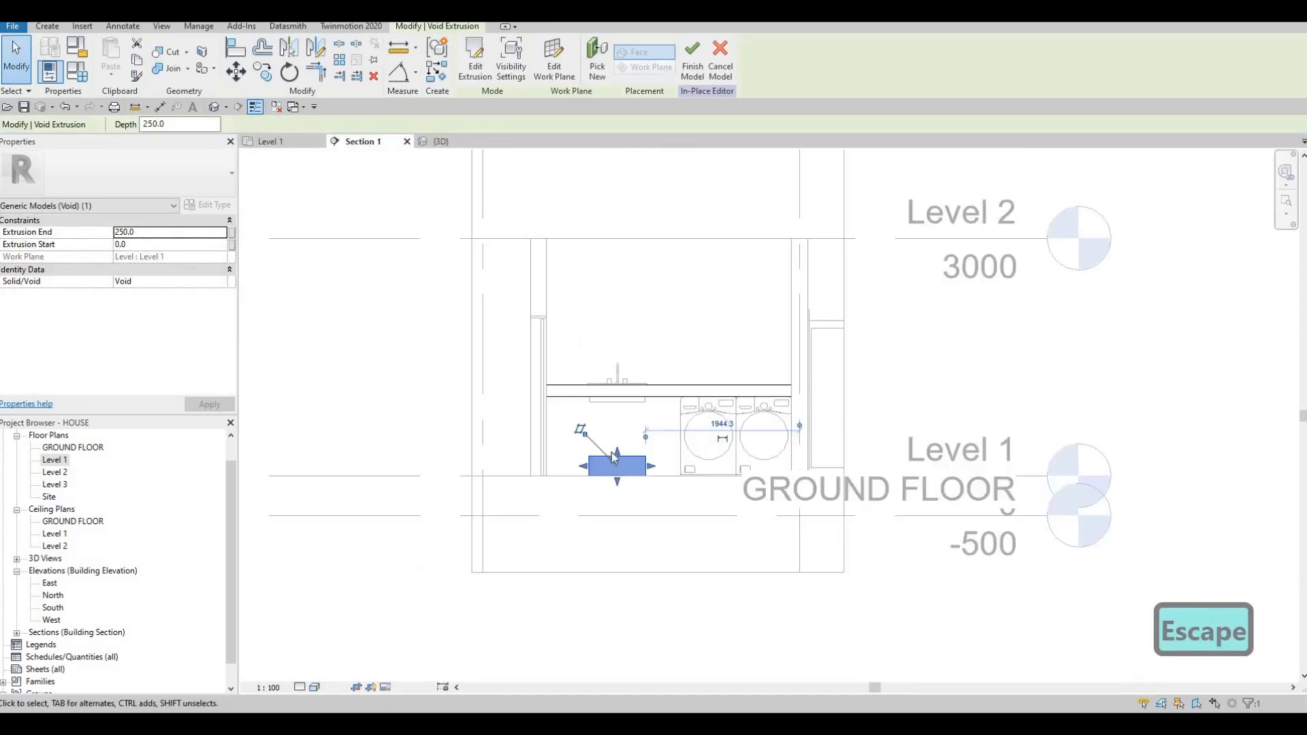
pyautogui.moveTo(599, 373); pyautogui.dragTo(599, 371)
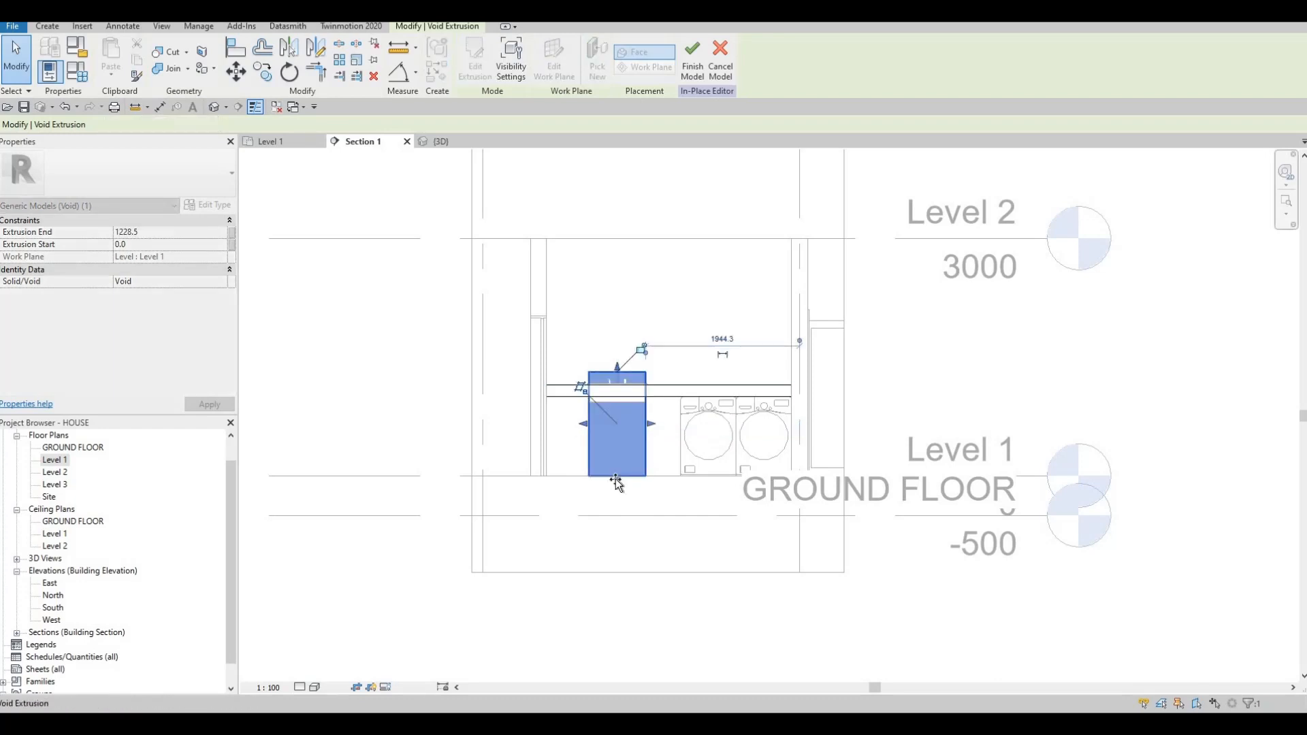
pyautogui.moveTo(617, 480); pyautogui.dragTo(615, 403)
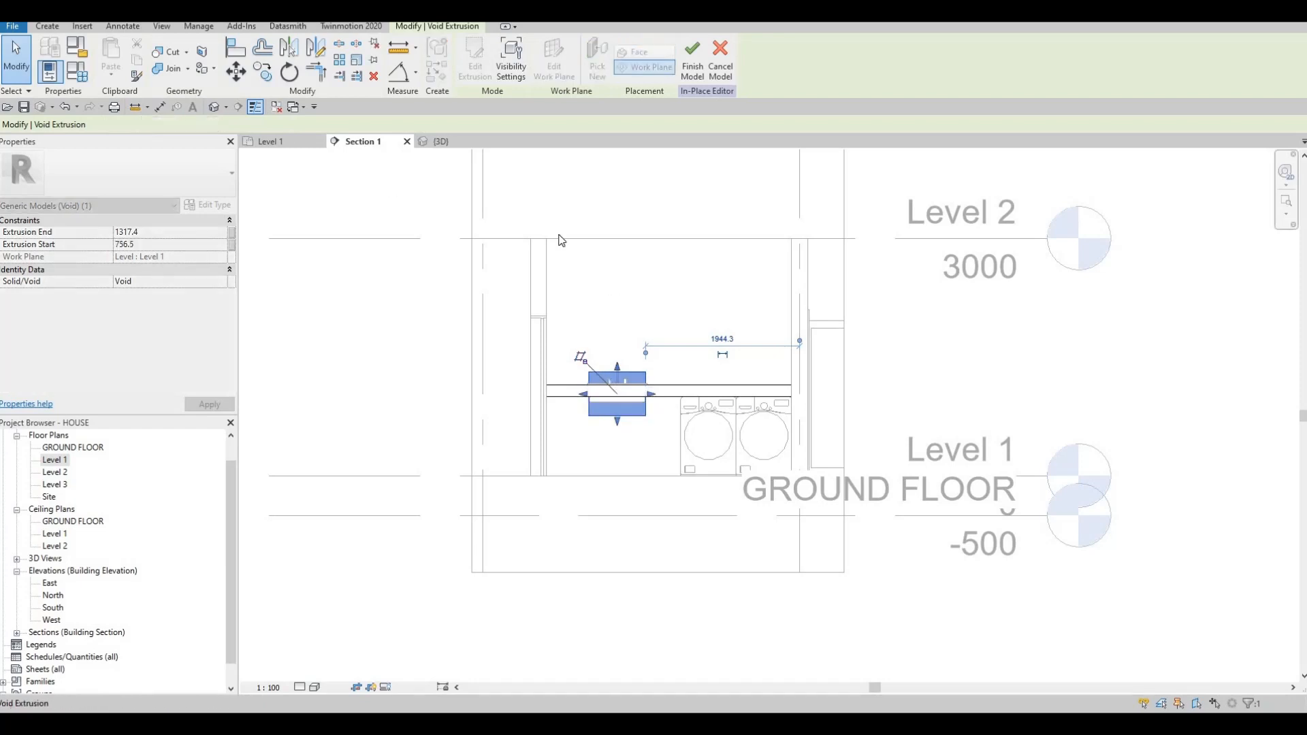
pyautogui.press('Escape')
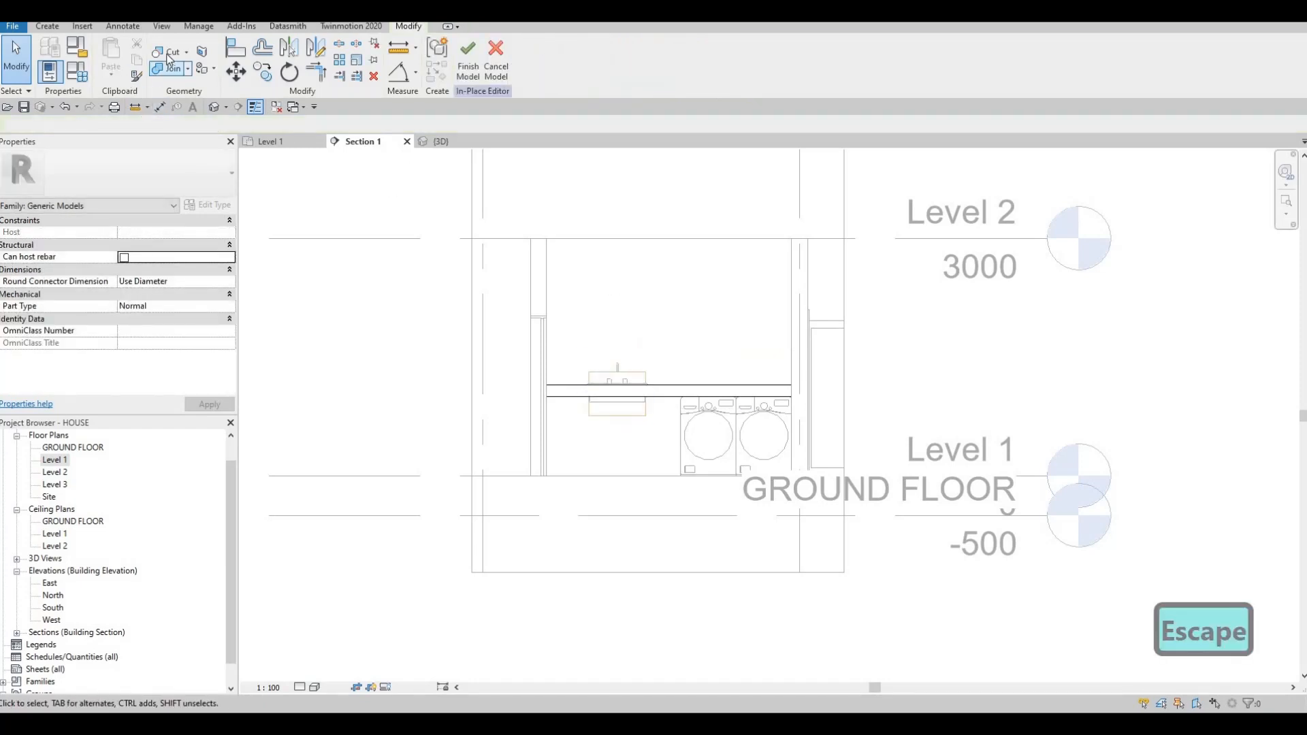
# Cut the counter with the void at the sink and finish the in-place model
pyautogui.click(658, 392)
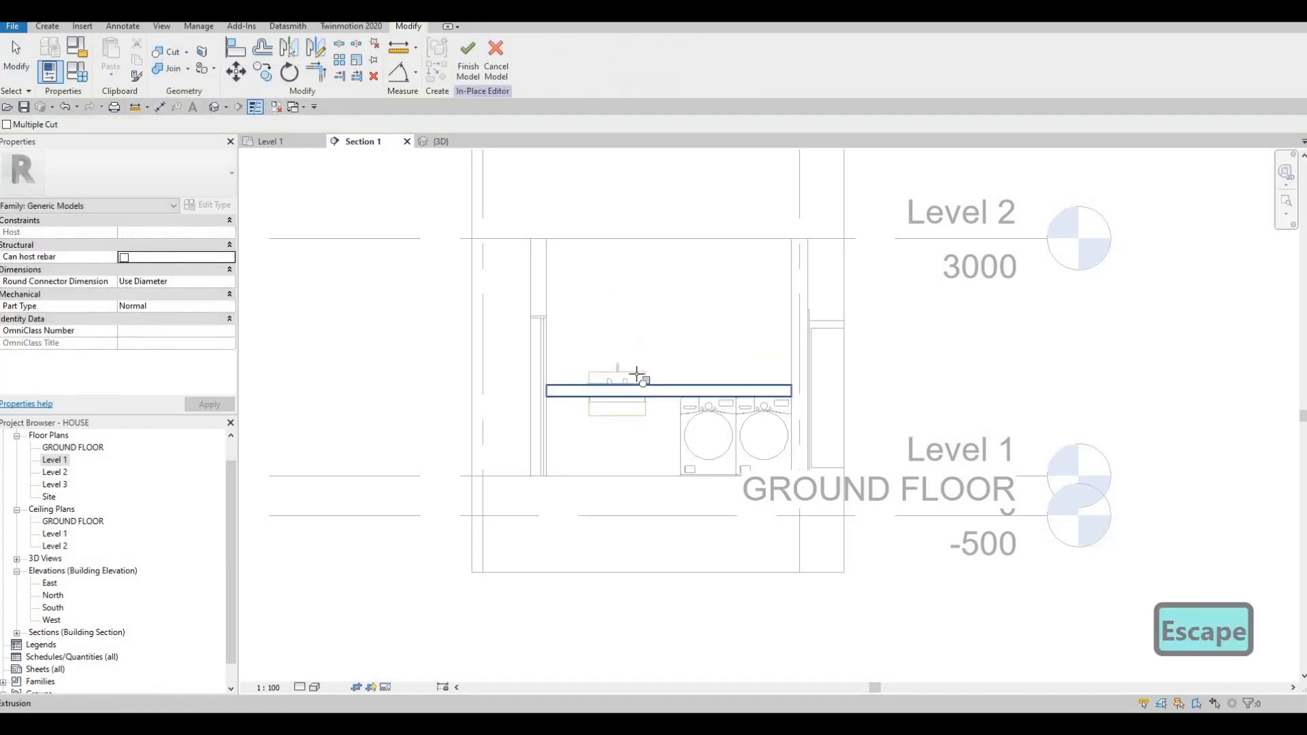
pyautogui.click(613, 373)
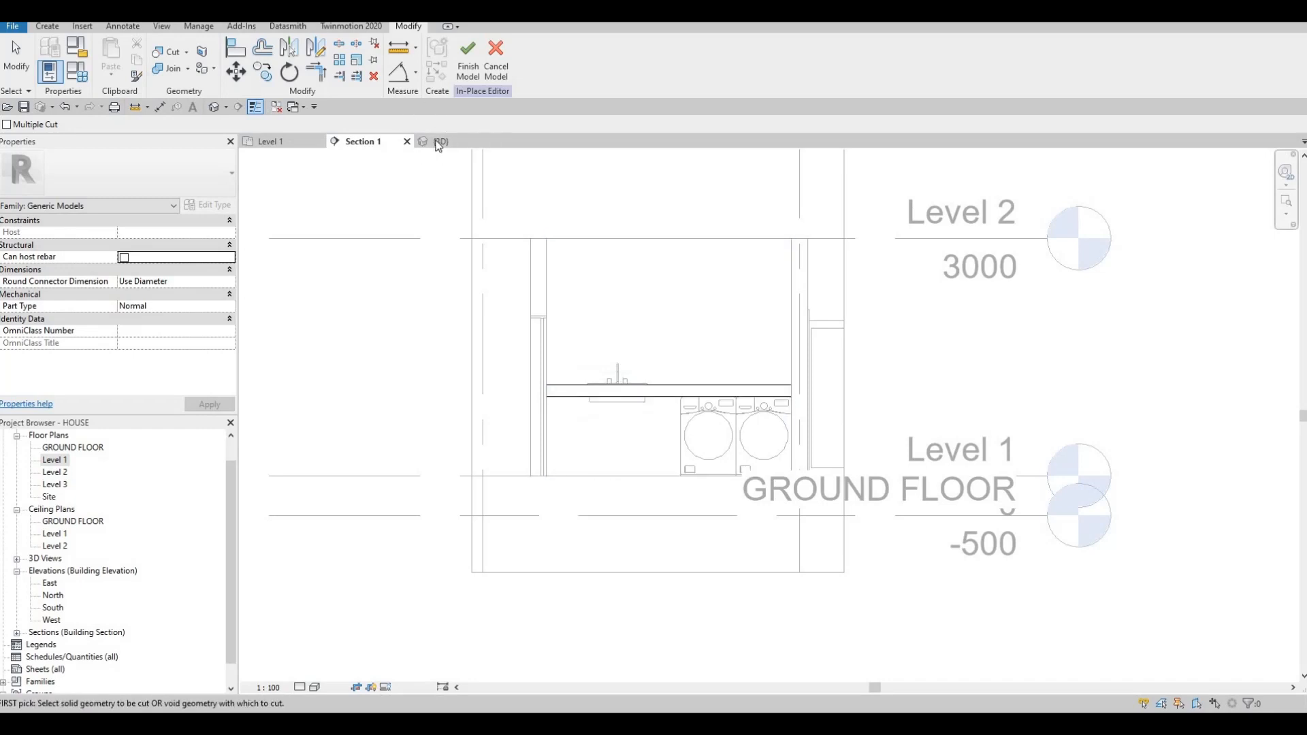
pyautogui.click(468, 61)
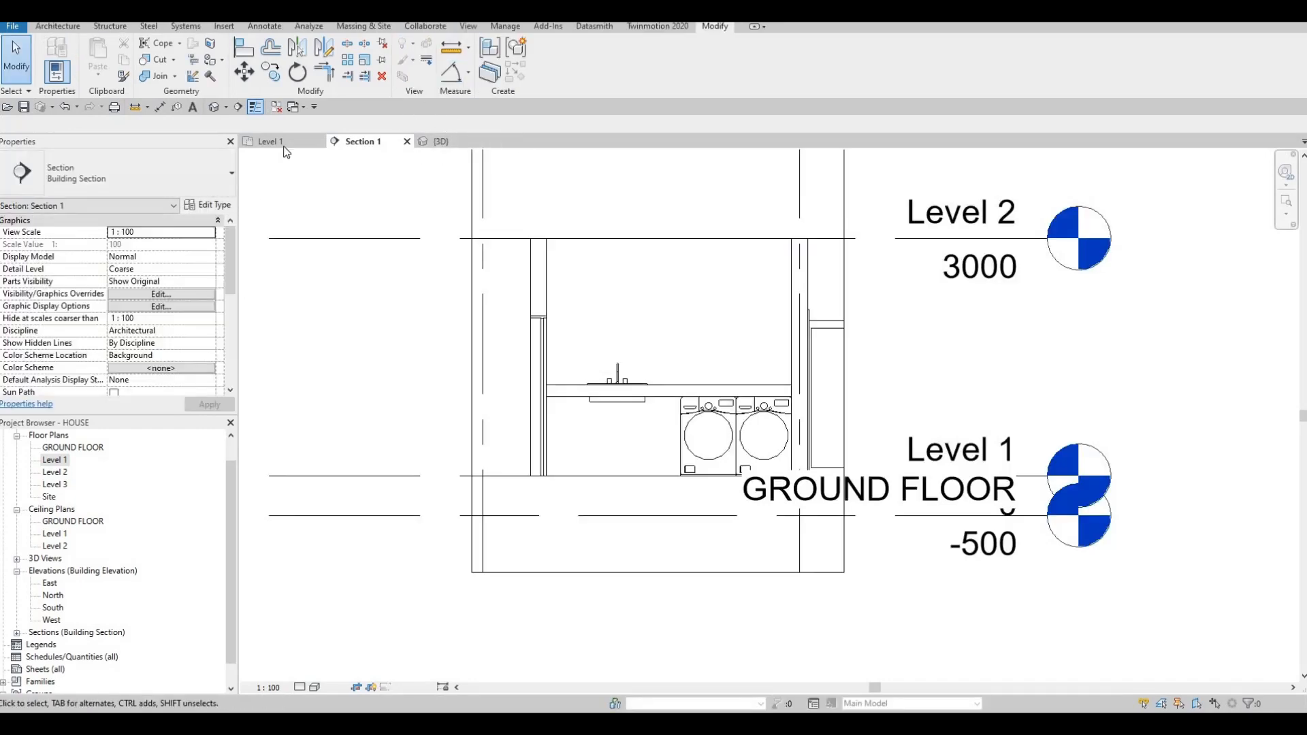
# Examine the laundry counter and its sink cutout in the Level 1 plan
pyautogui.click(279, 141)
pyautogui.press('Escape')
pyautogui.scroll(-3, 611, 325)
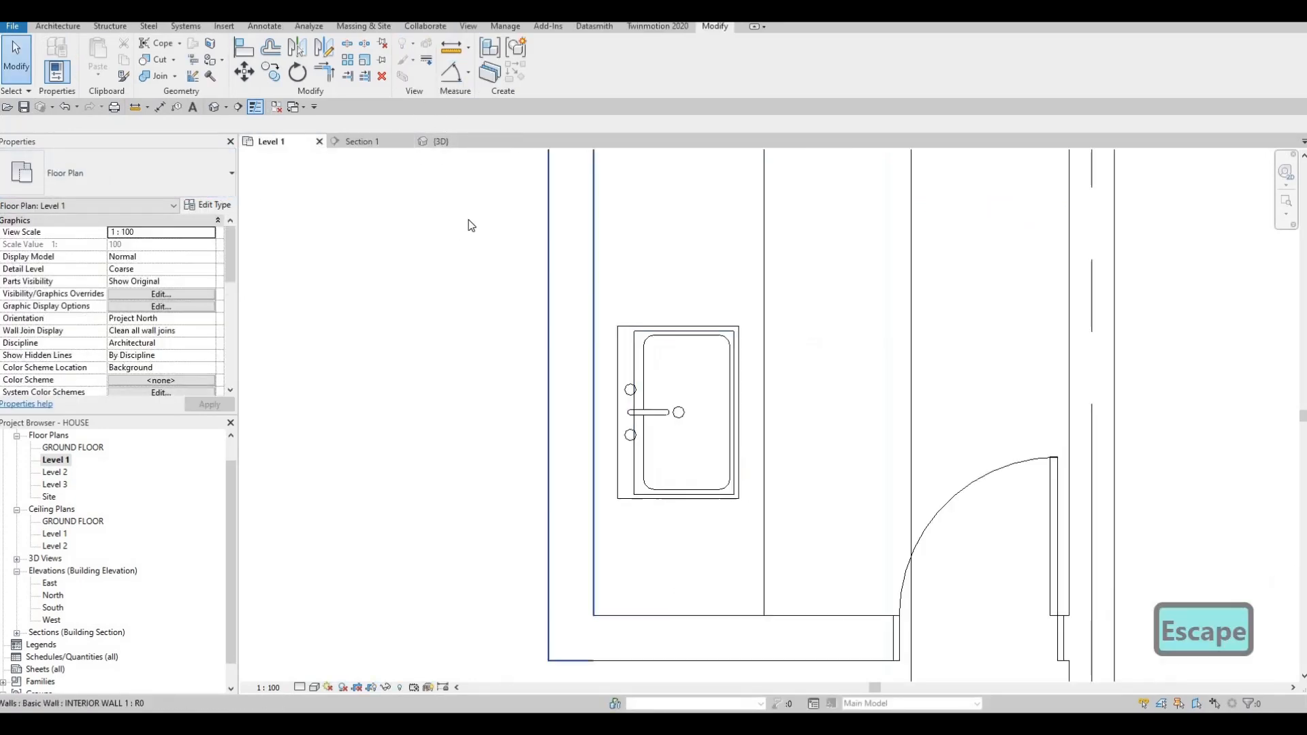
pyautogui.scroll(-3, 709, 370)
pyautogui.press('Escape')
pyautogui.scroll(-1, 677, 352)
pyautogui.press('Escape')
pyautogui.scroll(-3, 677, 353)
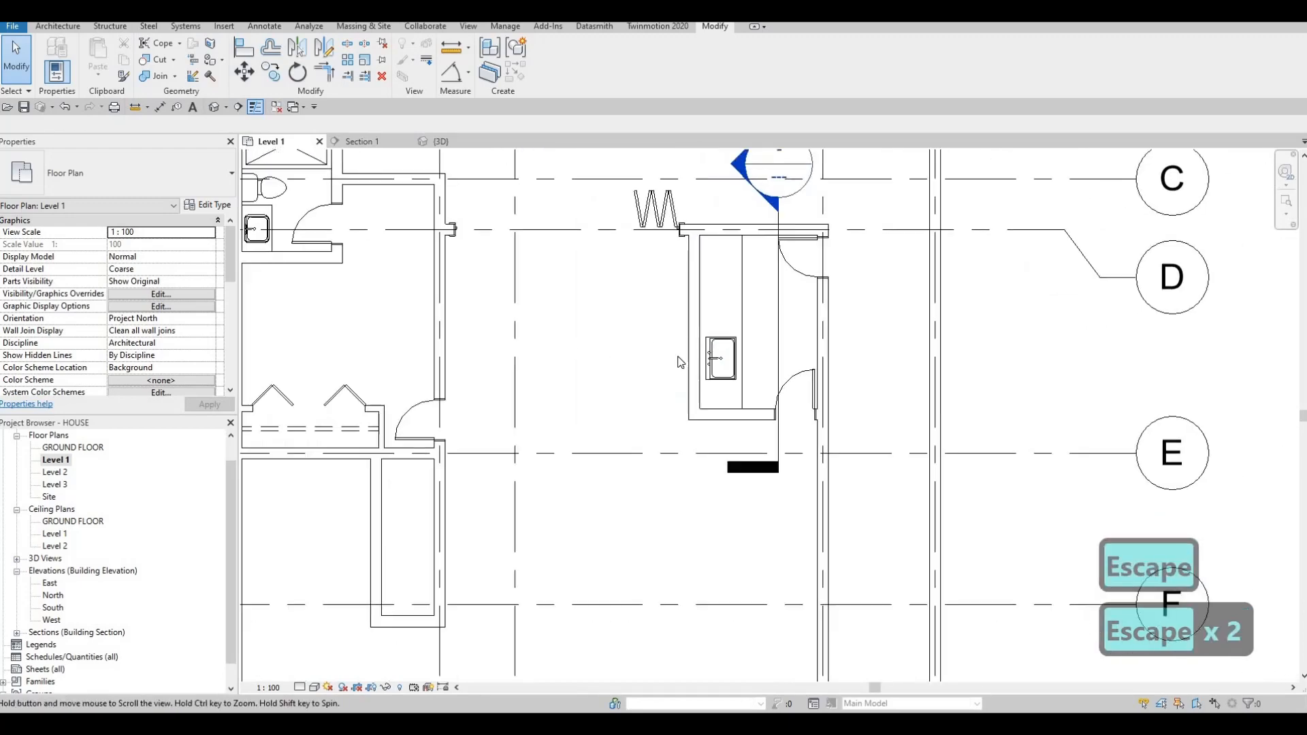
pyautogui.scroll(-3, 680, 365)
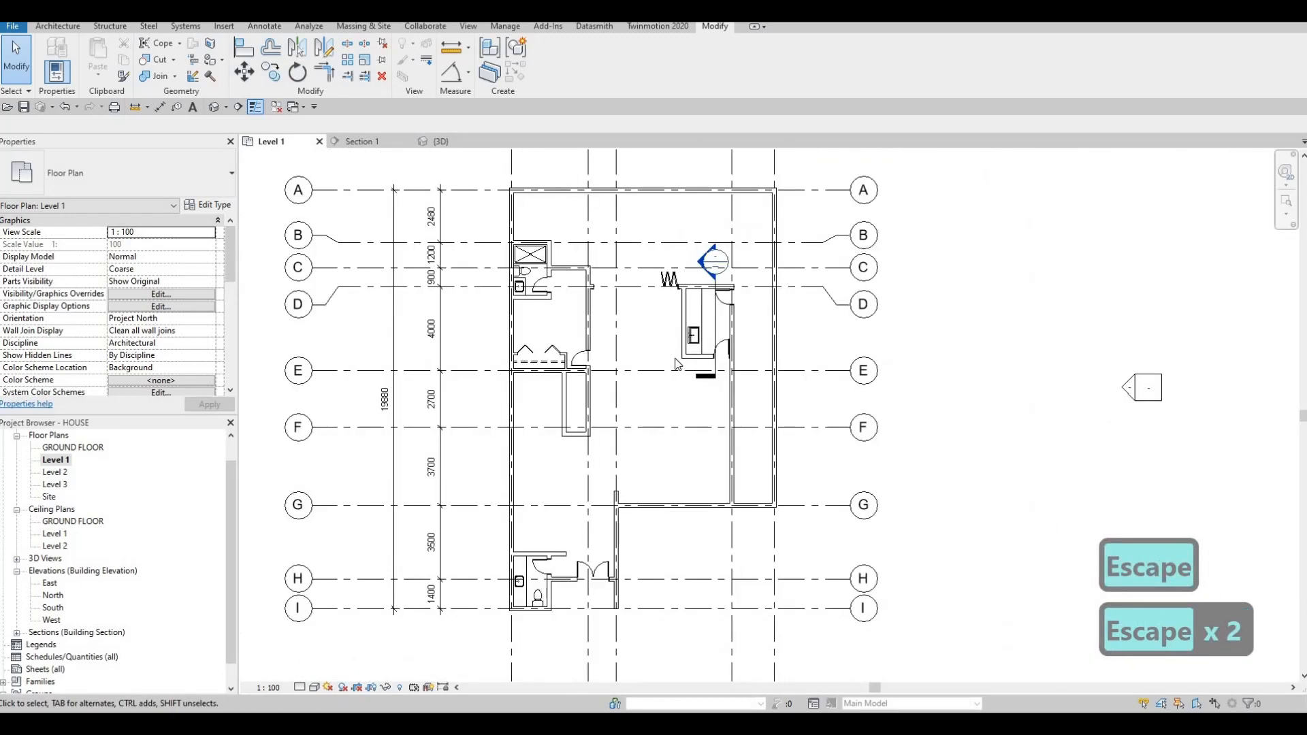
pyautogui.scroll(5, 697, 272)
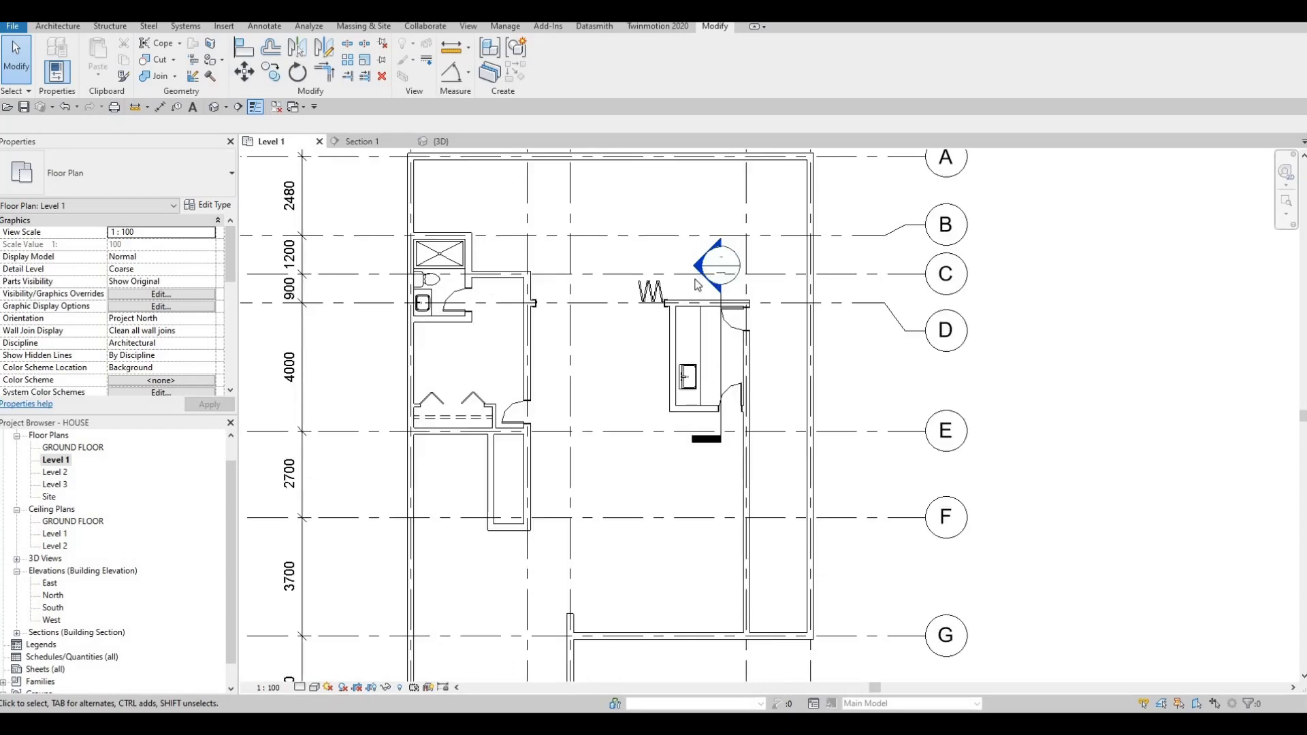
pyautogui.scroll(-2, 688, 265)
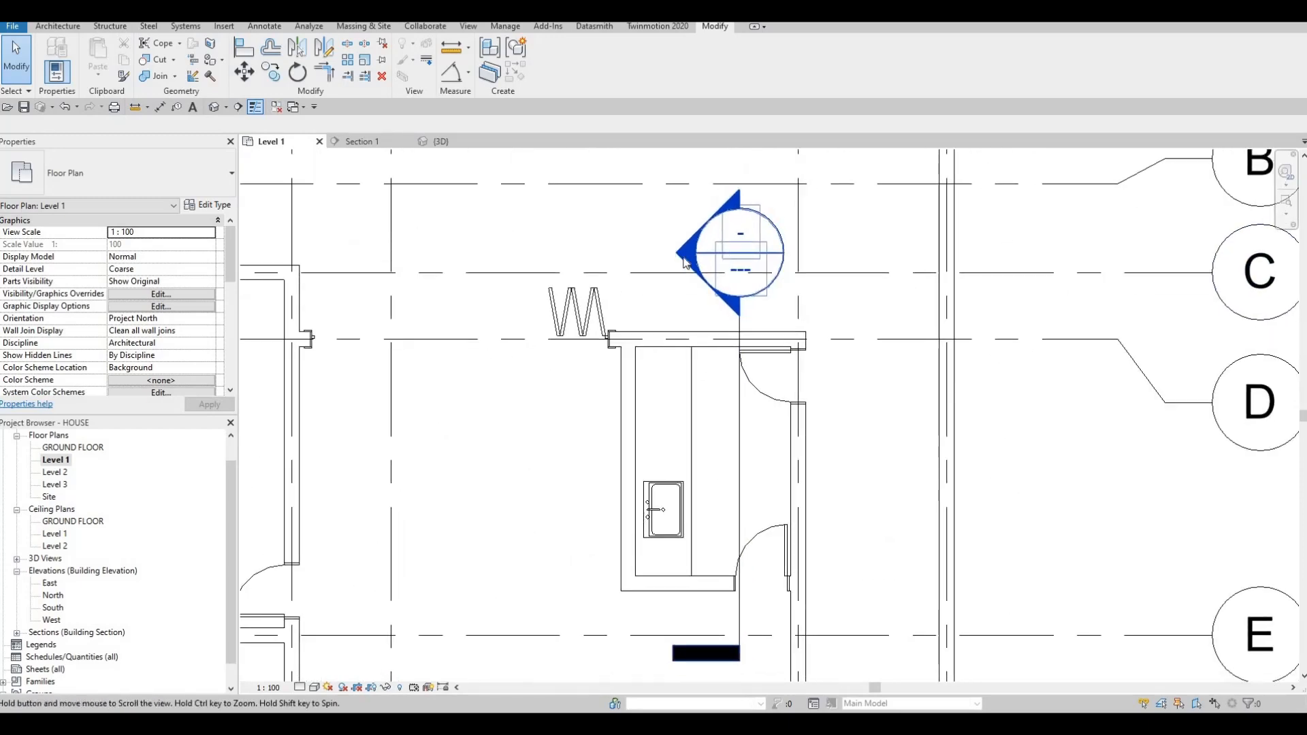
# Return to the laundry section view and open the counter for in-place editing
pyautogui.press('Escape')
pyautogui.doubleClick(644, 328)
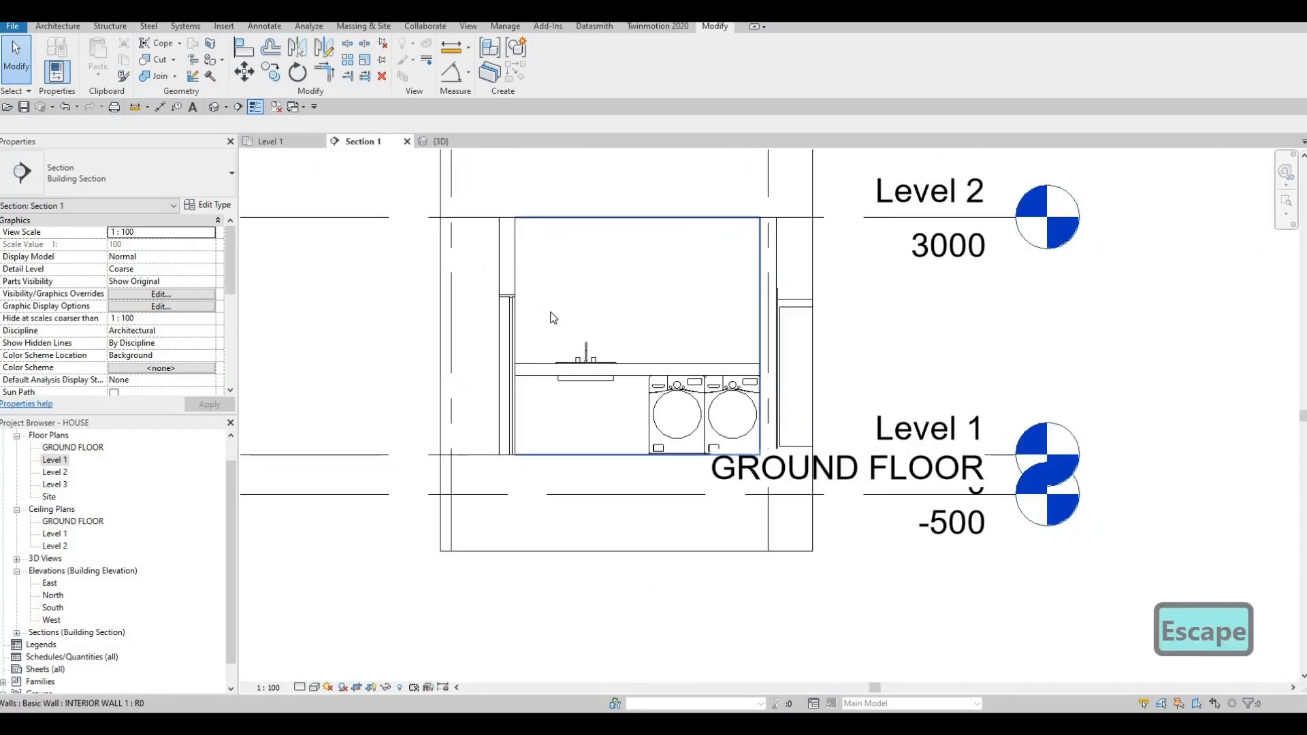
pyautogui.press('Escape')
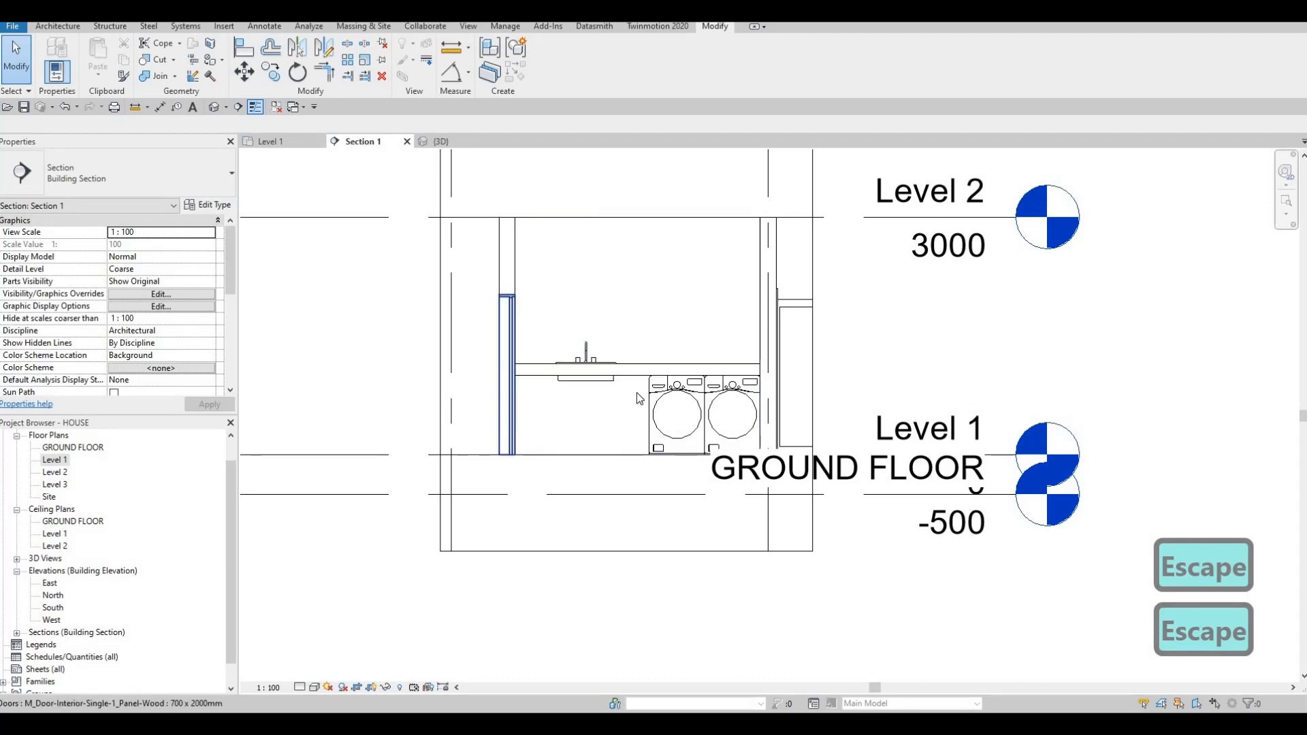
pyautogui.click(61, 30)
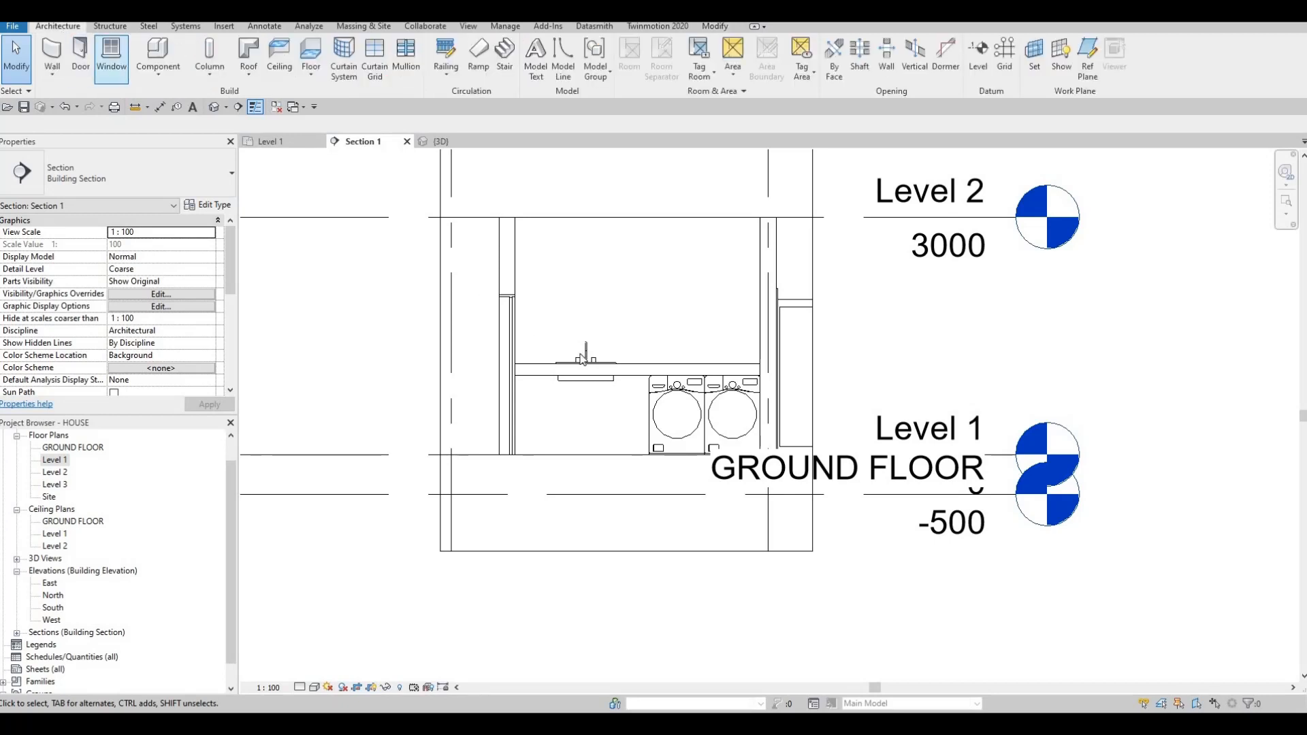
pyautogui.press('Escape')
pyautogui.click(643, 369)
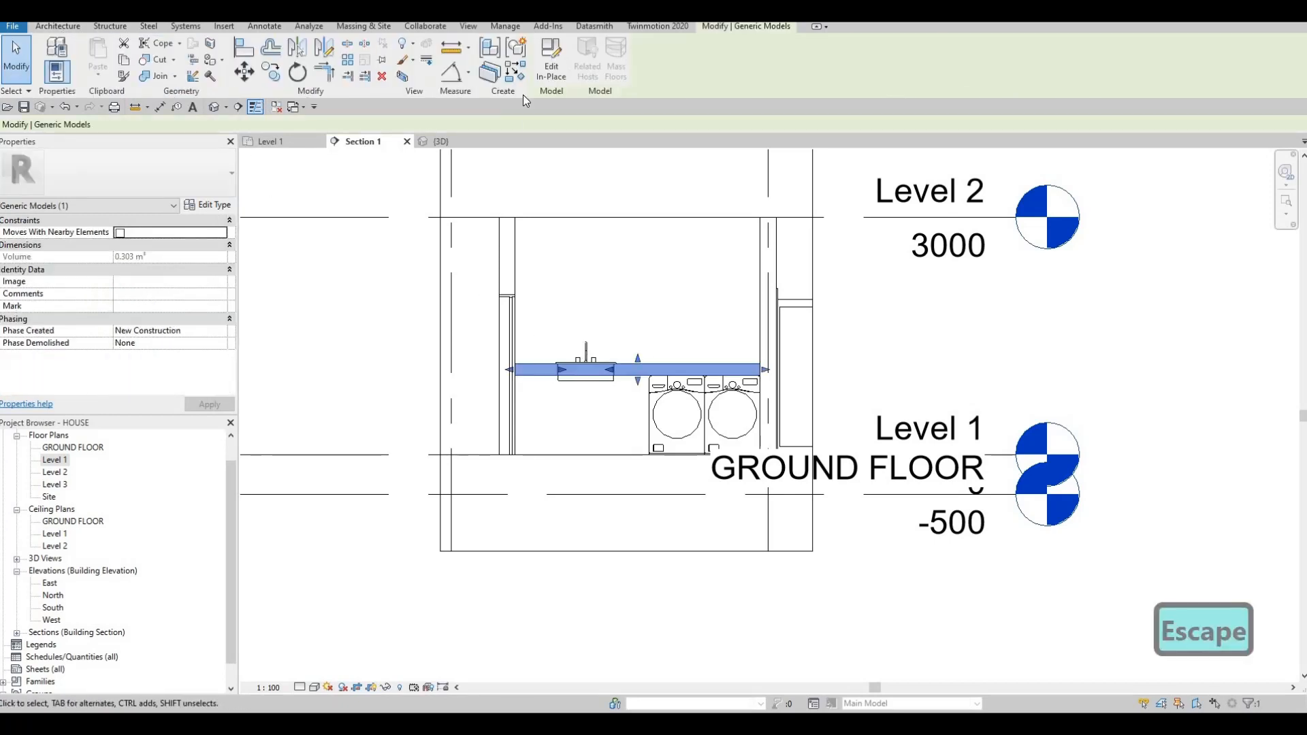
pyautogui.click(551, 62)
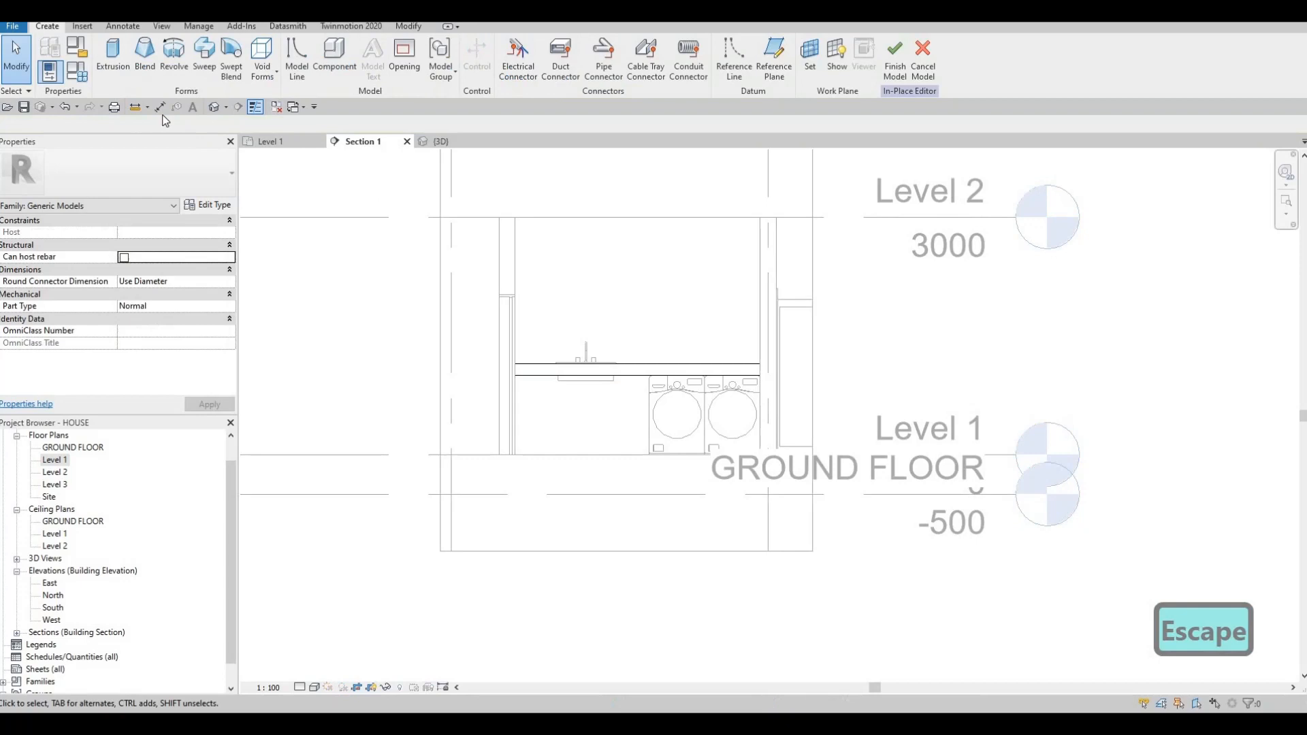
# Start a solid extrusion with the interior wall face behind the counter picked as its work plane
pyautogui.click(110, 58)
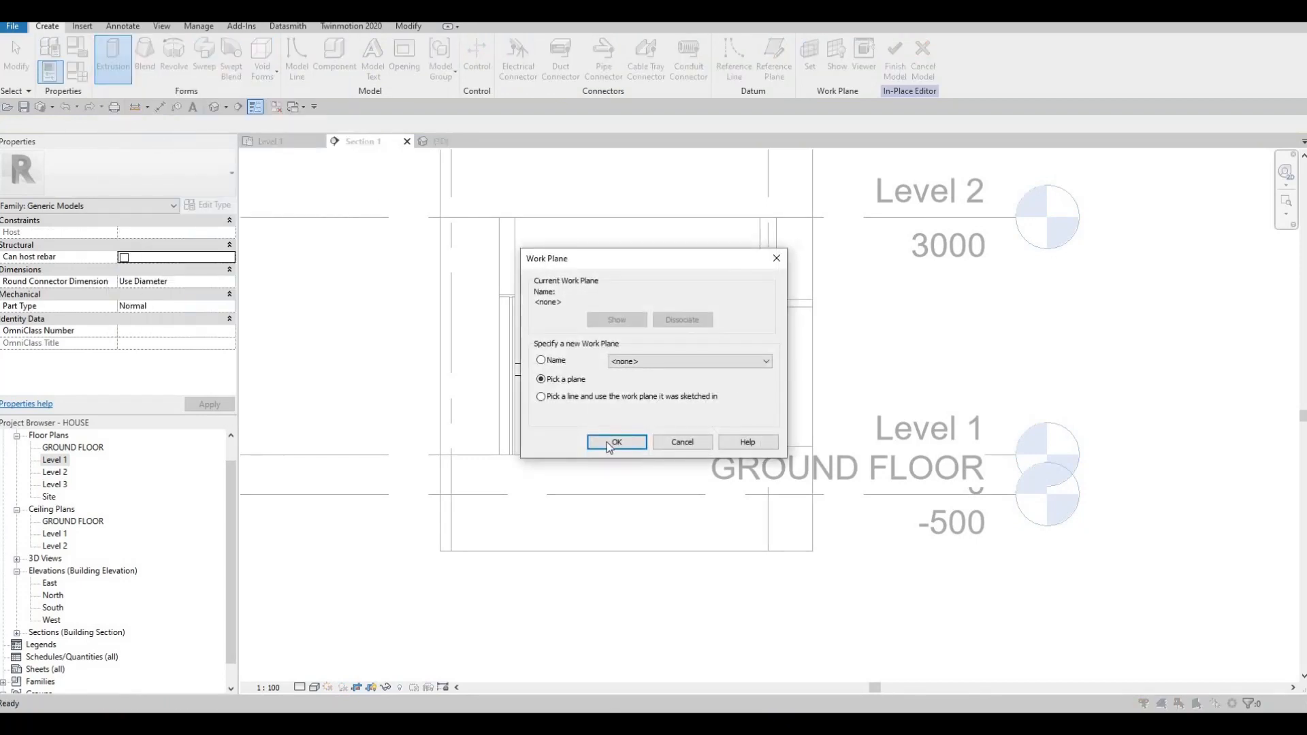
pyautogui.press('Return')
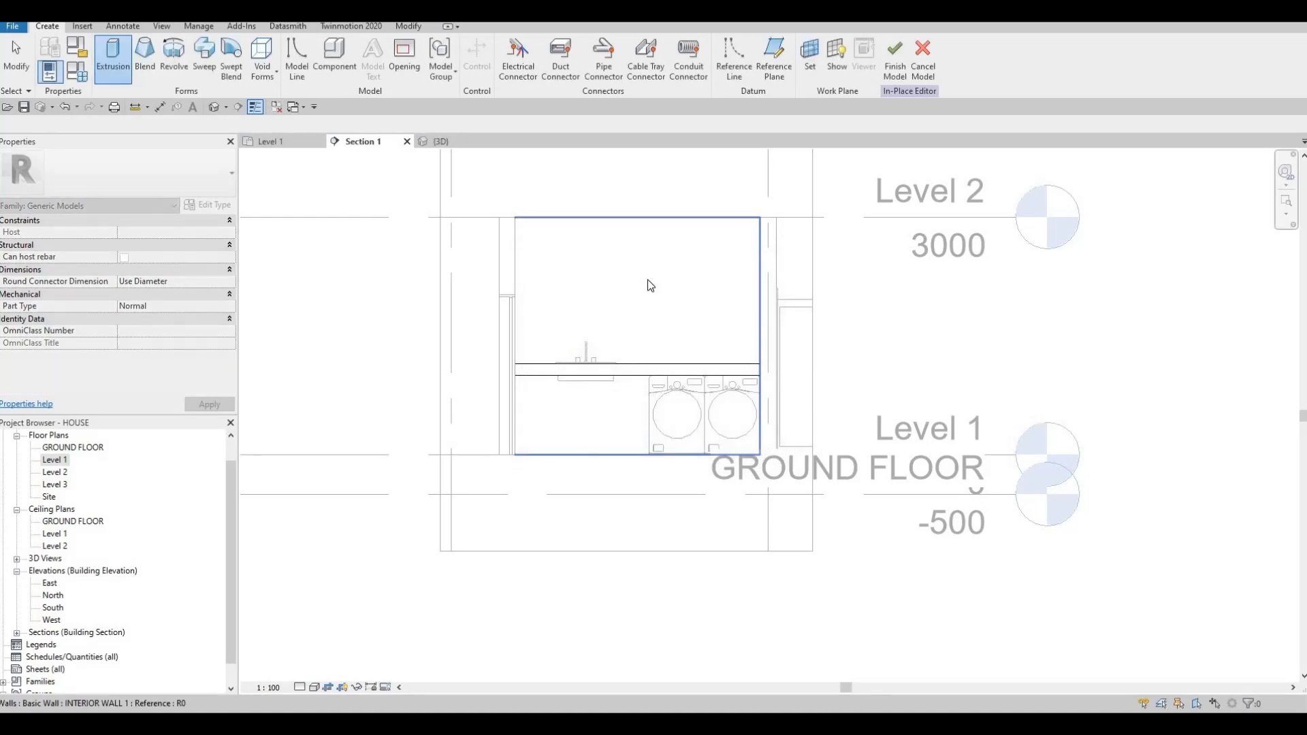
pyautogui.click(724, 313)
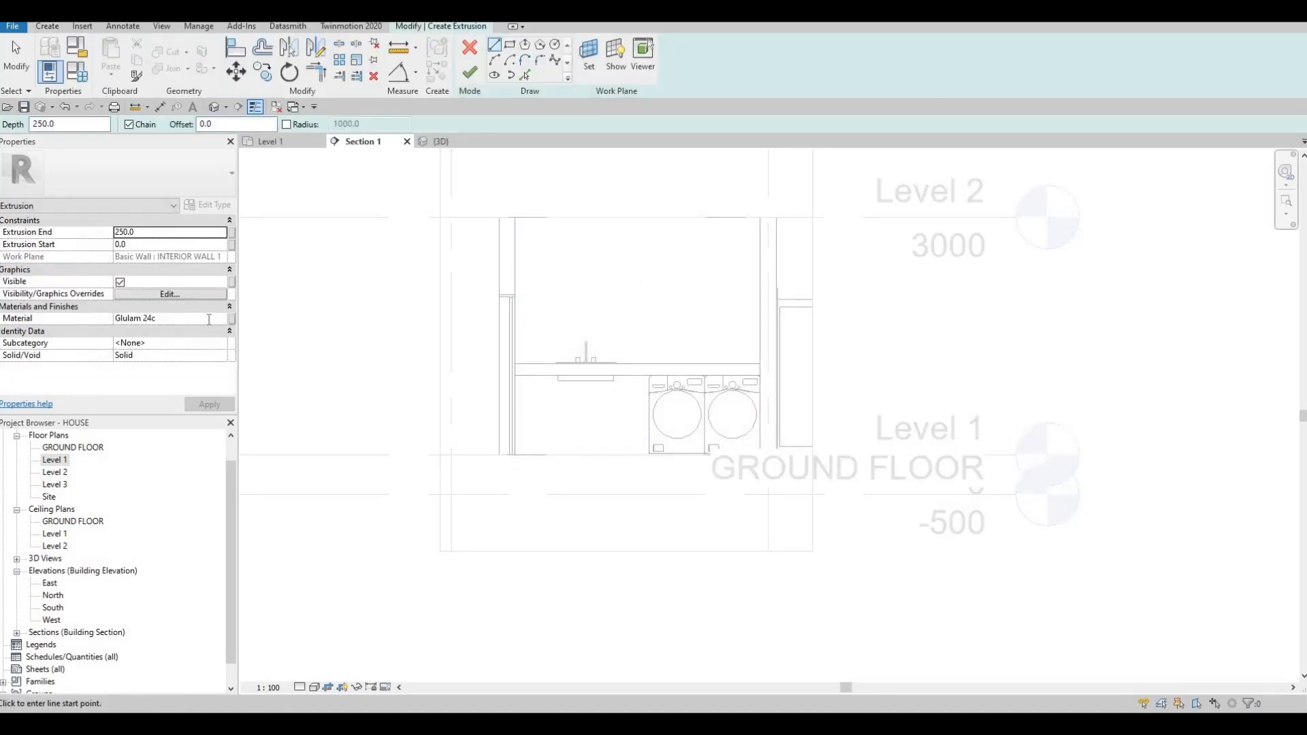
# Set the extrusion's material to Glulam 24h, added from the Wood category of the AEC Materials library
pyautogui.click(218, 318)
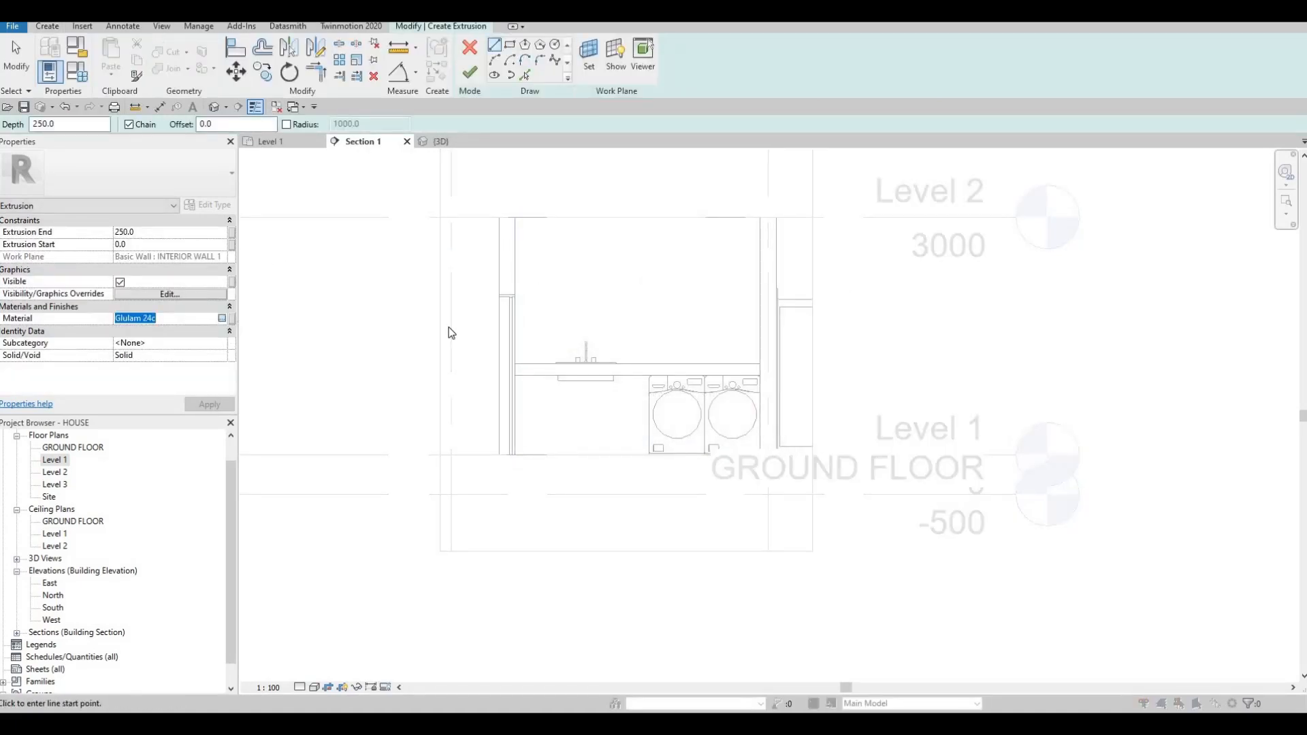
pyautogui.scroll(-5, 485, 346)
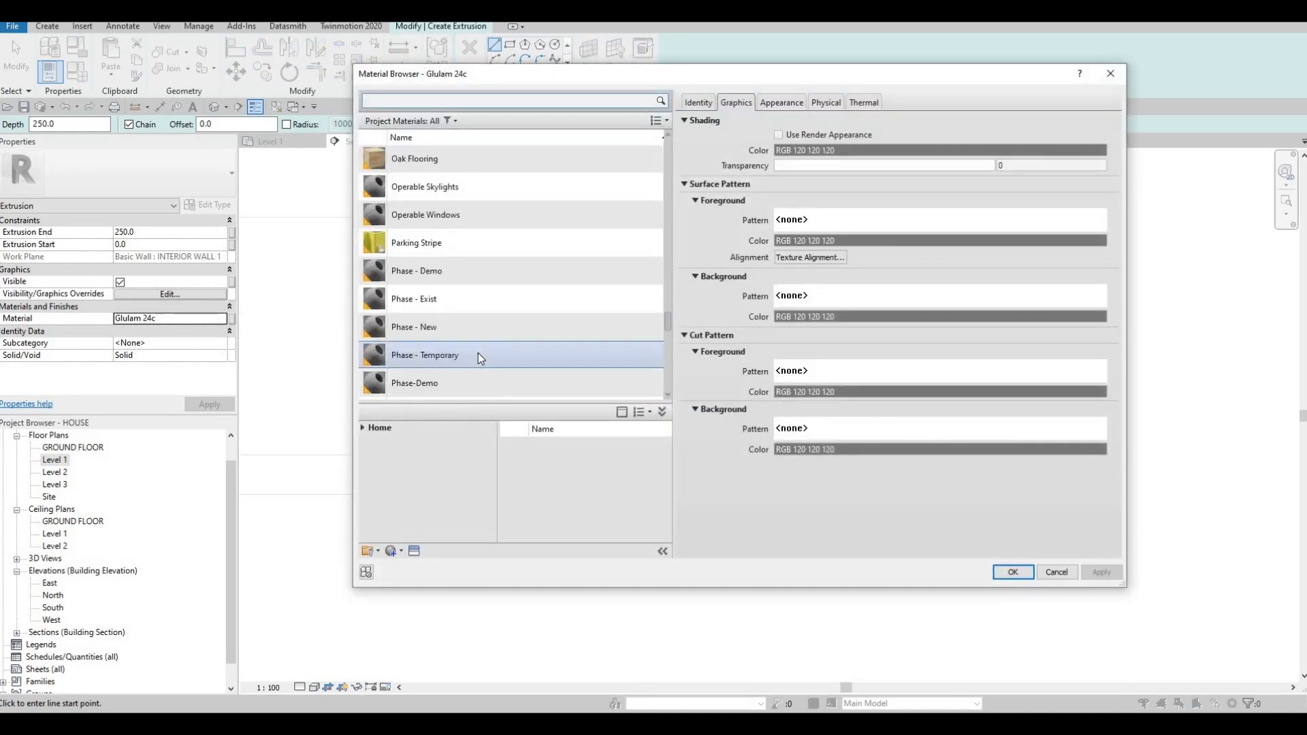
pyautogui.scroll(-8, 478, 353)
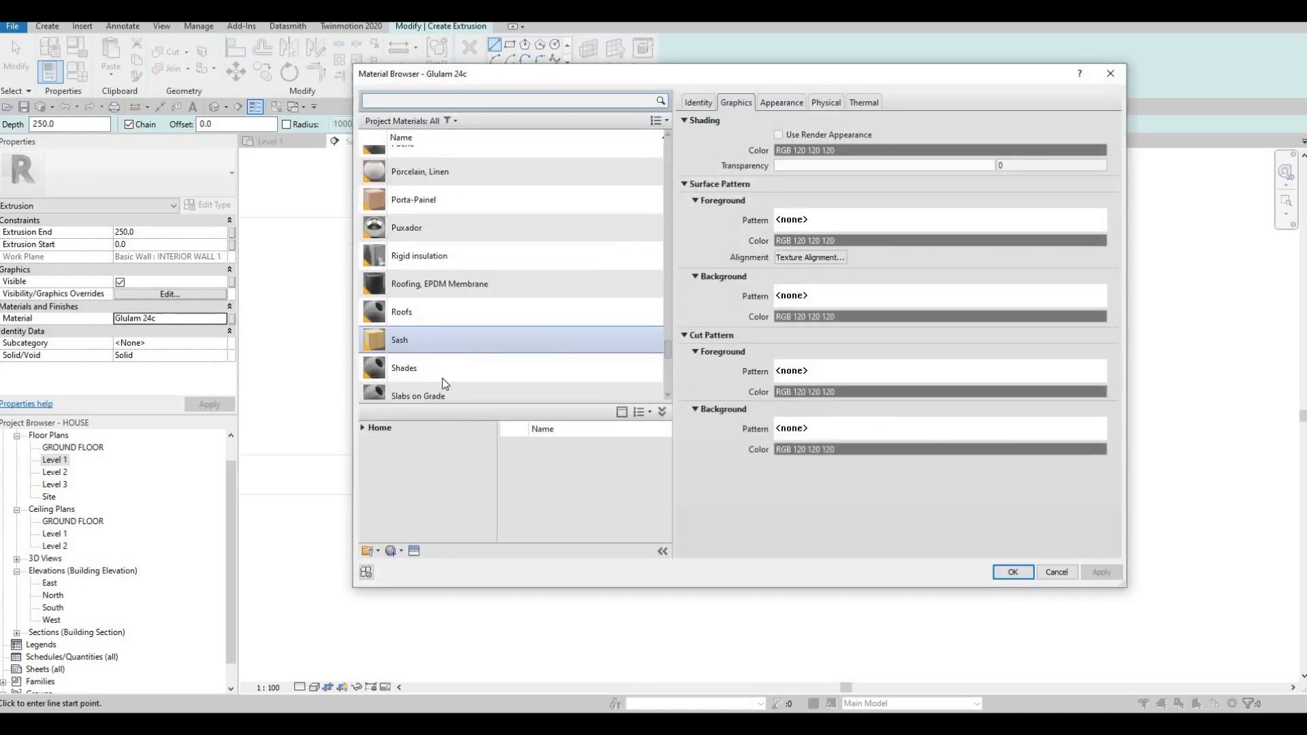
pyautogui.click(365, 428)
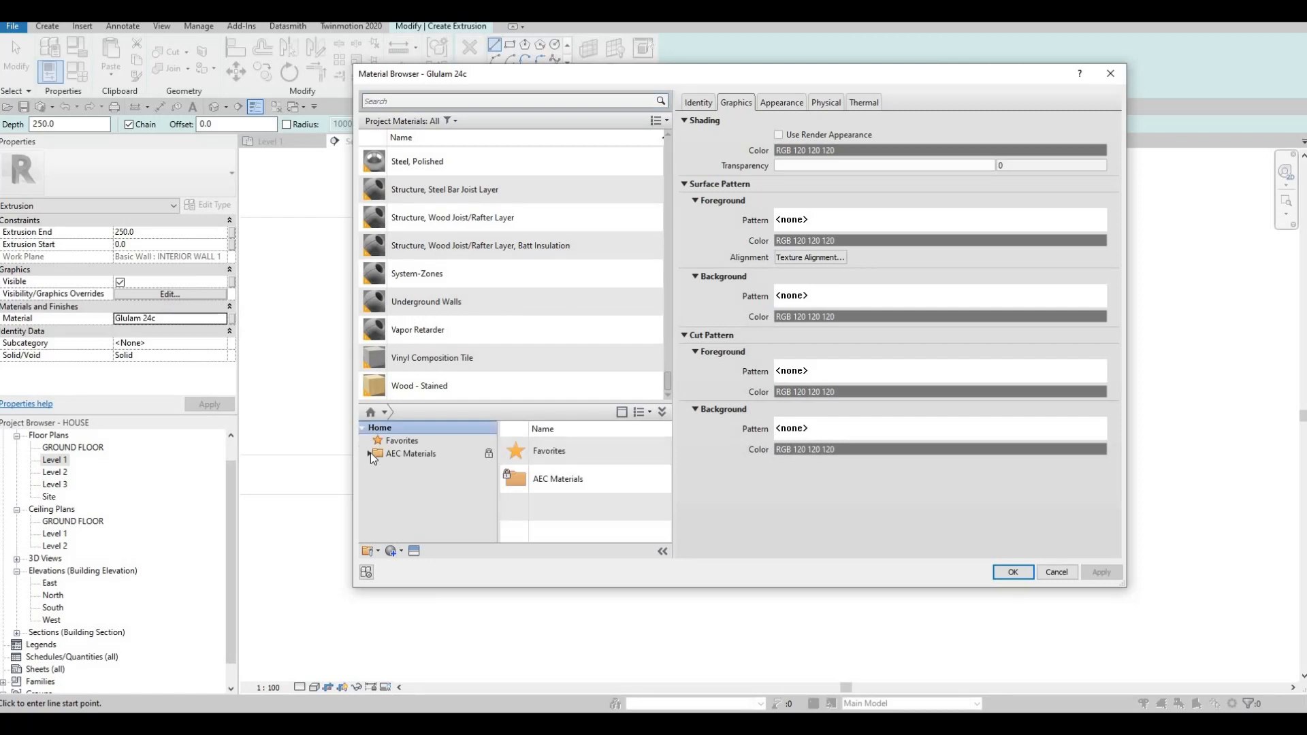
pyautogui.click(371, 452)
pyautogui.scroll(-4, 405, 517)
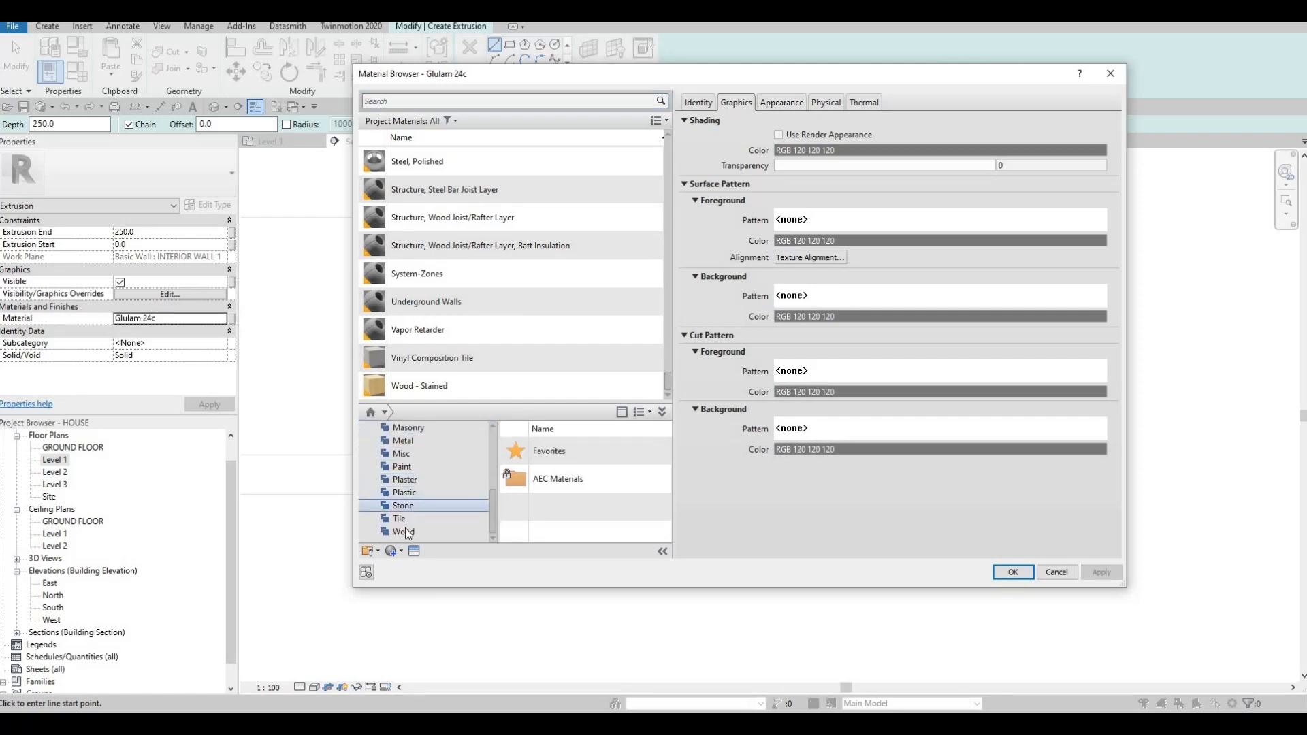
pyautogui.click(405, 530)
pyautogui.scroll(-5, 619, 485)
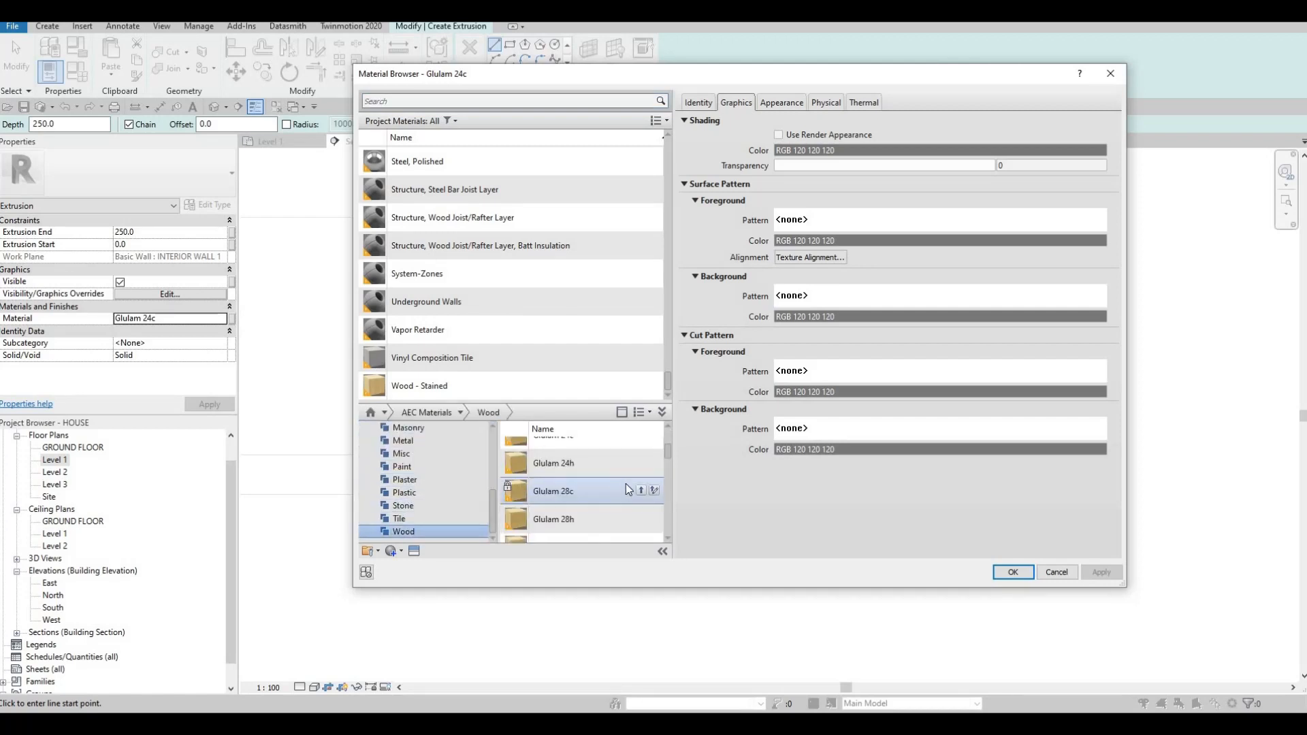
pyautogui.scroll(1, 636, 477)
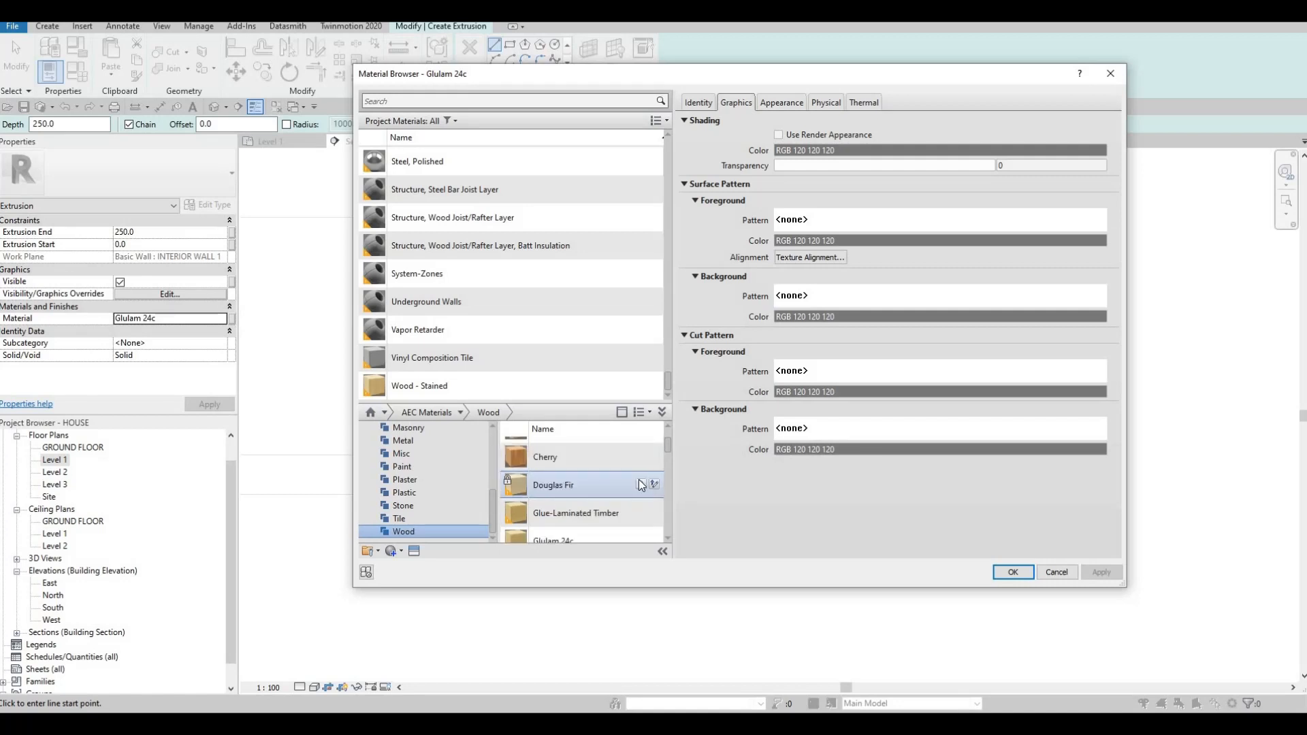
pyautogui.scroll(-1, 631, 468)
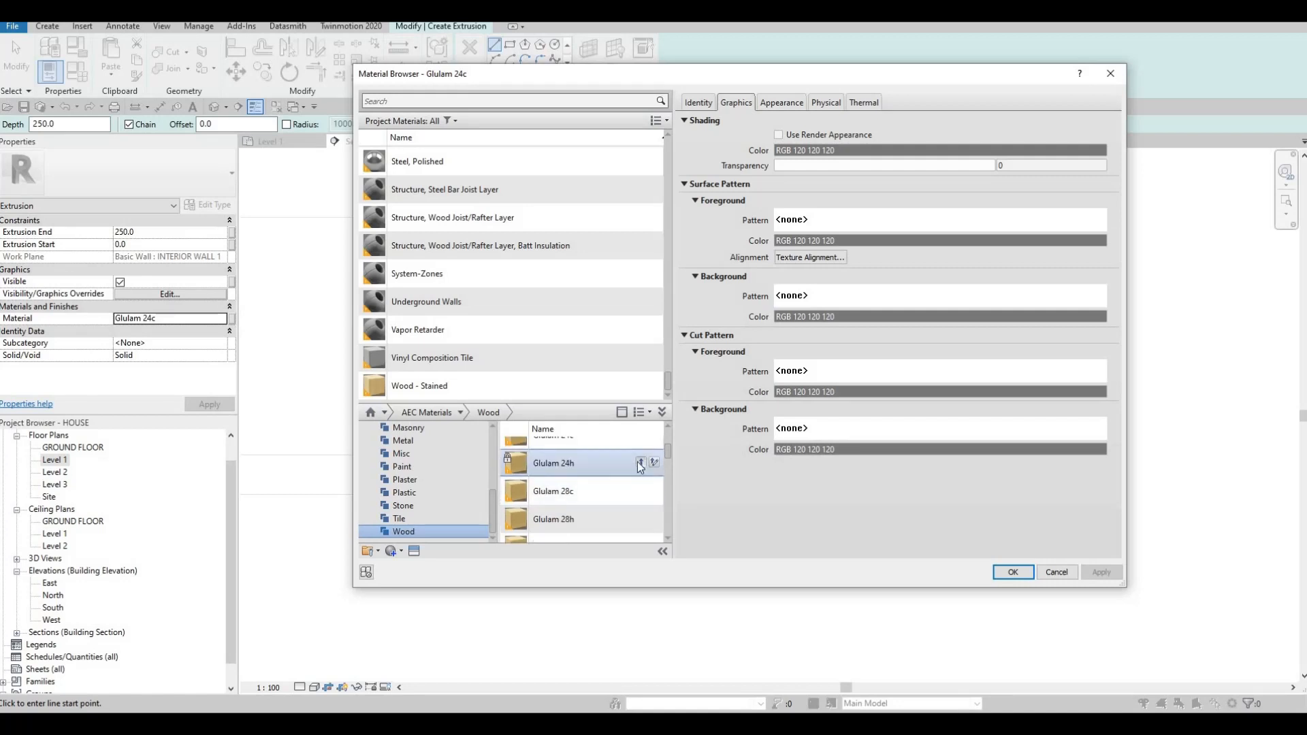
pyautogui.click(640, 463)
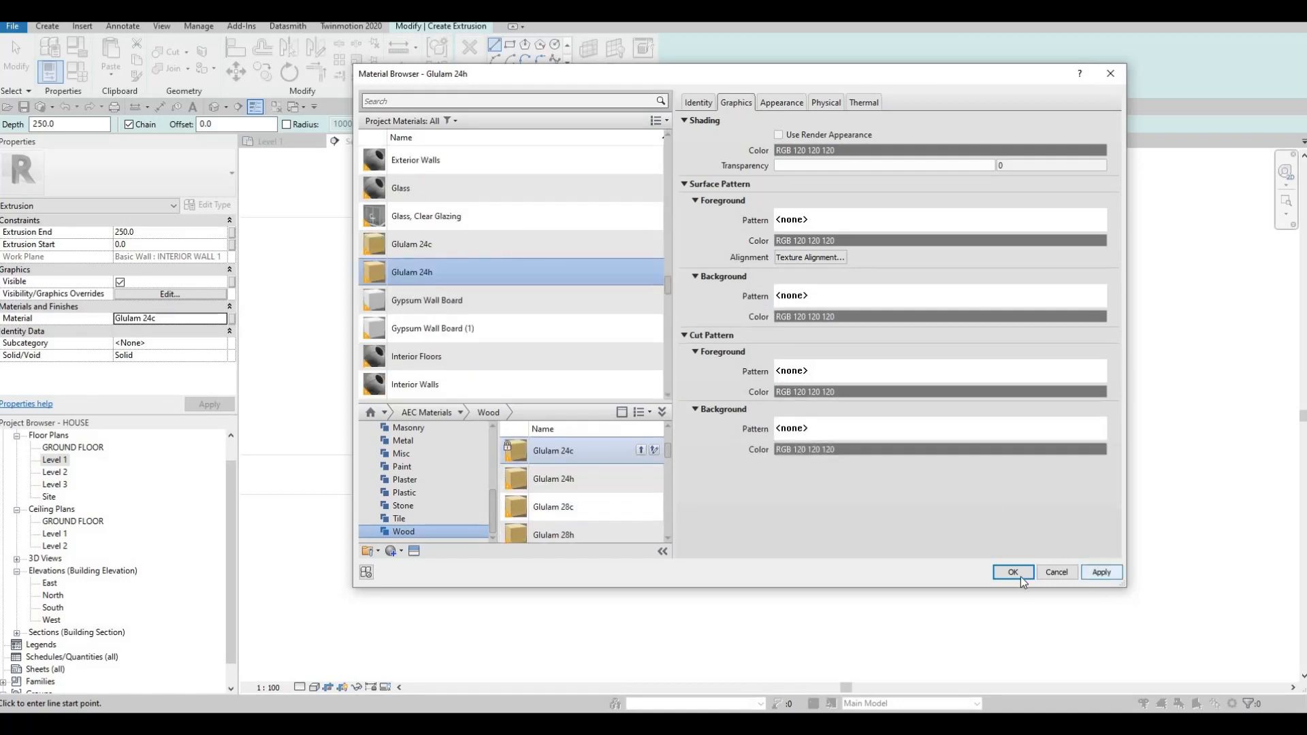
pyautogui.press('Return')
# Sketch a wall-to-wall rectangle about 3100 mm wide and 880 mm high above the laundry counter
pyautogui.click(510, 45)
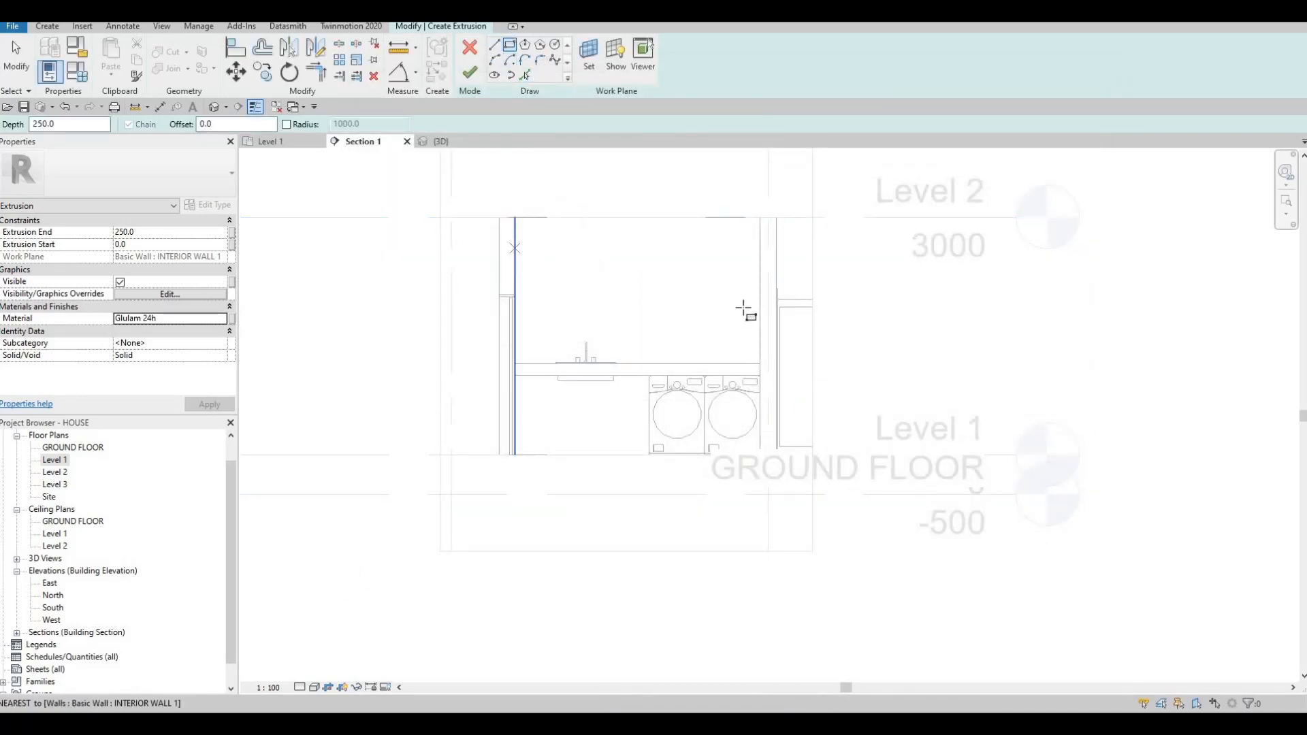
pyautogui.click(515, 249)
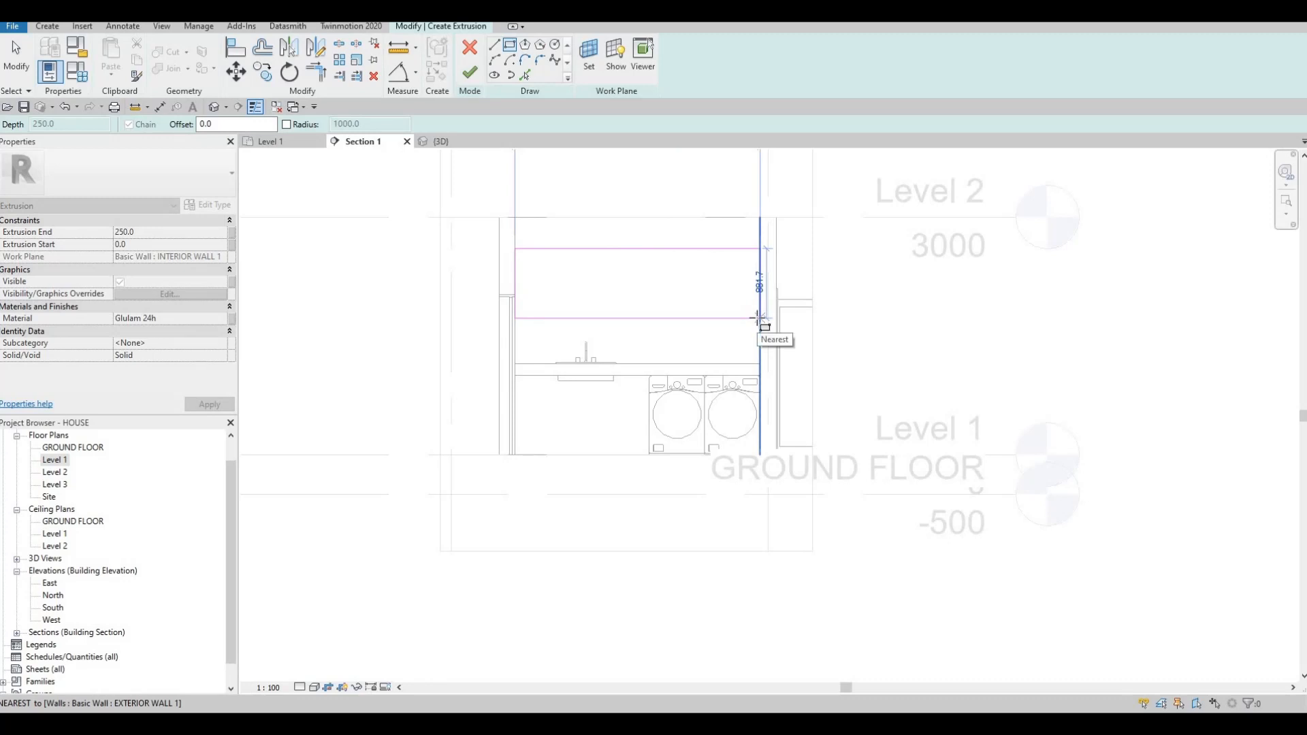
pyautogui.click(760, 317)
pyautogui.press('Escape')
pyautogui.press('Escape')
pyautogui.scroll(1, 606, 263)
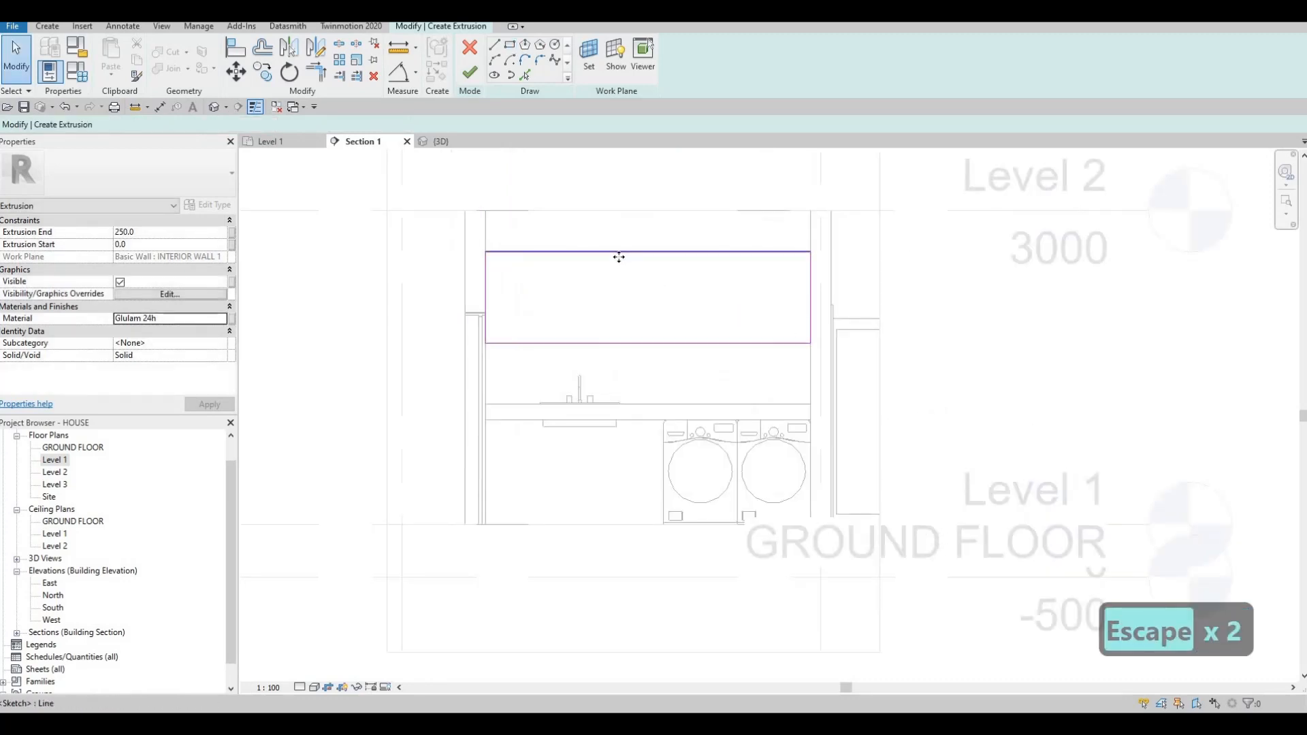
# Raise the rectangle's upper edge to about 300 mm below Level 2
pyautogui.click(617, 252)
pyautogui.moveTo(626, 248); pyautogui.dragTo(625, 238)
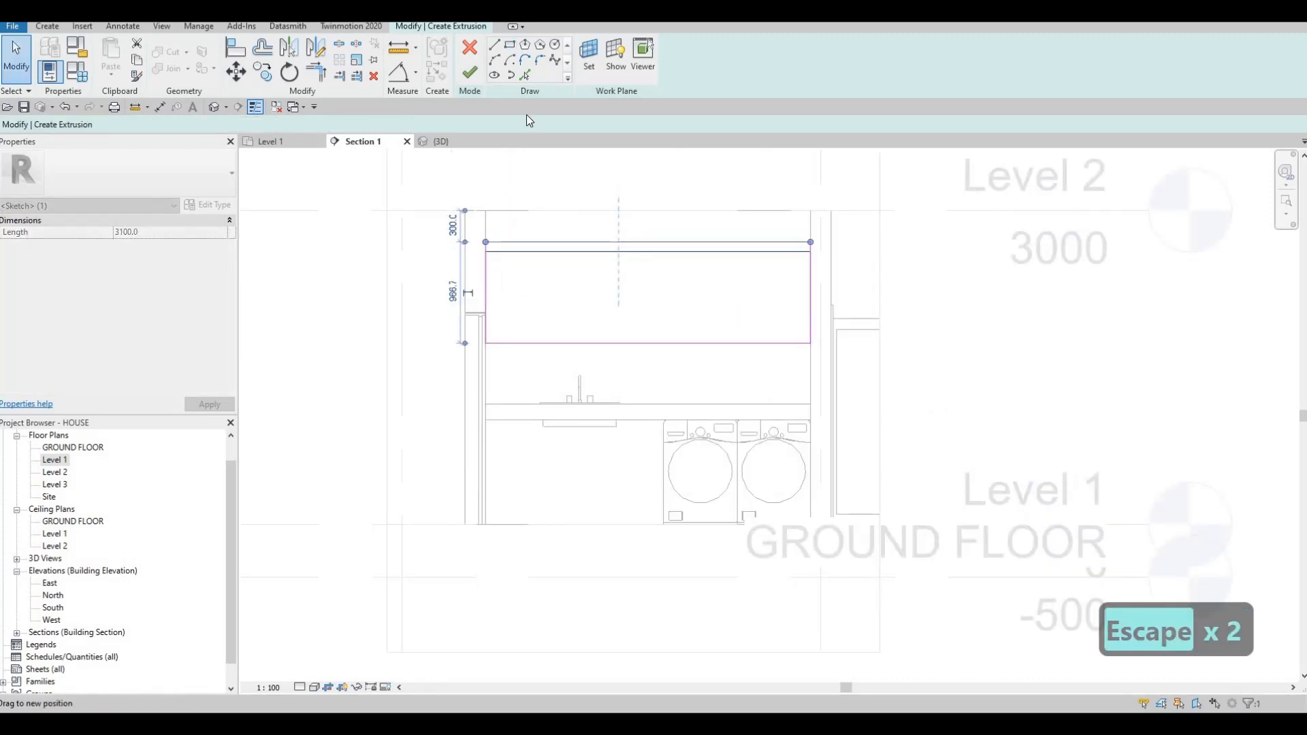
pyautogui.press('Escape')
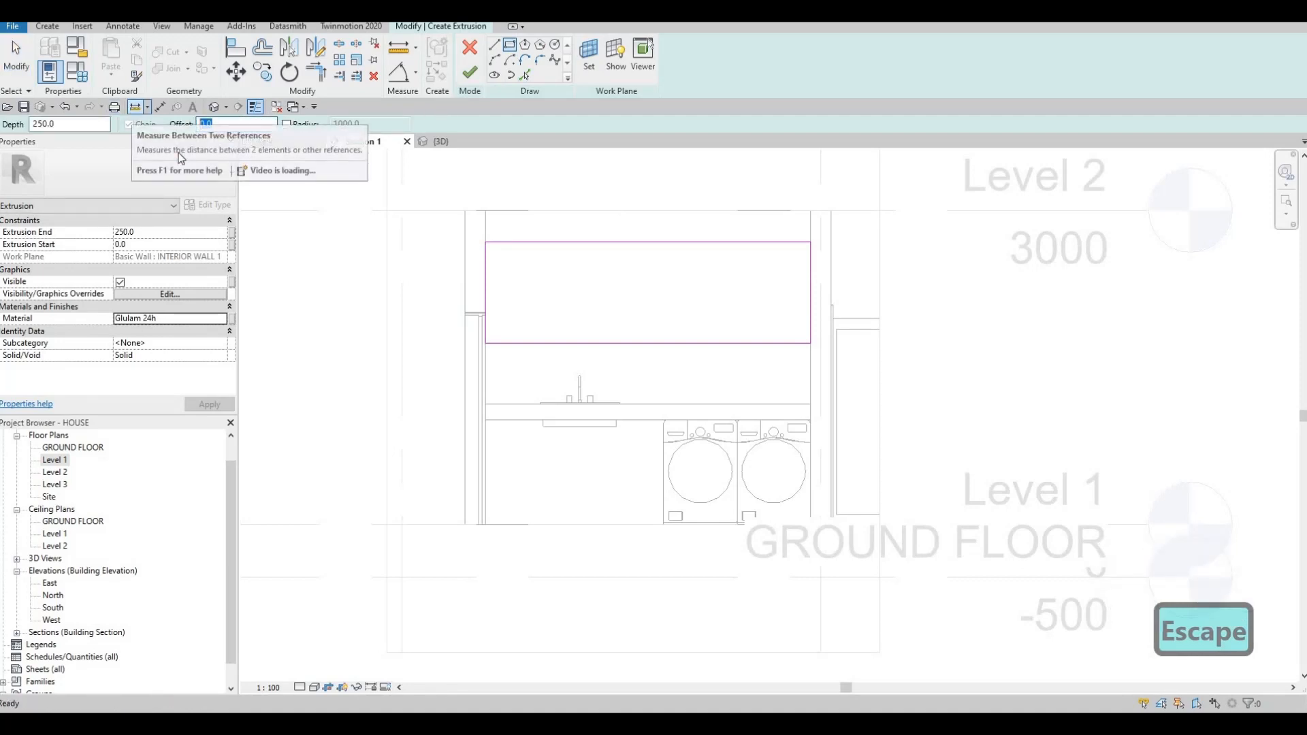
# Sketch a second rectangle inside the first, with a 50 mm offset on all sides
pyautogui.write('50')
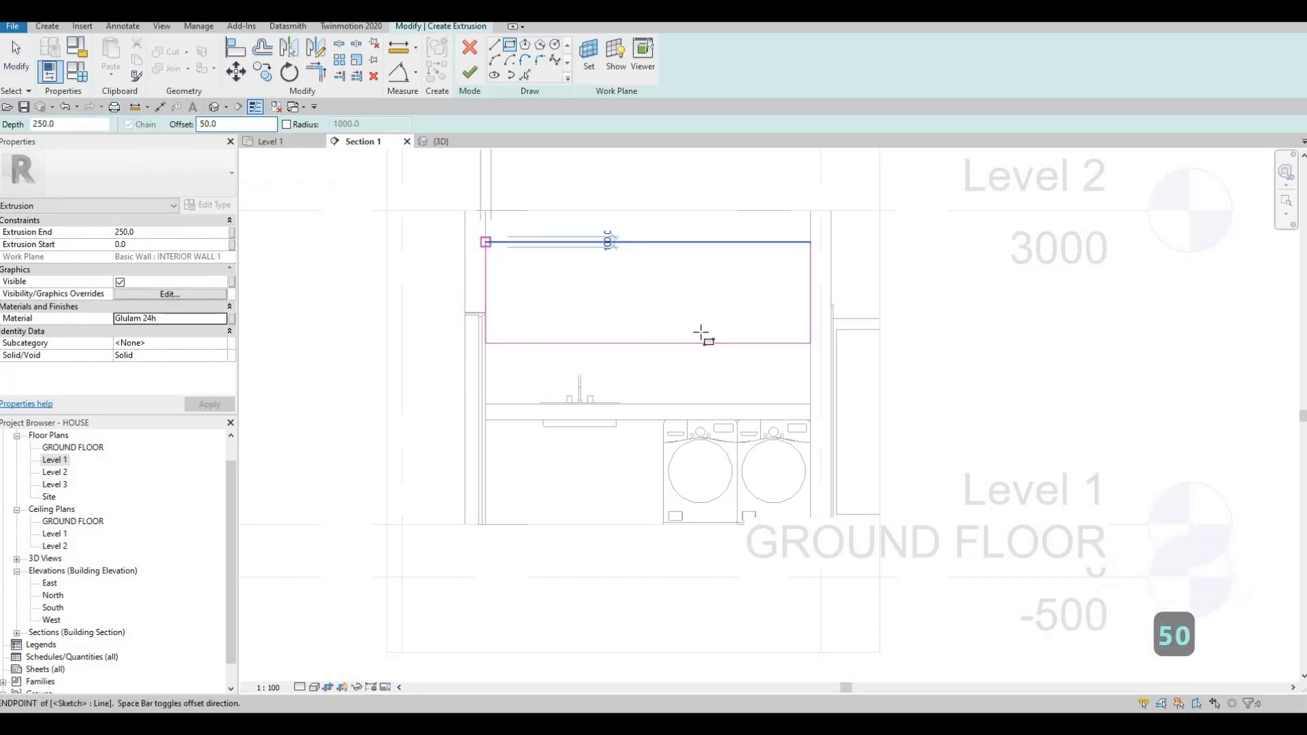
pyautogui.click(486, 242)
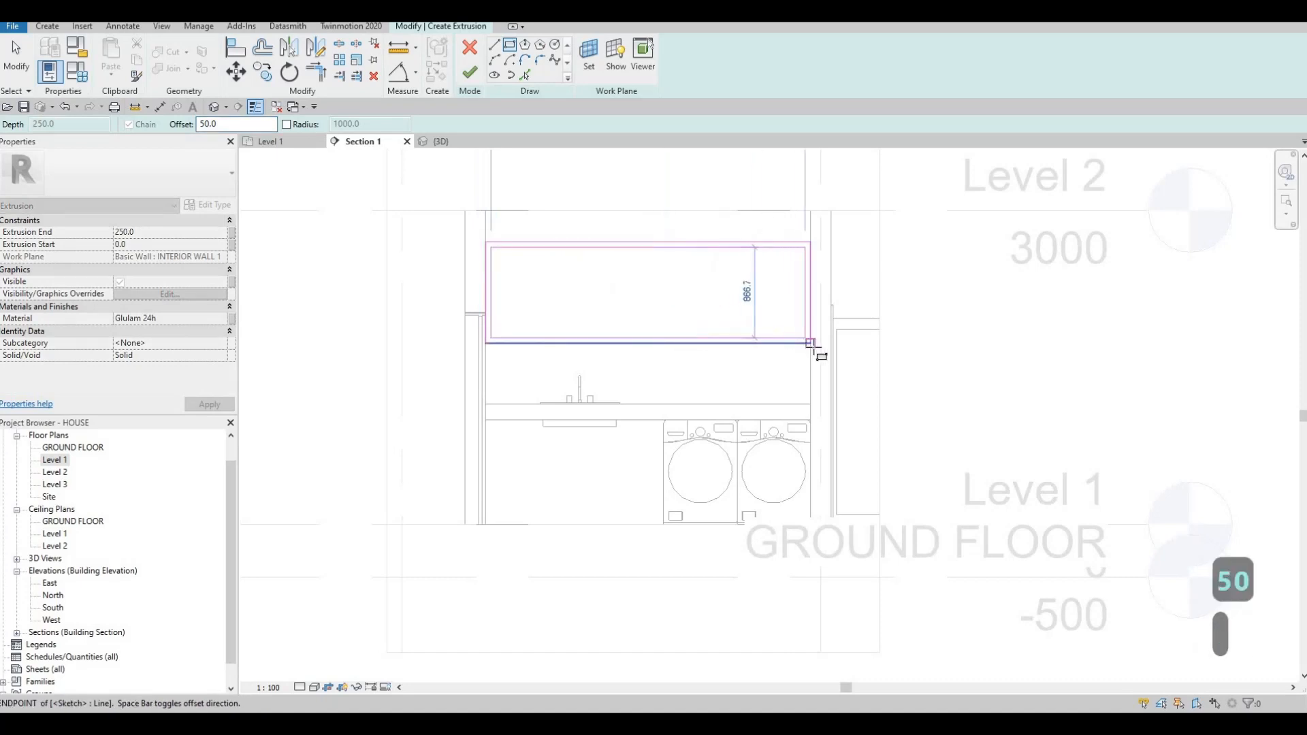
pyautogui.click(810, 344)
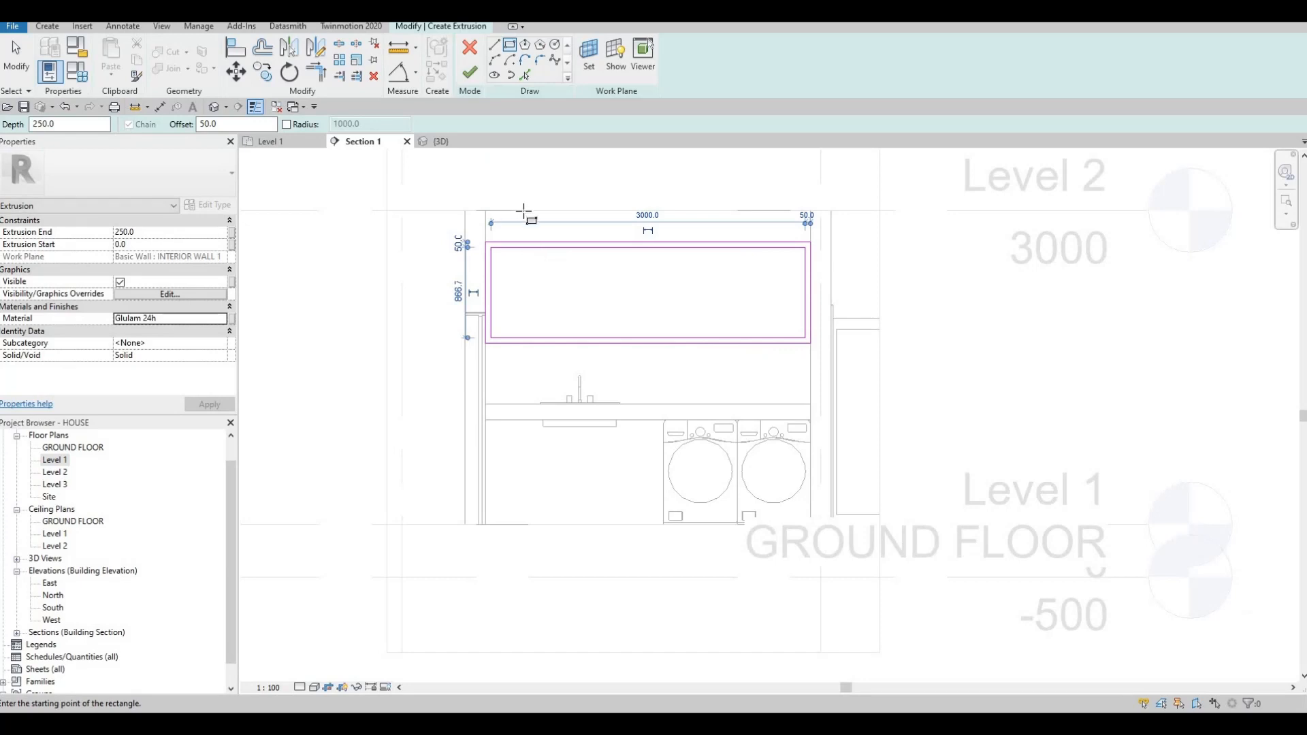
# Sketch a horizontal shelf line about 3000 mm long across the inner rectangle, offset 50 mm above its mid-height
pyautogui.scroll(2, 523, 212)
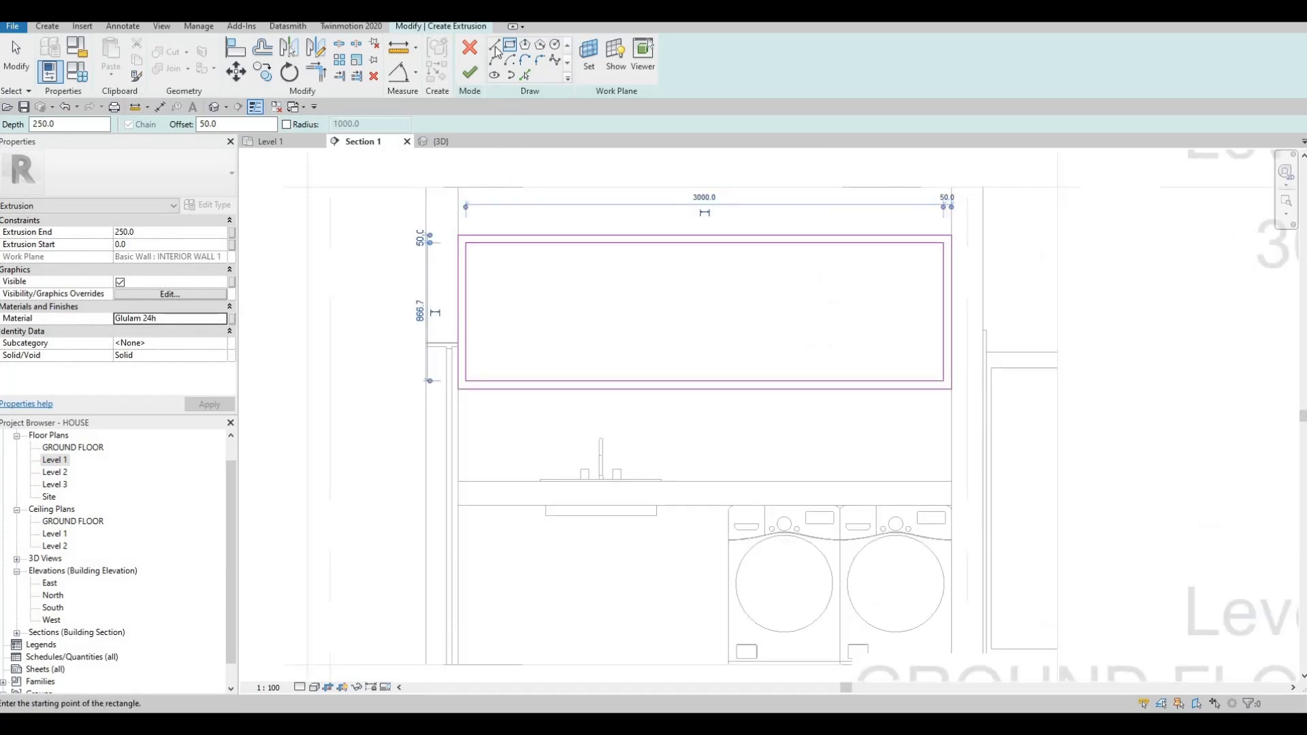
pyautogui.press('Escape')
pyautogui.click(465, 312)
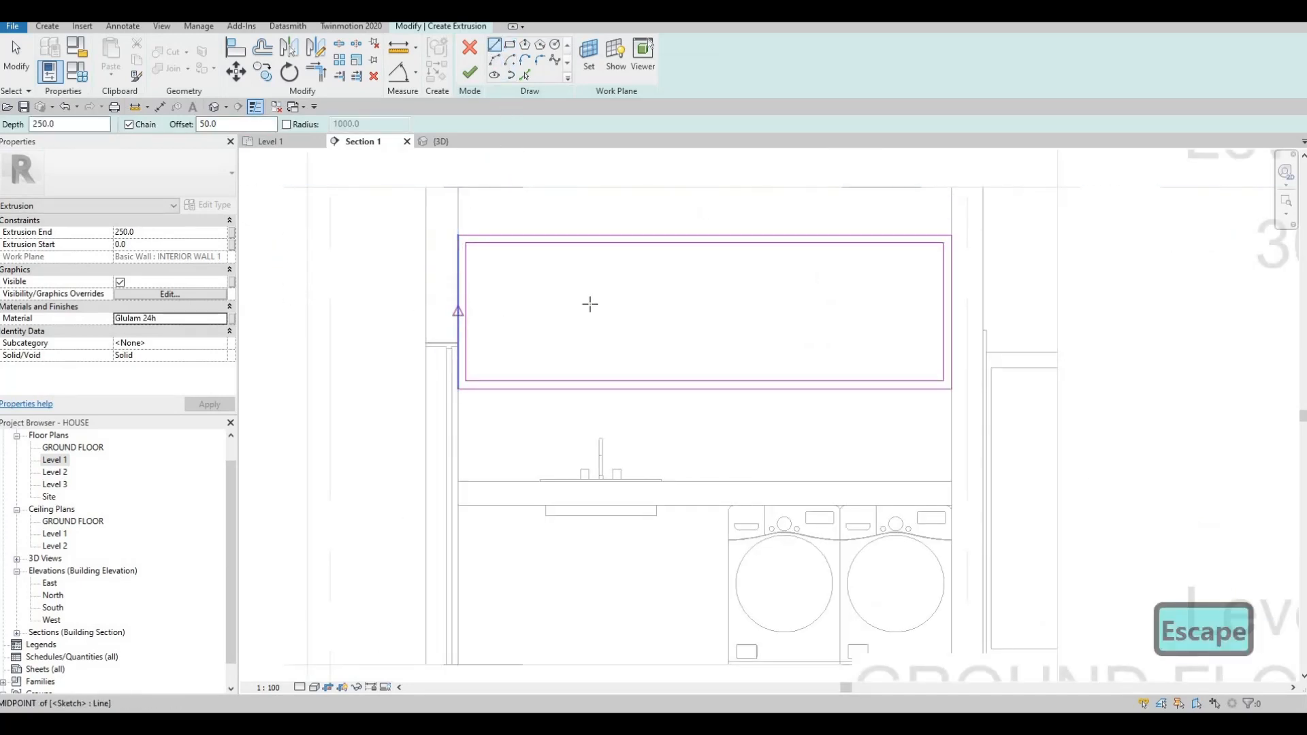
pyautogui.click(938, 321)
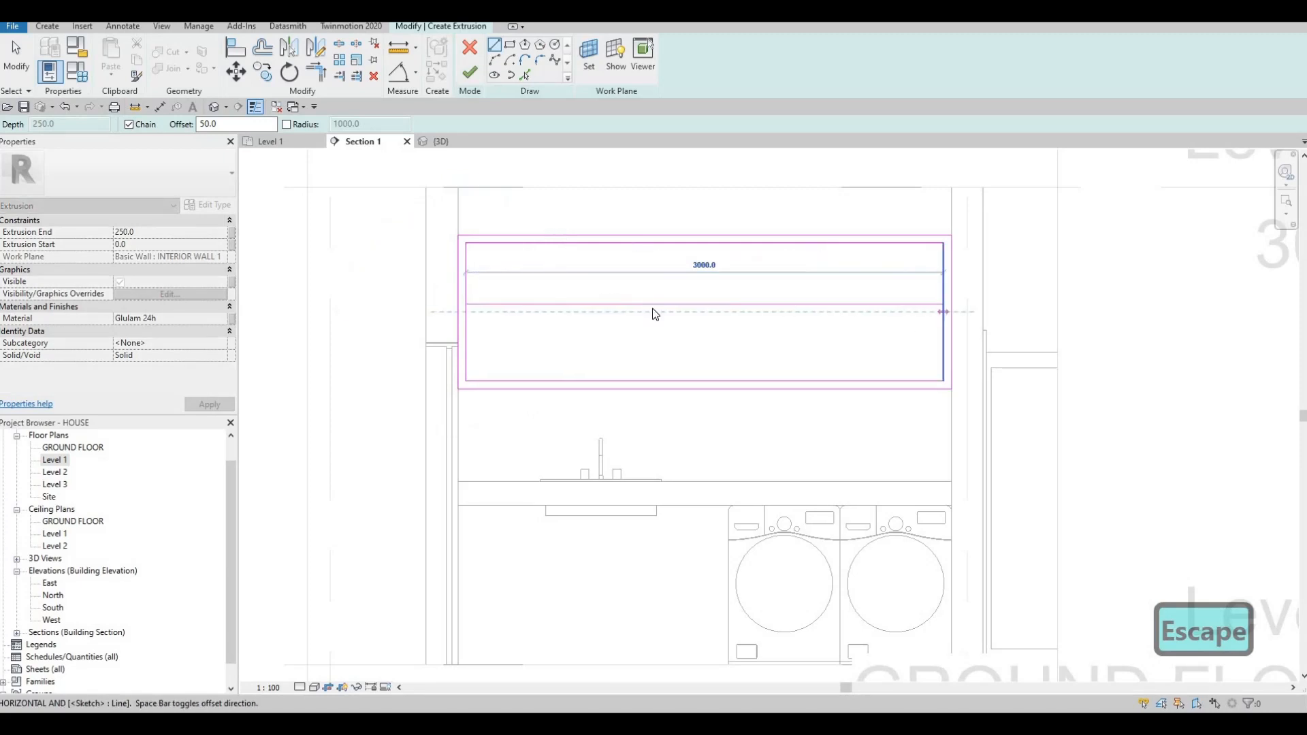
pyautogui.press('Escape')
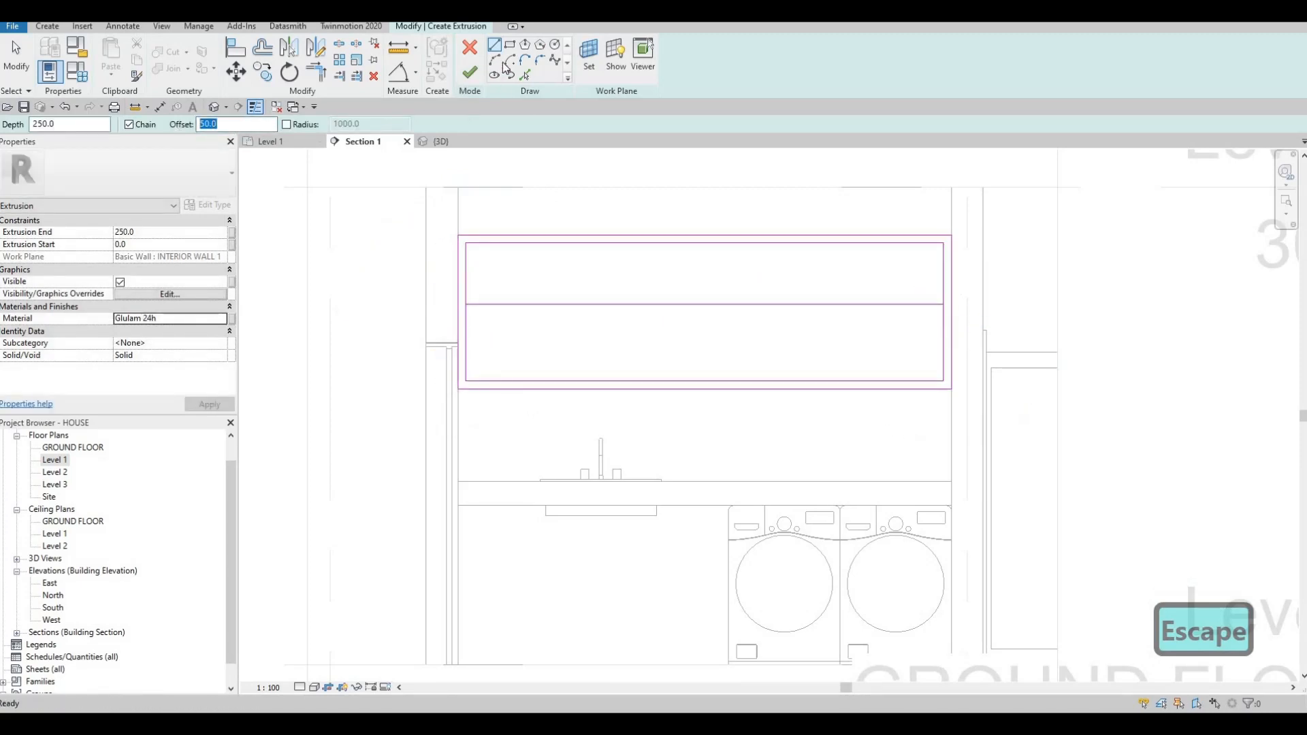
# Set the offset to 0 and sketch a second shelf line joining the midpoints of the inner rectangle's sides
pyautogui.press('BackSpace')
pyautogui.click(478, 305)
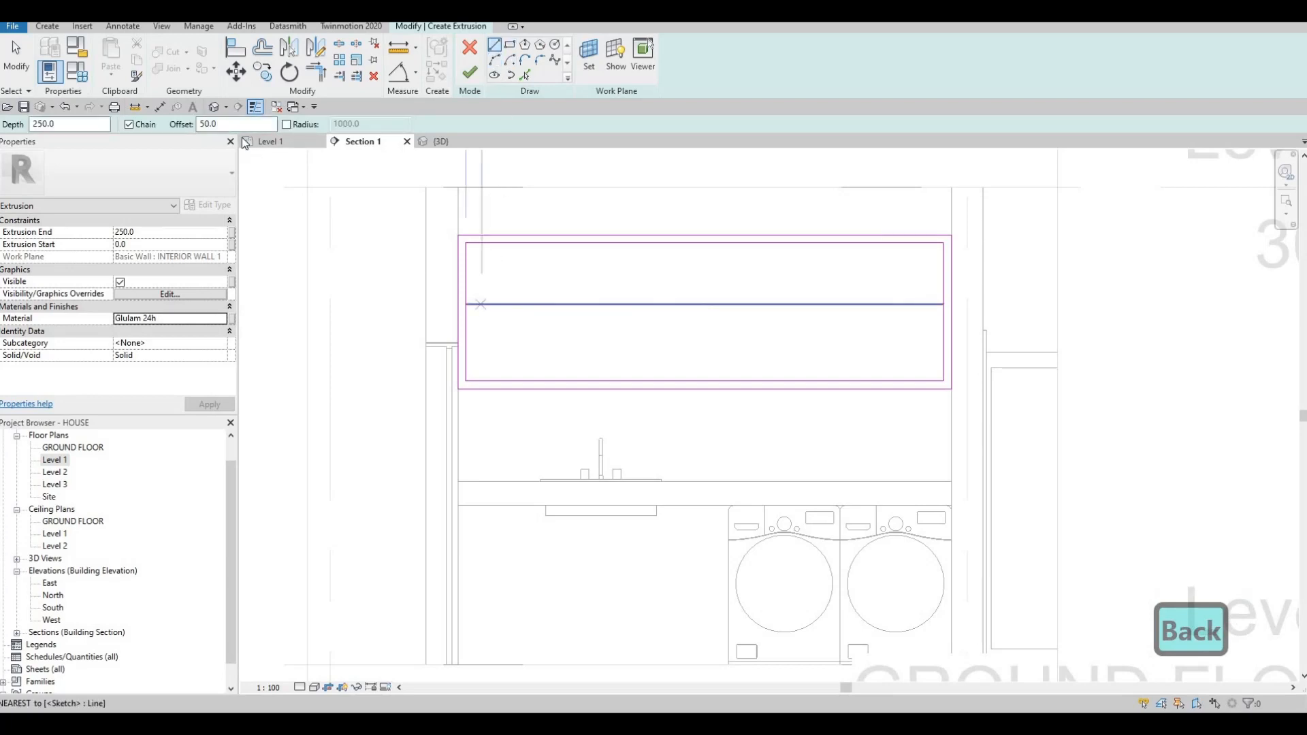
pyautogui.press('BackSpace')
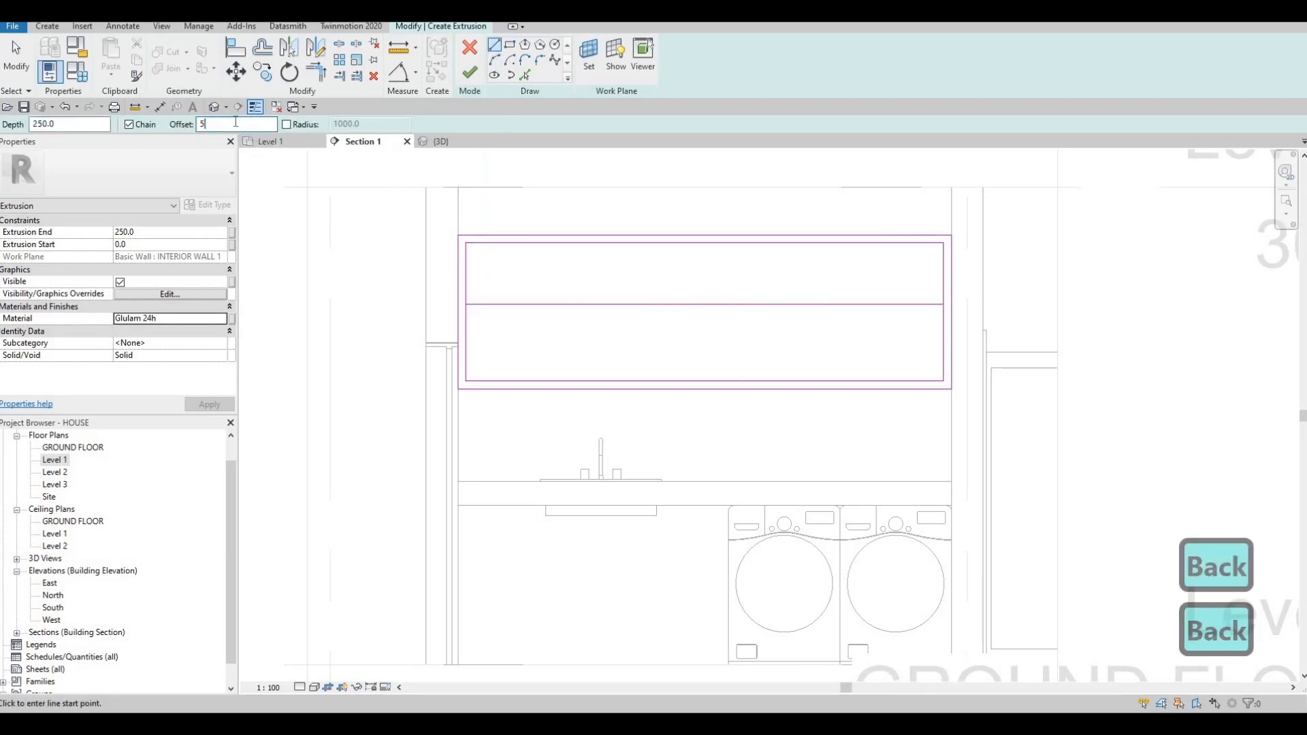
pyautogui.press('BackSpace')
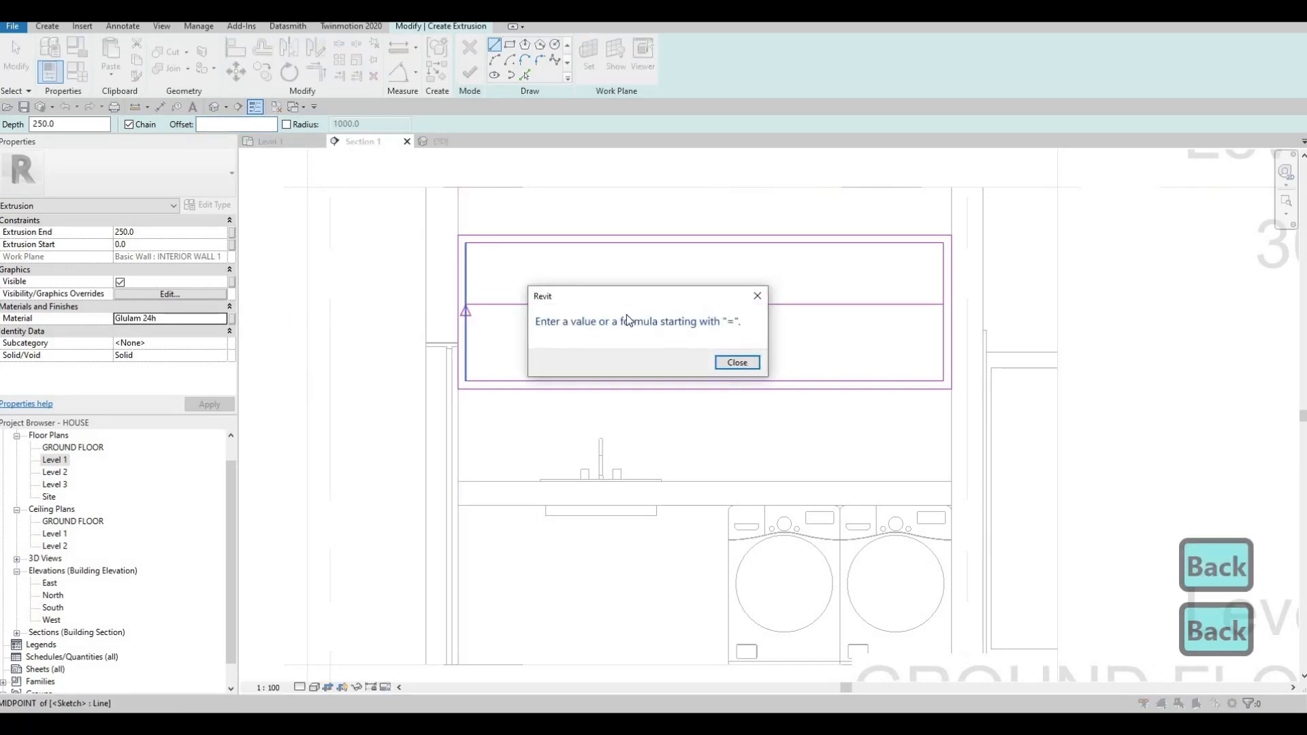
pyautogui.press('Escape')
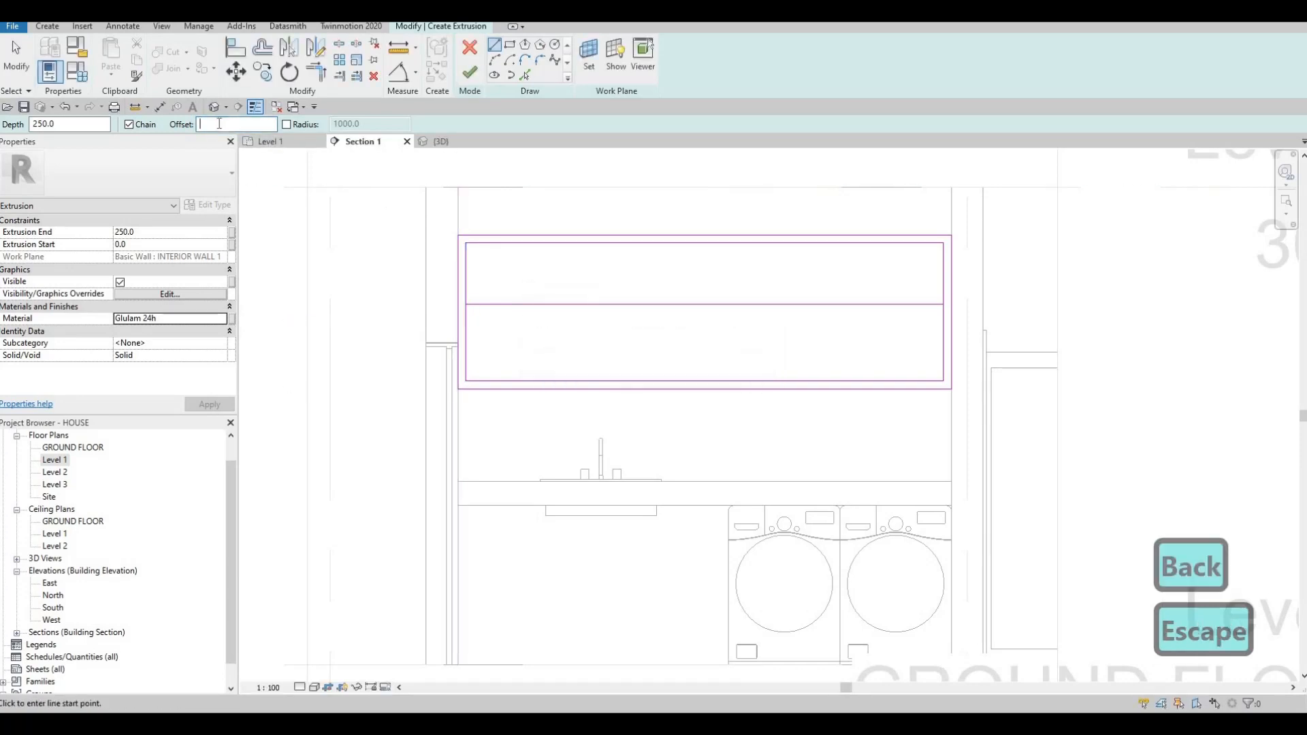
pyautogui.write('0')
pyautogui.press('Return')
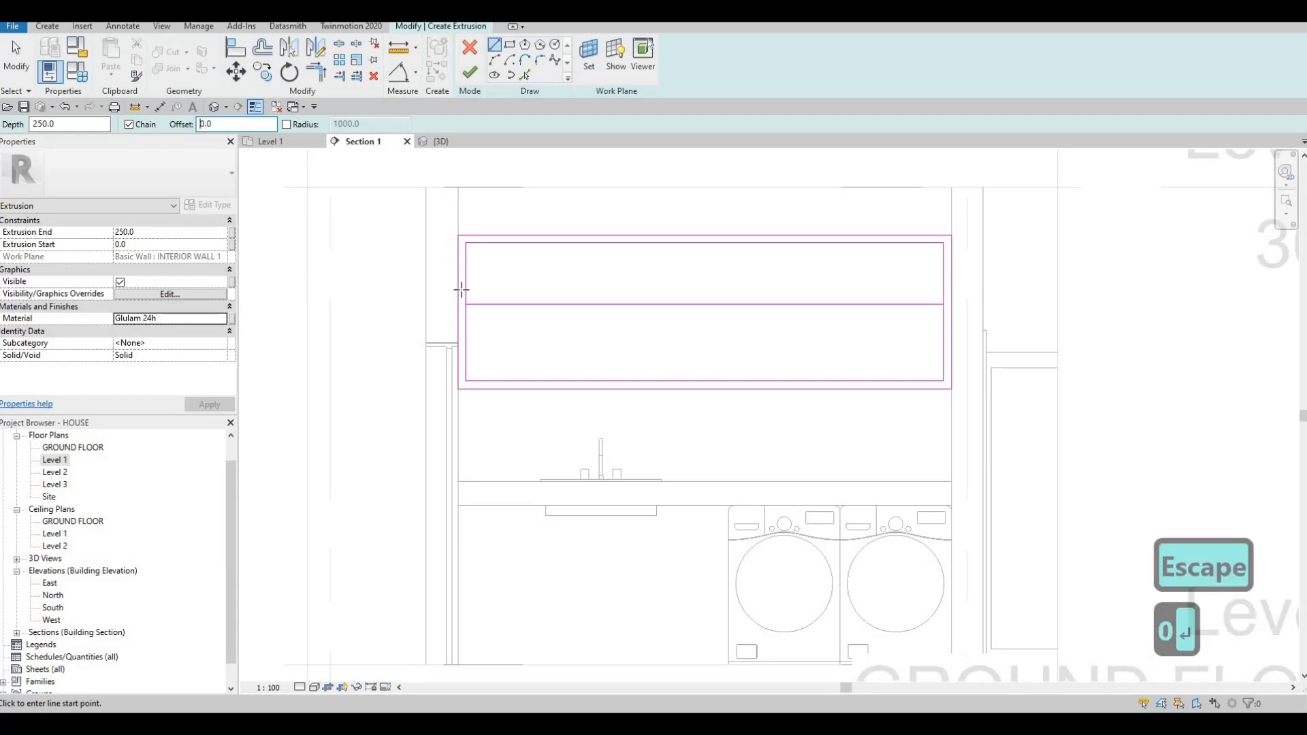
pyautogui.click(470, 312)
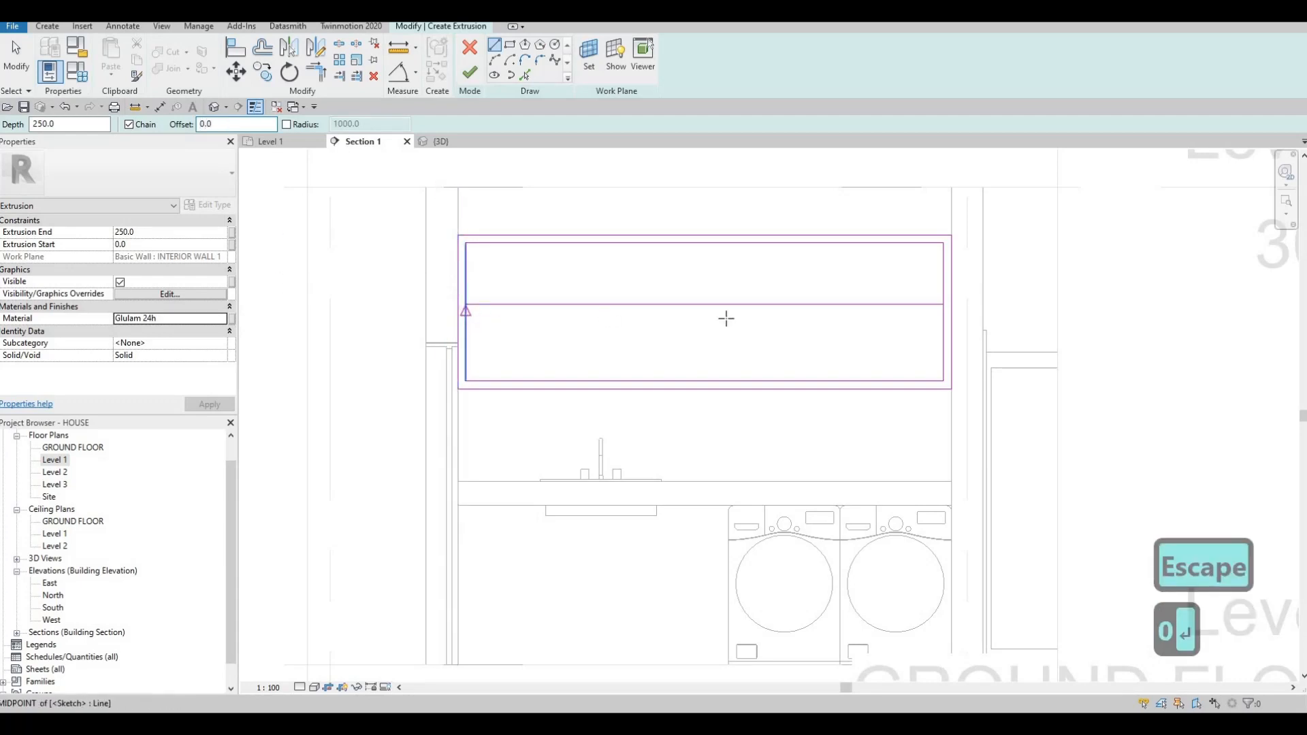
pyautogui.click(943, 313)
pyautogui.press('Escape')
pyautogui.press('Escape')
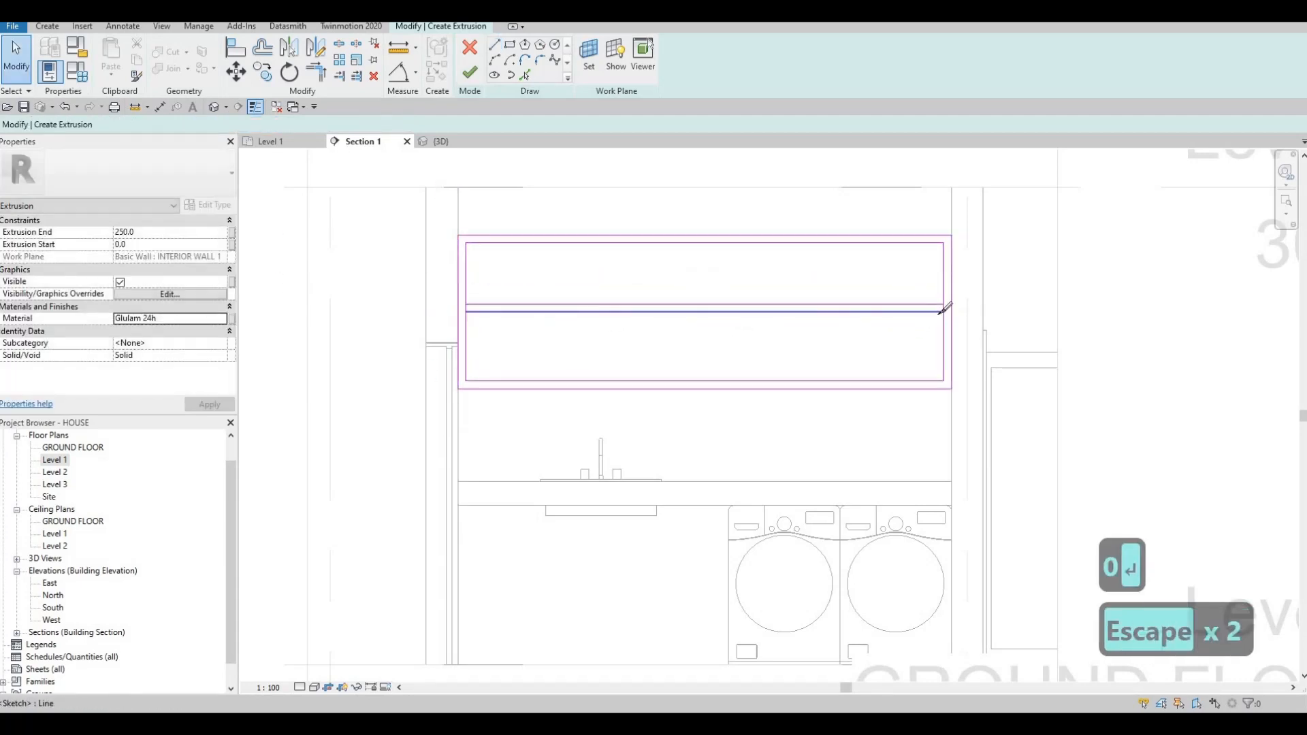
# Split the inner rectangle's sides at the shelf lines and delete the short segment between them on the left side
pyautogui.press('s')
pyautogui.press('l')
pyautogui.scroll(3, 946, 312)
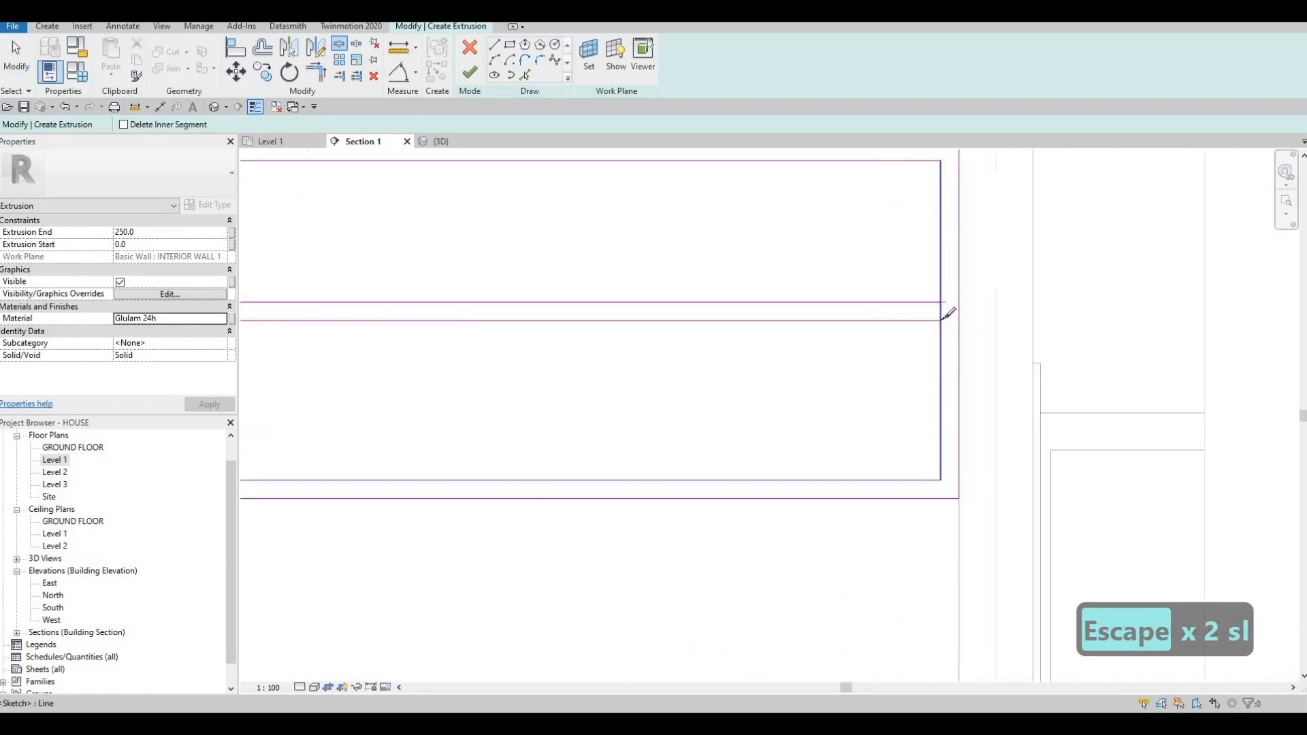
pyautogui.moveTo(618, 286); pyautogui.dragTo(980, 321, button='middle')
pyautogui.moveTo(708, 292); pyautogui.dragTo(915, 287, button='middle')
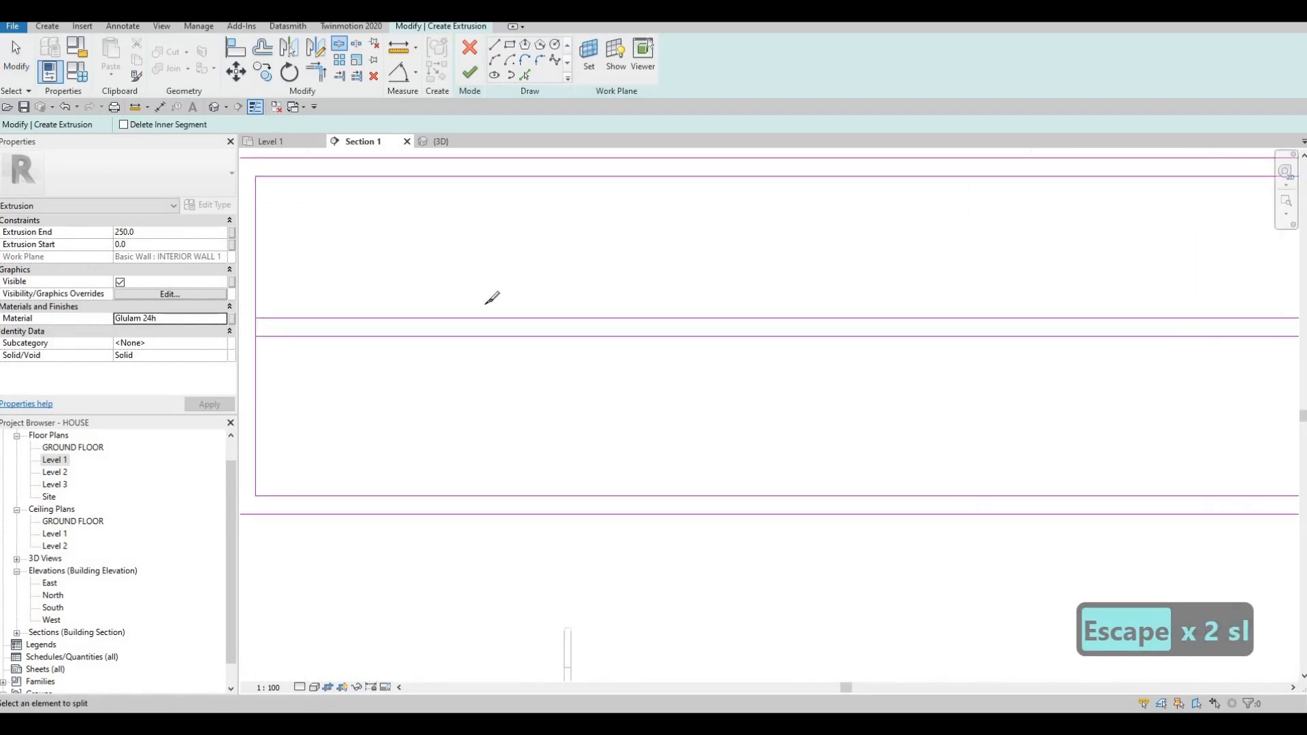
pyautogui.scroll(1, 457, 314)
pyautogui.click(448, 317)
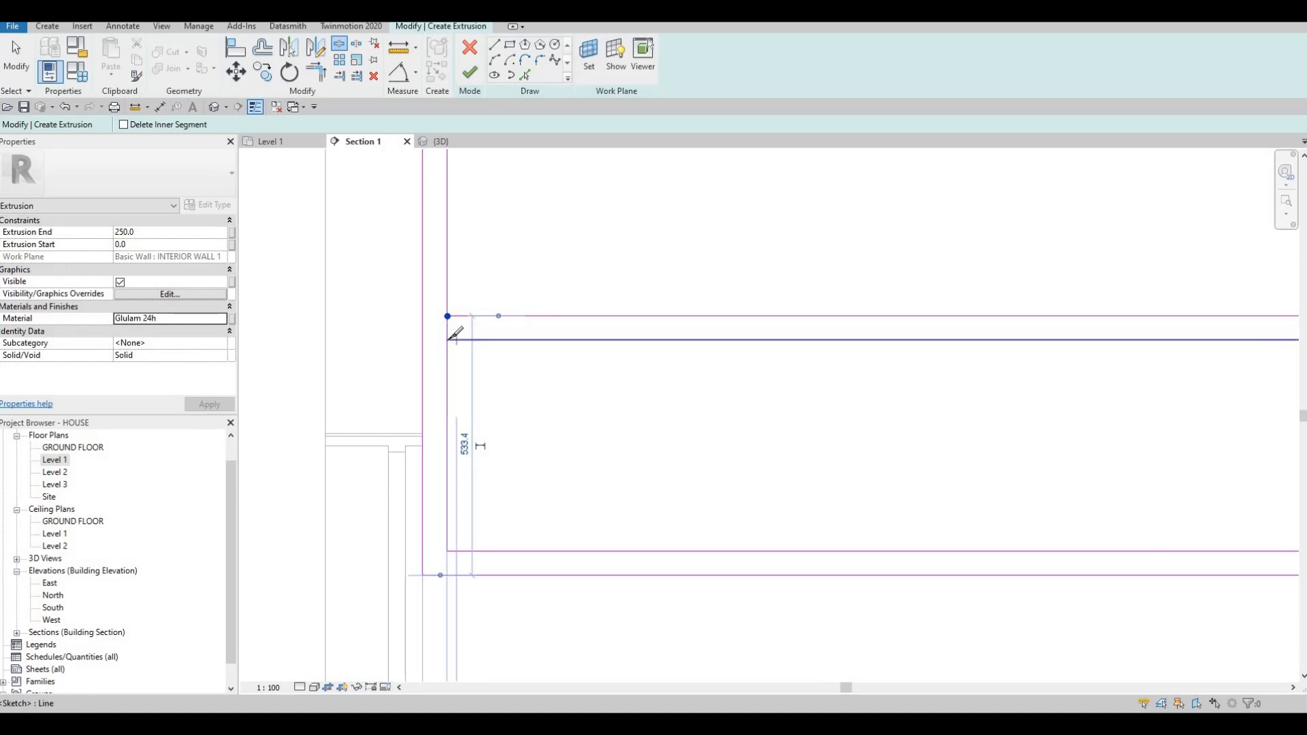
pyautogui.press('Escape')
pyautogui.press('Escape')
pyautogui.press('Escape')
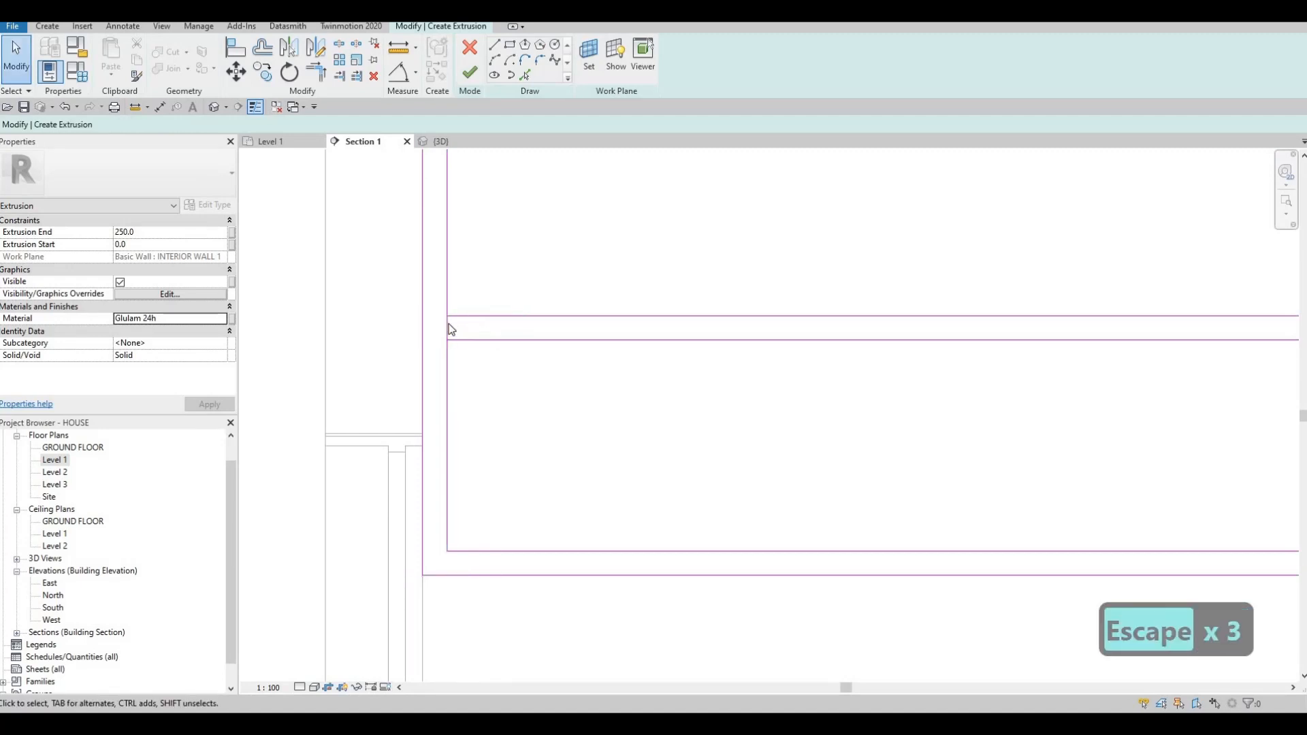
pyautogui.press('Delete')
# Delete the short segment between the shelf lines on the right side and finish the shelf extrusion at 250 mm depth
pyautogui.scroll(-1, 1021, 316)
pyautogui.moveTo(1042, 316); pyautogui.dragTo(624, 307, button='middle')
pyautogui.click(981, 298)
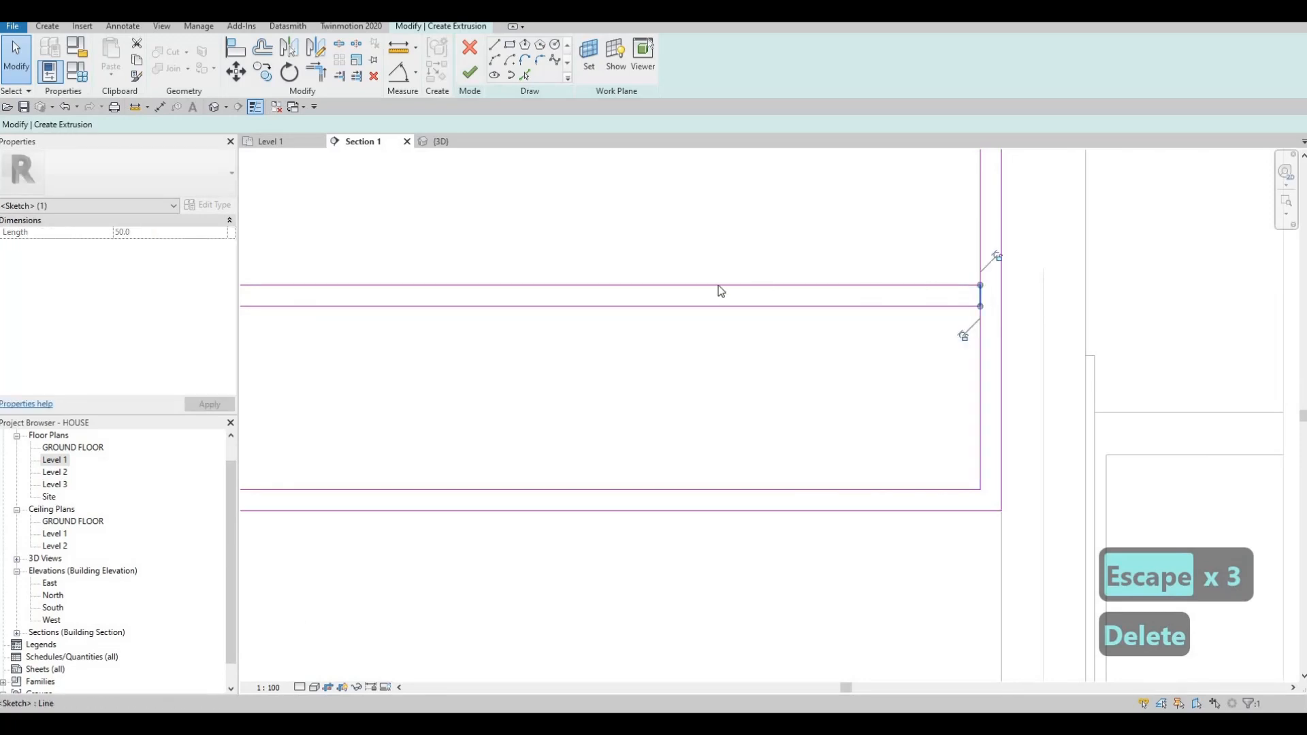
pyautogui.press('Delete')
pyautogui.scroll(-1, 716, 301)
pyautogui.scroll(-2, 715, 301)
pyautogui.press('Escape')
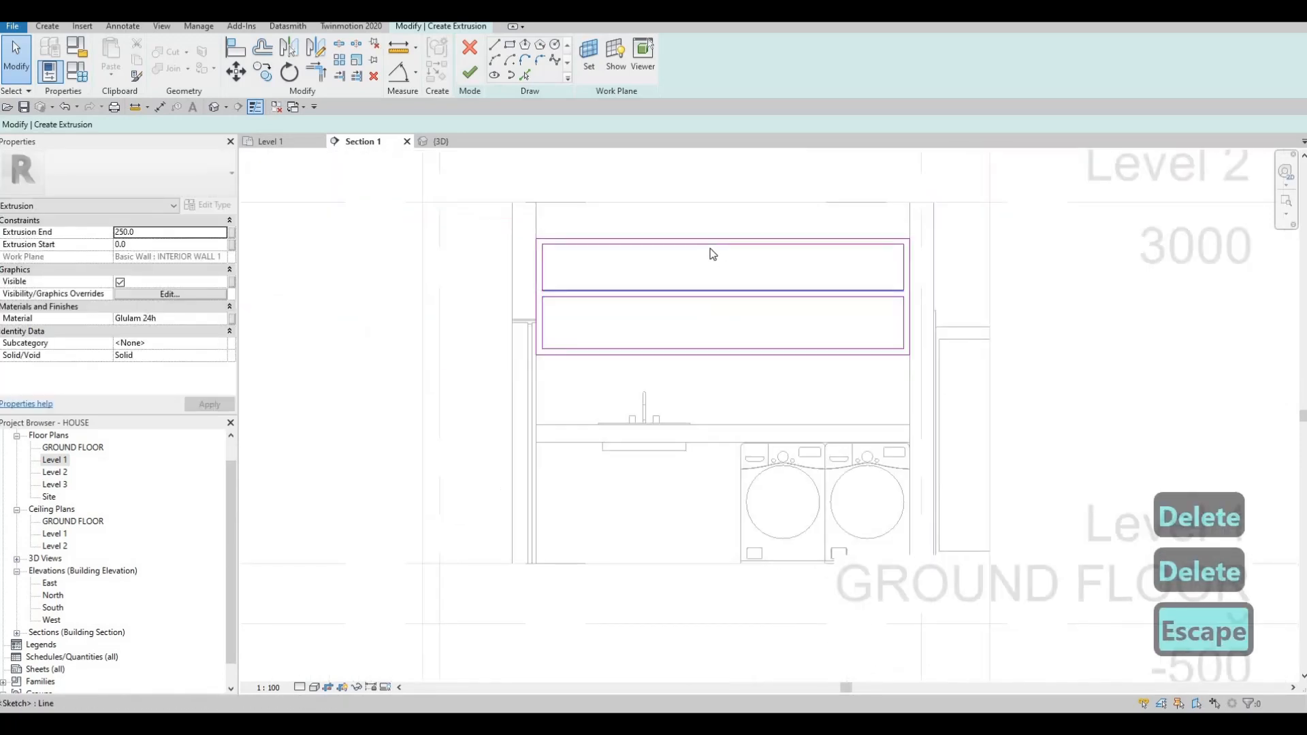
pyautogui.press('Escape')
pyautogui.press('Escape')
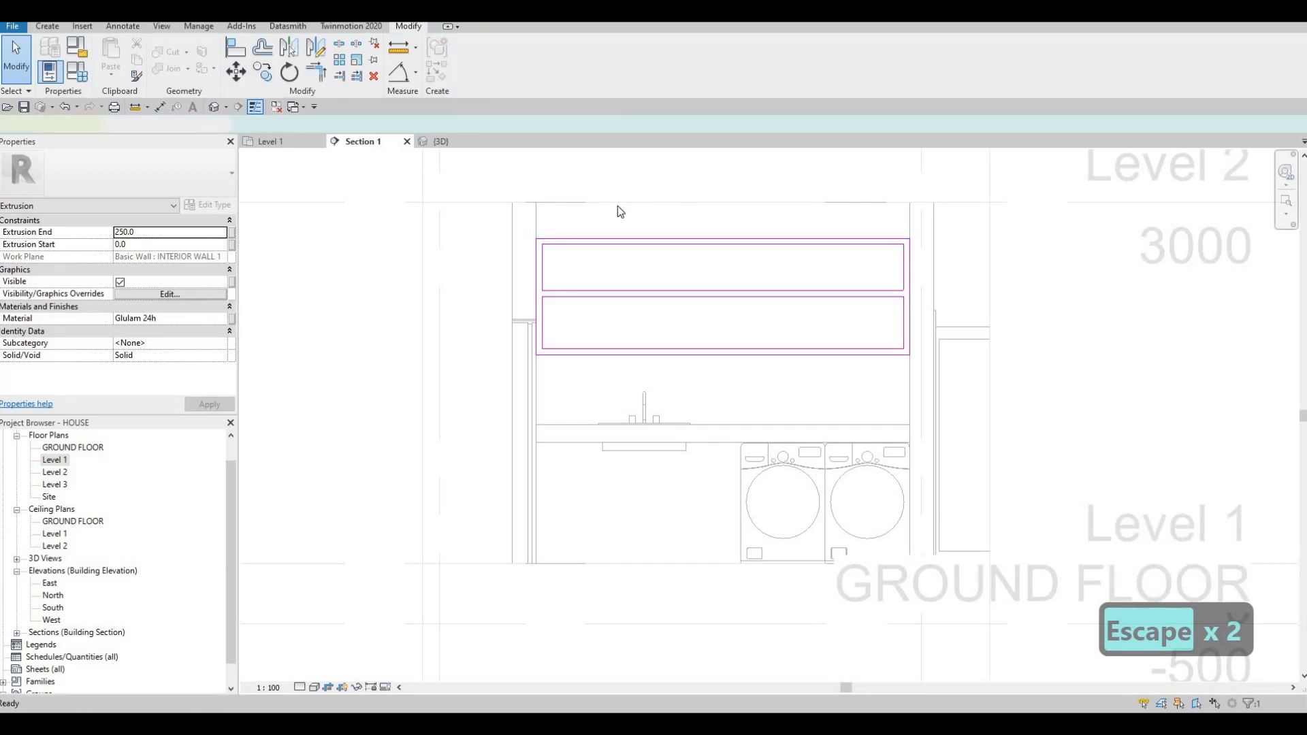
# Examine the new wall shelf above the laundry counter in the Level 1 plan and the 3D view
pyautogui.click(276, 144)
pyautogui.moveTo(665, 318); pyautogui.dragTo(670, 306, button='middle')
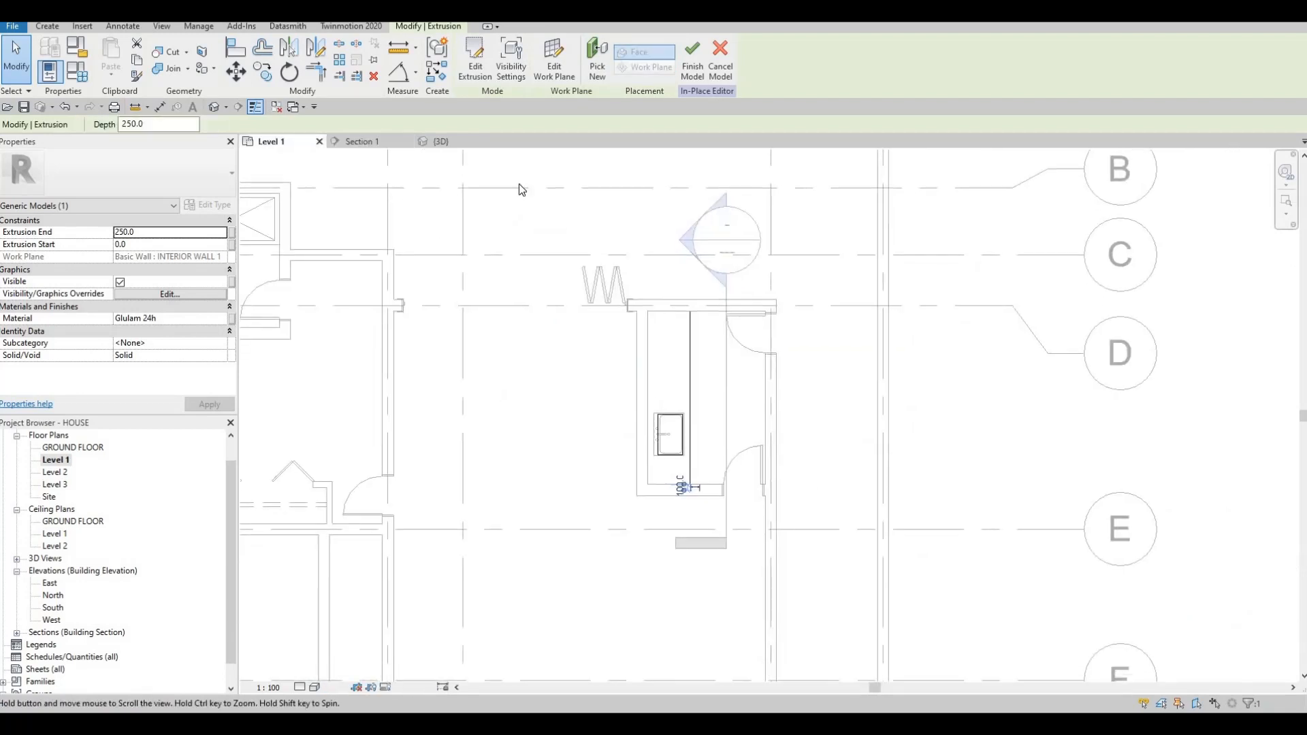
pyautogui.click(441, 141)
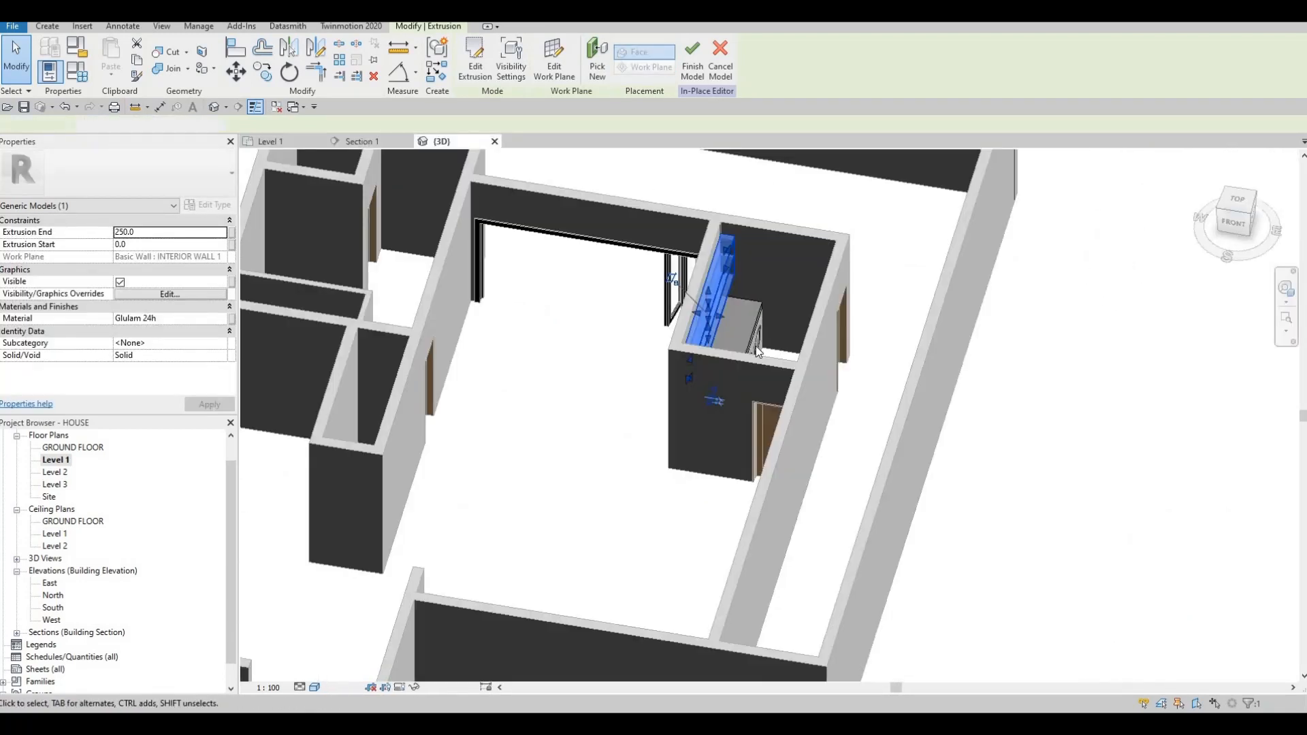
pyautogui.keyDown('shift'); pyautogui.moveTo(700, 368); pyautogui.dragTo(748, 294, button='middle'); pyautogui.keyUp('shift')
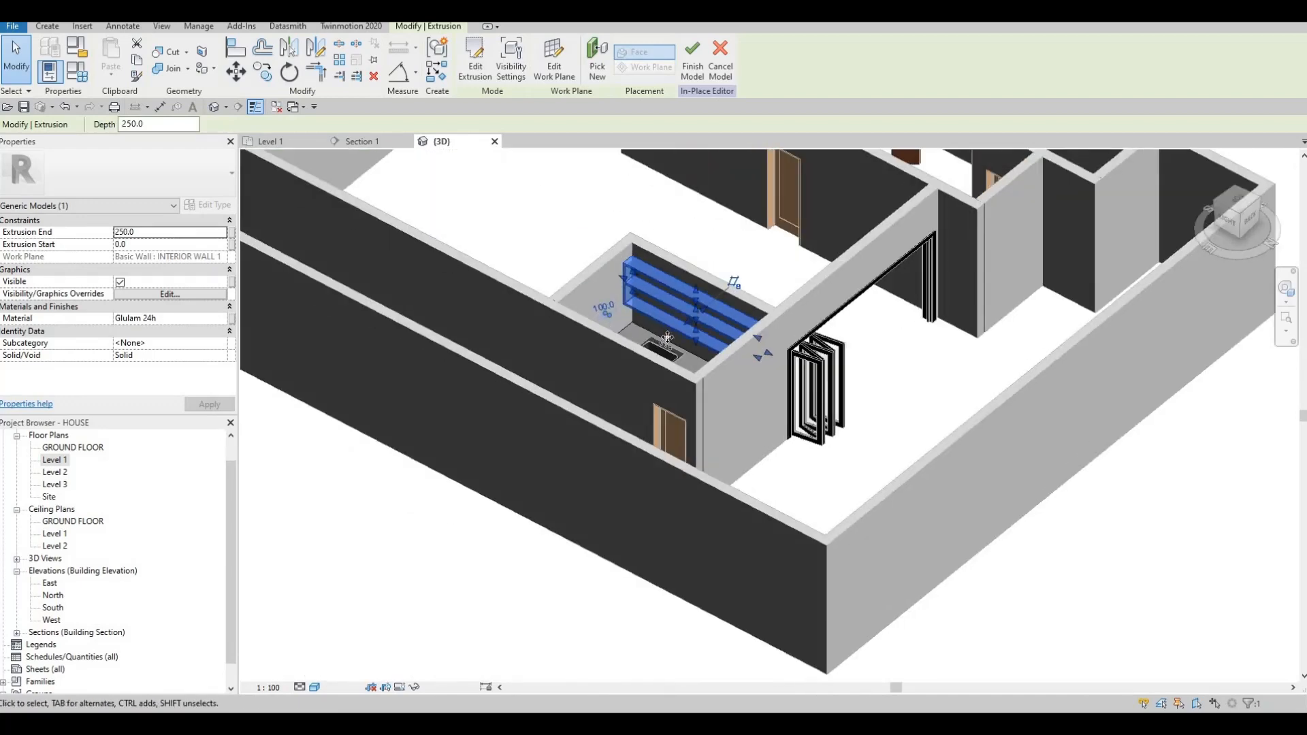
pyautogui.scroll(2, 749, 294)
pyautogui.scroll(2, 635, 336)
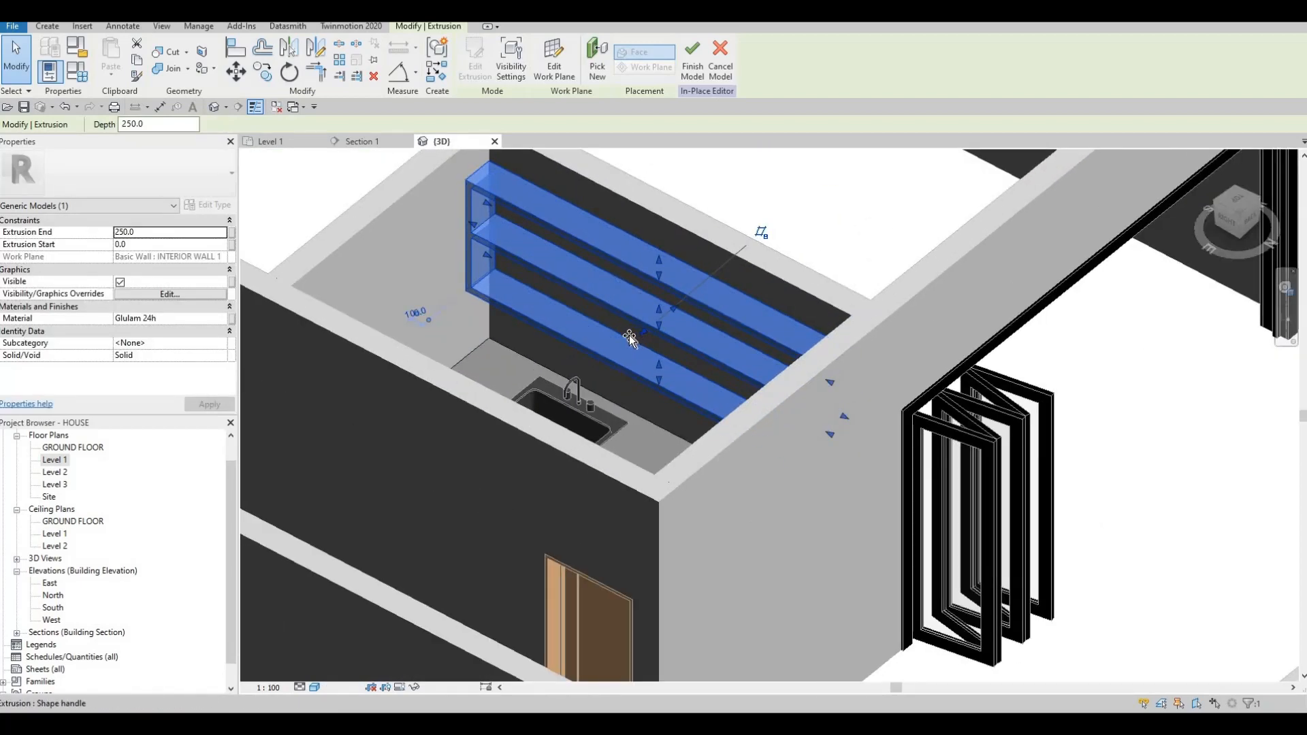
pyautogui.moveTo(629, 335); pyautogui.dragTo(605, 370)
pyautogui.keyDown('shift'); pyautogui.moveTo(606, 369); pyautogui.dragTo(614, 339, button='middle'); pyautogui.keyUp('shift')
pyautogui.moveTo(614, 339); pyautogui.dragTo(577, 337)
pyautogui.press('Escape')
pyautogui.keyDown('shift'); pyautogui.moveTo(578, 336); pyautogui.dragTo(531, 286, button='middle'); pyautogui.keyUp('shift')
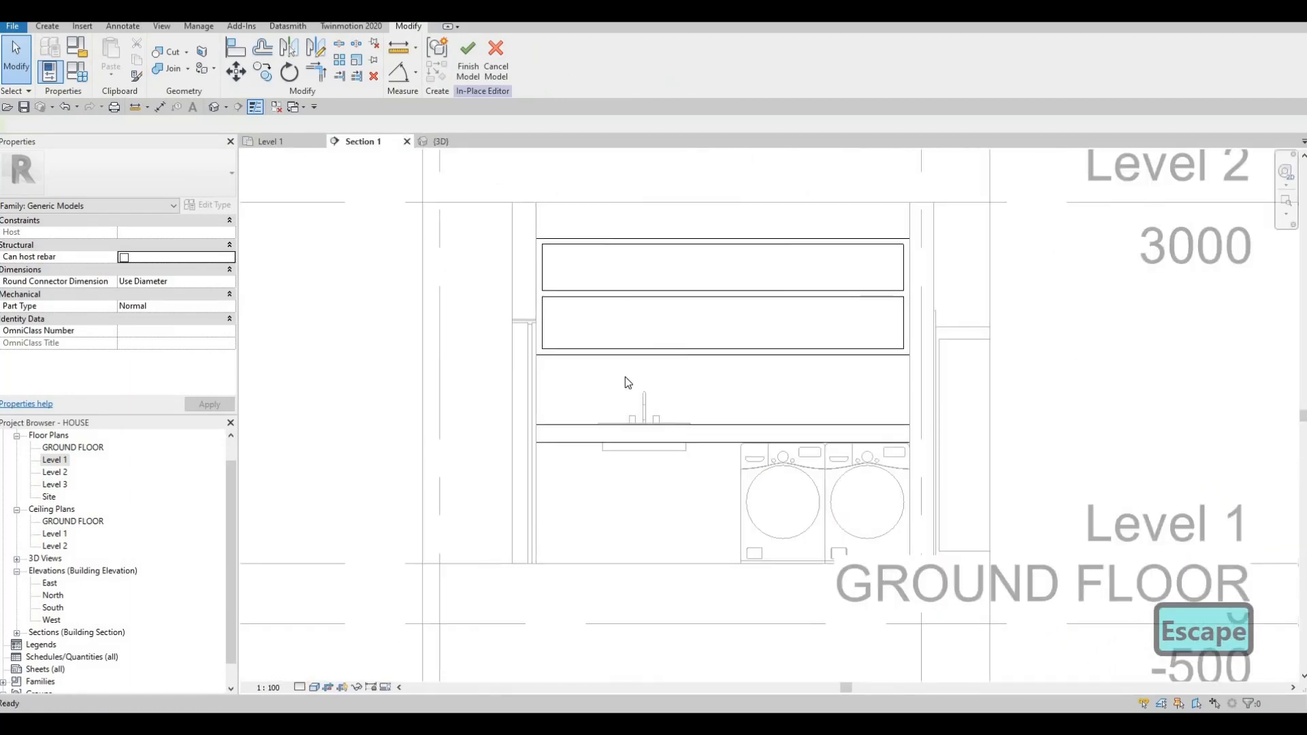
# Start another solid extrusion in the laundry section, picking the wall face behind the shelves as its work plane
pyautogui.moveTo(691, 520); pyautogui.dragTo(623, 438, button='middle')
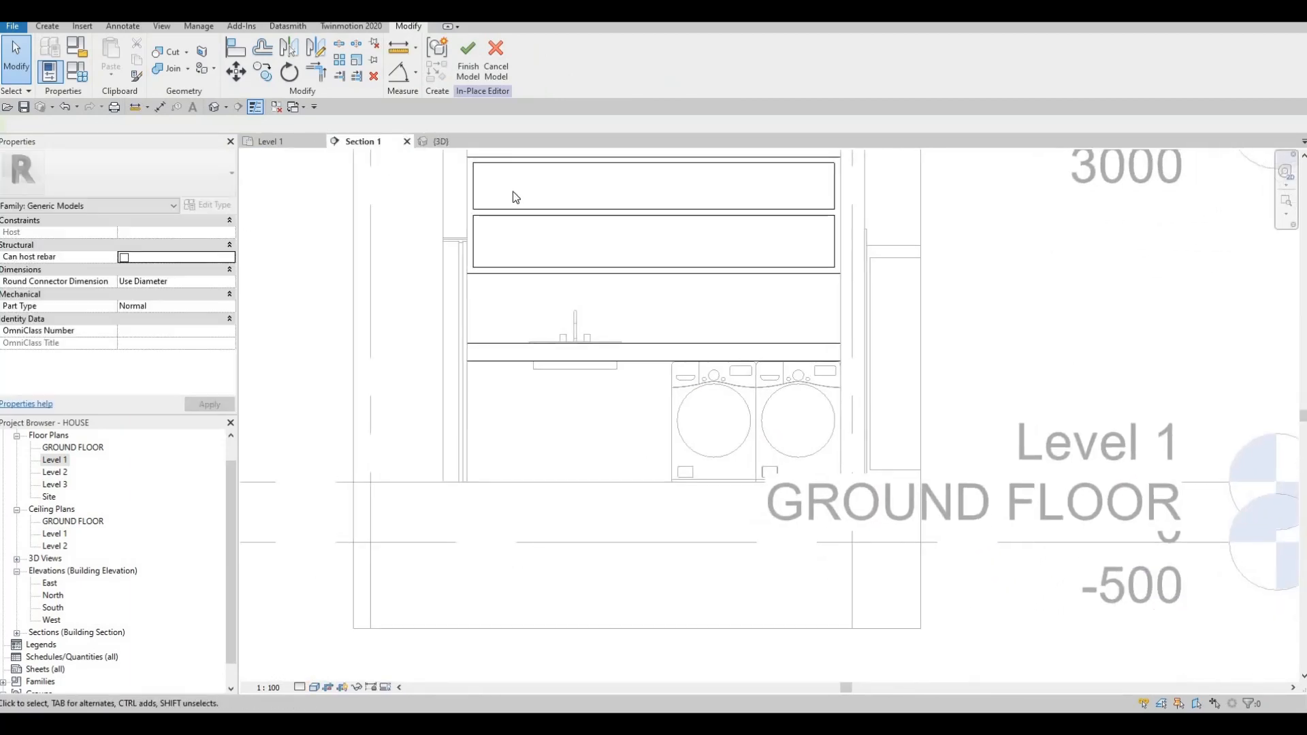
pyautogui.click(46, 26)
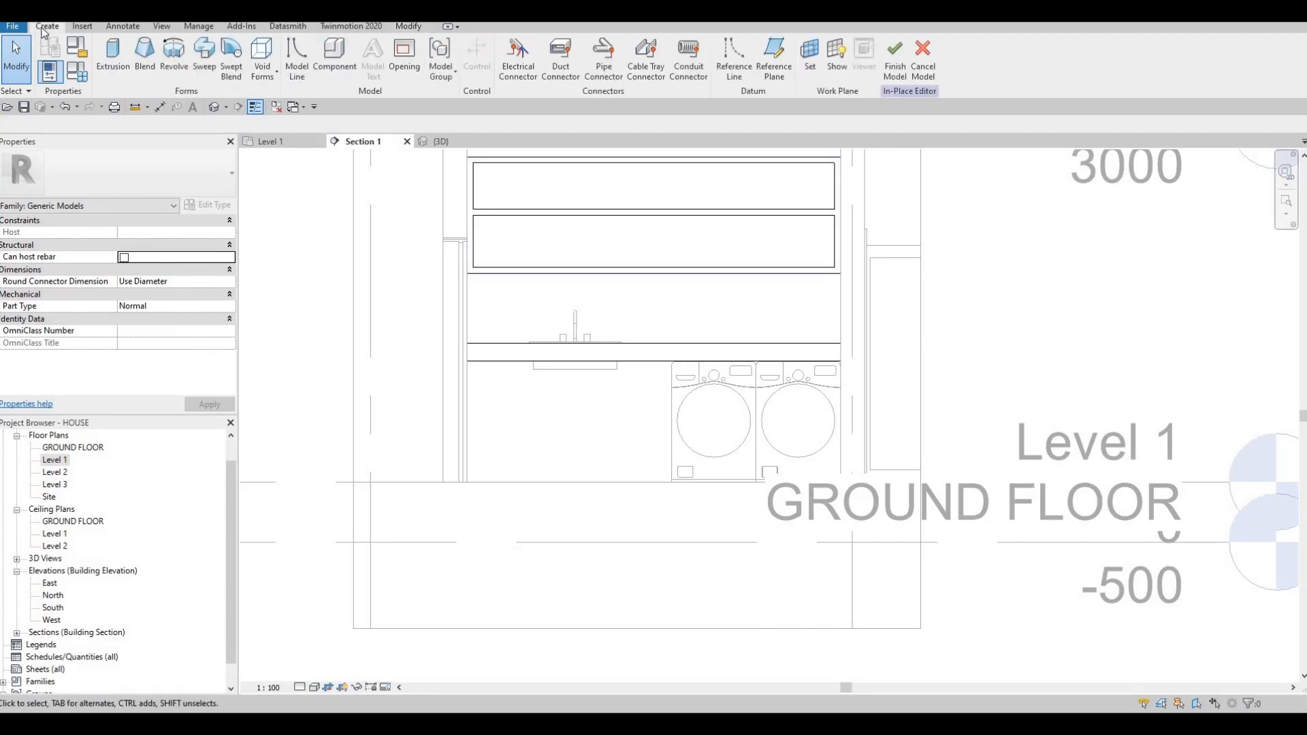
pyautogui.click(117, 59)
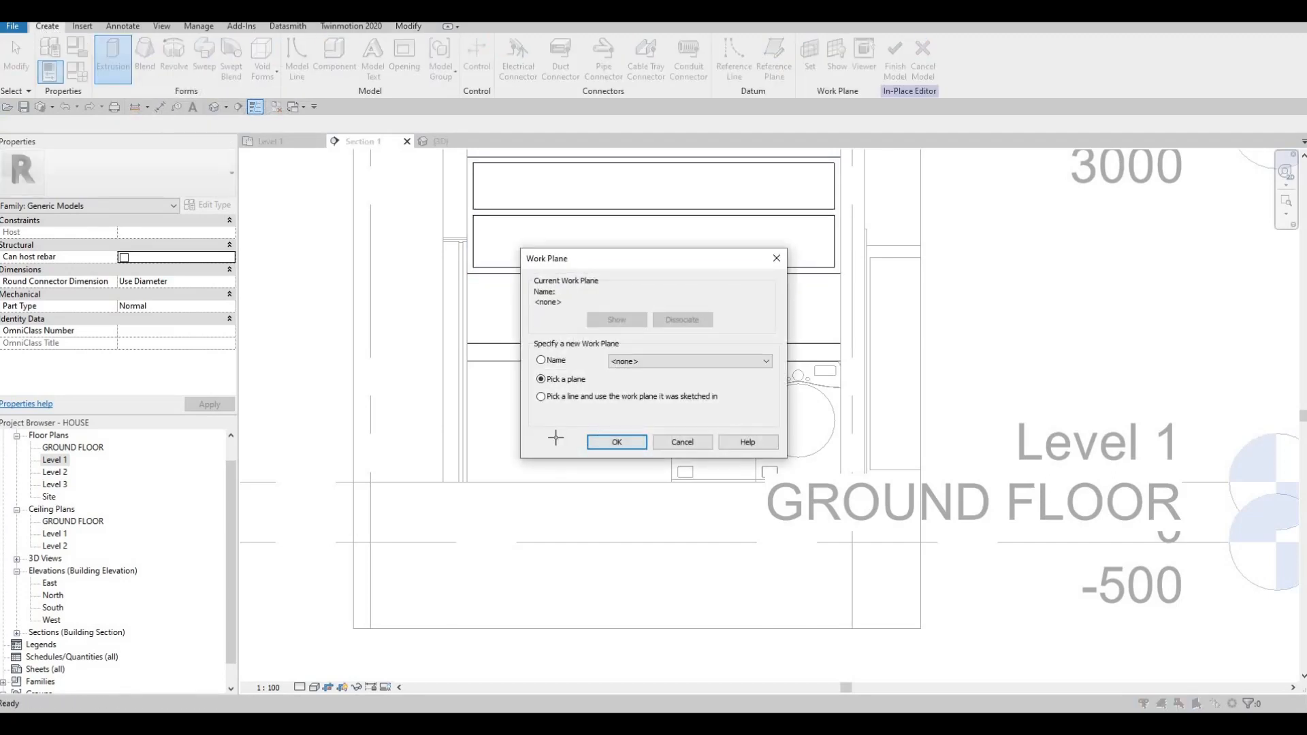
pyautogui.press('Return')
pyautogui.click(506, 188)
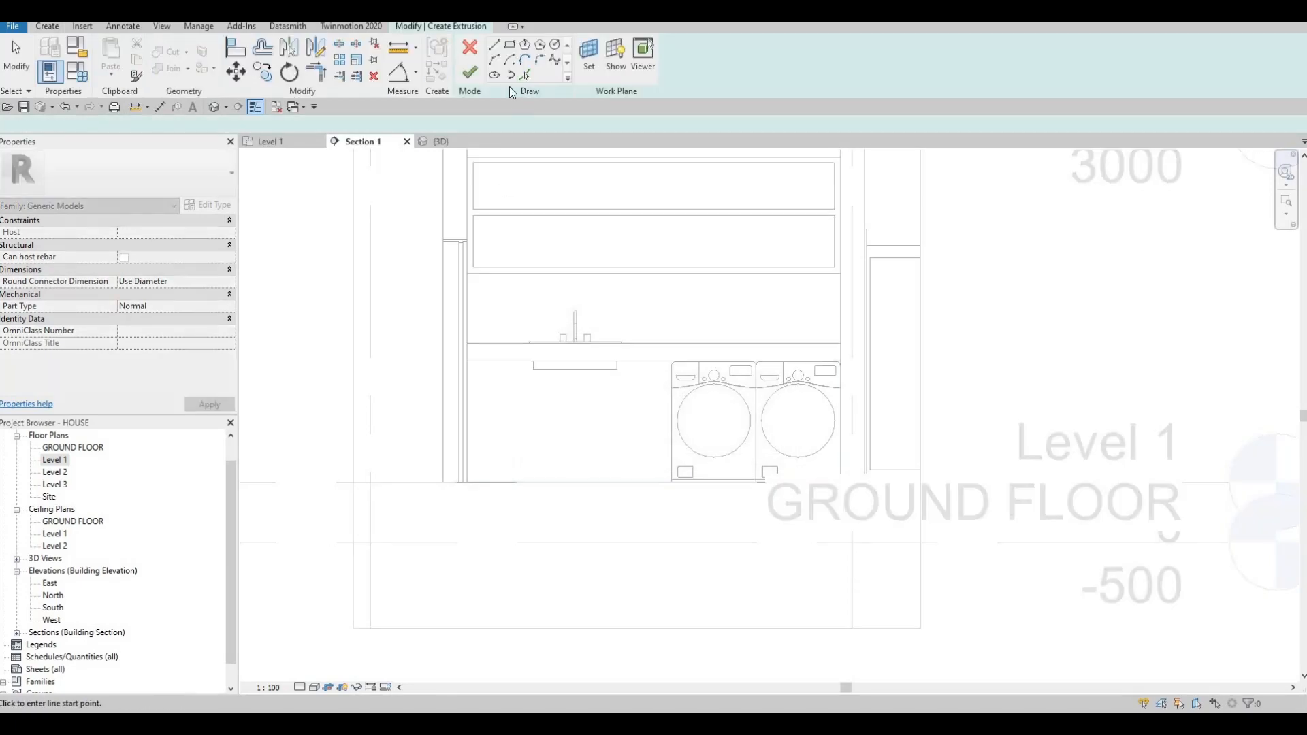
# Sketch a rectangular cabinet profile 1700 mm wide, from the counter's underside to the floor, between the side wall and the washers
pyautogui.click(468, 362)
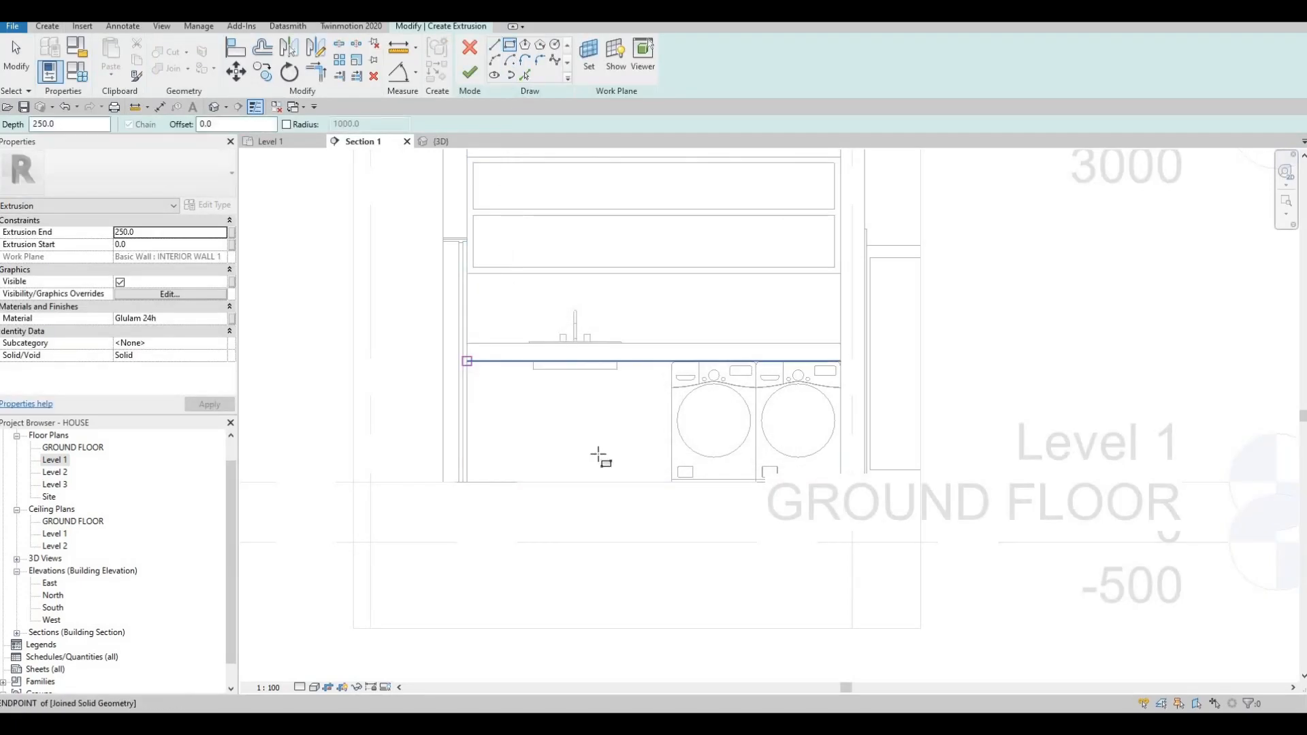
pyautogui.scroll(2, 674, 478)
pyautogui.click(675, 479)
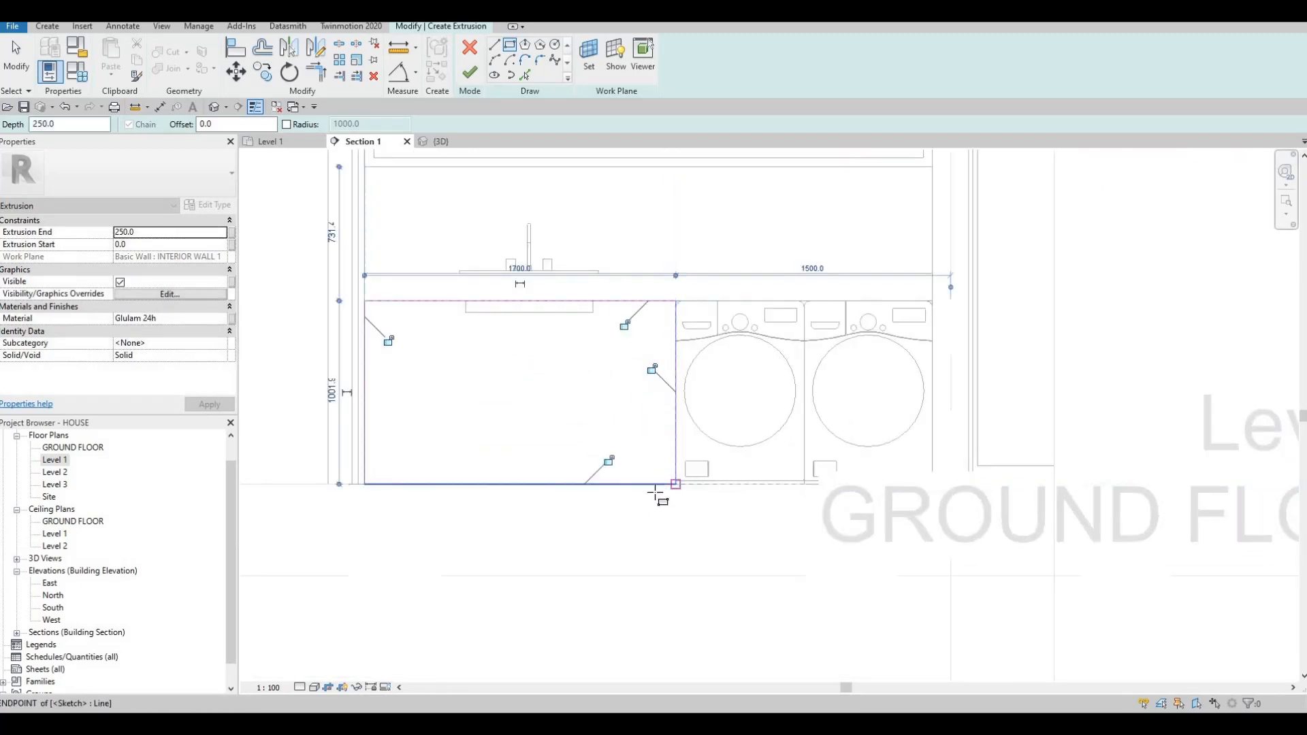
pyautogui.press('Escape')
pyautogui.scroll(2, 664, 477)
# Set the cabinet extrusion's material to Glulam 28c and finish the extrusion at 250 mm depth
pyautogui.click(222, 322)
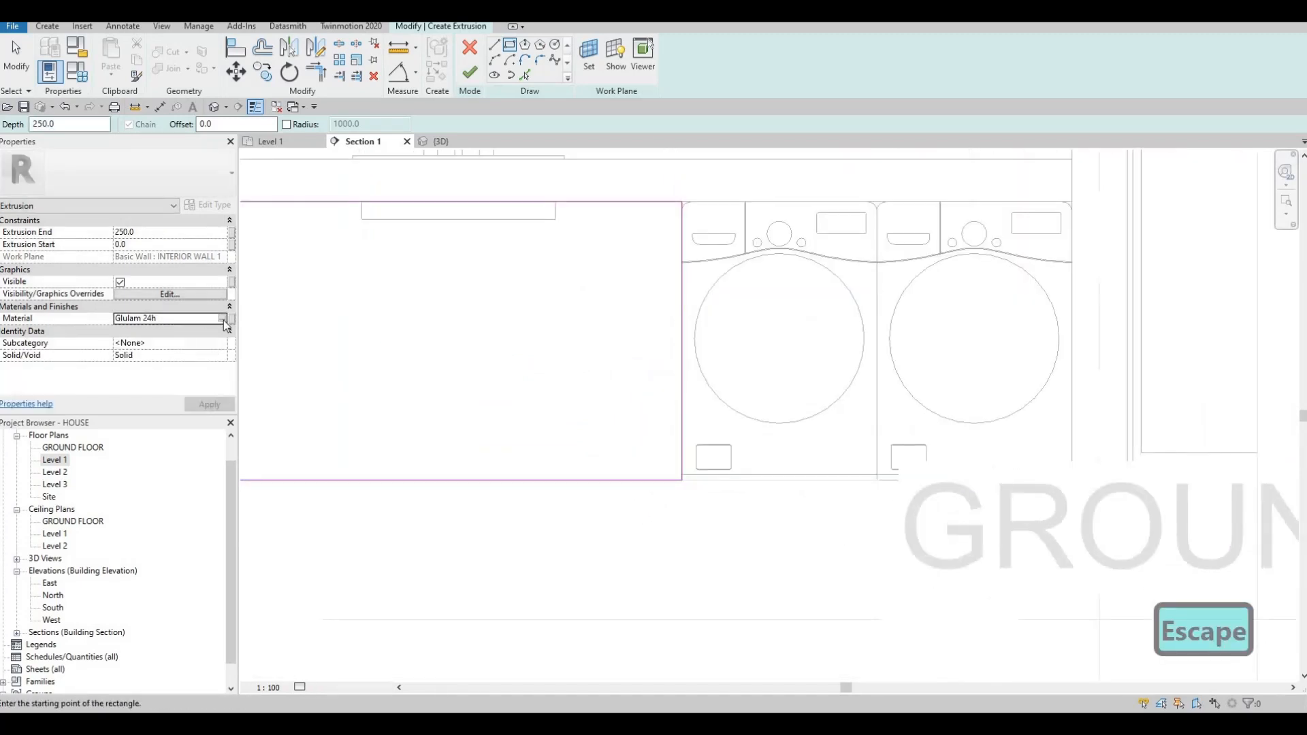
pyautogui.click(223, 320)
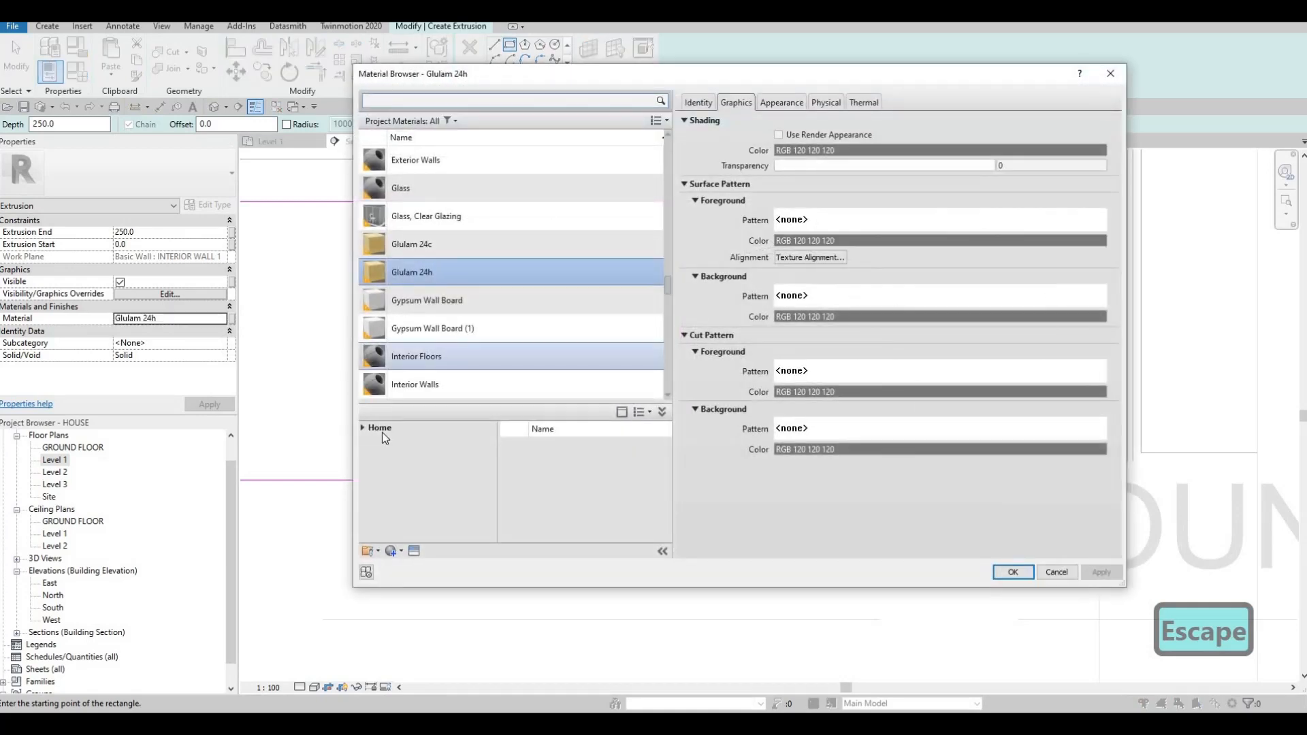
pyautogui.click(363, 428)
pyautogui.click(369, 452)
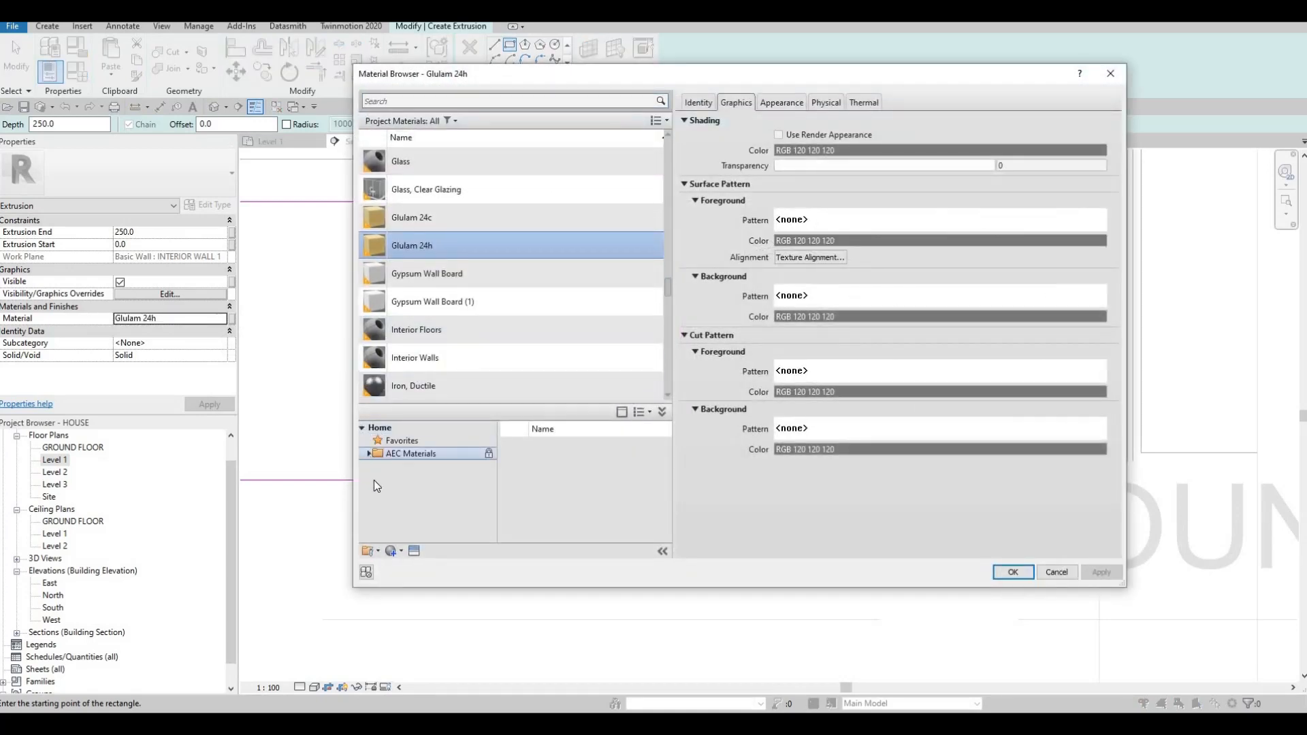
pyautogui.scroll(-2, 418, 517)
pyautogui.scroll(-3, 417, 519)
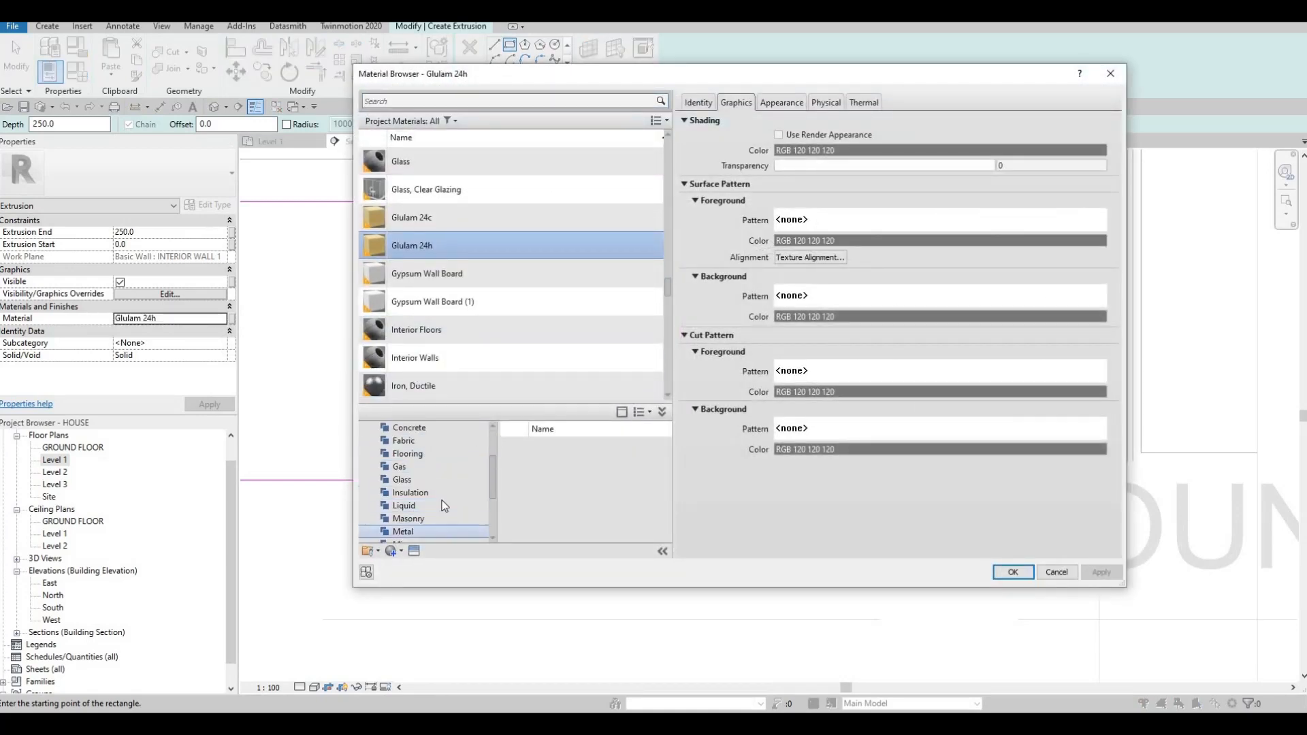
pyautogui.click(415, 532)
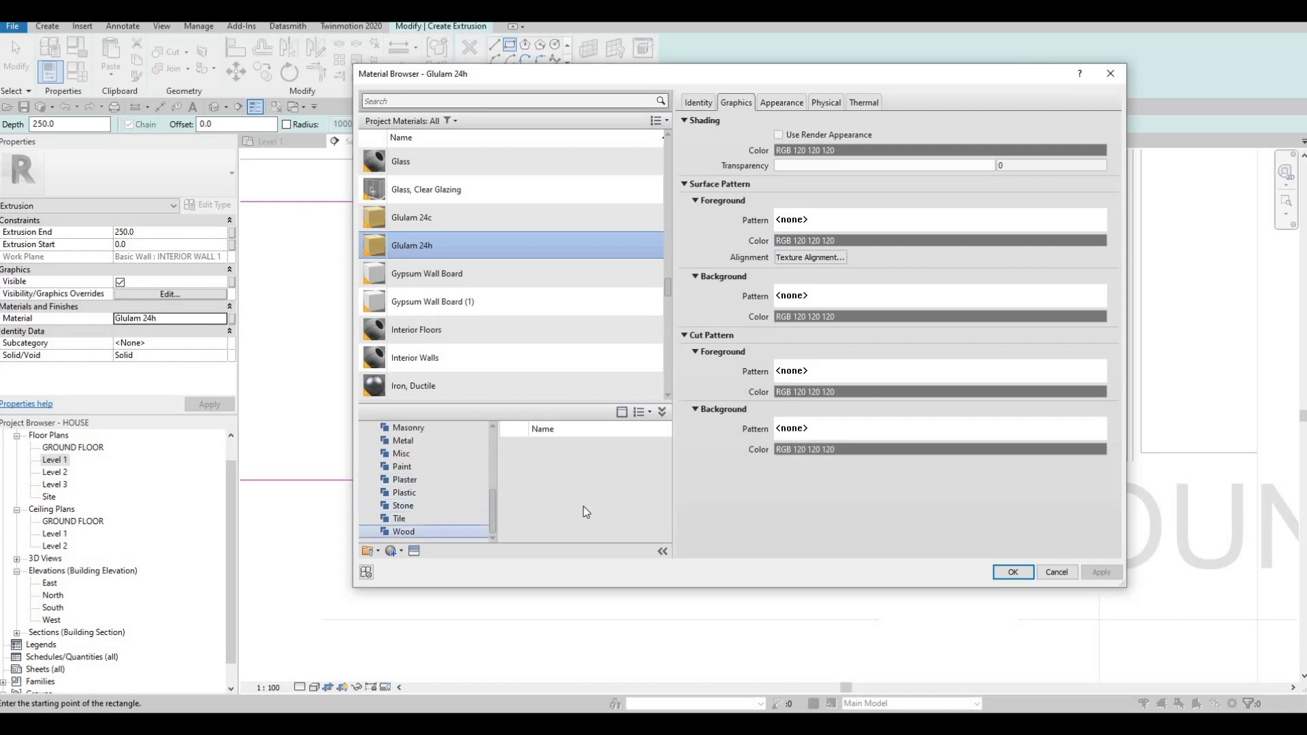
pyautogui.scroll(-5, 608, 486)
pyautogui.scroll(3, 605, 482)
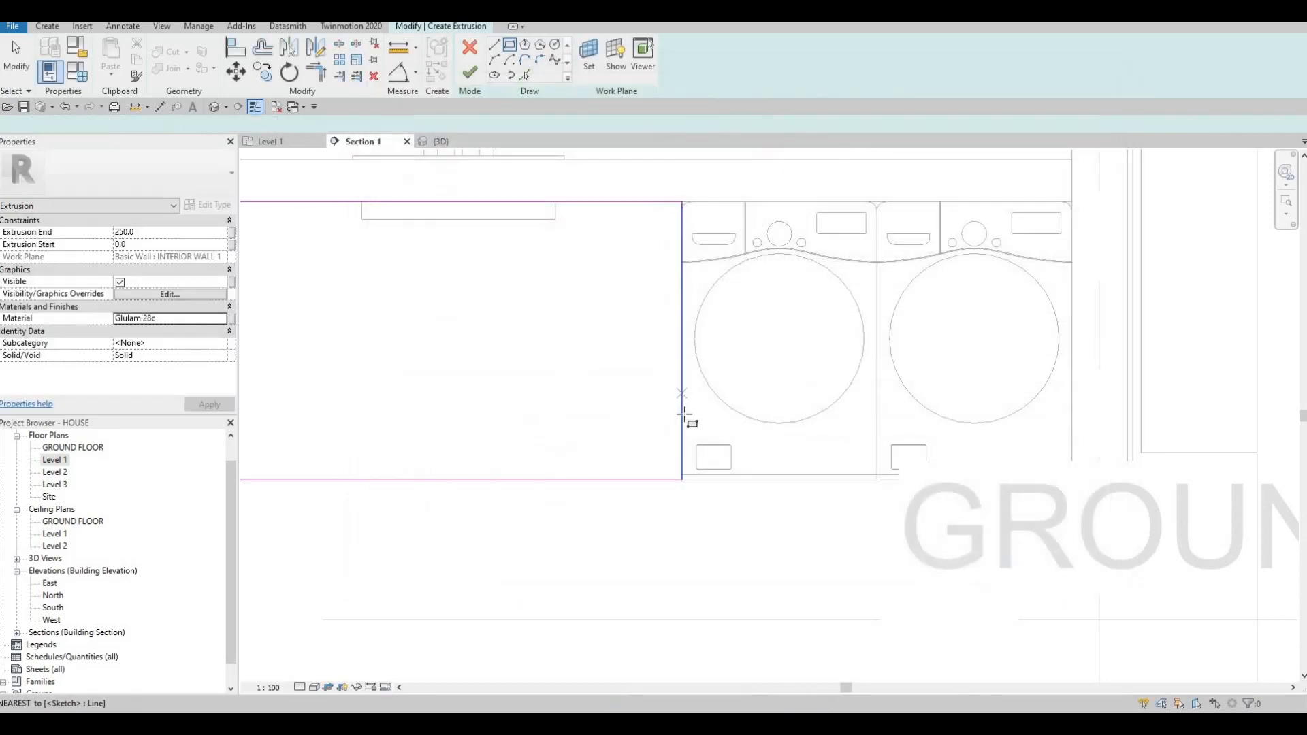
pyautogui.moveTo(618, 301); pyautogui.dragTo(725, 352, button='middle')
pyautogui.scroll(-2, 724, 352)
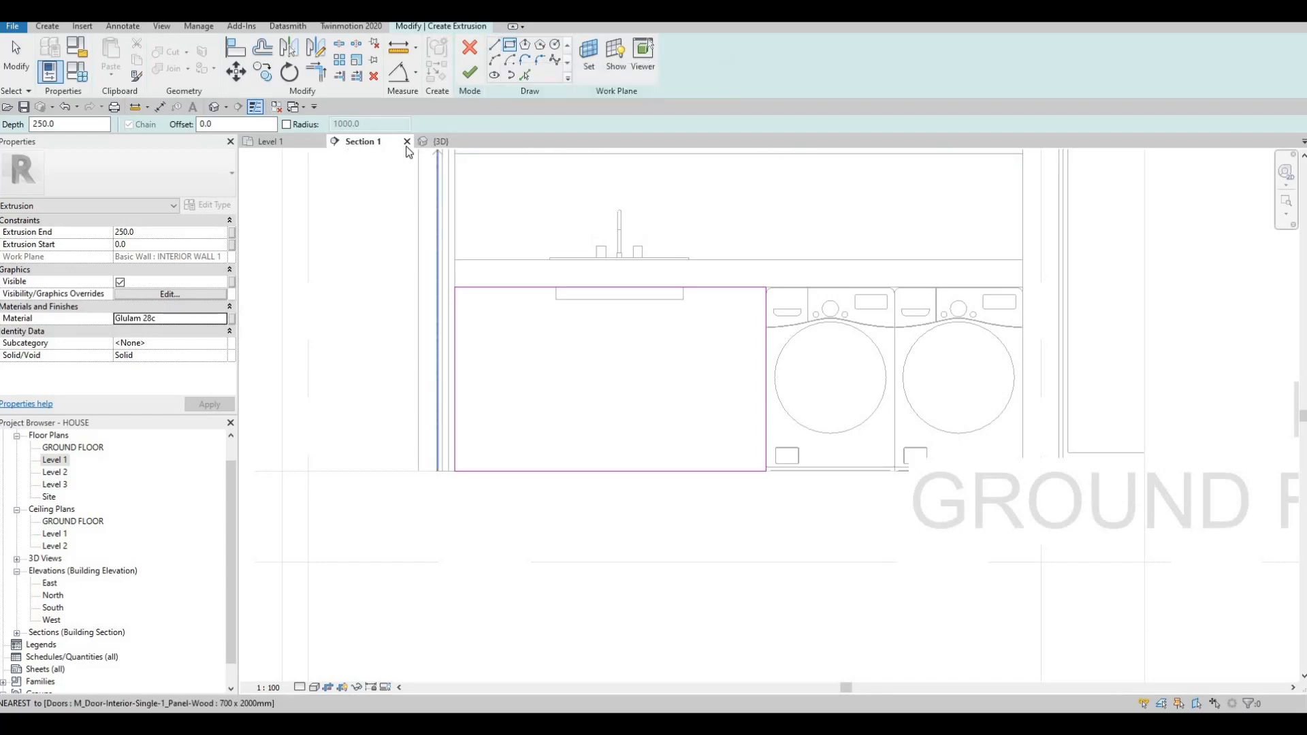
pyautogui.click(469, 72)
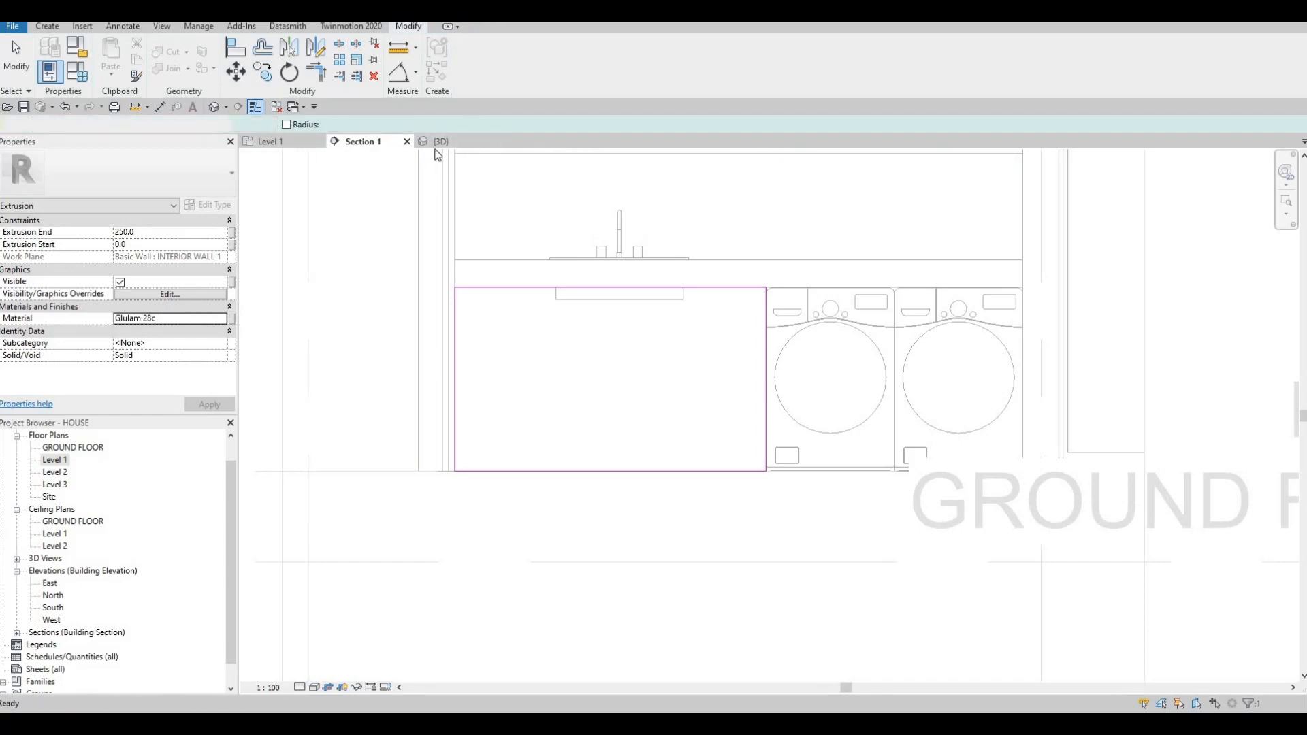
# In the 3D view, stretch the cabinet's front face outward beneath the counter to line up with the washer fronts
pyautogui.click(441, 141)
pyautogui.keyDown('shift'); pyautogui.moveTo(379, 327); pyautogui.dragTo(618, 351, button='middle'); pyautogui.keyUp('shift')
pyautogui.moveTo(504, 485); pyautogui.dragTo(604, 403, button='middle')
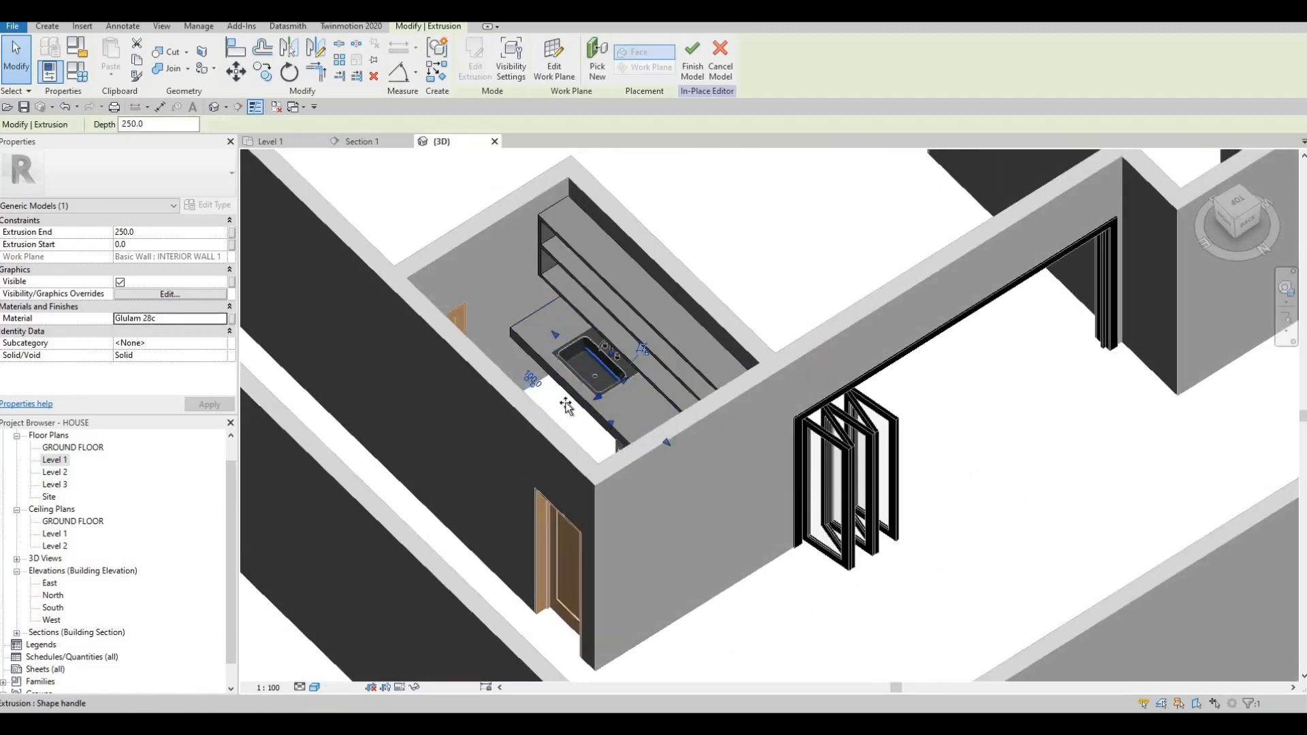
pyautogui.moveTo(568, 407); pyautogui.dragTo(556, 407)
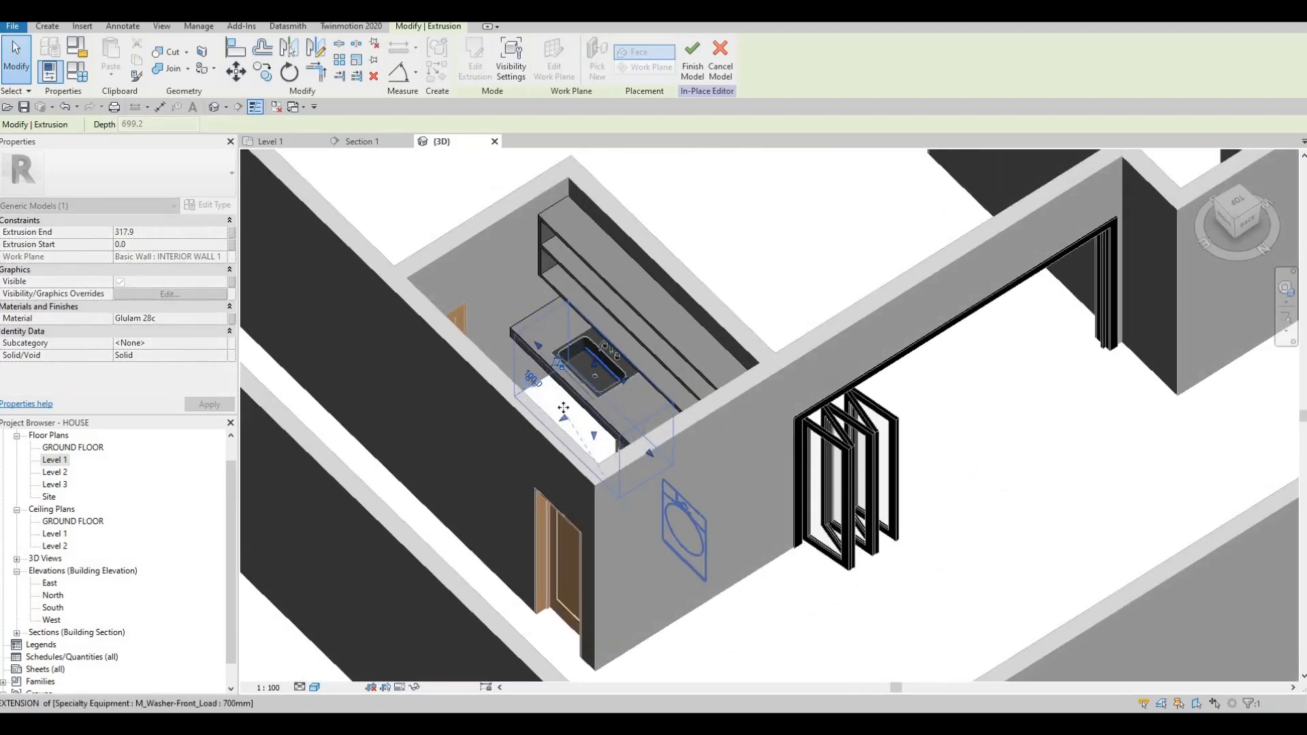
pyautogui.moveTo(594, 434)
pyautogui.keyDown('shift'); pyautogui.mouseDown(button='middle')
pyautogui.moveTo(507, 435)
pyautogui.moveTo(602, 439)
pyautogui.moveTo(583, 442)
pyautogui.mouseUp(button='middle'); pyautogui.keyUp('shift')
pyautogui.scroll(3, 583, 442)
pyautogui.keyDown('shift'); pyautogui.moveTo(718, 500); pyautogui.dragTo(684, 505, button='middle'); pyautogui.keyUp('shift')
pyautogui.keyDown('shift'); pyautogui.moveTo(607, 471); pyautogui.dragTo(645, 409, button='middle'); pyautogui.keyUp('shift')
pyautogui.press('Escape')
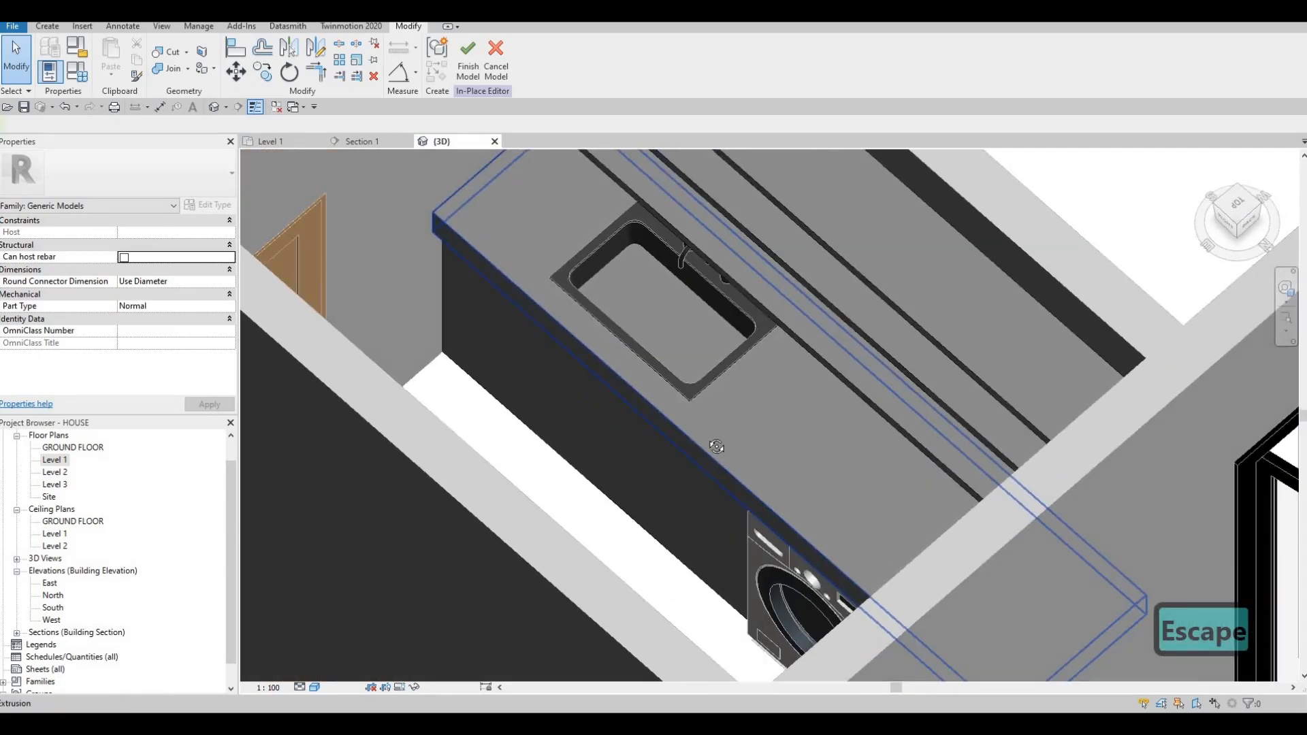
# Examine the laundry cabinet from several angles, and the sink counter in the small bathroom near the double entrance door
pyautogui.keyDown('shift'); pyautogui.moveTo(806, 466); pyautogui.dragTo(111, 446, button='middle'); pyautogui.keyUp('shift')
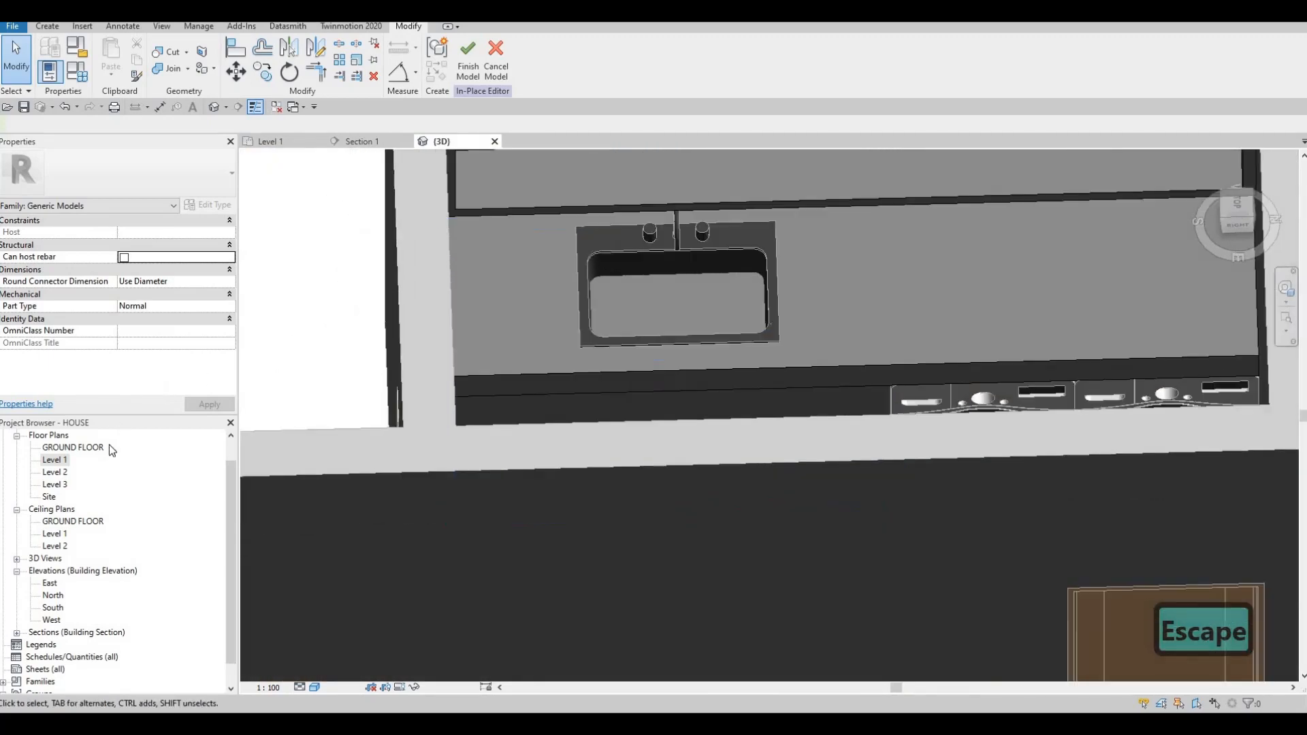
pyautogui.keyDown('shift'); pyautogui.moveTo(799, 451); pyautogui.dragTo(826, 333, button='middle'); pyautogui.keyUp('shift')
pyautogui.scroll(-4, 712, 260)
pyautogui.scroll(1, 743, 322)
pyautogui.scroll(-2, 587, 351)
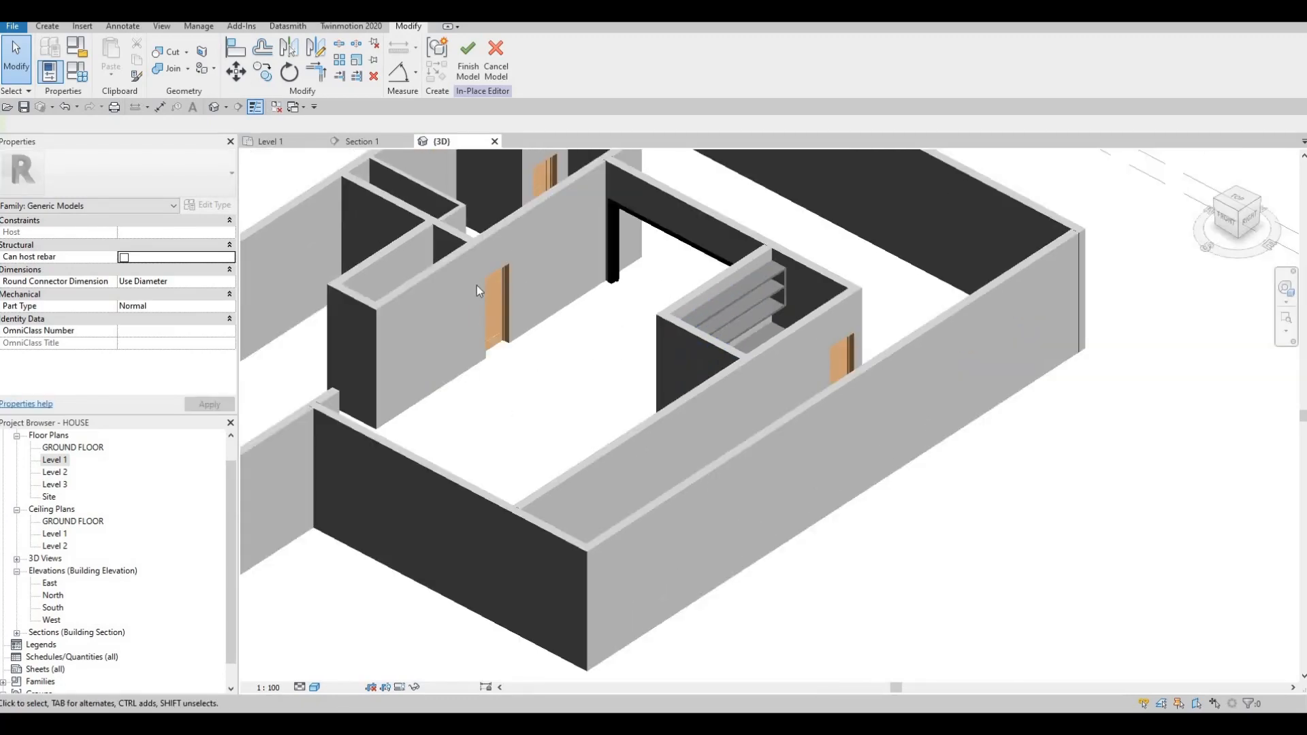
pyautogui.keyDown('shift'); pyautogui.moveTo(476, 284); pyautogui.dragTo(636, 177, button='middle'); pyautogui.keyUp('shift')
pyautogui.scroll(2, 639, 544)
pyautogui.keyDown('shift'); pyautogui.moveTo(540, 493); pyautogui.dragTo(663, 671, button='middle'); pyautogui.keyUp('shift')
pyautogui.scroll(-2, 566, 420)
pyautogui.keyDown('shift'); pyautogui.moveTo(472, 343); pyautogui.dragTo(542, 302, button='middle'); pyautogui.keyUp('shift')
pyautogui.moveTo(770, 262); pyautogui.dragTo(543, 312, button='middle')
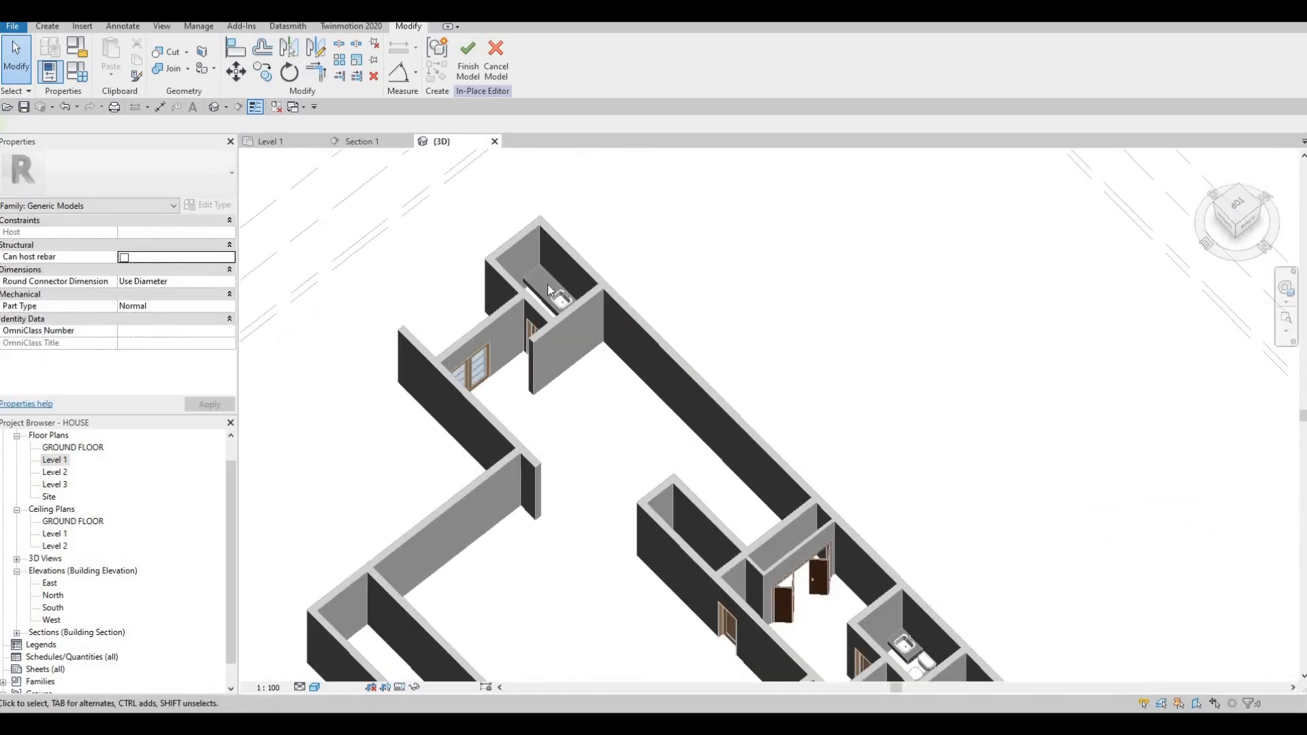
pyautogui.scroll(4, 553, 327)
pyautogui.keyDown('shift'); pyautogui.moveTo(436, 367); pyautogui.dragTo(319, 368, button='middle'); pyautogui.keyUp('shift')
pyautogui.moveTo(1008, 286); pyautogui.dragTo(462, 346, button='middle')
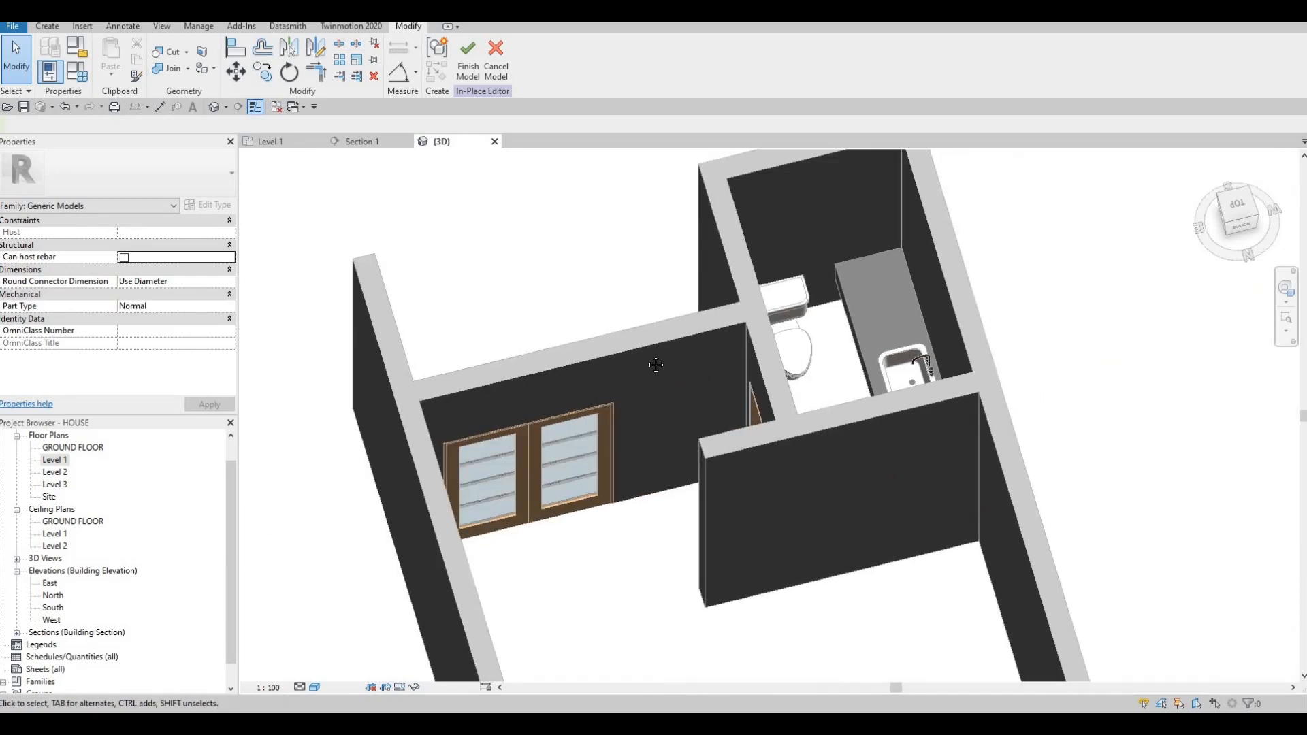
pyautogui.scroll(2, 655, 365)
pyautogui.moveTo(860, 198); pyautogui.dragTo(650, 227, button='middle')
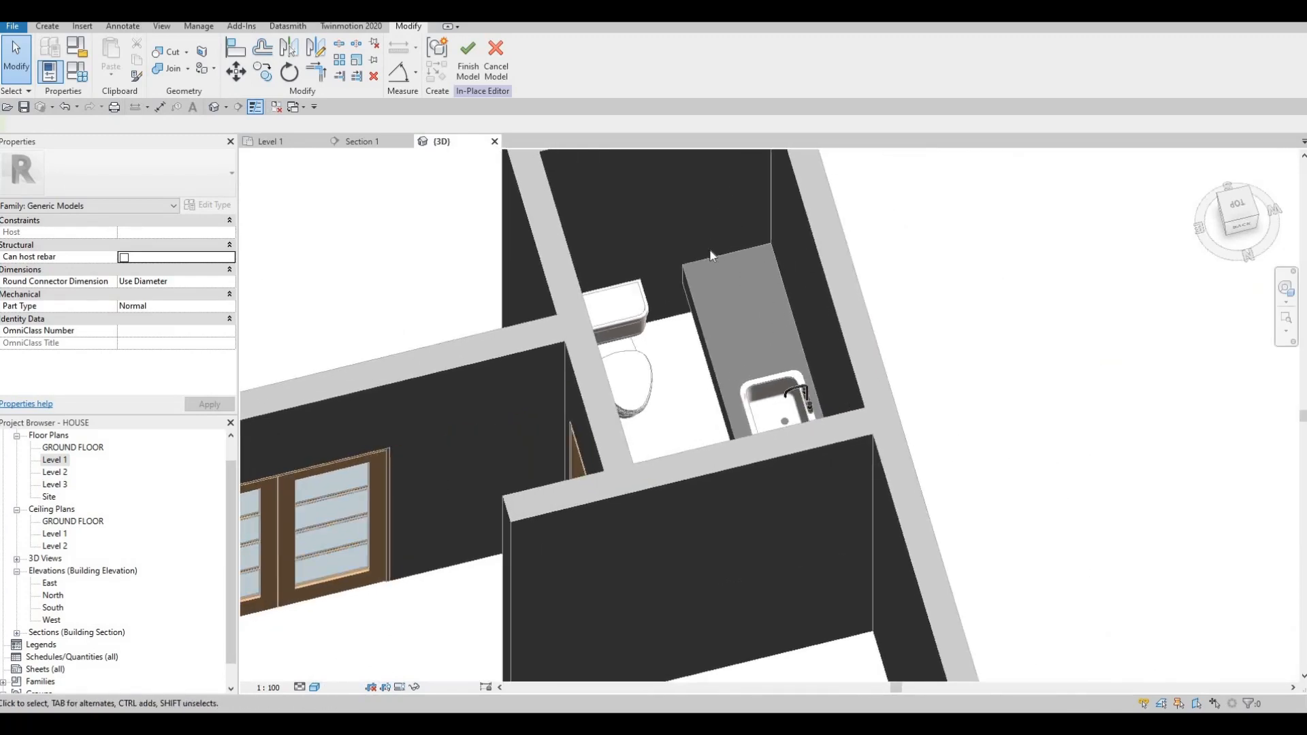
# Return to the Level 1 floor plan and finish the laundry in-place model
pyautogui.click(48, 461)
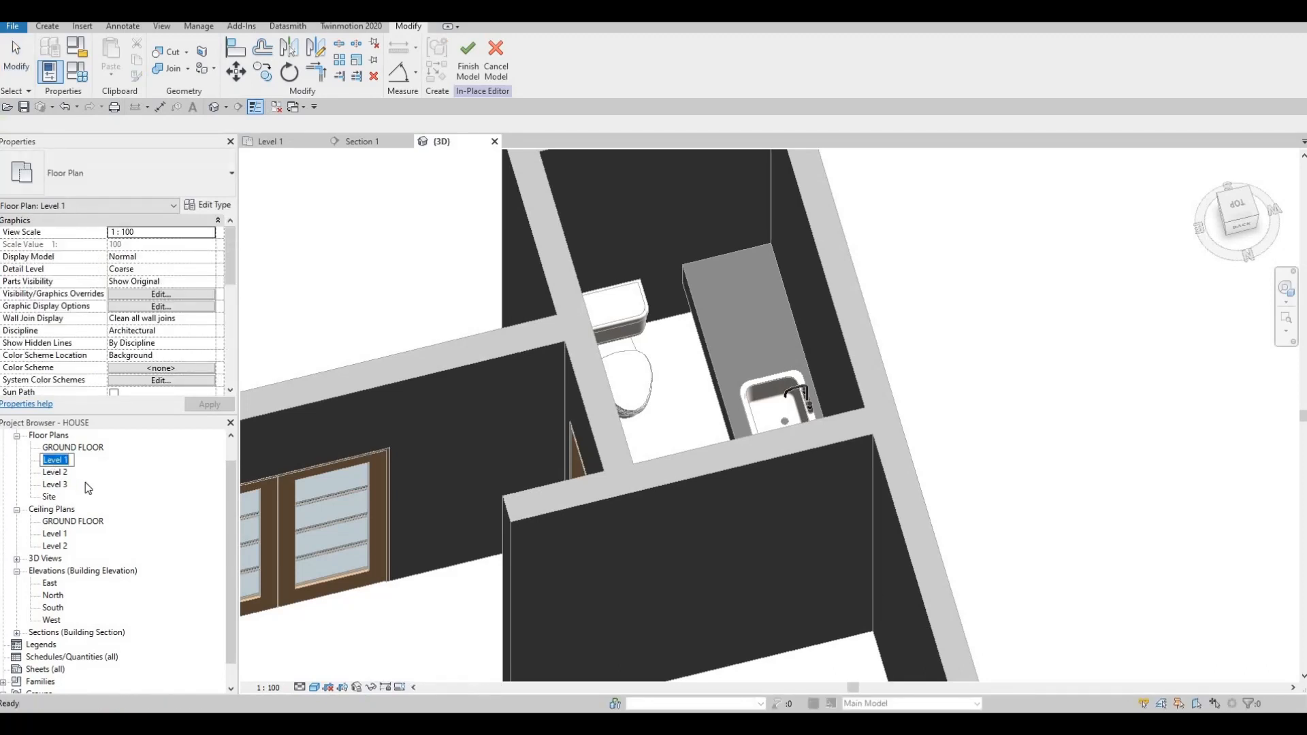
pyautogui.press('Escape')
pyautogui.press('Escape')
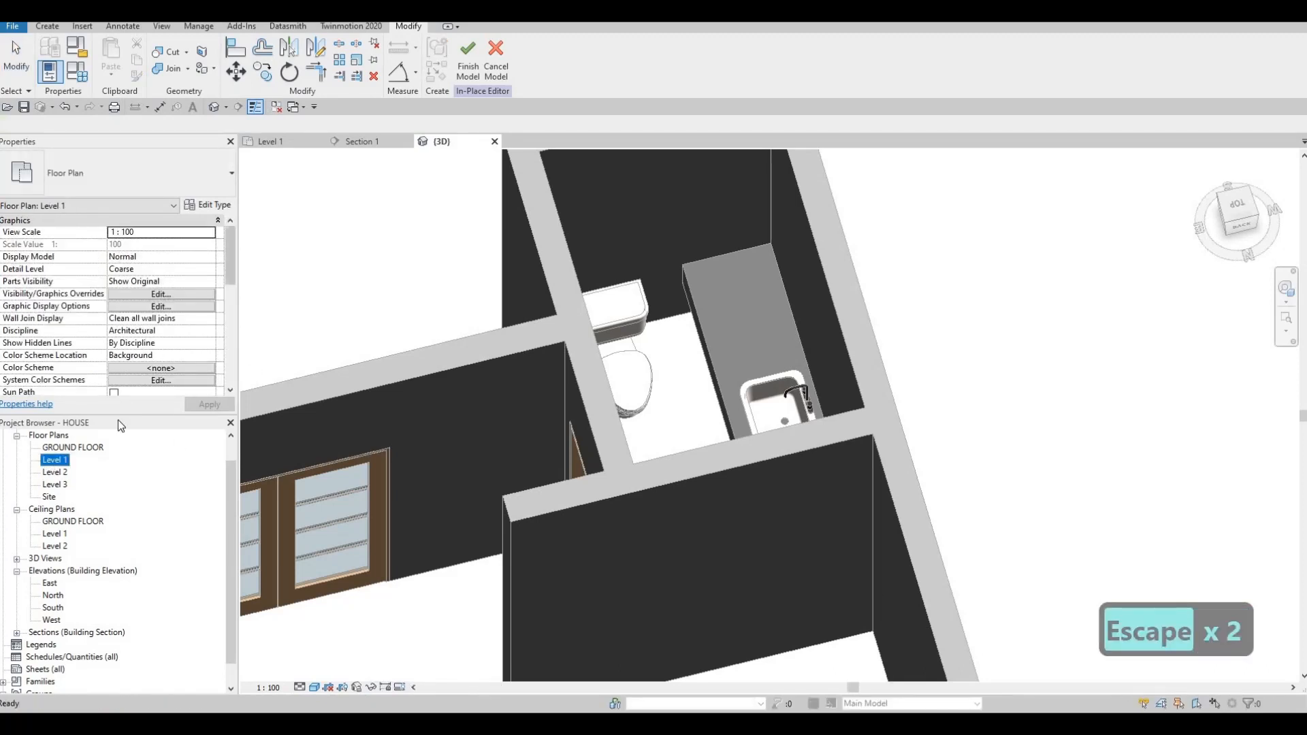
pyautogui.doubleClick(56, 460)
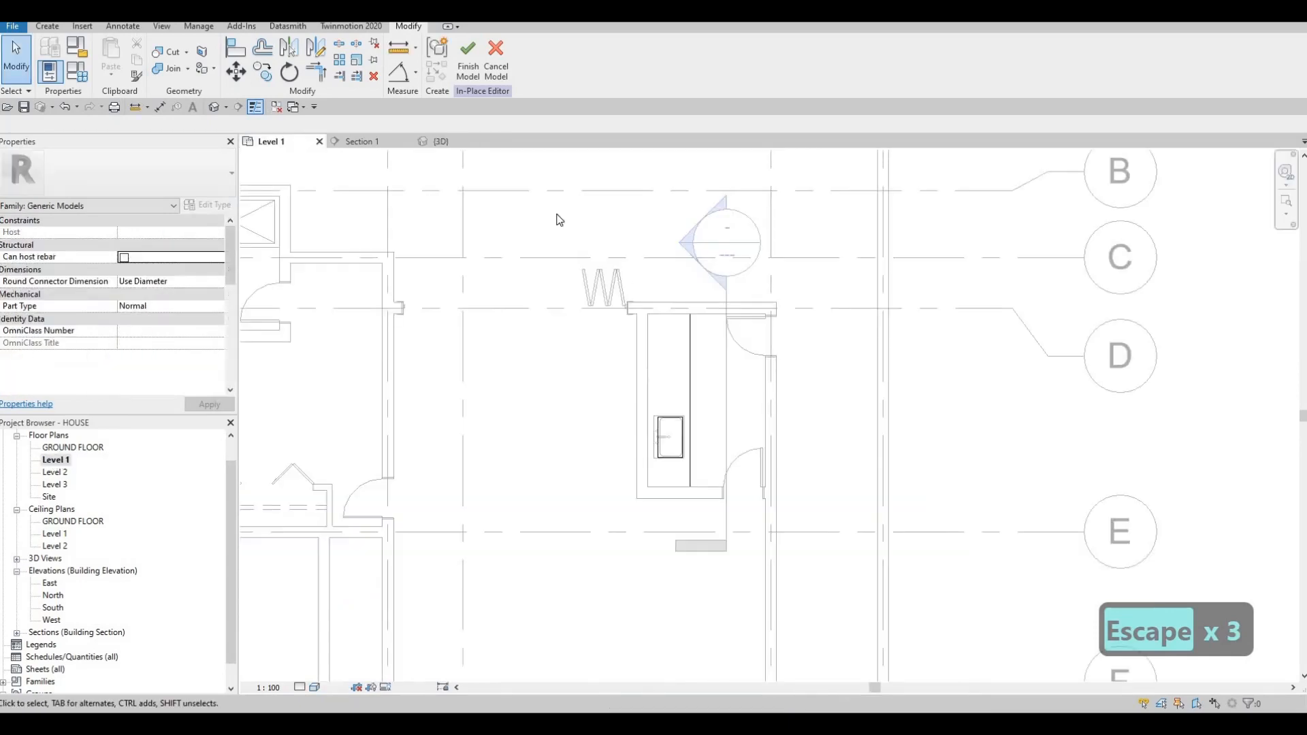
pyautogui.scroll(-4, 554, 219)
pyautogui.click(477, 73)
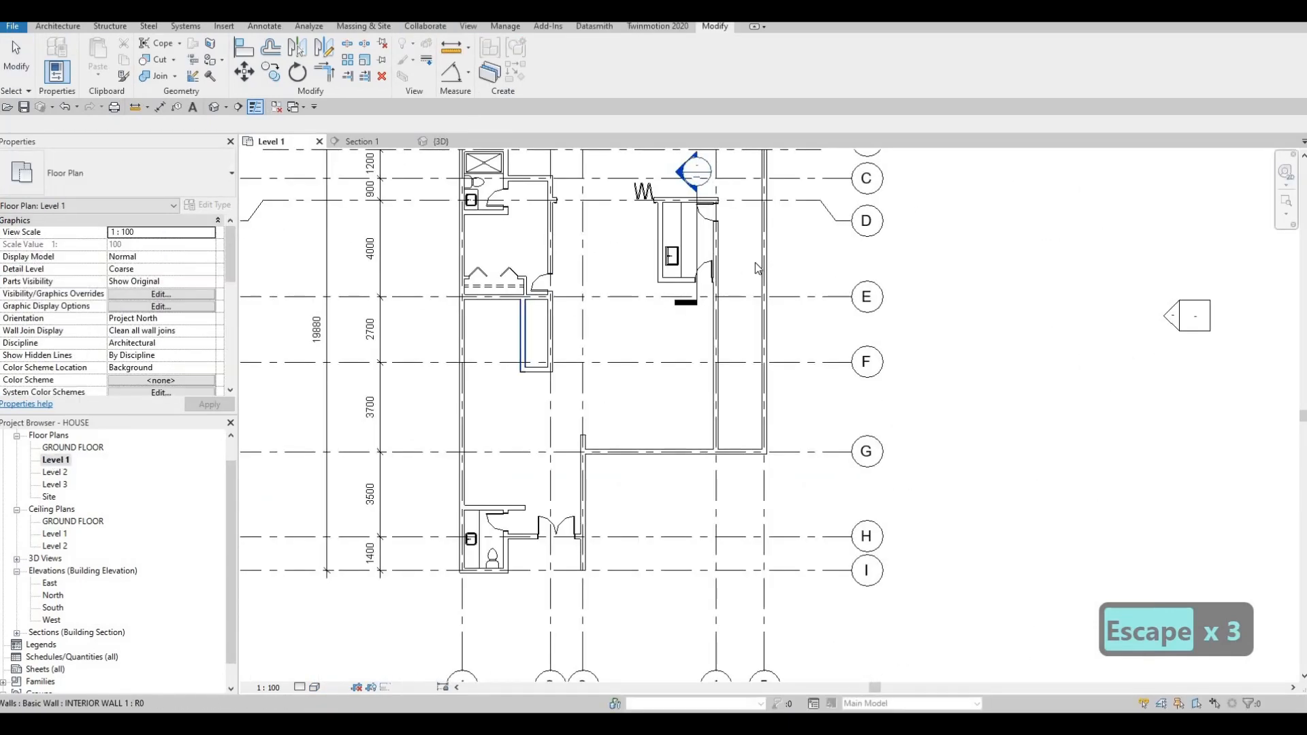
pyautogui.press('Escape')
# Move the section line from the laundry to the small bathroom near grids 1 and H–I, and open its section view
pyautogui.scroll(-2, 798, 233)
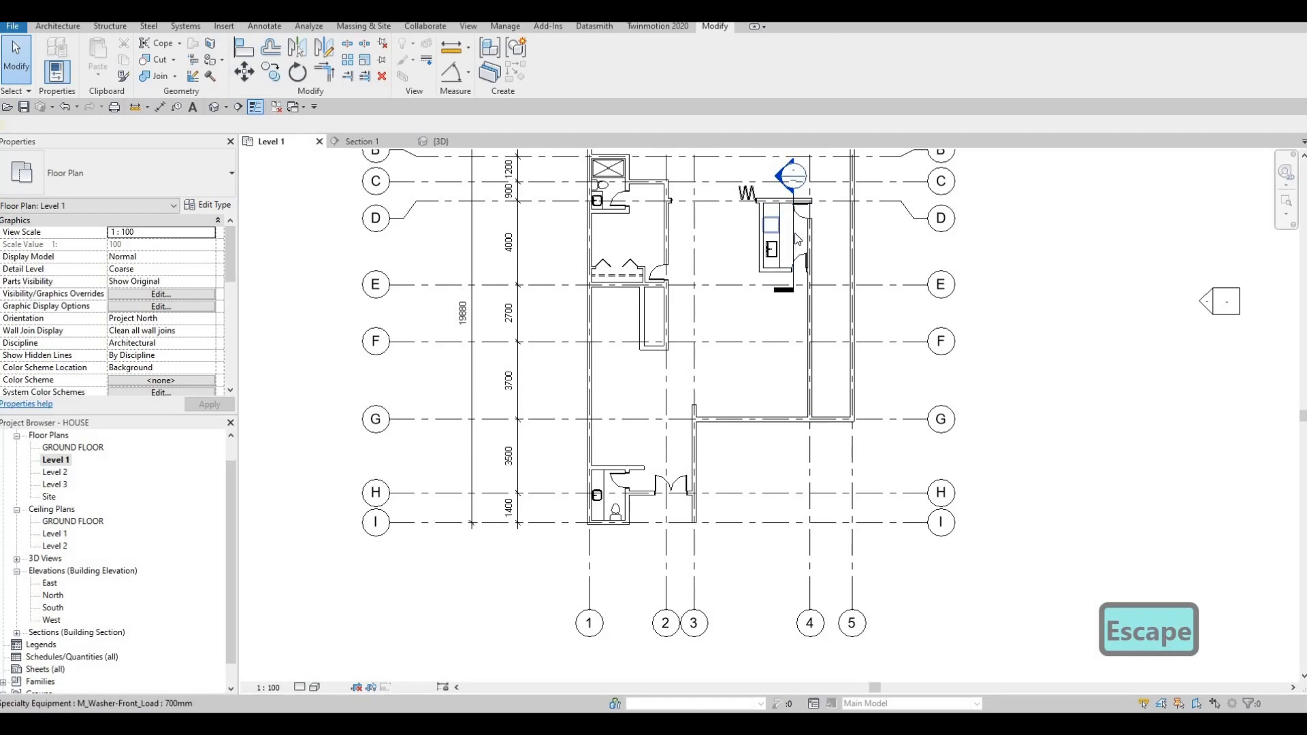
pyautogui.press('Escape')
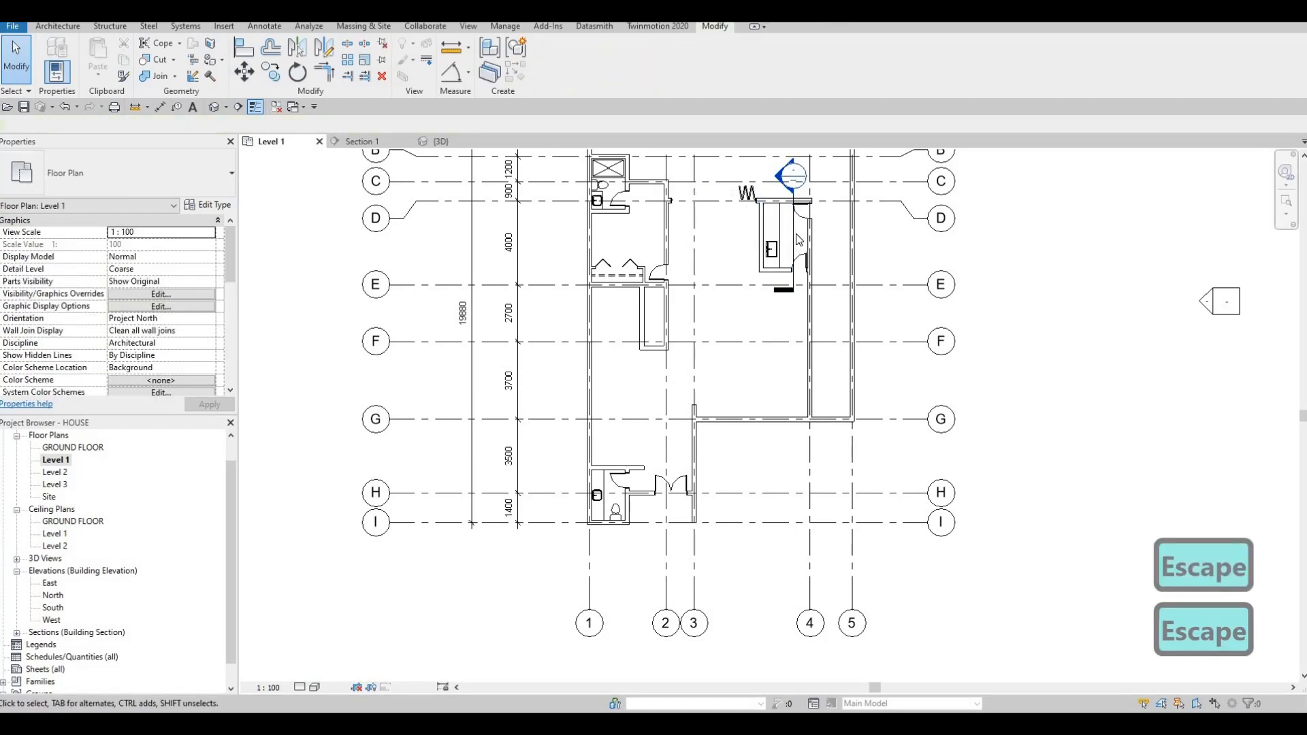
pyautogui.moveTo(793, 226); pyautogui.dragTo(635, 497)
pyautogui.press('Escape')
pyautogui.press('Escape')
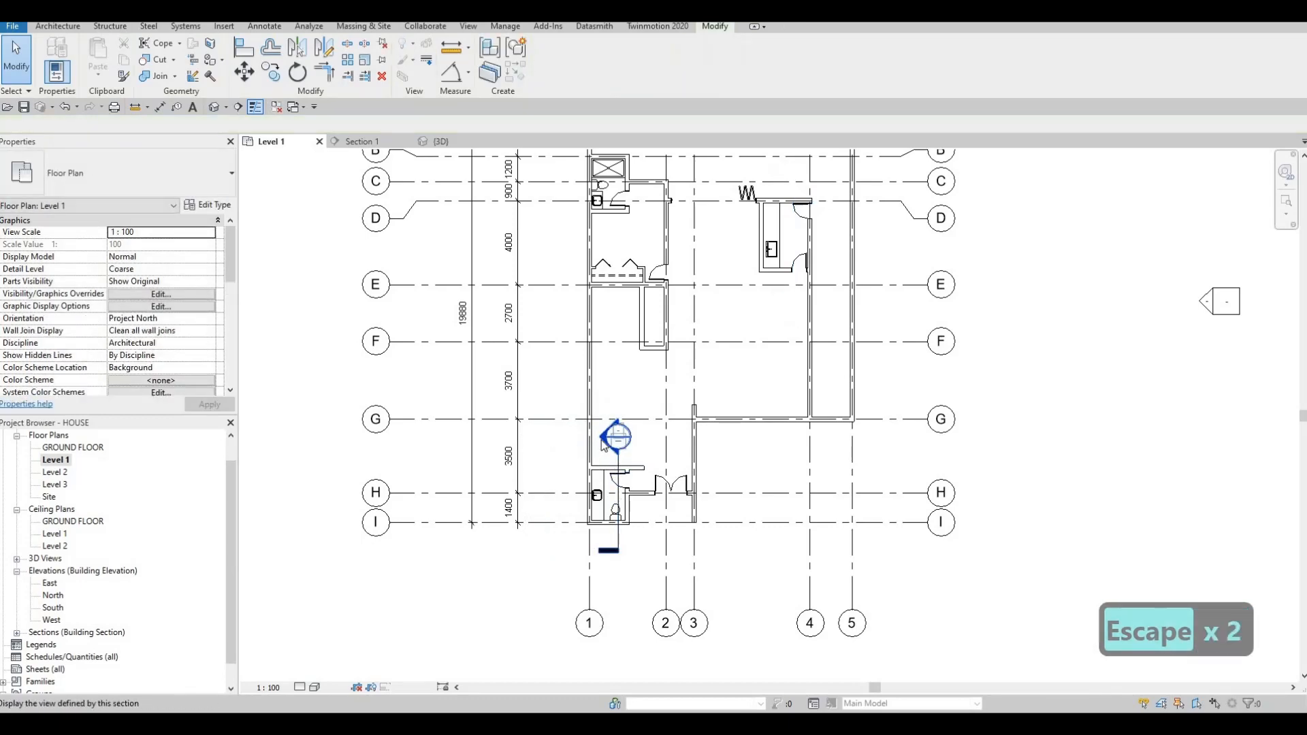
pyautogui.doubleClick(630, 429)
pyautogui.scroll(-4, 669, 426)
pyautogui.press('Escape')
pyautogui.press('Escape')
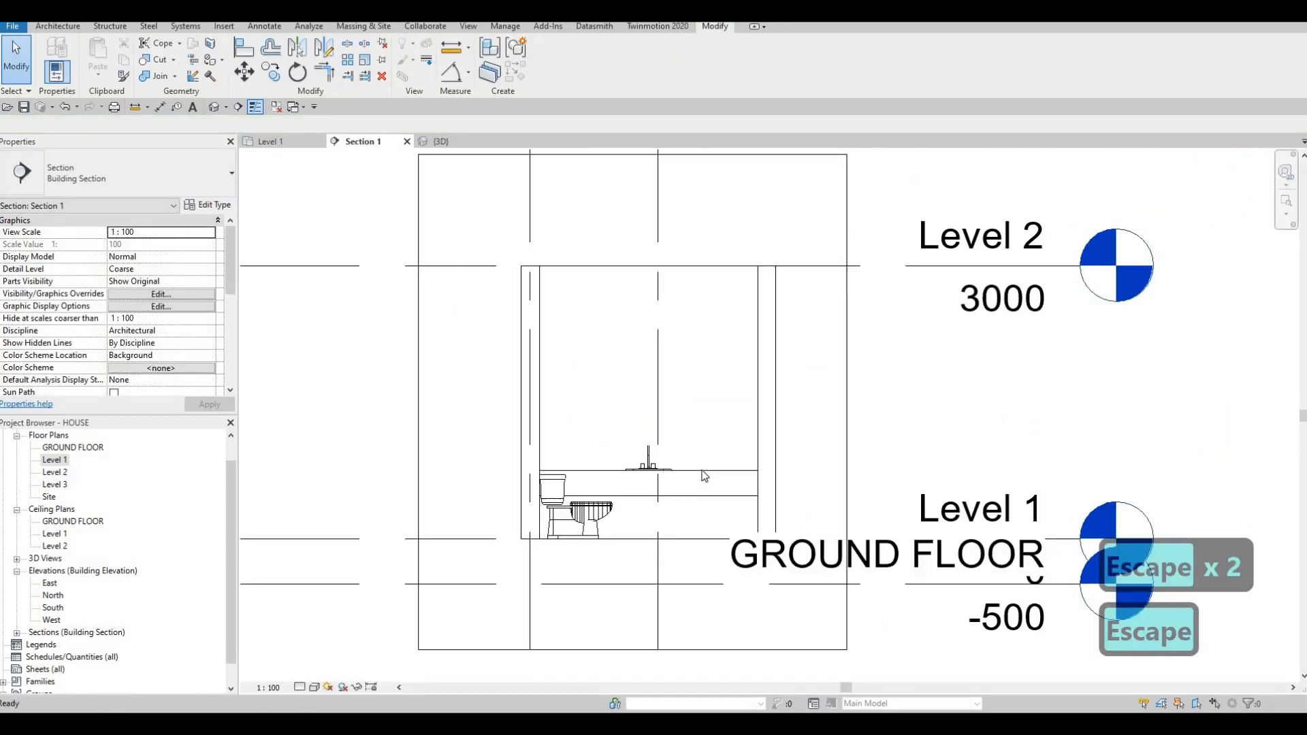
# Create a new in-place component in the Generic Models category, keeping the default name
pyautogui.click(704, 476)
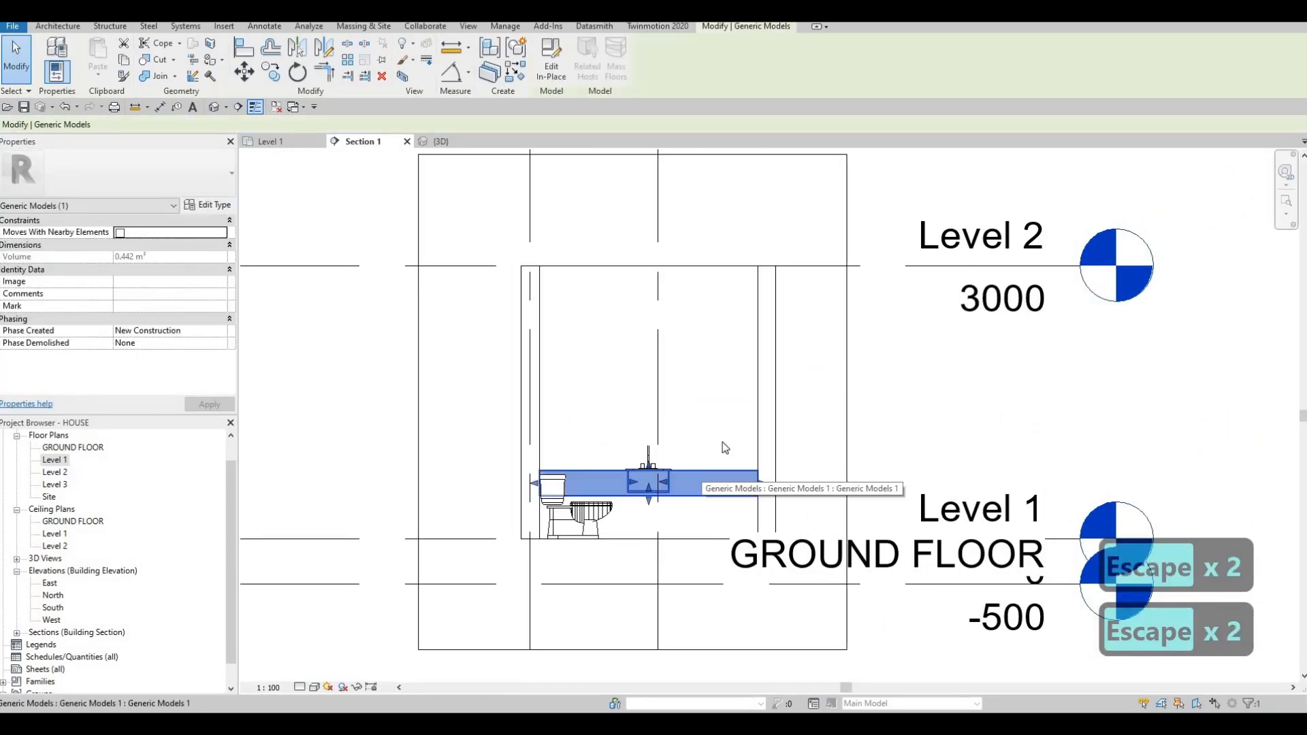
pyautogui.press('c')
pyautogui.press('s')
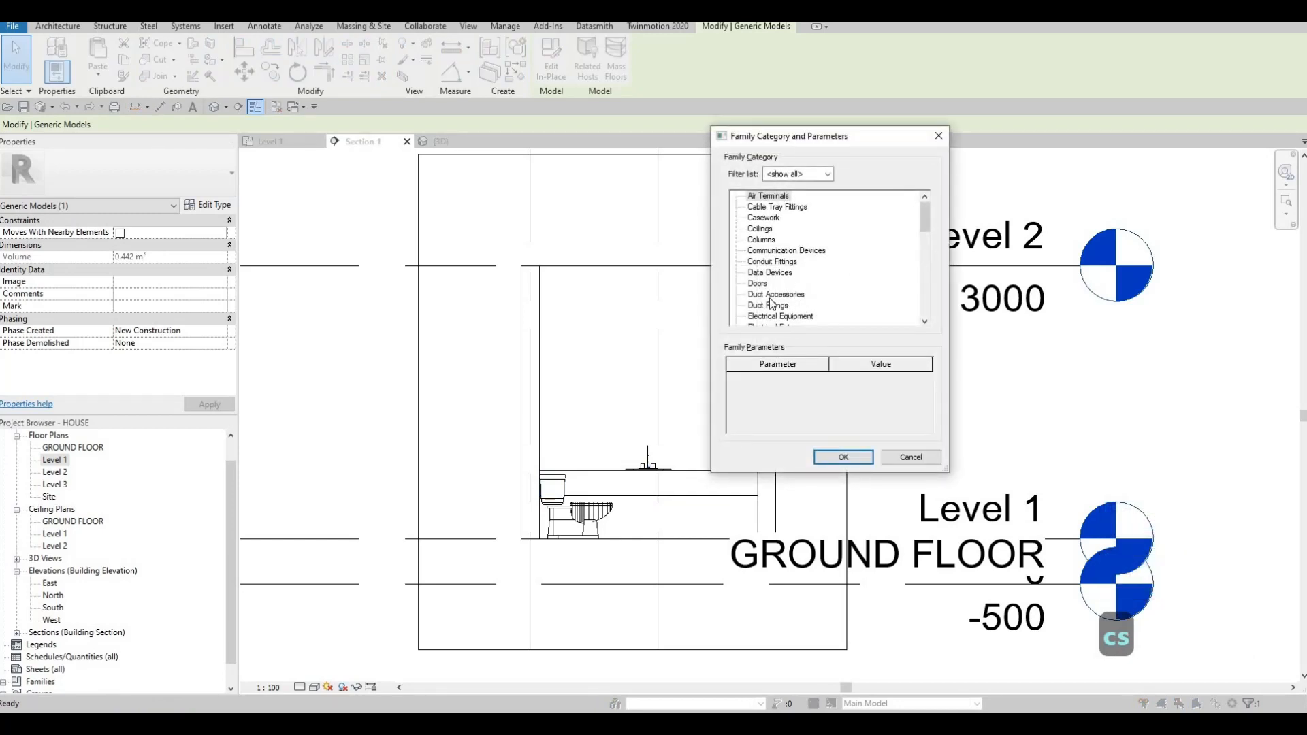
pyautogui.scroll(-2, 770, 300)
pyautogui.scroll(-1, 773, 291)
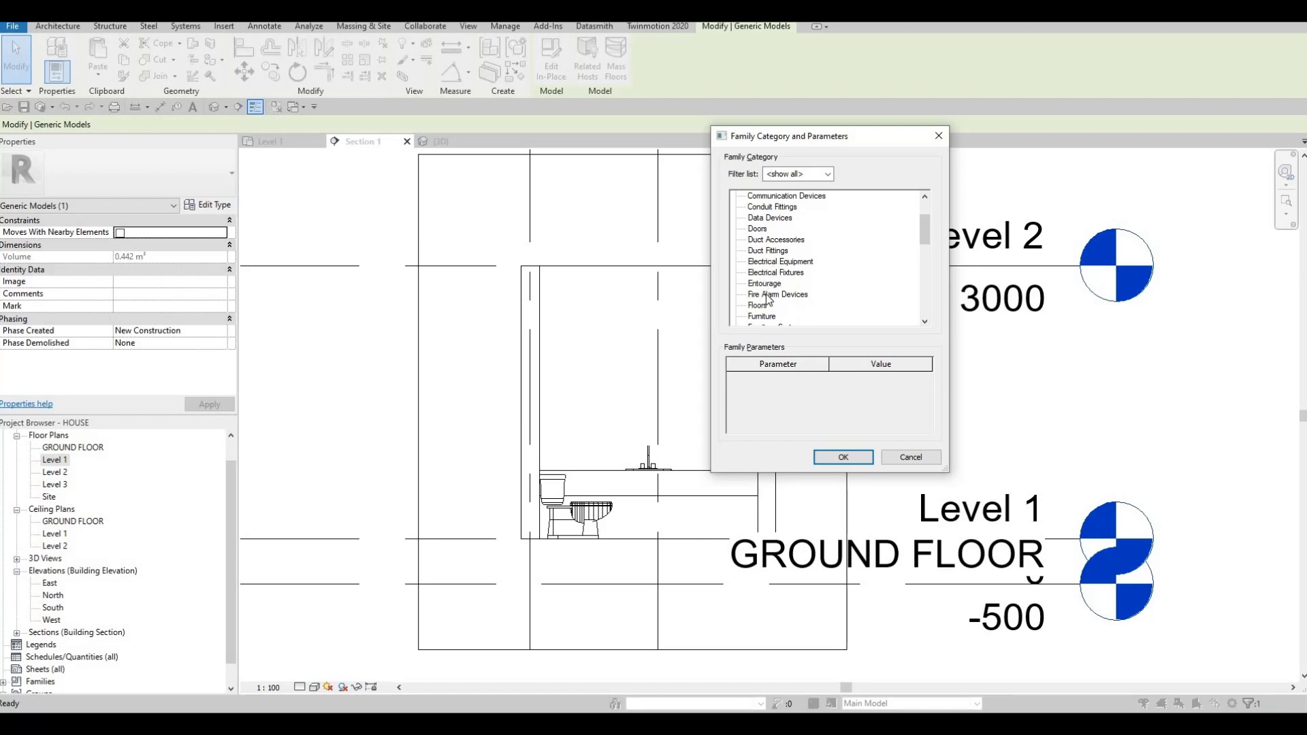
pyautogui.scroll(-3, 765, 315)
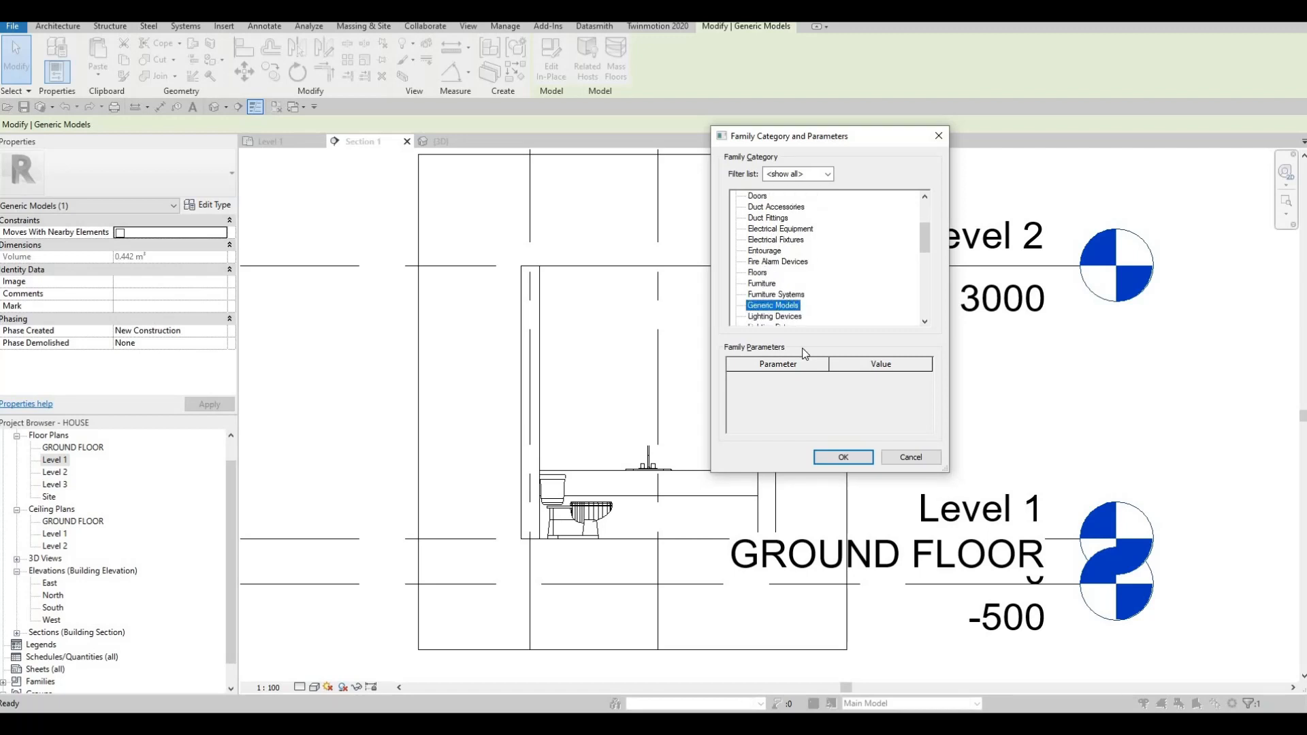
pyautogui.click(844, 456)
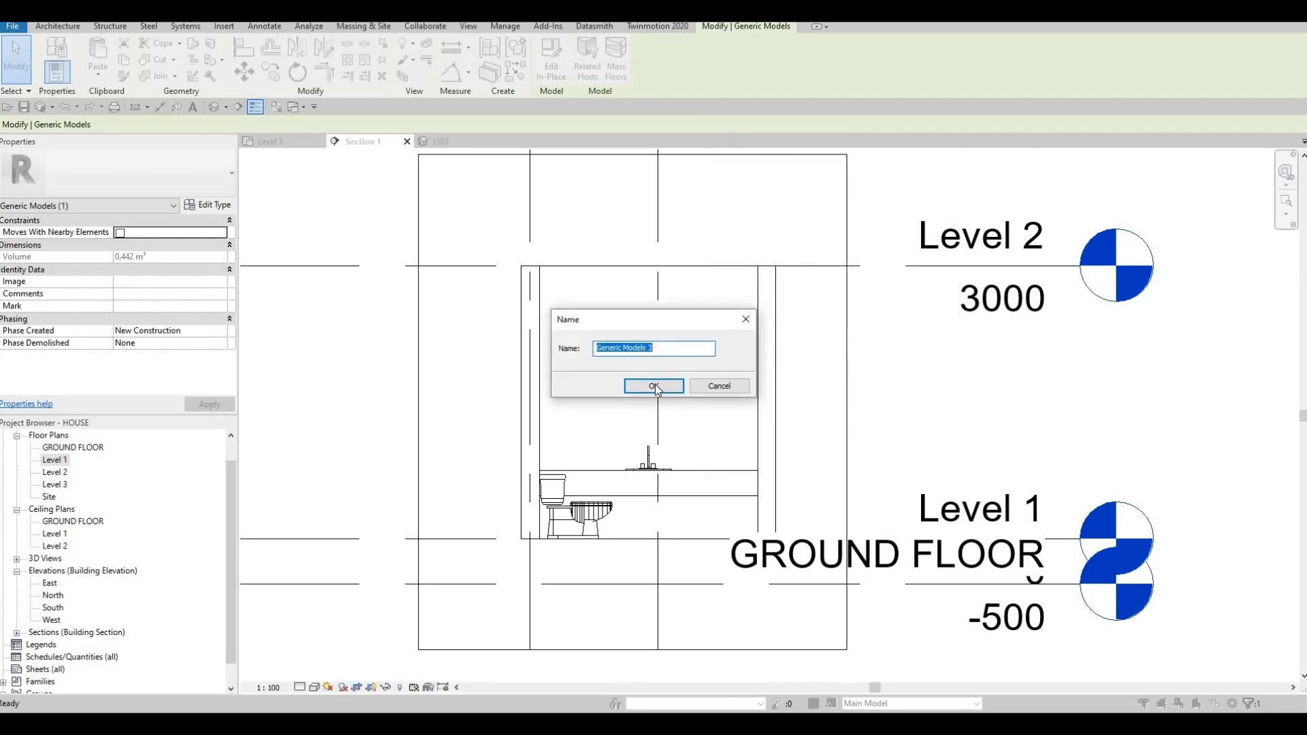
pyautogui.press('Return')
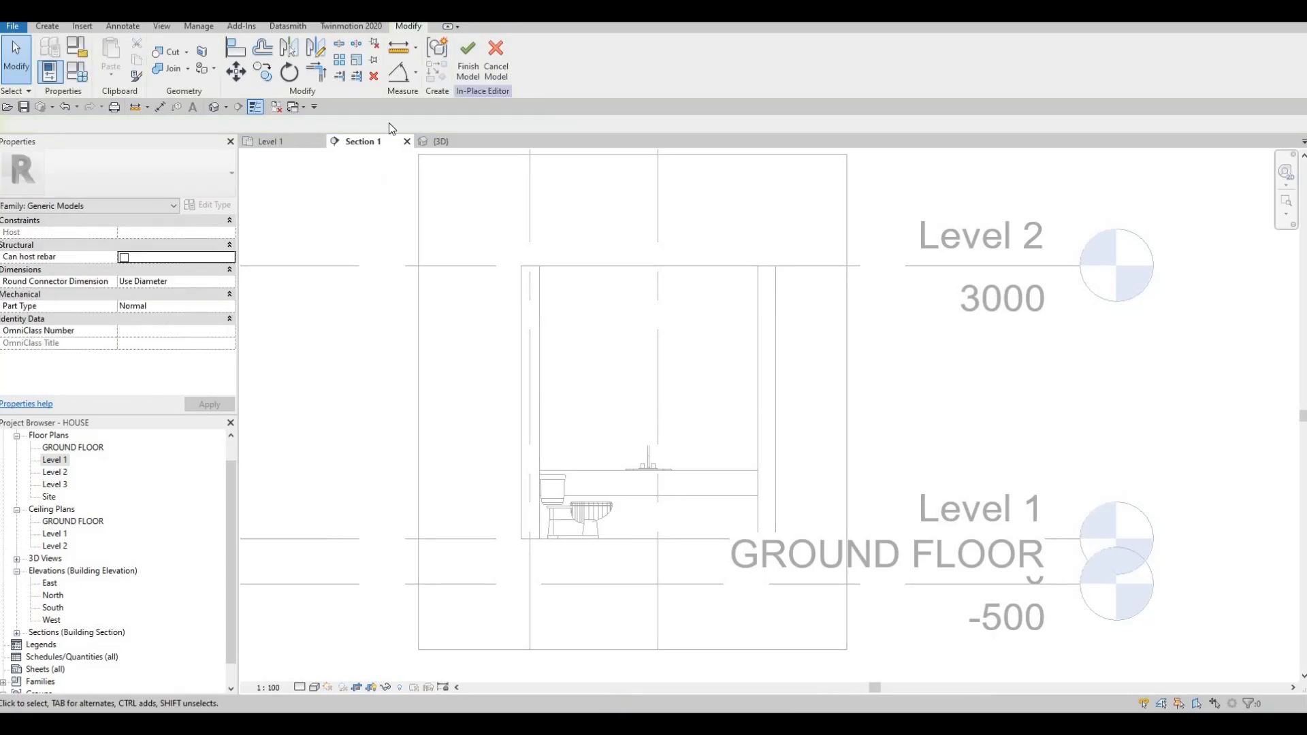
# Start an extrusion on the exterior wall's picked plane and sketch a rectangle about 600 by 2000 mm above the counter, against the wall opposite the toilet
pyautogui.click(111, 58)
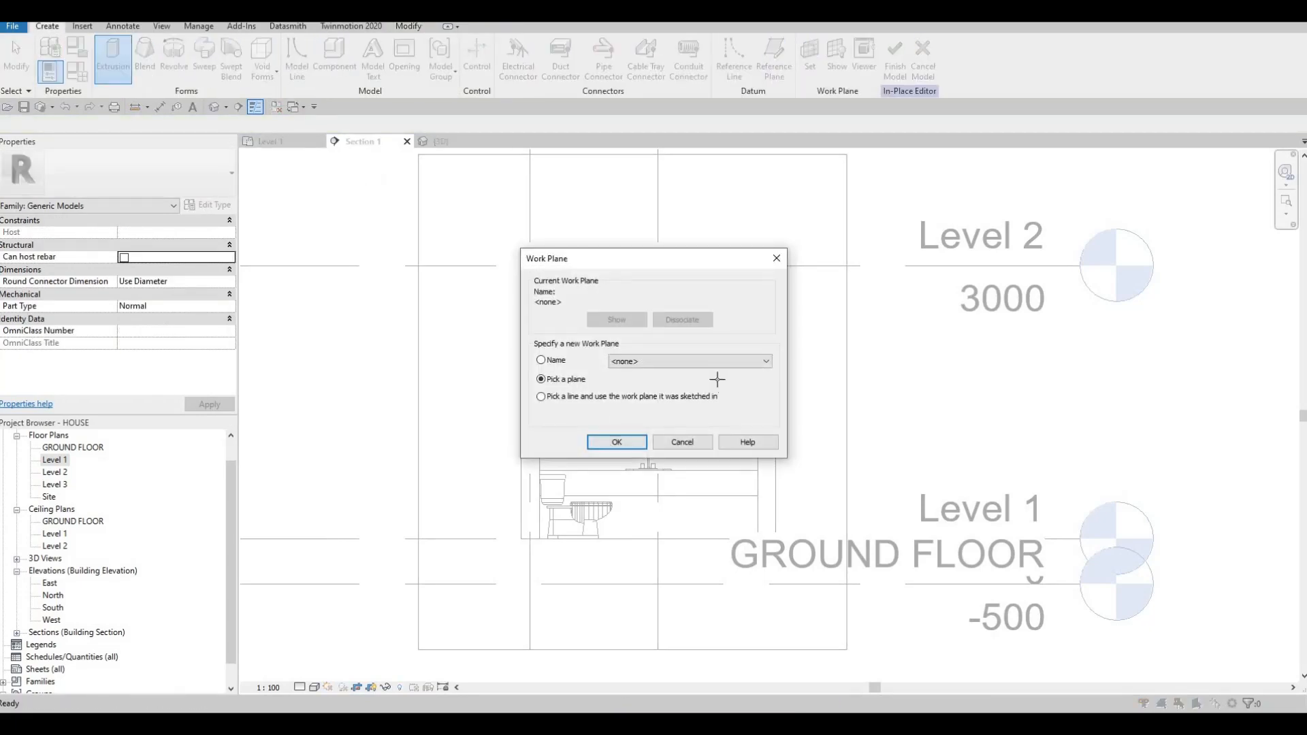
pyautogui.press('Return')
pyautogui.click(511, 283)
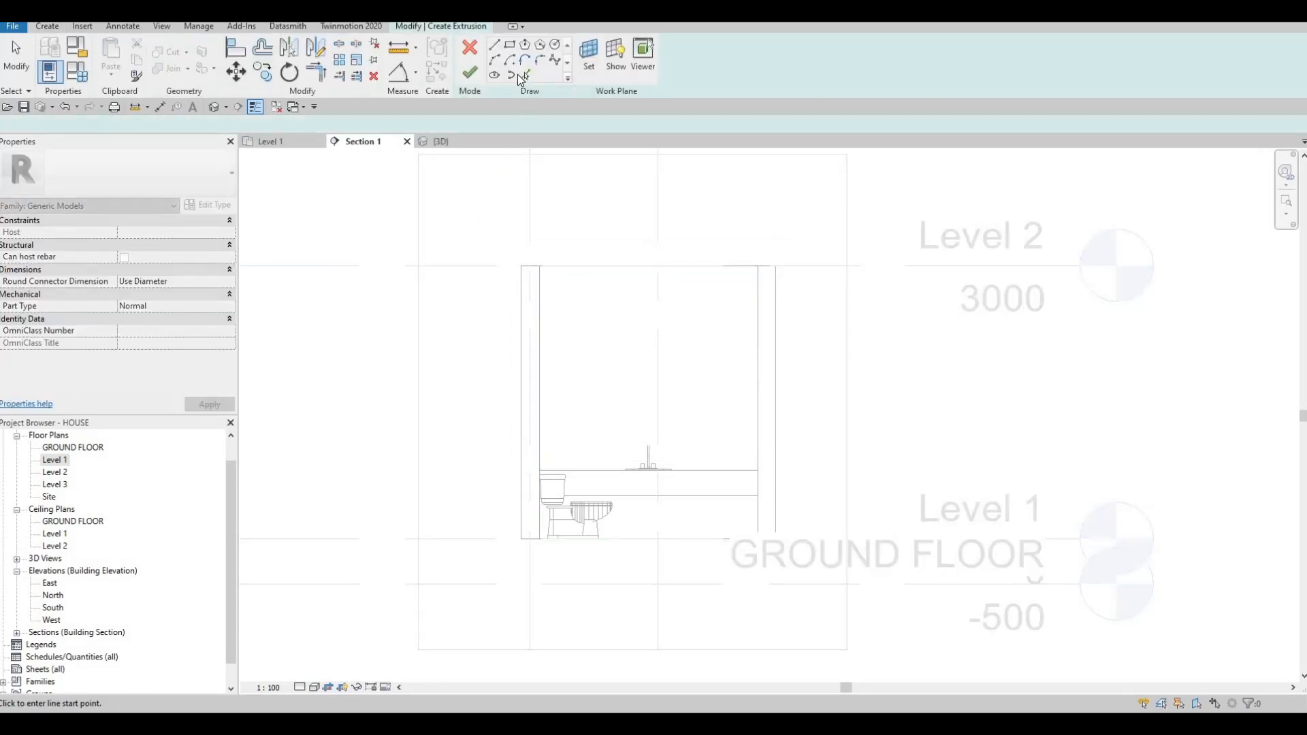
pyautogui.click(510, 45)
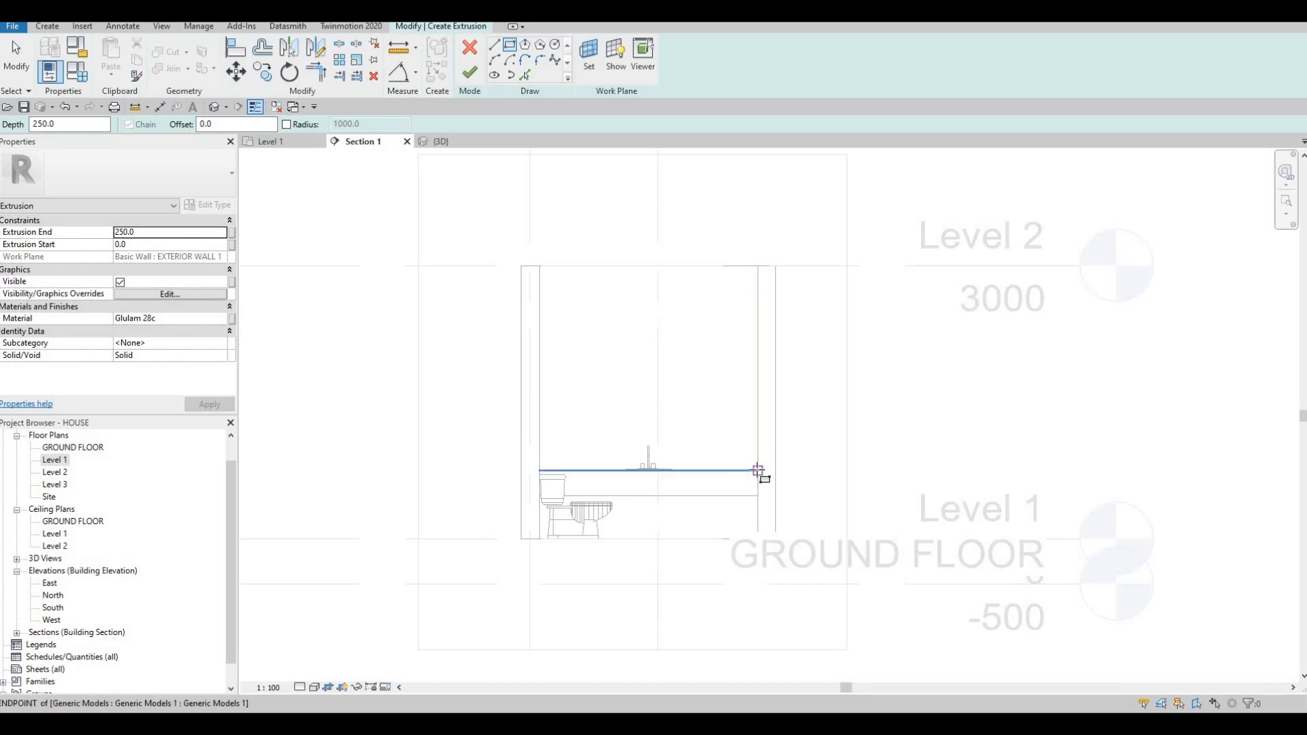
pyautogui.click(702, 336)
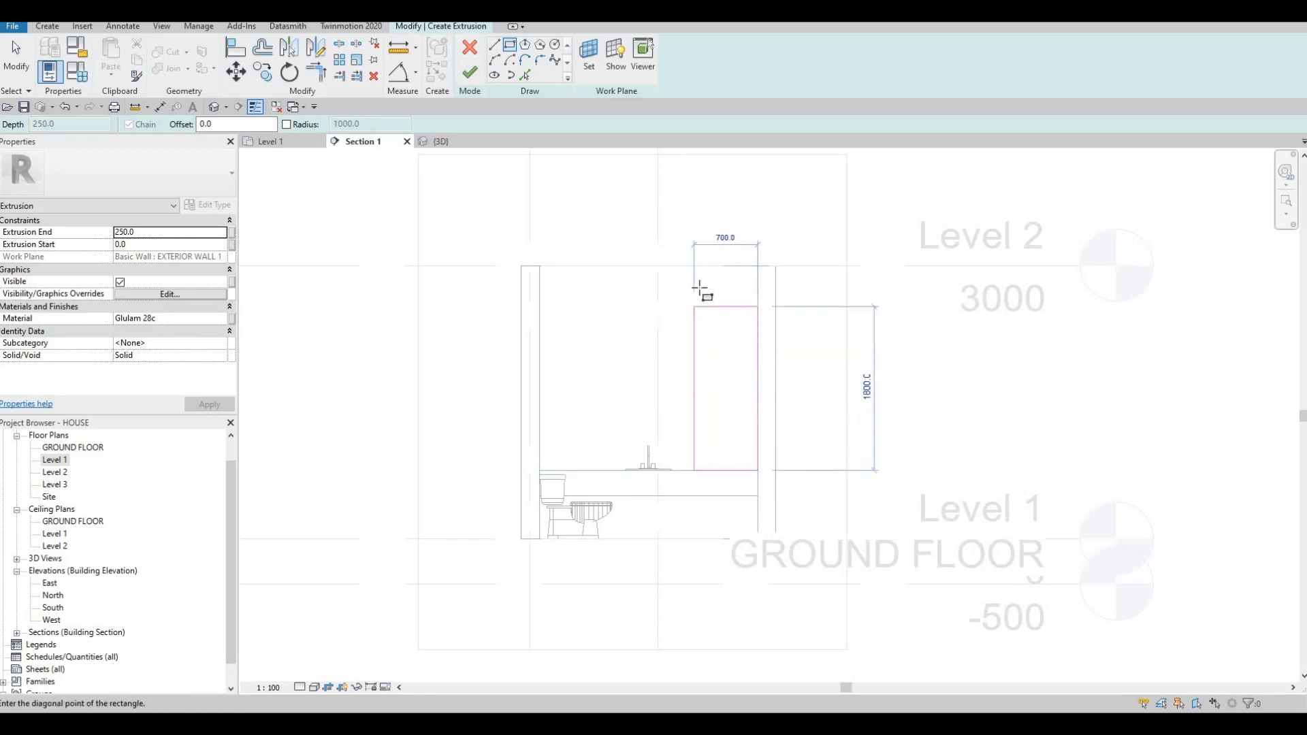
pyautogui.click(700, 294)
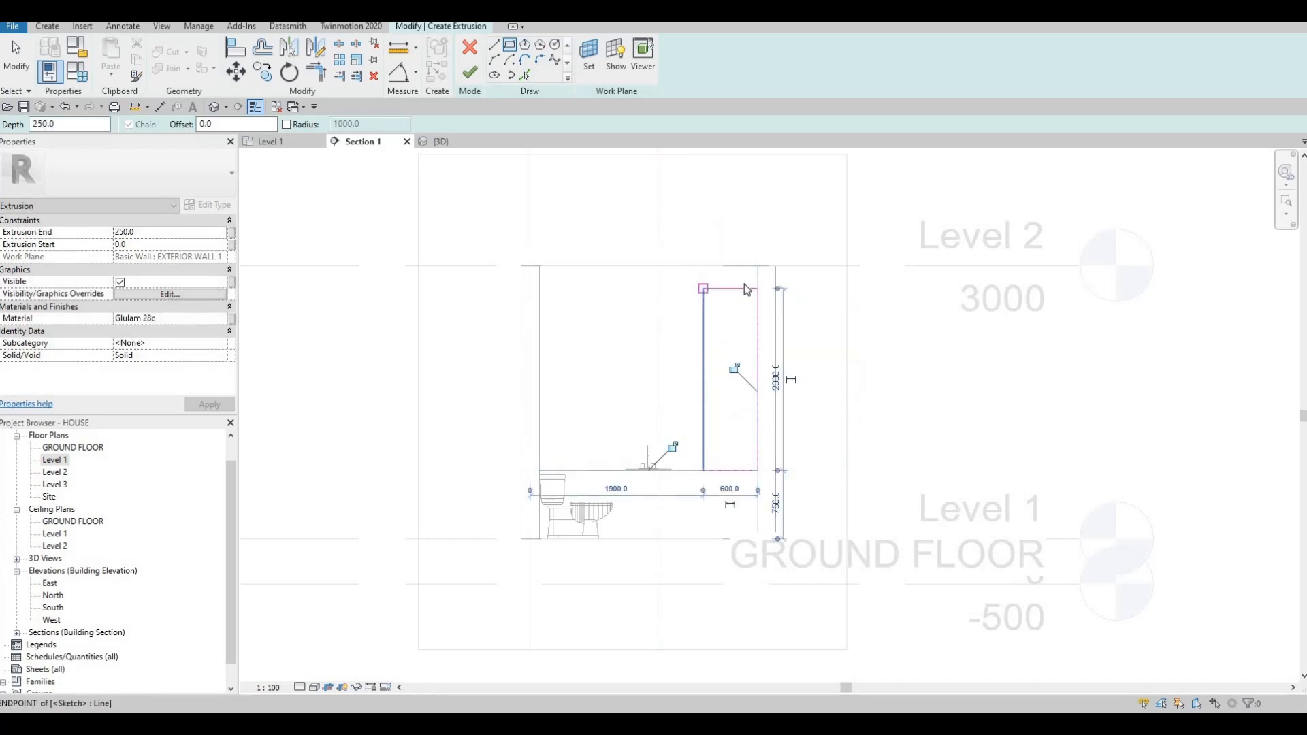
# Set the gap between the rectangle's top edge and Level 2 to 200 mm
pyautogui.press('Escape')
pyautogui.press('Escape')
pyautogui.press('Escape')
pyautogui.click(741, 286)
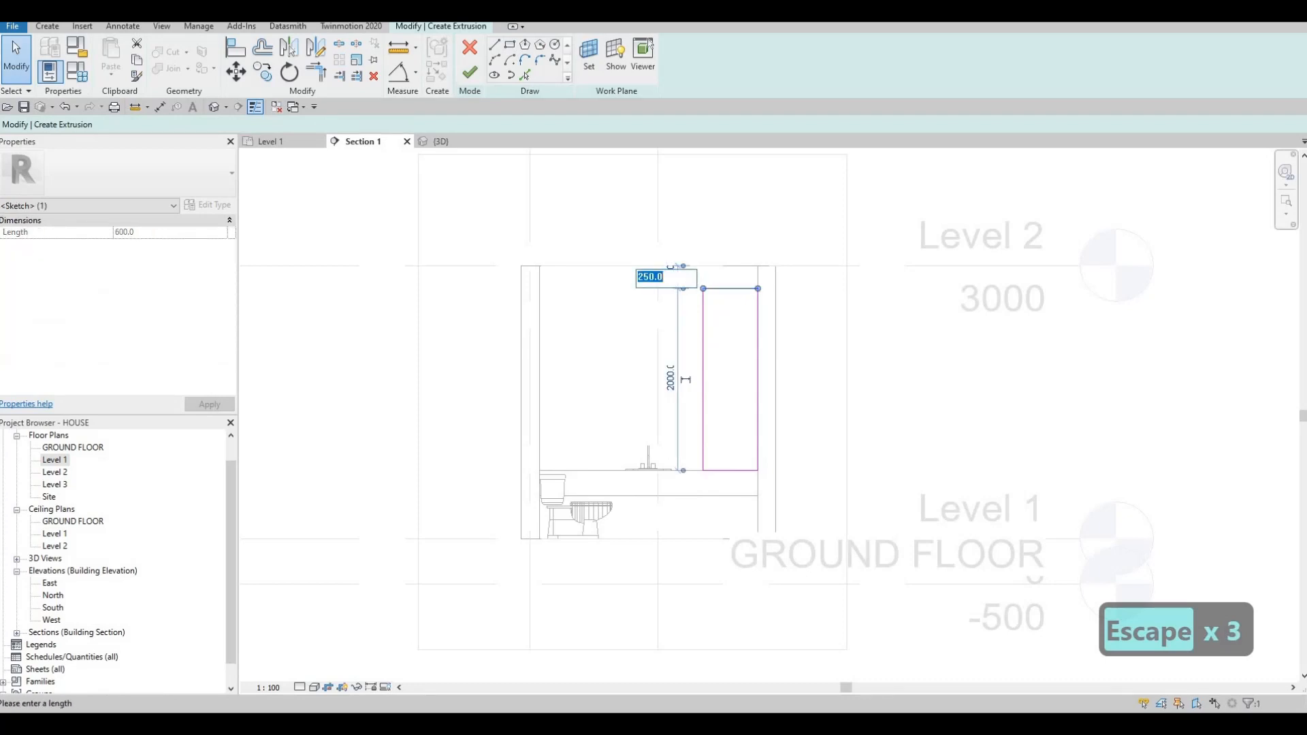
pyautogui.write('200')
pyautogui.press('Return')
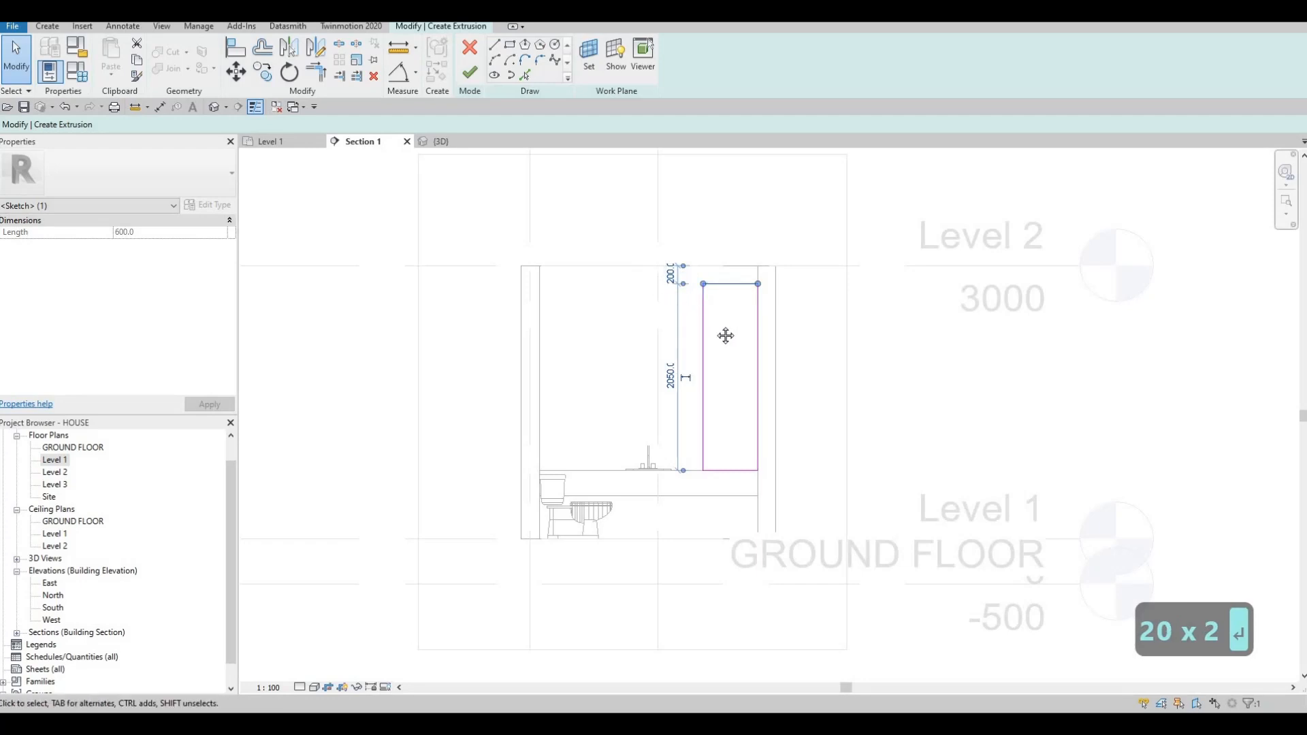
pyautogui.scroll(-2, 726, 335)
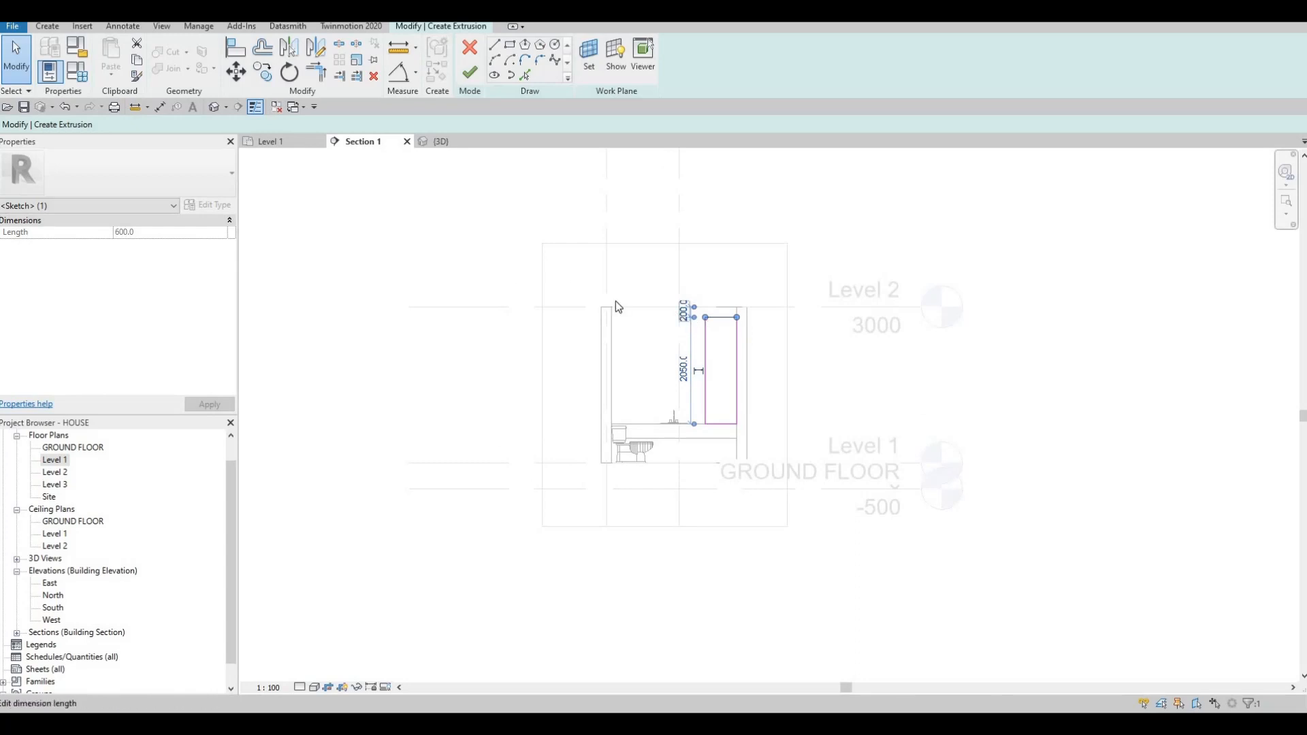
pyautogui.scroll(2, 593, 316)
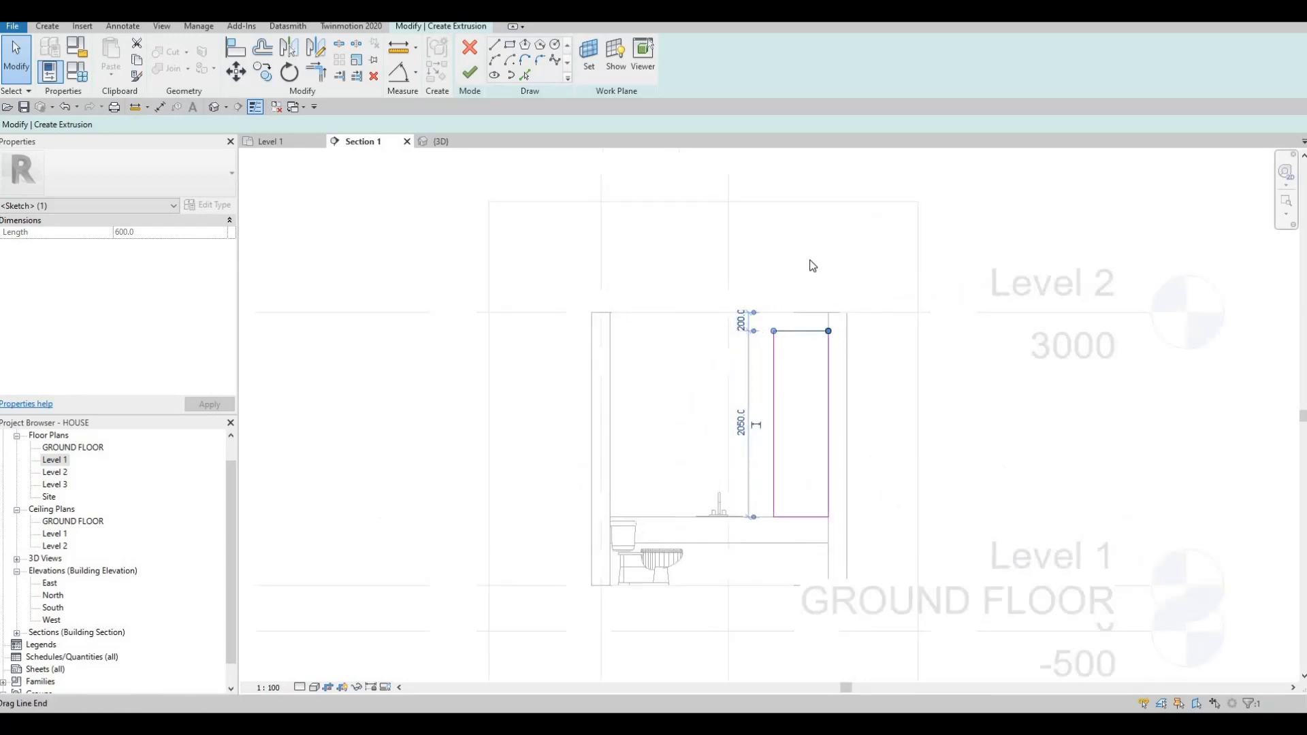
pyautogui.moveTo(812, 266); pyautogui.dragTo(818, 211, button='middle')
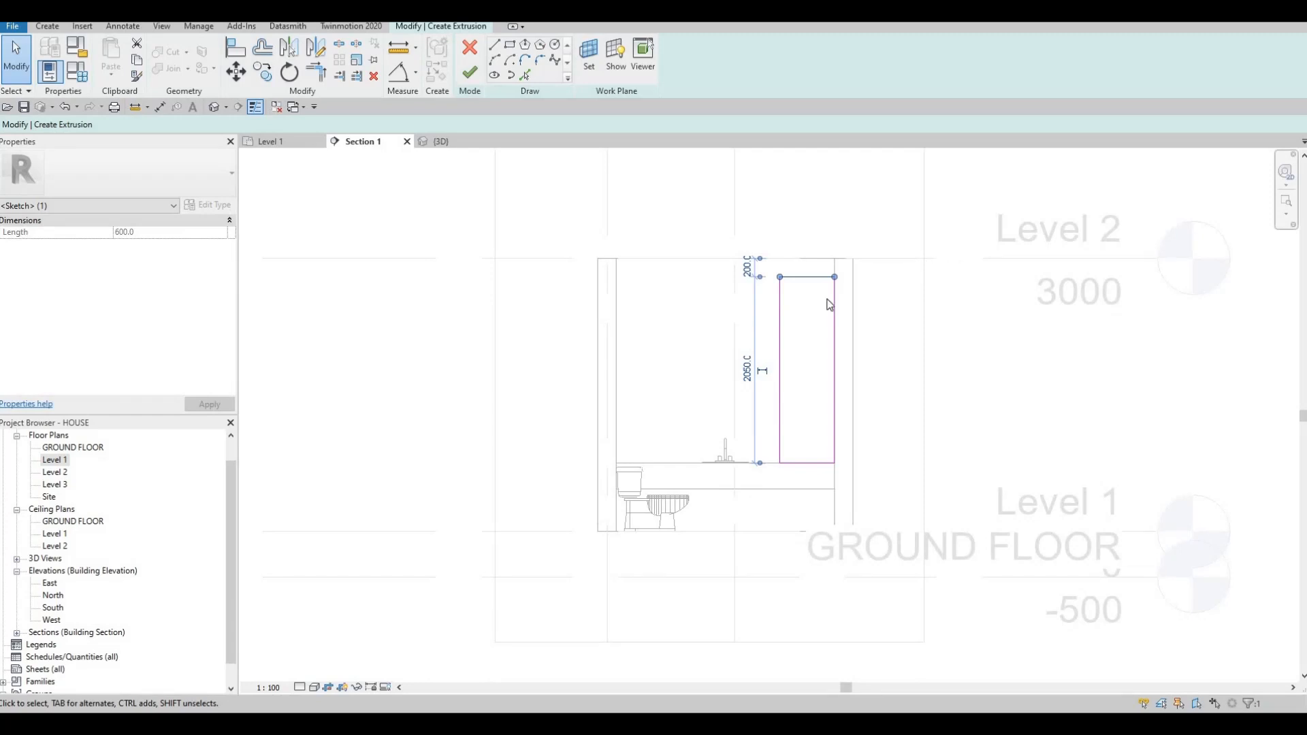
pyautogui.moveTo(793, 271); pyautogui.dragTo(825, 257, button='middle')
pyautogui.press('Escape')
pyautogui.scroll(2, 847, 253)
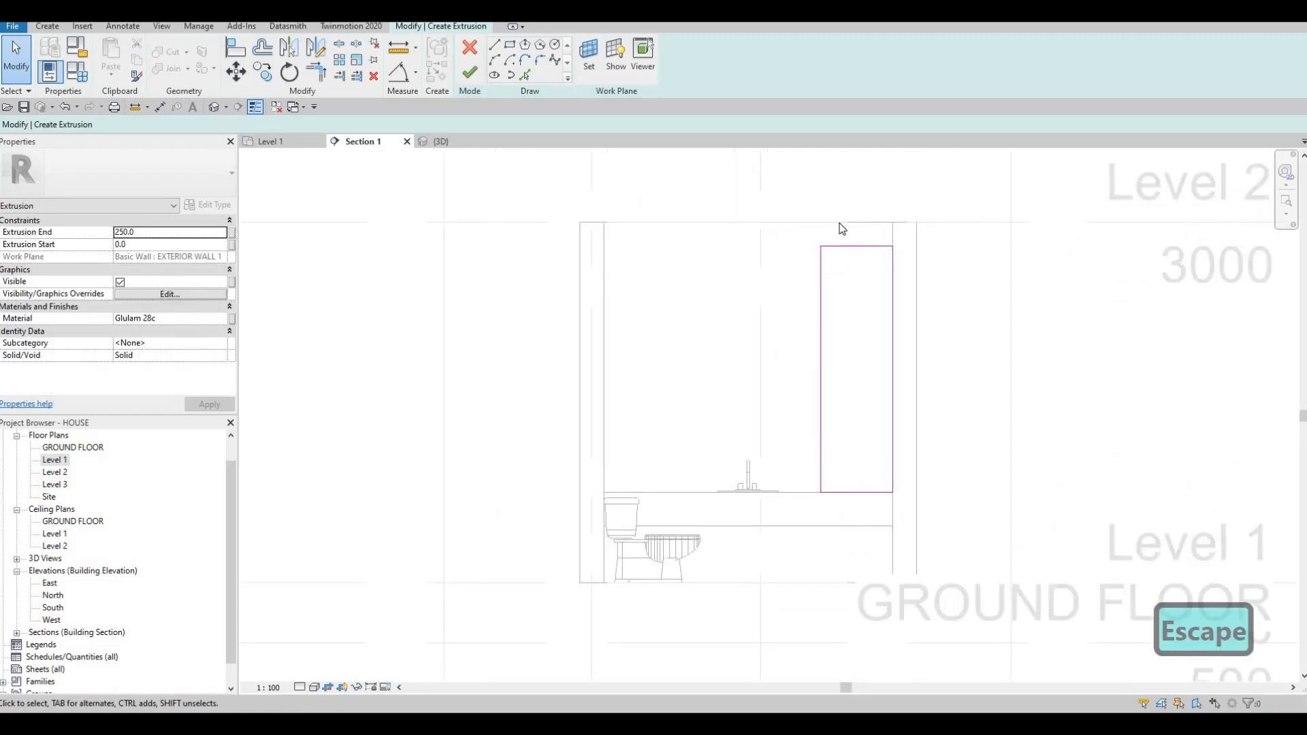
pyautogui.click(809, 232)
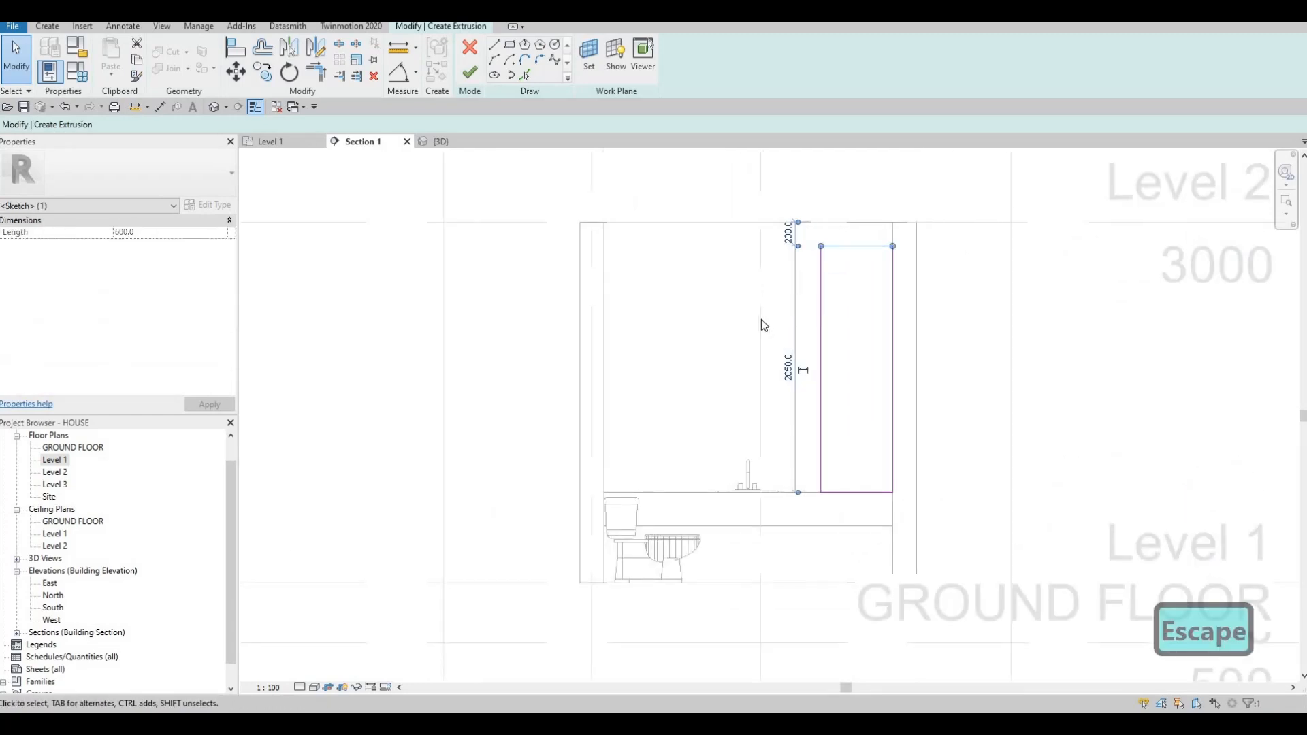
pyautogui.moveTo(761, 320); pyautogui.dragTo(713, 260, button='middle')
pyautogui.press('Escape')
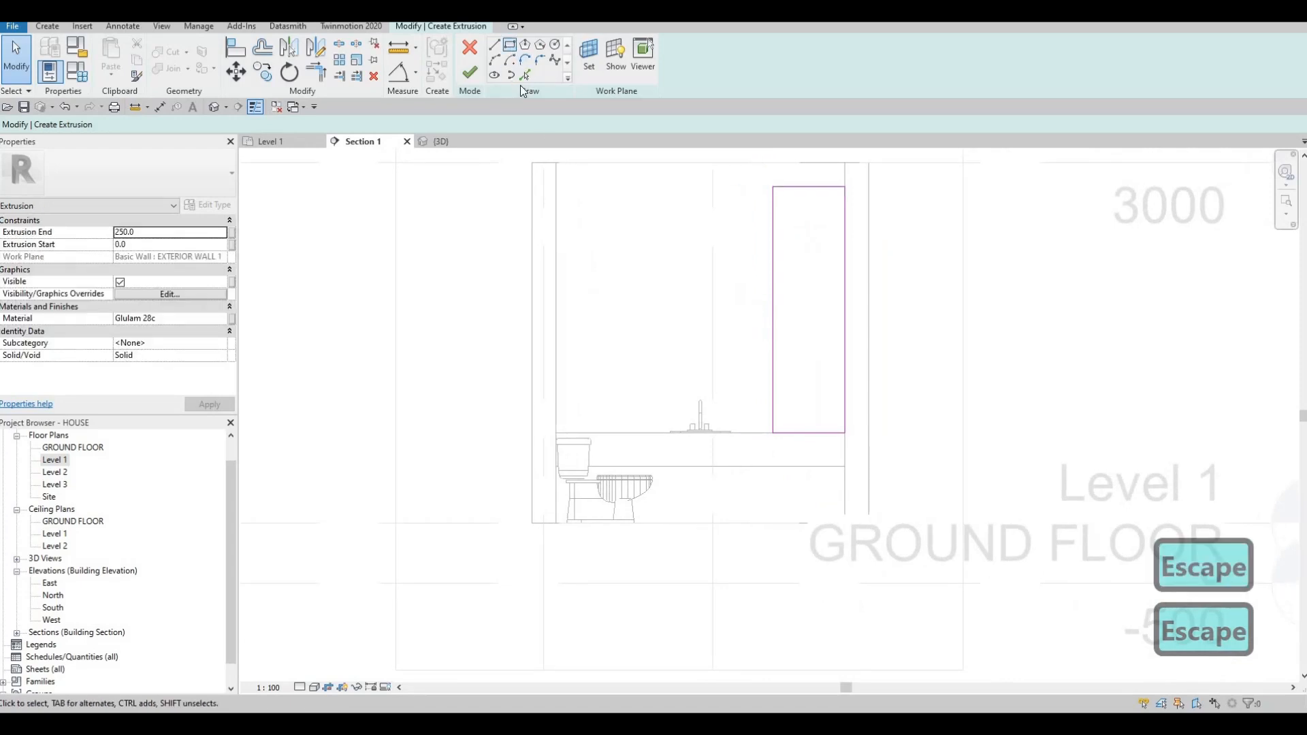
# Add Glulam 28h from the AEC wood materials to the project and assign it to the extrusion
pyautogui.scroll(1, 782, 241)
pyautogui.moveTo(782, 240); pyautogui.dragTo(705, 269, button='middle')
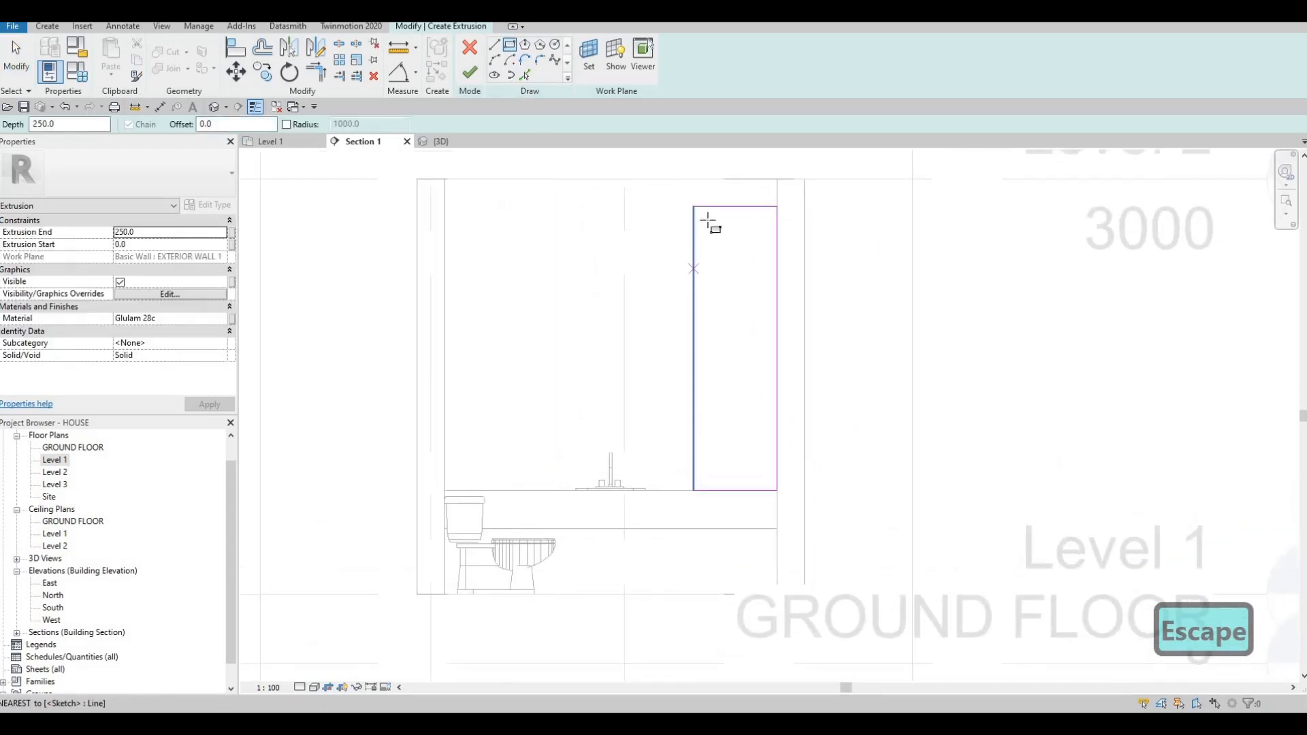
pyautogui.scroll(1, 691, 223)
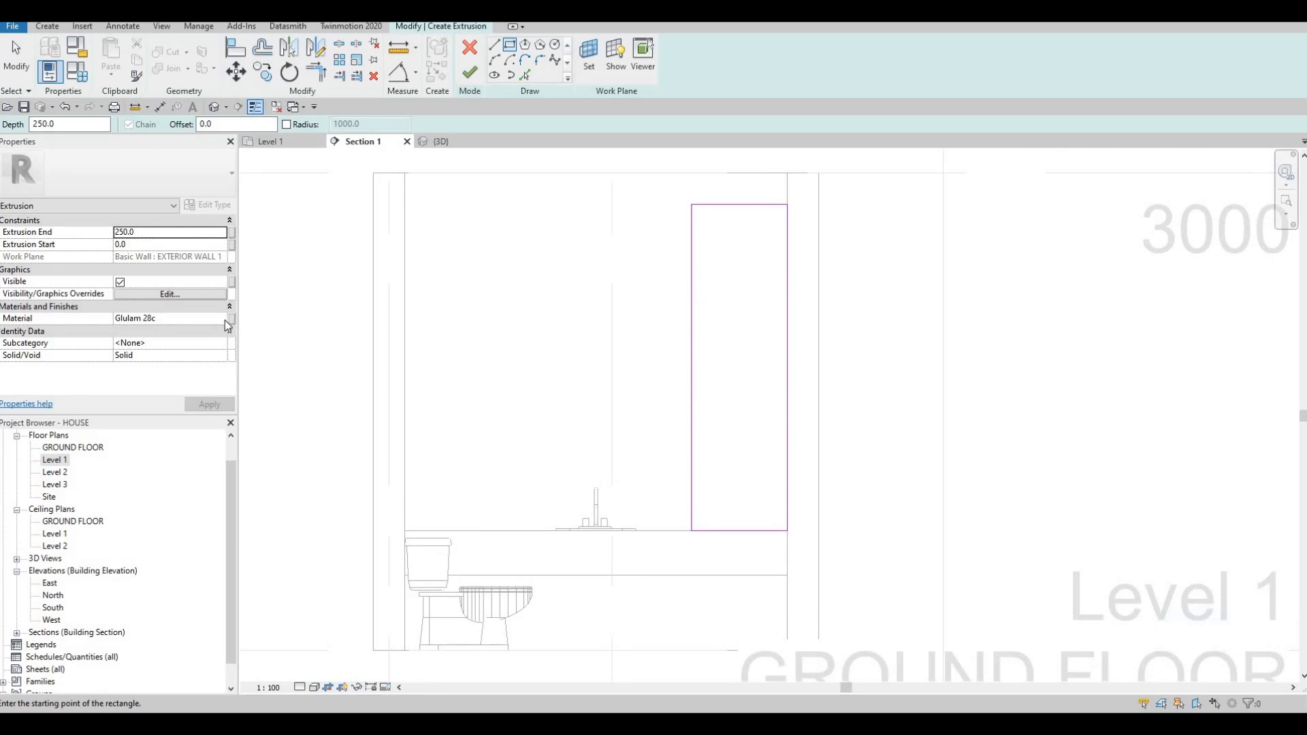
pyautogui.click(225, 320)
pyautogui.click(232, 318)
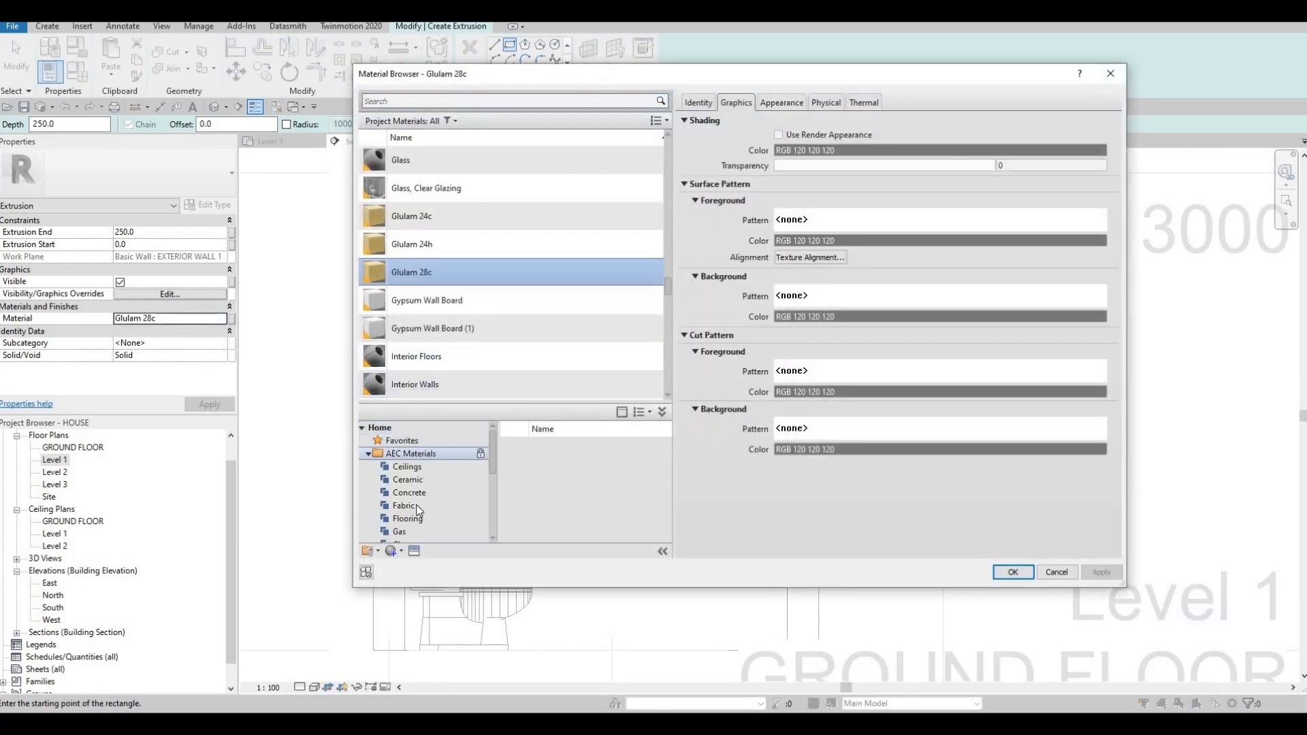
pyautogui.scroll(-4, 408, 518)
pyautogui.click(403, 531)
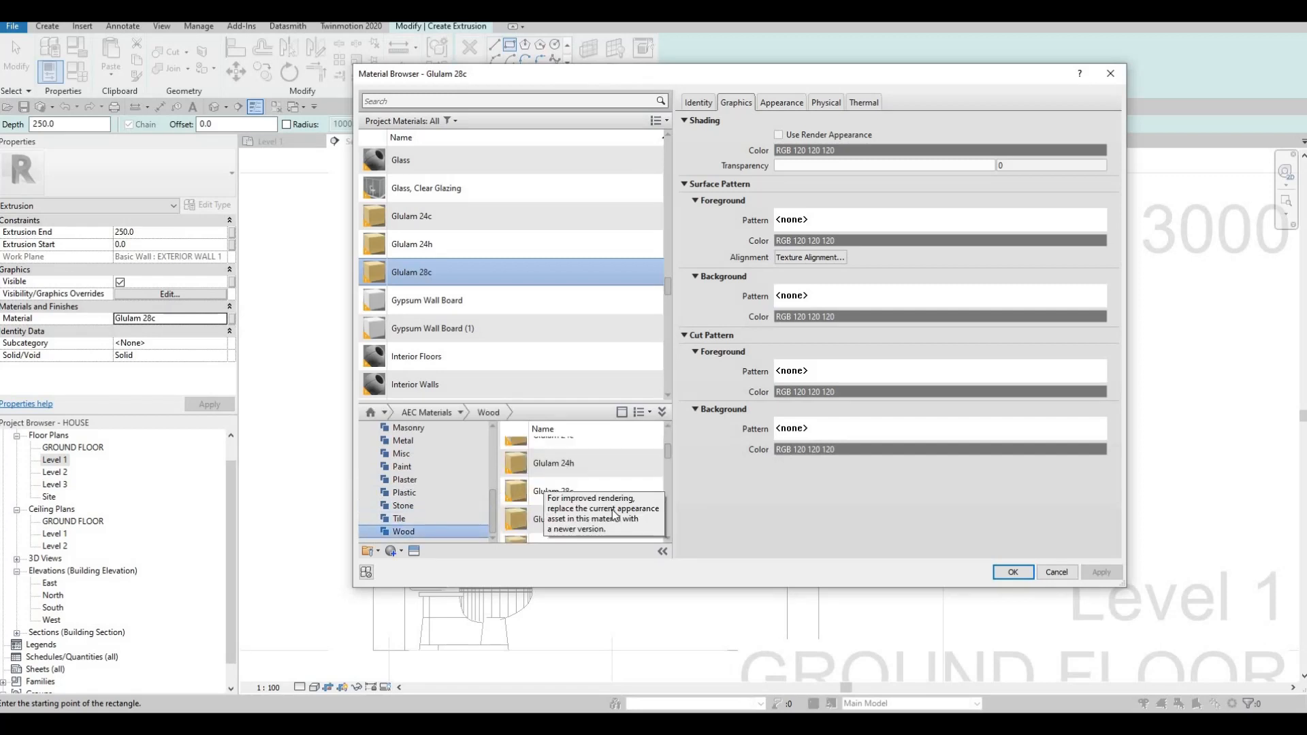
pyautogui.click(628, 492)
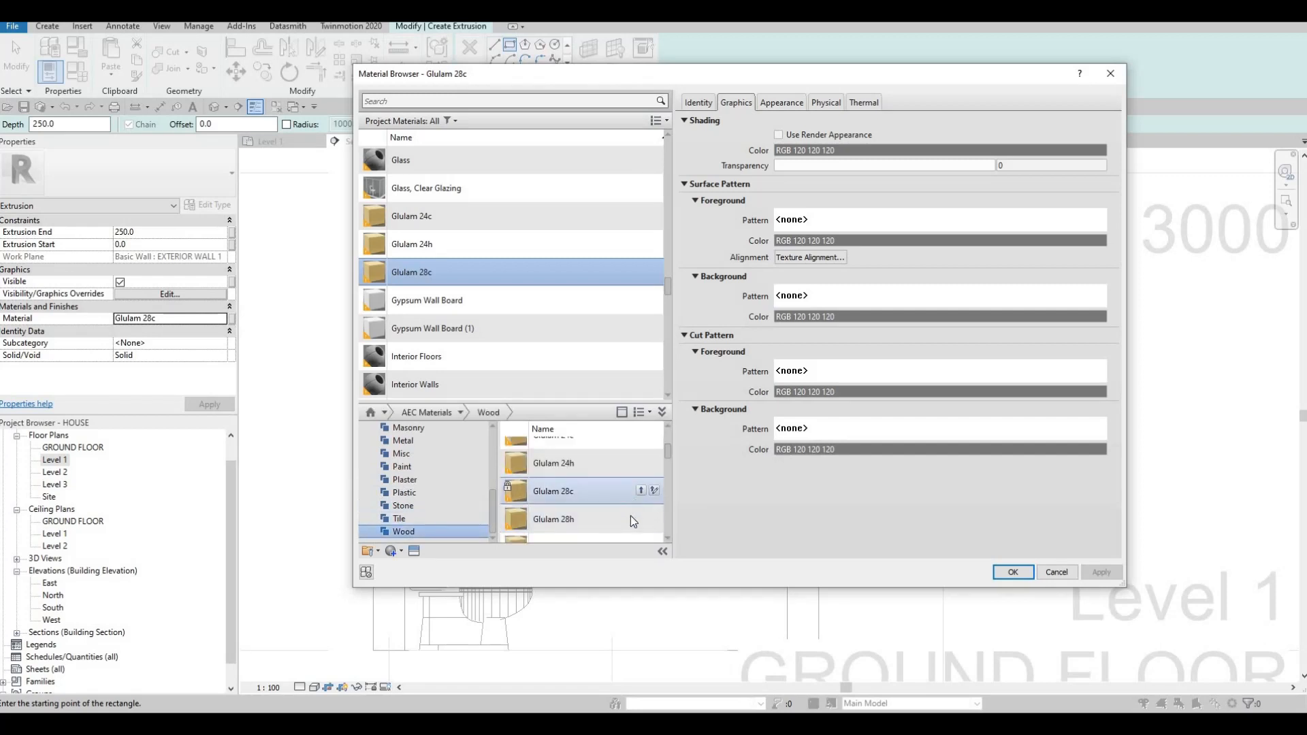
pyautogui.click(630, 516)
pyautogui.click(641, 518)
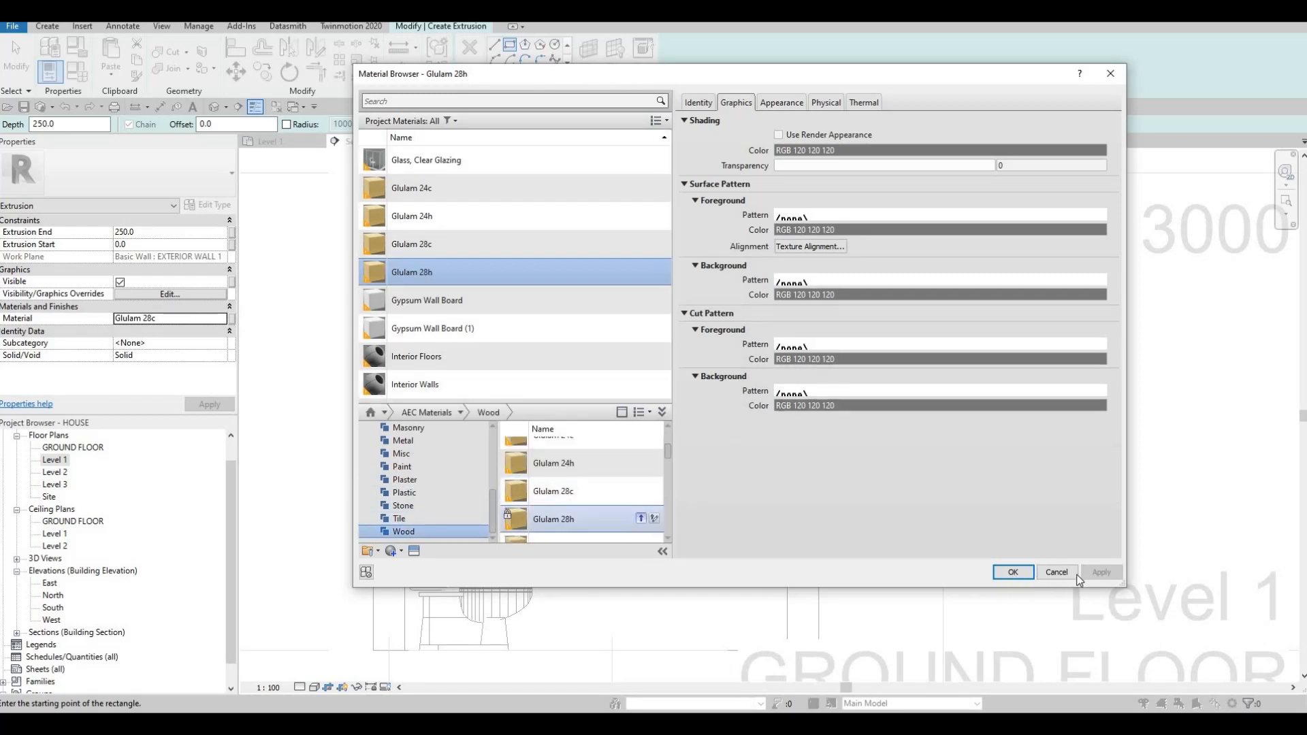
pyautogui.click(1013, 571)
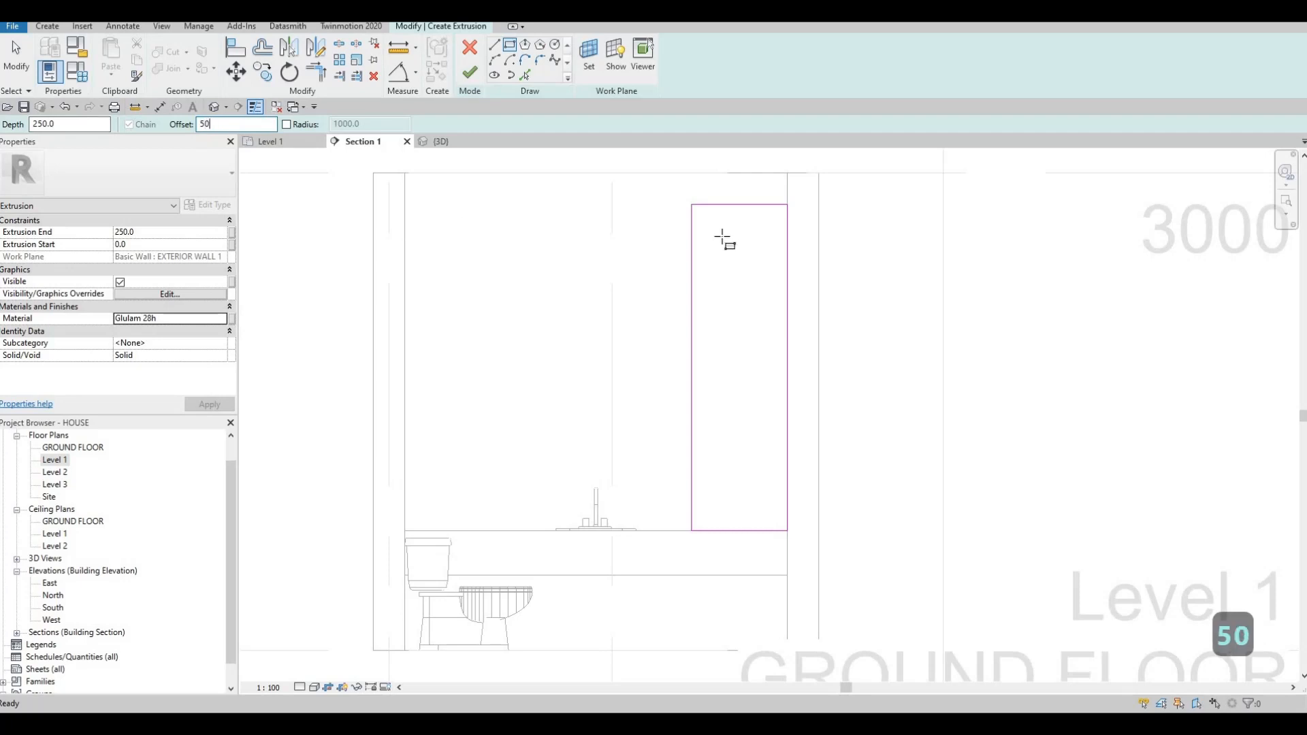
# Draw a second rectangle offset 50 mm inside the shelf unit's outline
pyautogui.click(692, 206)
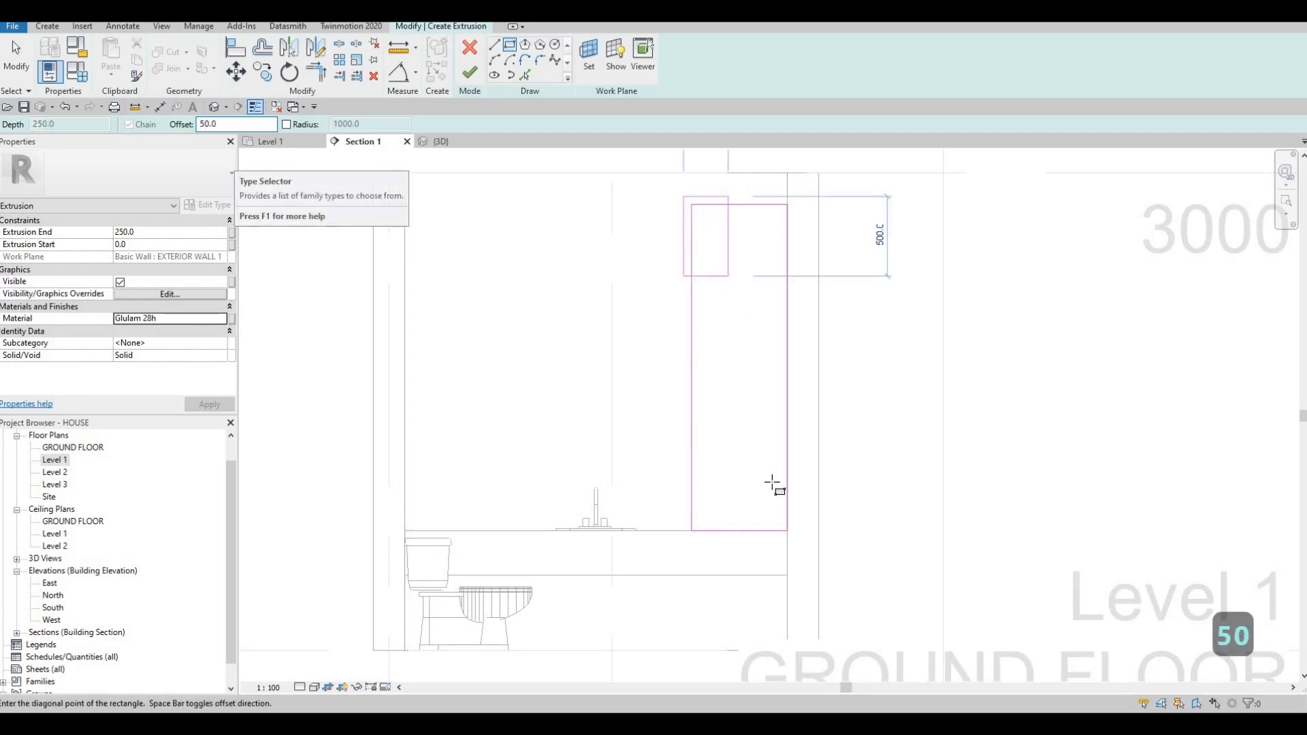
pyautogui.click(787, 530)
pyautogui.press('Escape')
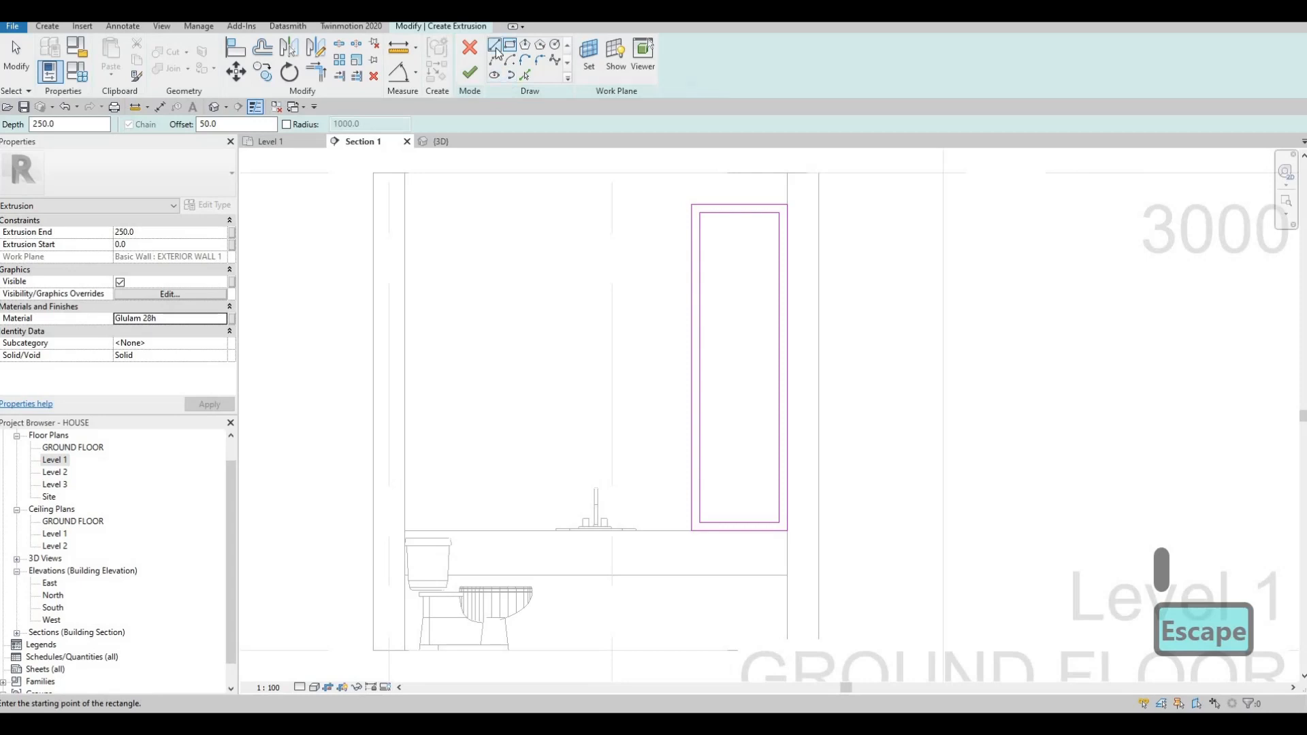
# Draw two horizontal shelf lines across the inner rectangle with the 50 mm offset, one near its top and one about midway down
pyautogui.click(700, 253)
pyautogui.click(782, 257)
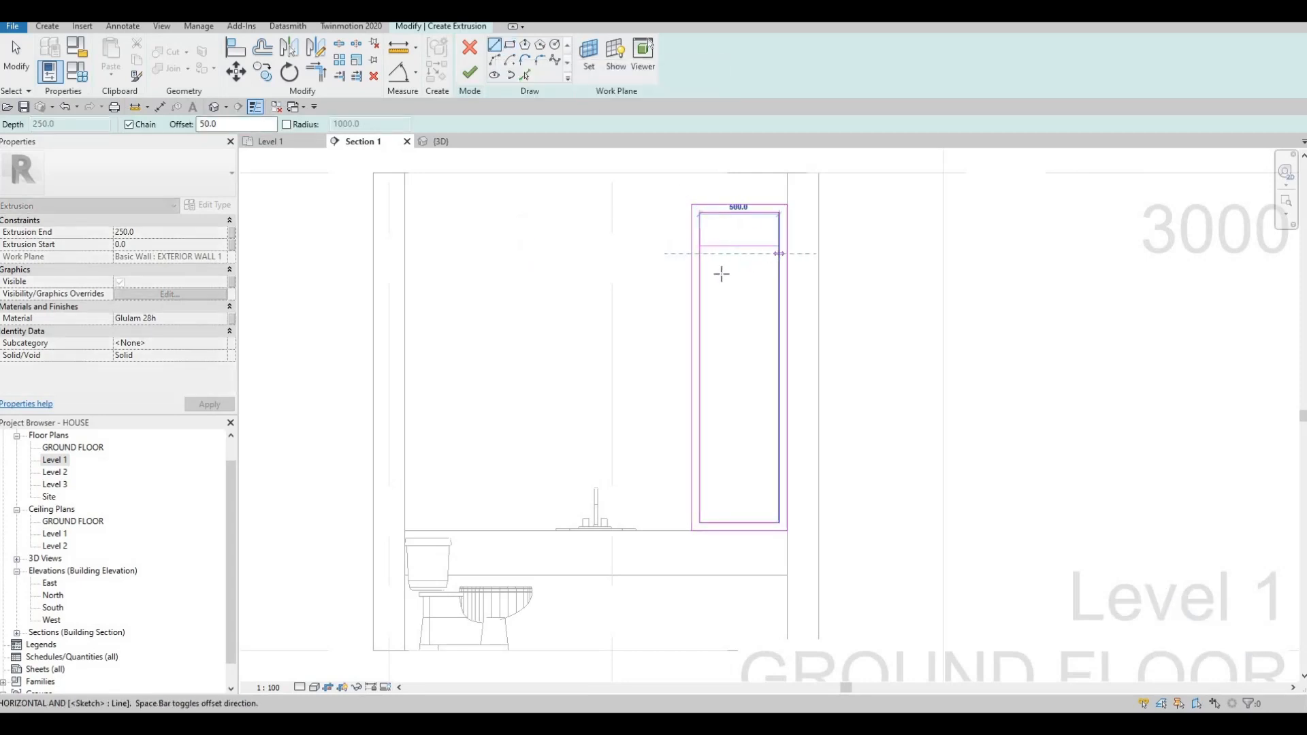
pyautogui.press('Escape')
pyautogui.click(700, 373)
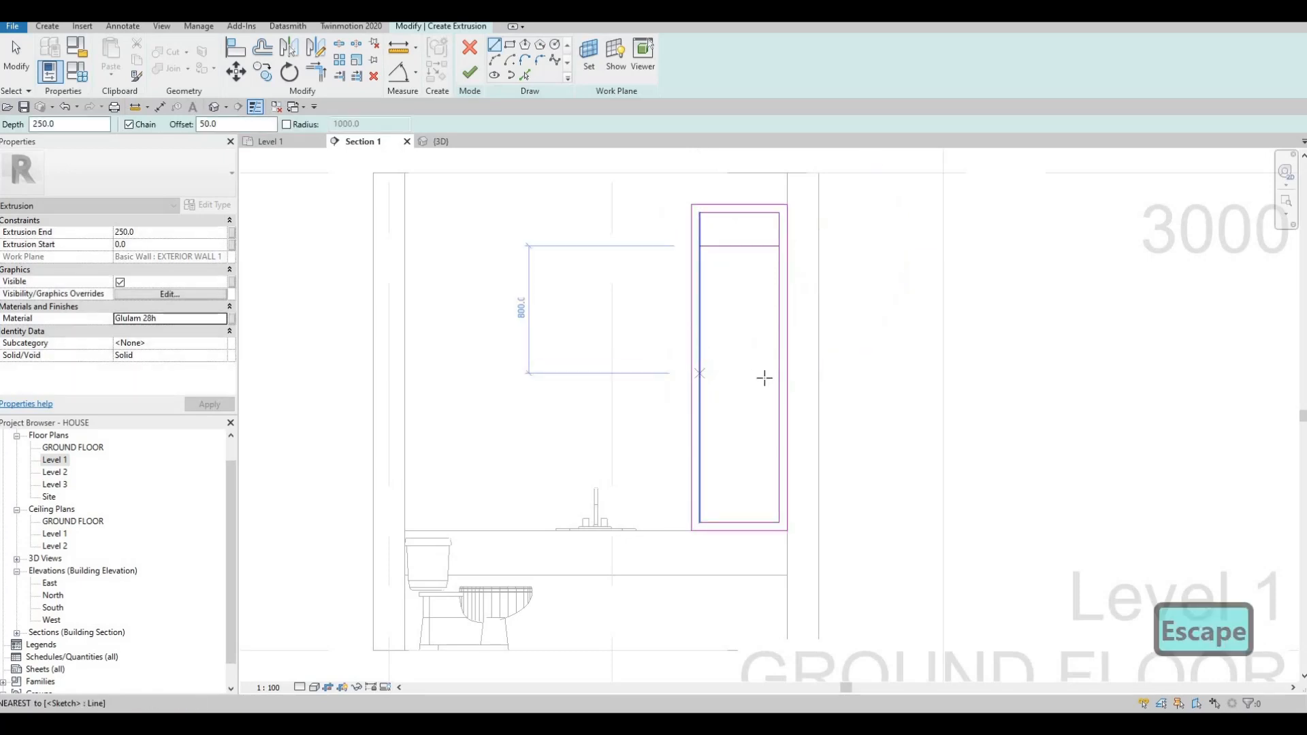
pyautogui.click(779, 365)
pyautogui.press('Escape')
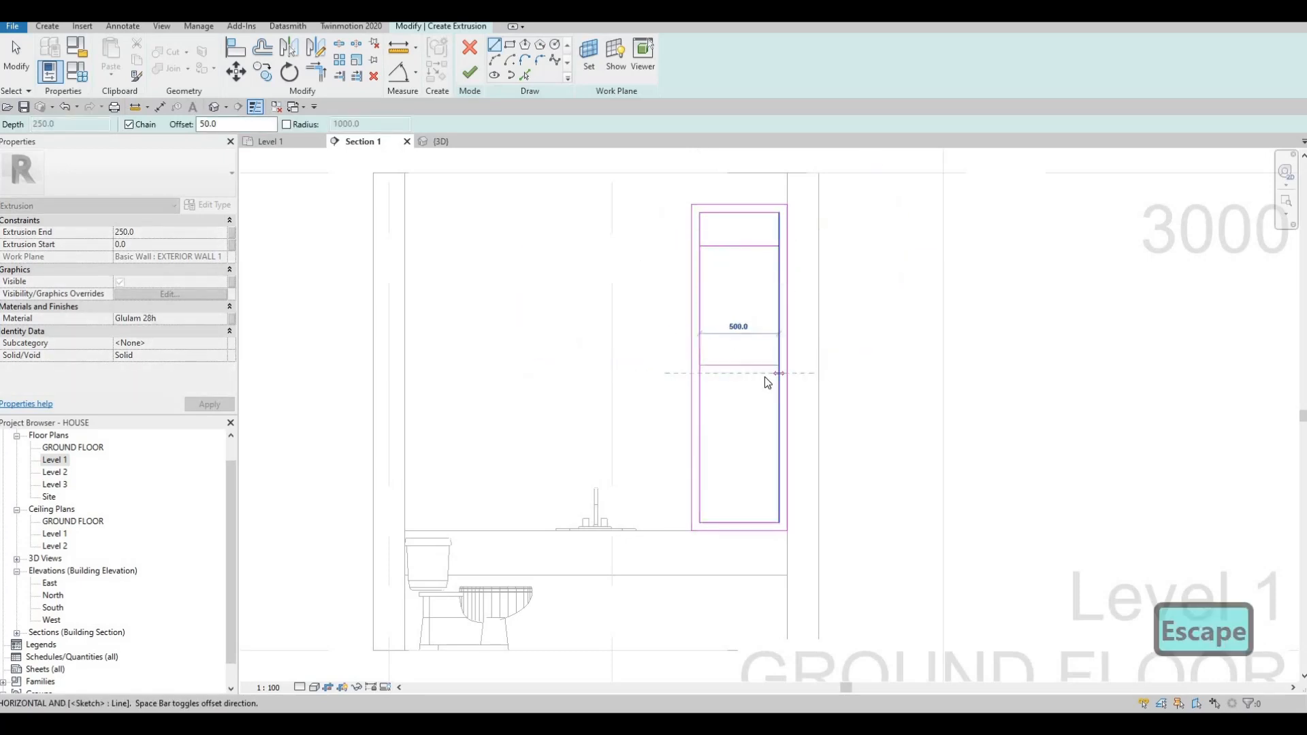
pyautogui.press('Escape')
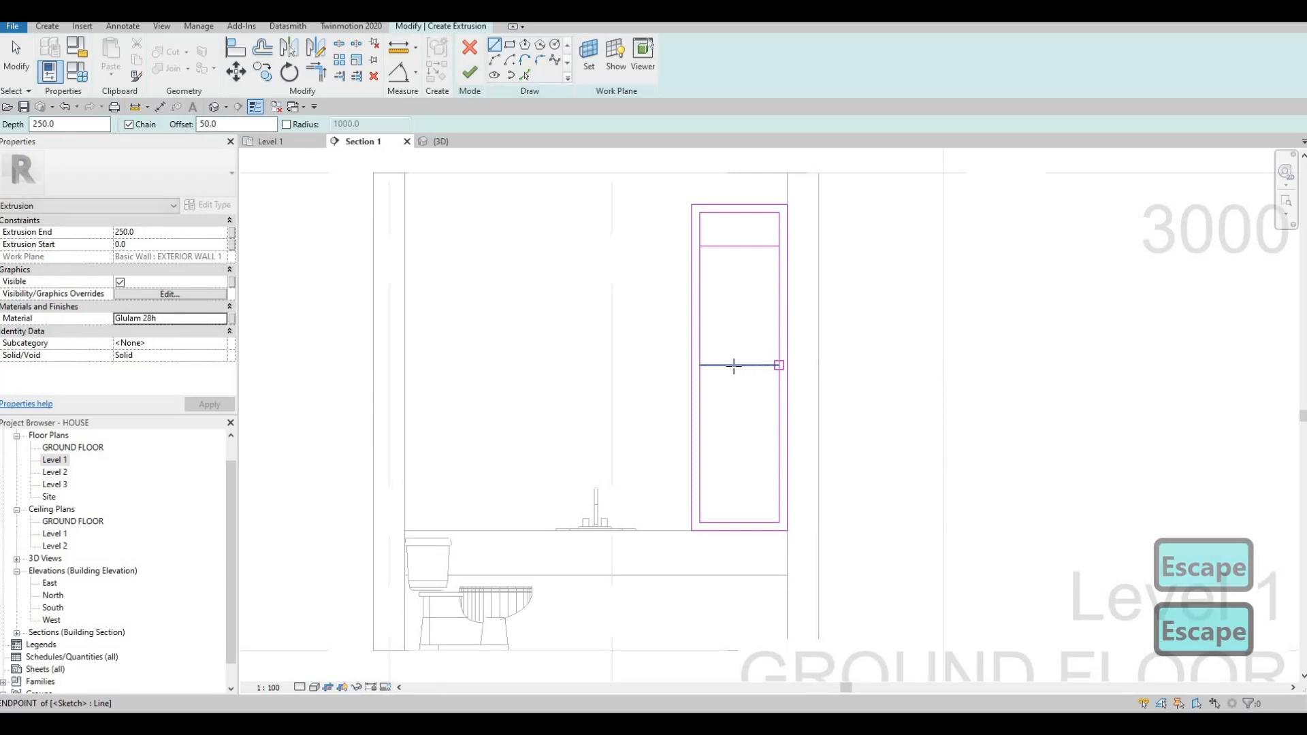
# Draw a parallel line 50 mm below each shelf line to give both shelves their thickness
pyautogui.click(734, 366)
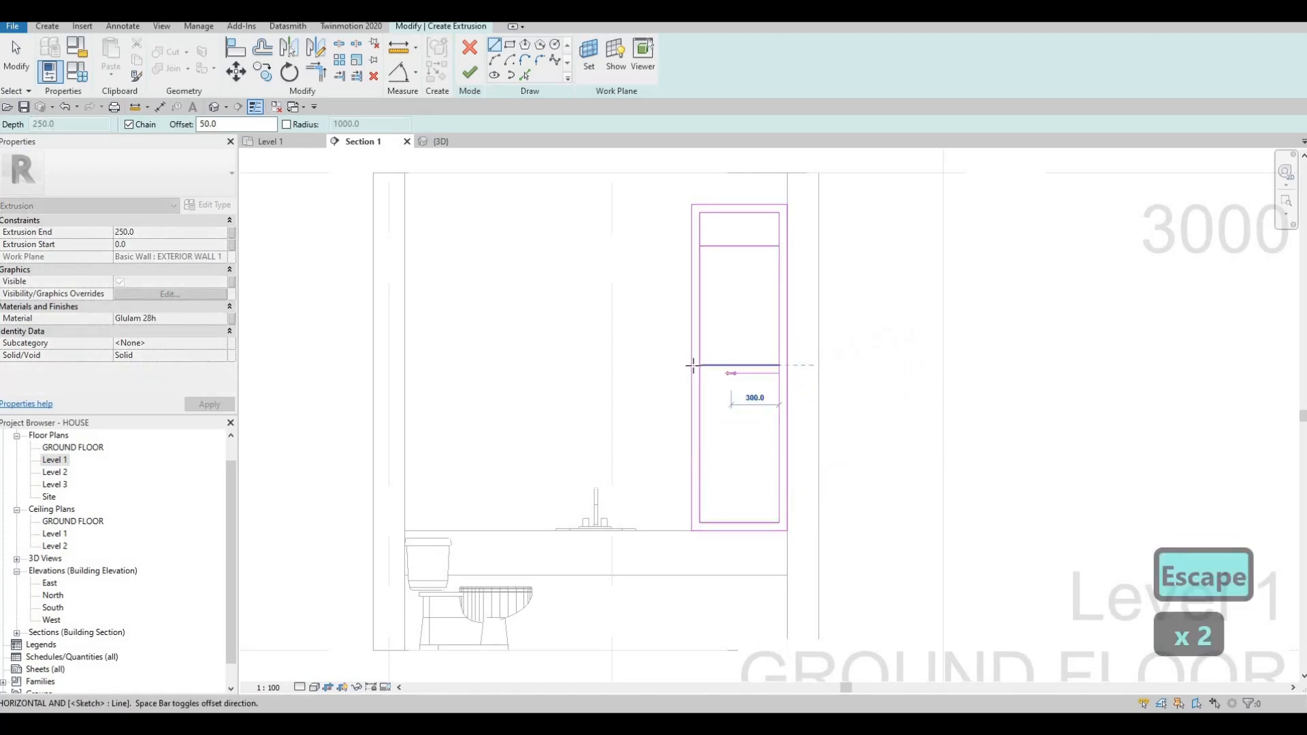
pyautogui.press('Escape')
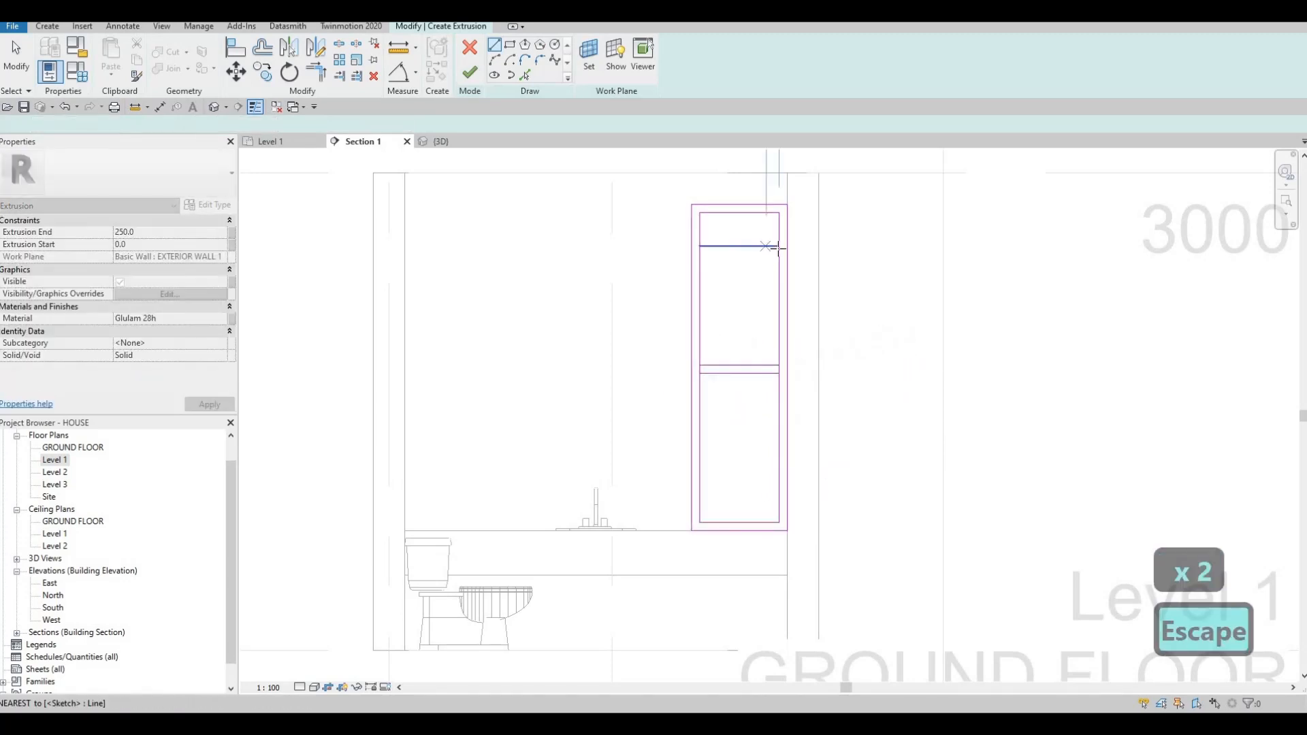
pyautogui.click(774, 245)
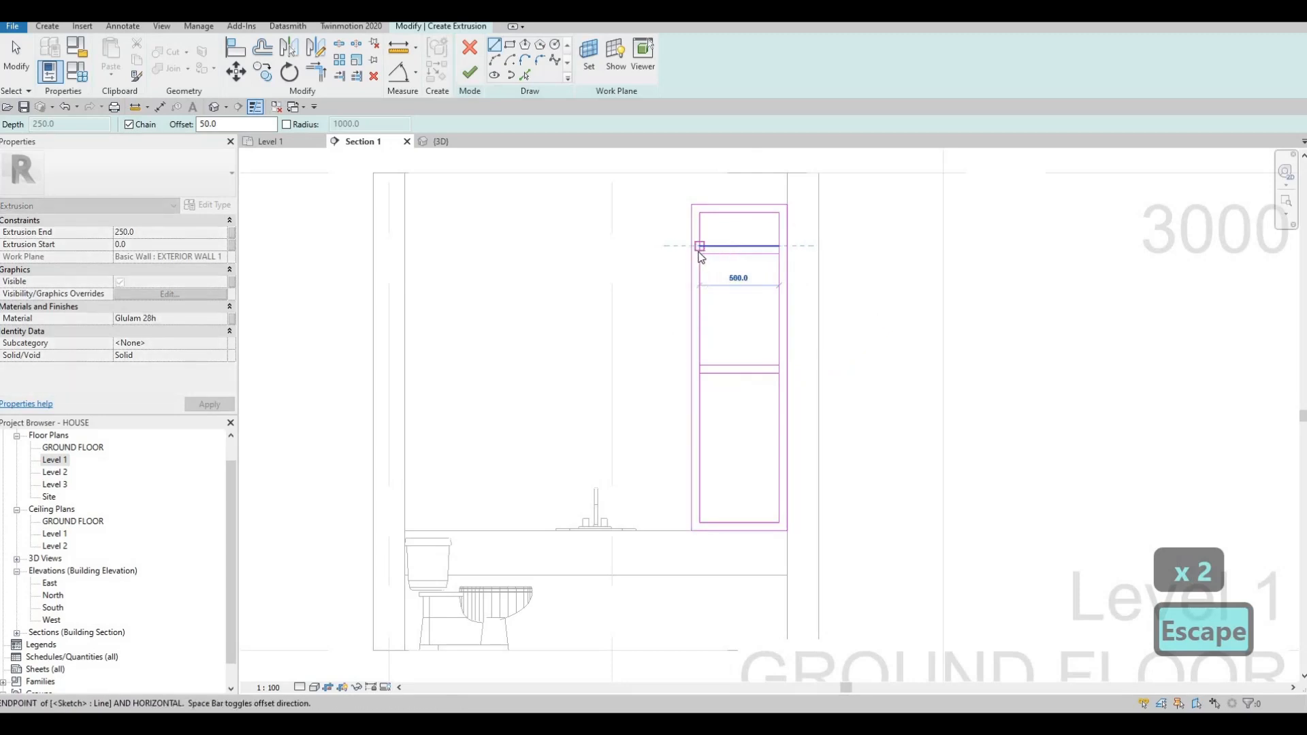
pyautogui.press('Escape')
pyautogui.press('Escape')
pyautogui.press('Escape')
# Nudge the upper shelf's two lines downward to enlarge the top compartment, and delete the two lines of the middle shelf
pyautogui.scroll(1, 740, 258)
pyautogui.moveTo(803, 284); pyautogui.dragTo(804, 284)
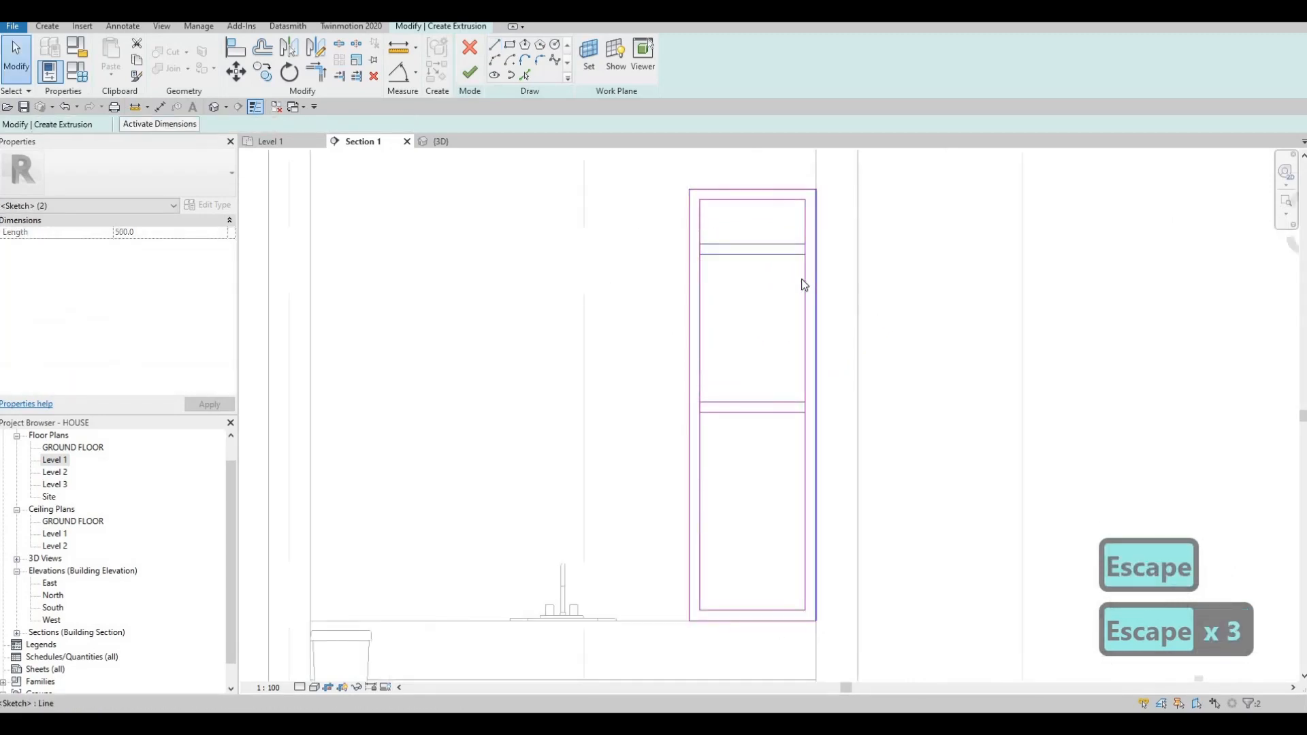
pyautogui.press('Down')
pyautogui.press('Down')
pyautogui.press('Down')
pyautogui.press('Down')
pyautogui.press('Down')
pyautogui.press('Down')
pyautogui.press('Down')
pyautogui.press('Down')
pyautogui.press('Down')
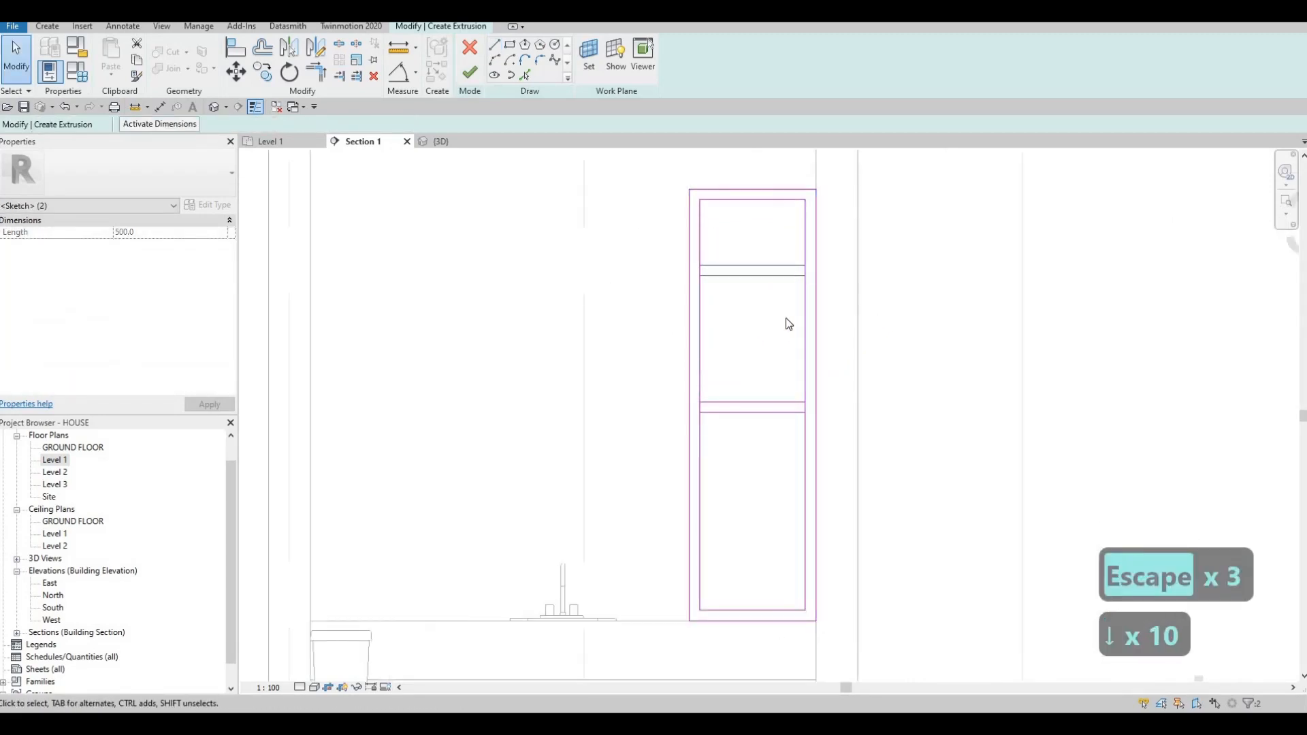
pyautogui.press('Down')
pyautogui.press('Down')
pyautogui.press('Down')
pyautogui.press('Down')
pyautogui.press('Down')
pyautogui.press('Down')
pyautogui.press('Down')
pyautogui.press('Down')
pyautogui.moveTo(651, 363)
pyautogui.mouseDown()
pyautogui.moveTo(778, 422)
pyautogui.moveTo(851, 427)
pyautogui.moveTo(808, 393)
pyautogui.mouseUp()
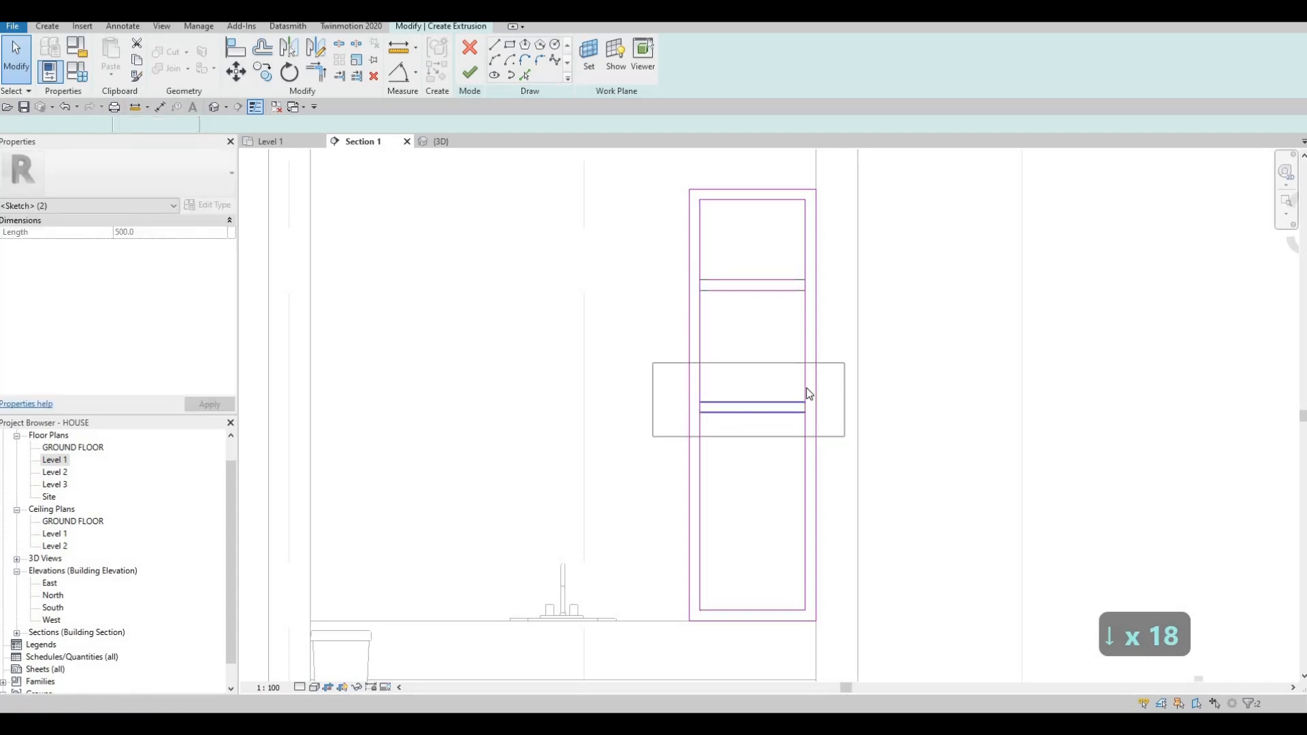
pyautogui.press('Delete')
# Copy the shelf's two lines downward twice to form two more shelves, keeping each new compartment as tall as the top one
pyautogui.moveTo(652, 267); pyautogui.dragTo(835, 327)
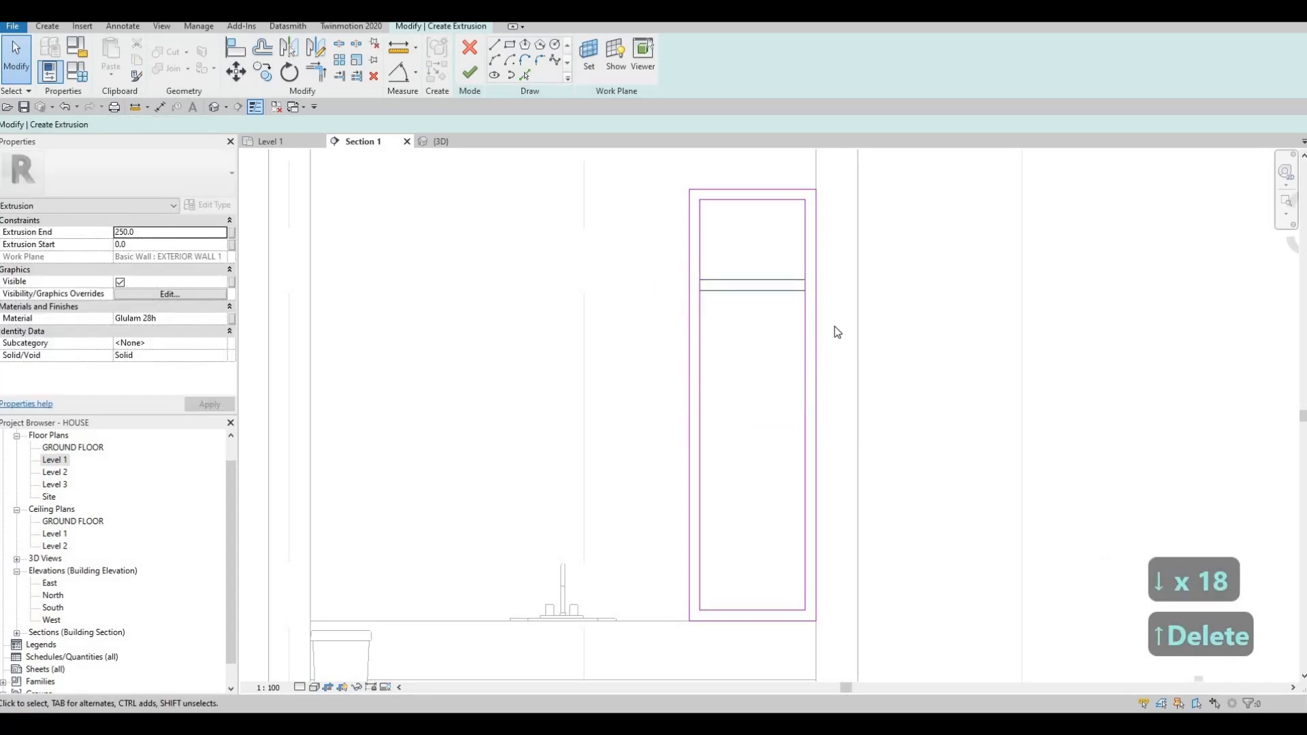
pyautogui.press('c')
pyautogui.press('o')
pyautogui.click(700, 200)
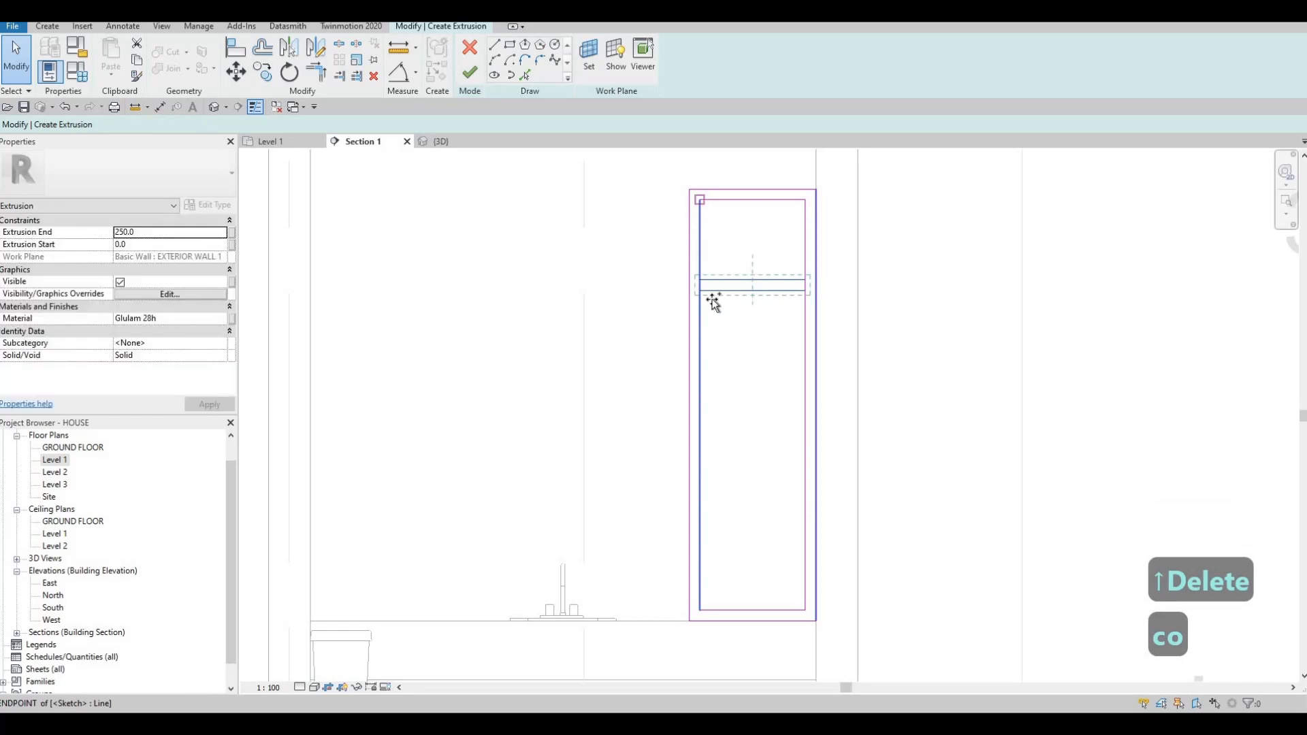
pyautogui.click(700, 290)
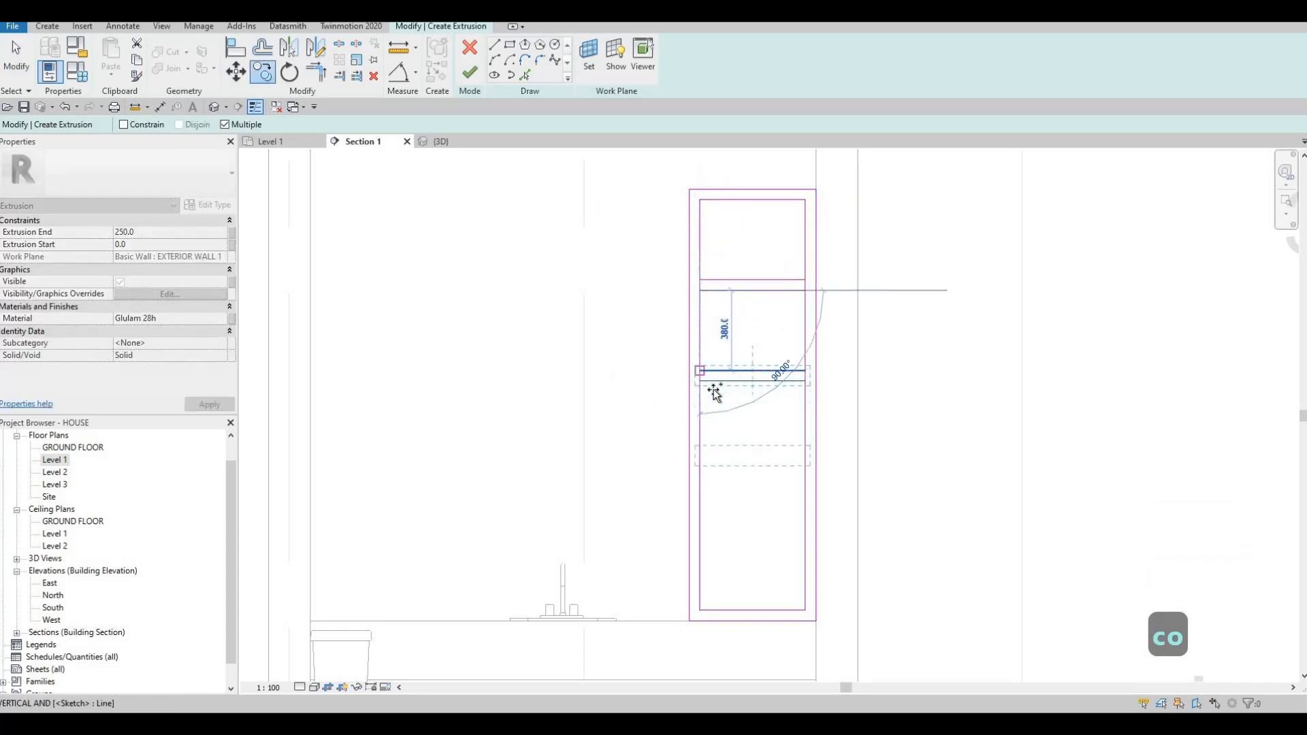
pyautogui.click(700, 381)
pyautogui.press('Escape')
pyautogui.press('Escape')
pyautogui.press('Escape')
pyautogui.scroll(-1, 738, 477)
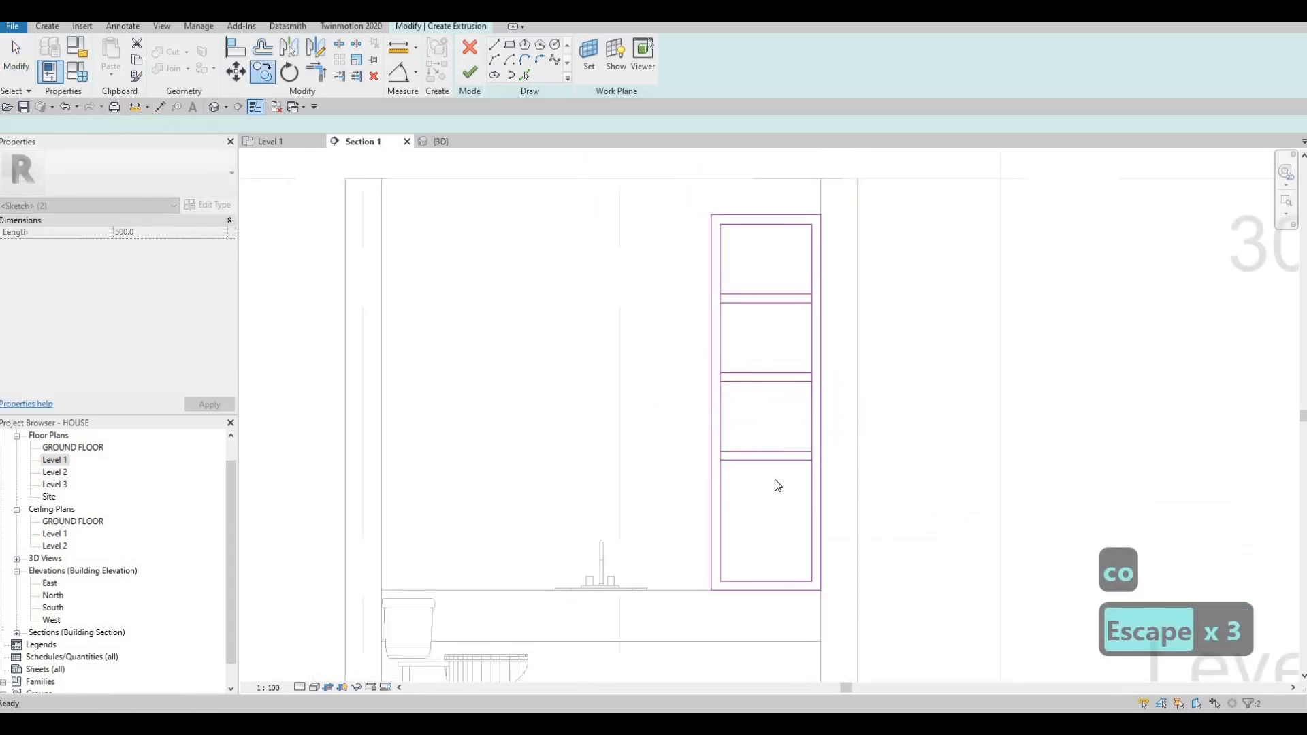
pyautogui.scroll(2, 764, 467)
pyautogui.scroll(-4, 763, 467)
pyautogui.scroll(3, 762, 467)
pyautogui.press('Escape')
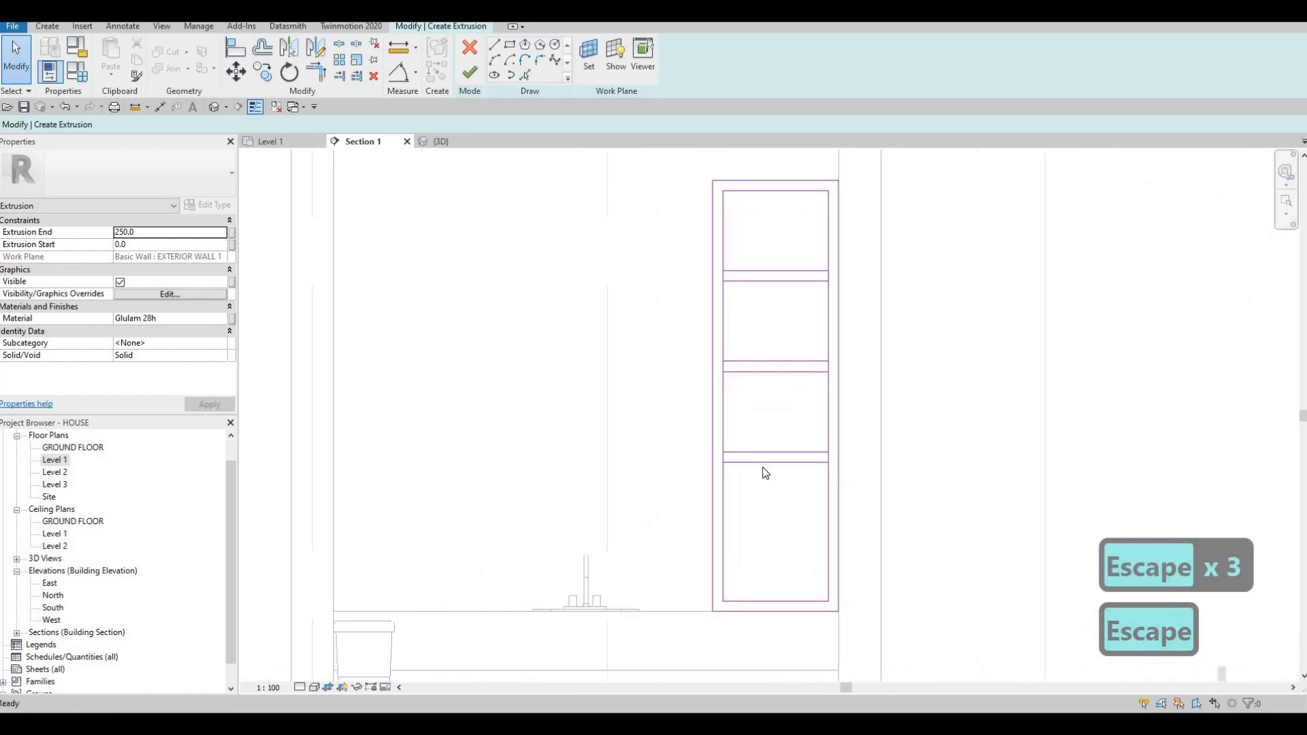
# Split the inner rectangle's vertical lines on both sides where they meet the lower line of each shelf
pyautogui.press('Escape')
pyautogui.press('s')
pyautogui.press('l')
pyautogui.scroll(3, 720, 455)
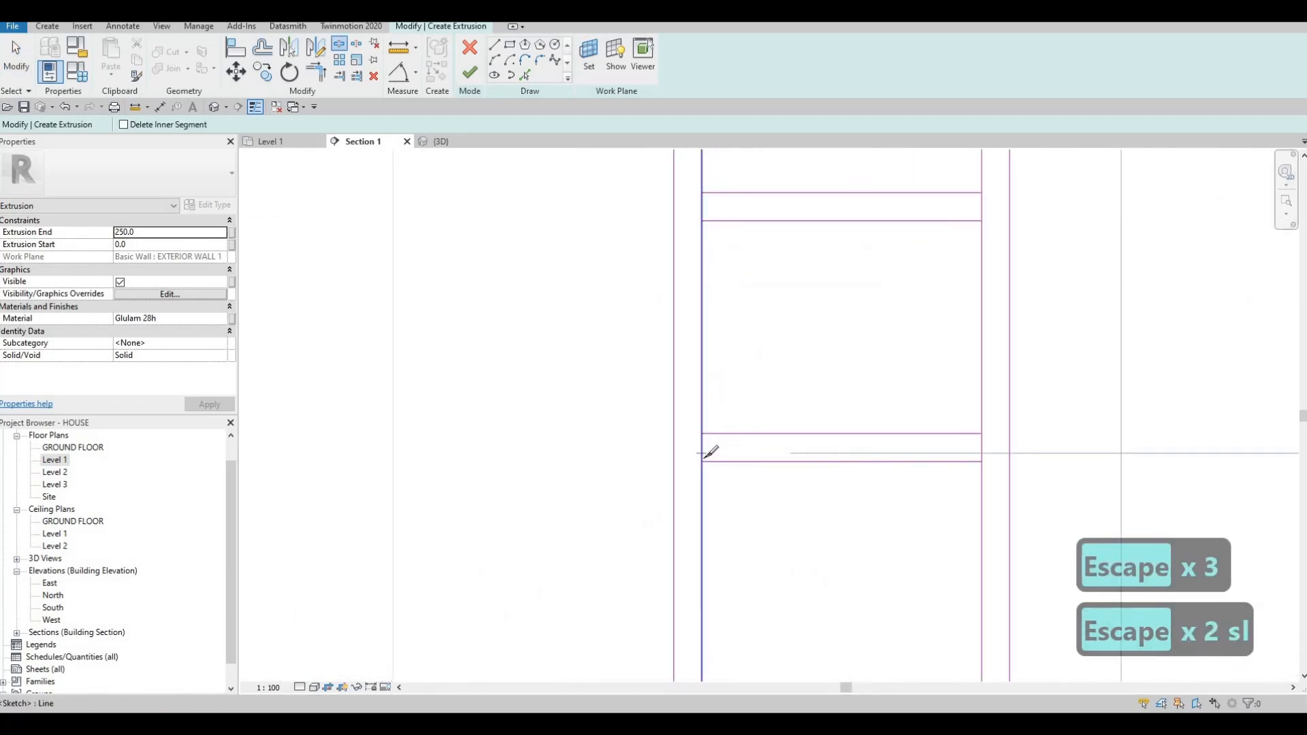
pyautogui.click(705, 459)
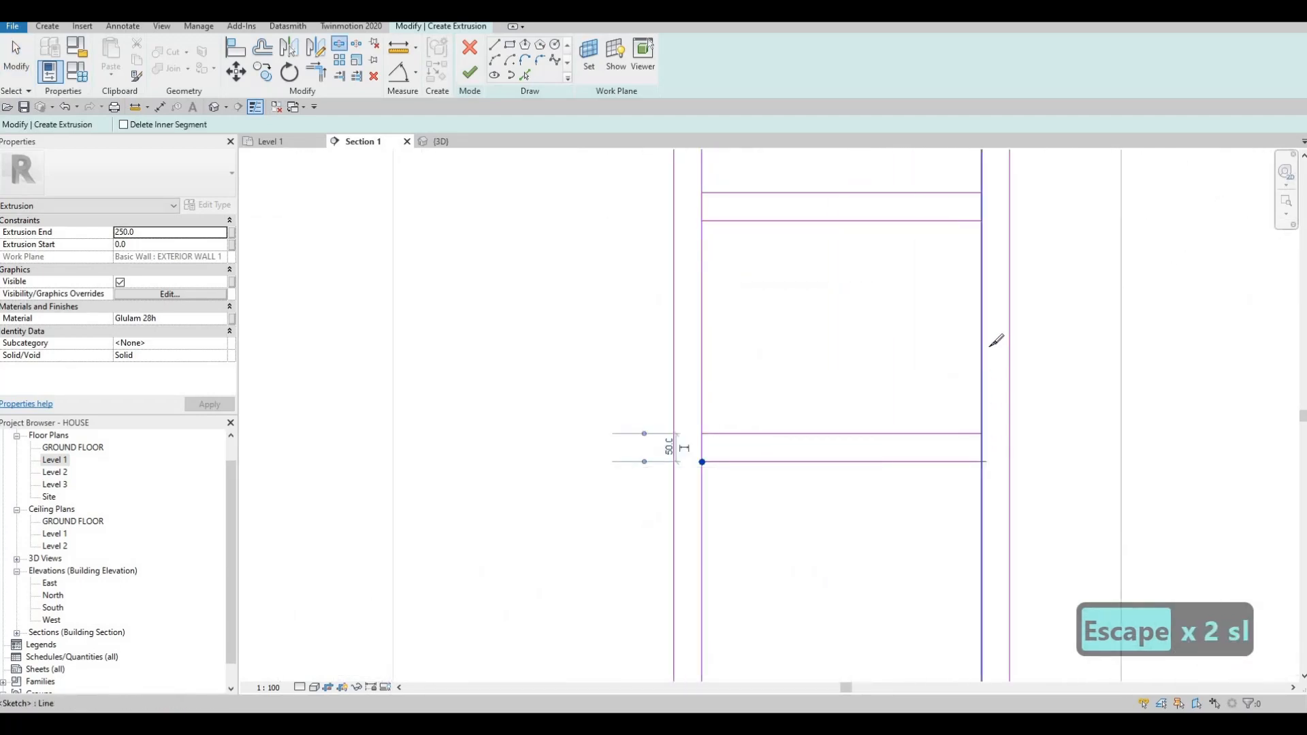
pyautogui.click(982, 461)
pyautogui.click(981, 218)
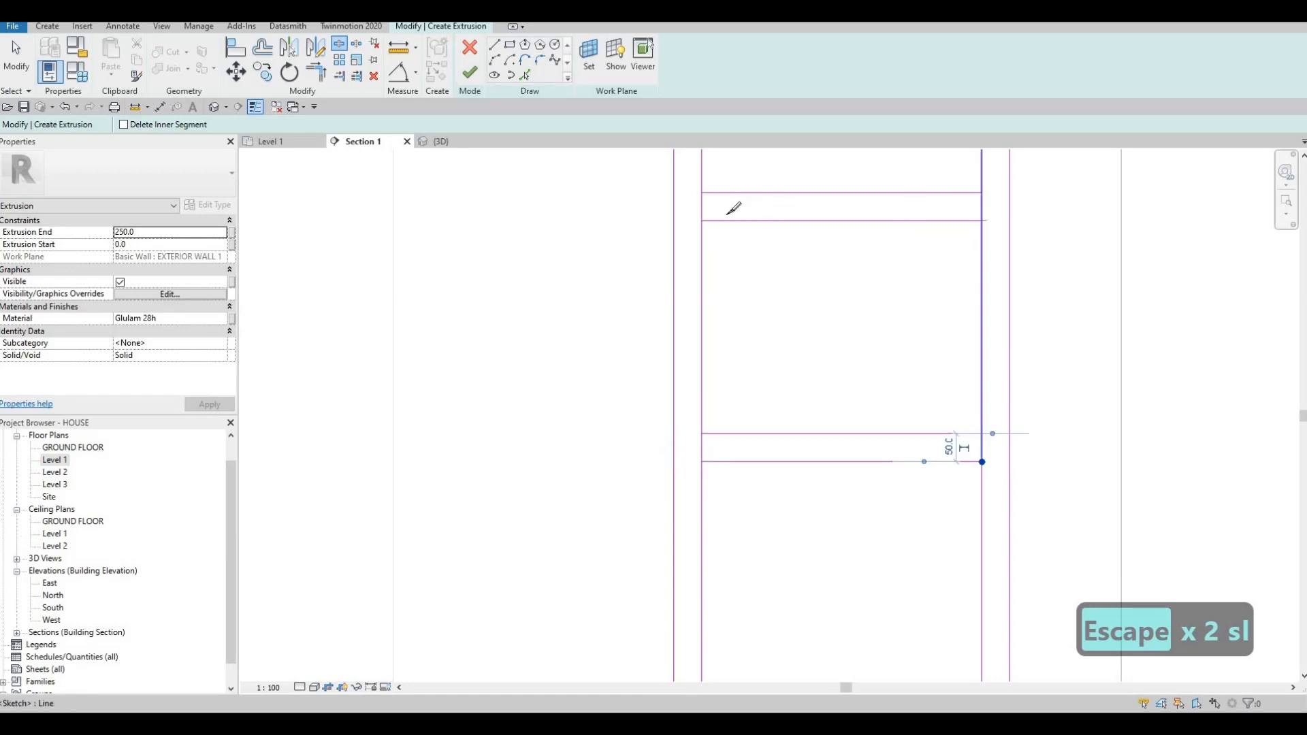
pyautogui.click(703, 219)
pyautogui.moveTo(704, 349); pyautogui.dragTo(652, 649, button='middle')
pyautogui.click(650, 280)
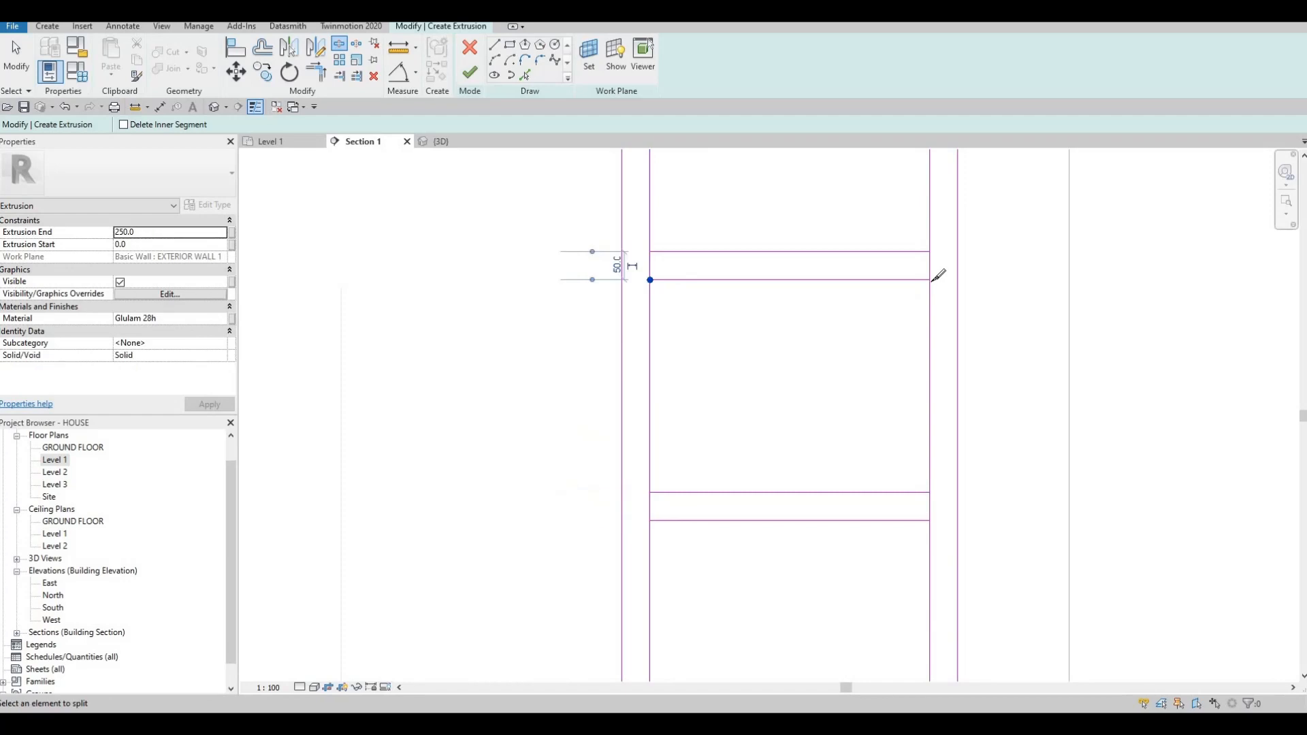
pyautogui.click(929, 280)
pyautogui.press('Escape')
pyautogui.press('Escape')
# Trim the inner vertical lines to the shelf lines so each compartment becomes a separate closed rectangle
pyautogui.scroll(-1, 879, 294)
pyautogui.moveTo(880, 292); pyautogui.dragTo(874, 356, button='middle')
pyautogui.press('Escape')
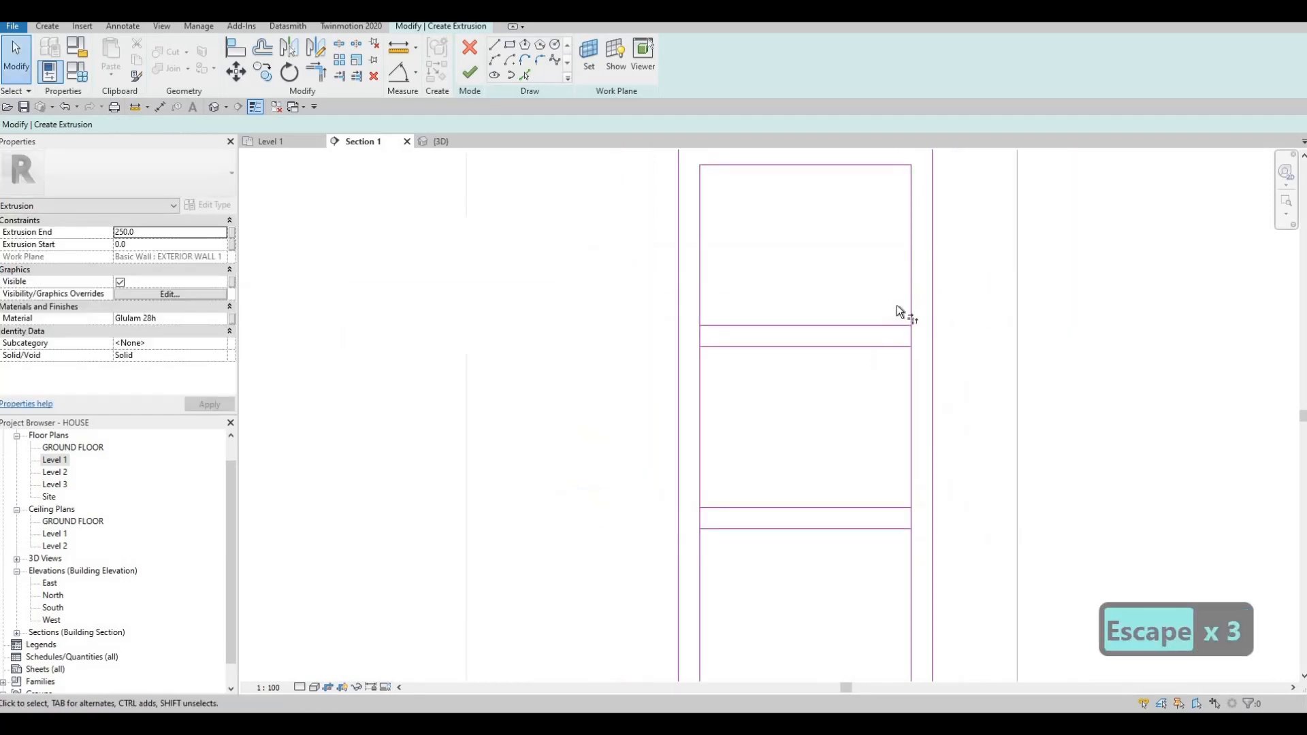
pyautogui.press('t')
pyautogui.press('r')
pyautogui.click(910, 298)
pyautogui.click(902, 326)
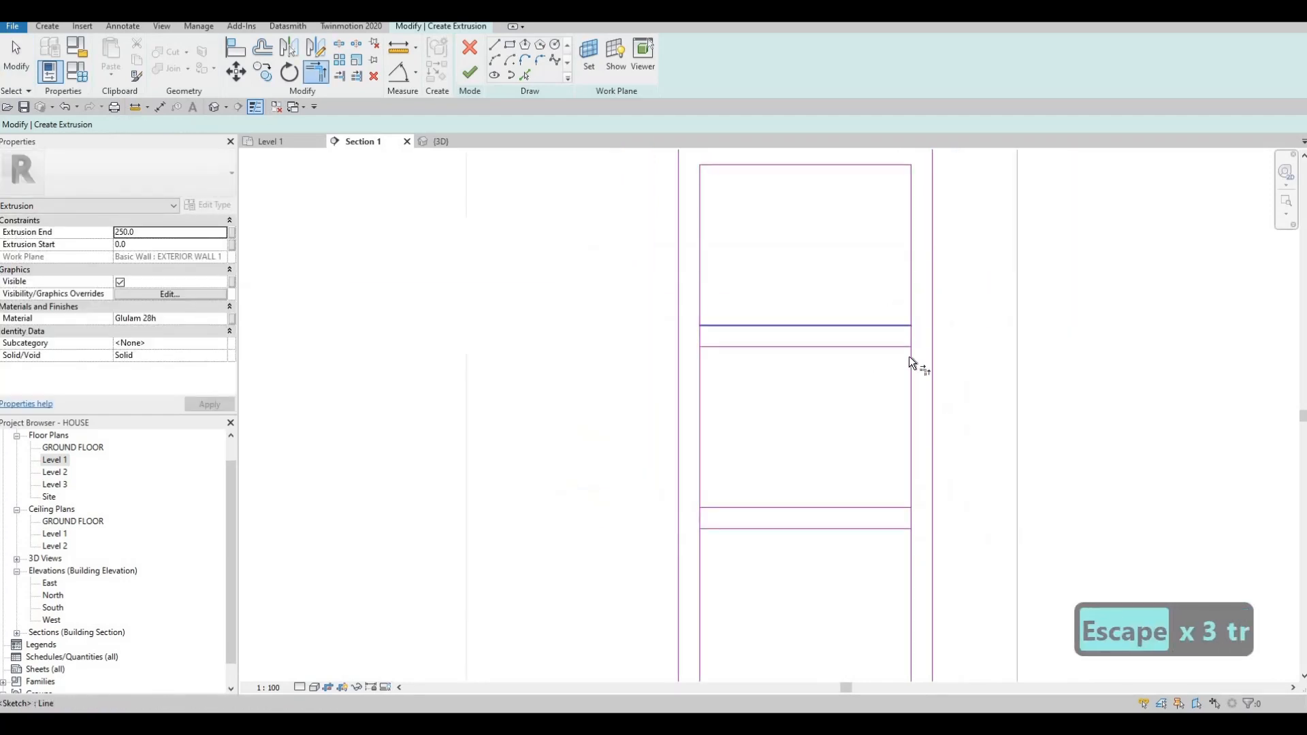
pyautogui.click(888, 507)
pyautogui.scroll(-1, 919, 496)
pyautogui.click(797, 507)
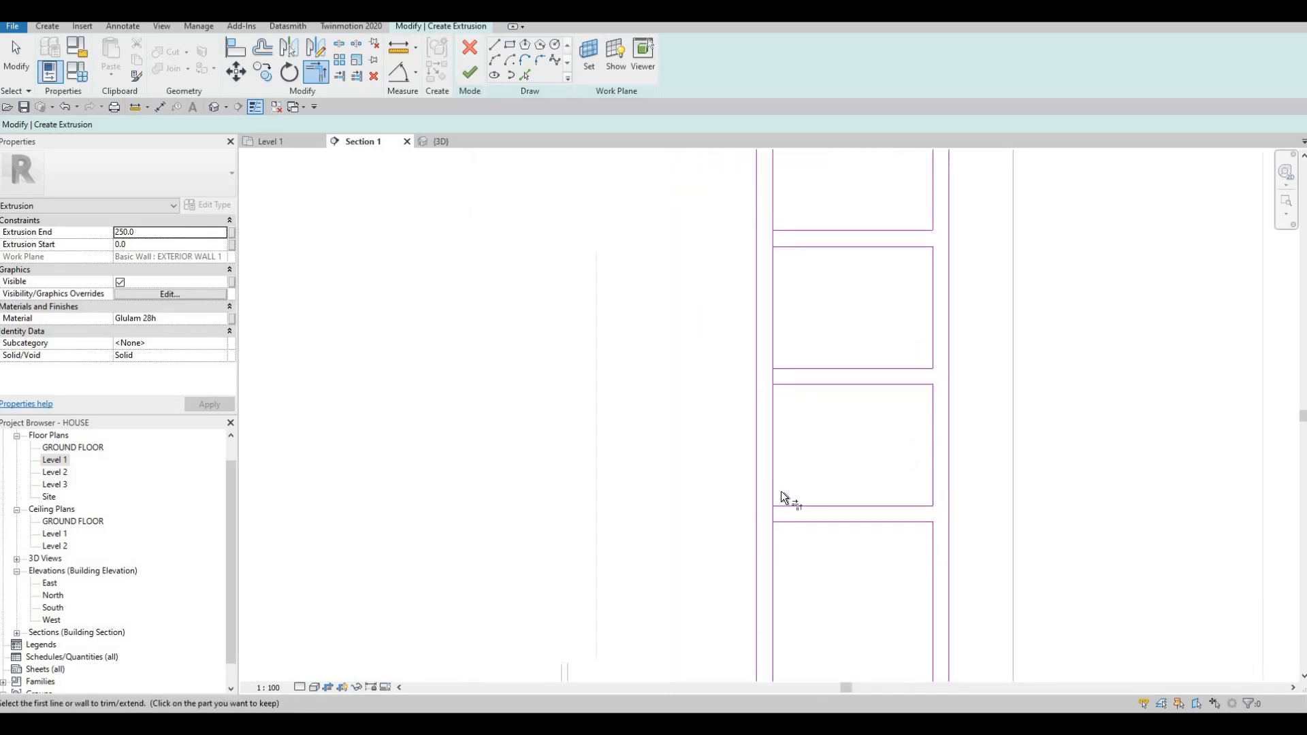
pyautogui.click(791, 506)
pyautogui.click(774, 407)
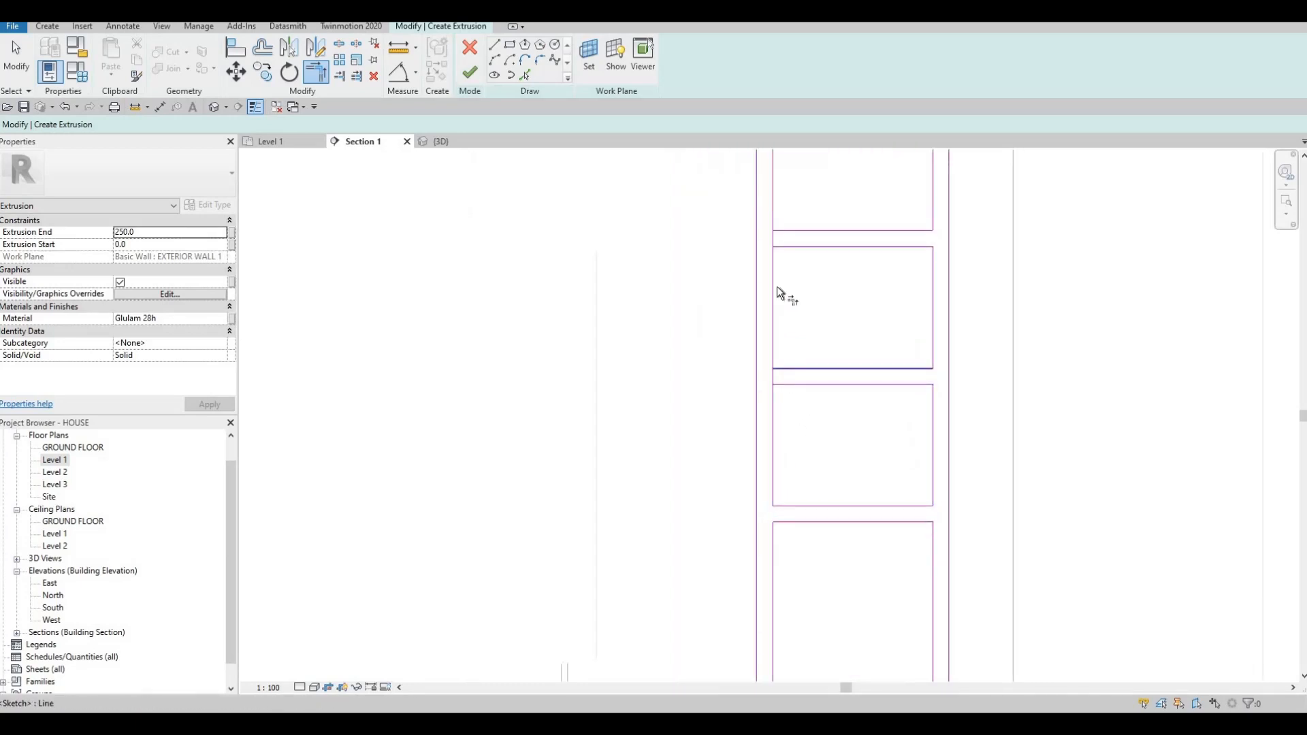
pyautogui.click(779, 232)
# Finish the shelf unit's extrusion and in-place model, and examine the unit above the sink counter in the 3D view
pyautogui.click(470, 73)
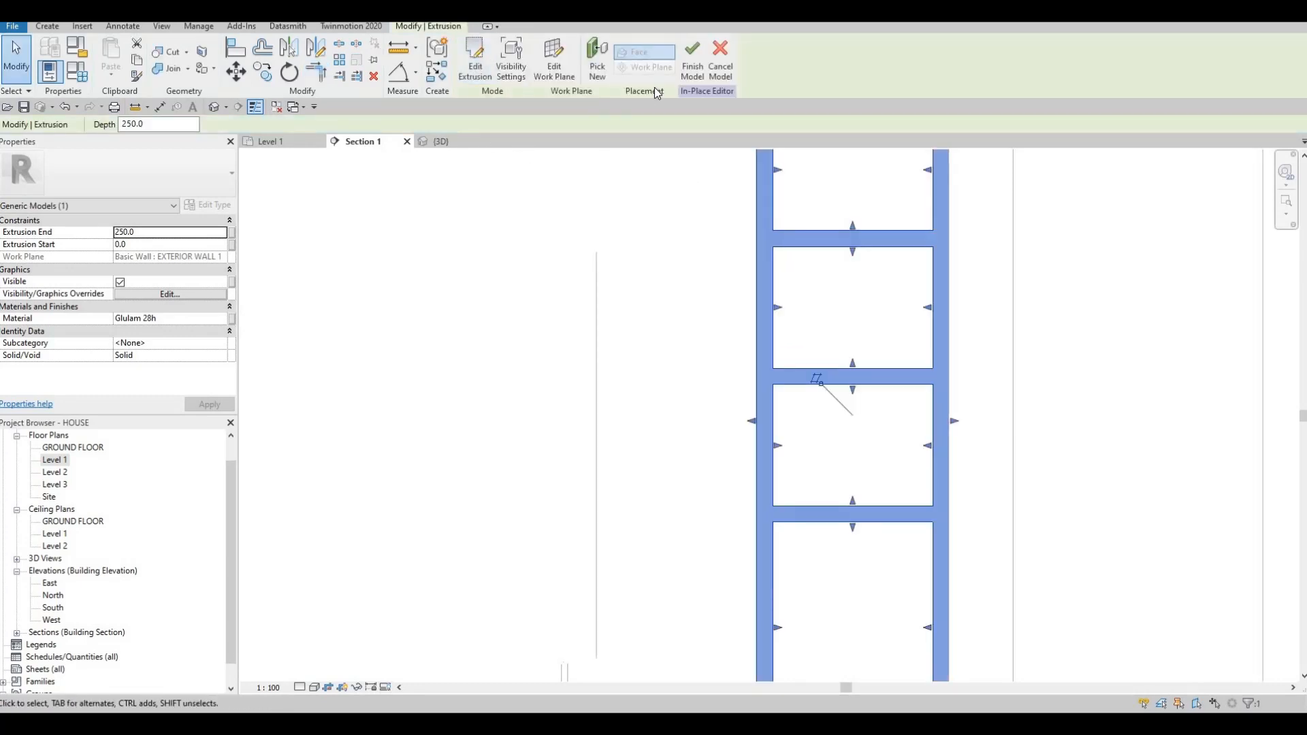
pyautogui.click(692, 66)
pyautogui.click(441, 141)
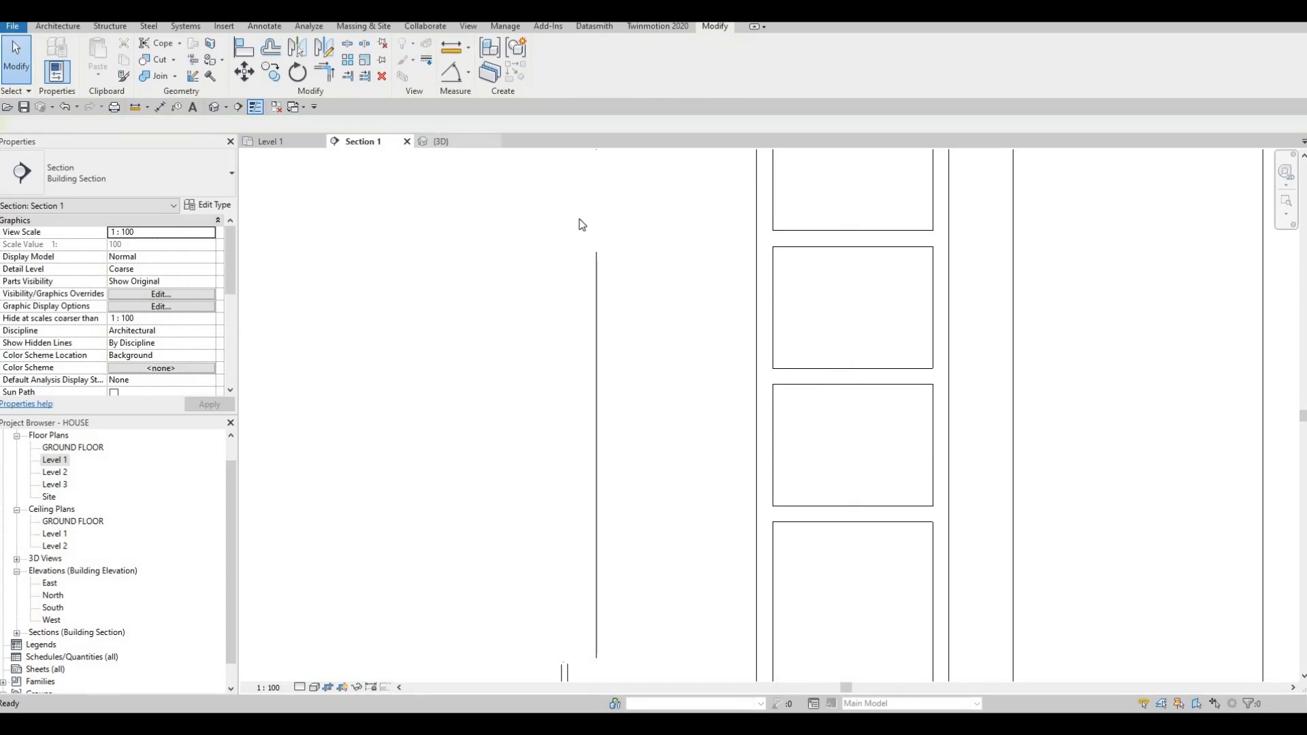
pyautogui.scroll(-5, 700, 381)
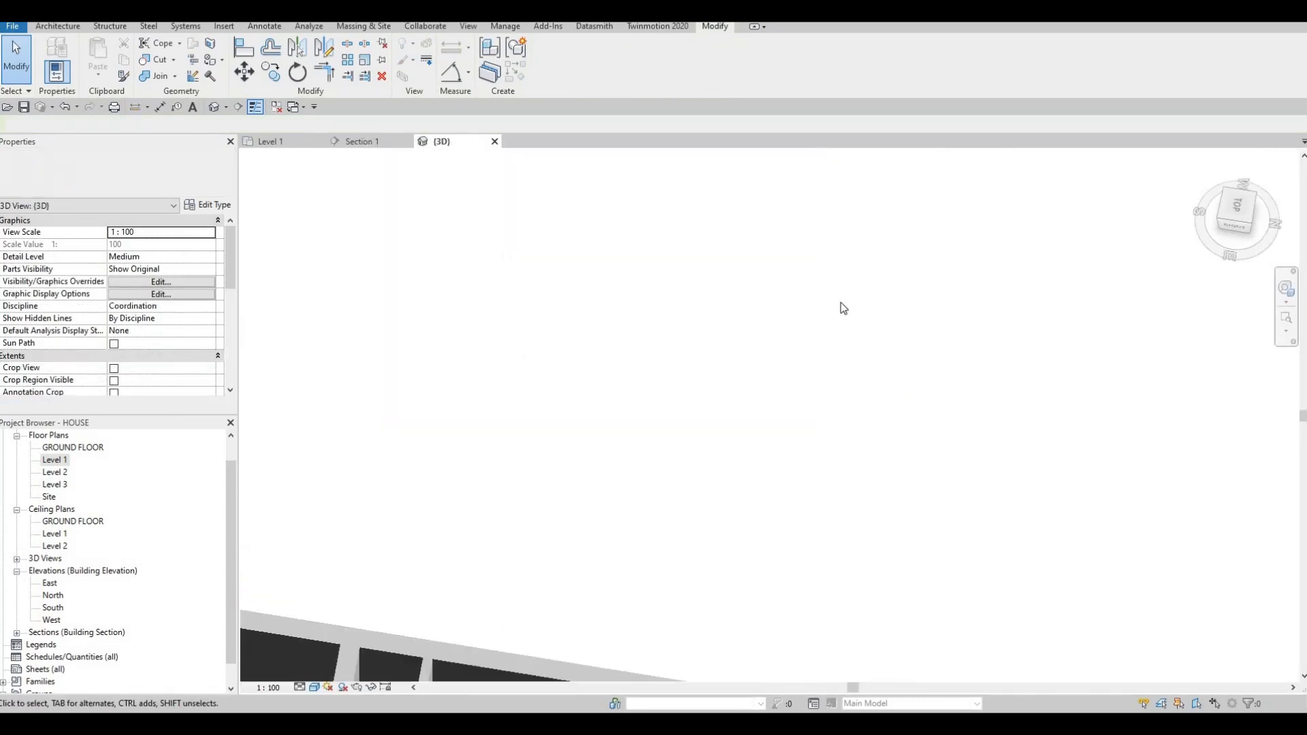
pyautogui.moveTo(377, 447); pyautogui.dragTo(696, 492, button='middle')
pyautogui.click(659, 388)
pyautogui.scroll(5, 705, 414)
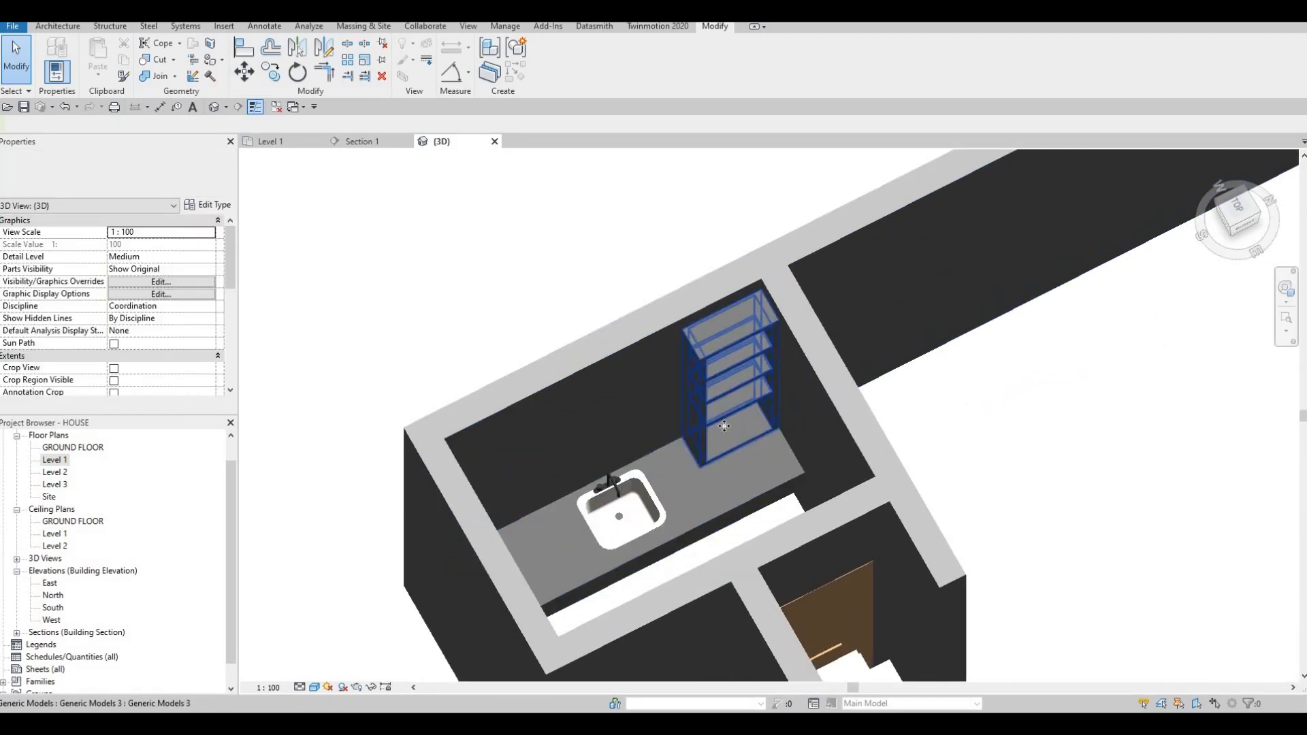
pyautogui.click(740, 407)
pyautogui.moveTo(742, 406); pyautogui.dragTo(744, 401)
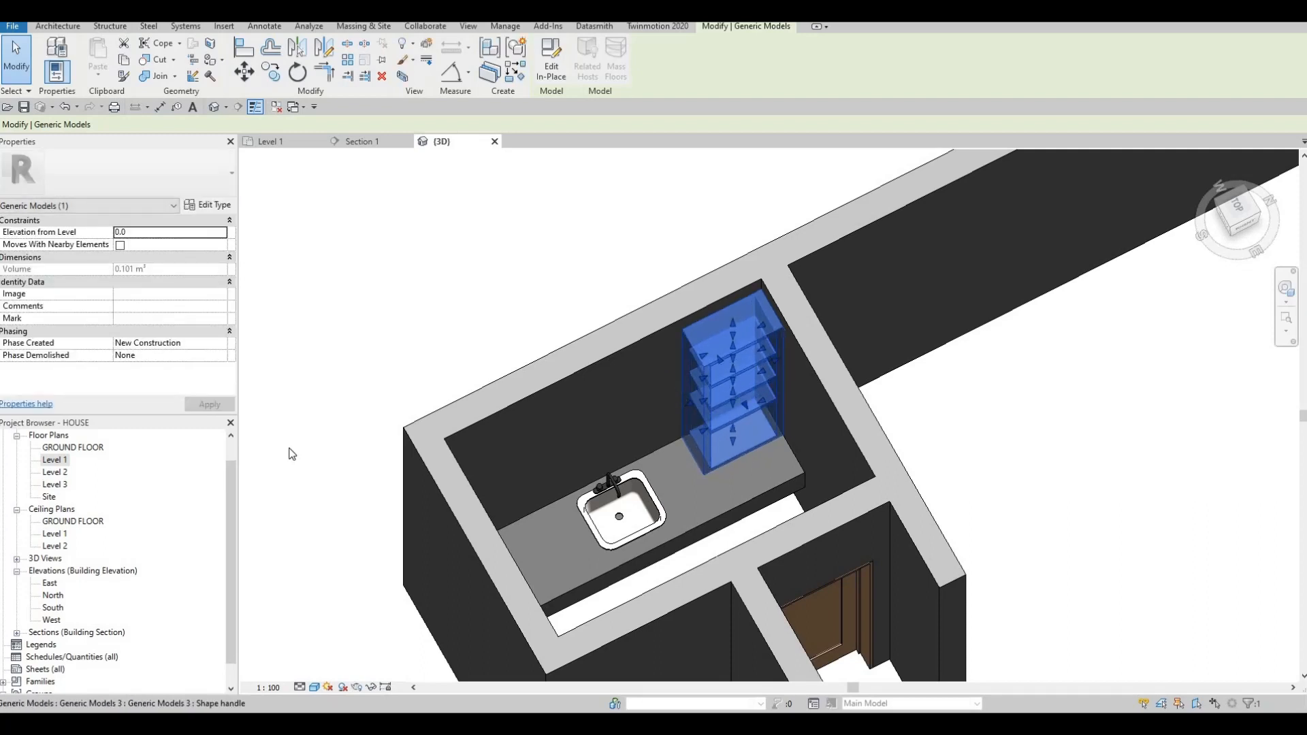
pyautogui.press('Escape')
pyautogui.press('Escape')
pyautogui.press('Escape')
# In Section 1, copy the shelf unit along the counter to the opposite wall, on the toilet side
pyautogui.click(366, 145)
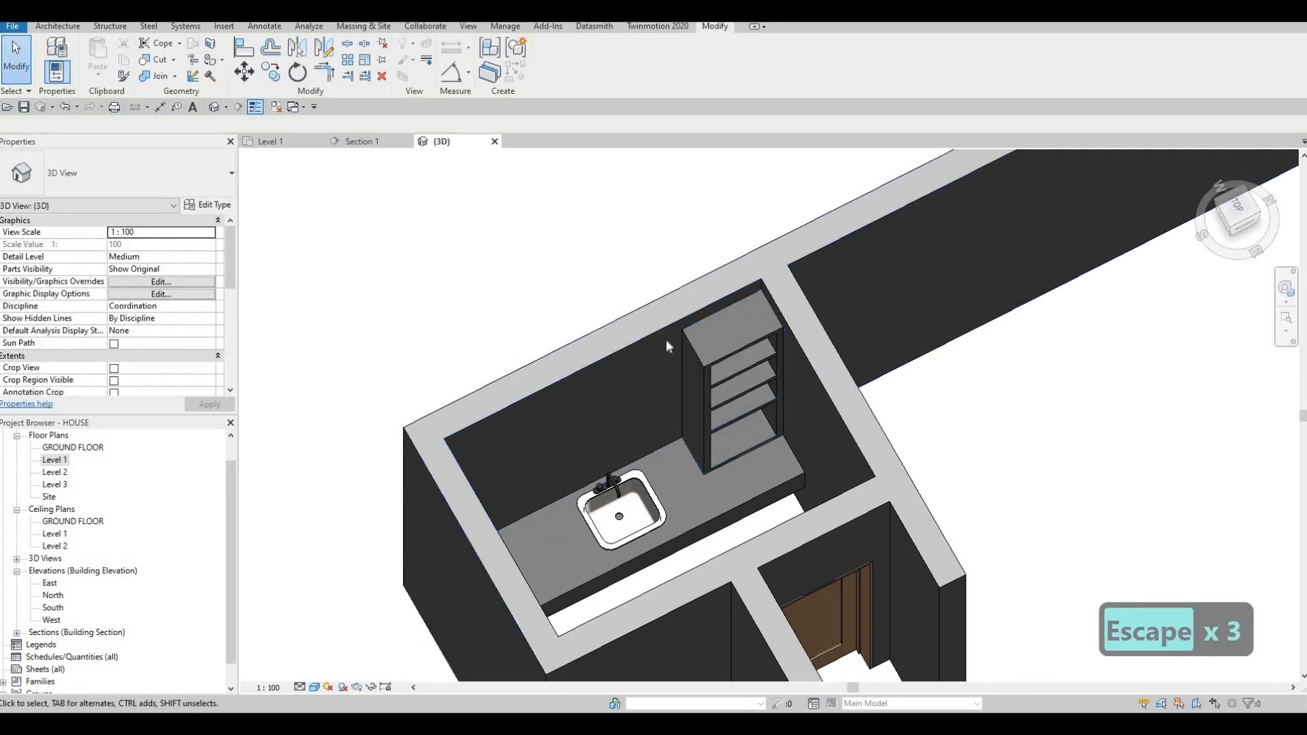
pyautogui.scroll(-3, 752, 323)
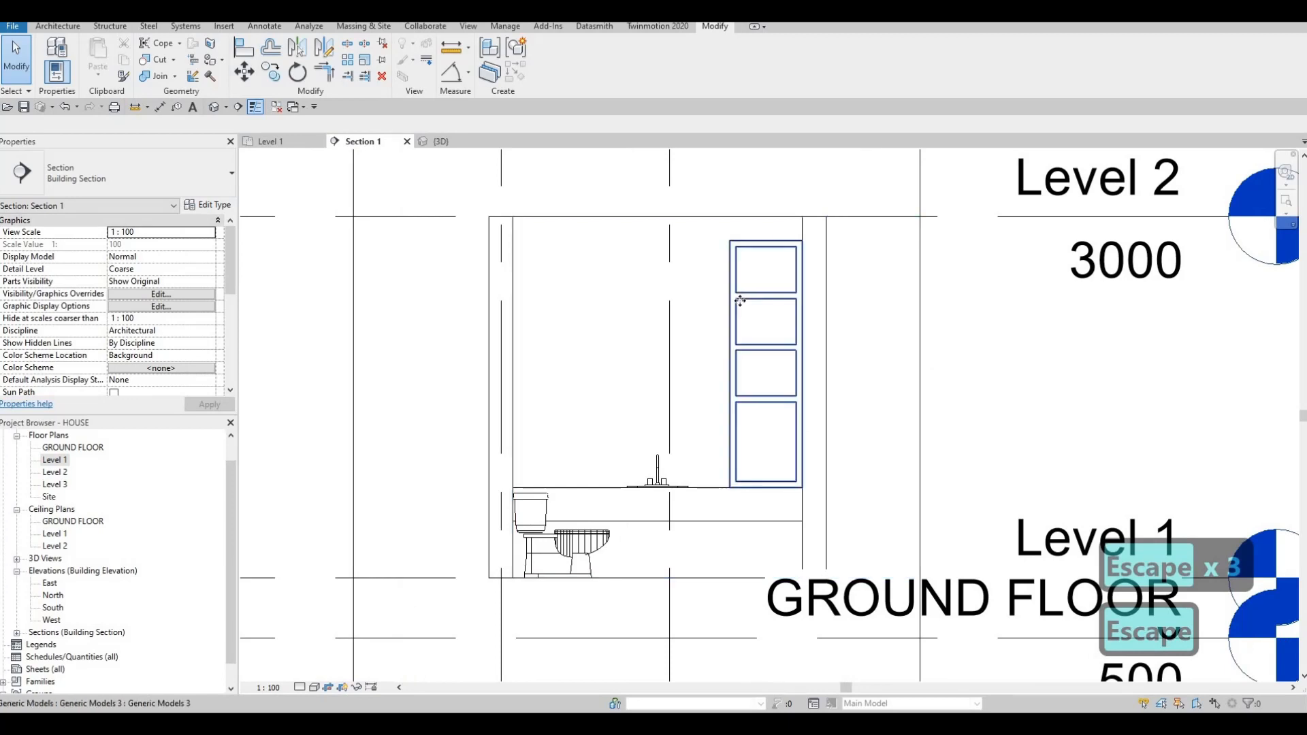
pyautogui.click(740, 301)
pyautogui.press('c')
pyautogui.press('o')
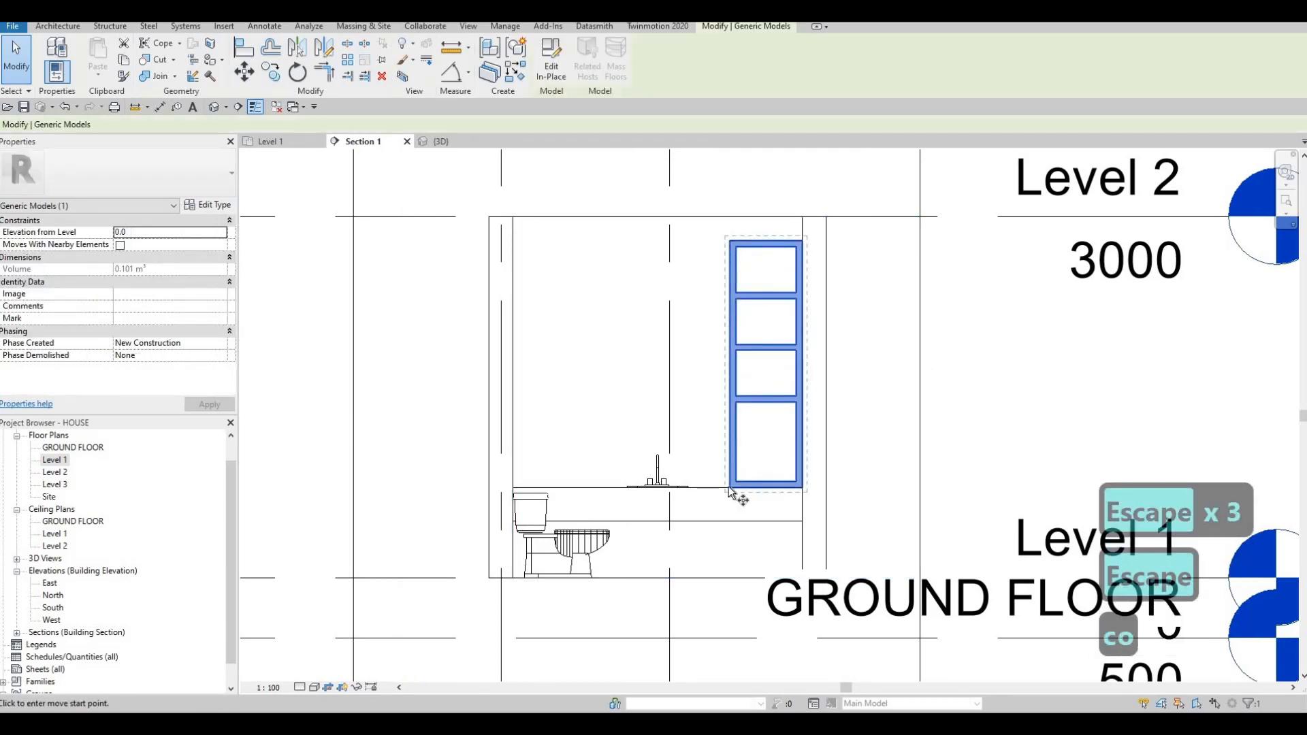
pyautogui.click(516, 487)
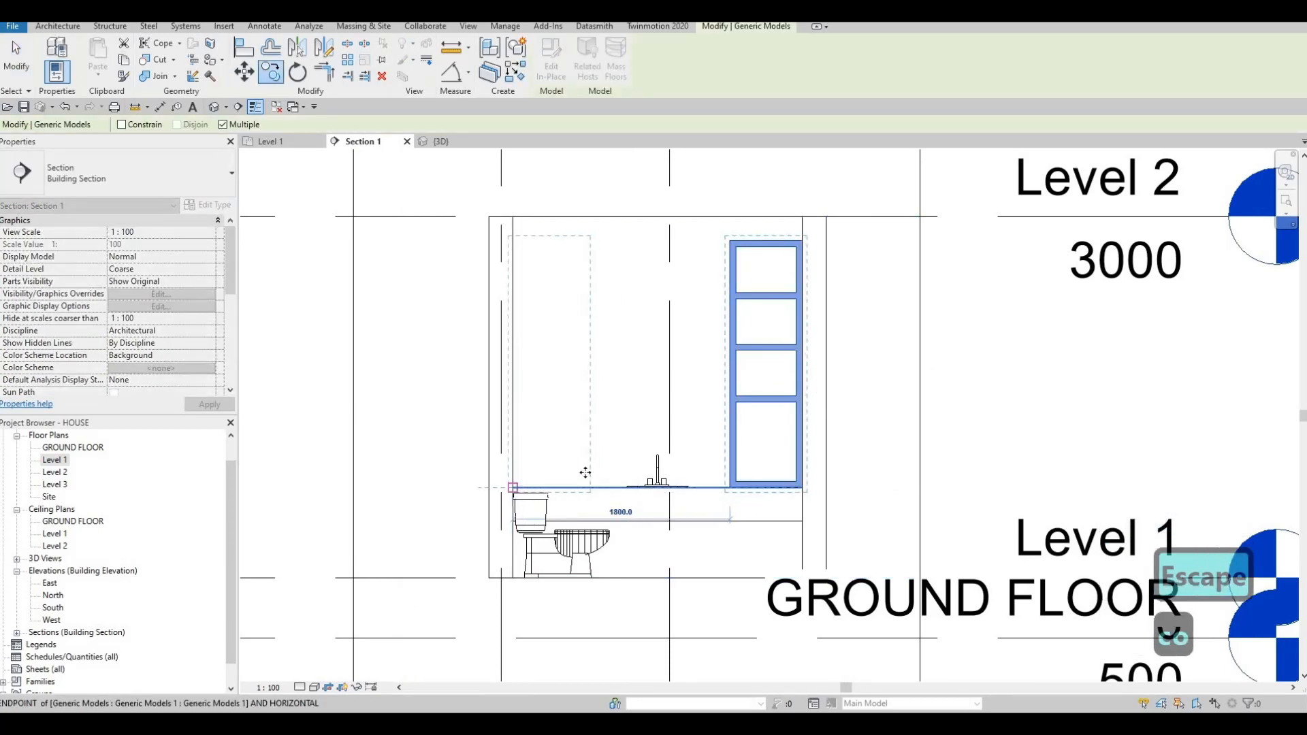
pyautogui.press('Escape')
pyautogui.press('Escape')
pyautogui.press('Escape')
pyautogui.moveTo(610, 351)
pyautogui.mouseDown(button='middle')
pyautogui.moveTo(608, 380)
pyautogui.moveTo(597, 371)
pyautogui.mouseUp(button='middle')
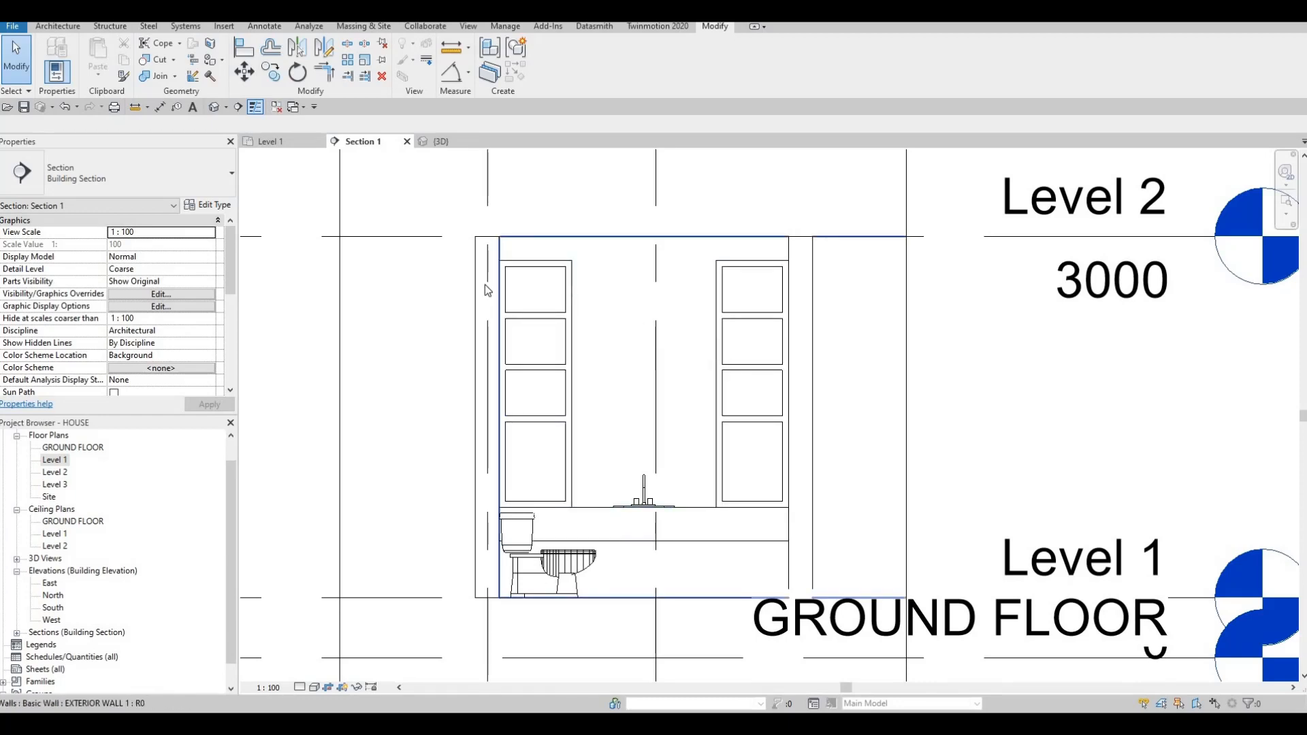
# Examine the two bathroom shelf units and the overall Level 1 layout in the 3D view
pyautogui.press('Escape')
pyautogui.press('Escape')
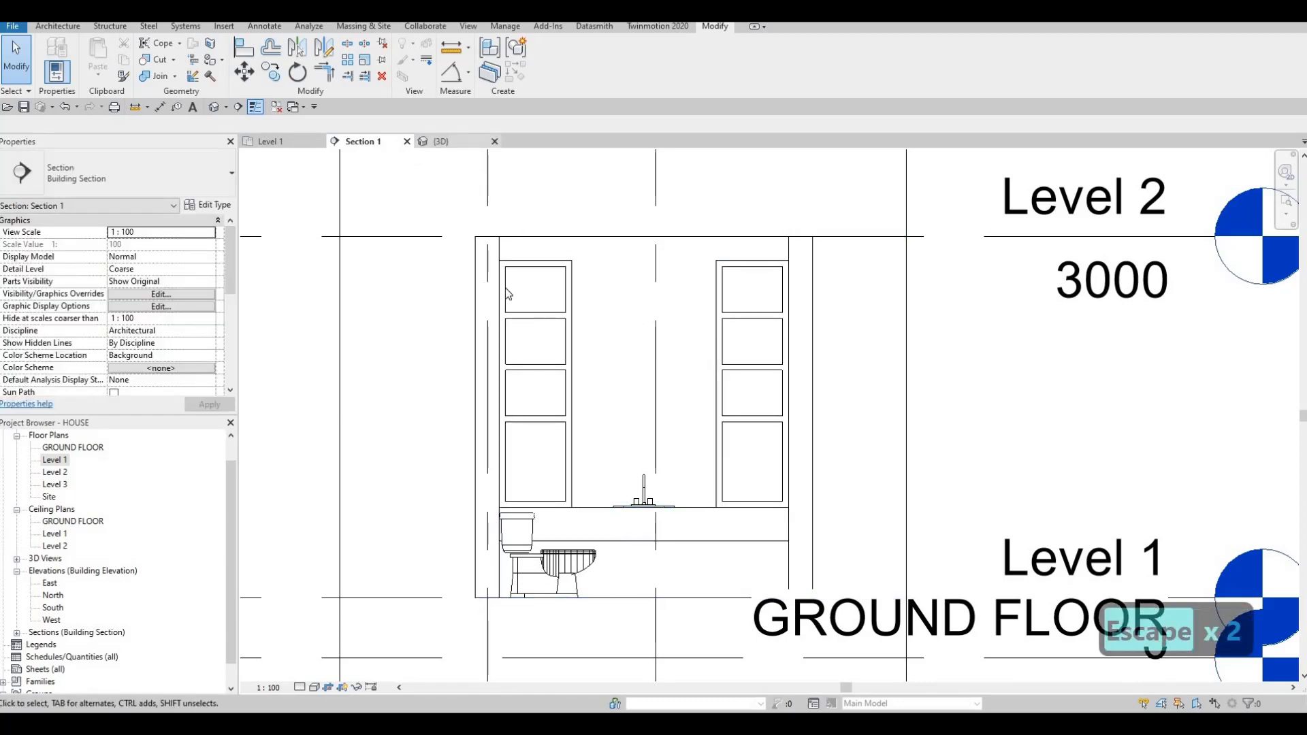
pyautogui.press('Escape')
pyautogui.scroll(-7, 488, 345)
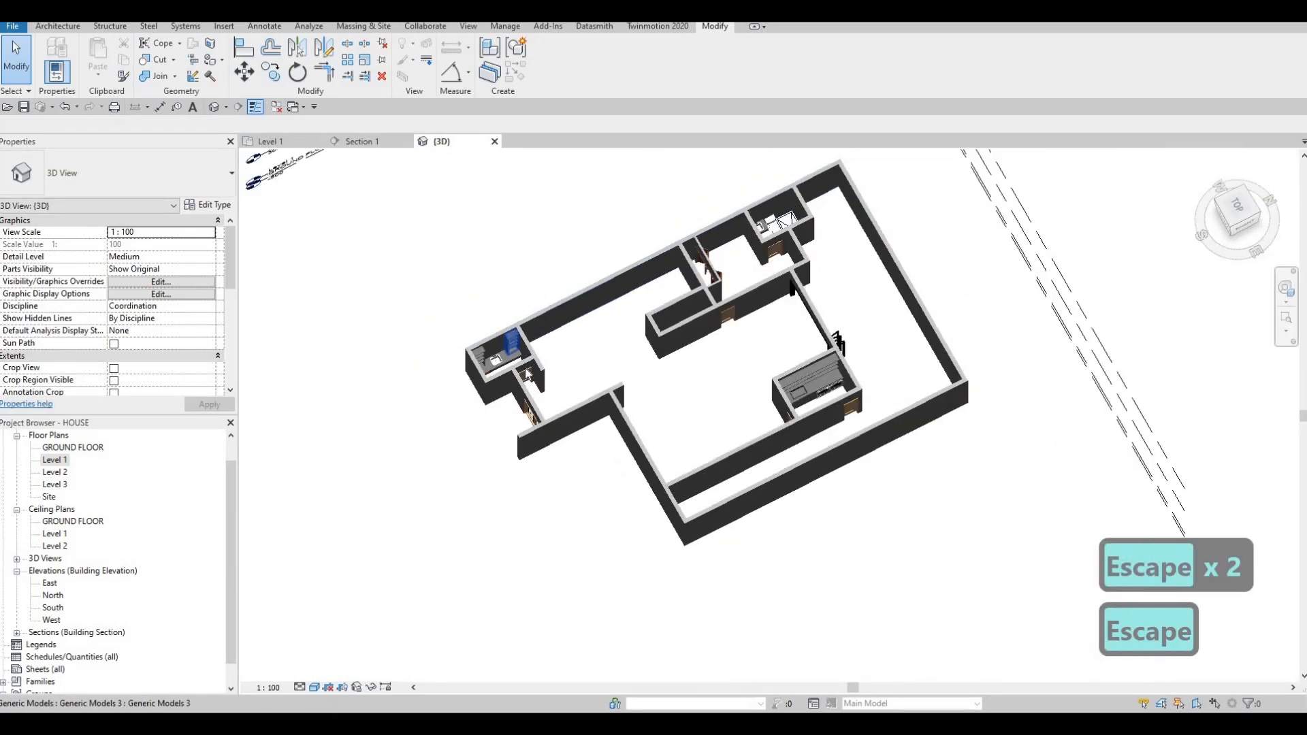
pyautogui.scroll(6, 512, 354)
pyautogui.keyDown('shift'); pyautogui.moveTo(534, 265); pyautogui.dragTo(674, 321, button='middle'); pyautogui.keyUp('shift')
pyautogui.scroll(-5, 534, 309)
pyautogui.moveTo(722, 429); pyautogui.dragTo(548, 344, button='middle')
pyautogui.scroll(-3, 555, 354)
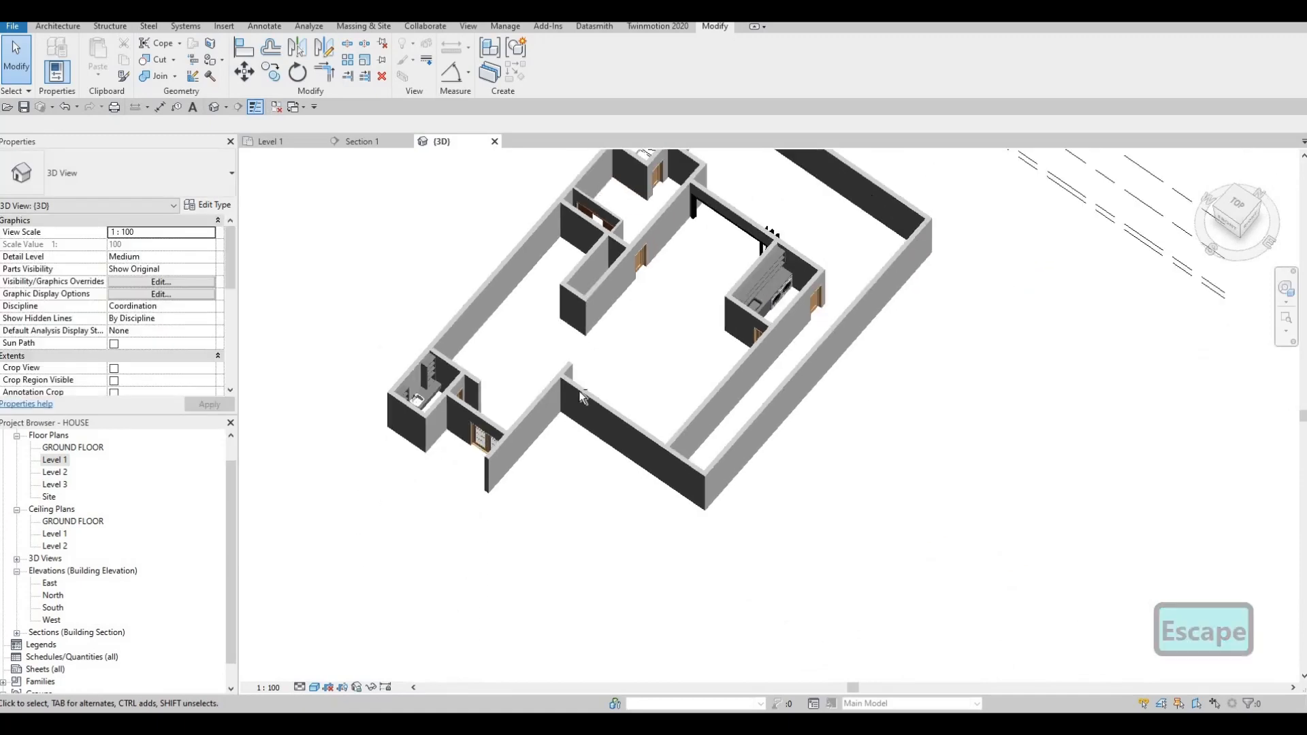
pyautogui.moveTo(579, 390); pyautogui.dragTo(603, 468, button='middle')
pyautogui.keyDown('shift'); pyautogui.moveTo(614, 409); pyautogui.dragTo(601, 439, button='middle'); pyautogui.keyUp('shift')
# Open the Level 1 floor plan
pyautogui.click(287, 143)
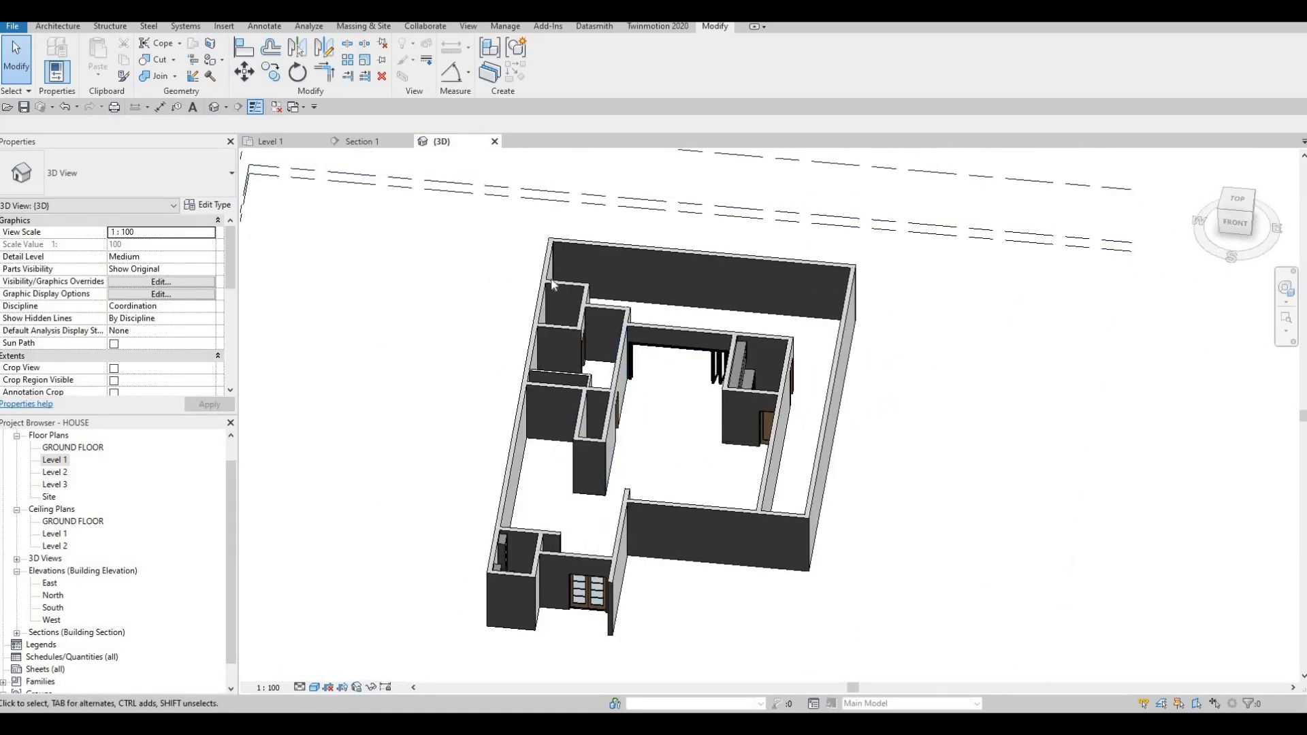
pyautogui.moveTo(607, 343); pyautogui.dragTo(631, 406, button='middle')
pyautogui.scroll(-3, 632, 410)
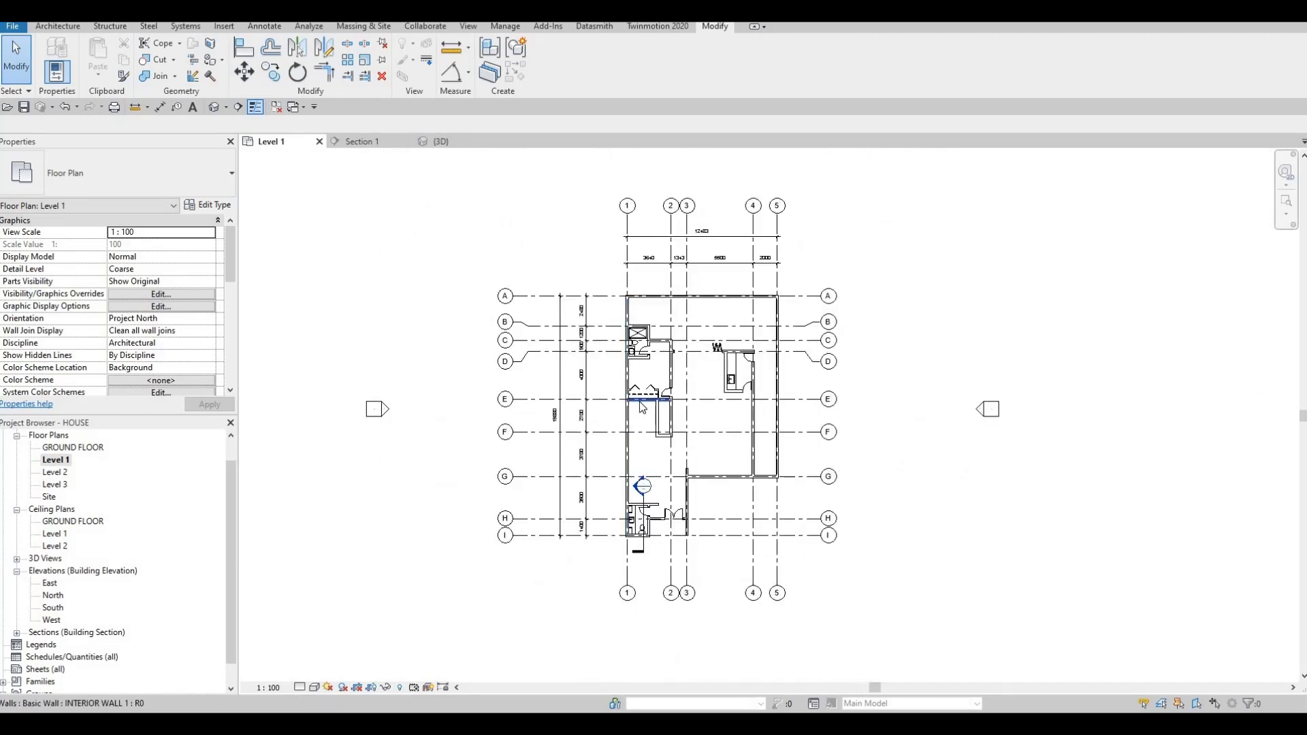